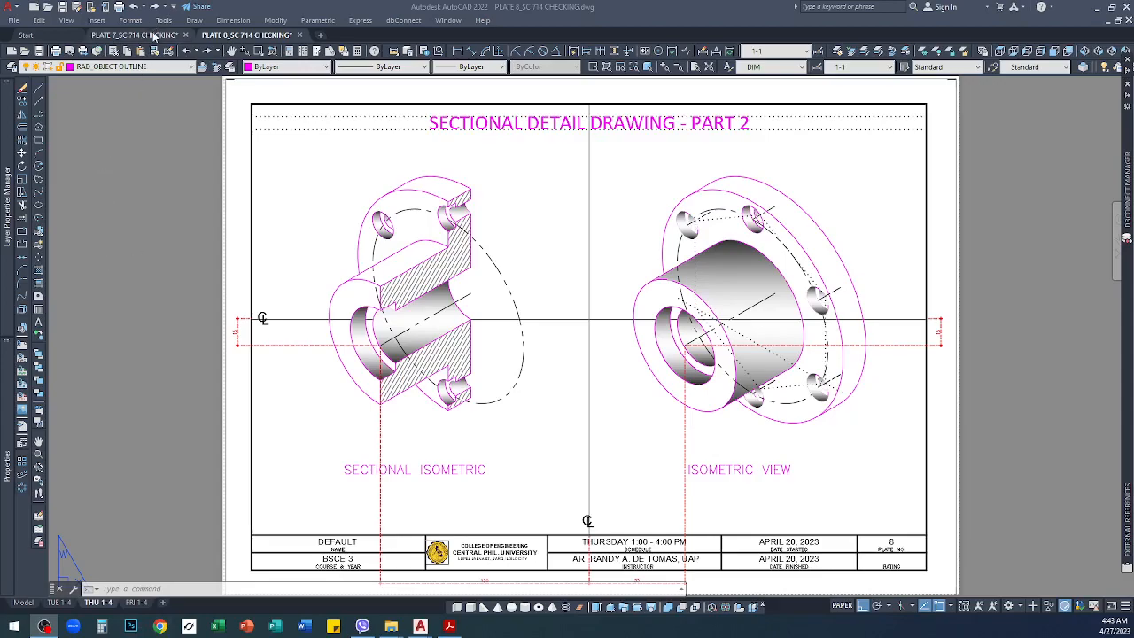
# Step: Examine the section, front and right side views with their radius and linear dimensions in the PLATE 7 drawing
pyautogui.moveTo(155, 37)
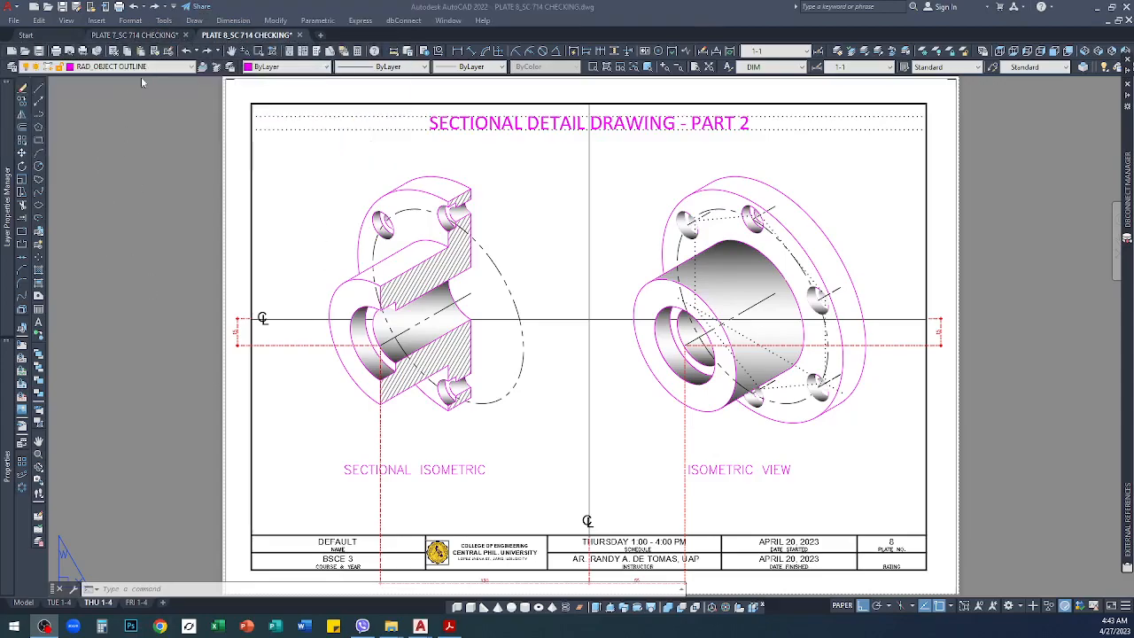
pyautogui.click(150, 35)
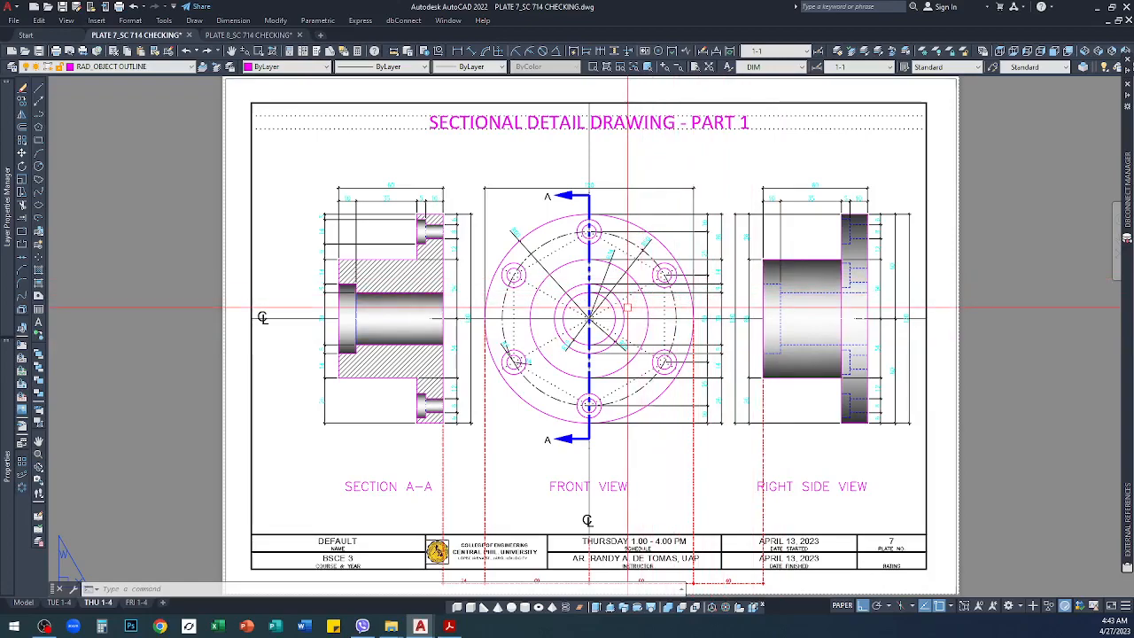
pyautogui.scroll(5, 627, 309)
pyautogui.scroll(-5, 627, 309)
pyautogui.scroll(4, 613, 259)
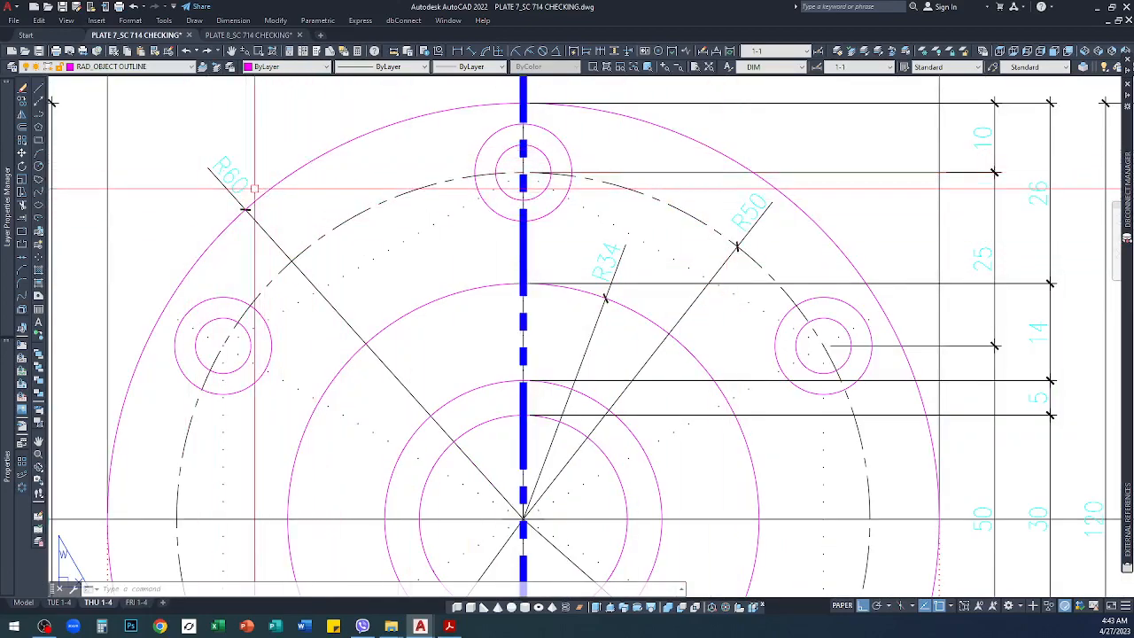
pyautogui.scroll(-3, 590, 182)
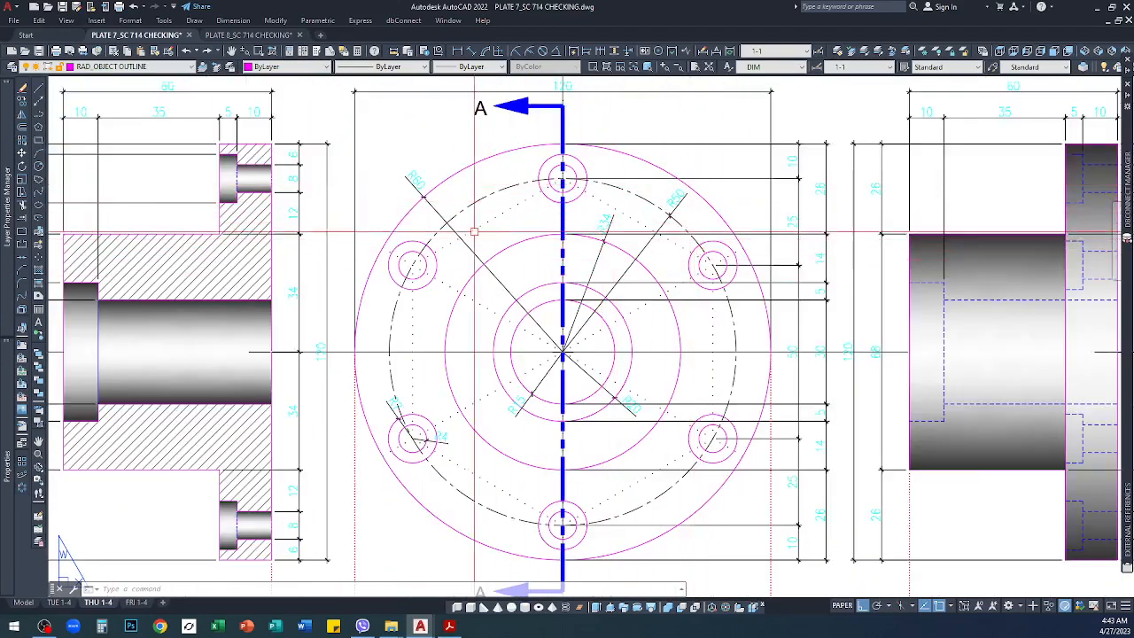
pyautogui.scroll(-8, 531, 240)
pyautogui.scroll(5, 559, 375)
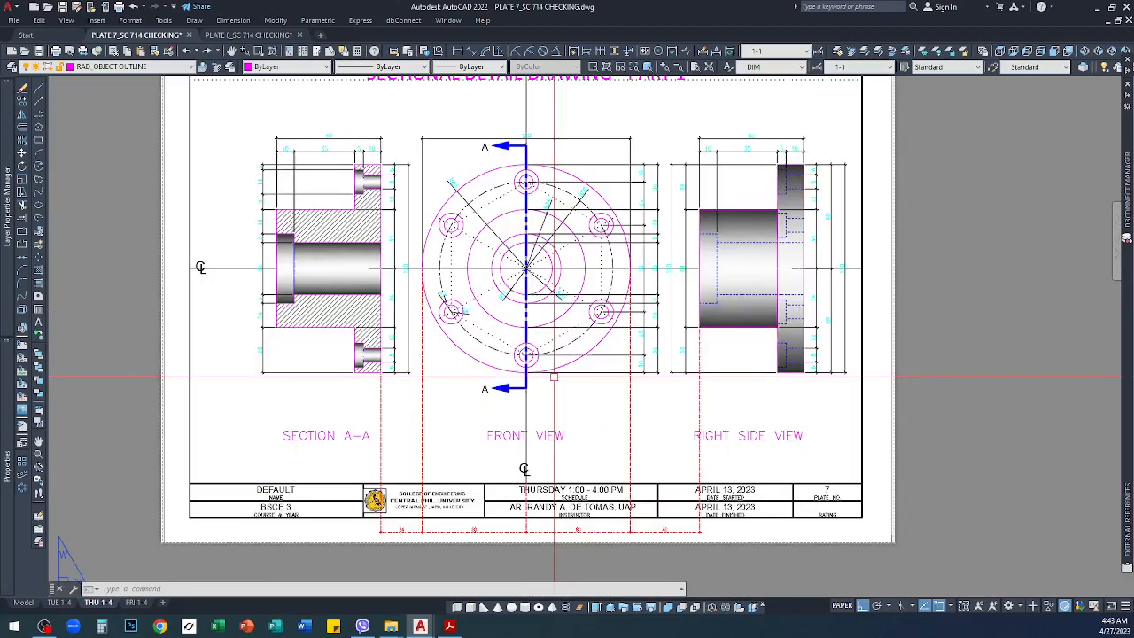
pyautogui.scroll(5, 550, 284)
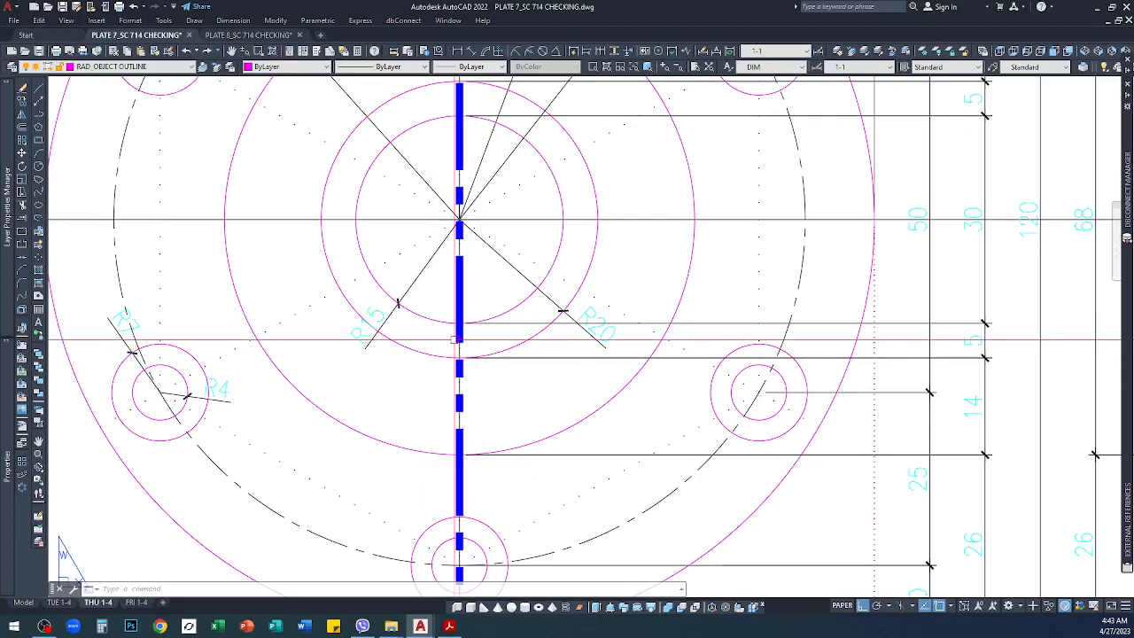
pyautogui.scroll(-6, 457, 339)
pyautogui.scroll(4, 401, 238)
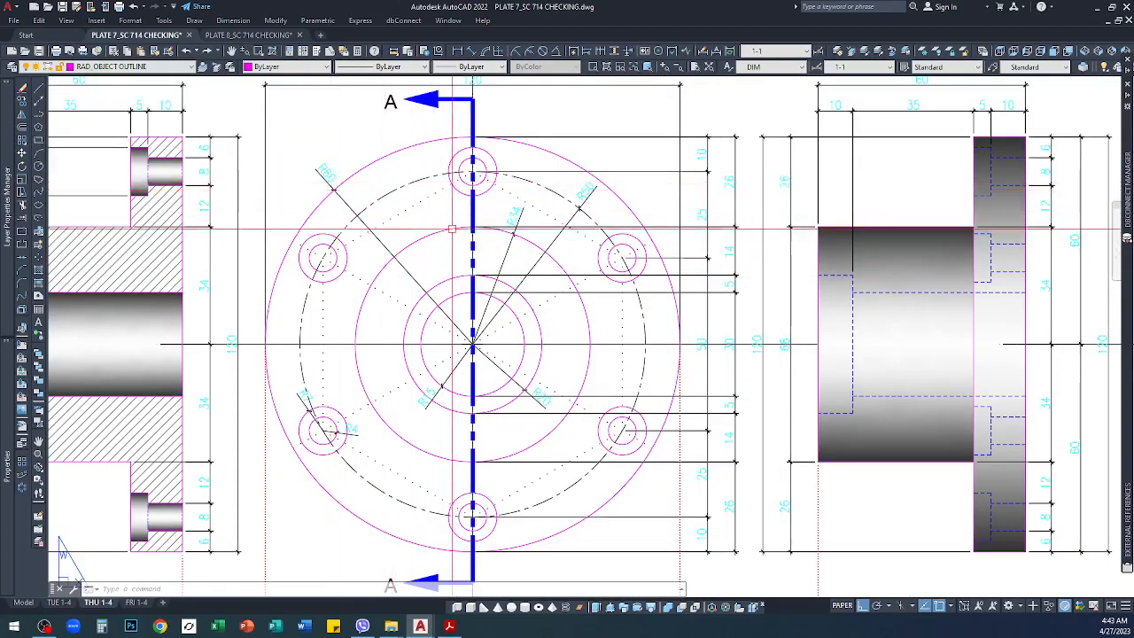
pyautogui.scroll(-3, 518, 257)
pyautogui.scroll(-3, 518, 257)
pyautogui.scroll(3, 518, 257)
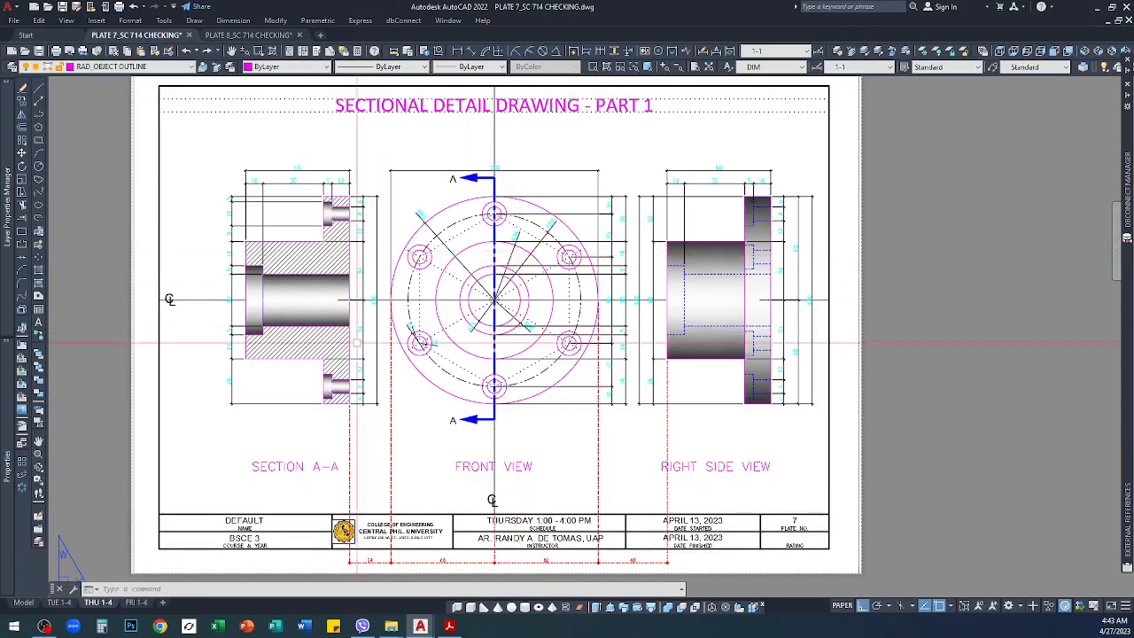
# Step: Switch to the PLATE 8 drawing and show its sheet in model space with empty room around it
pyautogui.click(255, 37)
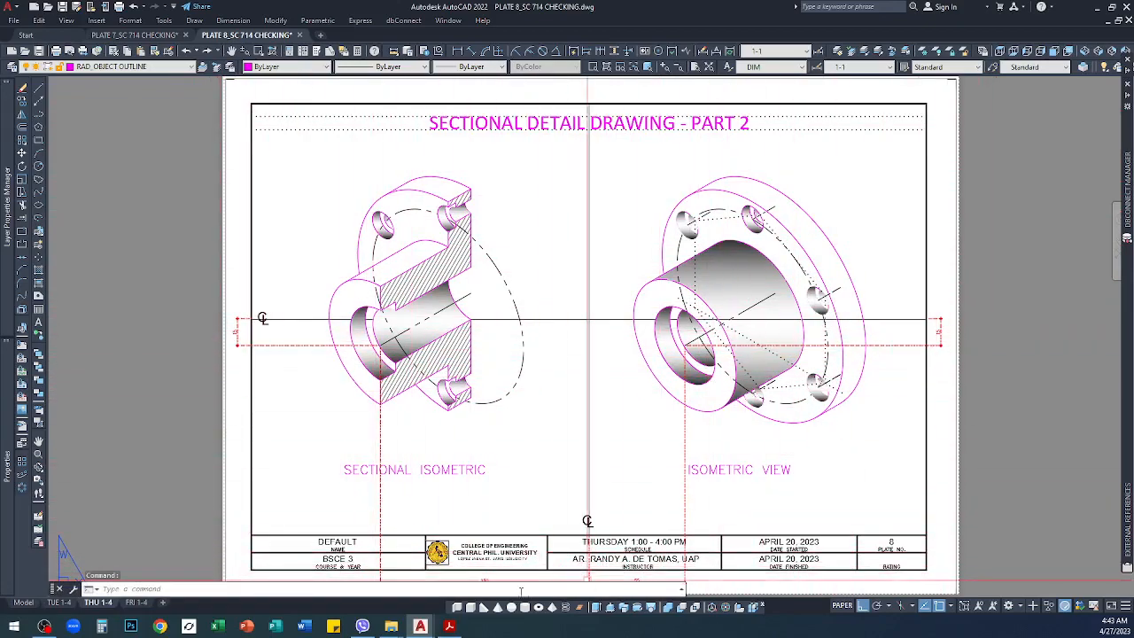
pyautogui.click(24, 603)
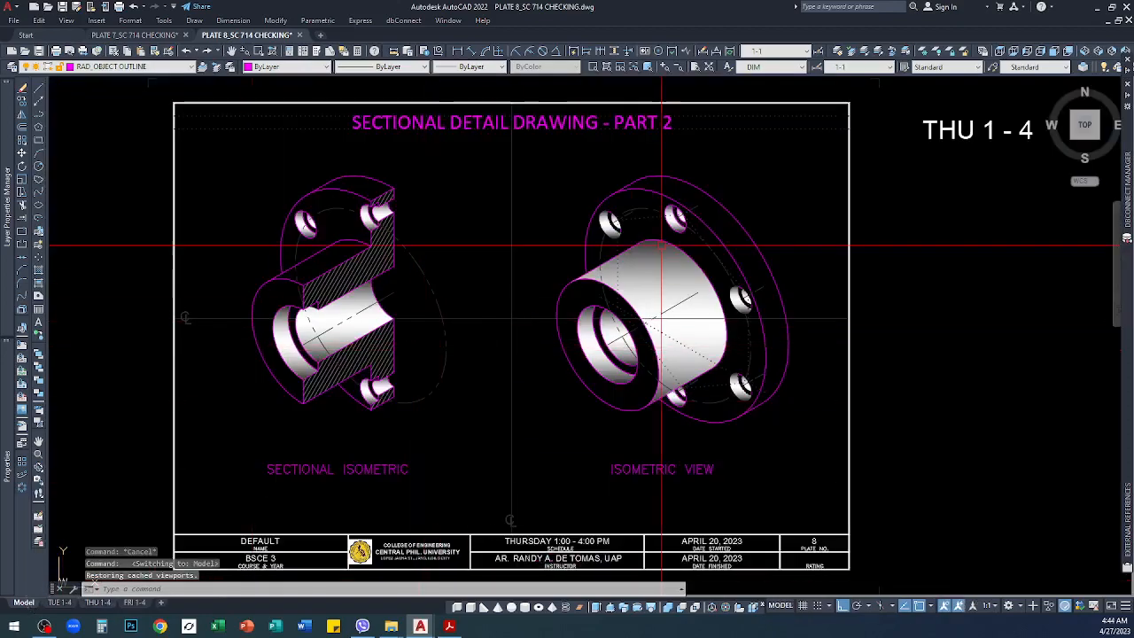
pyautogui.scroll(-3, 664, 251)
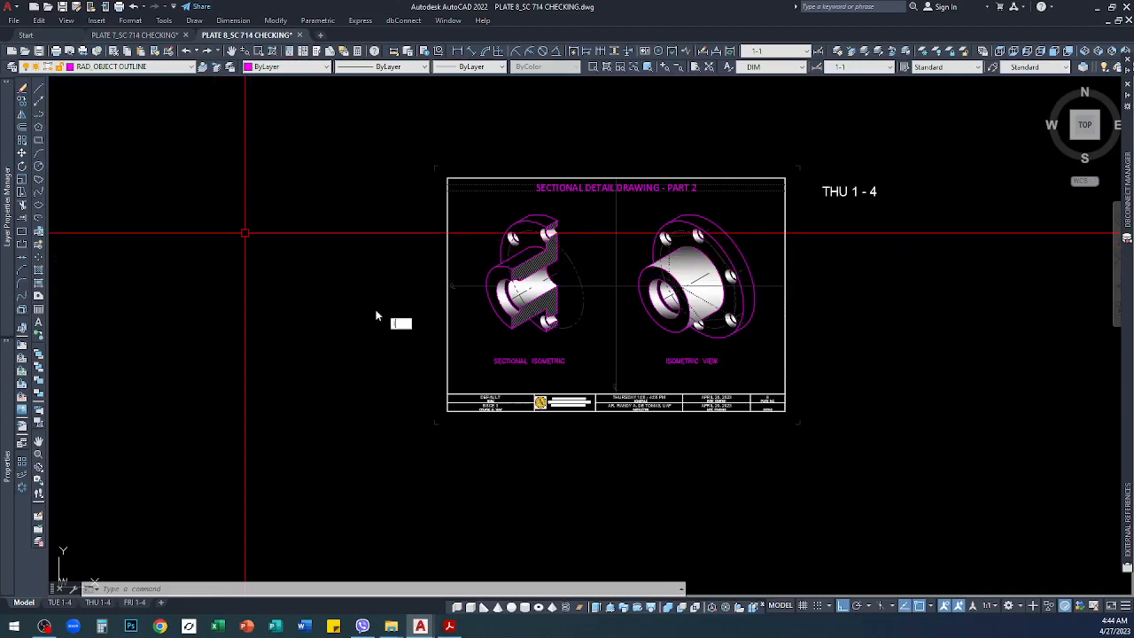
# Step: Draw a vertical and a horizontal construction line crossing in the empty area west of the drawing sheet
pyautogui.press('Return')
pyautogui.press('Escape')
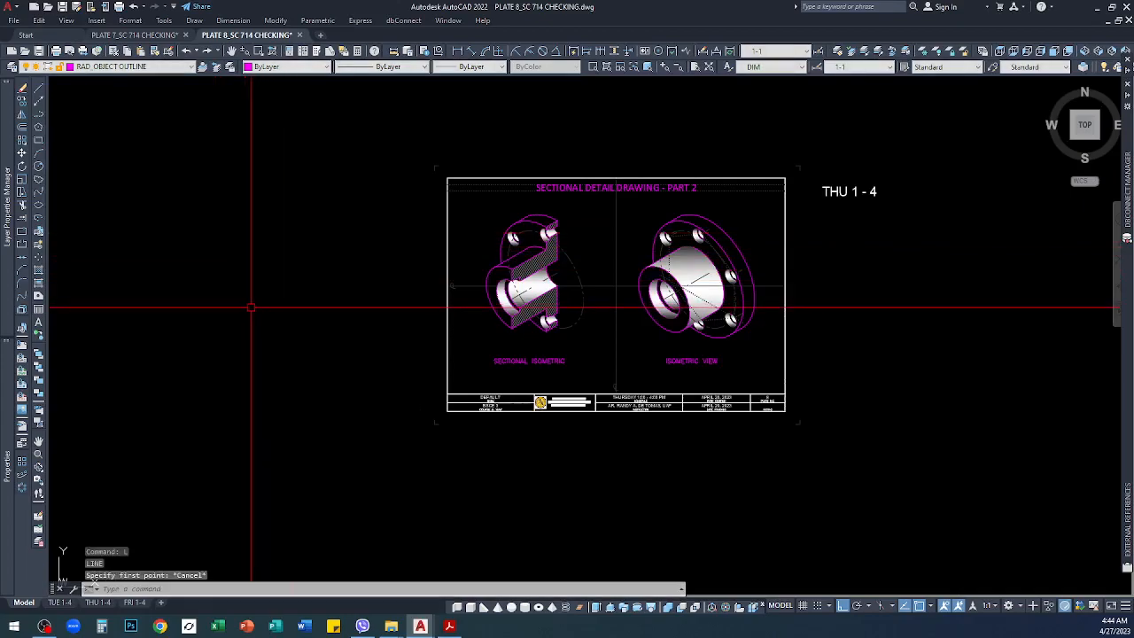
pyautogui.write('xl')
pyautogui.press('Return')
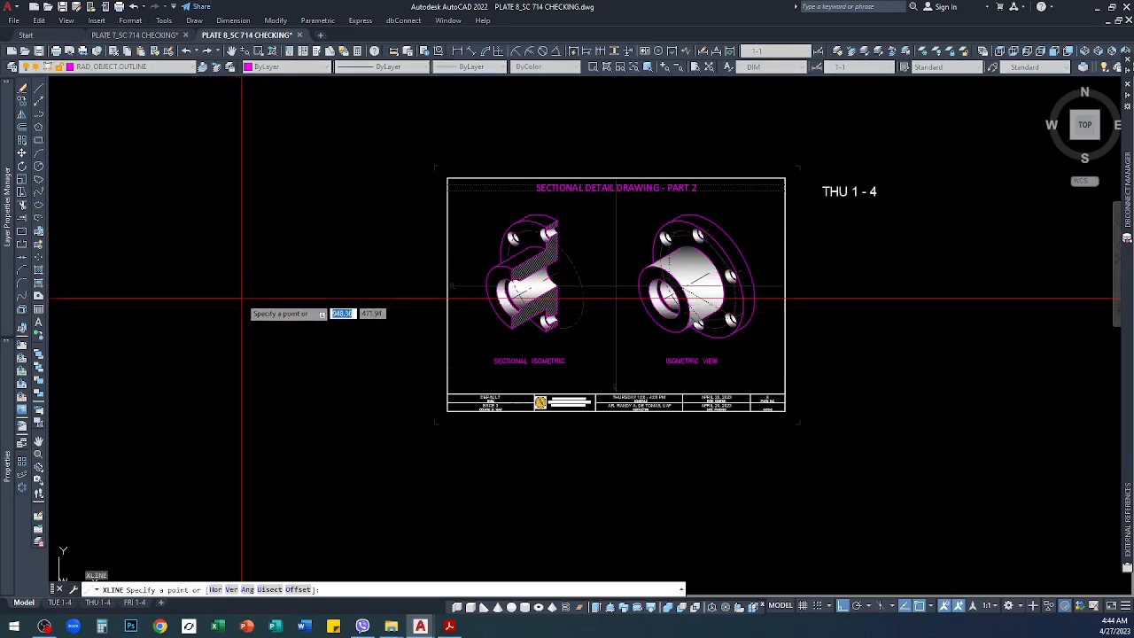
pyautogui.click(273, 304)
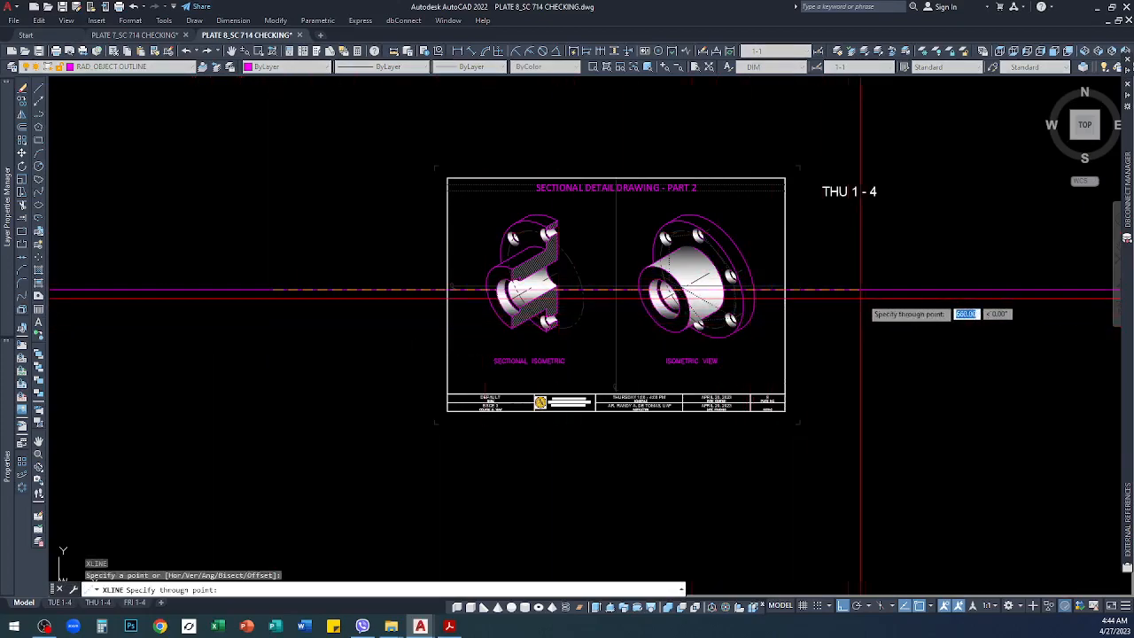
pyautogui.click(273, 214)
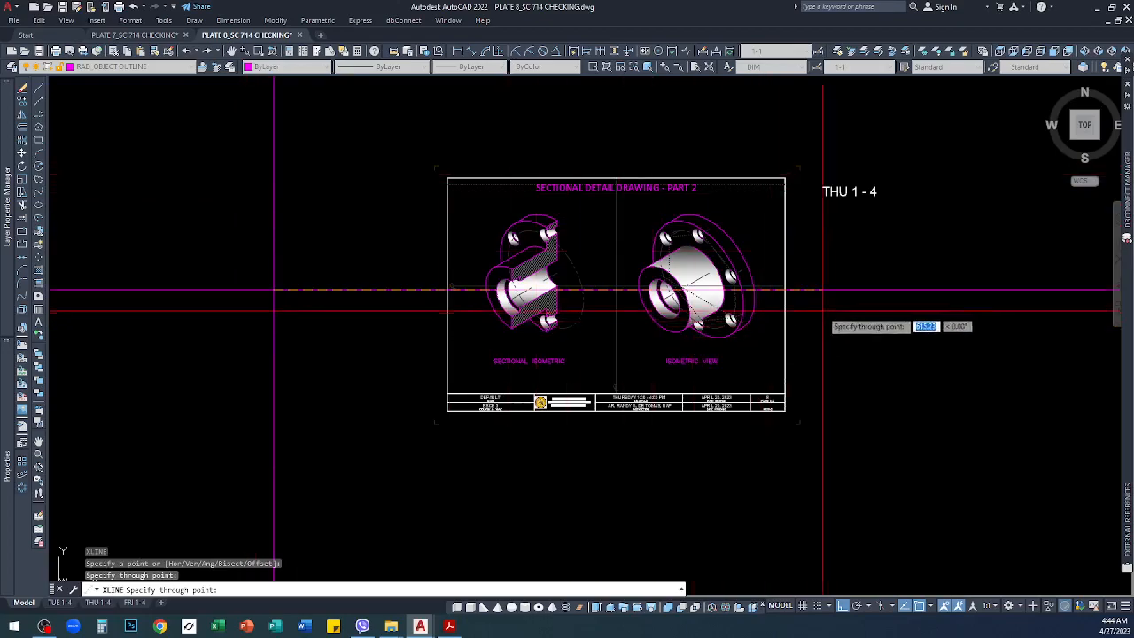
pyautogui.click(1008, 352)
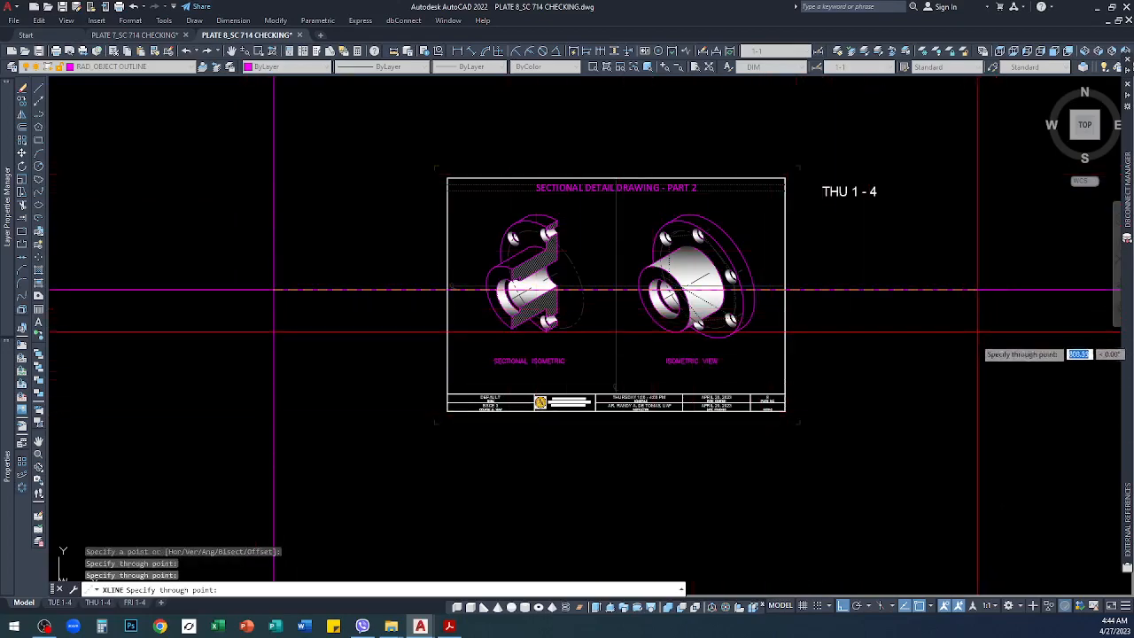
pyautogui.press('space')
# Step: Add a vertical construction line in the empty area east of the drawing sheet using the Ver option
pyautogui.press('space')
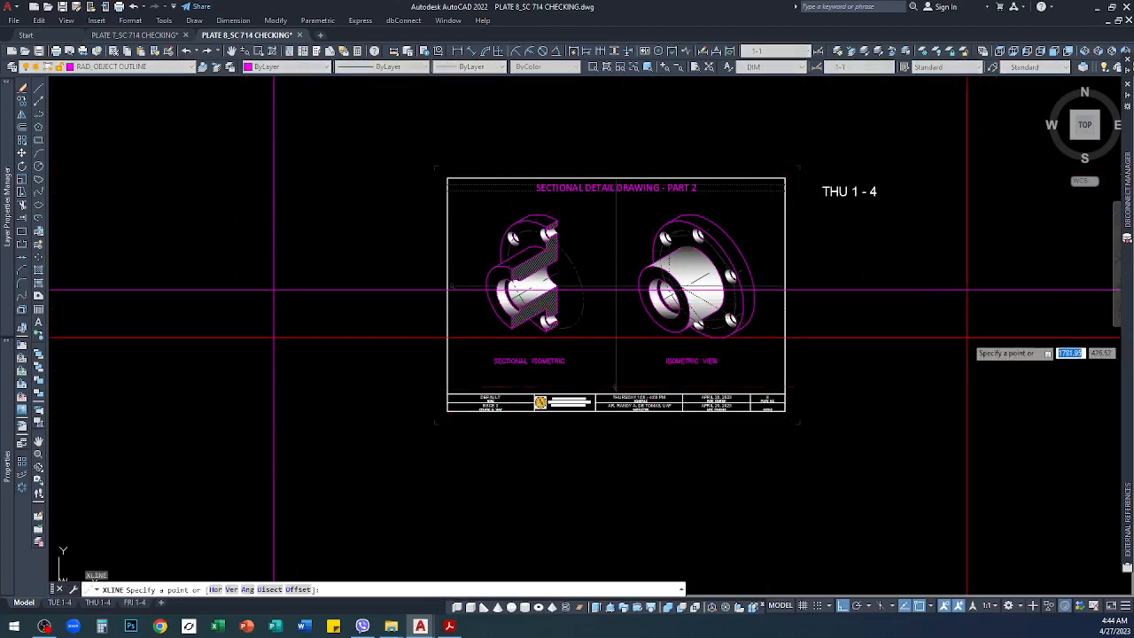
pyautogui.write('v')
pyautogui.press('space')
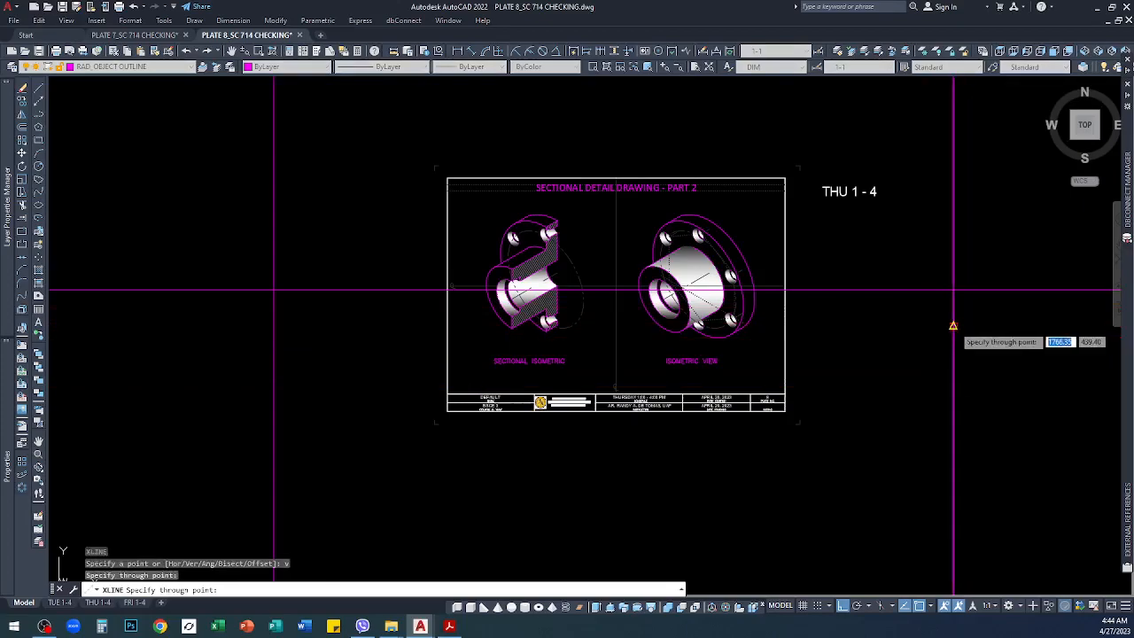
pyautogui.click(952, 326)
pyautogui.press('space')
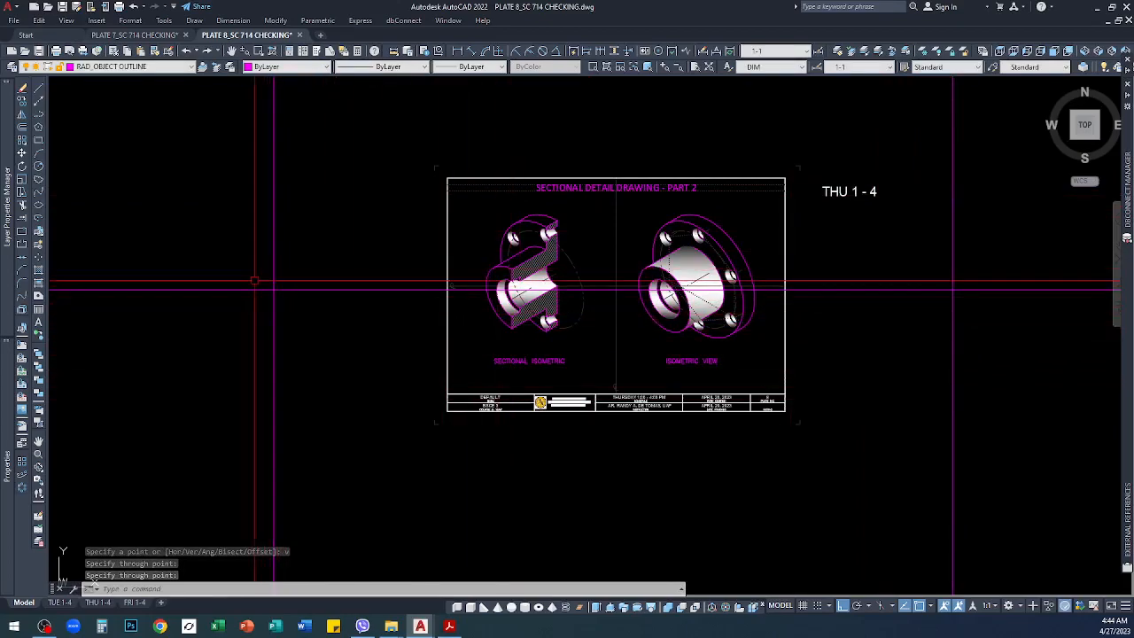
# Step: Move the THU 1 - 4 label straight up so it sits above the level of the drawing sheet
pyautogui.click(847, 193)
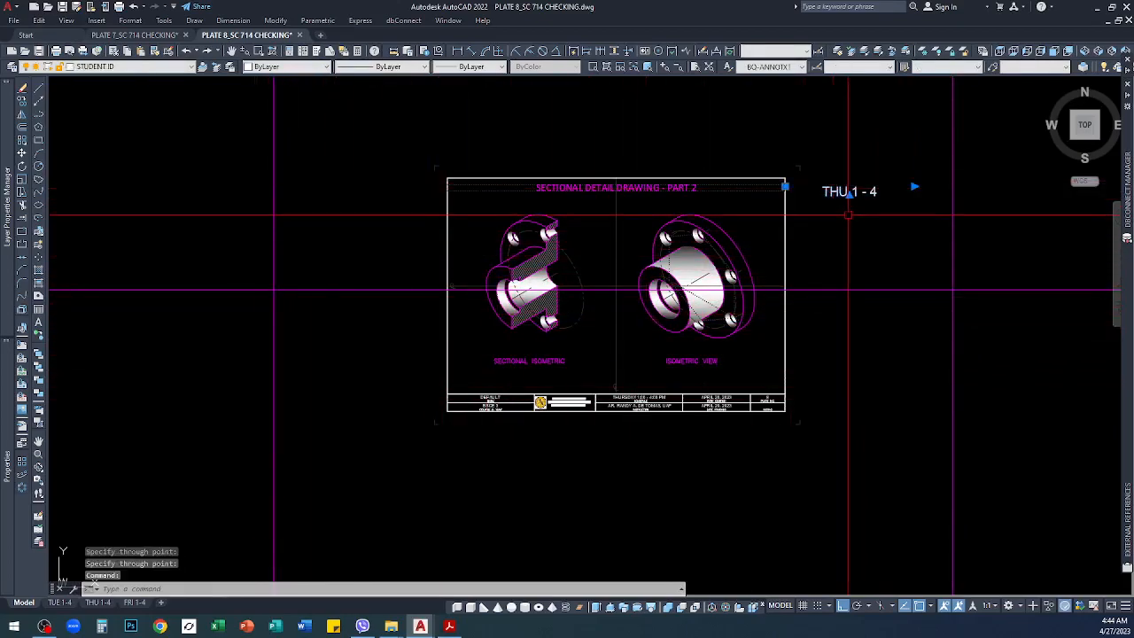
pyautogui.write('m')
pyautogui.press('Return')
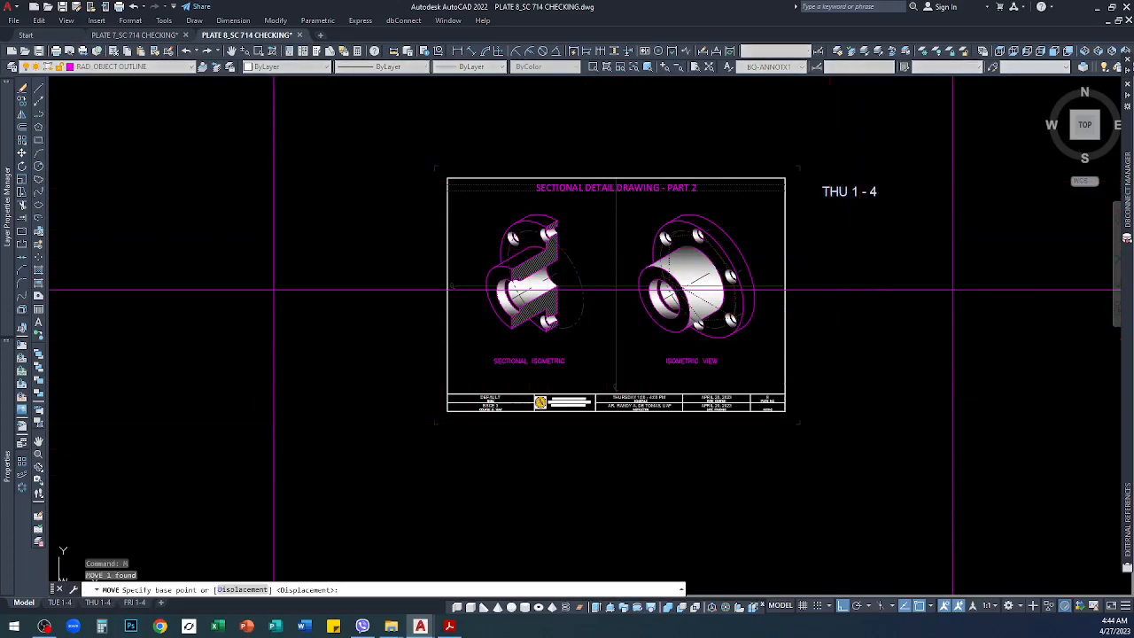
pyautogui.click(829, 479)
pyautogui.click(840, 359)
pyautogui.press('Return')
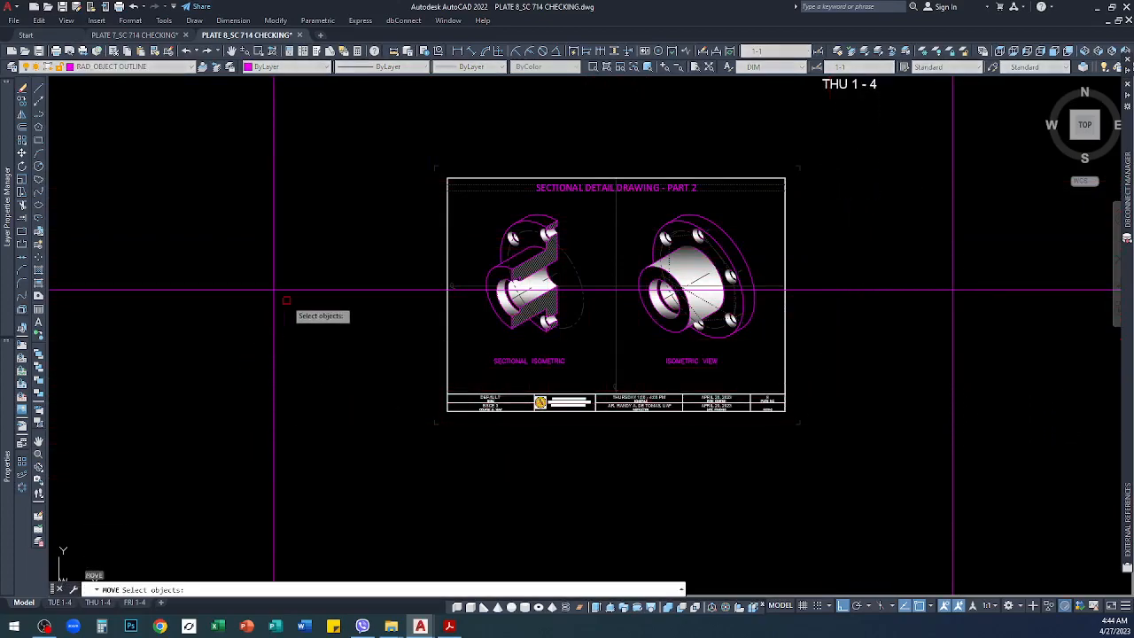
pyautogui.press('Escape')
# Step: Assign the two vertical and one horizontal construction lines to the RAD_CONSTRUCTION LINES layer
pyautogui.click(322, 257)
pyautogui.click(254, 354)
pyautogui.click(993, 233)
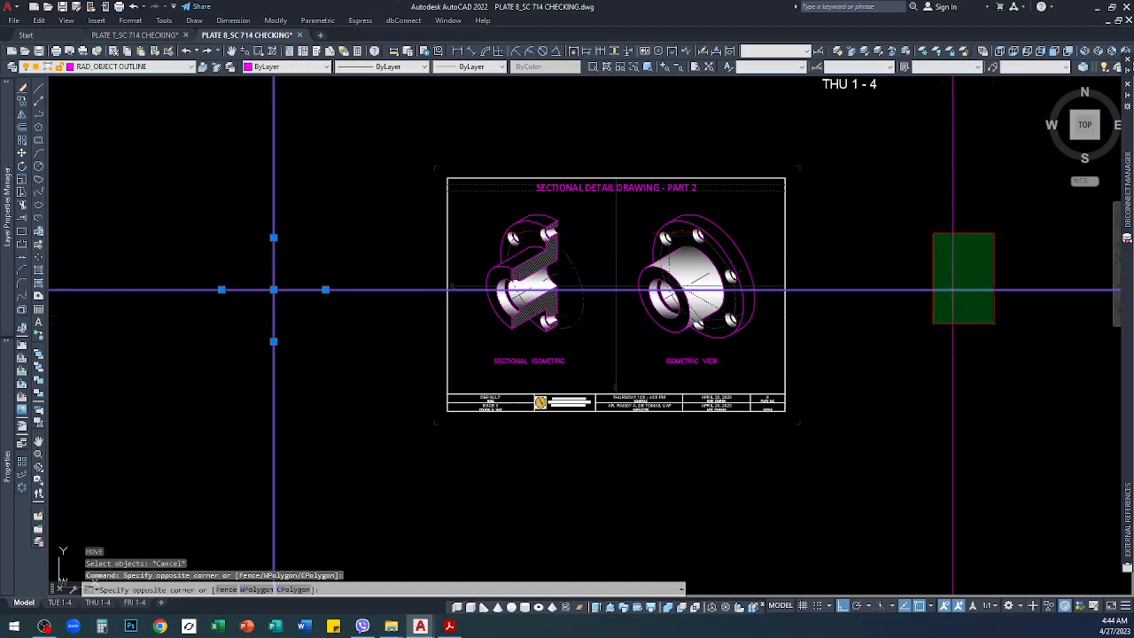
pyautogui.click(949, 307)
pyautogui.click(274, 67)
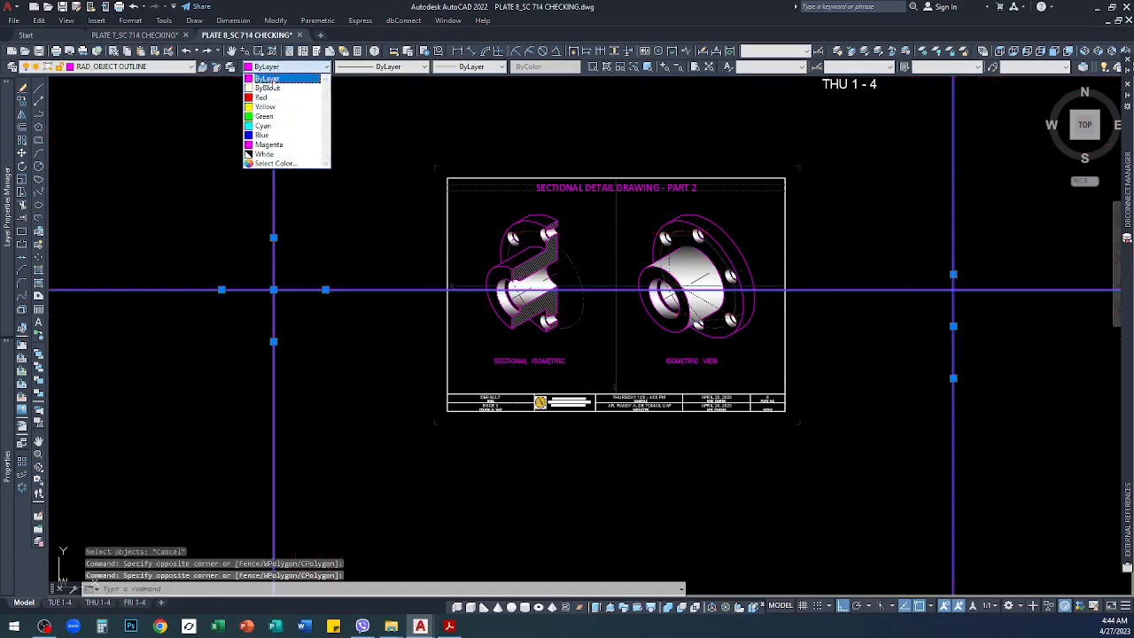
pyautogui.click(172, 68)
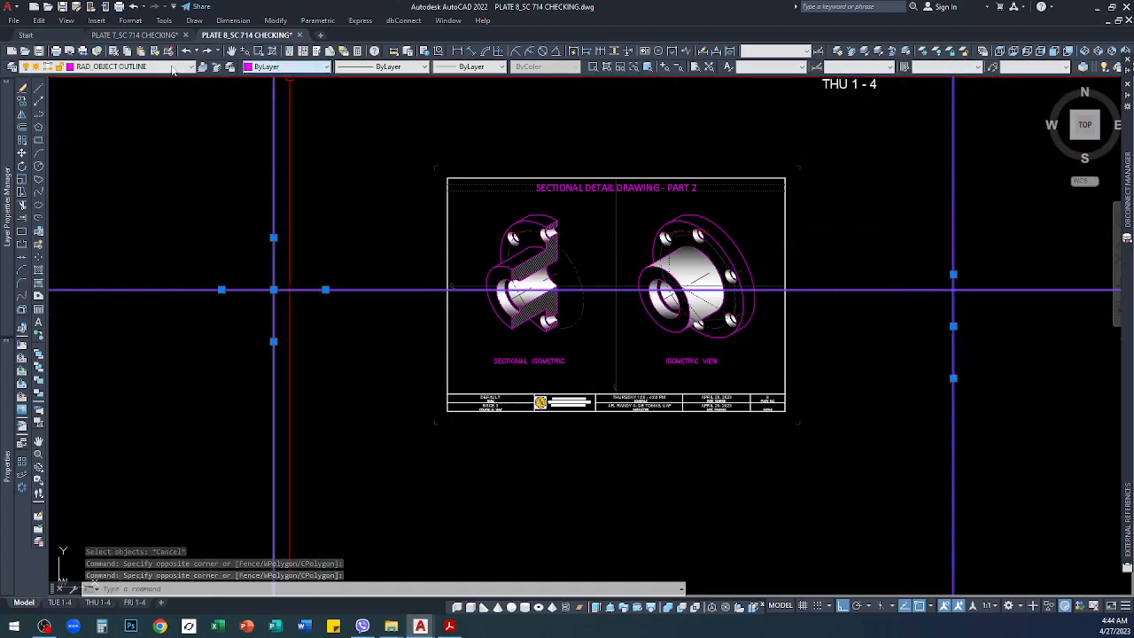
pyautogui.click(172, 68)
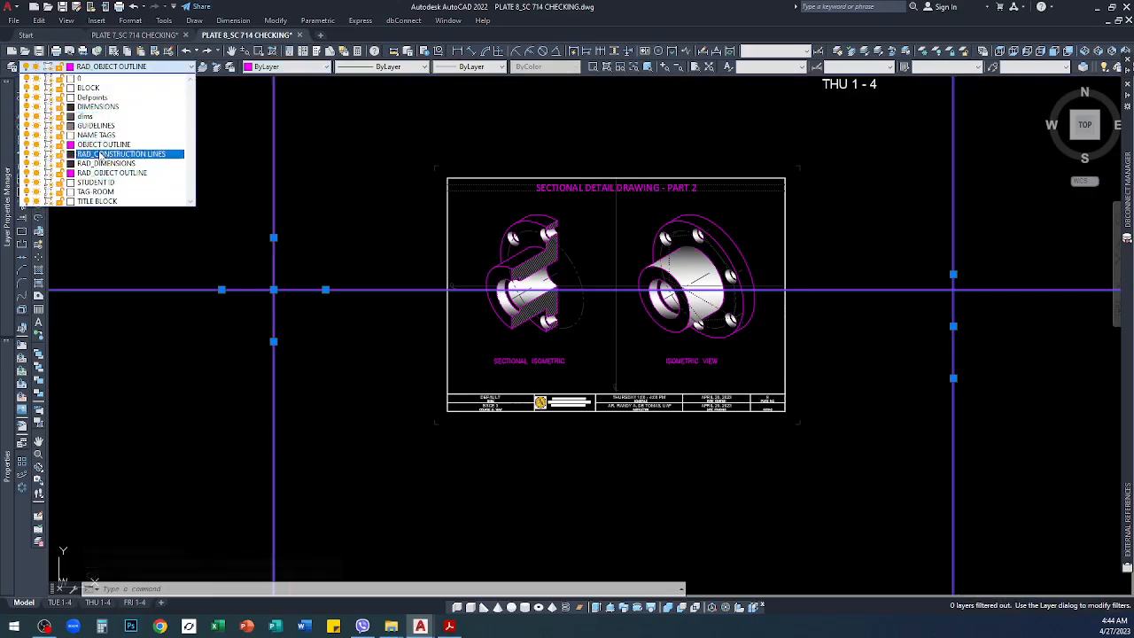
pyautogui.click(100, 154)
pyautogui.press('Escape')
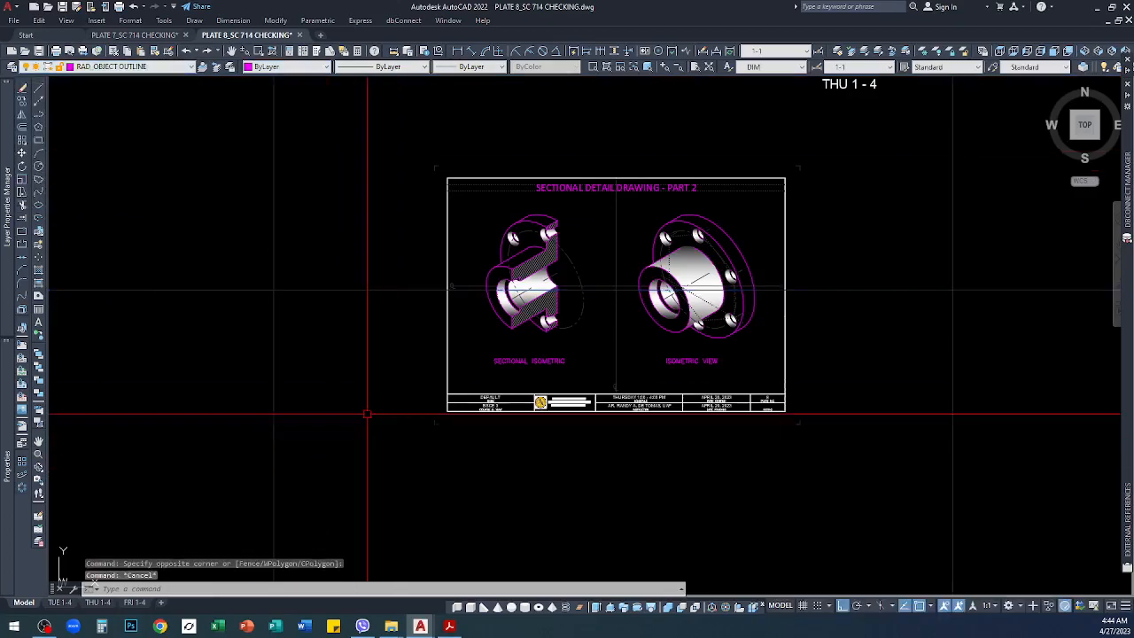
# Step: Move the vertical construction line west of the sheet horizontally a little closer to the sheet
pyautogui.click(300, 341)
pyautogui.click(250, 382)
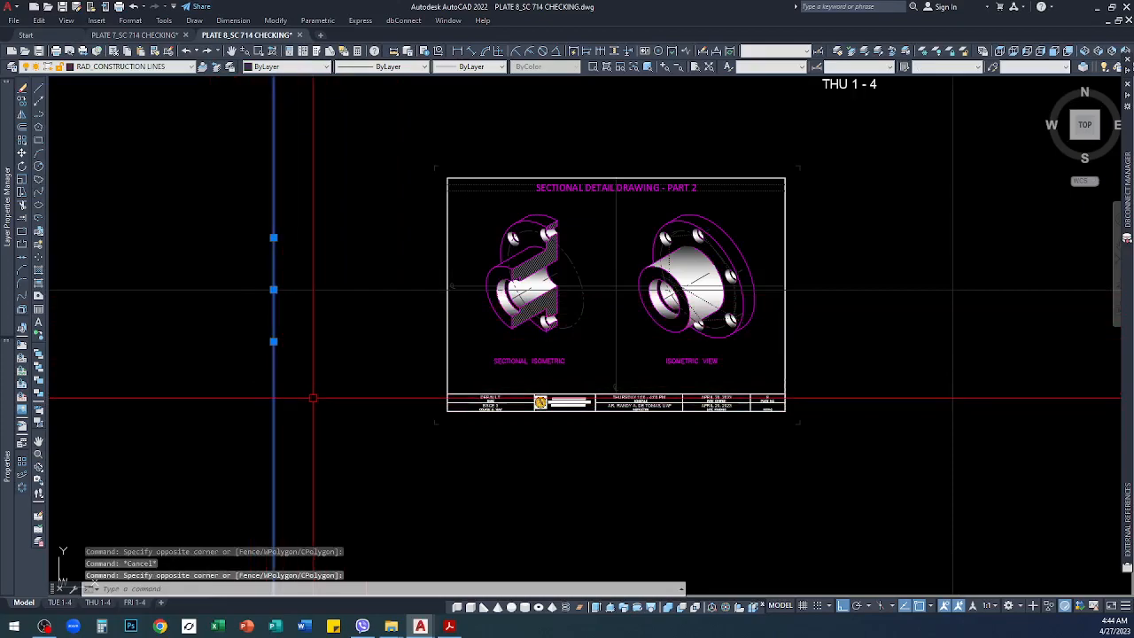
pyautogui.press('Return')
pyautogui.click(312, 397)
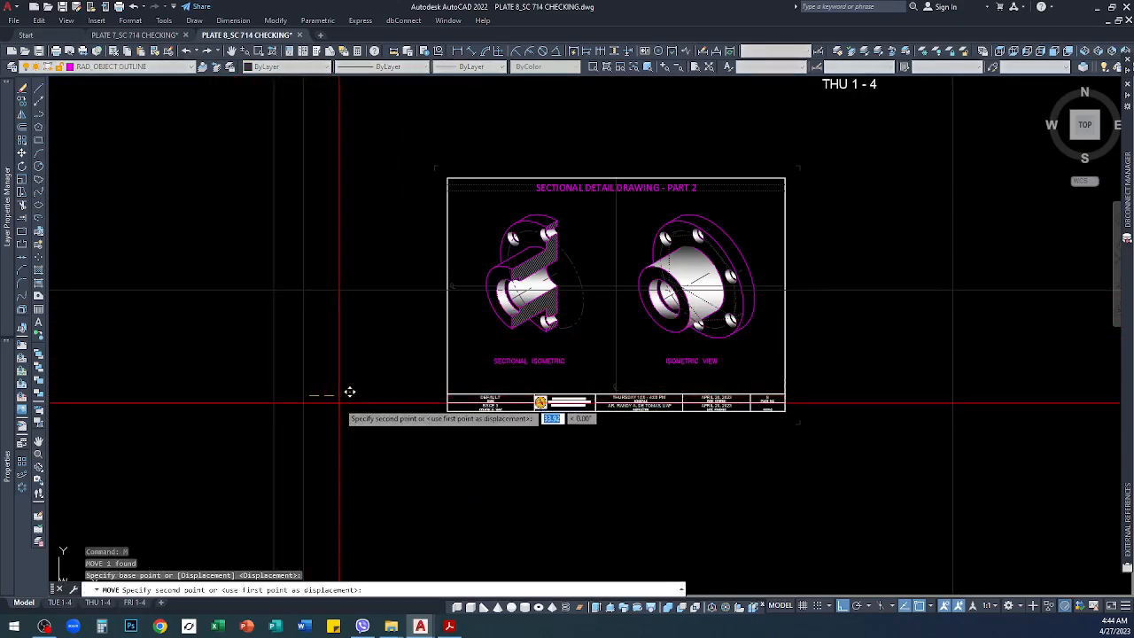
pyautogui.click(339, 404)
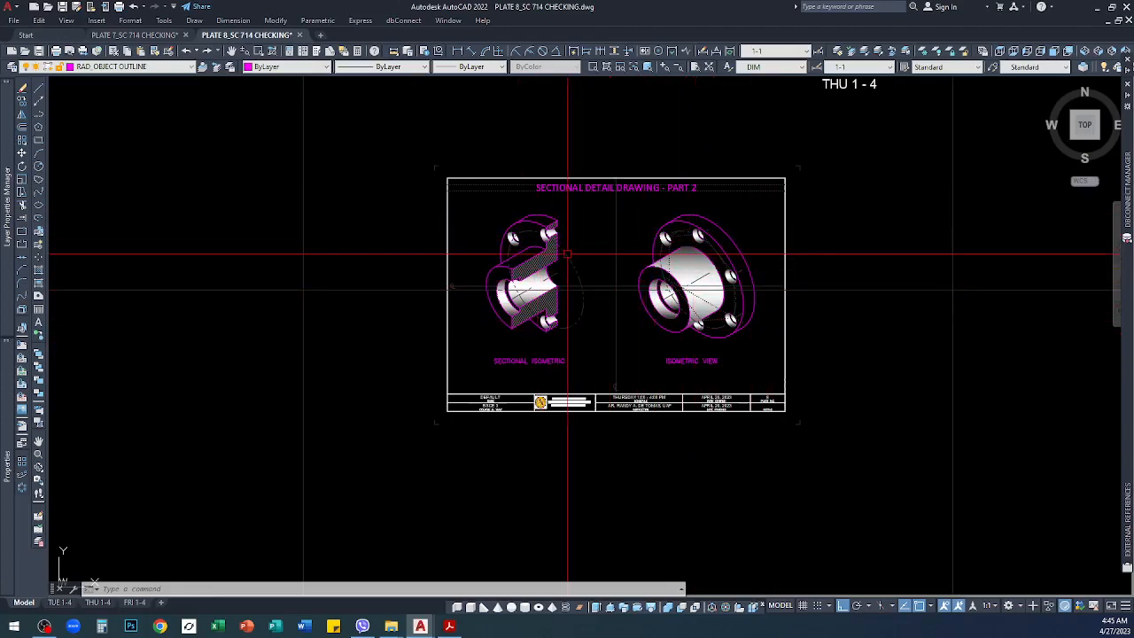
# Step: Inspect the finished sectional isometric and isometric views, including the line segments that make up the flange's central axis
pyautogui.scroll(3, 567, 254)
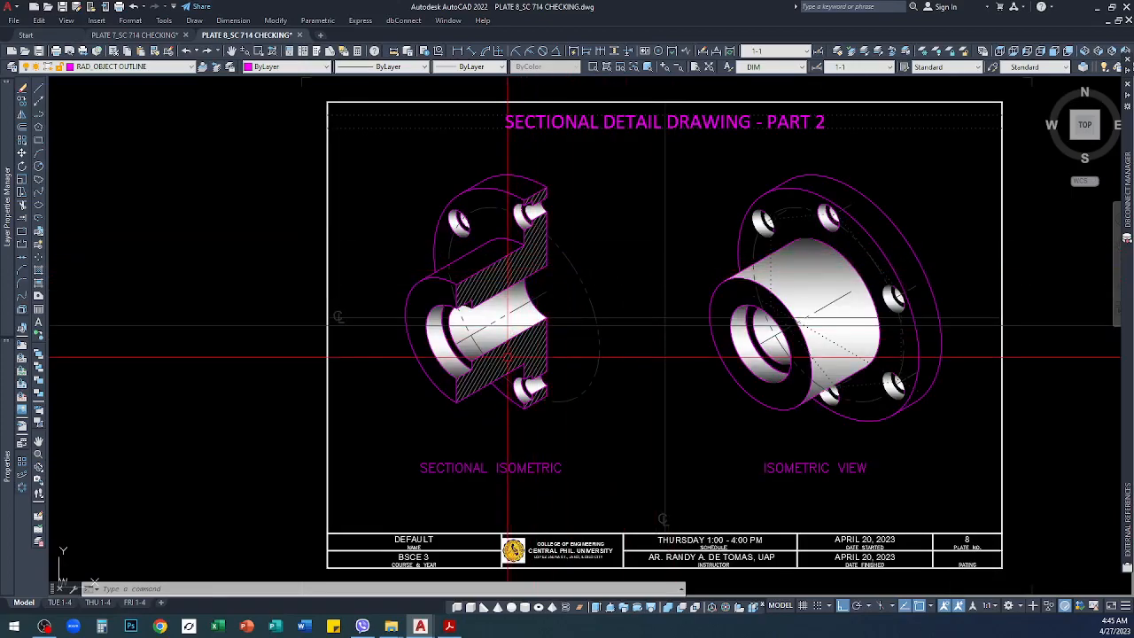
pyautogui.scroll(-6, 475, 346)
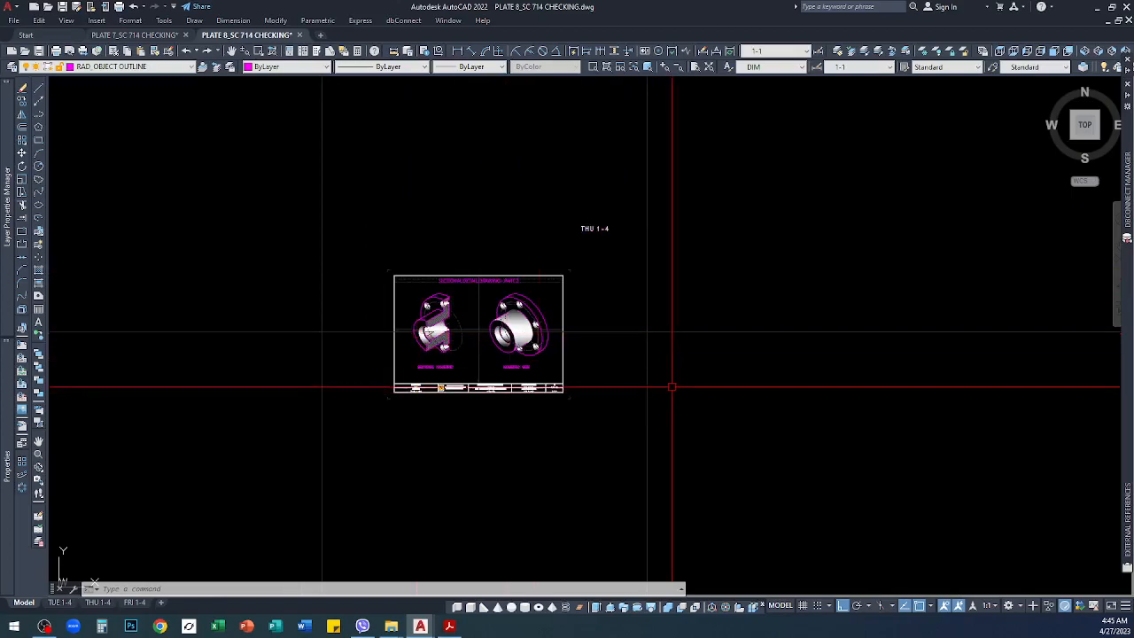
pyautogui.scroll(3, 670, 384)
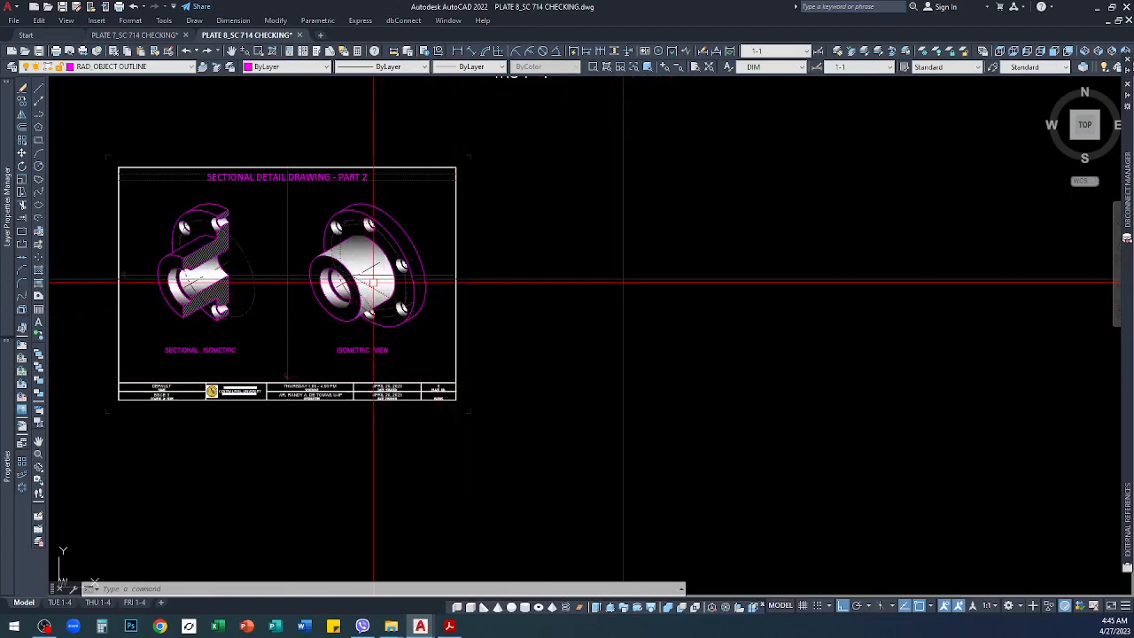
pyautogui.scroll(2, 373, 281)
pyautogui.scroll(2, 359, 281)
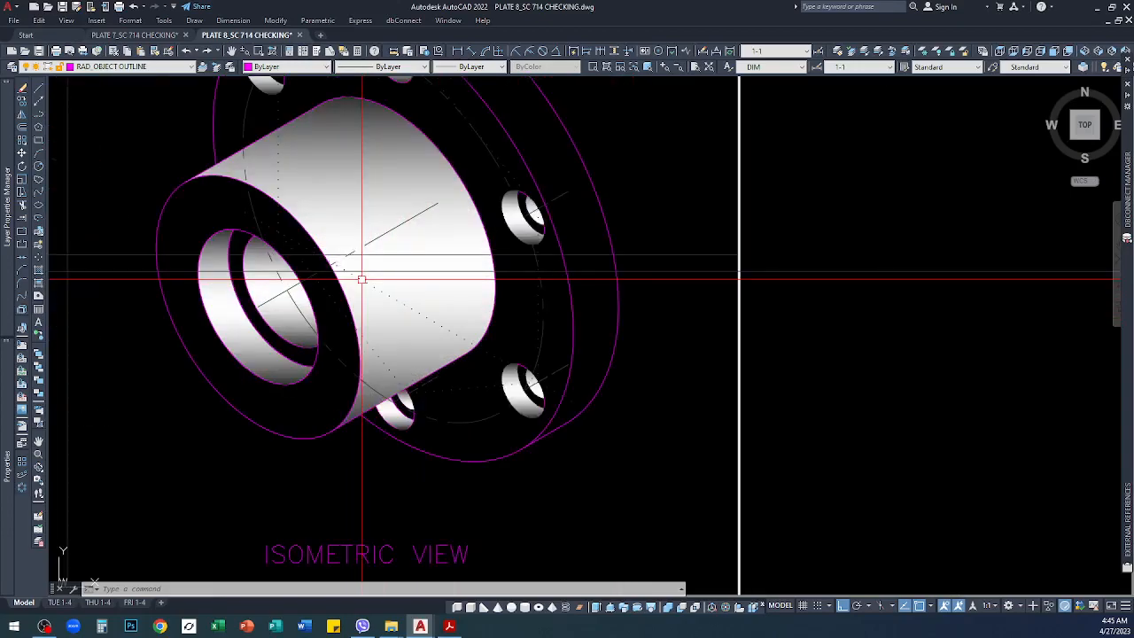
pyautogui.click(399, 225)
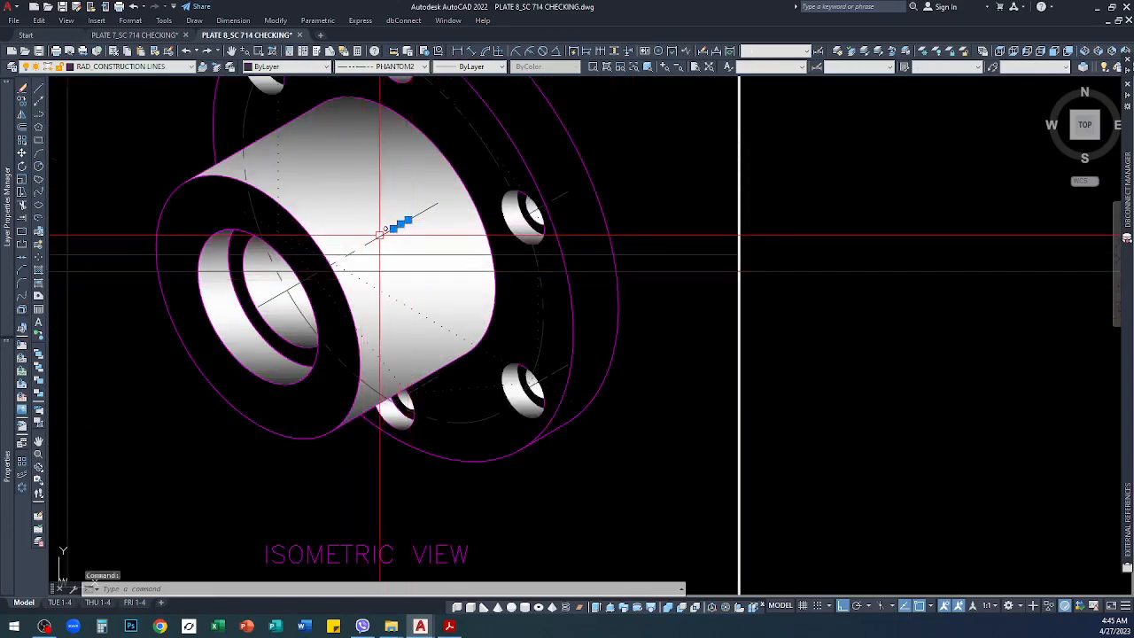
pyautogui.click(381, 233)
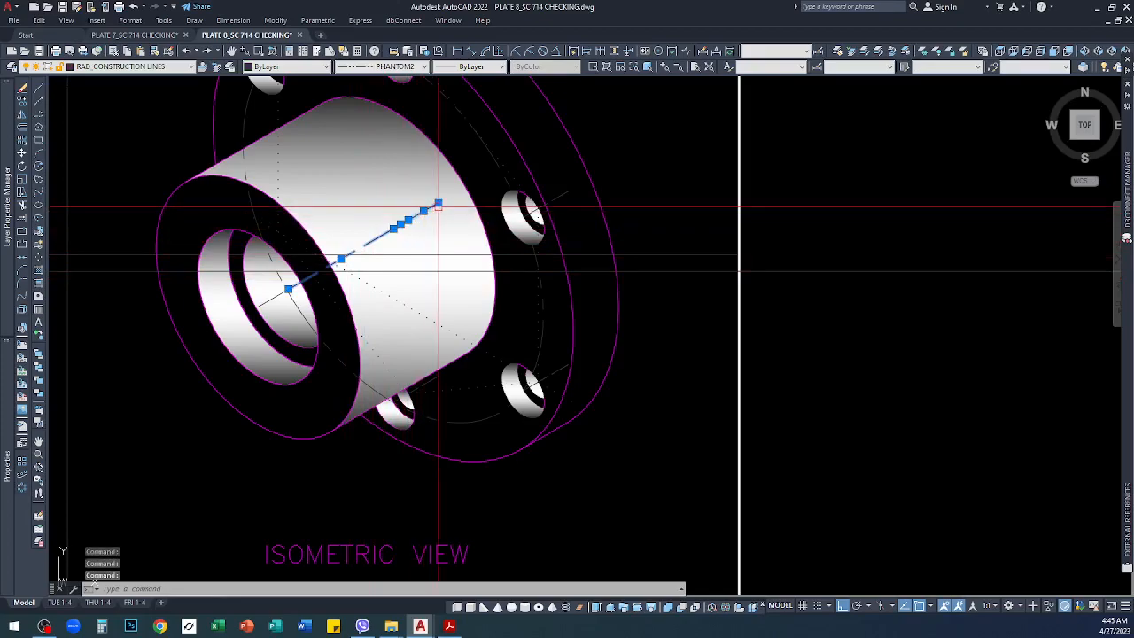
pyautogui.click(271, 299)
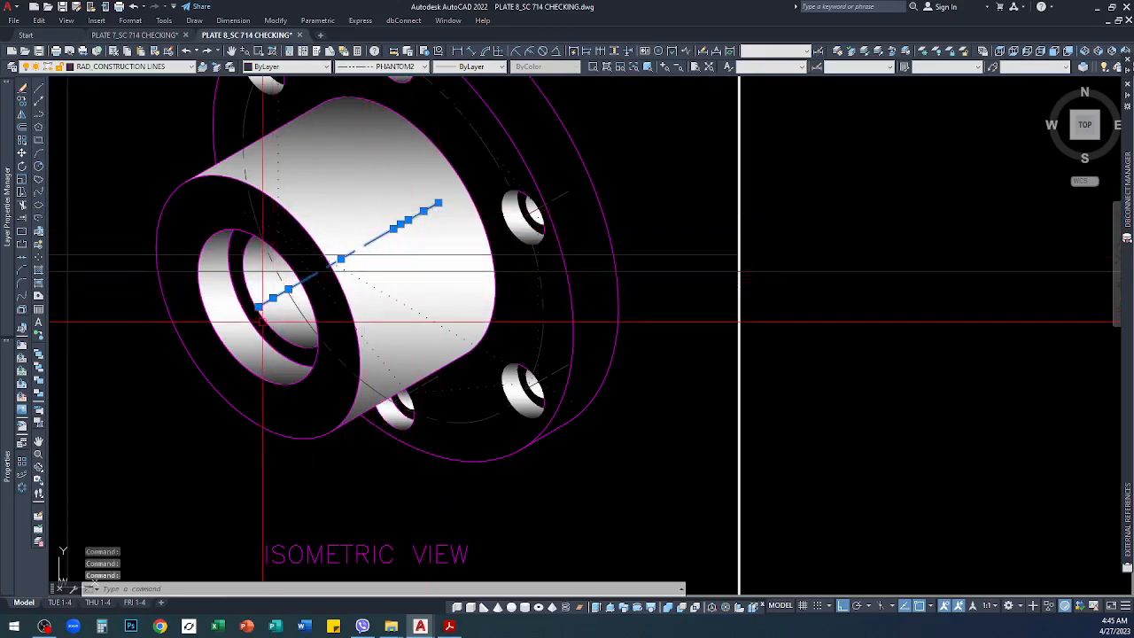
pyautogui.press('Escape')
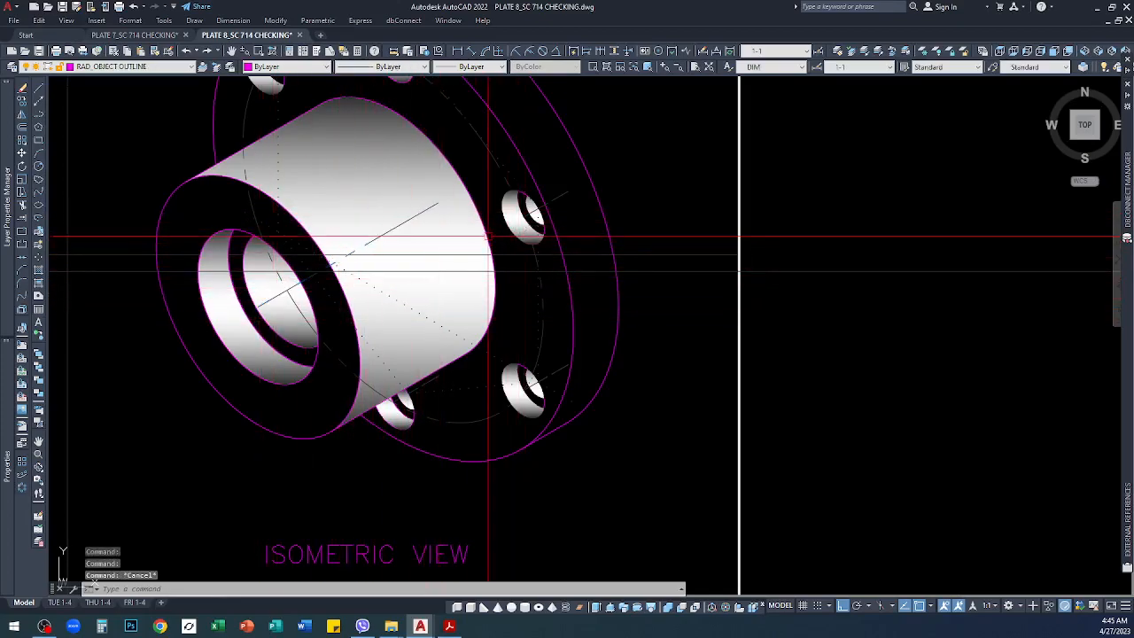
# Step: Examine up close the individual axis line segments at the flange end of the hub in the isometric view
pyautogui.click(426, 209)
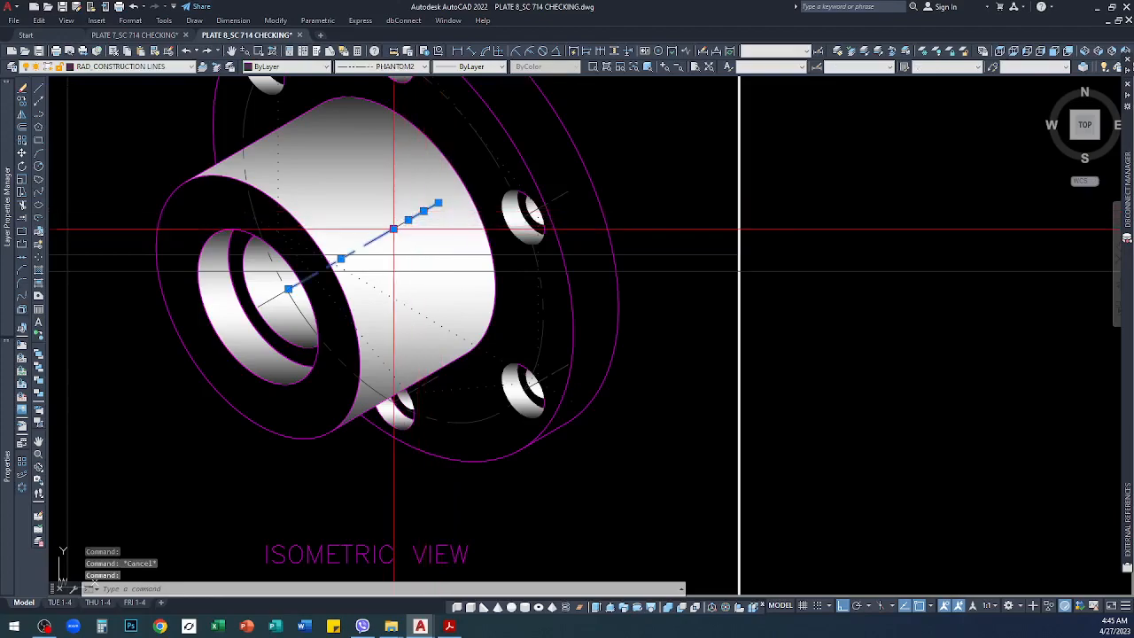
pyautogui.press('Escape')
pyautogui.scroll(5, 410, 233)
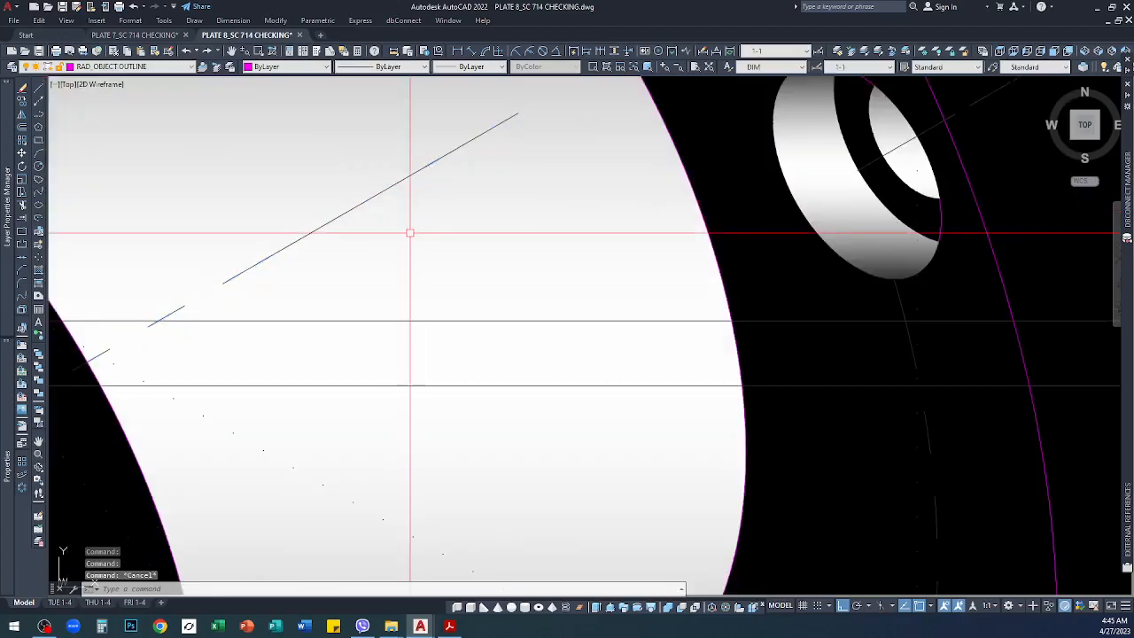
pyautogui.click(442, 160)
pyautogui.click(382, 192)
pyautogui.click(313, 232)
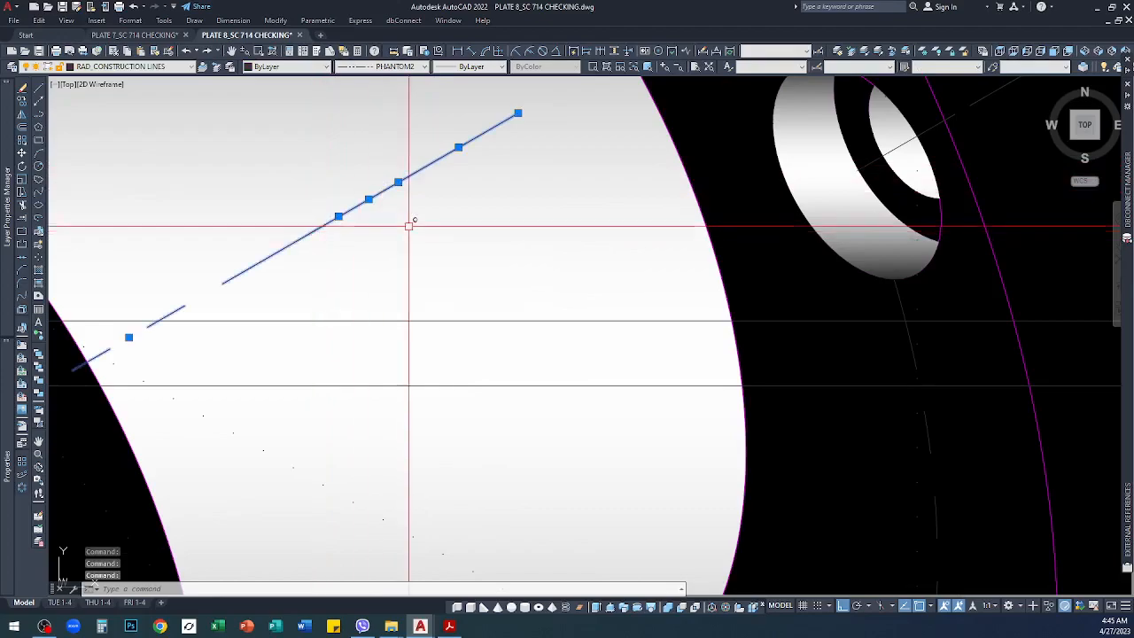
pyautogui.scroll(-5, 382, 230)
pyautogui.press('Escape')
pyautogui.press('Escape')
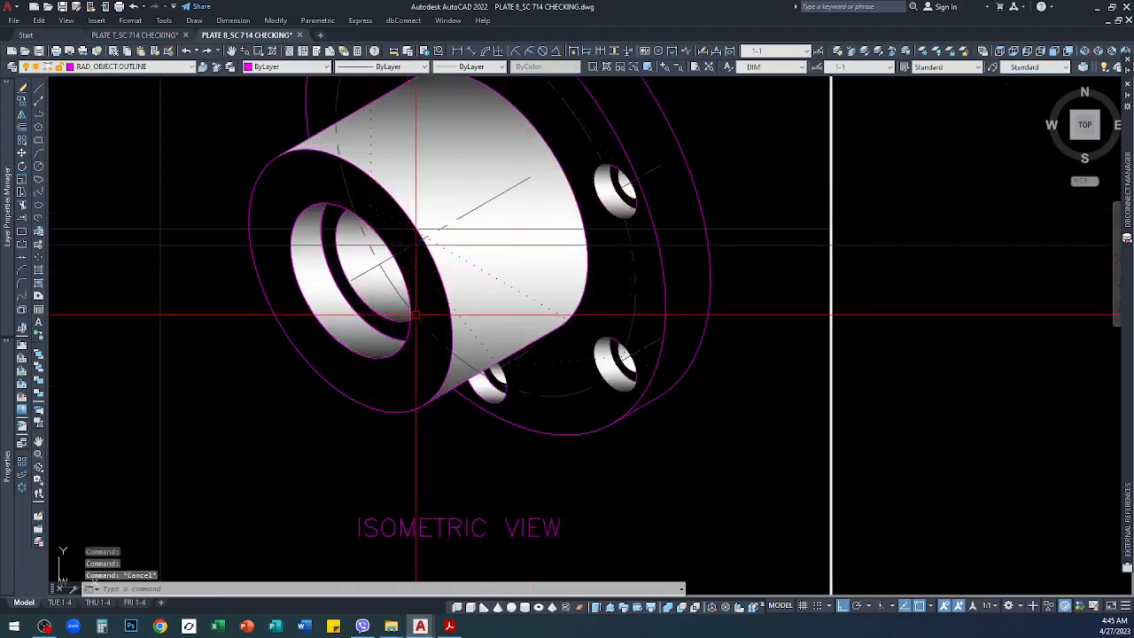
# Step: Review the Section A-A dimensions in the Plate 7 drawing and return to the Plate 8 drawing
pyautogui.click(139, 35)
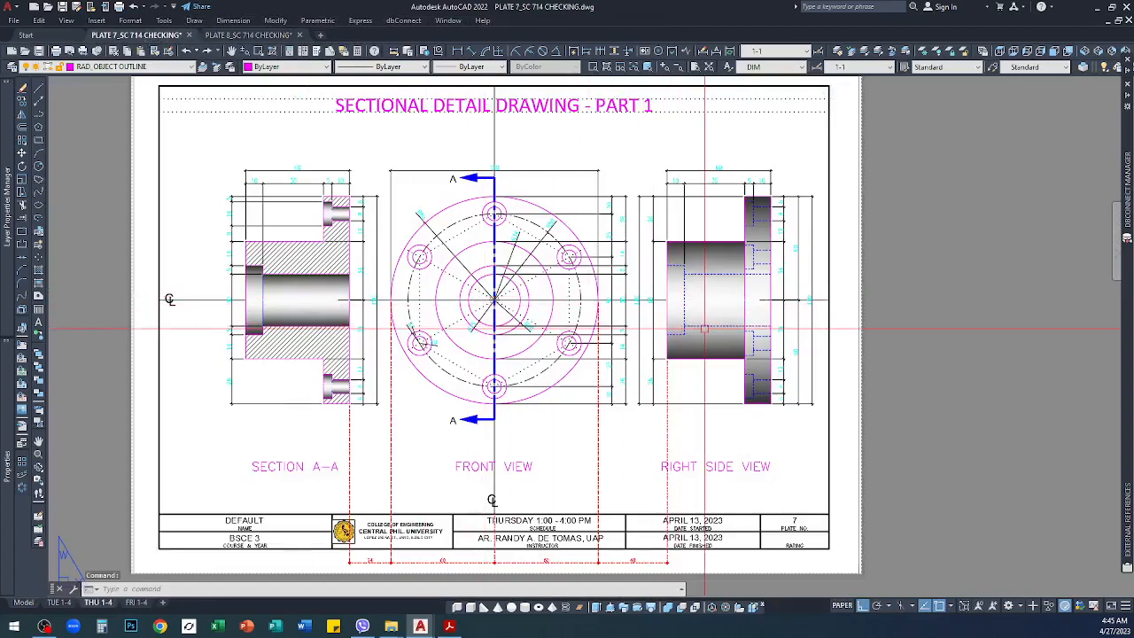
pyautogui.scroll(3, 295, 328)
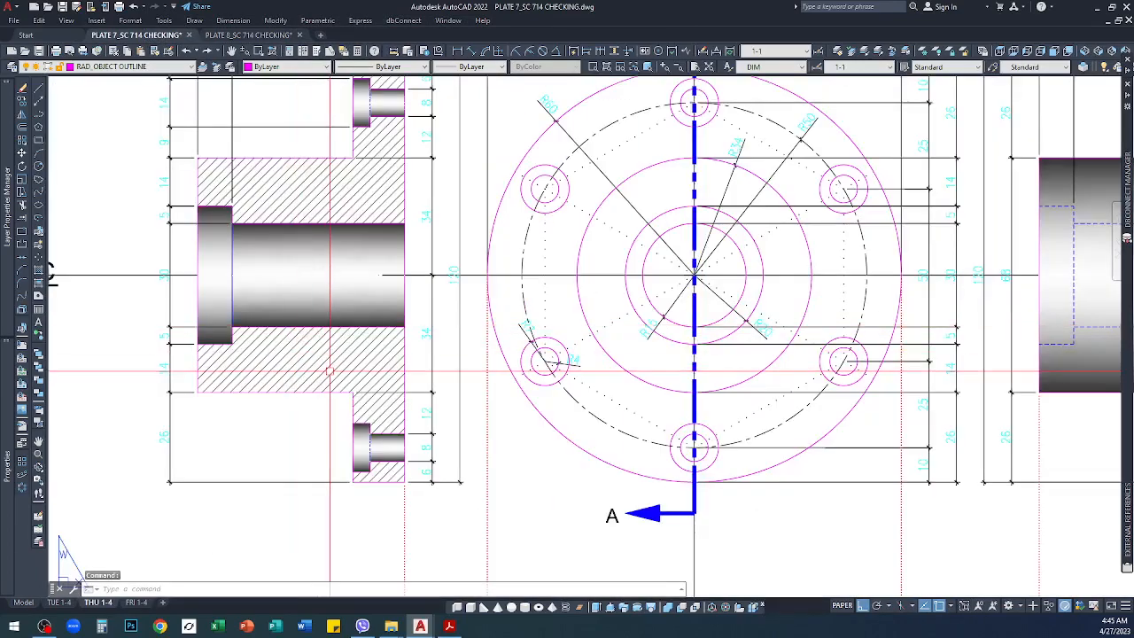
pyautogui.scroll(-3, 330, 372)
pyautogui.scroll(6, 319, 205)
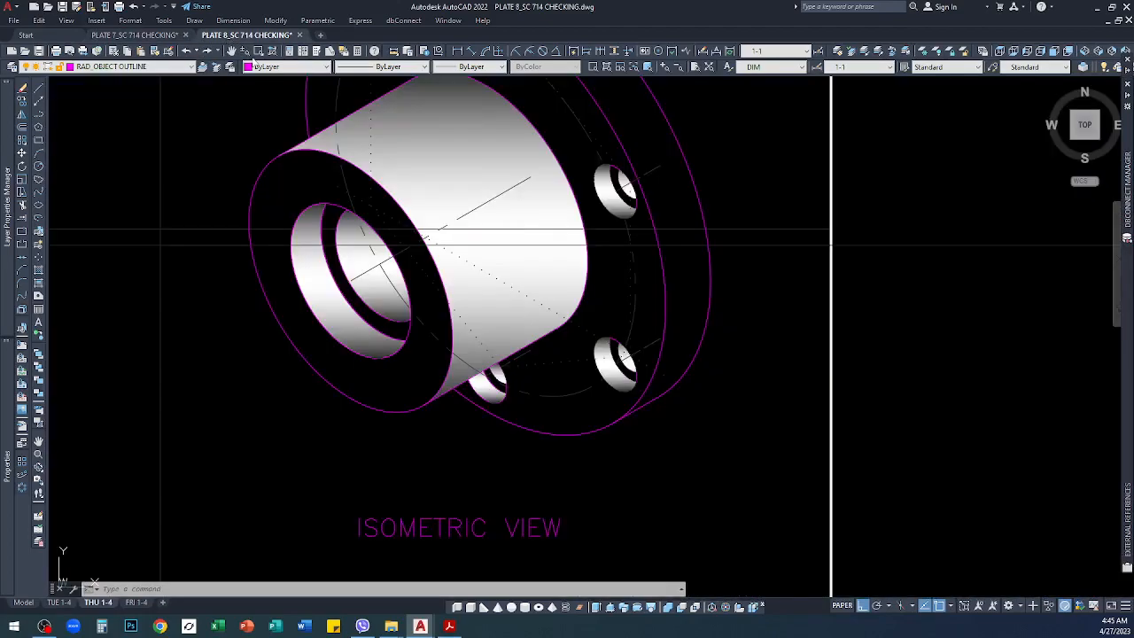
pyautogui.press('Escape')
pyautogui.press('Escape')
# Step: Apply the Isometric snap type under Grid snap in the drafting settings and switch to the top isoplane
pyautogui.scroll(-5, 479, 332)
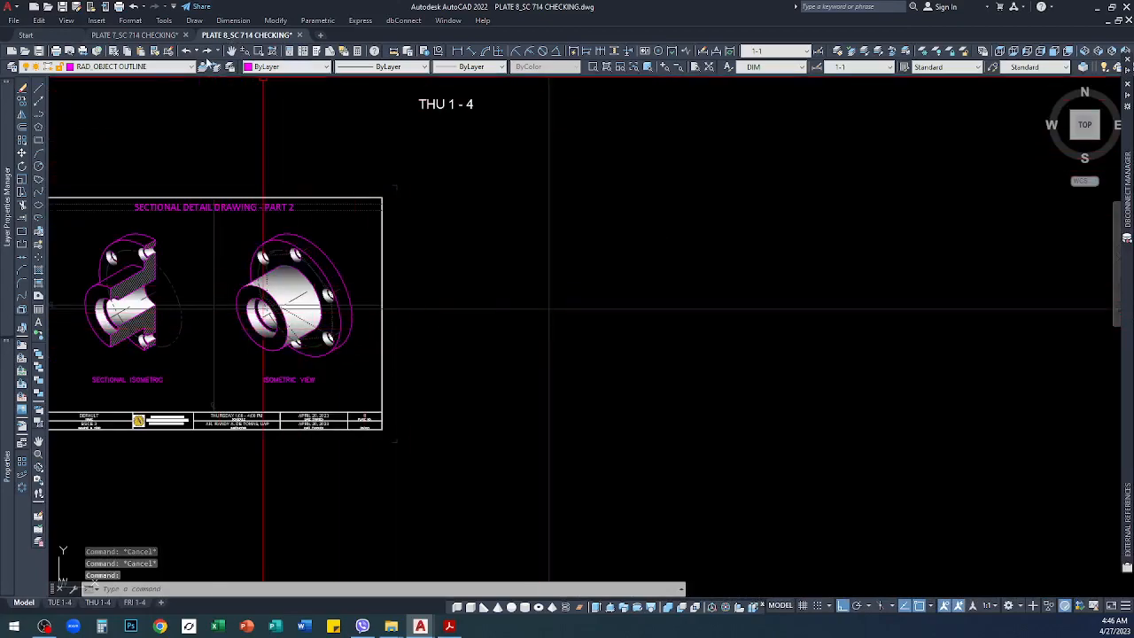
pyautogui.click(163, 21)
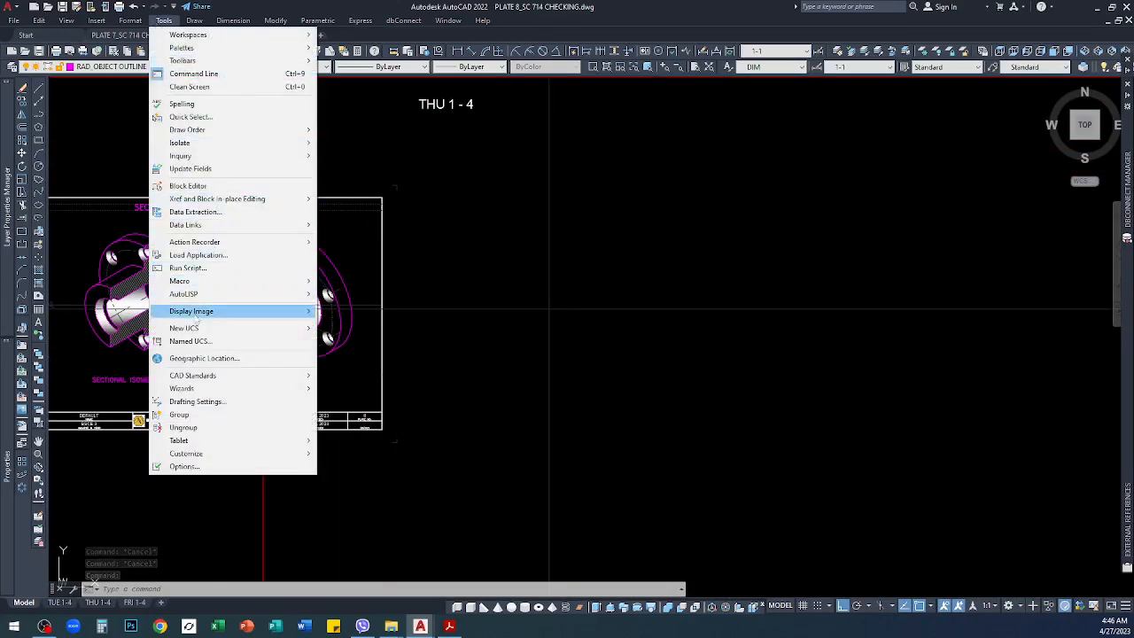
pyautogui.click(207, 405)
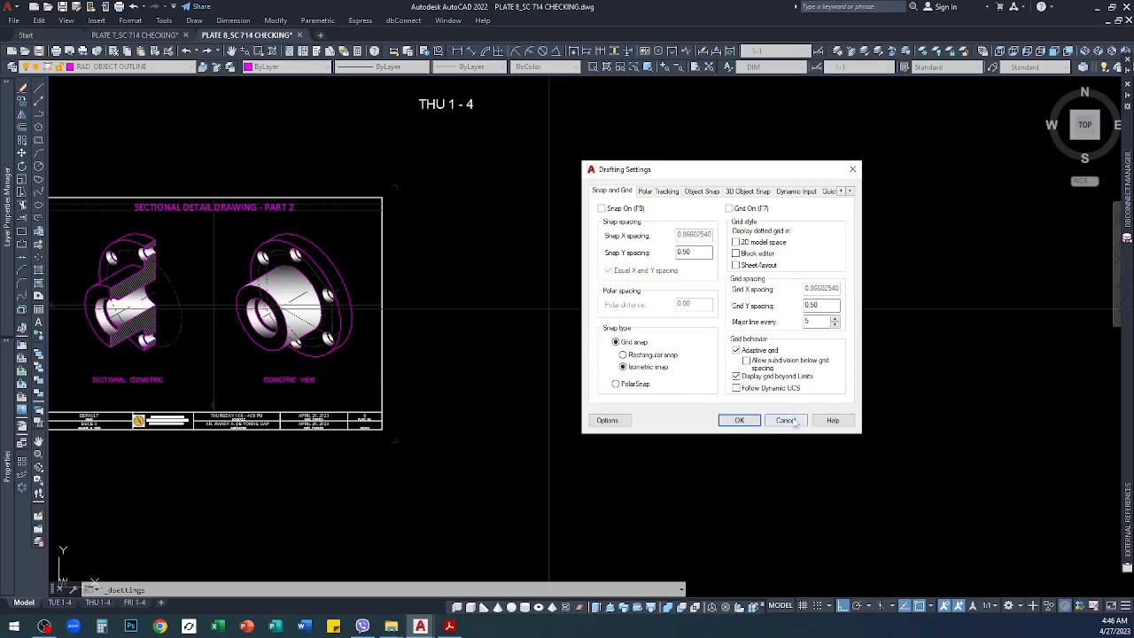
pyautogui.click(743, 424)
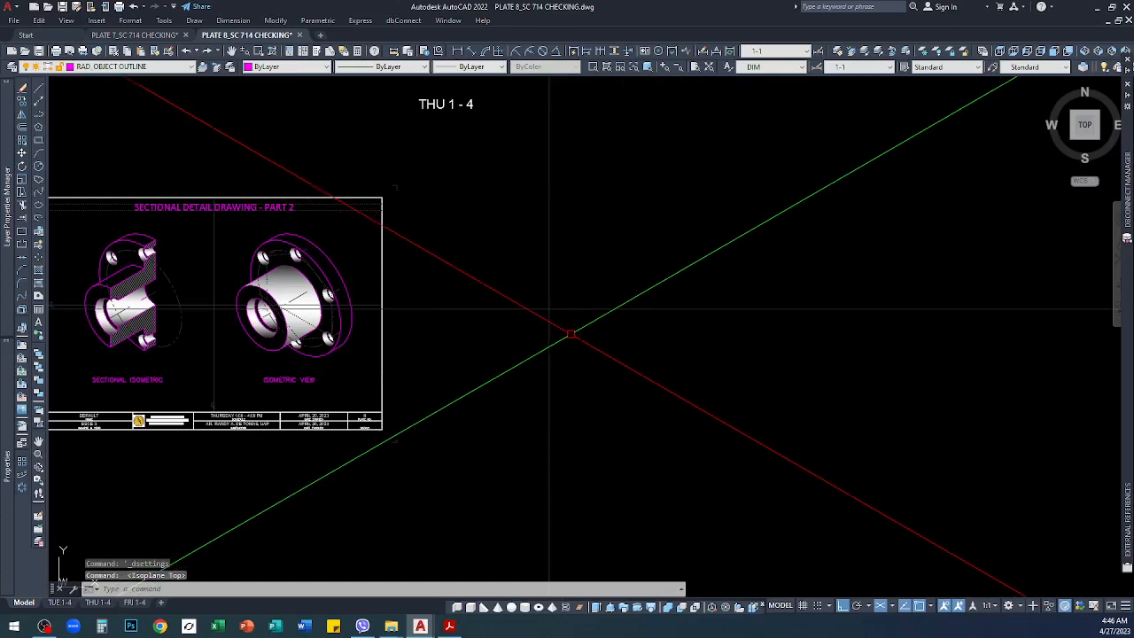
pyautogui.scroll(3, 571, 334)
pyautogui.scroll(-3, 509, 314)
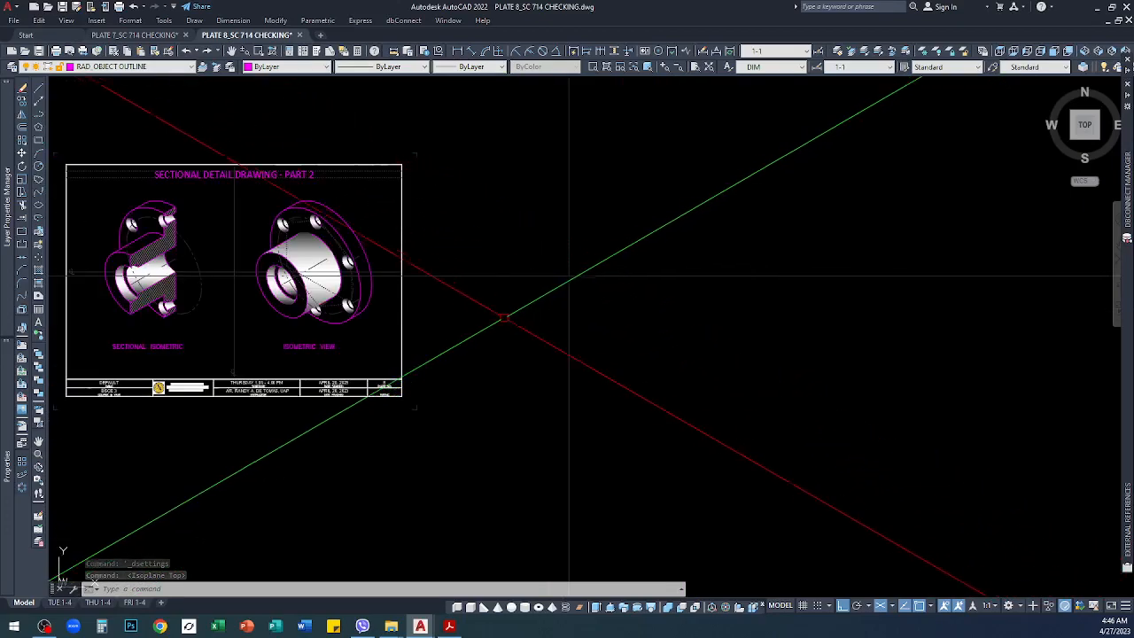
# Step: Move the horizontal construction line vertically to align with the drawing sheet's horizontal centre line
pyautogui.click(567, 277)
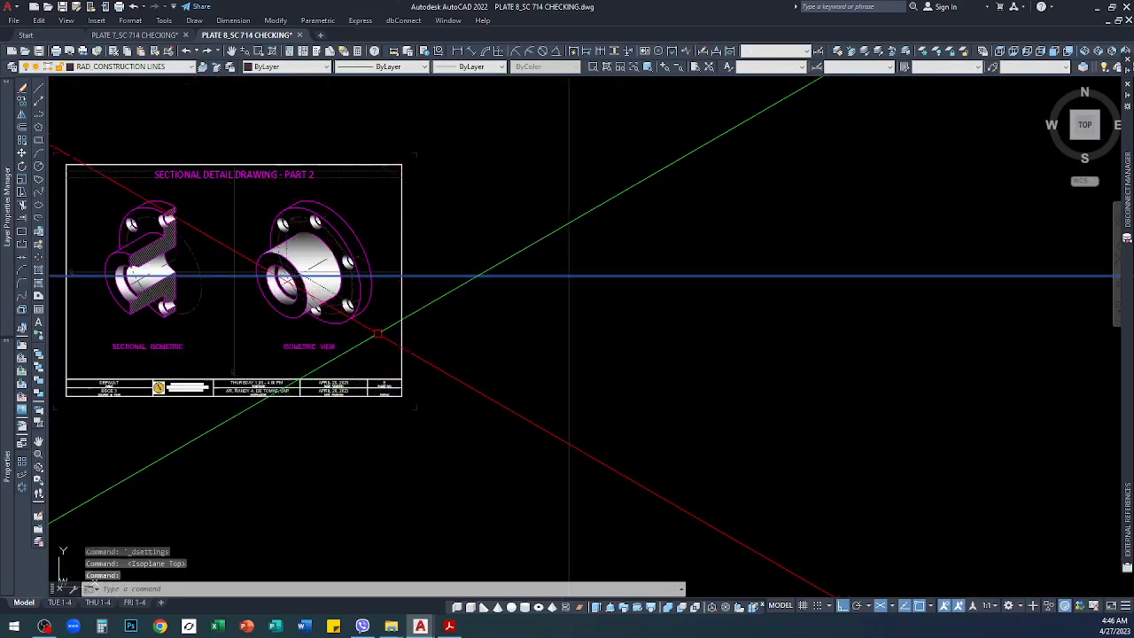
pyautogui.press('Return')
pyautogui.scroll(6, 360, 306)
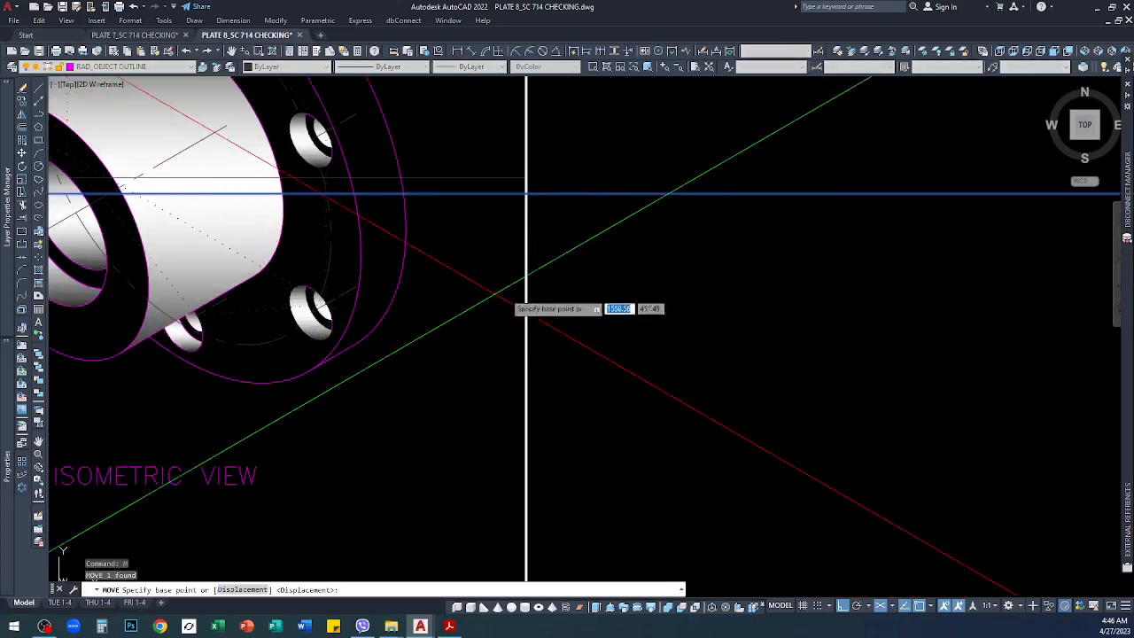
pyautogui.click(526, 192)
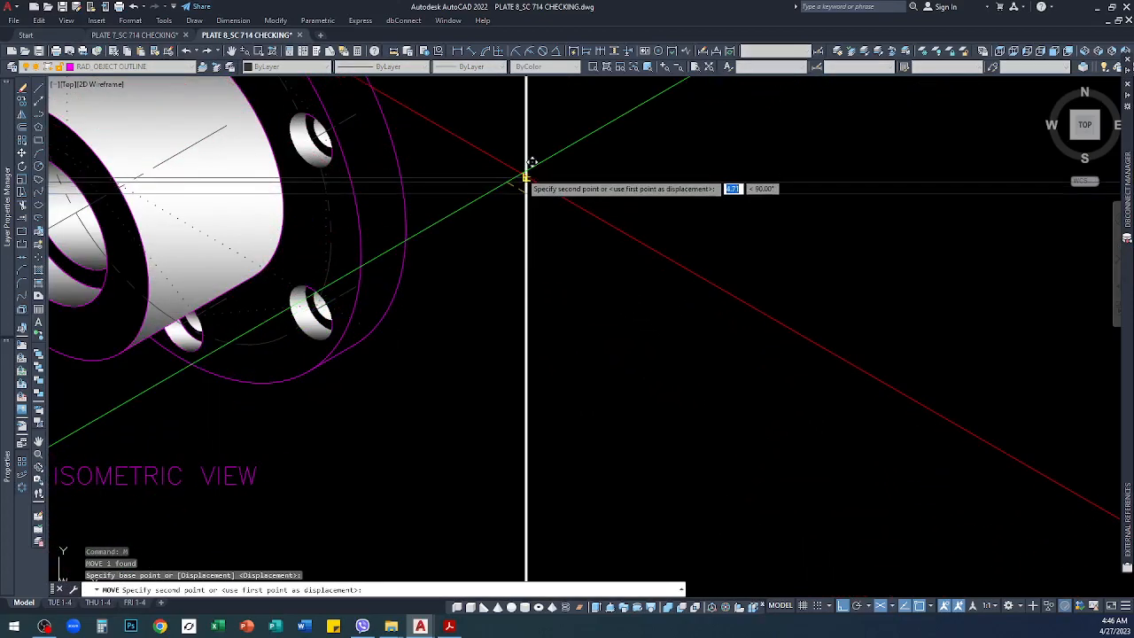
pyautogui.click(526, 177)
# Step: Examine how the isometric view's central axis lines up with the moved construction line and the isometric crosshair directions
pyautogui.scroll(-6, 450, 146)
pyautogui.scroll(3, 368, 162)
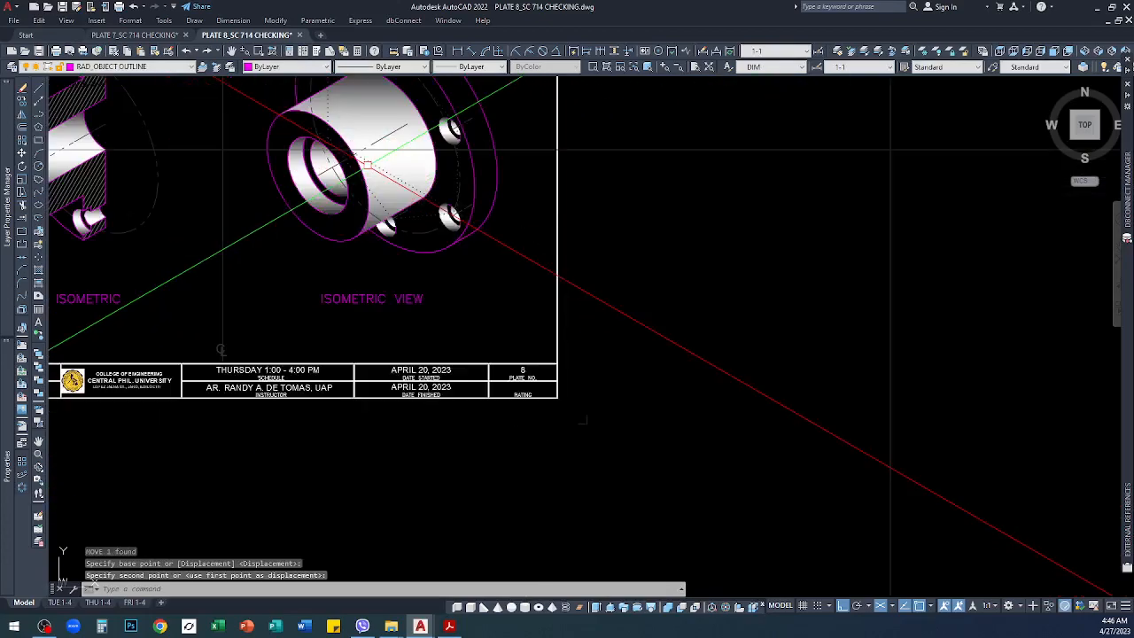
pyautogui.scroll(-3, 419, 245)
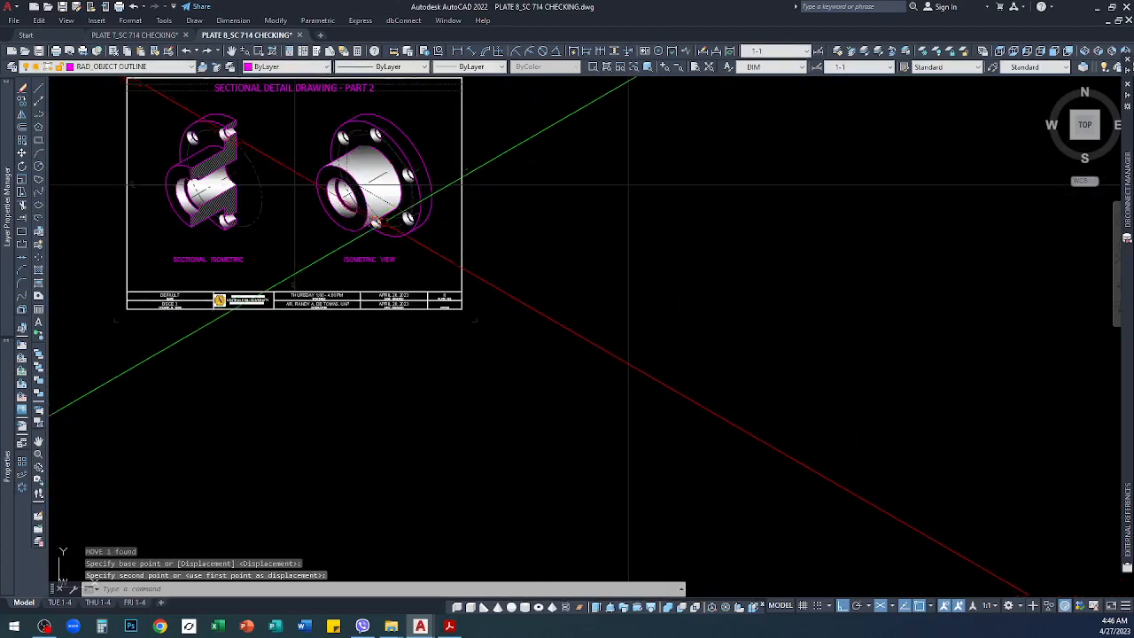
pyautogui.scroll(5, 370, 107)
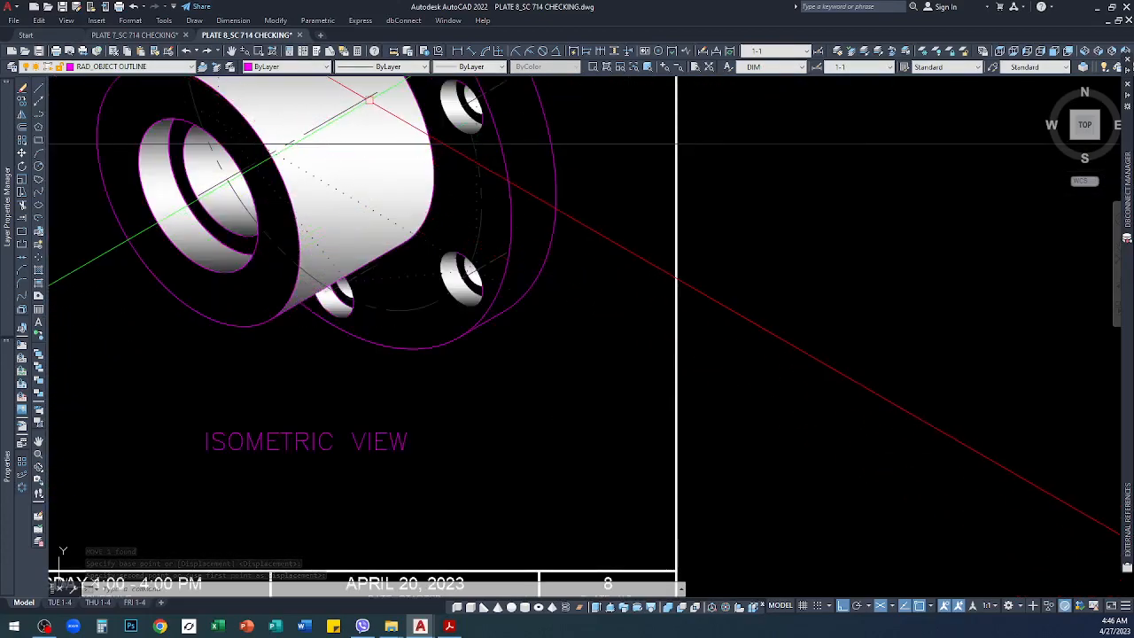
pyautogui.scroll(-5, 472, 234)
pyautogui.scroll(6, 472, 235)
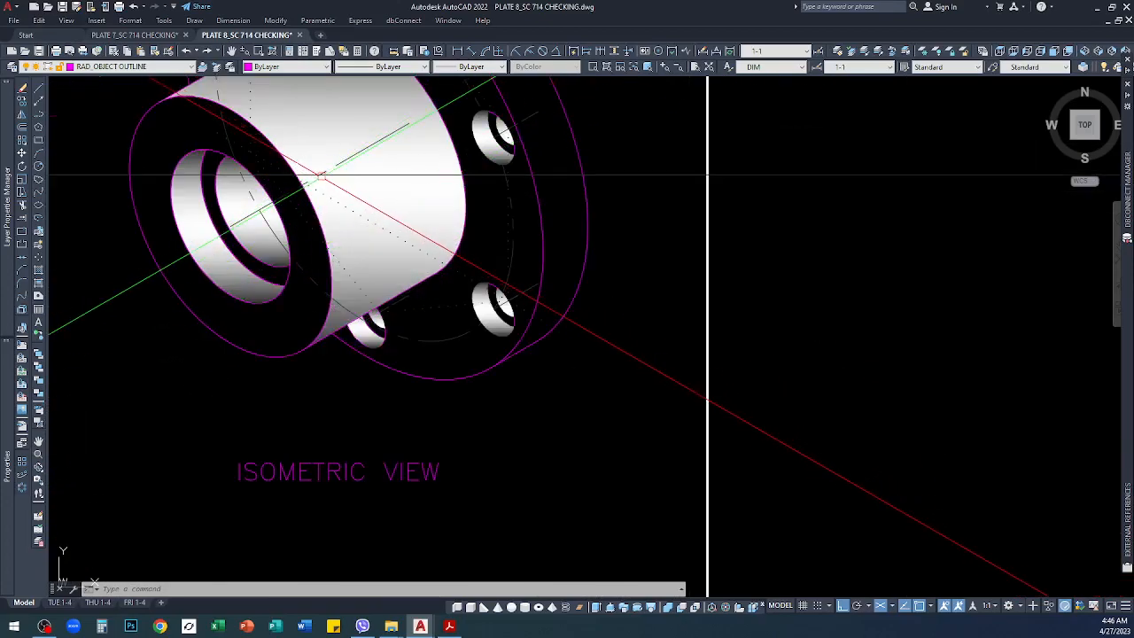
pyautogui.scroll(-5, 322, 175)
pyautogui.scroll(-4, 358, 212)
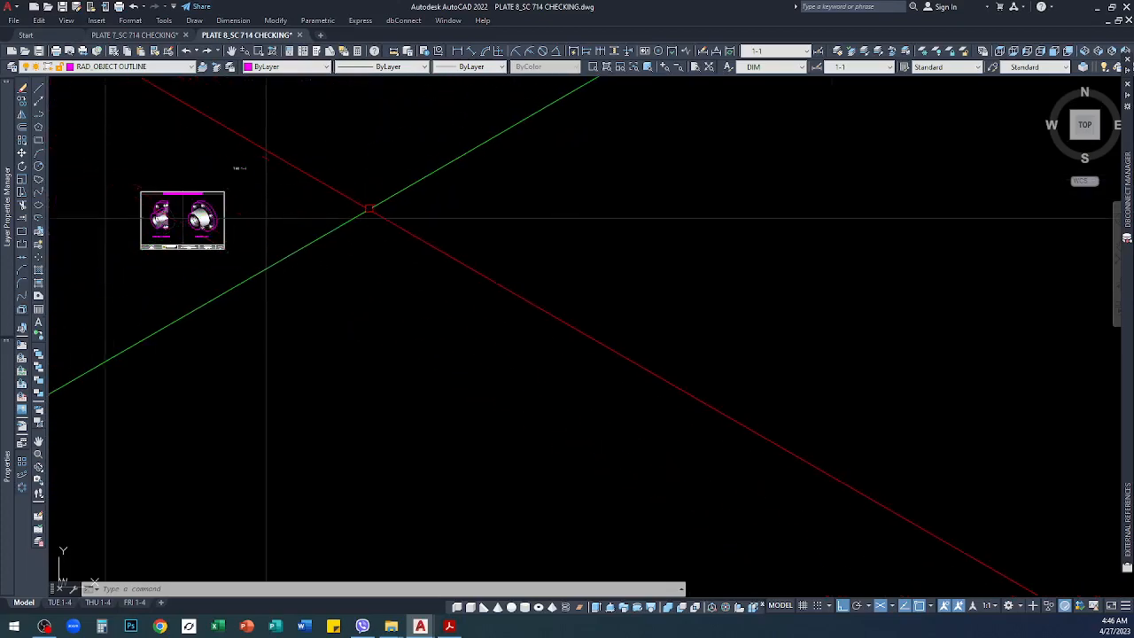
pyautogui.scroll(3, 293, 222)
pyautogui.scroll(-3, 278, 235)
pyautogui.scroll(5, 303, 240)
pyautogui.scroll(-5, 318, 243)
pyautogui.scroll(8, 328, 246)
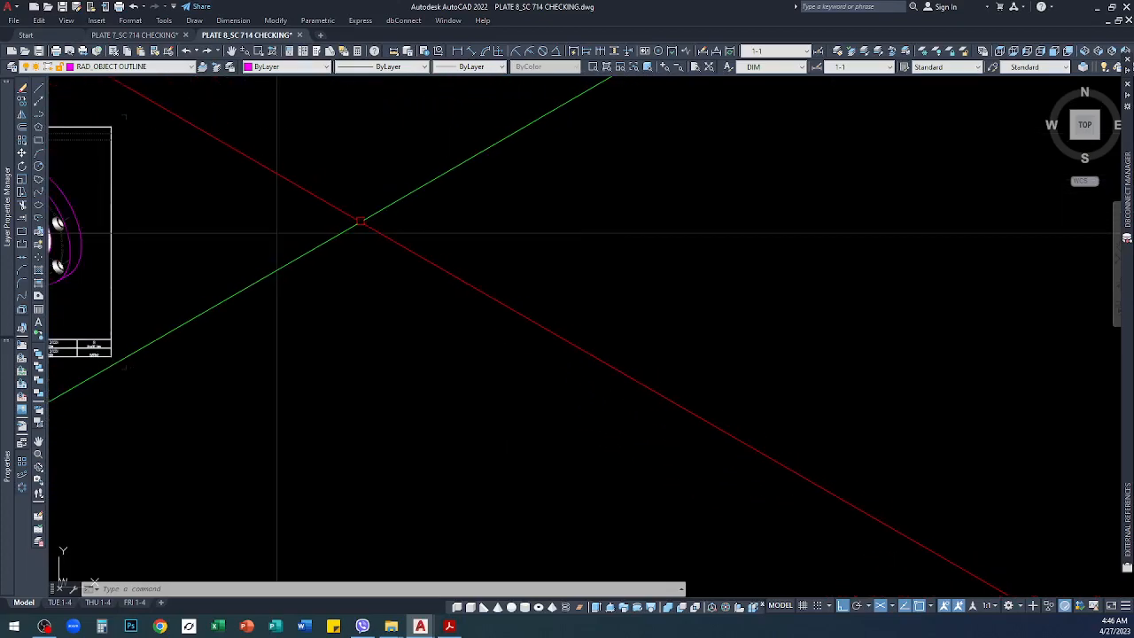
pyautogui.press('Return')
pyautogui.click(277, 233)
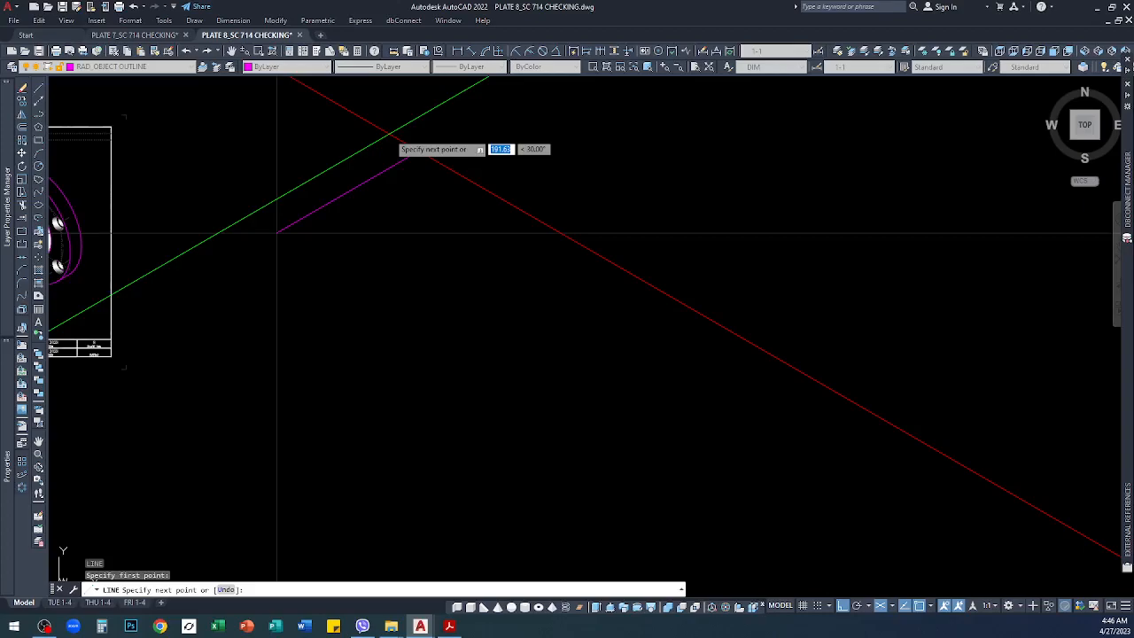
pyautogui.scroll(-3, 429, 226)
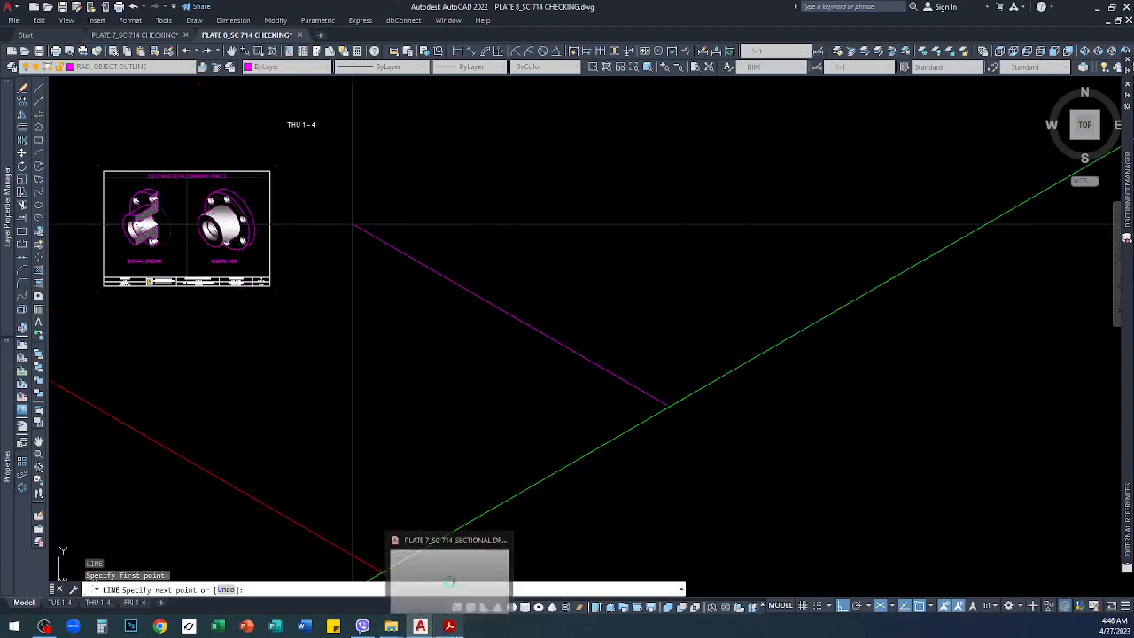
pyautogui.moveTo(449, 625)
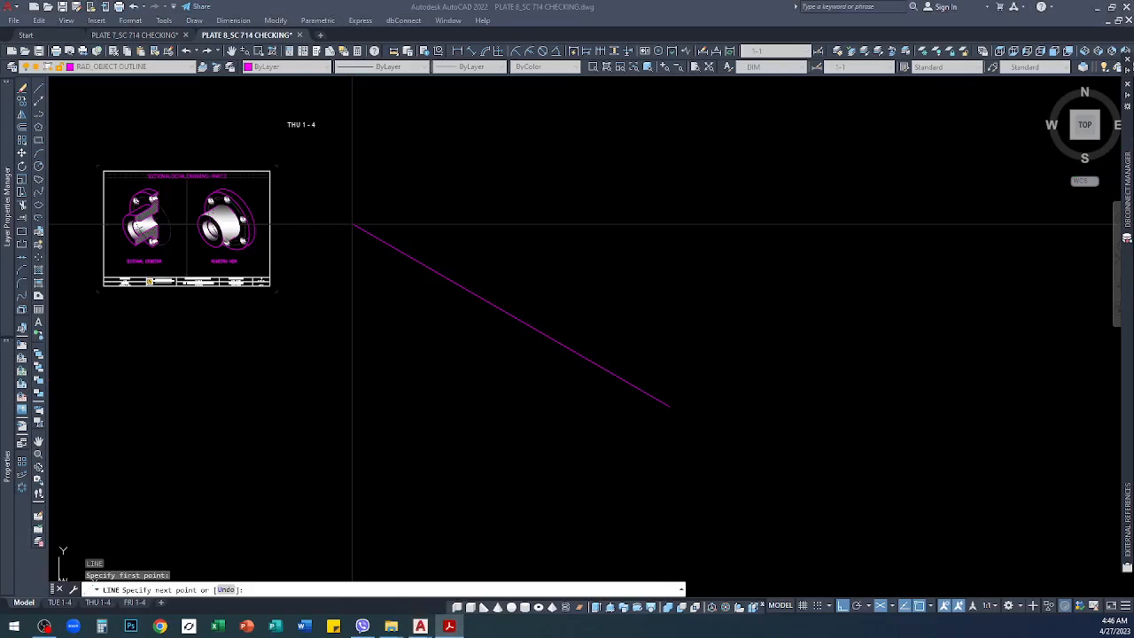
pyautogui.click(524, 170)
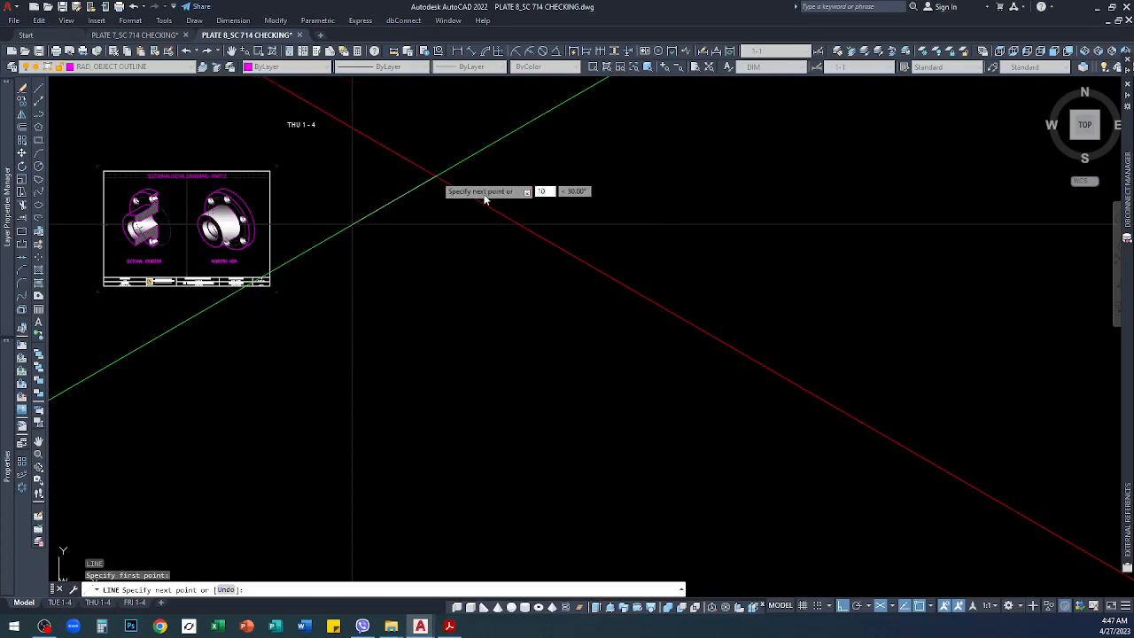
pyautogui.press('Return')
pyautogui.scroll(3, 484, 199)
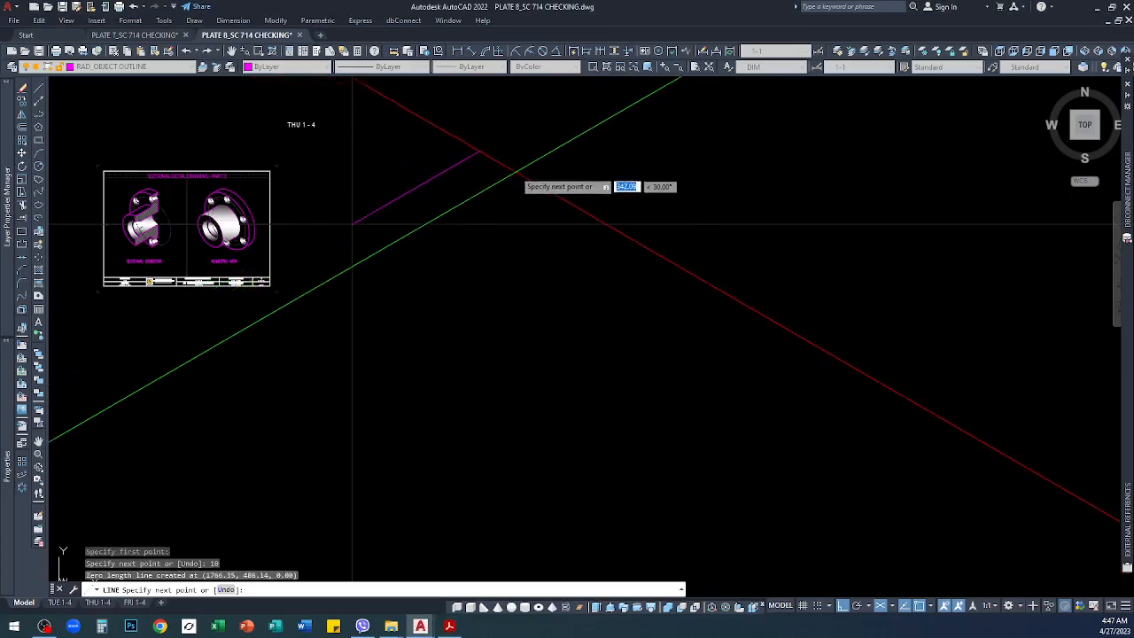
pyautogui.scroll(6, 351, 303)
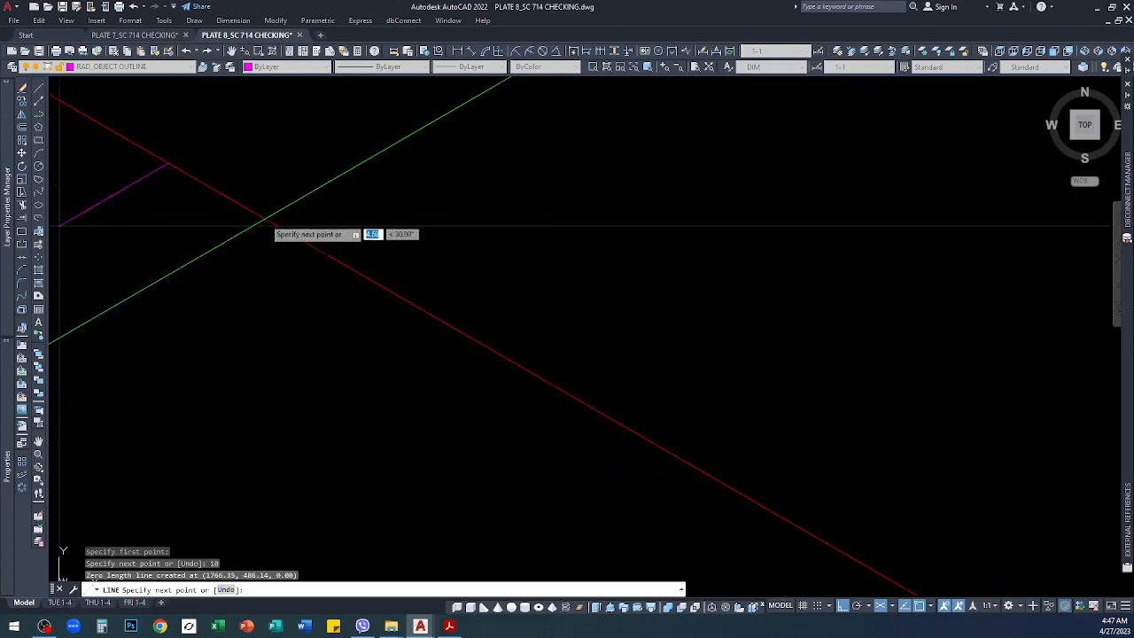
pyautogui.press('Escape')
pyautogui.scroll(-4, 443, 238)
pyautogui.scroll(5, 382, 258)
pyautogui.click(329, 104)
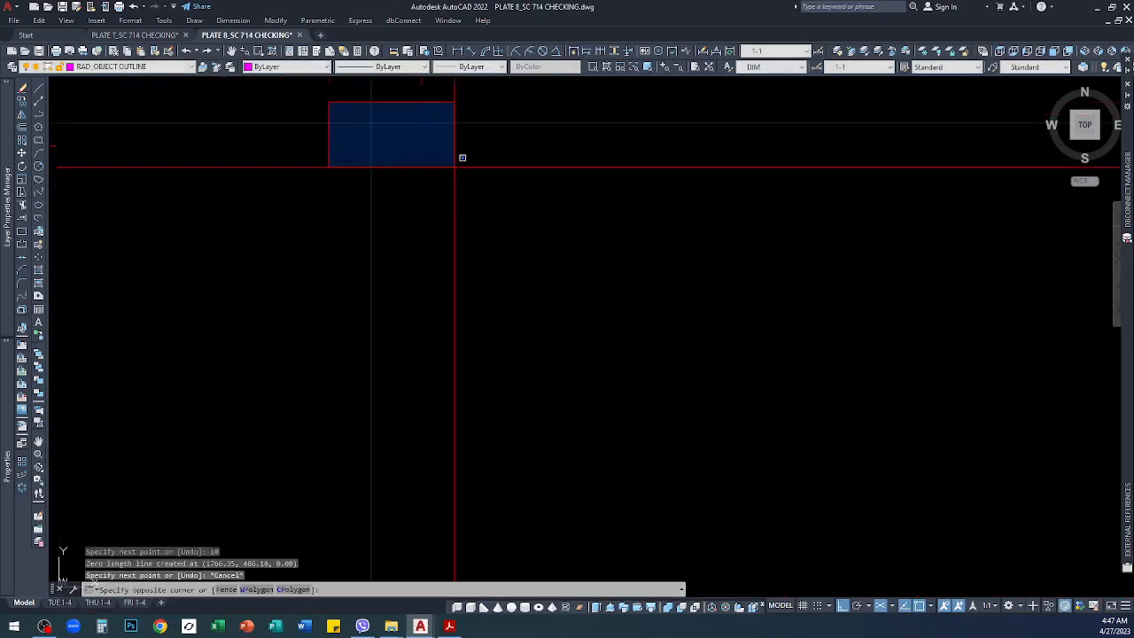
pyautogui.click(424, 144)
pyautogui.press('Delete')
# Step: Draw consecutive line segments of 10, 35, 5 and 10 up along the 30° isometric axis from the construction lines' intersection
pyautogui.scroll(-5, 442, 305)
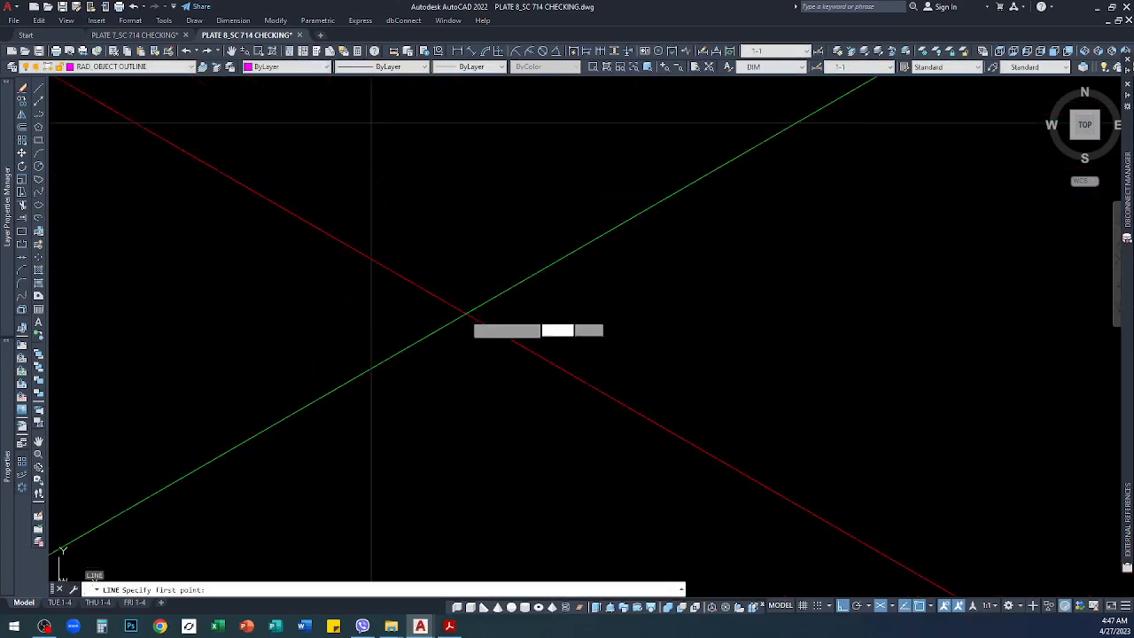
pyautogui.click(421, 304)
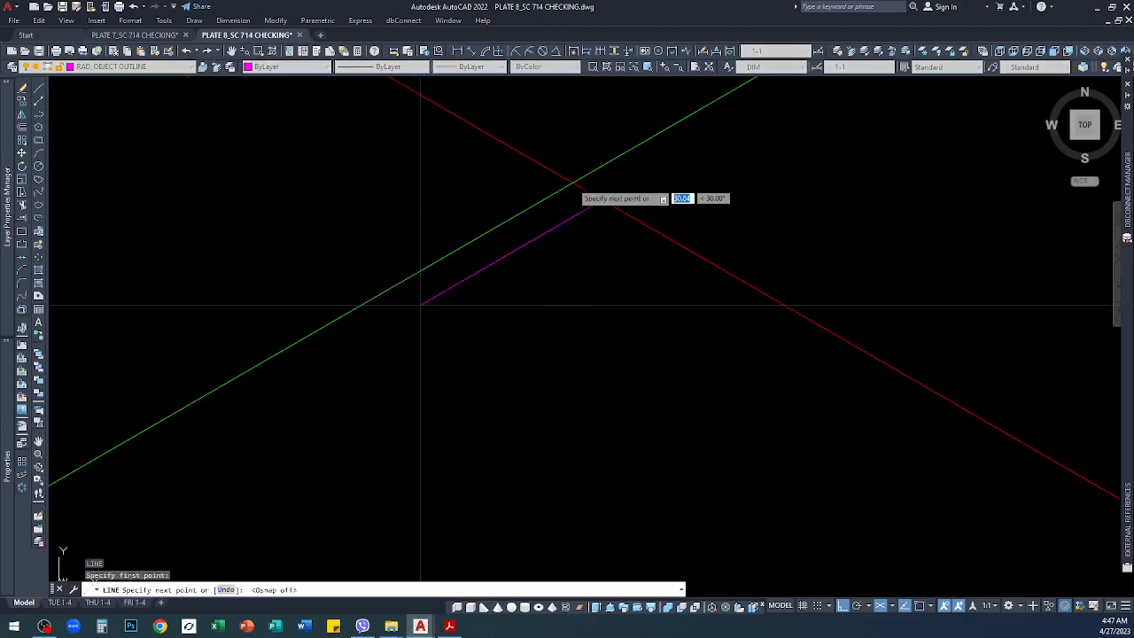
pyautogui.scroll(-3, 382, 436)
pyautogui.write('35')
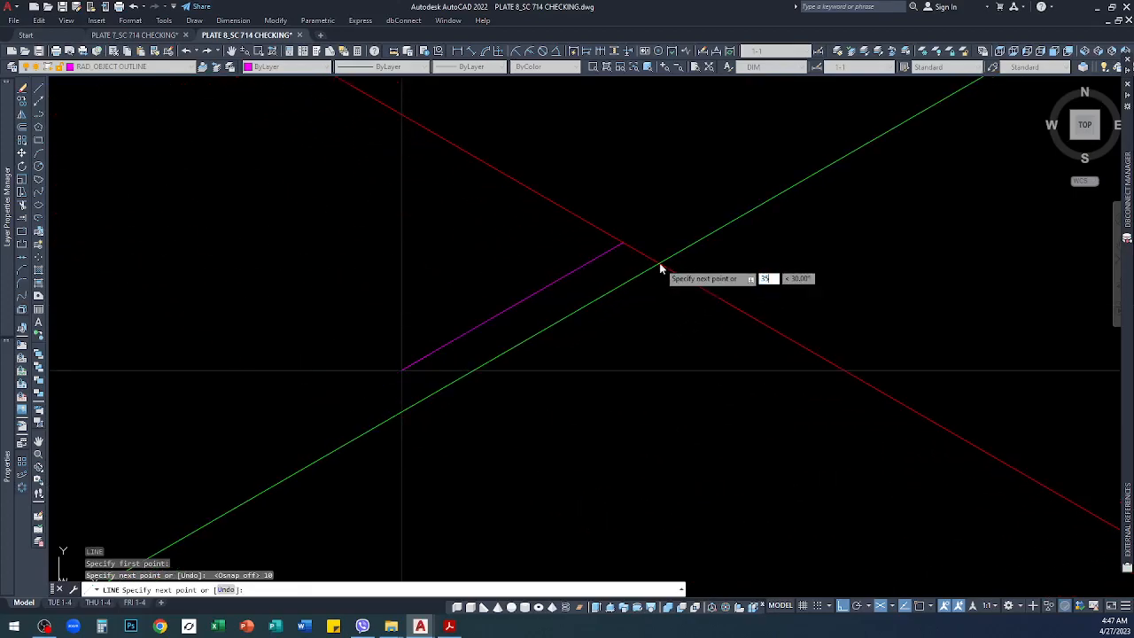
pyautogui.press('Return')
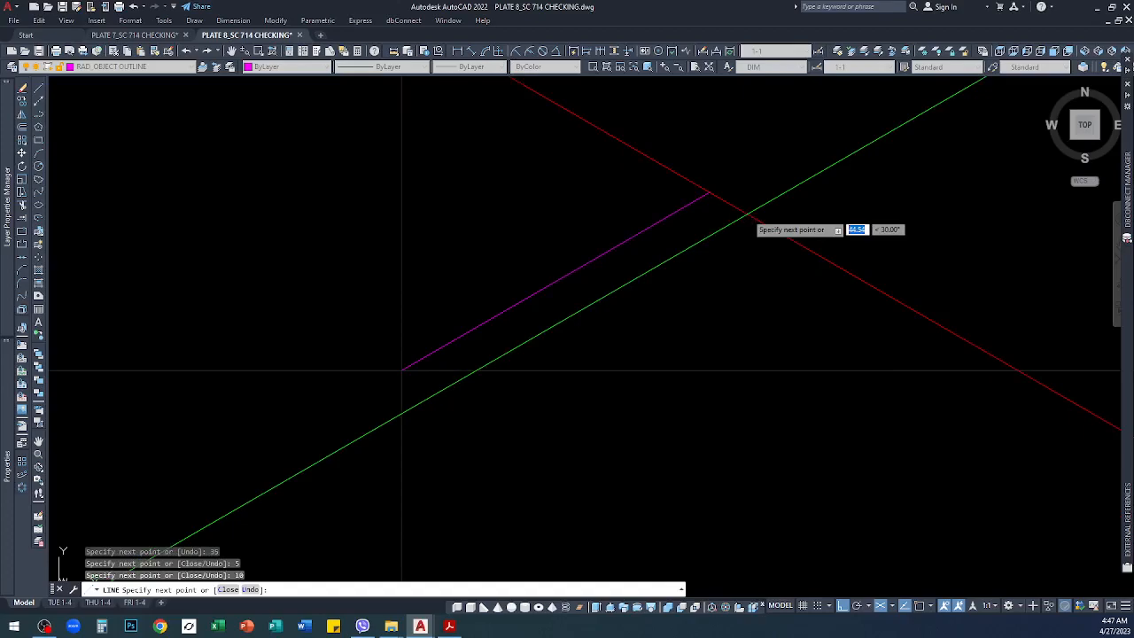
pyautogui.press('Return')
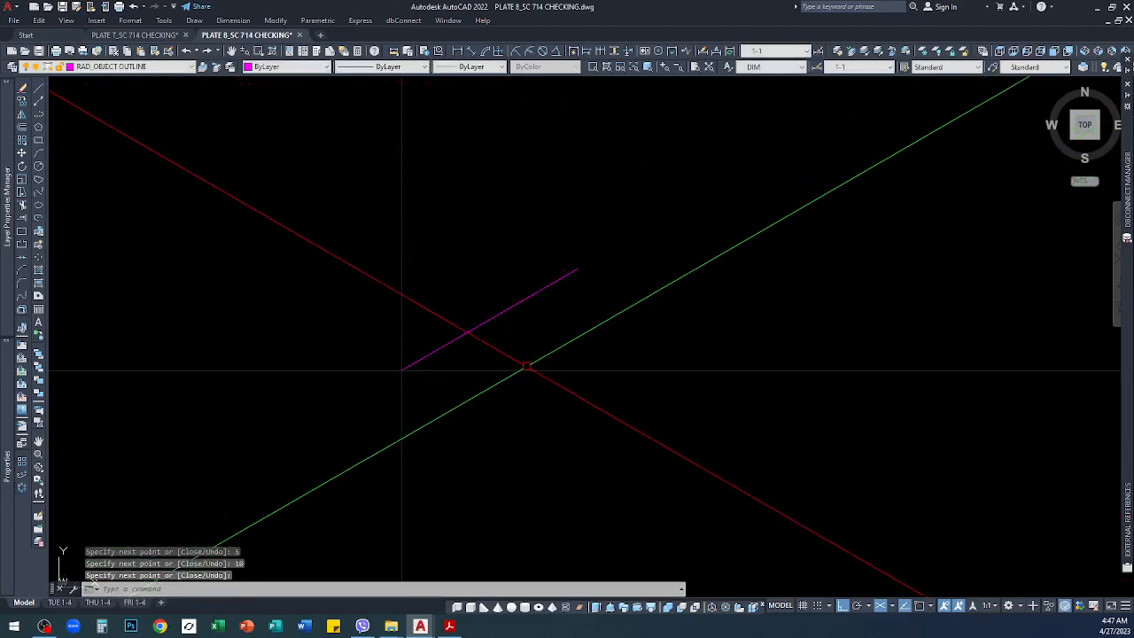
# Step: Colour the outermost 10-unit segment at the axis's upper end and the 35-unit segment blue
pyautogui.scroll(3, 534, 330)
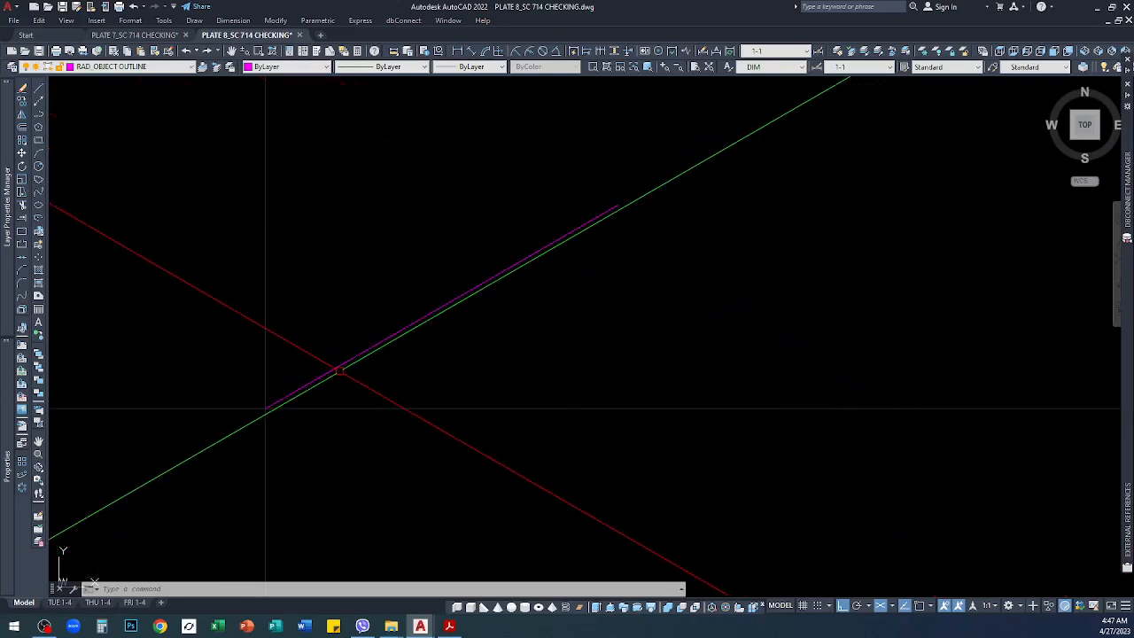
pyautogui.click(336, 370)
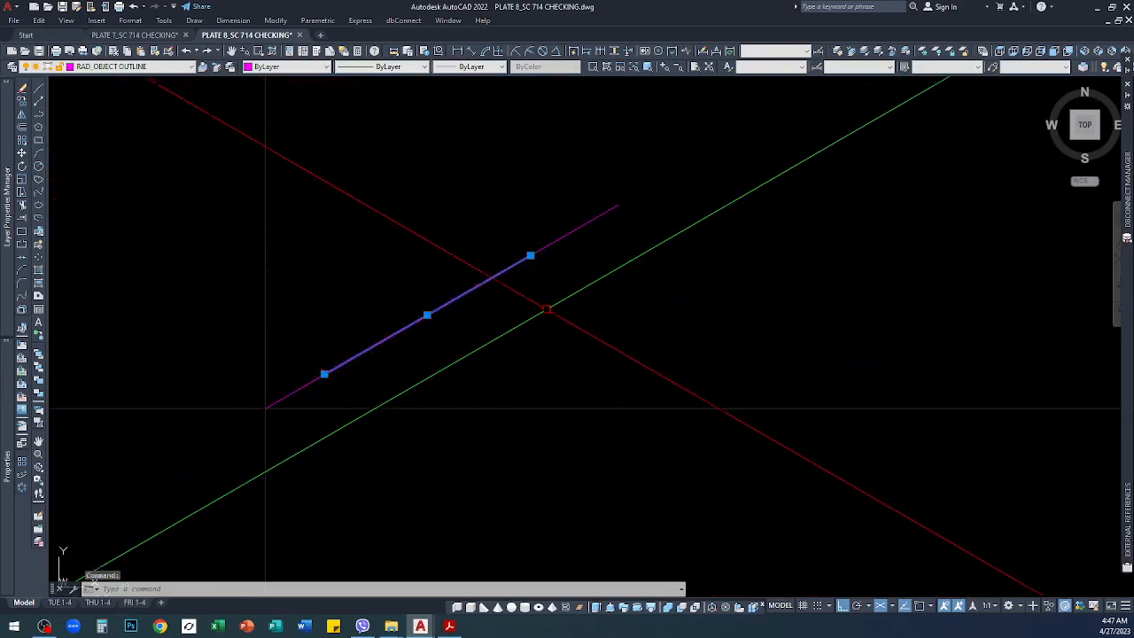
pyautogui.press('Escape')
pyautogui.click(588, 223)
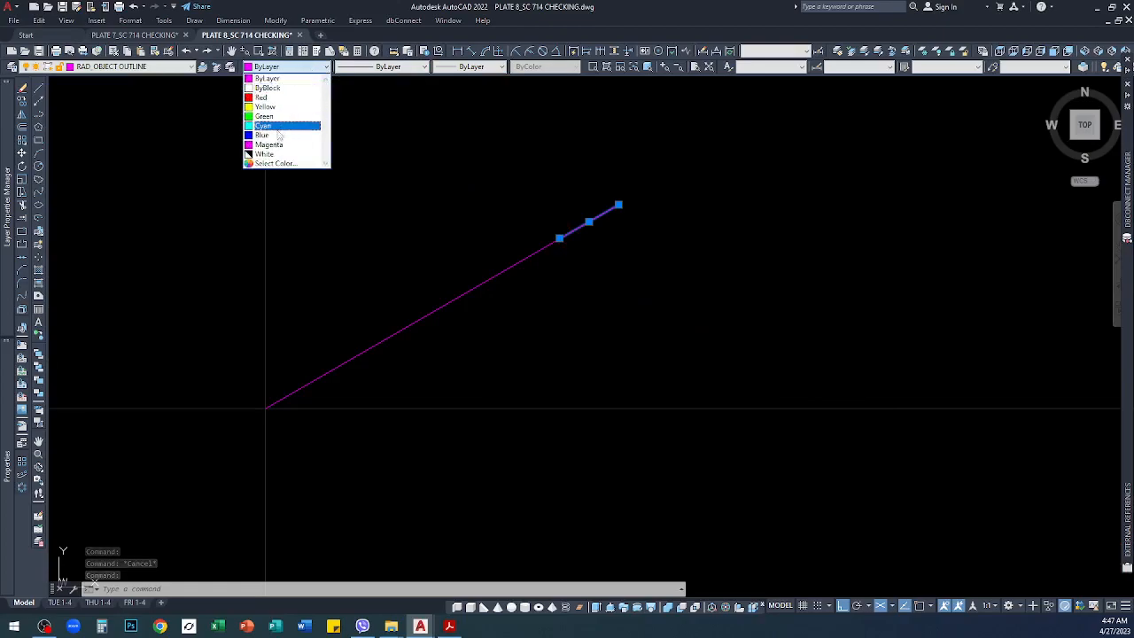
pyautogui.click(276, 136)
pyautogui.press('Escape')
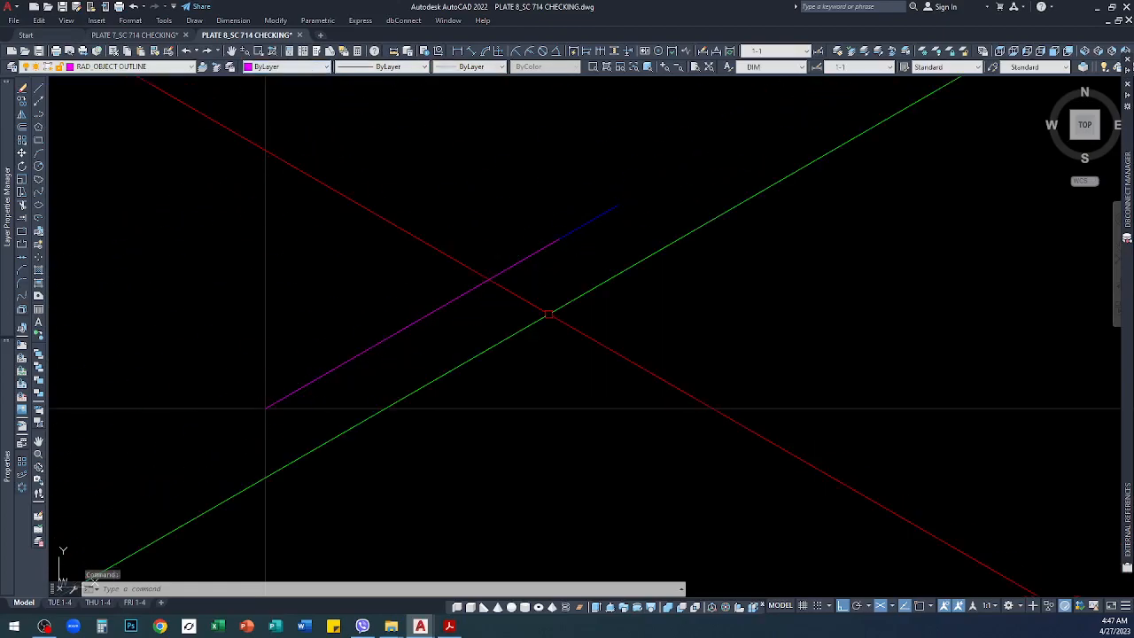
pyautogui.click(505, 268)
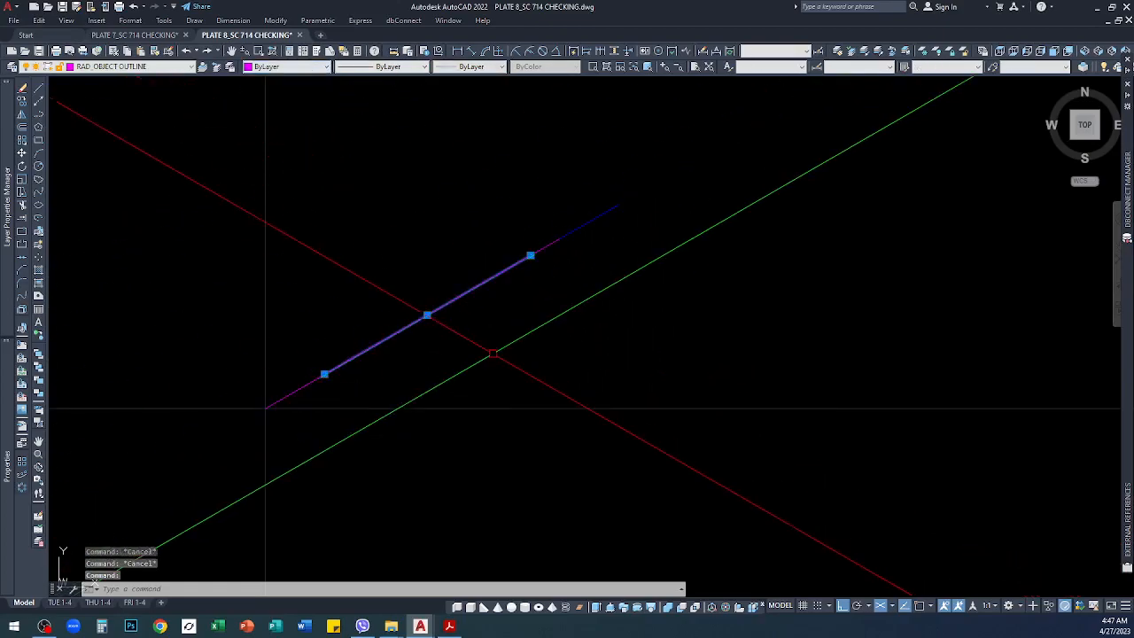
pyautogui.click(292, 66)
pyautogui.click(265, 136)
pyautogui.press('Escape')
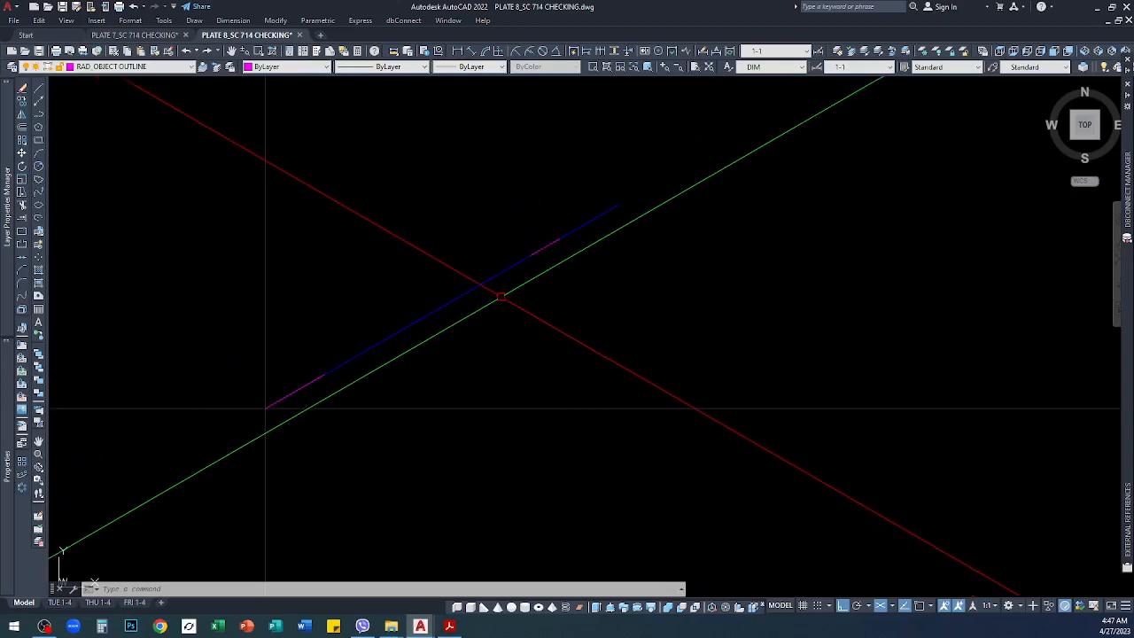
pyautogui.scroll(-5, 500, 297)
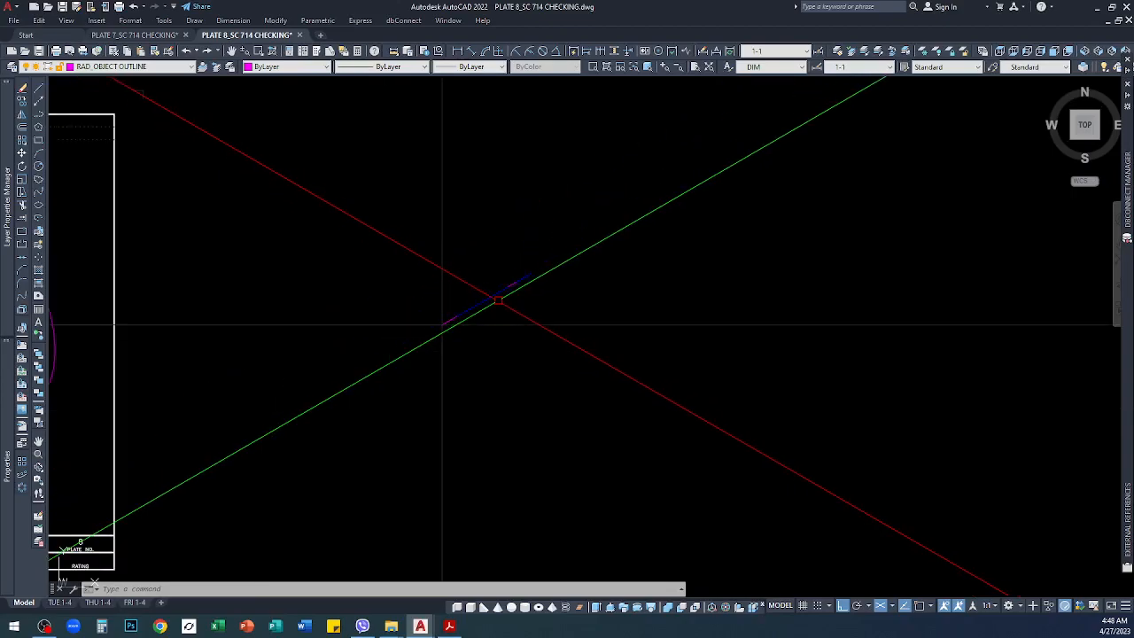
pyautogui.scroll(-3, 442, 325)
pyautogui.scroll(5, 496, 301)
pyautogui.scroll(-2, 584, 283)
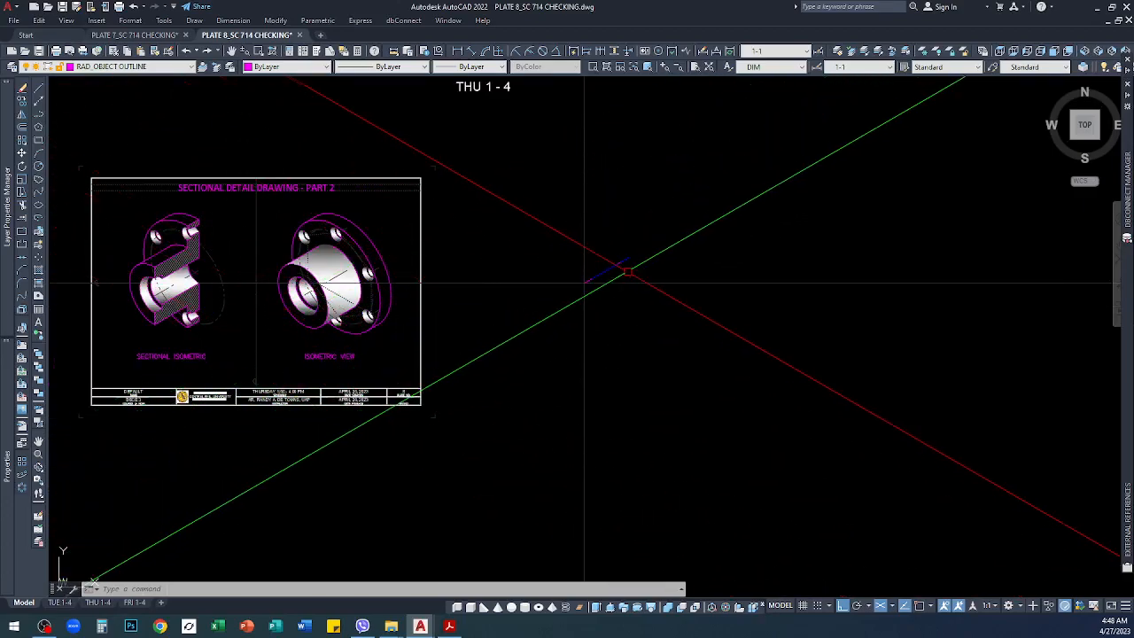
pyautogui.scroll(5, 631, 268)
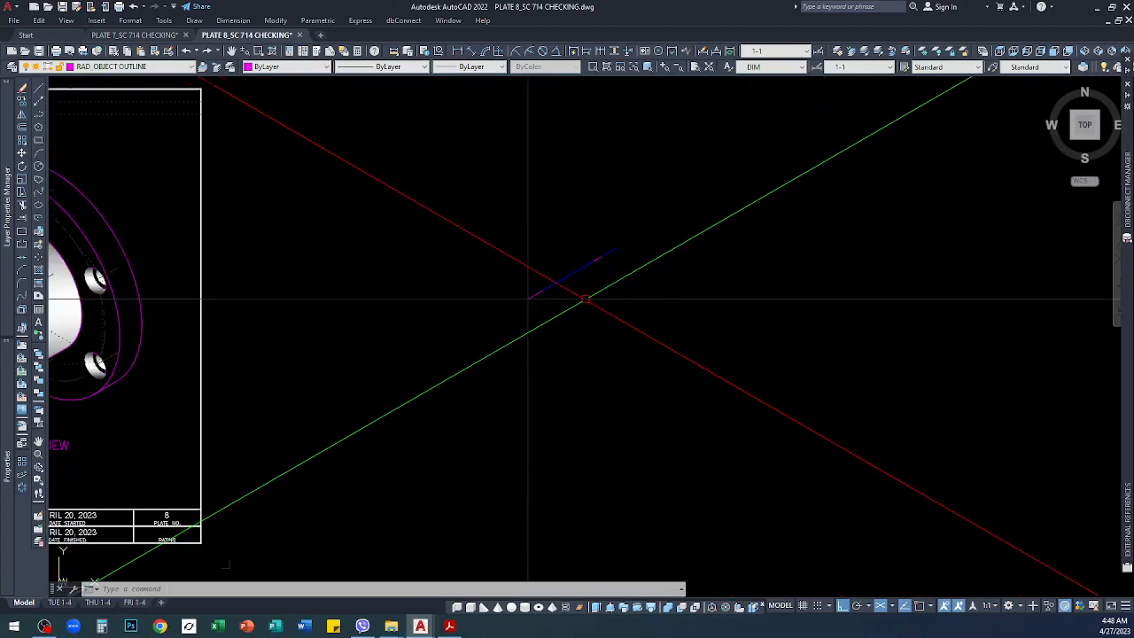
pyautogui.scroll(-5, 582, 301)
pyautogui.write('l')
pyautogui.press('Return')
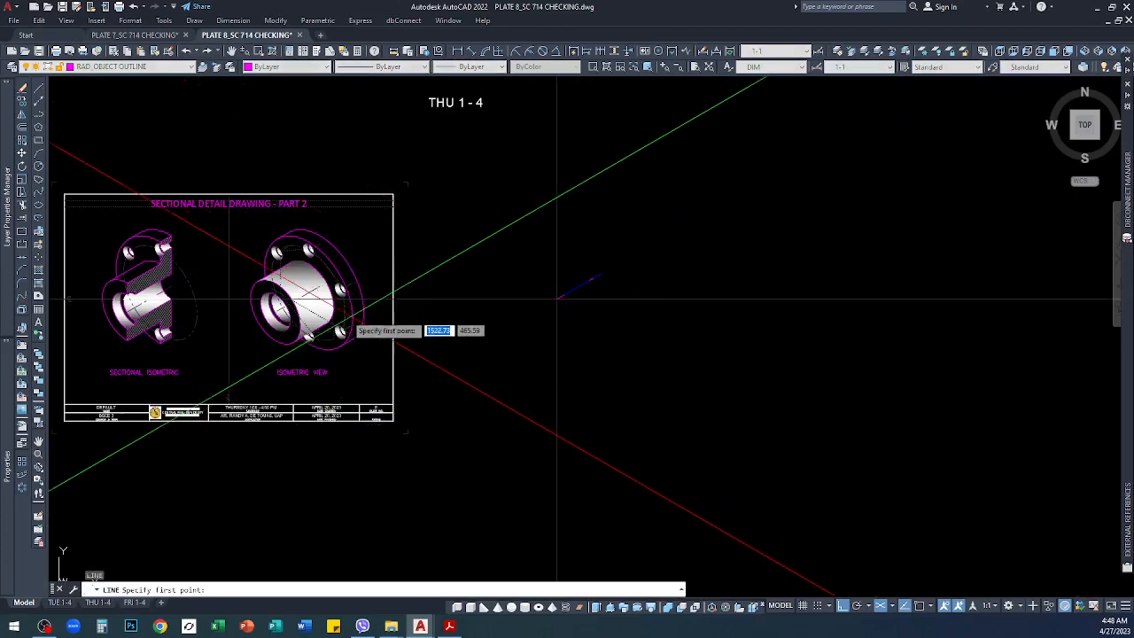
pyautogui.scroll(5, 335, 329)
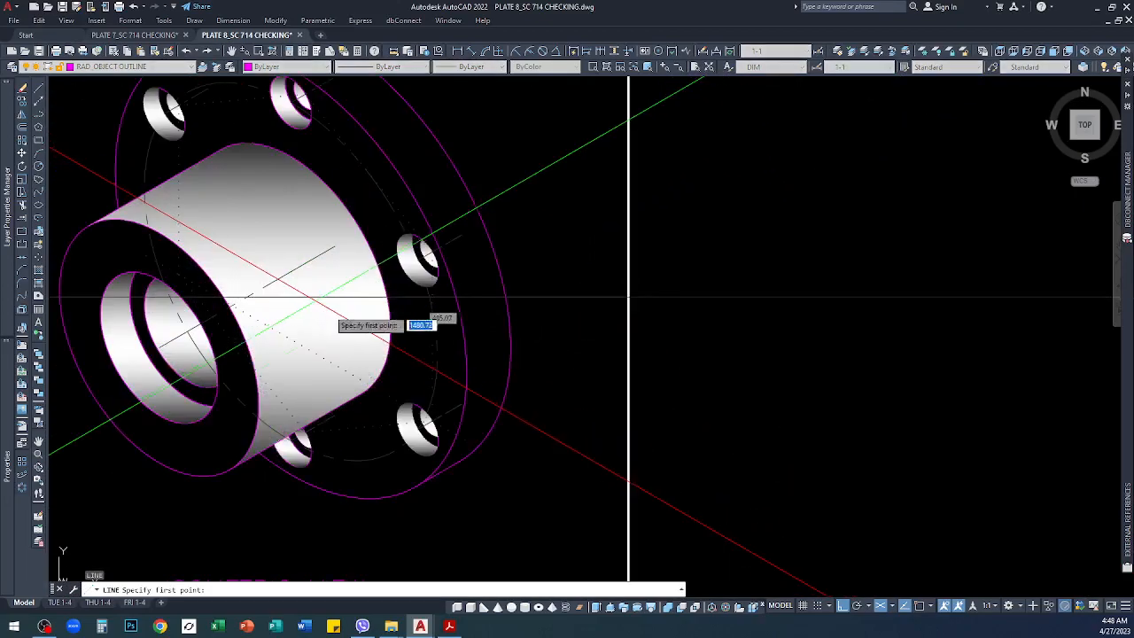
pyautogui.press('Escape')
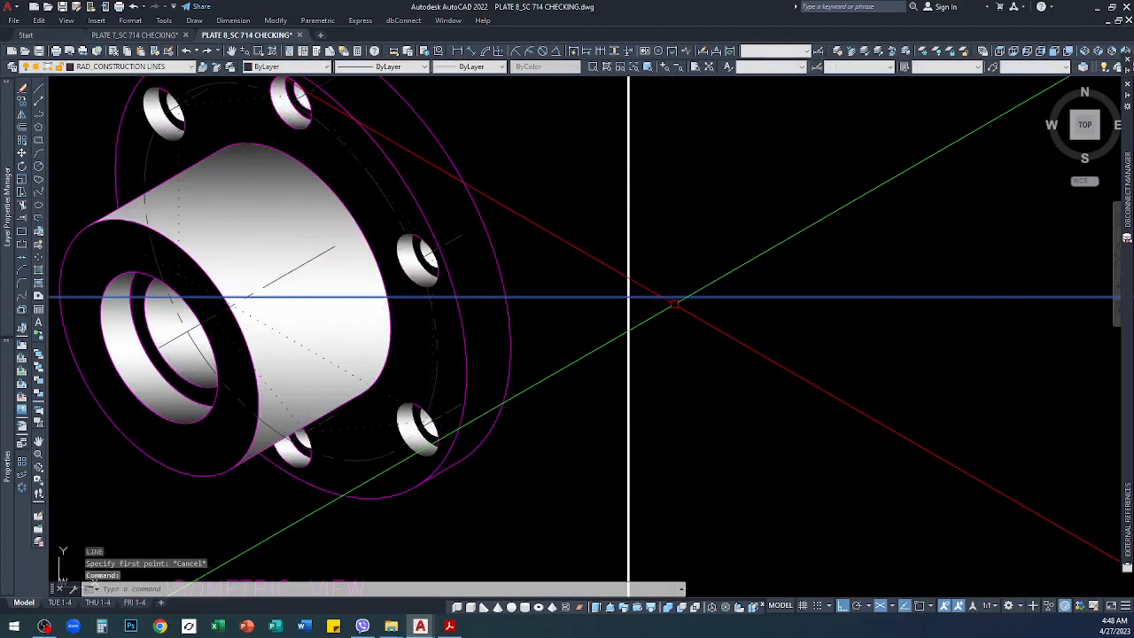
# Step: Copy the horizontal construction line from its crossing with the sheet's border to the upper end of the isometric view's central axis
pyautogui.write('co')
pyautogui.press('Return')
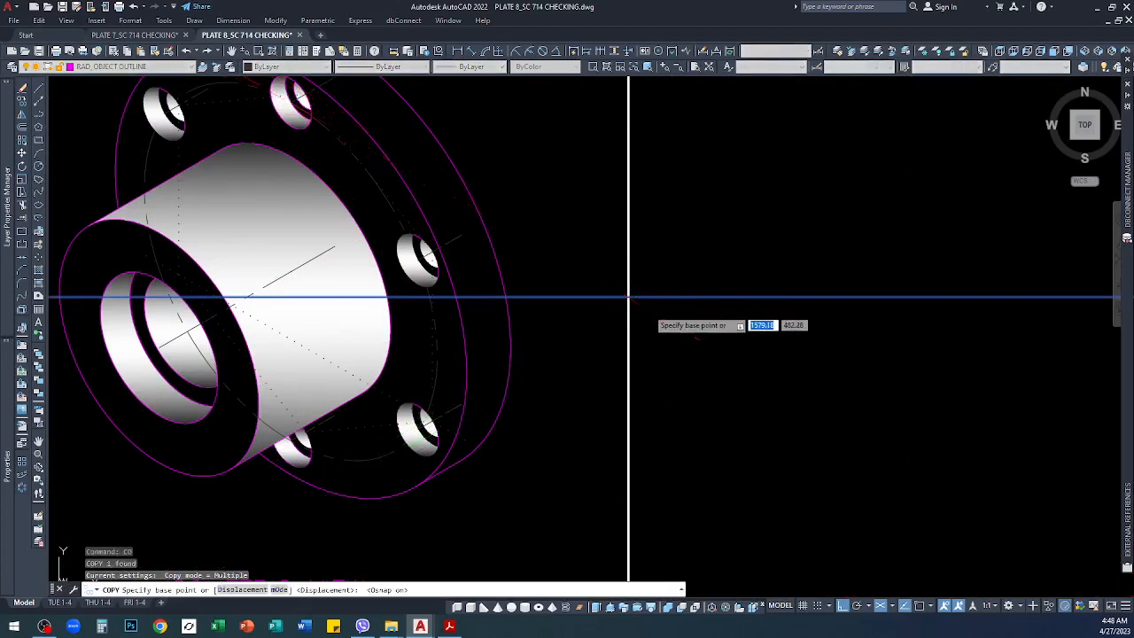
pyautogui.press('F3')
pyautogui.click(629, 300)
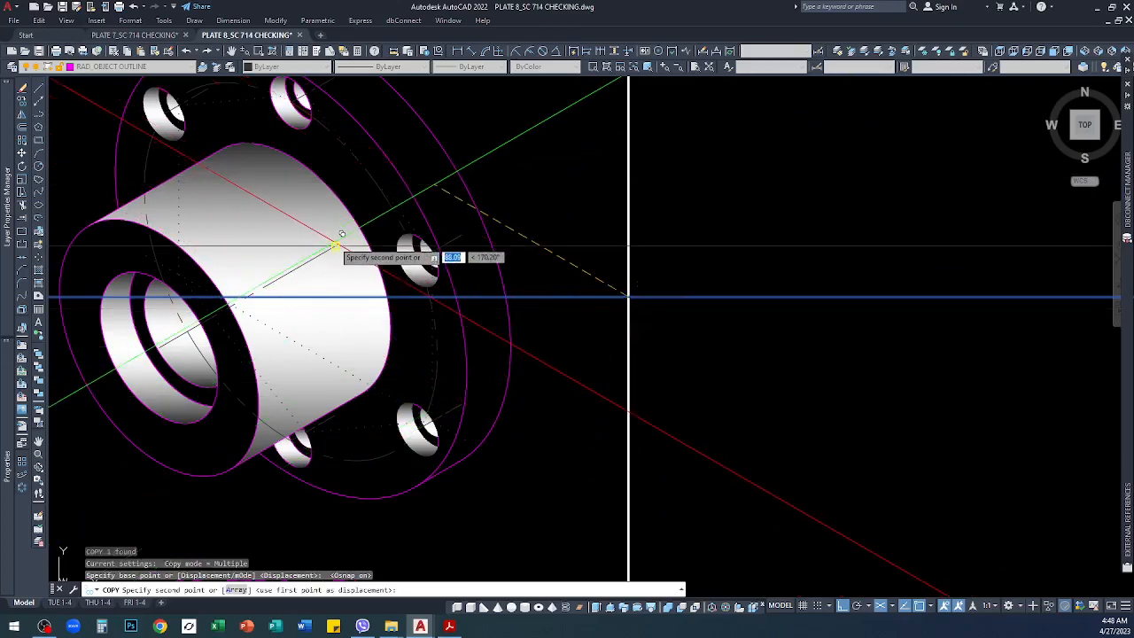
pyautogui.click(335, 246)
pyautogui.scroll(-3, 287, 372)
pyautogui.press('Return')
# Step: Move the four axis segments 30 units along 210° so their upper end meets the copied construction line
pyautogui.scroll(6, 942, 298)
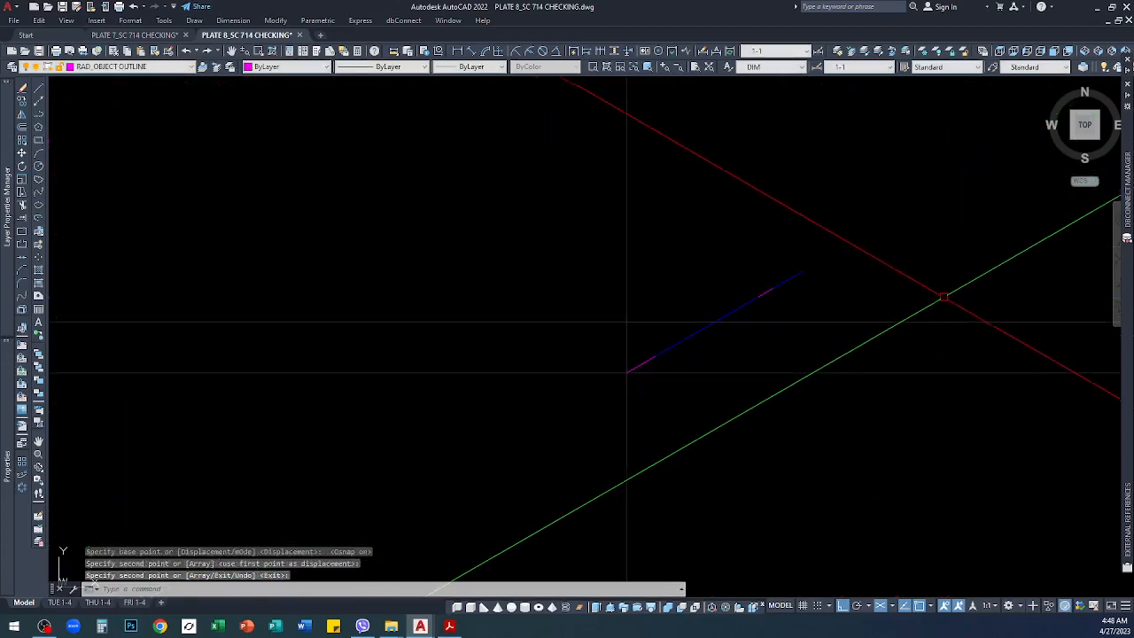
pyautogui.click(261, 188)
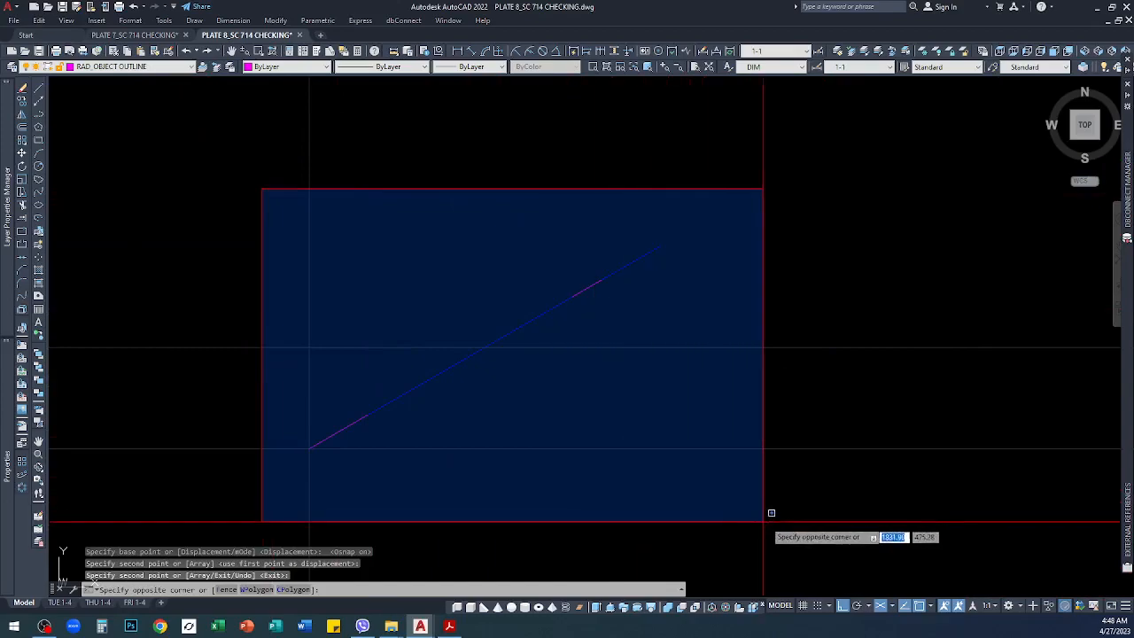
pyautogui.click(753, 512)
pyautogui.write('m')
pyautogui.press('Return')
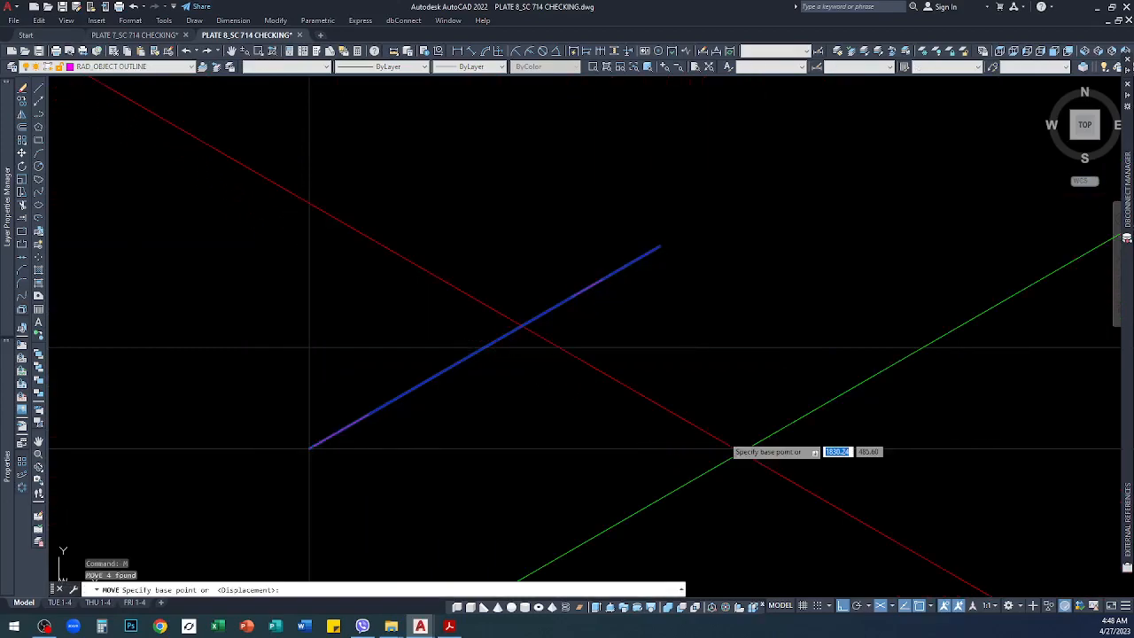
pyautogui.click(742, 453)
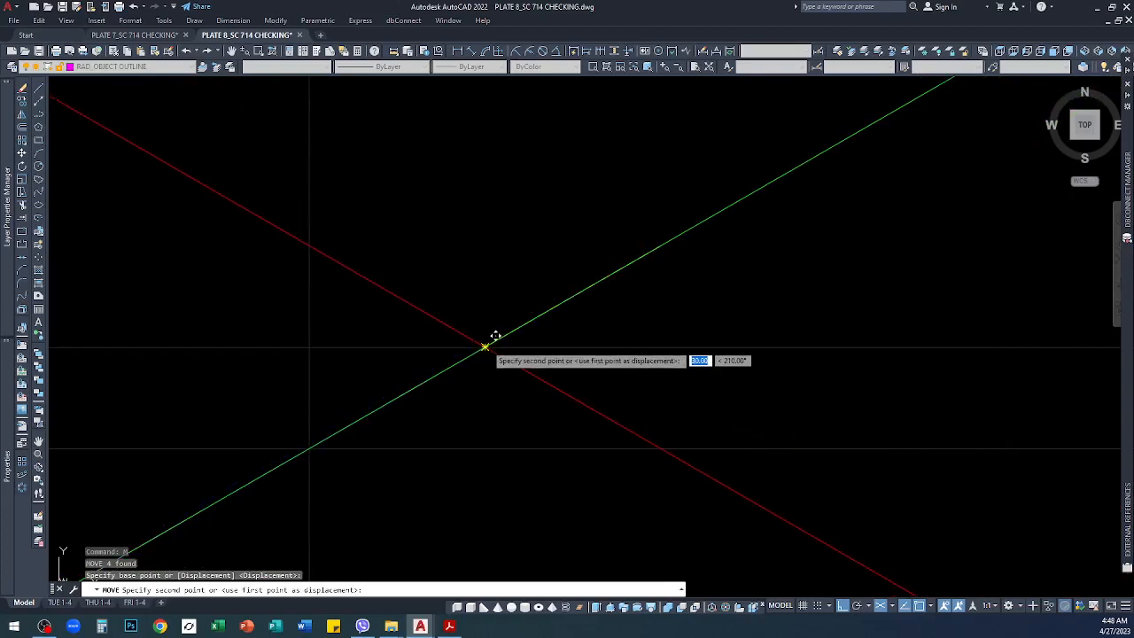
pyautogui.click(484, 346)
# Step: Compare the moved axis segments' position on both horizontal construction lines with the central axis in the reference isometric view
pyautogui.scroll(-1, 569, 206)
pyautogui.scroll(1, 558, 297)
pyautogui.scroll(-1, 577, 276)
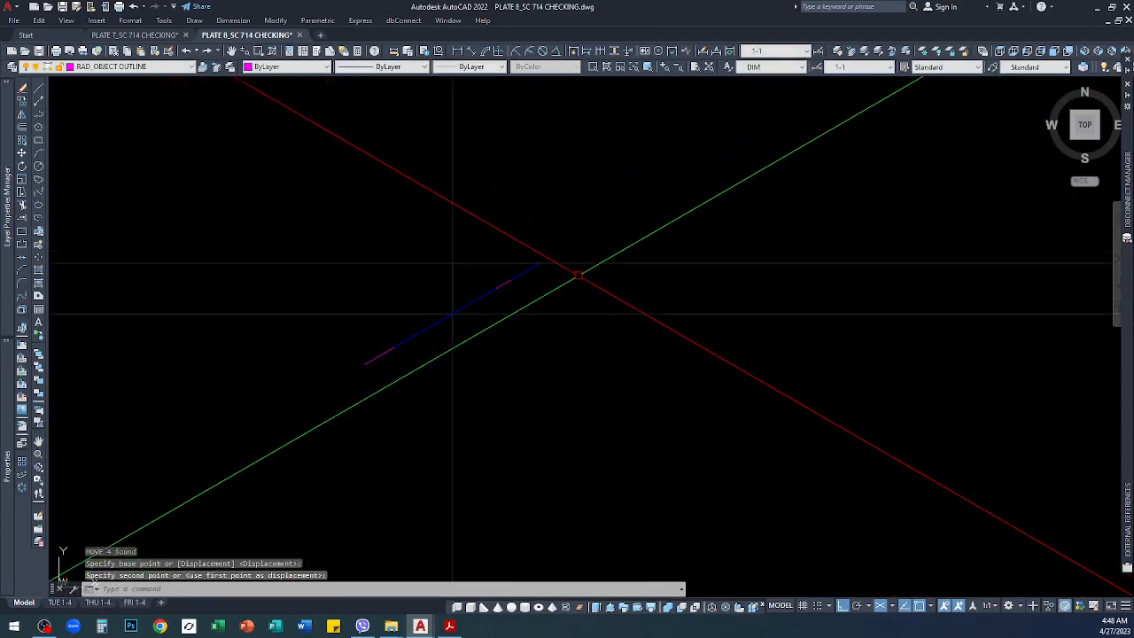
pyautogui.scroll(-1, 570, 300)
pyautogui.scroll(-1, 305, 317)
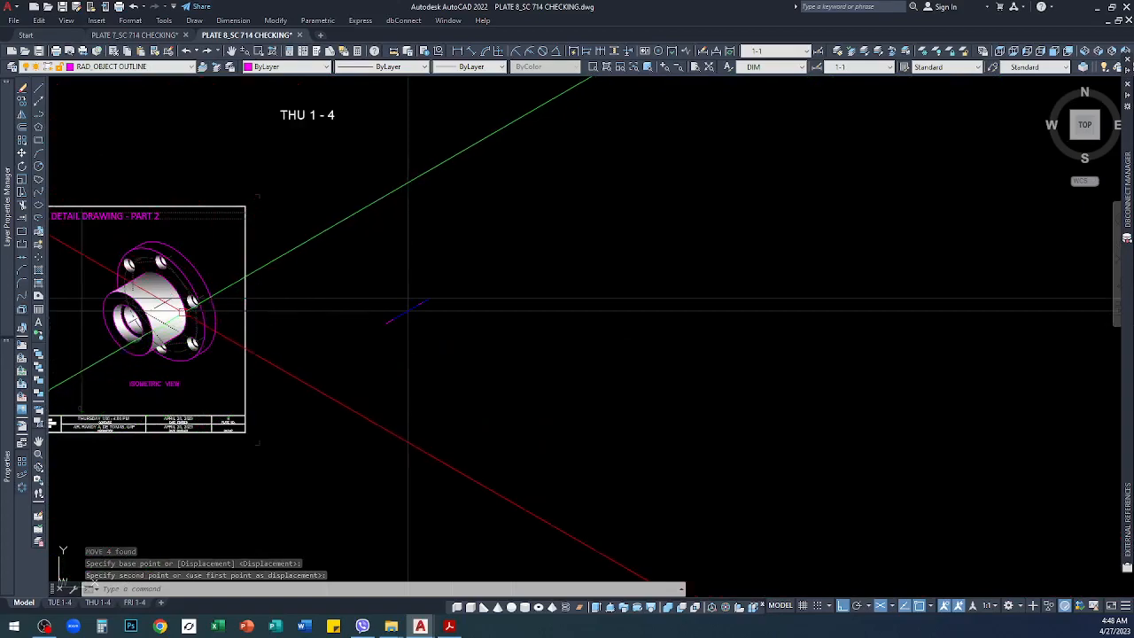
pyautogui.scroll(1, 169, 312)
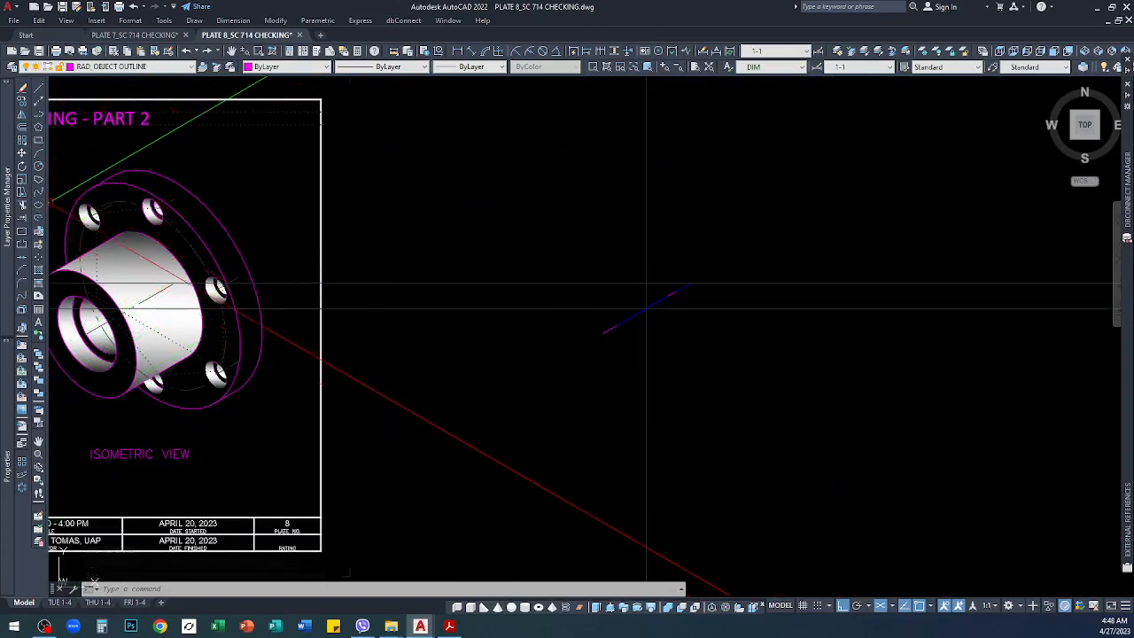
pyautogui.scroll(-1, 519, 253)
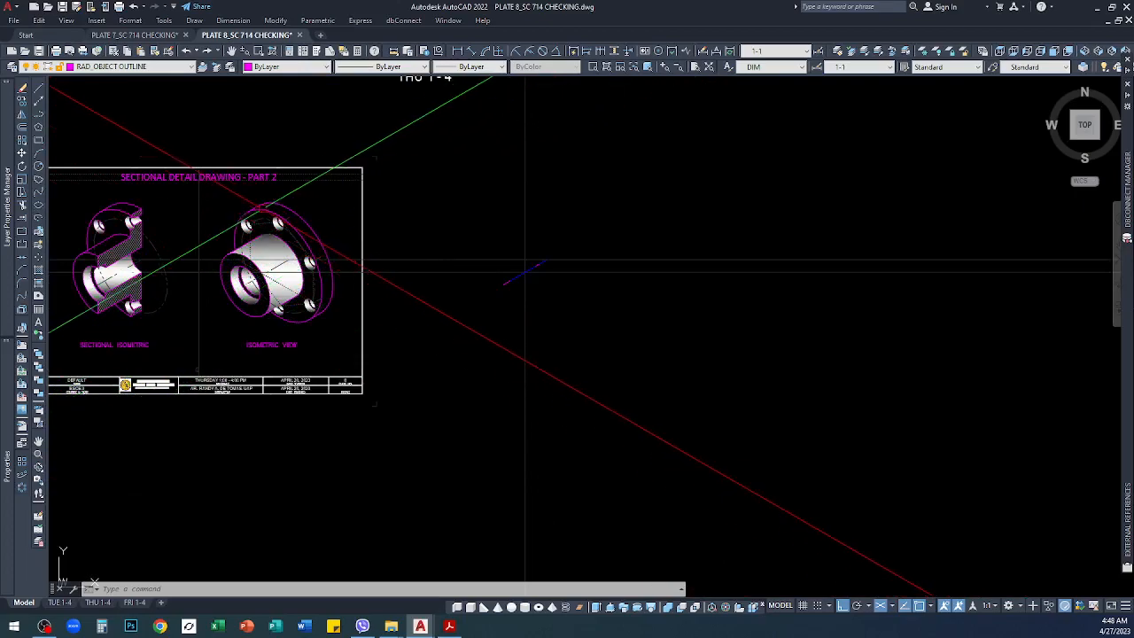
# Step: Delete the copied horizontal construction line that passes through the upper end of the segmented axis
pyautogui.scroll(5, 529, 277)
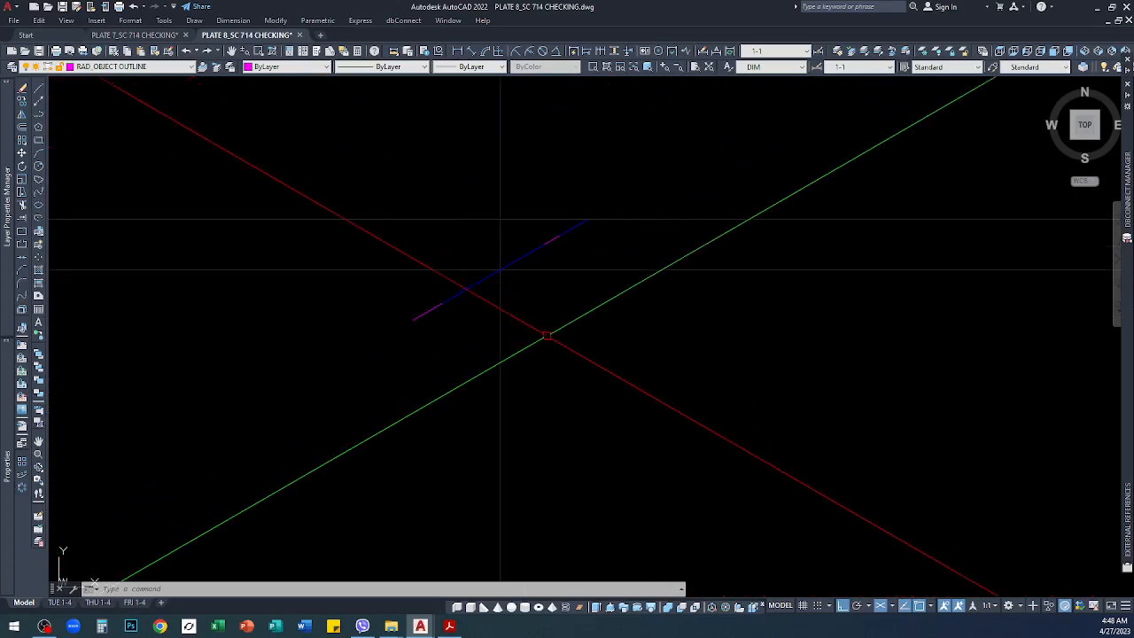
pyautogui.click(651, 217)
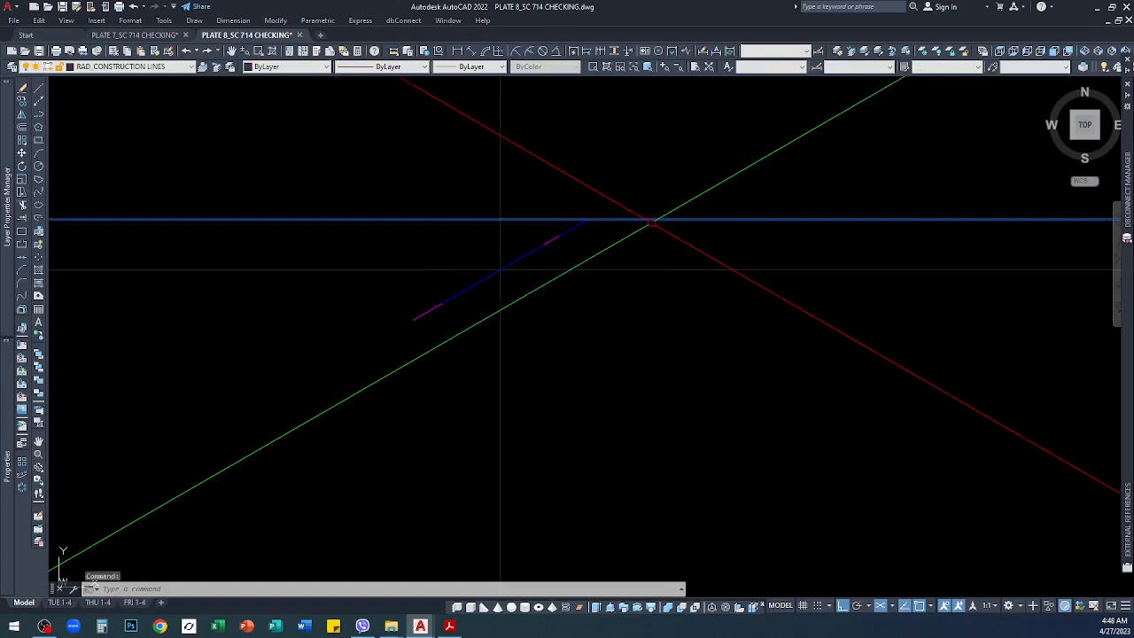
pyautogui.press('Delete')
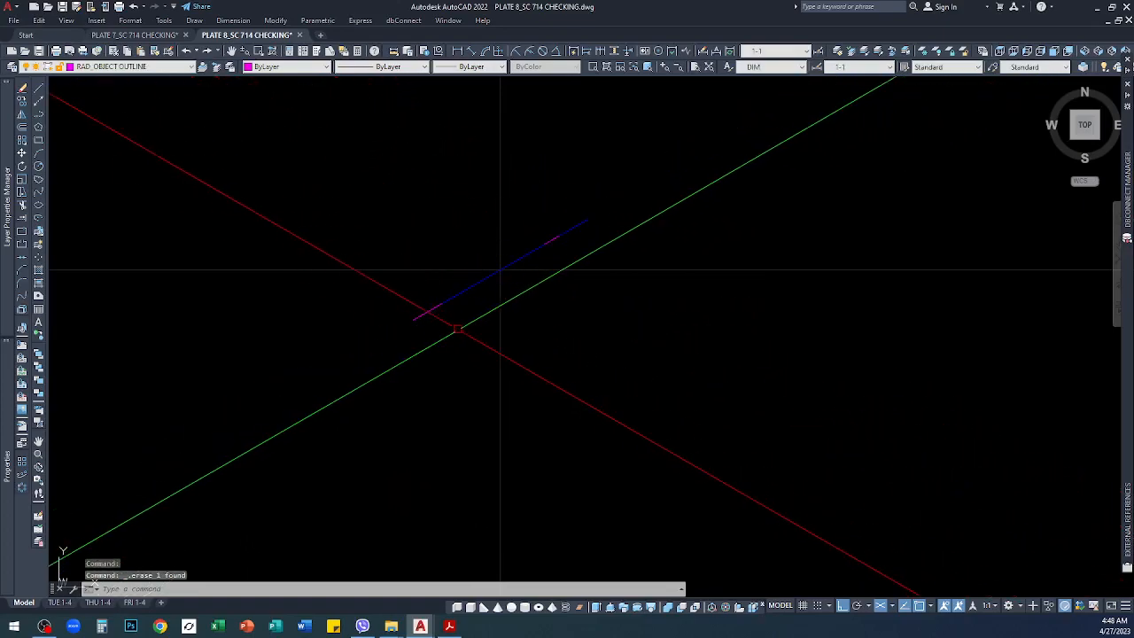
# Step: Switch to the left isoplane and draw an isocircle of radius 60 centred on the axis's upper end
pyautogui.press('F5')
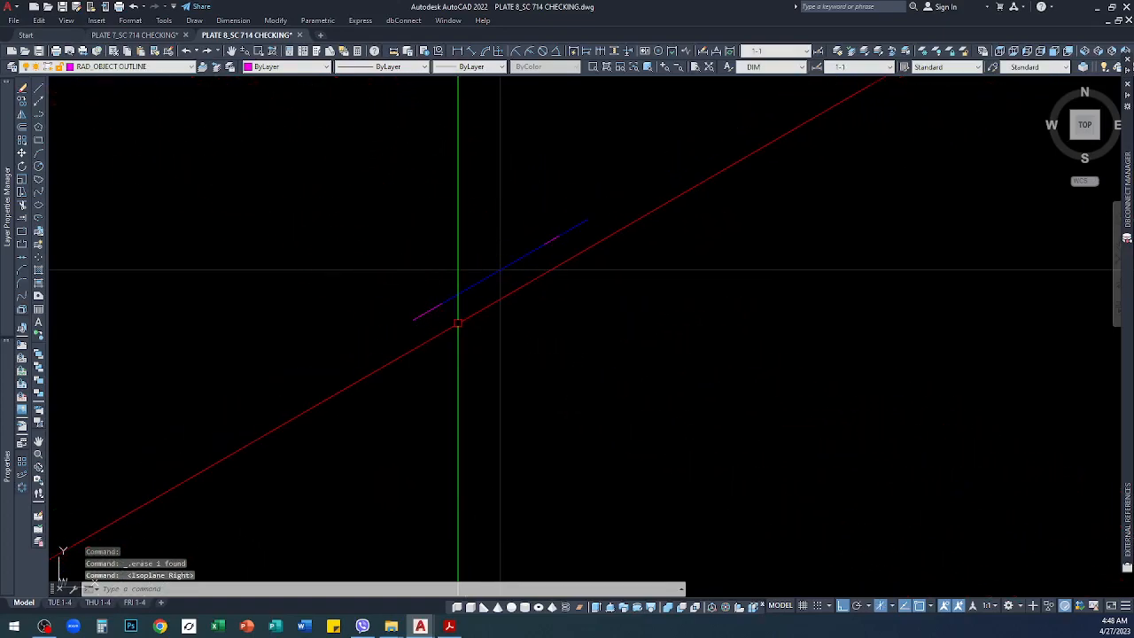
pyautogui.scroll(-3, 462, 370)
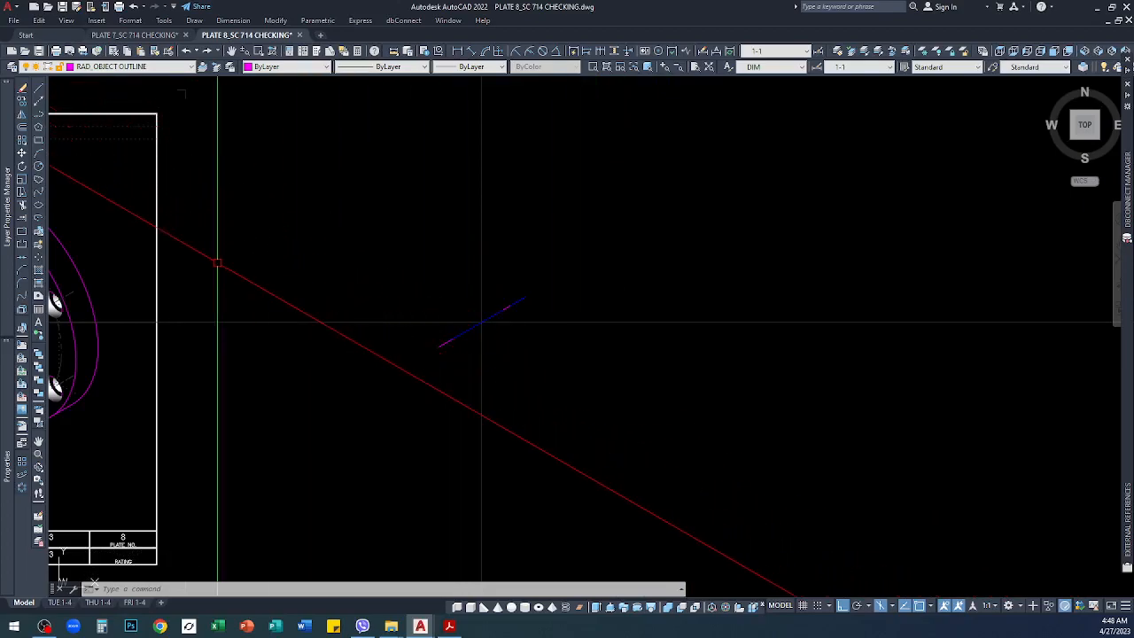
pyautogui.click(42, 206)
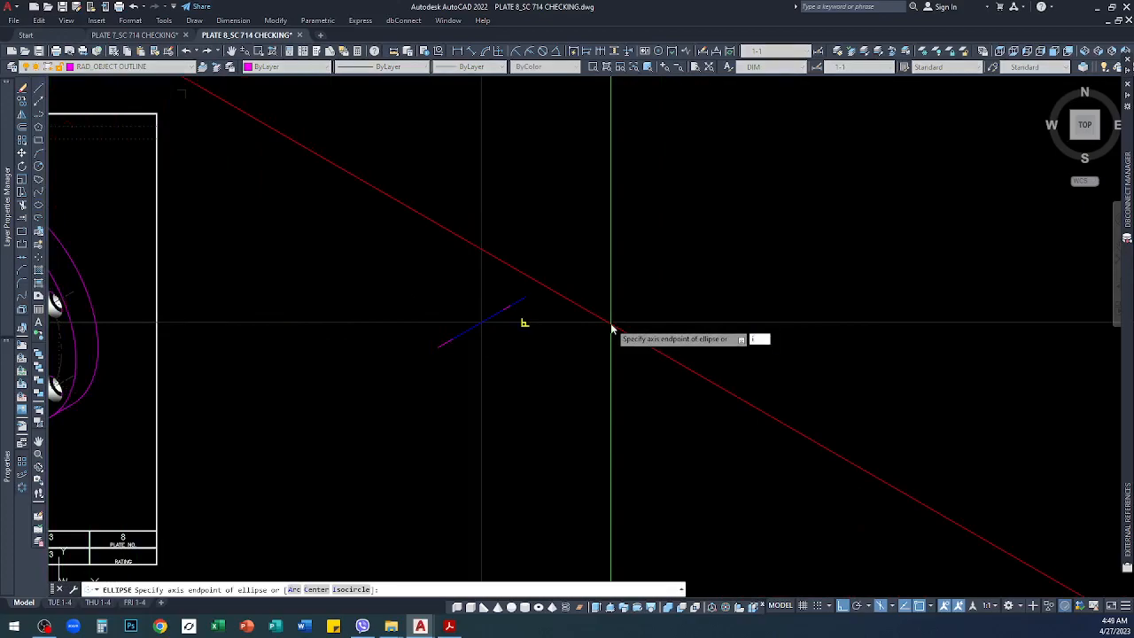
pyautogui.write('i')
pyautogui.press('Return')
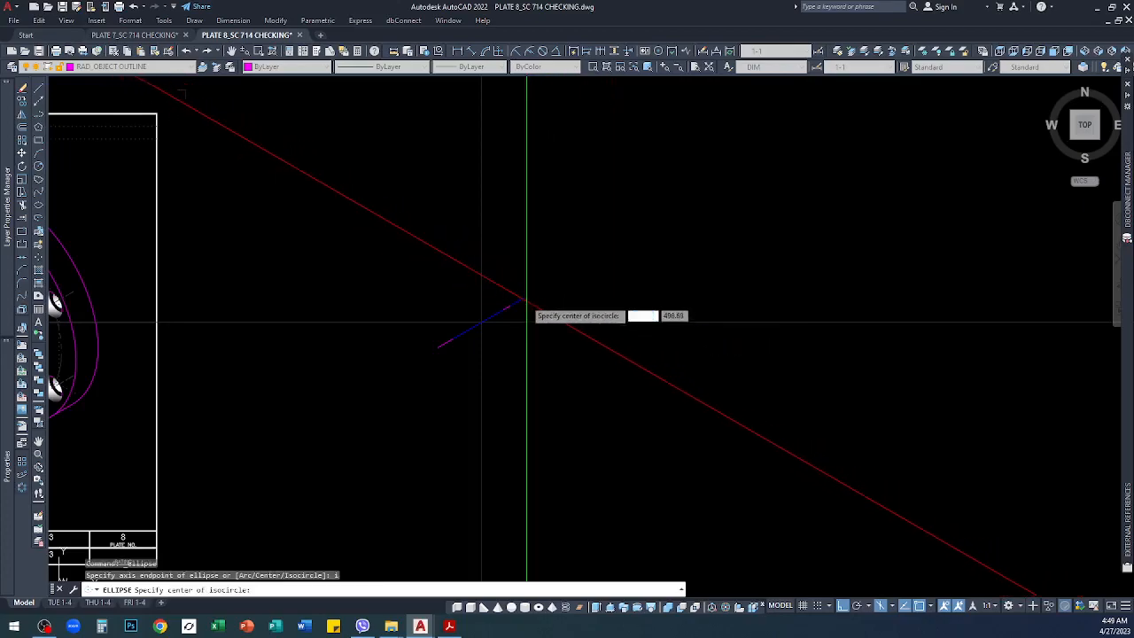
pyautogui.click(525, 297)
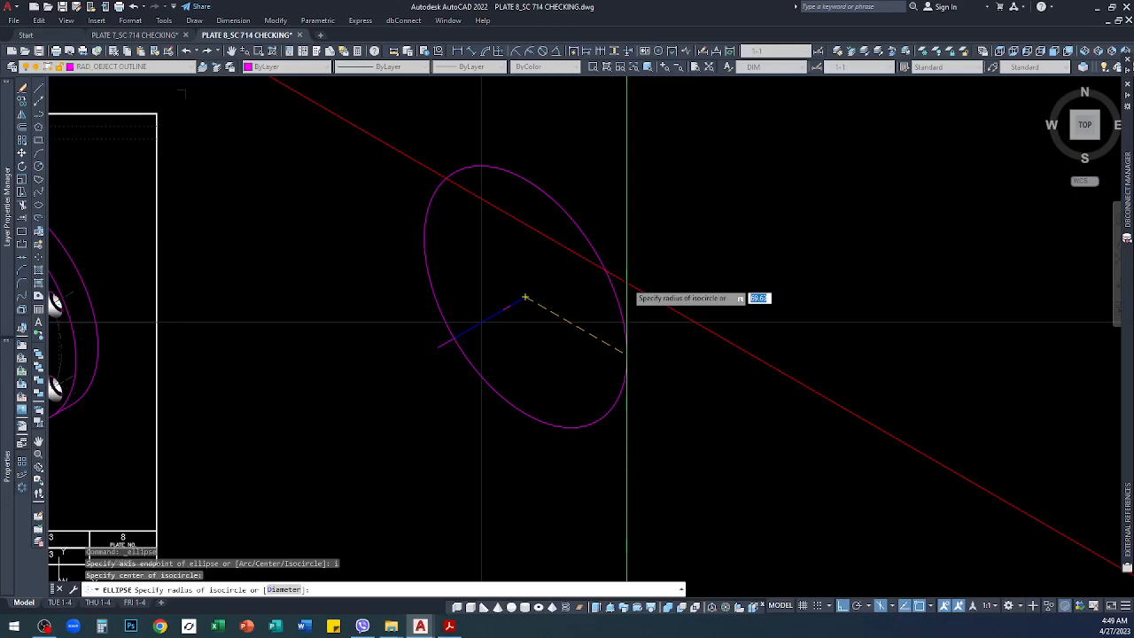
pyautogui.write('60')
pyautogui.press('Return')
# Step: Draw a concentric isocircle of radius 50 at the axis's upper end
pyautogui.press('Return')
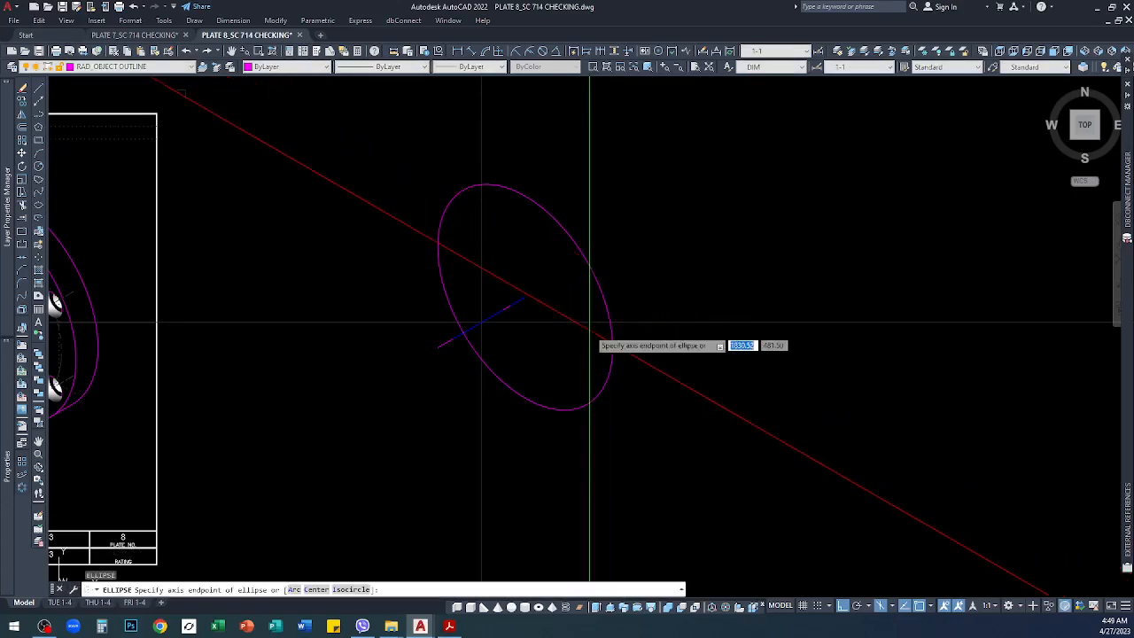
pyautogui.write('i')
pyautogui.press('Return')
pyautogui.click(525, 297)
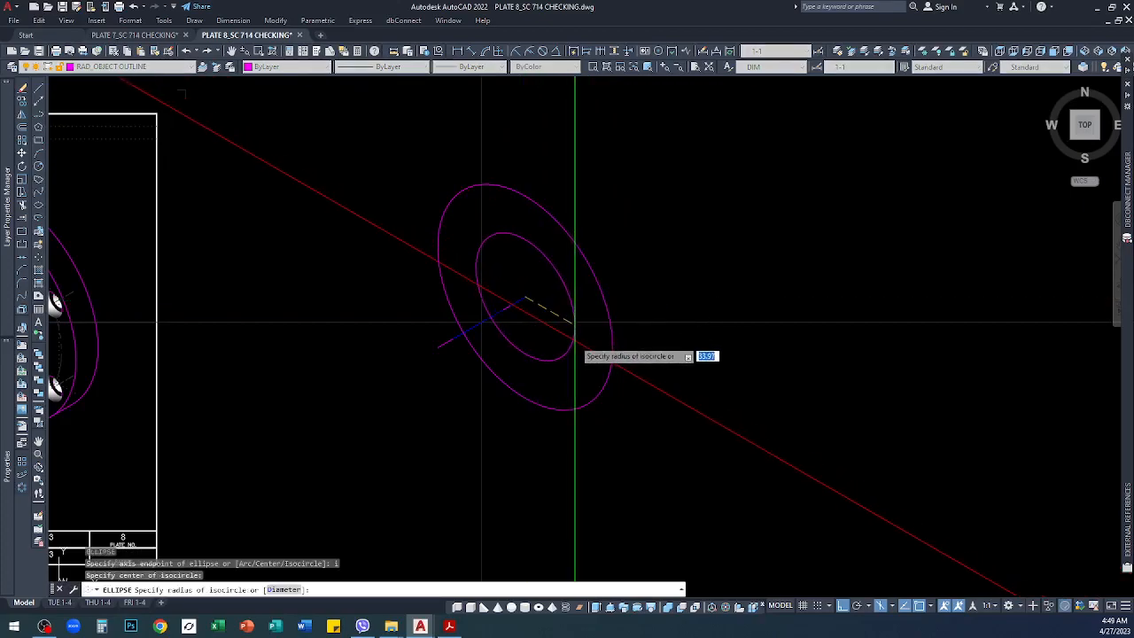
pyautogui.write('50')
pyautogui.press('Return')
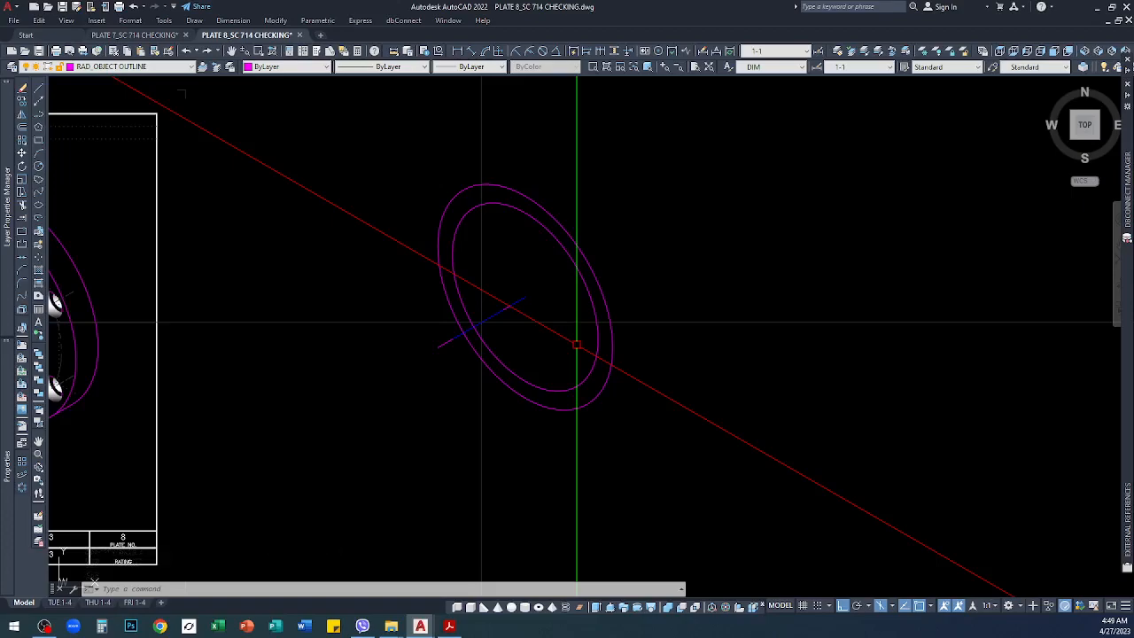
# Step: Draw a concentric isocircle of radius 34 at the axis's upper end
pyautogui.write('el')
pyautogui.press('Return')
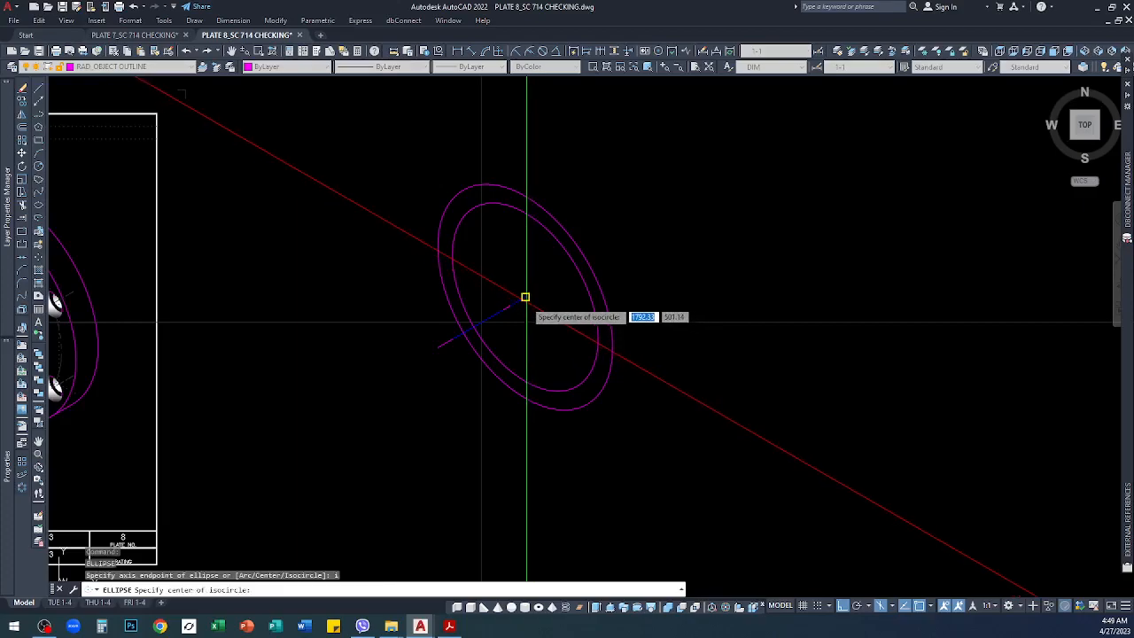
pyautogui.click(524, 296)
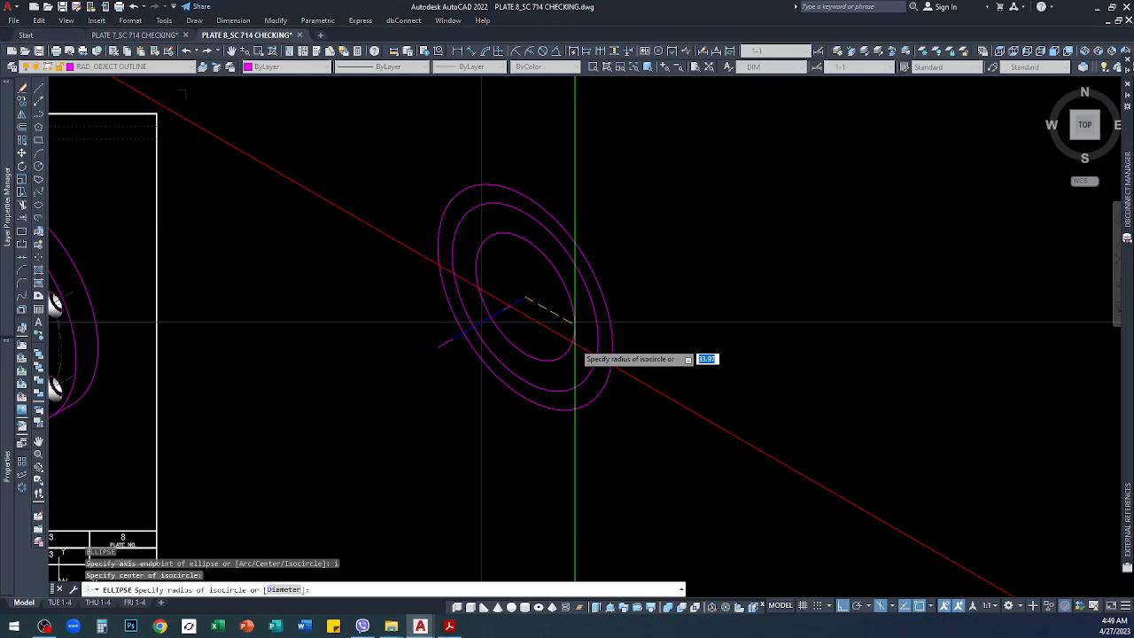
pyautogui.press('Return')
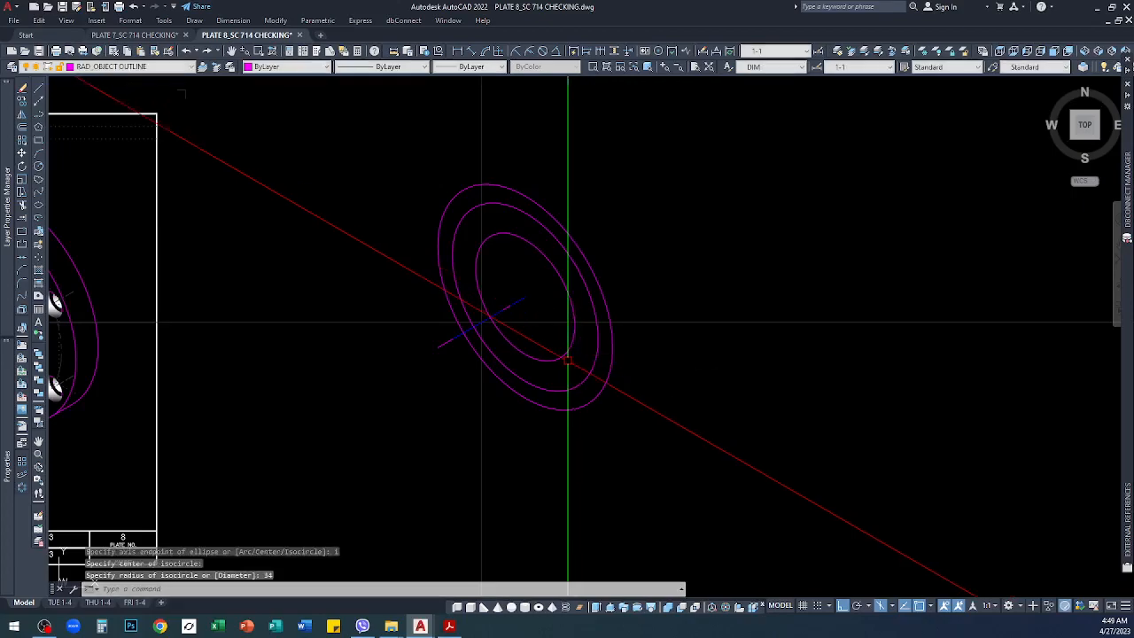
# Step: Draw a concentric isocircle of radius 20 at the axis's upper end
pyautogui.press('Return')
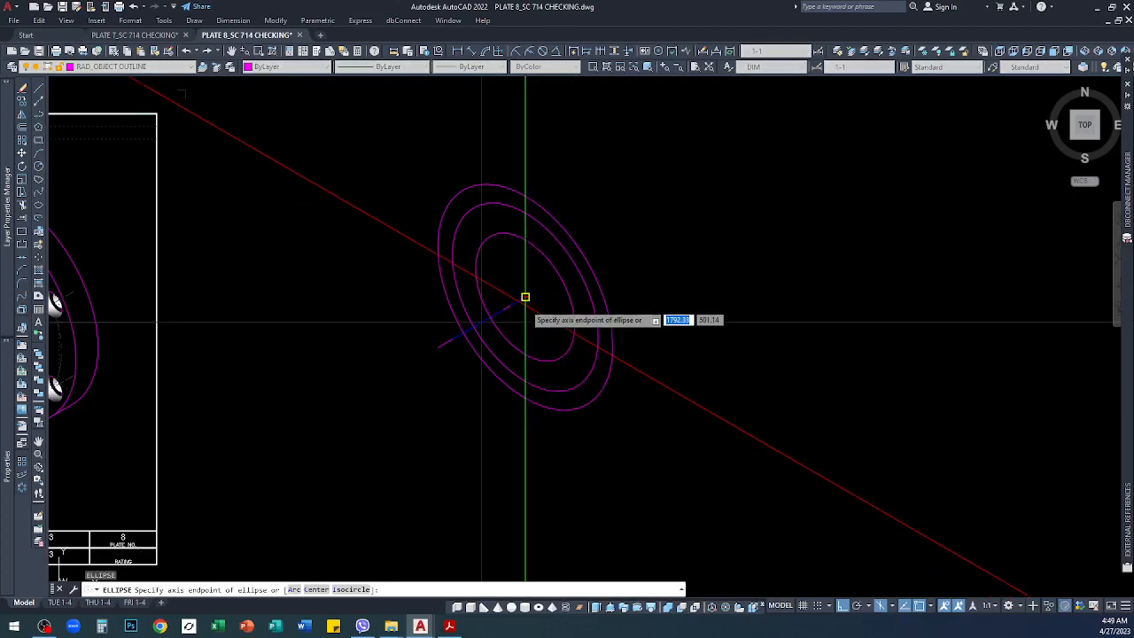
pyautogui.write('i')
pyautogui.press('Return')
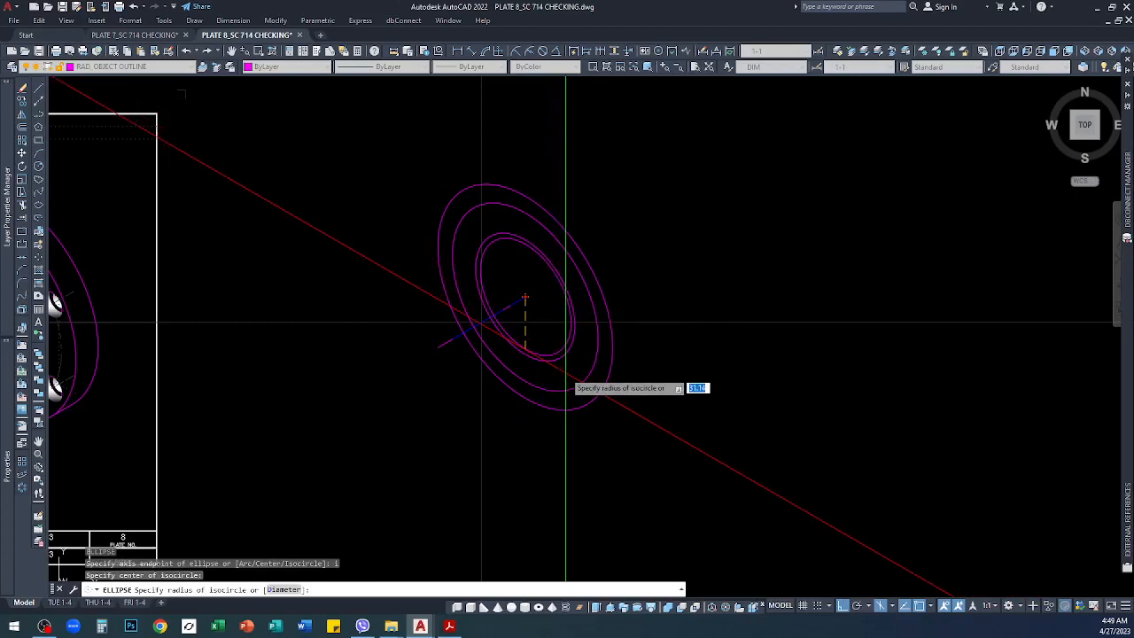
pyautogui.press('Return')
# Step: Draw the innermost concentric isocircle, radius 15, at the axis's upper end
pyautogui.press('Return')
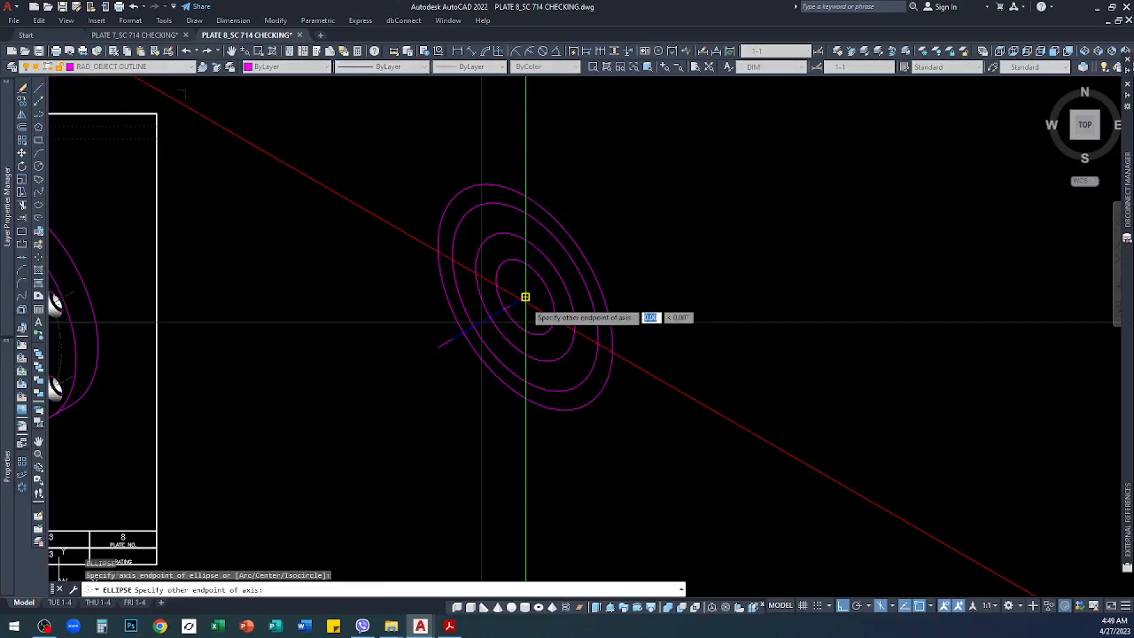
pyautogui.press('Escape')
pyautogui.press('Return')
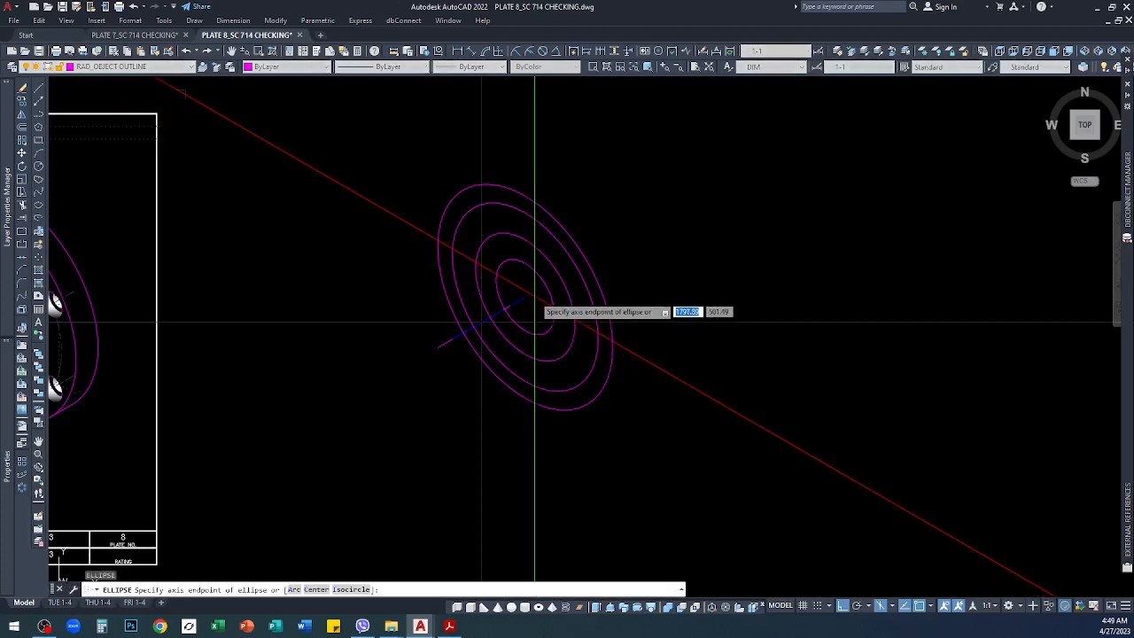
pyautogui.click(523, 296)
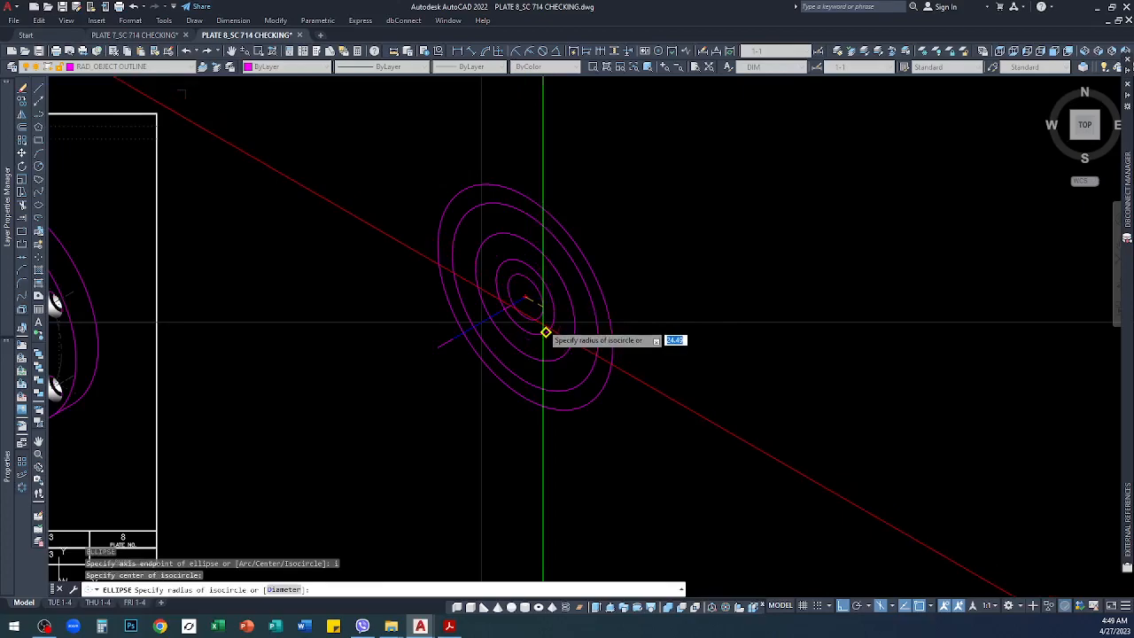
pyautogui.press('Return')
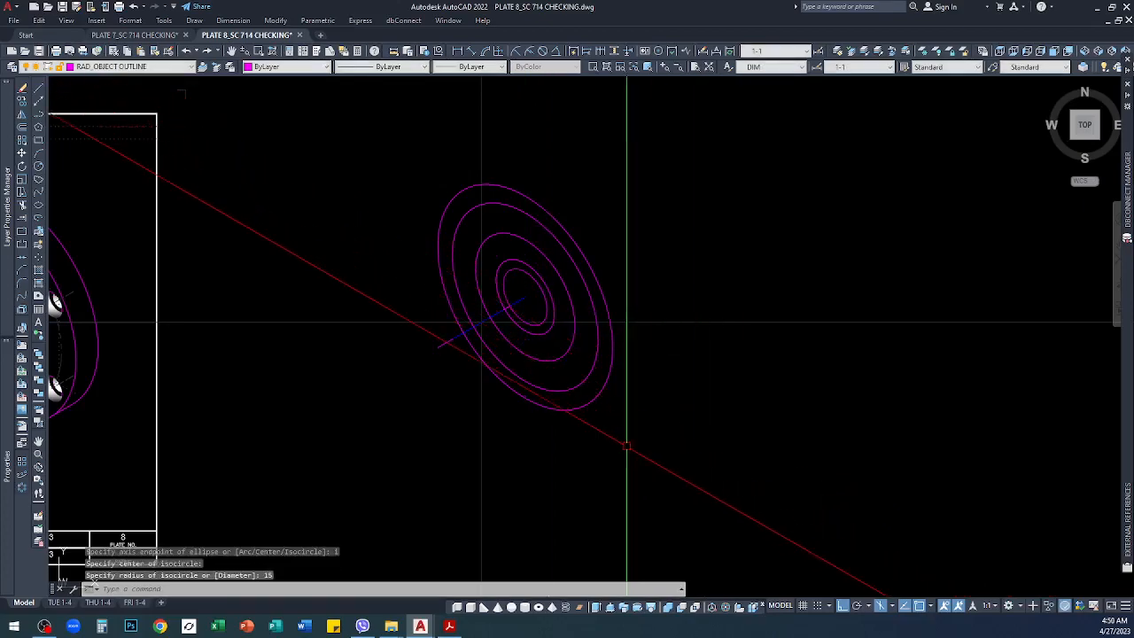
# Step: Compare the five isocircles and the axis segments with the reference isometric view, matching the innermost isocircle to the bore edge
pyautogui.scroll(-6, 623, 442)
pyautogui.scroll(3, 555, 463)
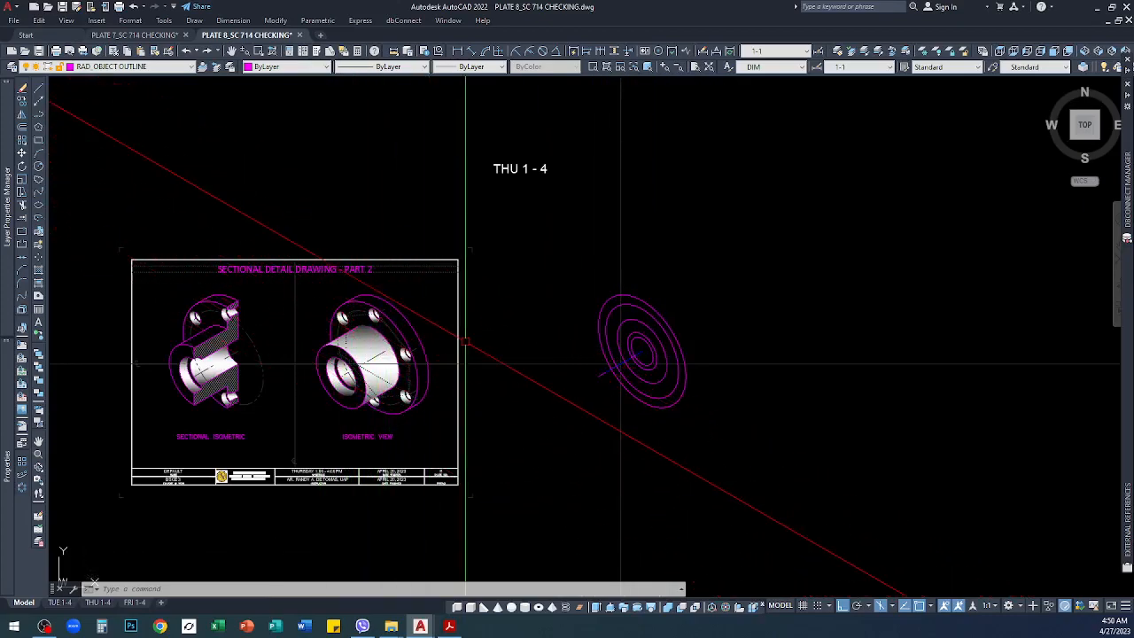
pyautogui.scroll(6, 674, 348)
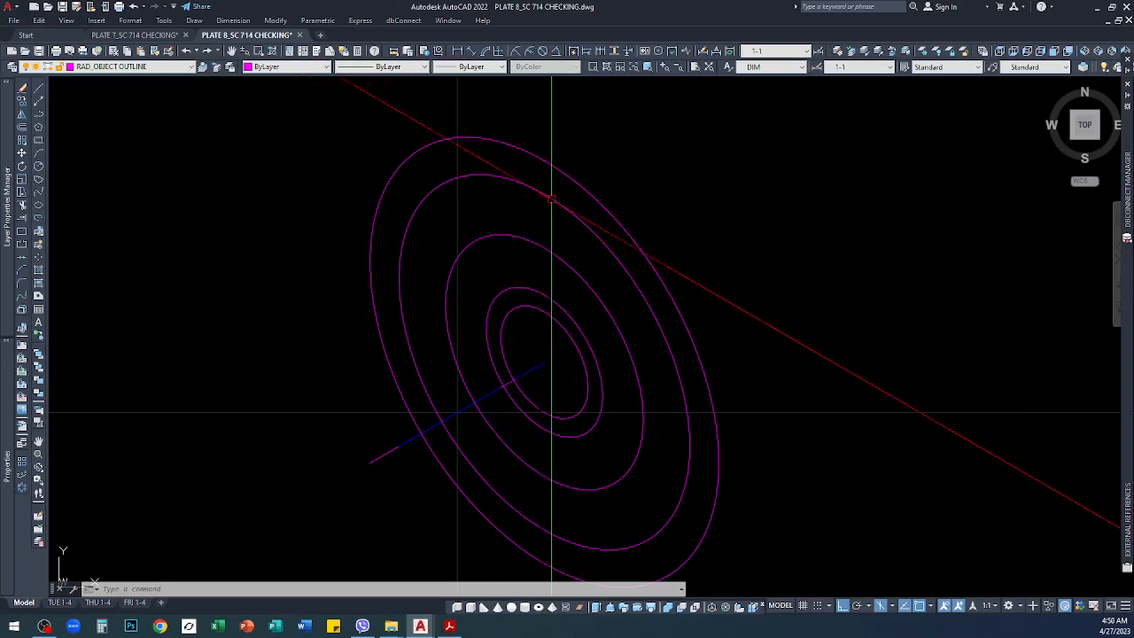
pyautogui.scroll(-3, 585, 221)
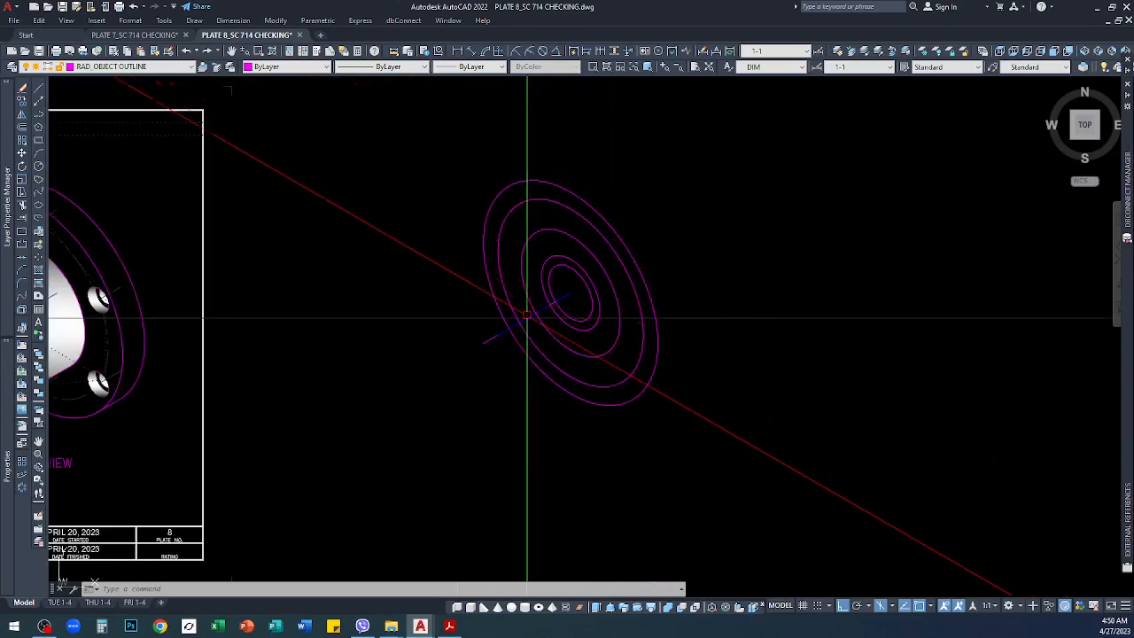
pyautogui.scroll(6, 549, 299)
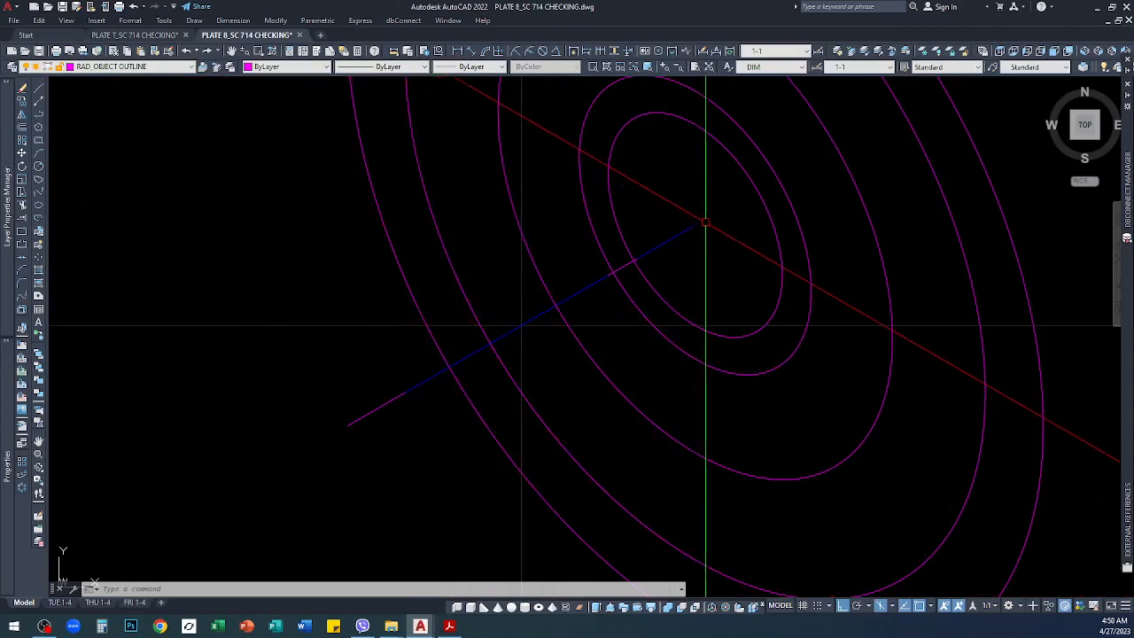
pyautogui.scroll(-3, 527, 325)
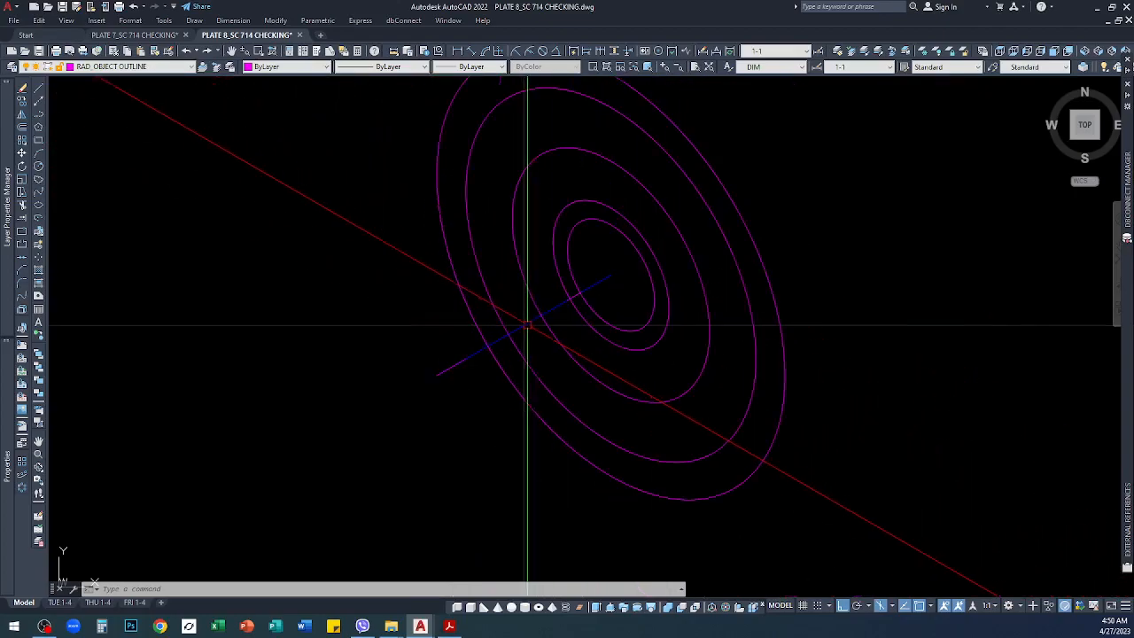
pyautogui.click(617, 229)
pyautogui.scroll(-3, 654, 237)
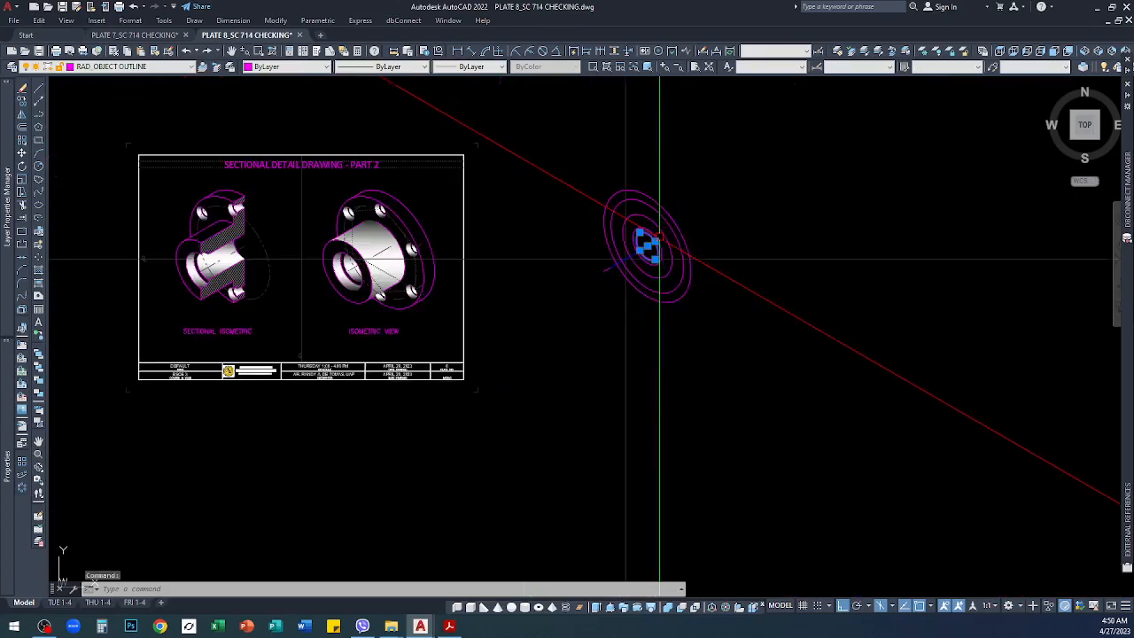
pyautogui.scroll(2, 634, 243)
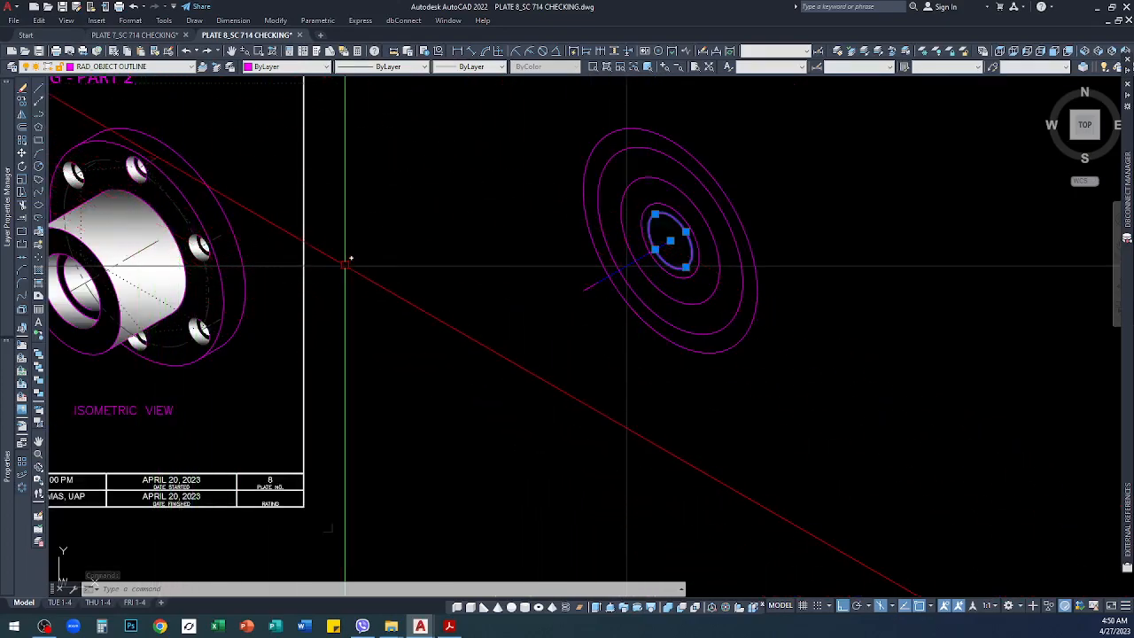
pyautogui.scroll(-3, 226, 258)
pyautogui.scroll(5, 210, 268)
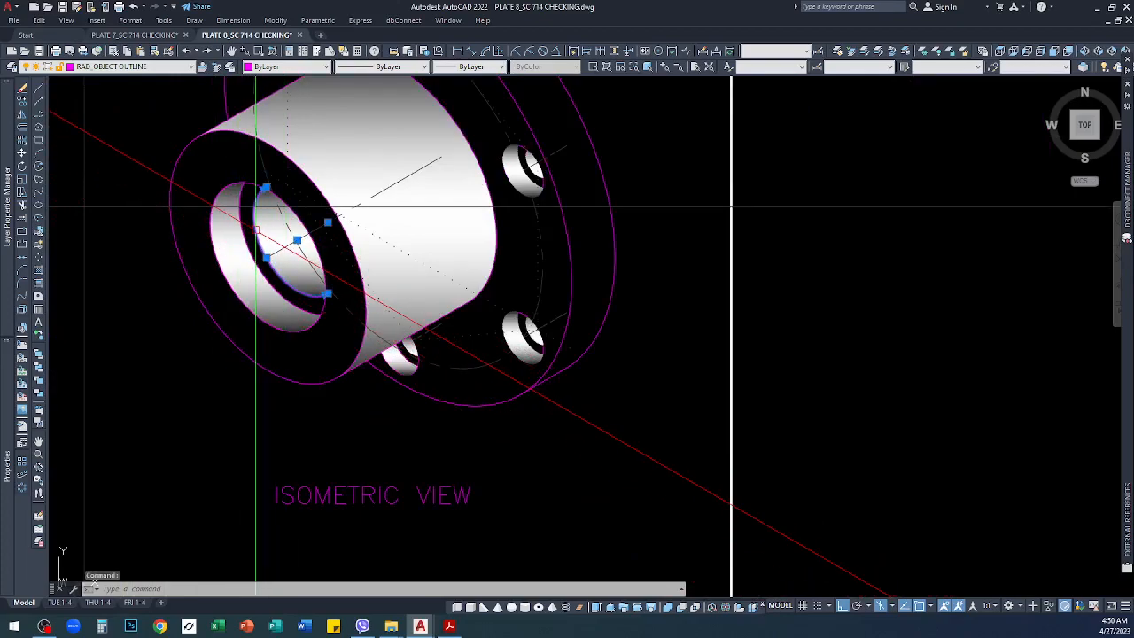
pyautogui.scroll(-3, 255, 208)
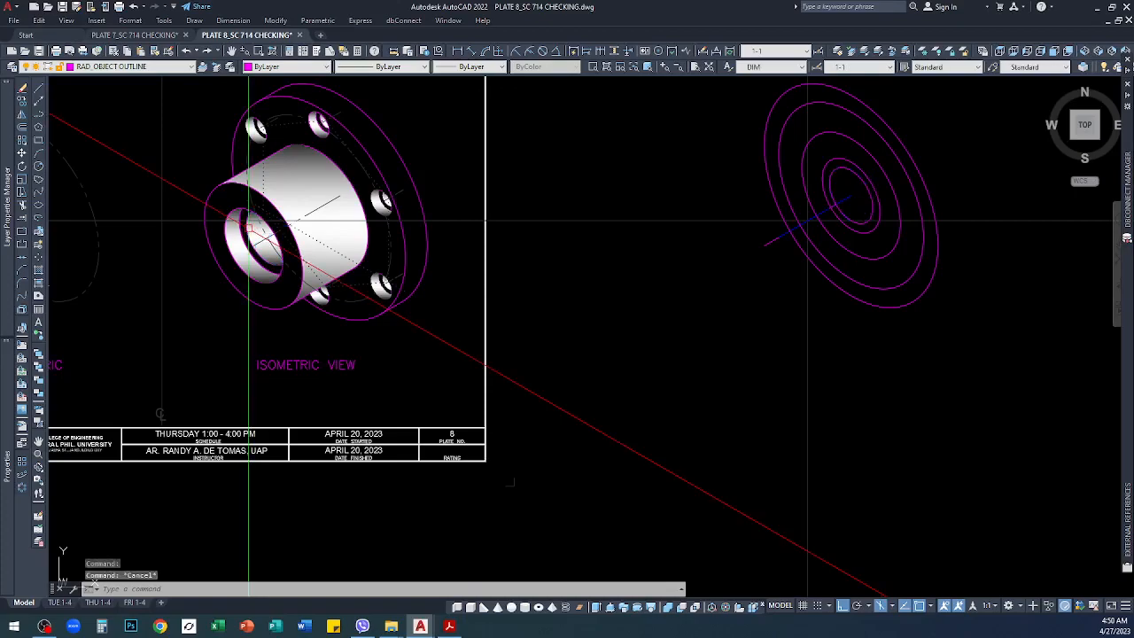
pyautogui.scroll(-5, 257, 223)
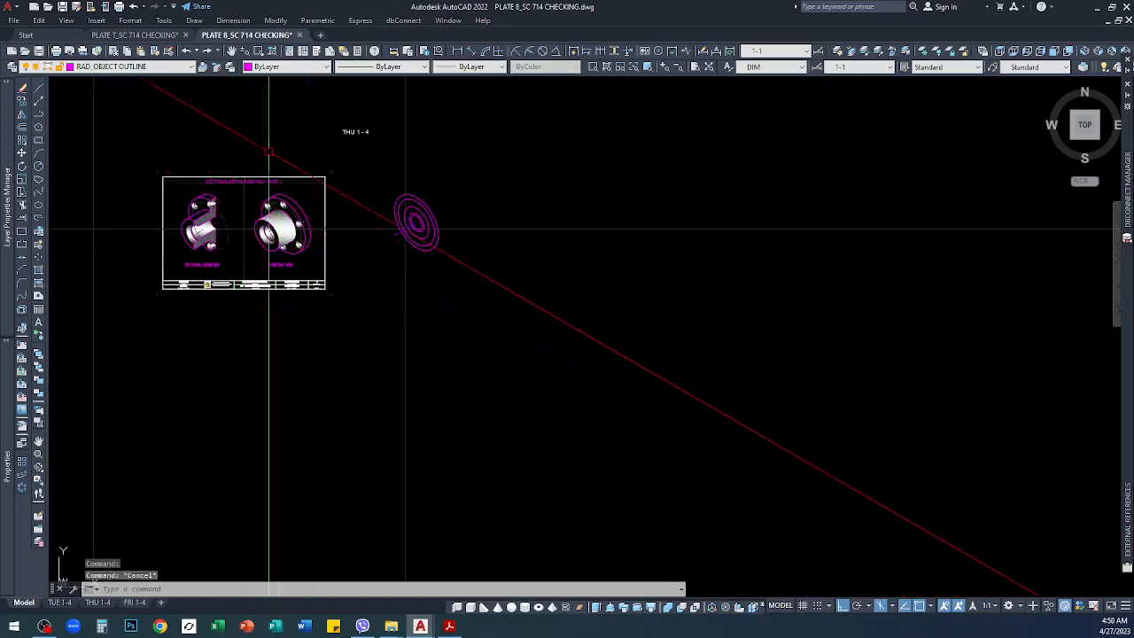
# Step: Check the bore and counterbore depths along the centreline in Plate 7's Section A-A, and return to the Plate 8 isocircles
pyautogui.click(133, 35)
pyautogui.scroll(-4, 506, 240)
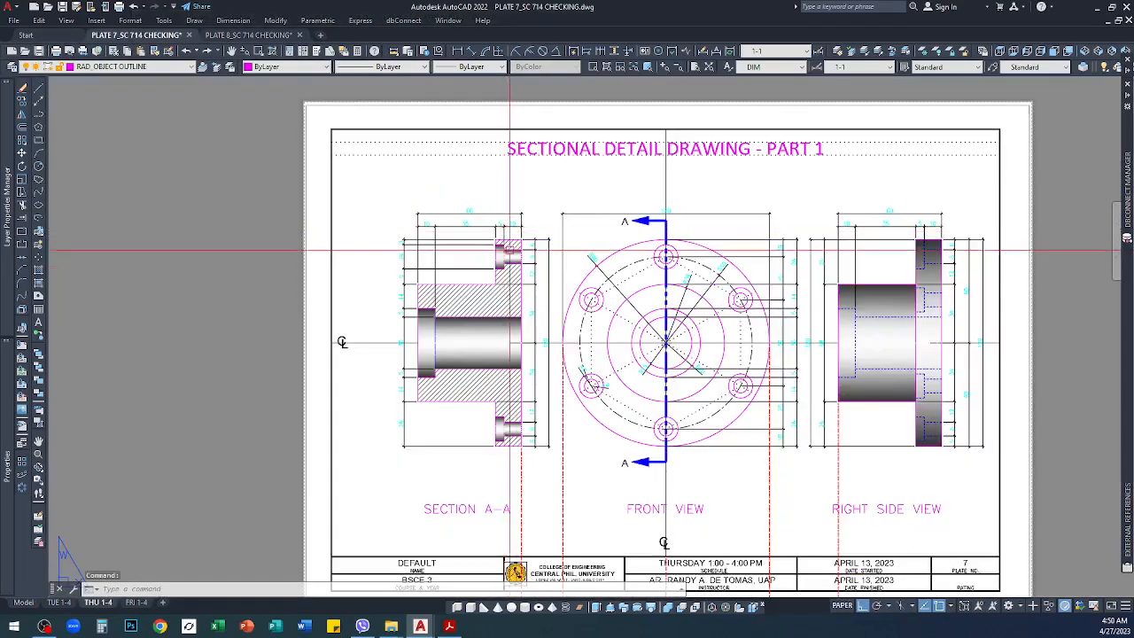
pyautogui.scroll(3, 478, 403)
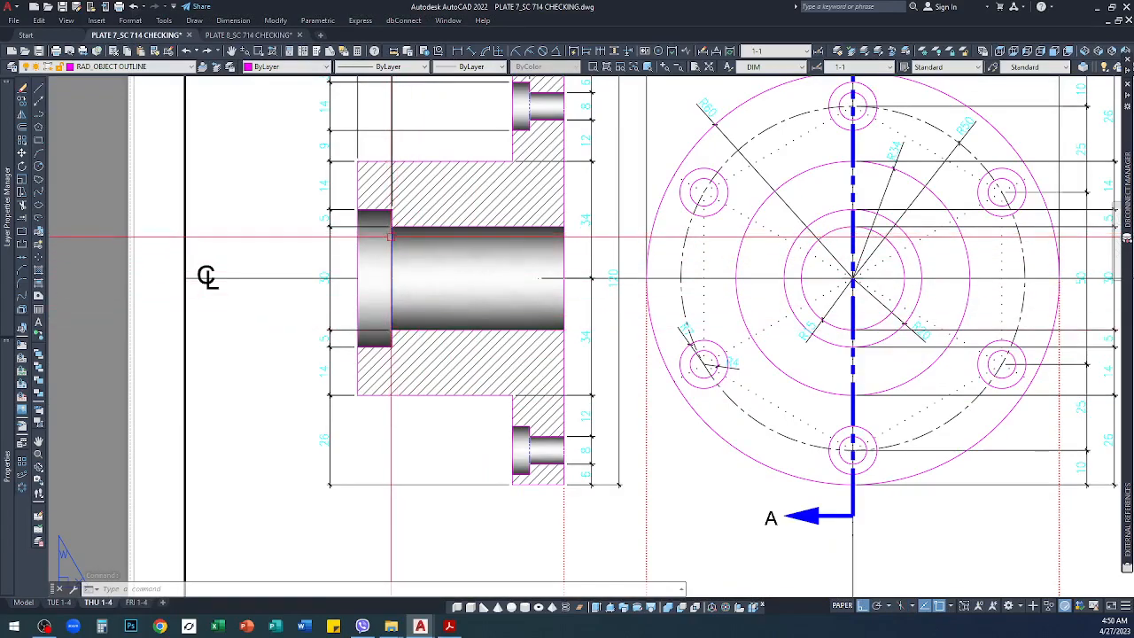
pyautogui.scroll(-4, 391, 235)
pyautogui.scroll(4, 390, 171)
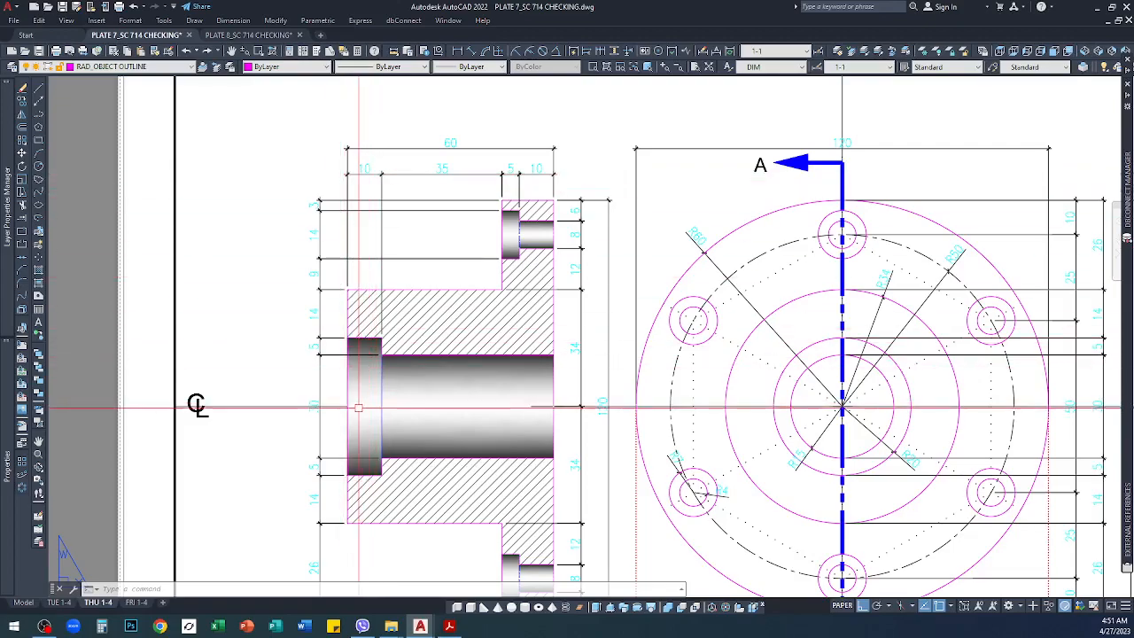
pyautogui.click(248, 35)
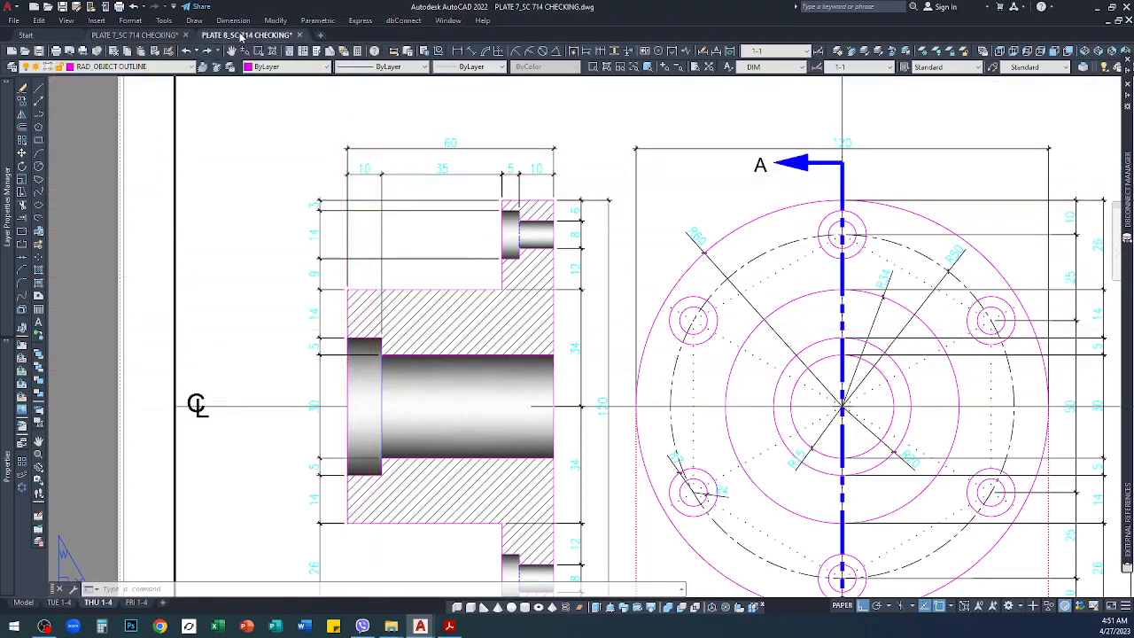
pyautogui.scroll(3, 403, 207)
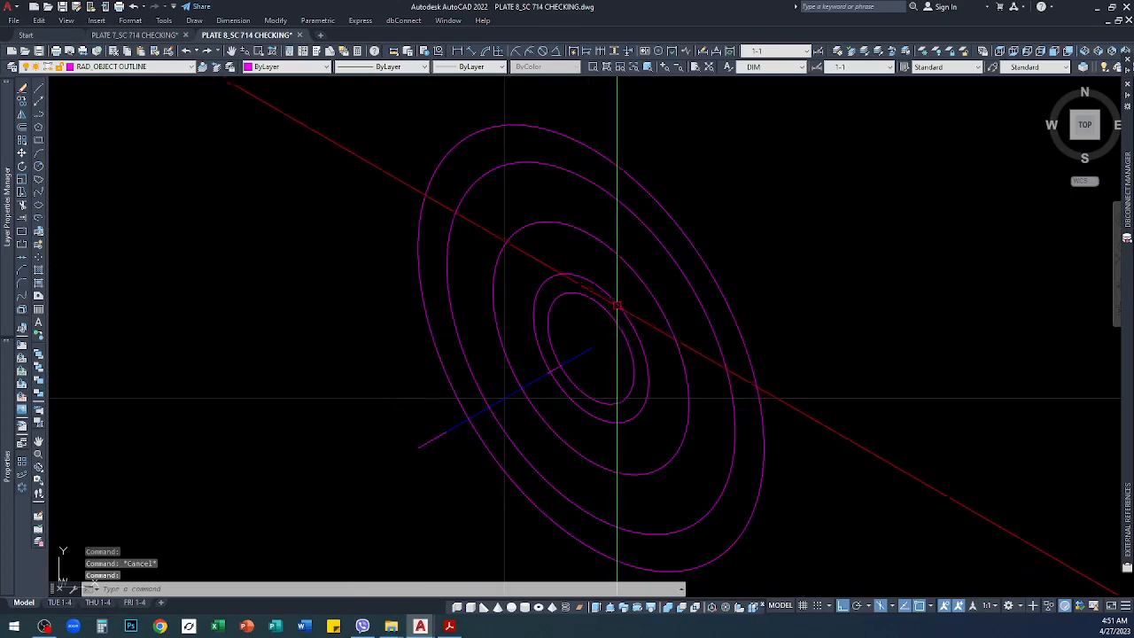
# Step: Move the radius 15 isocircle by its centre from the axis's upper end to the joint nearest the axis's lower end
pyautogui.click(579, 388)
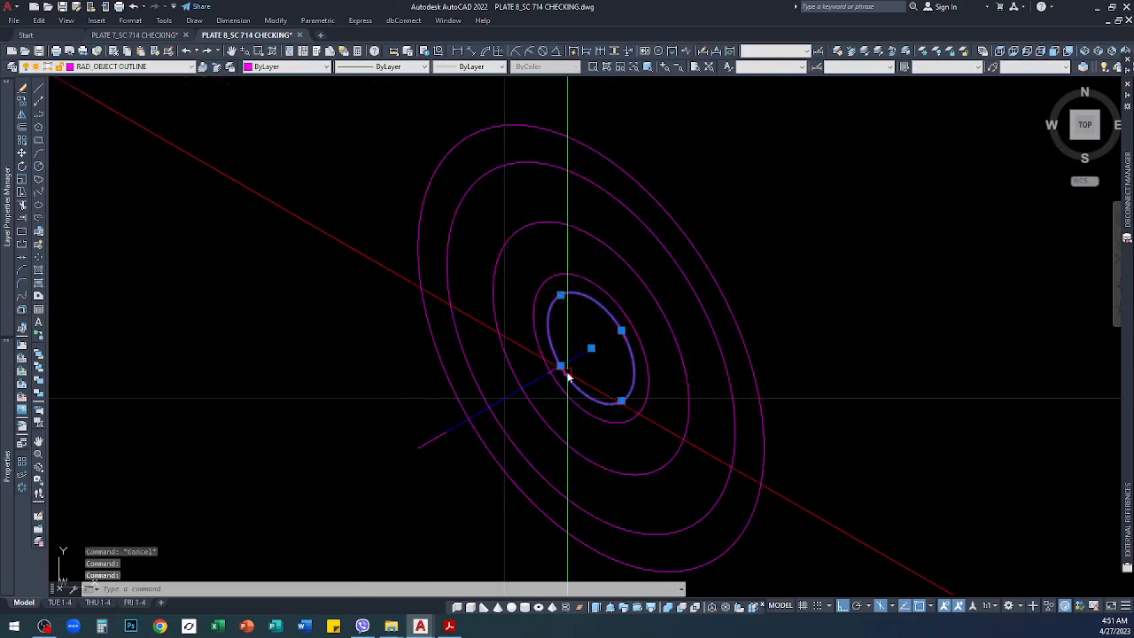
pyautogui.write('m')
pyautogui.press('Return')
pyautogui.click(591, 348)
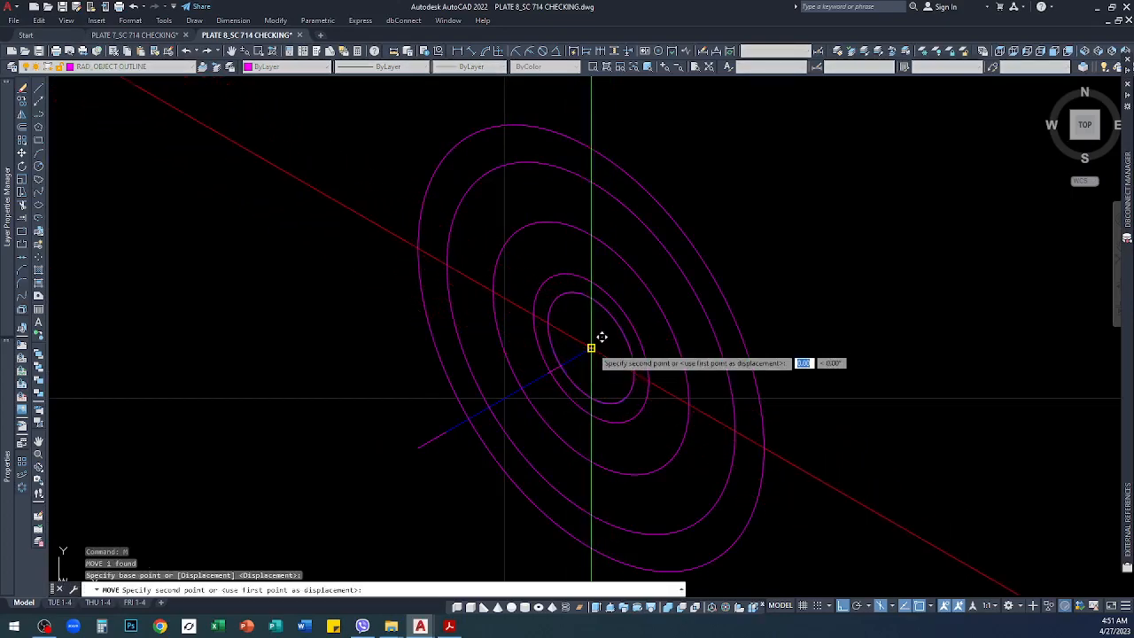
pyautogui.click(446, 430)
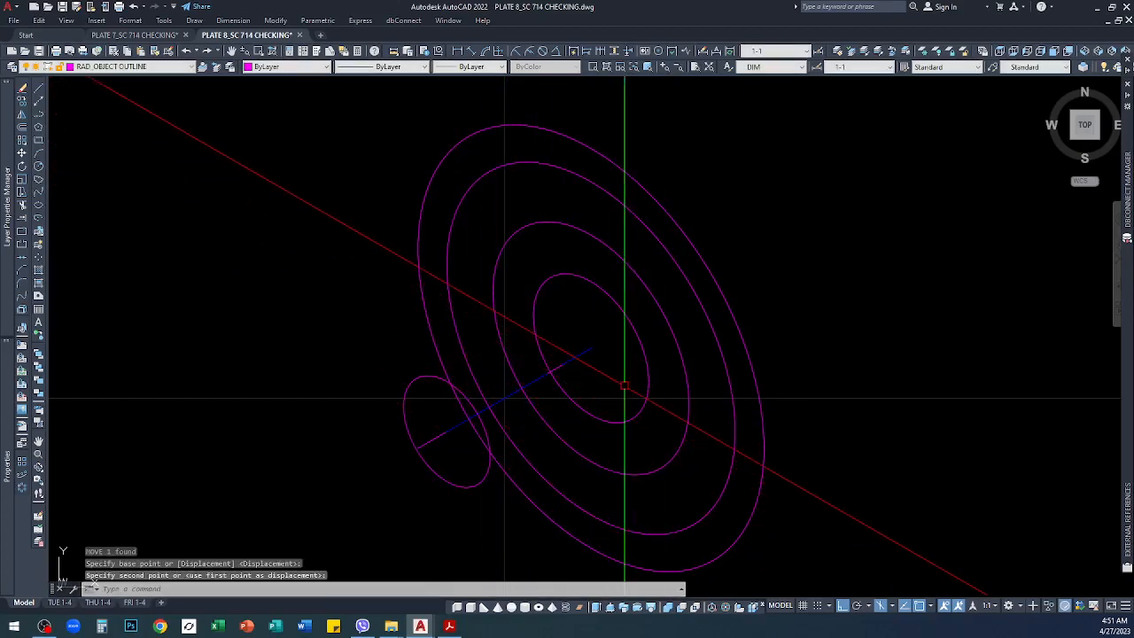
# Step: Copy the radius 20 isocircle to the axis's lower end and to the joint nearest it, and delete the original
pyautogui.scroll(-6, 630, 292)
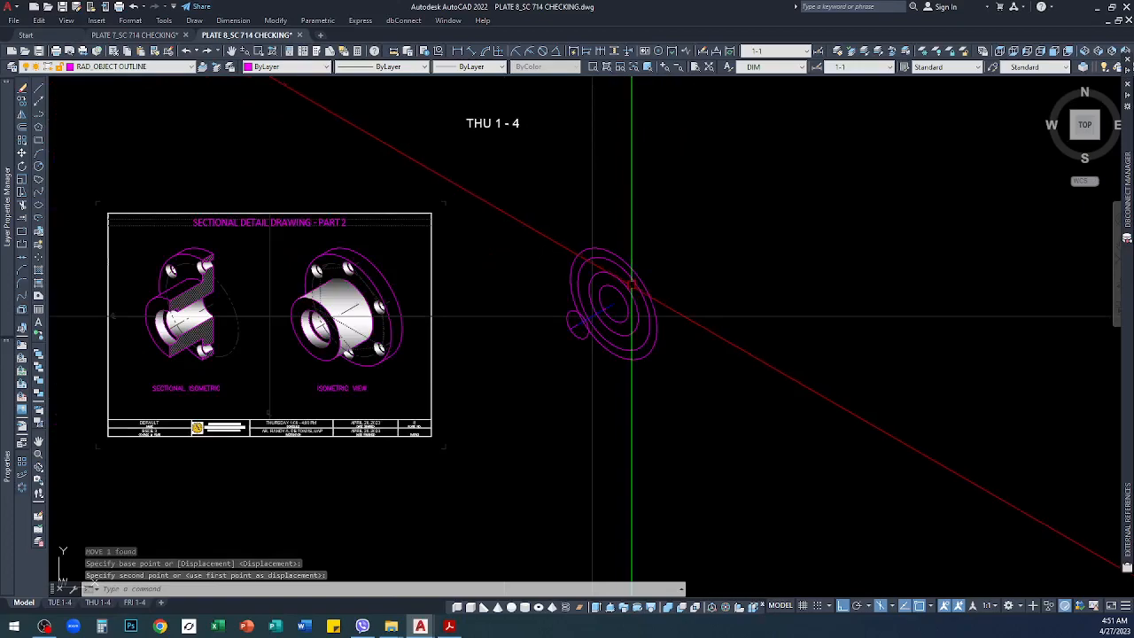
pyautogui.scroll(3, 310, 351)
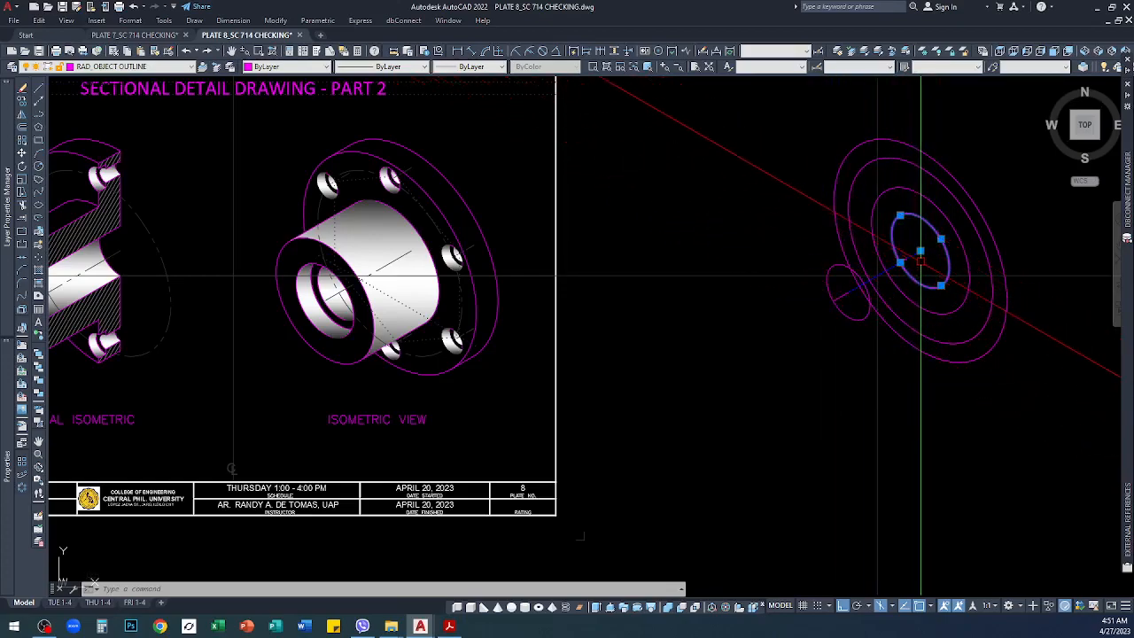
pyautogui.scroll(5, 895, 274)
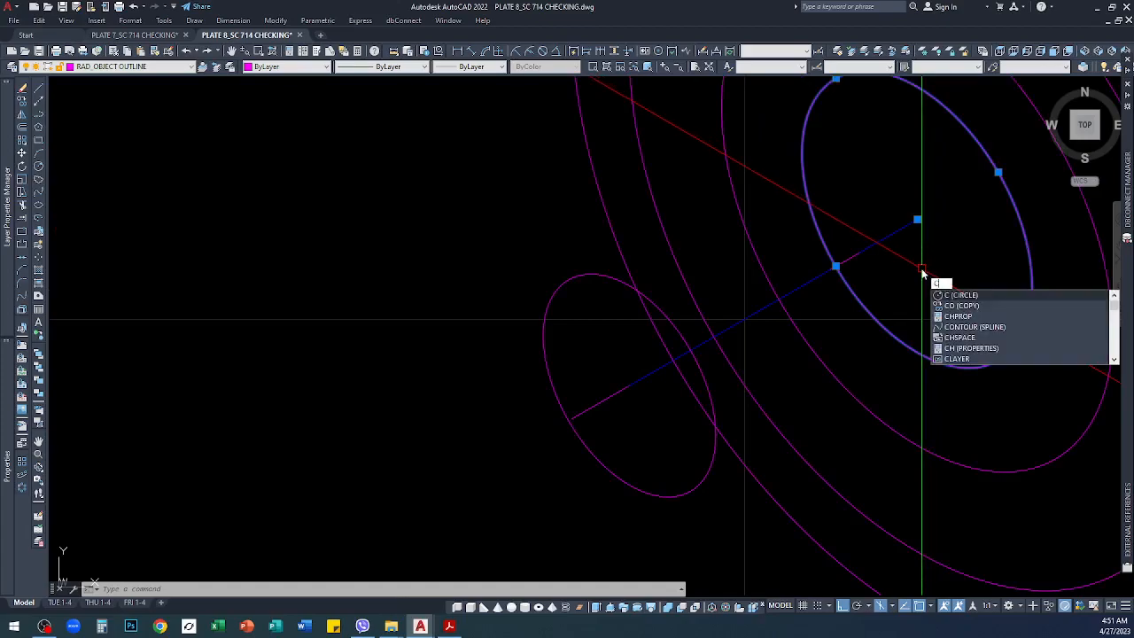
pyautogui.write('o')
pyautogui.press('Return')
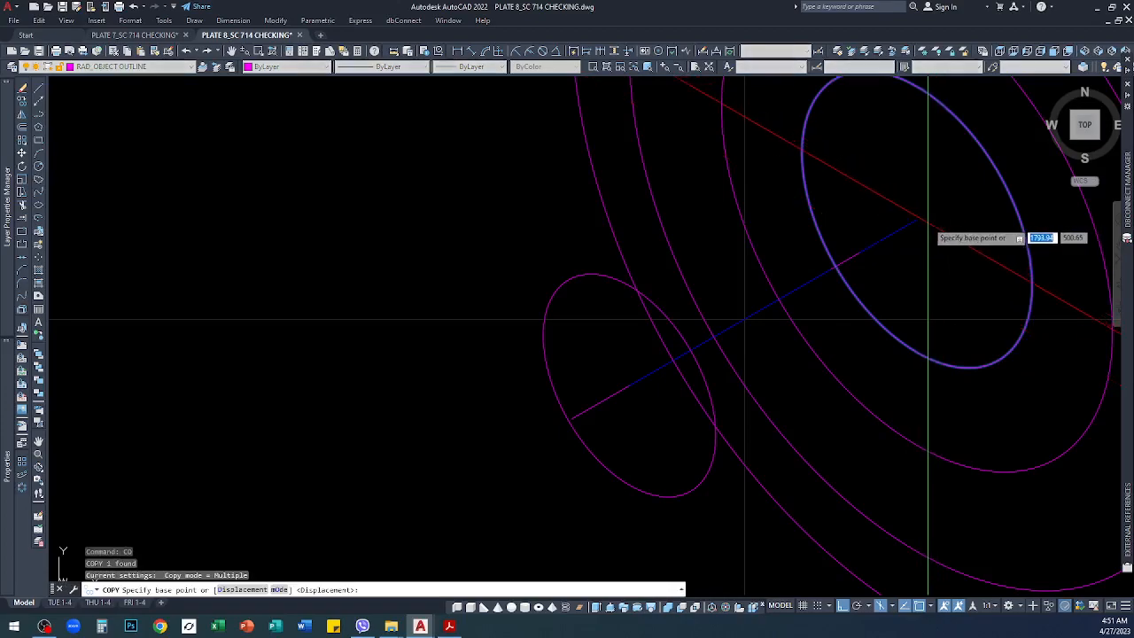
pyautogui.scroll(5, 590, 425)
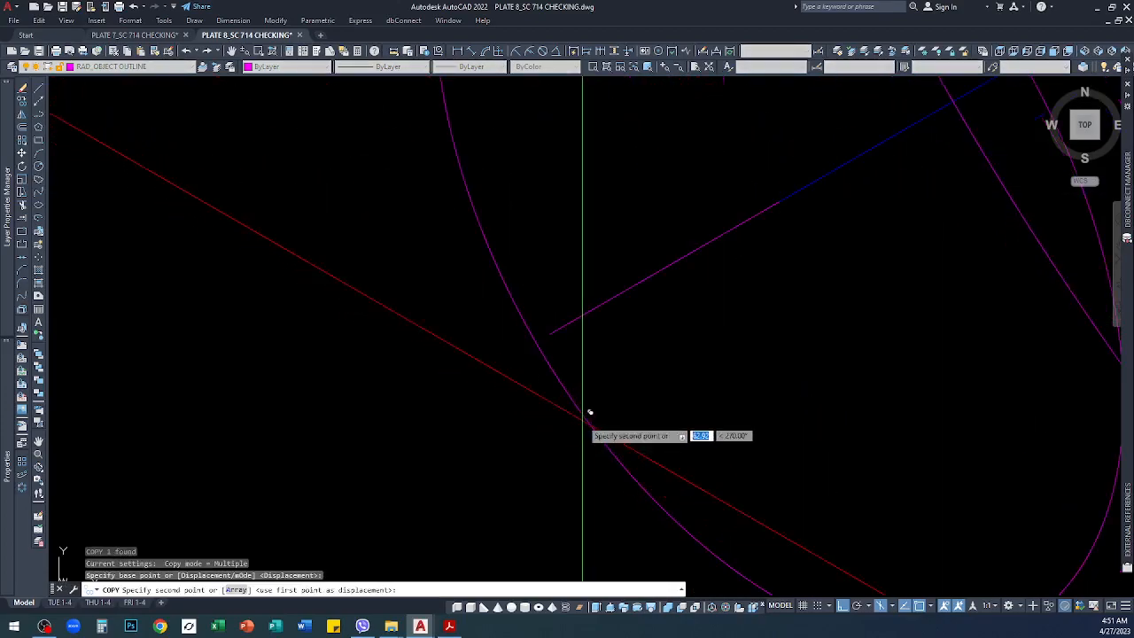
pyautogui.click(549, 333)
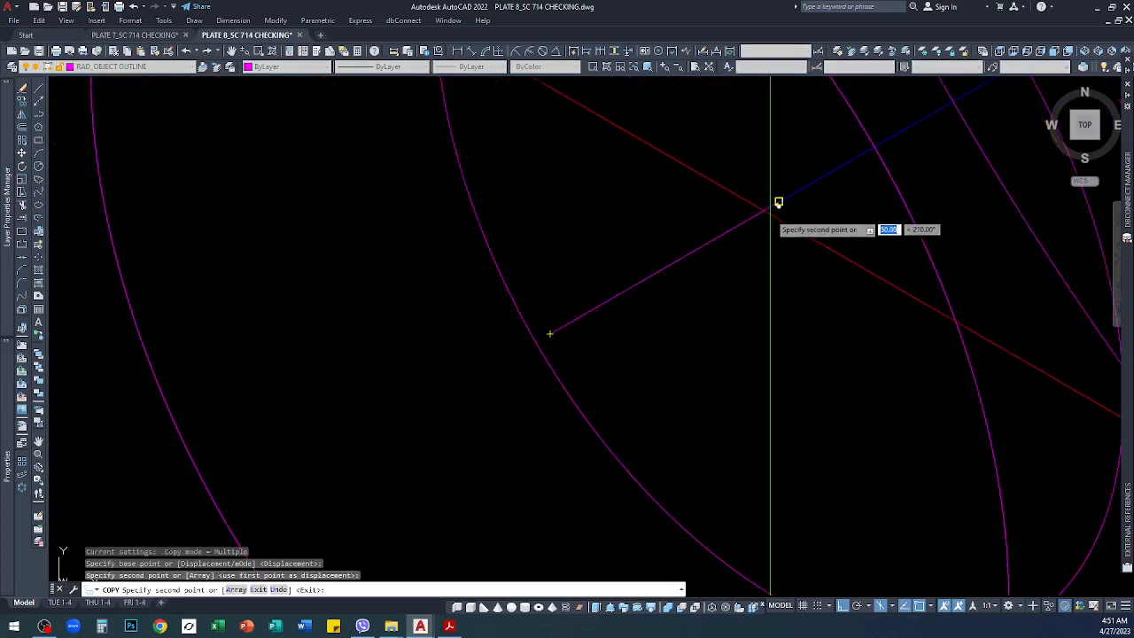
pyautogui.click(778, 201)
pyautogui.scroll(-7, 640, 296)
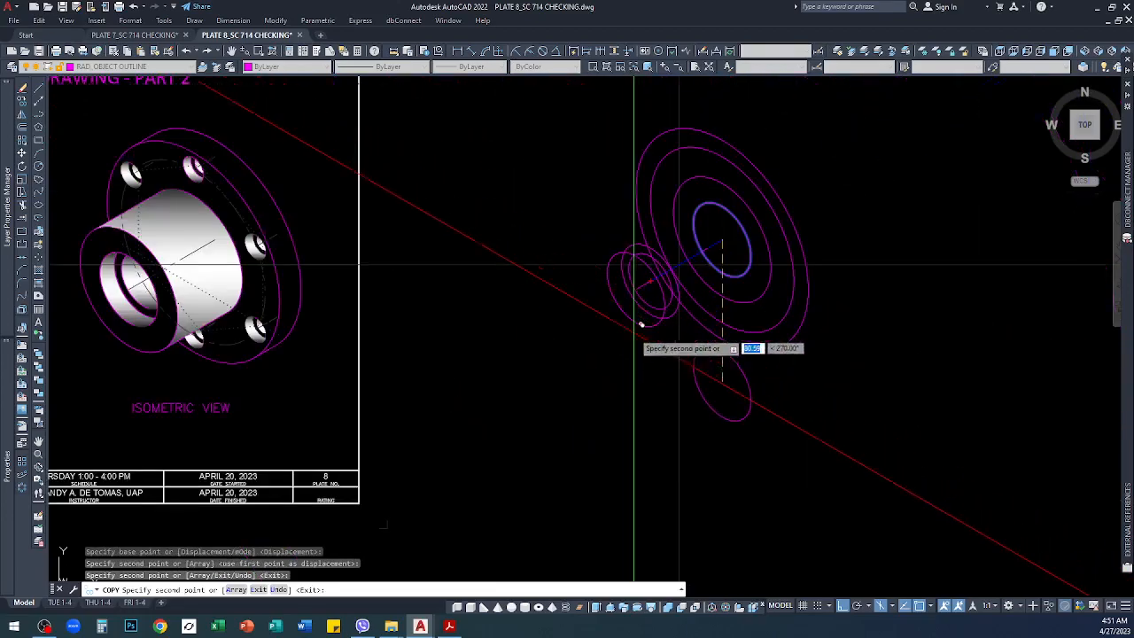
pyautogui.press('Return')
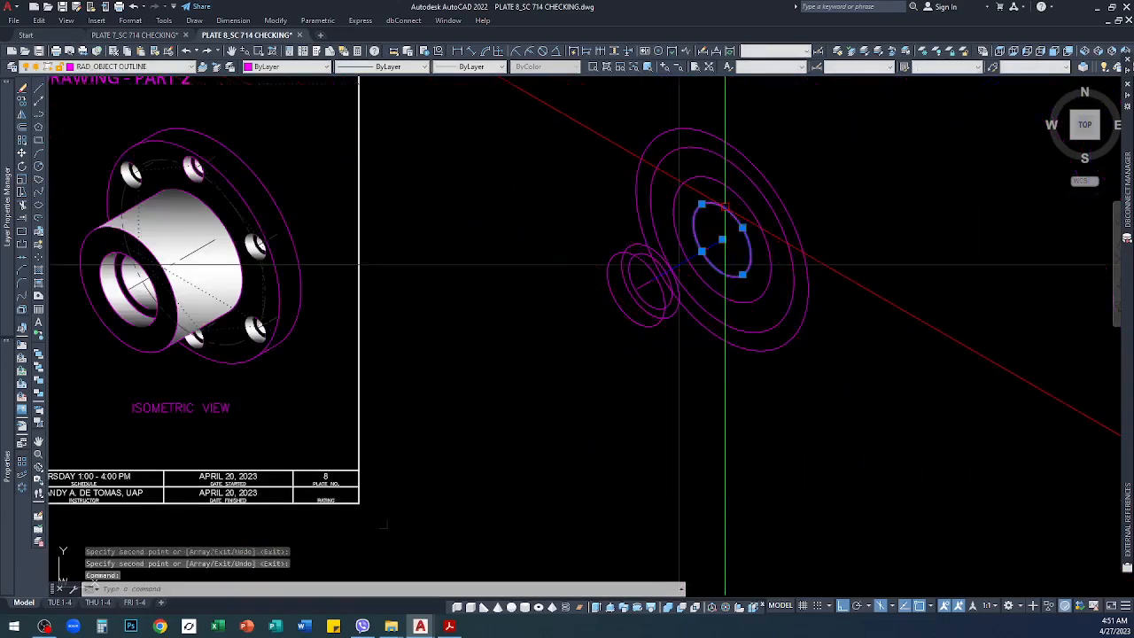
pyautogui.press('Delete')
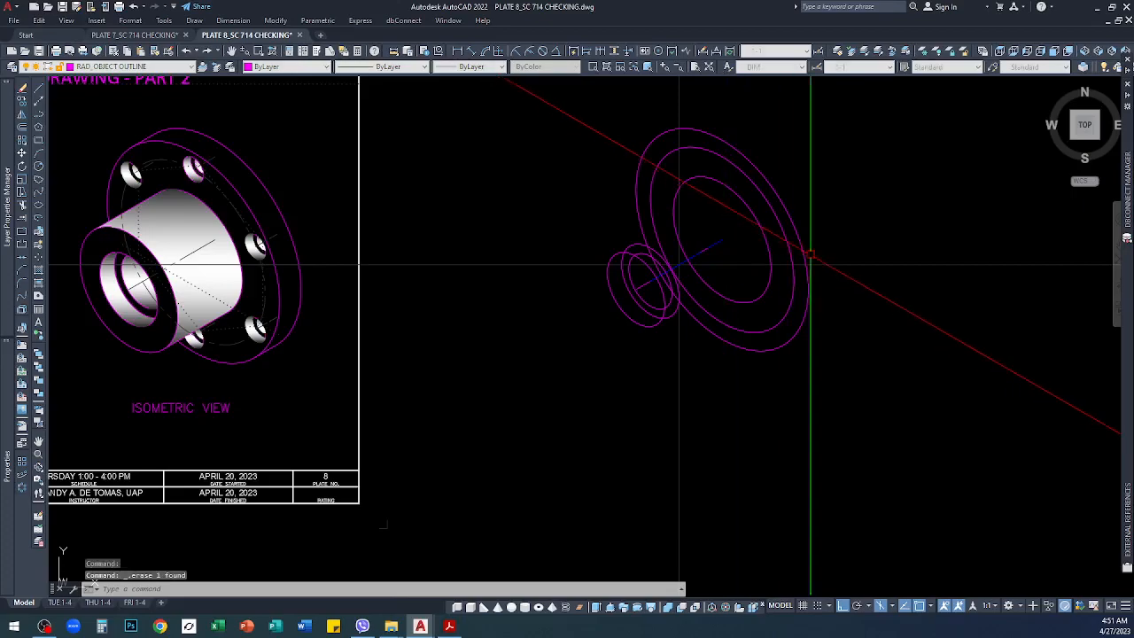
# Step: Examine the front and rear edges of the hub in the reference isometric view and compare them with the isocircles on the axis
pyautogui.scroll(3, 617, 212)
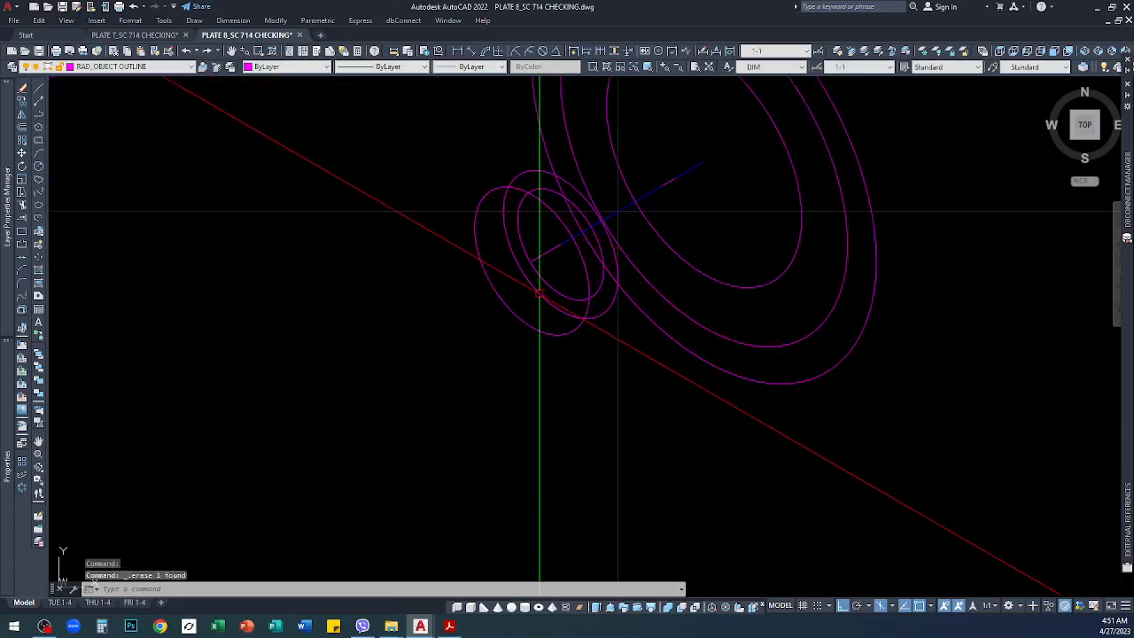
pyautogui.scroll(-5, 617, 211)
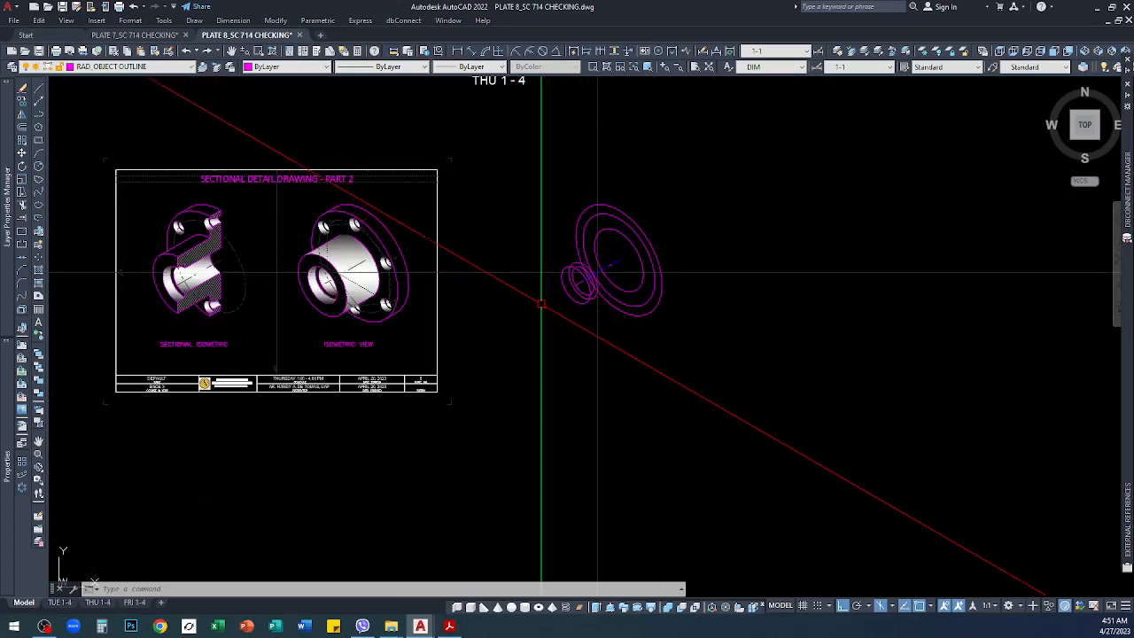
pyautogui.scroll(3, 540, 301)
pyautogui.scroll(-4, 583, 290)
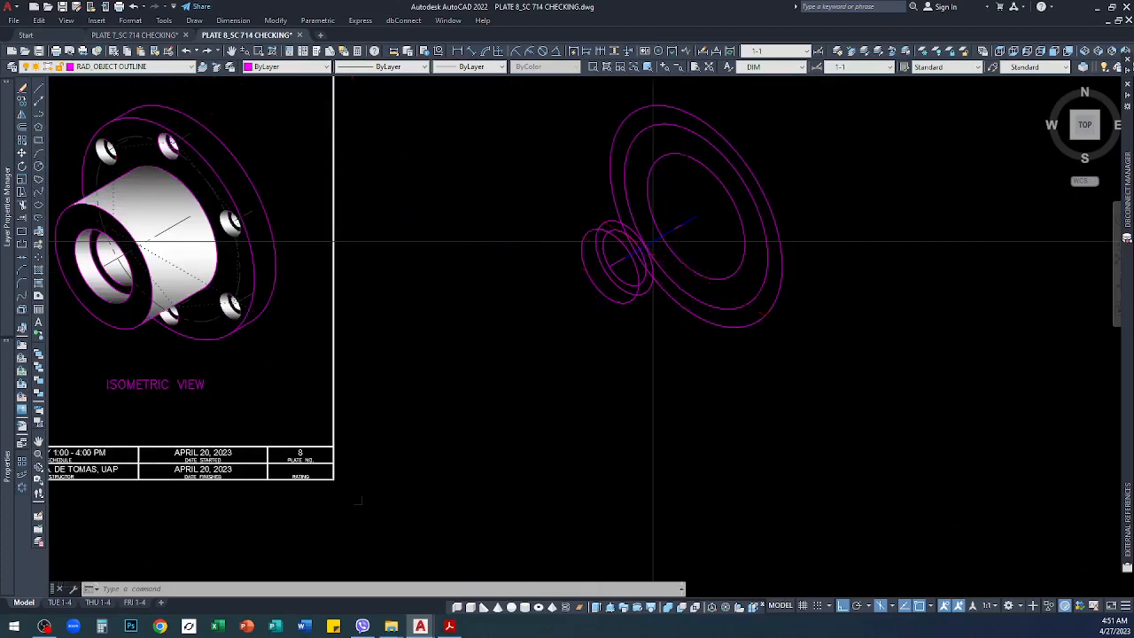
pyautogui.scroll(3, 378, 275)
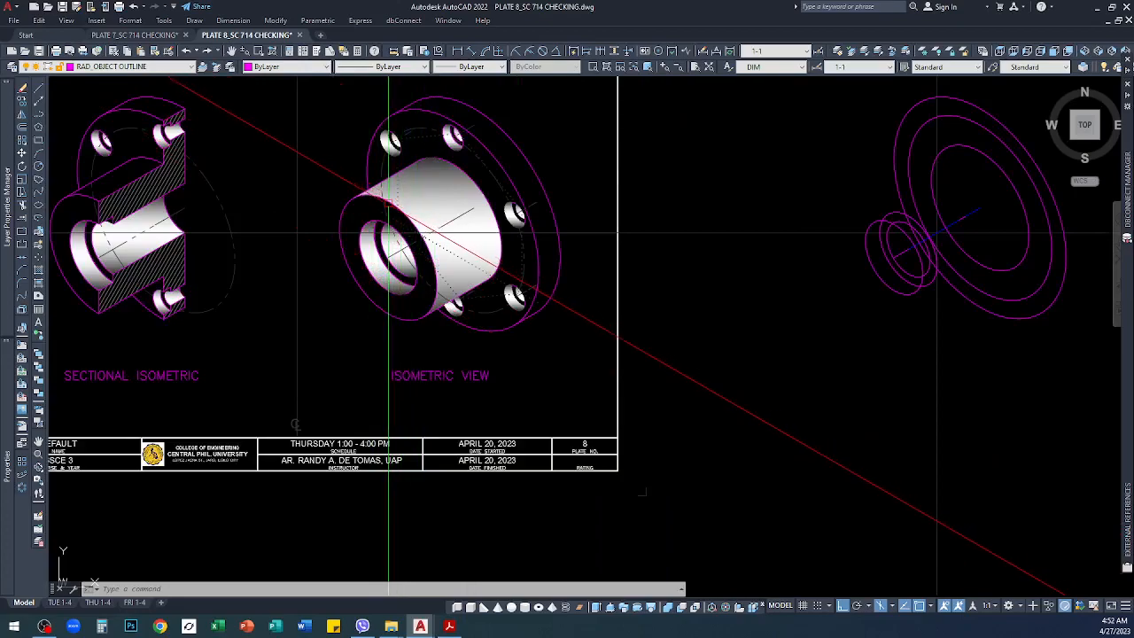
pyautogui.click(342, 252)
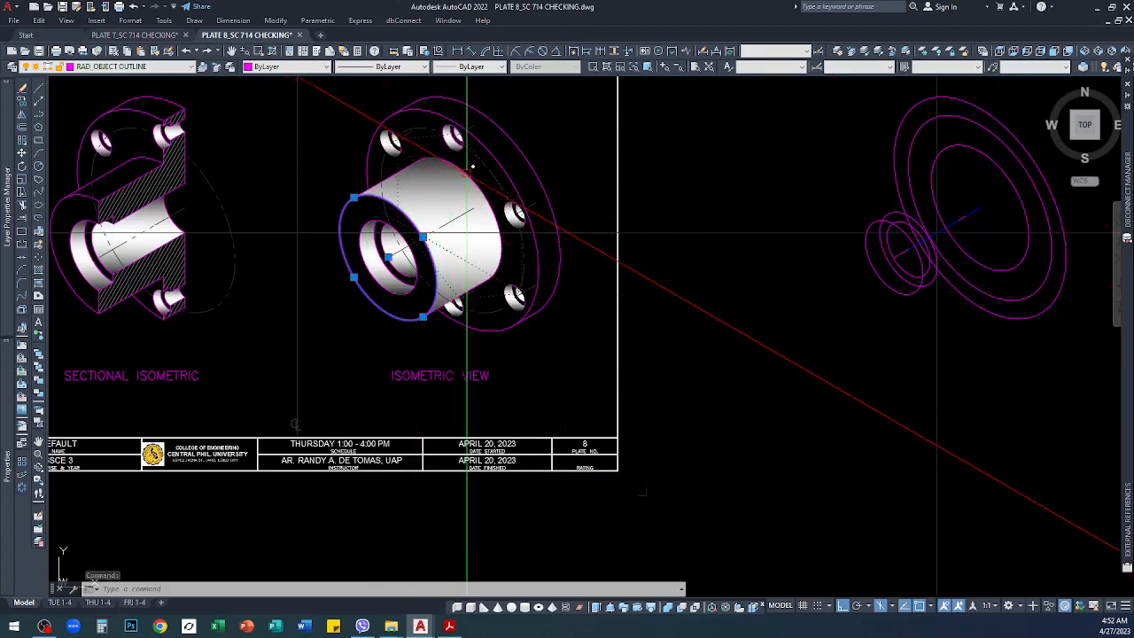
pyautogui.press('Delete')
pyautogui.press('Escape')
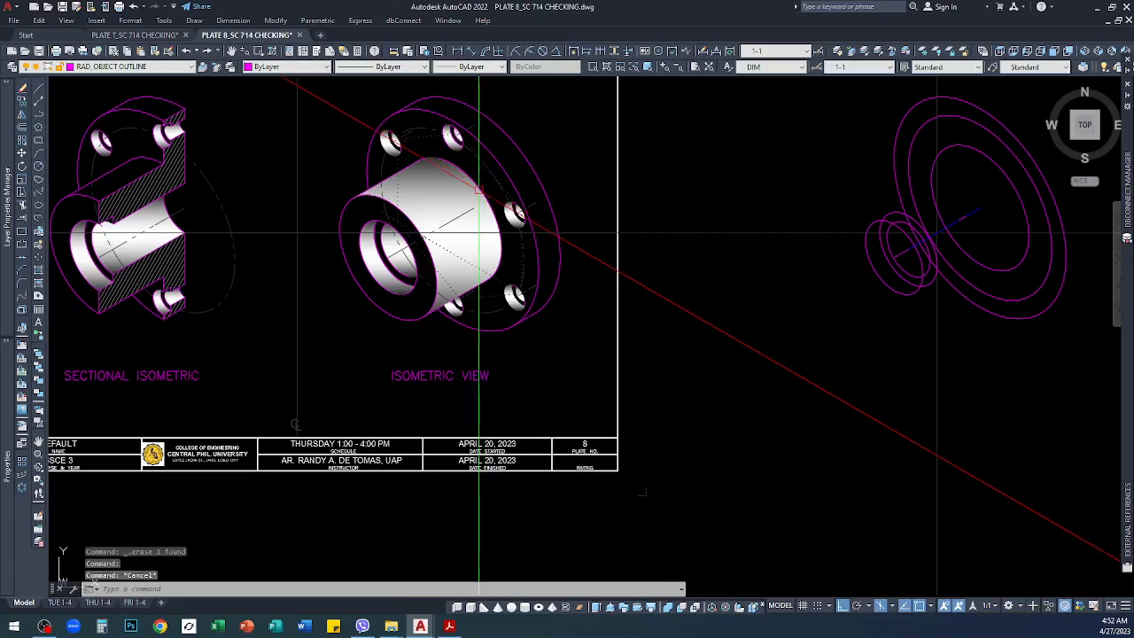
pyautogui.click(479, 188)
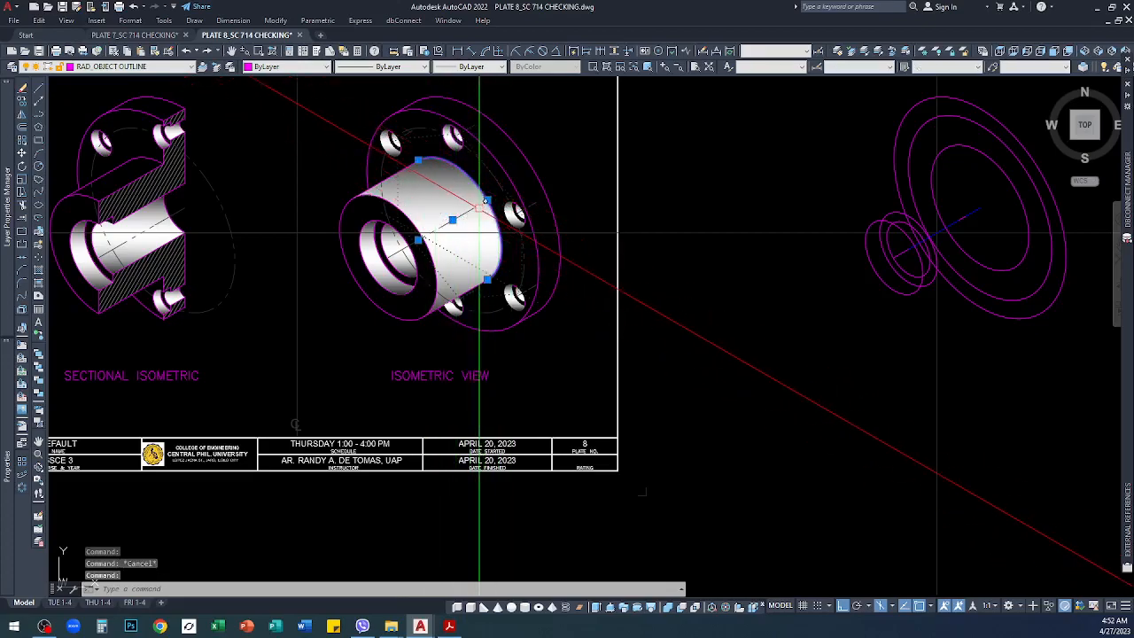
pyautogui.scroll(3, 462, 210)
pyautogui.scroll(1, 478, 221)
pyautogui.press('Escape')
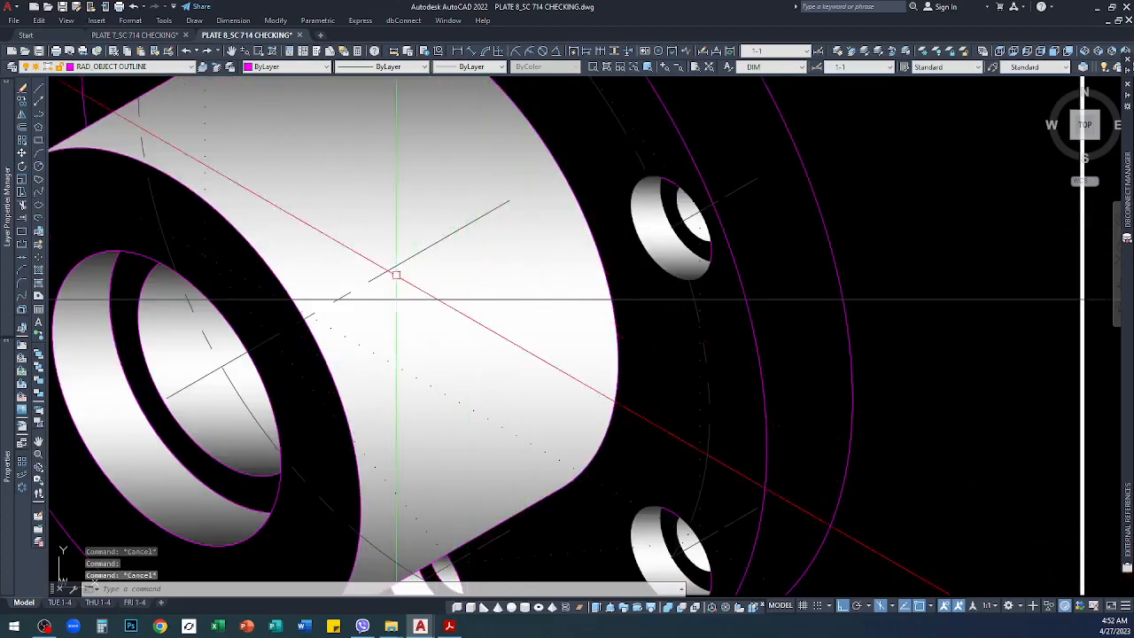
pyautogui.scroll(-6, 526, 279)
pyautogui.scroll(8, 620, 274)
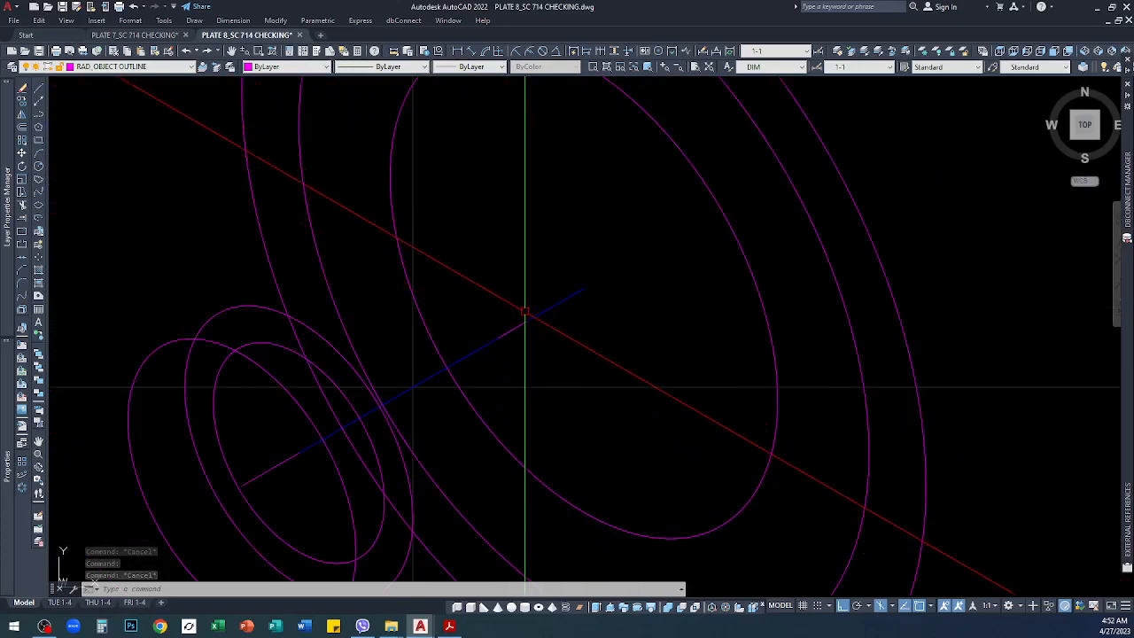
pyautogui.scroll(-10, 412, 387)
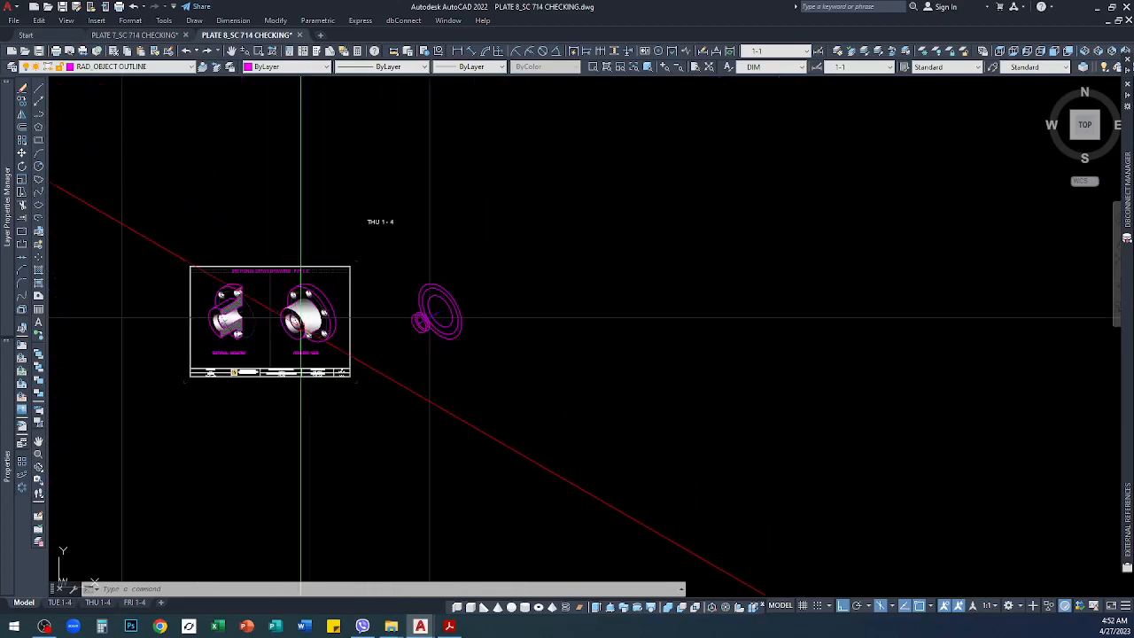
pyautogui.scroll(10, 309, 317)
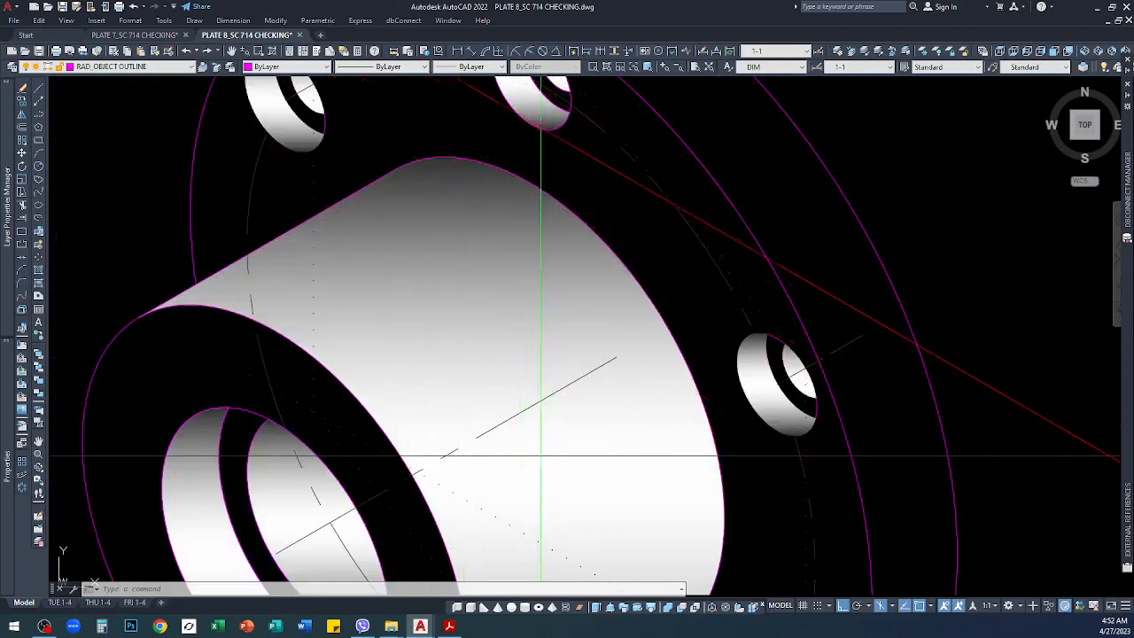
pyautogui.scroll(-10, 537, 456)
pyautogui.scroll(4, 742, 321)
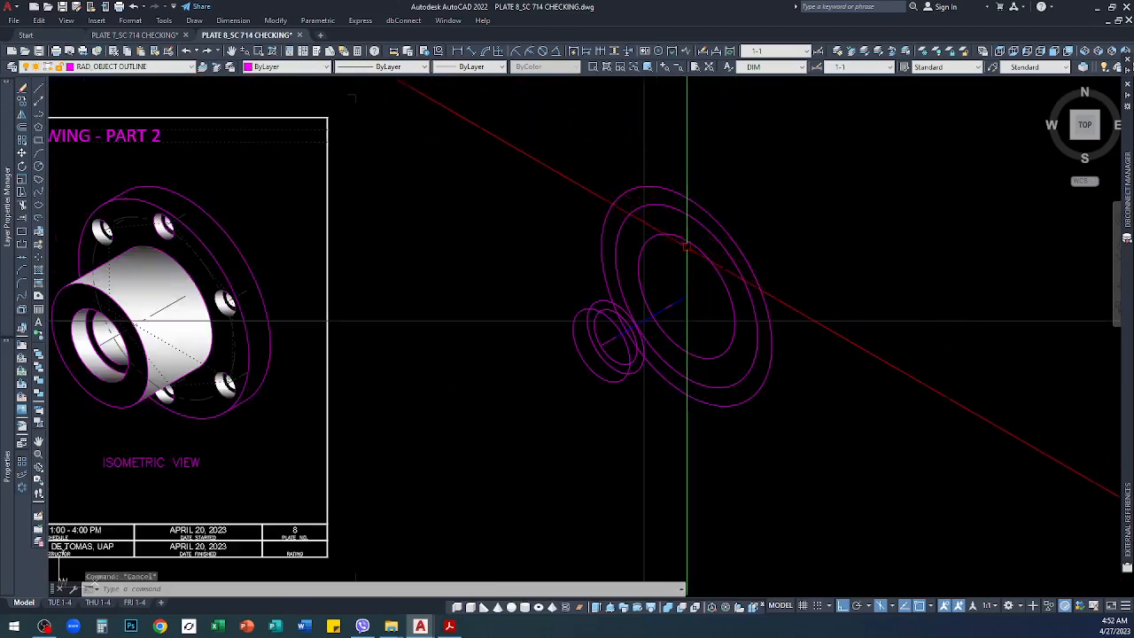
# Step: Move the smallest isocircle at the axis's upper end, the hub outline, down to the lower end of the upper magenta axis segment
pyautogui.scroll(6, 693, 323)
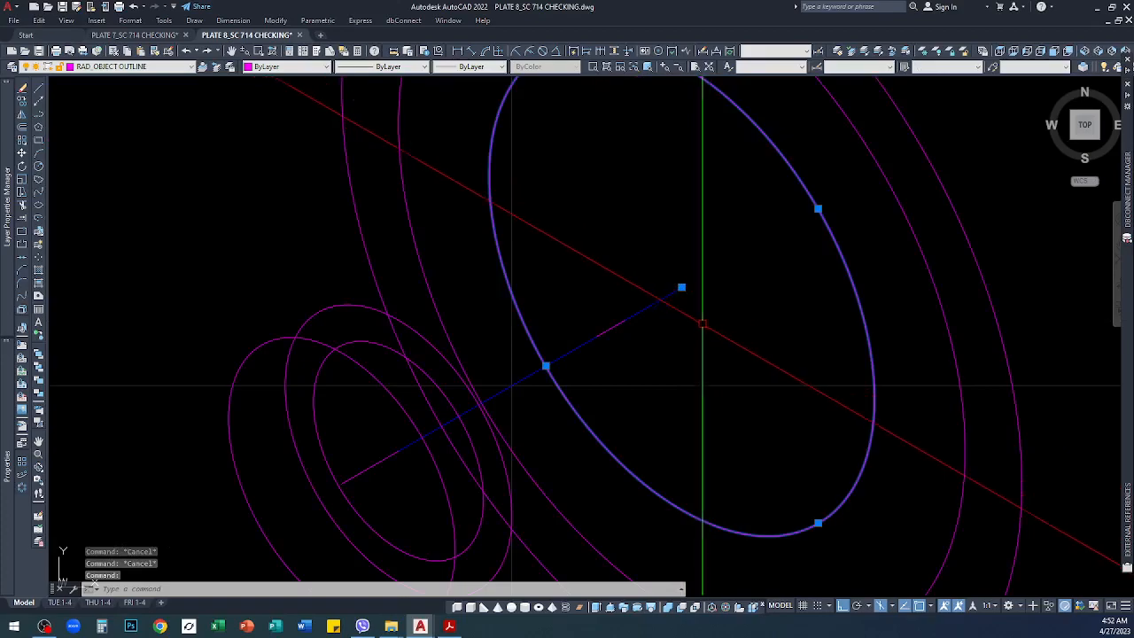
pyautogui.write('m')
pyautogui.press('Return')
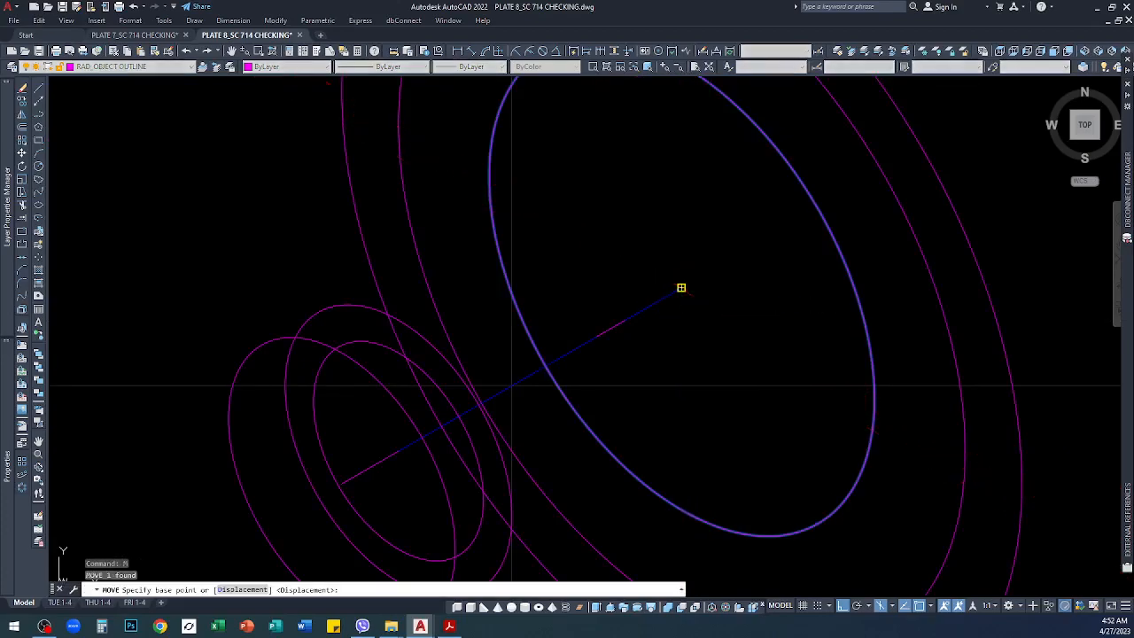
pyautogui.click(681, 287)
pyautogui.click(694, 200)
pyautogui.press('Return')
# Step: Copy the hub isocircle from its centre to the axis's lower end to form the hub's front edge
pyautogui.click(693, 200)
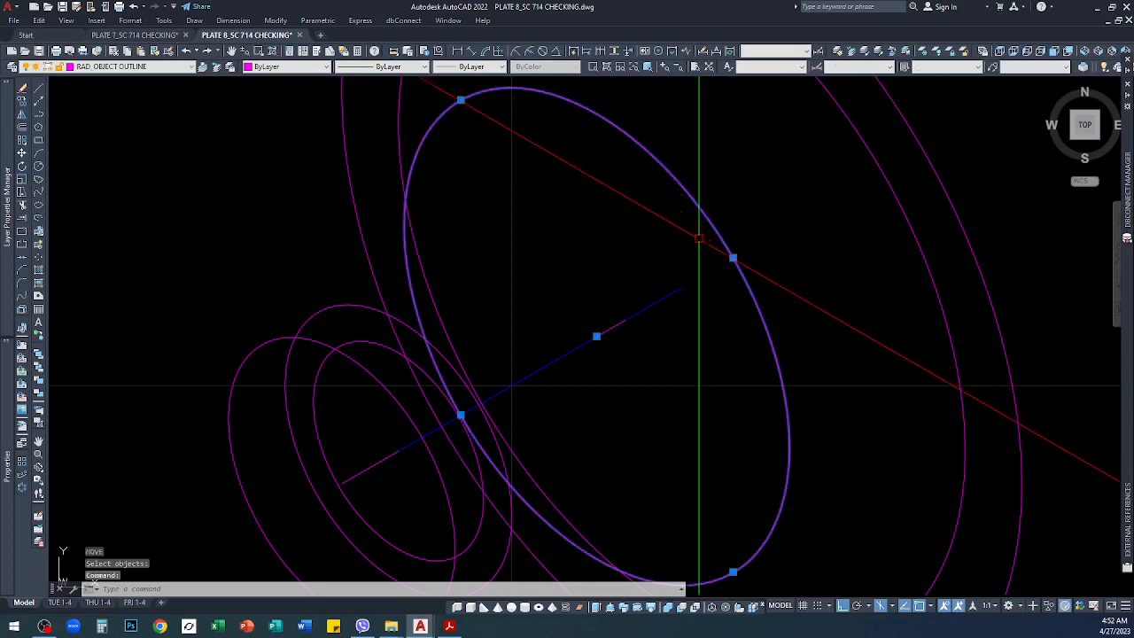
pyautogui.press('Return')
pyautogui.click(597, 334)
pyautogui.scroll(-2, 600, 341)
pyautogui.scroll(5, 506, 410)
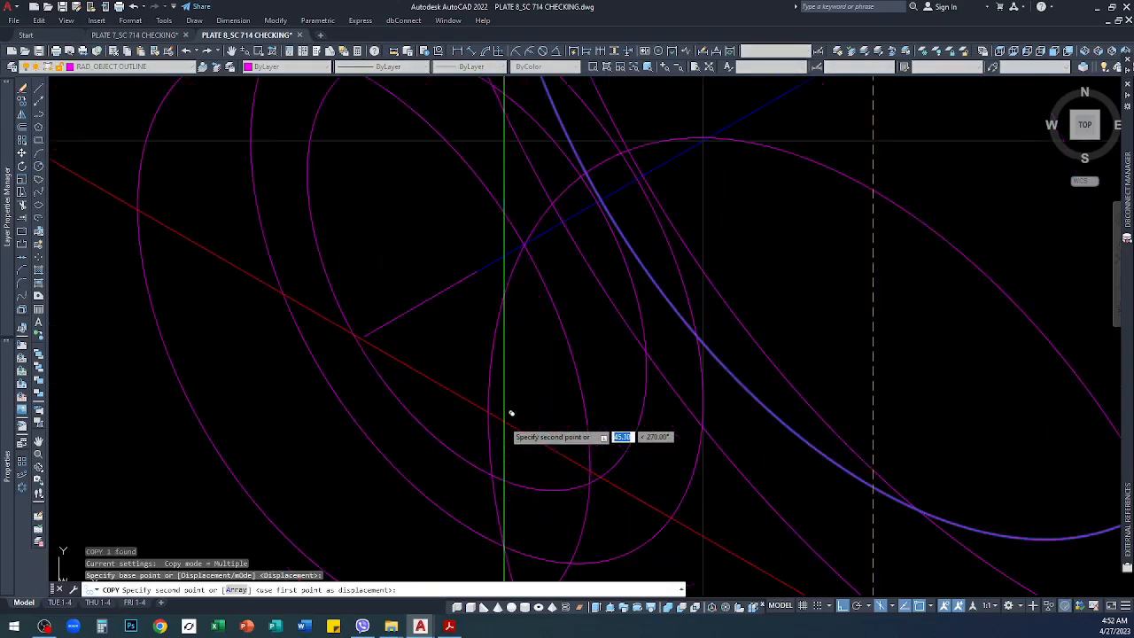
pyautogui.scroll(3, 381, 342)
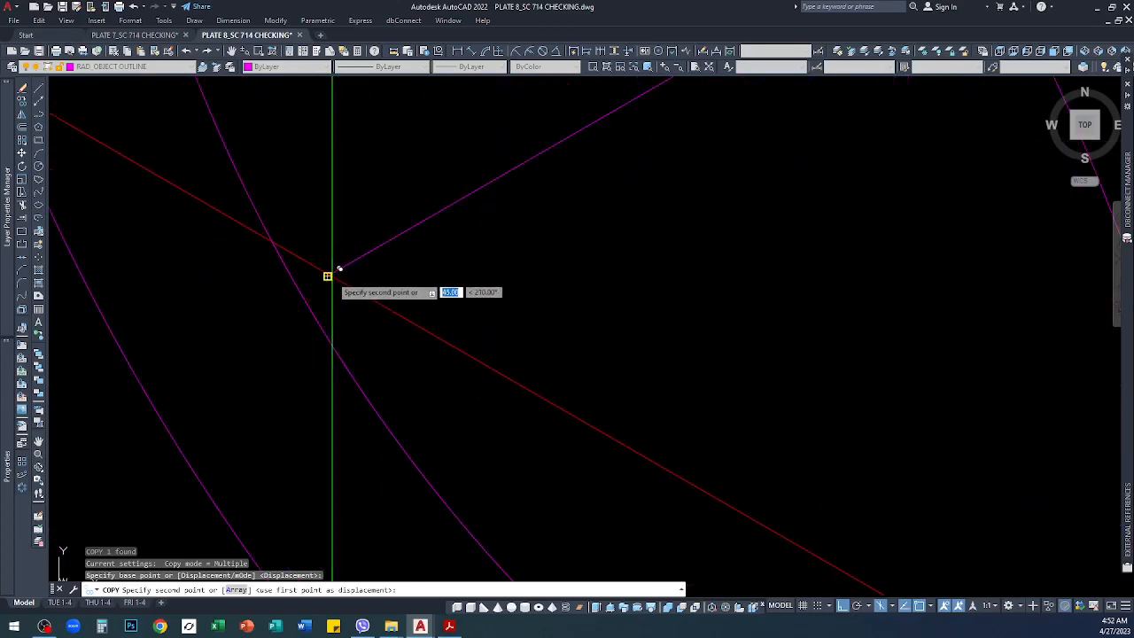
pyautogui.click(329, 273)
pyautogui.scroll(-6, 443, 316)
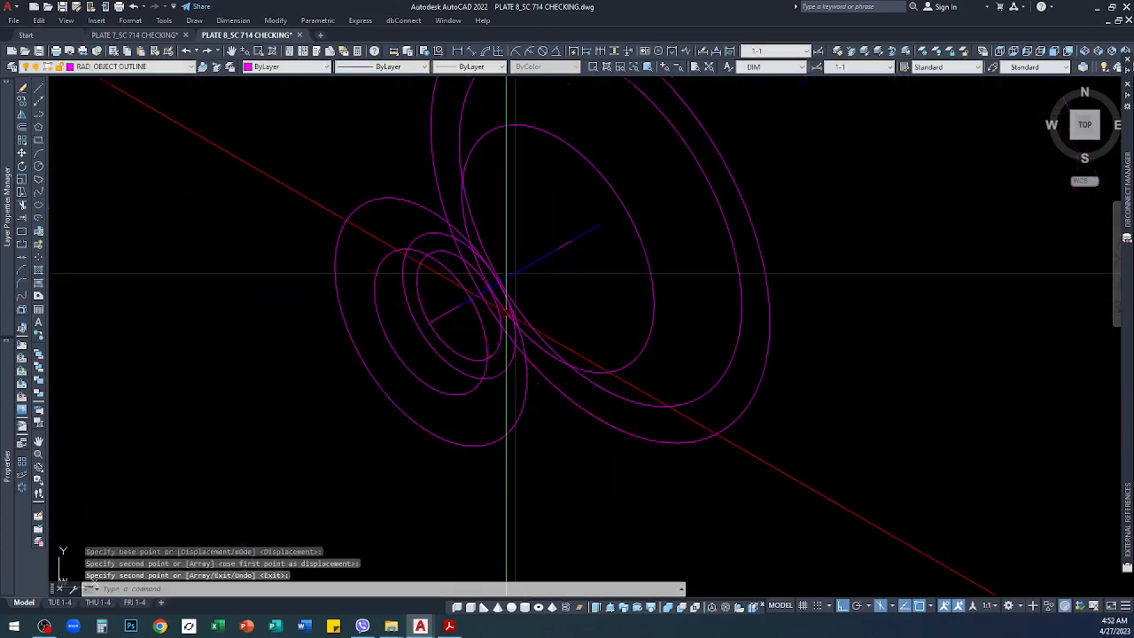
pyautogui.press('Return')
# Step: Draw two edge lines parallel to the axis joining the hub's rear isocircle to its front isocircle on opposite sides
pyautogui.scroll(3, 576, 280)
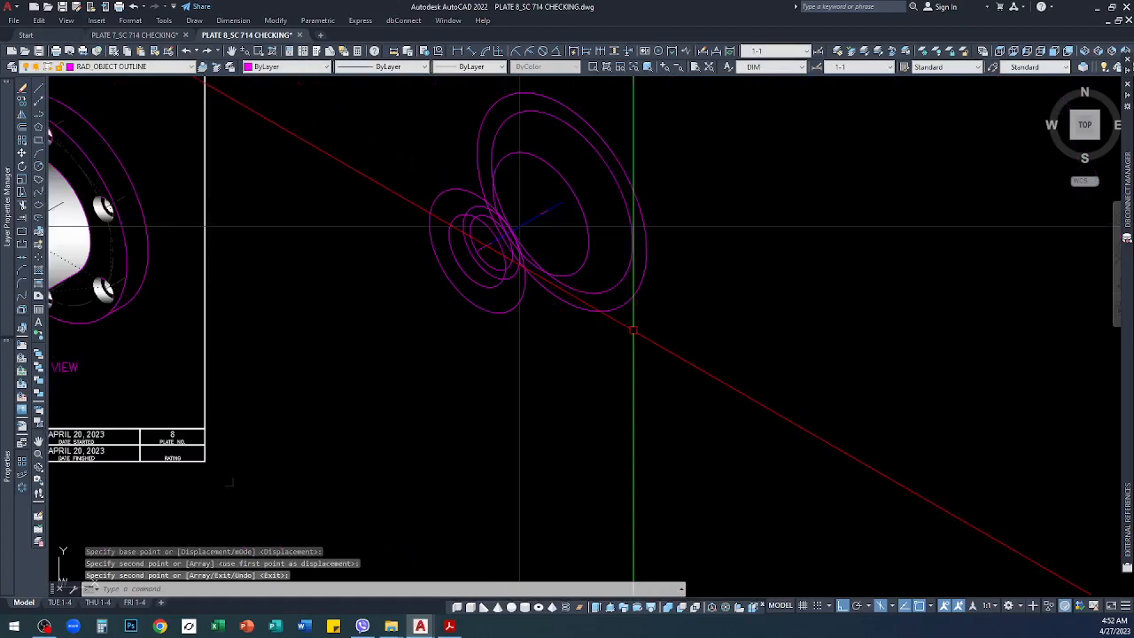
pyautogui.scroll(3, 493, 144)
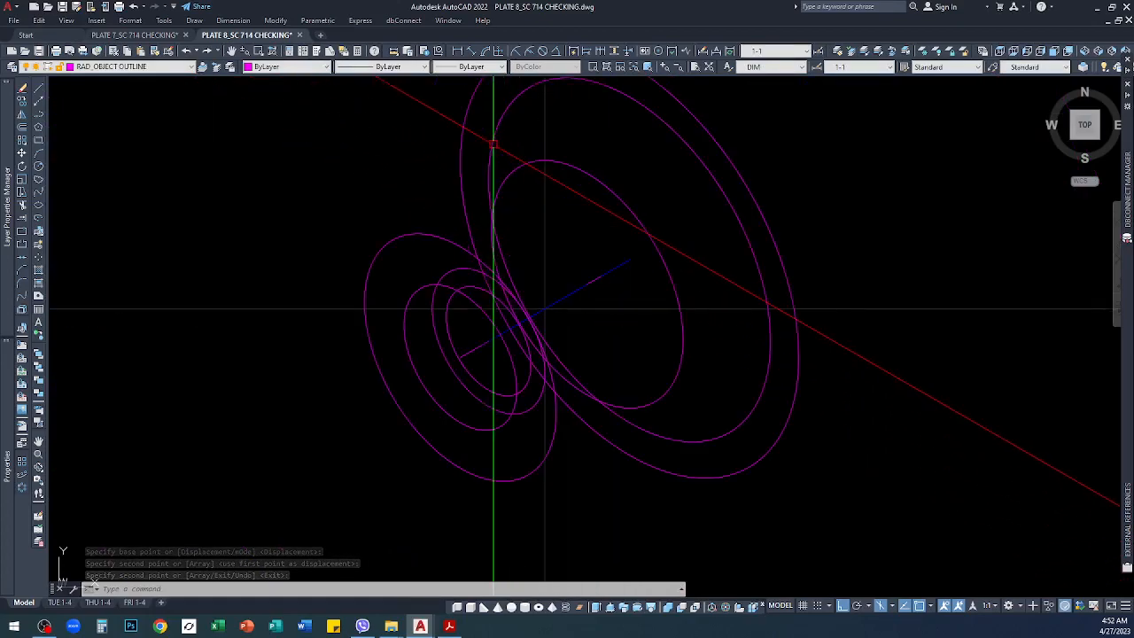
pyautogui.write('l')
pyautogui.press('Return')
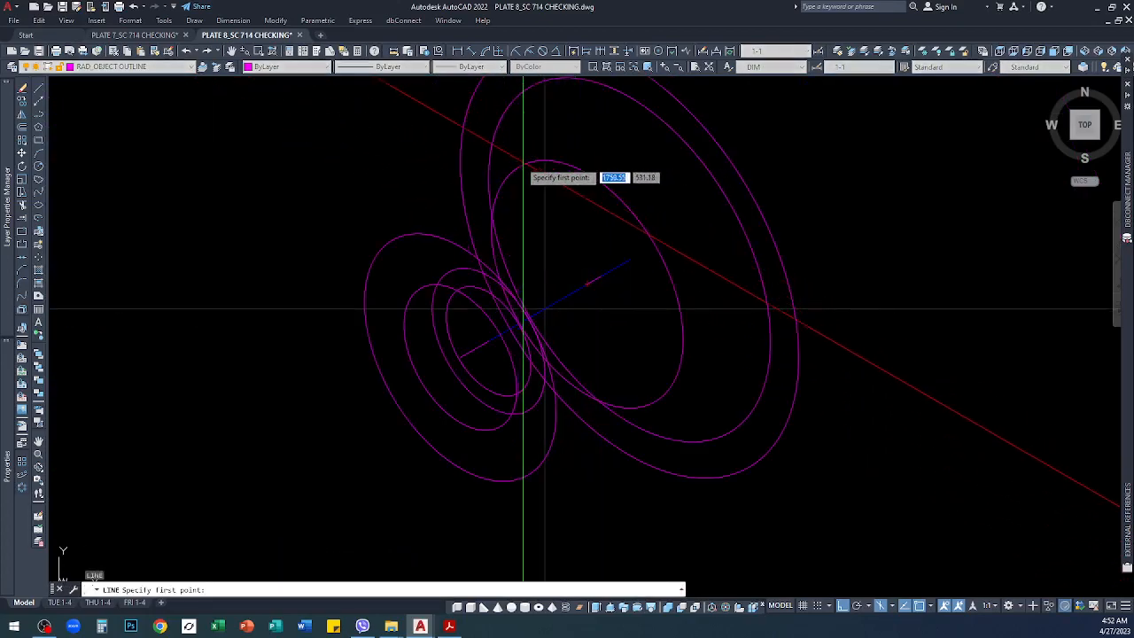
pyautogui.click(519, 166)
pyautogui.click(395, 237)
pyautogui.press('Return')
pyautogui.press('Return')
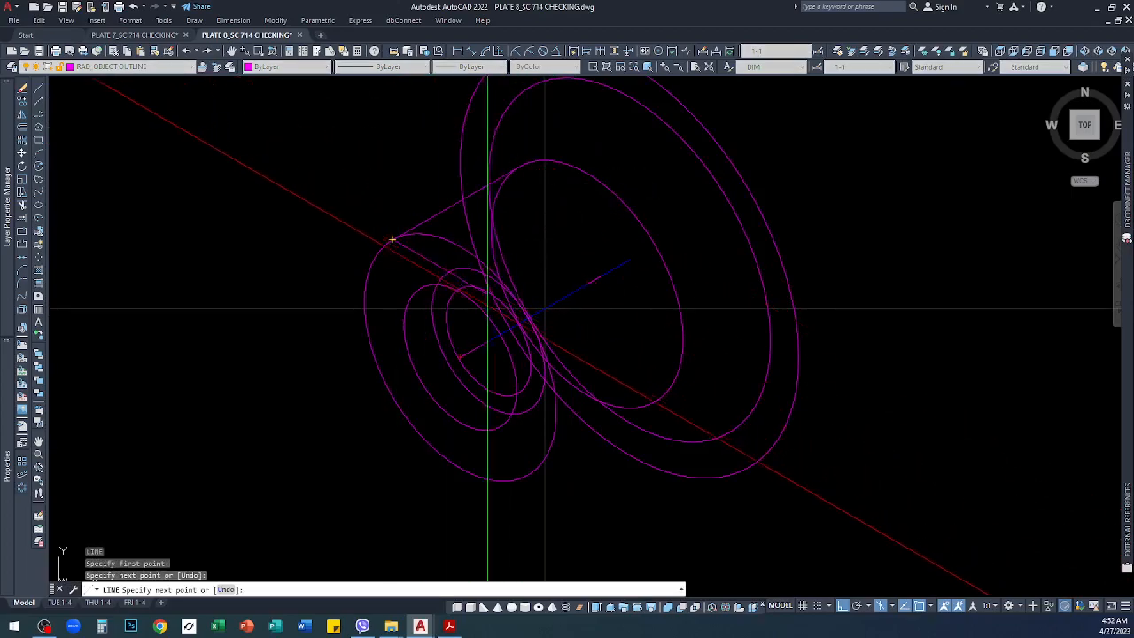
pyautogui.click(655, 401)
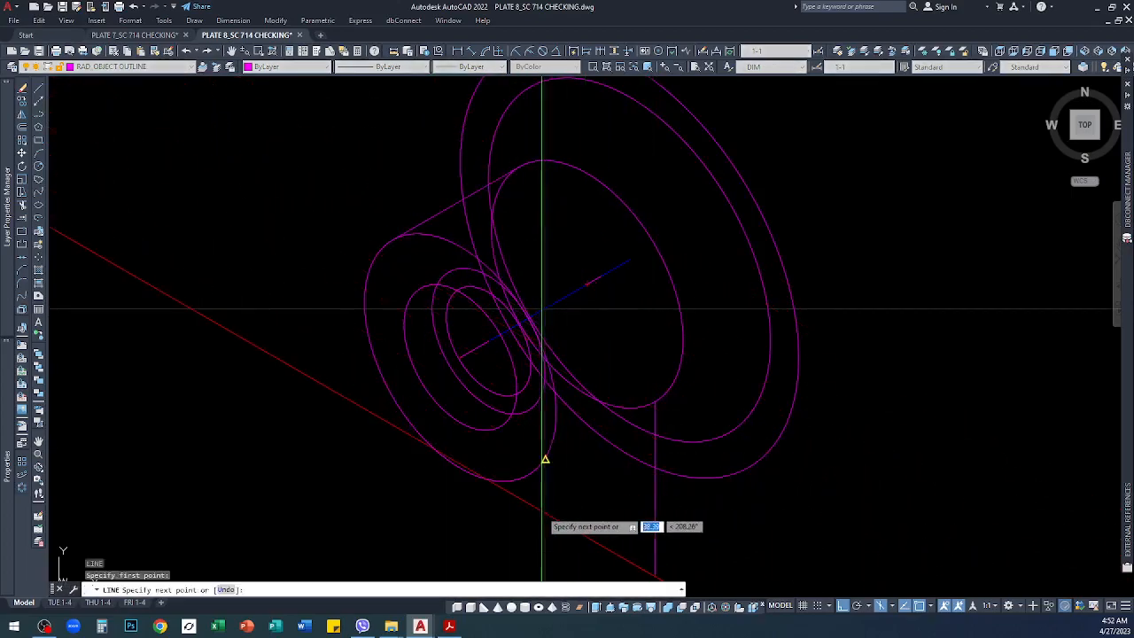
pyautogui.click(527, 474)
pyautogui.press('Return')
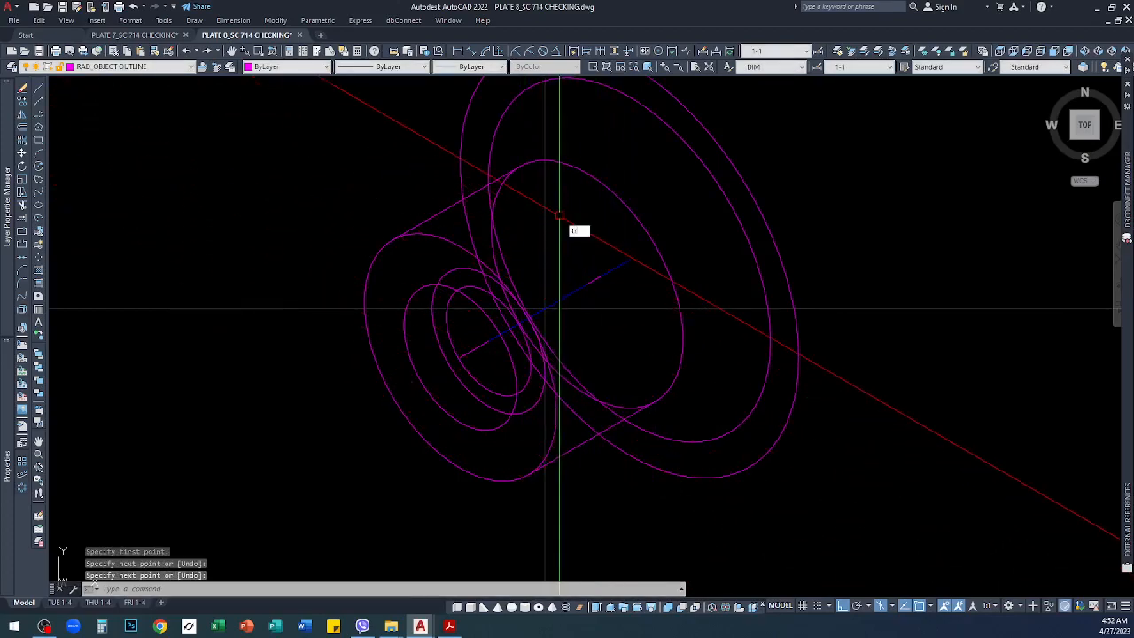
# Step: Trim the hidden arc of the hub's rear isocircle, using the two hub edge lines as cutting edges
pyautogui.write('tr')
pyautogui.press('Return')
pyautogui.click(454, 208)
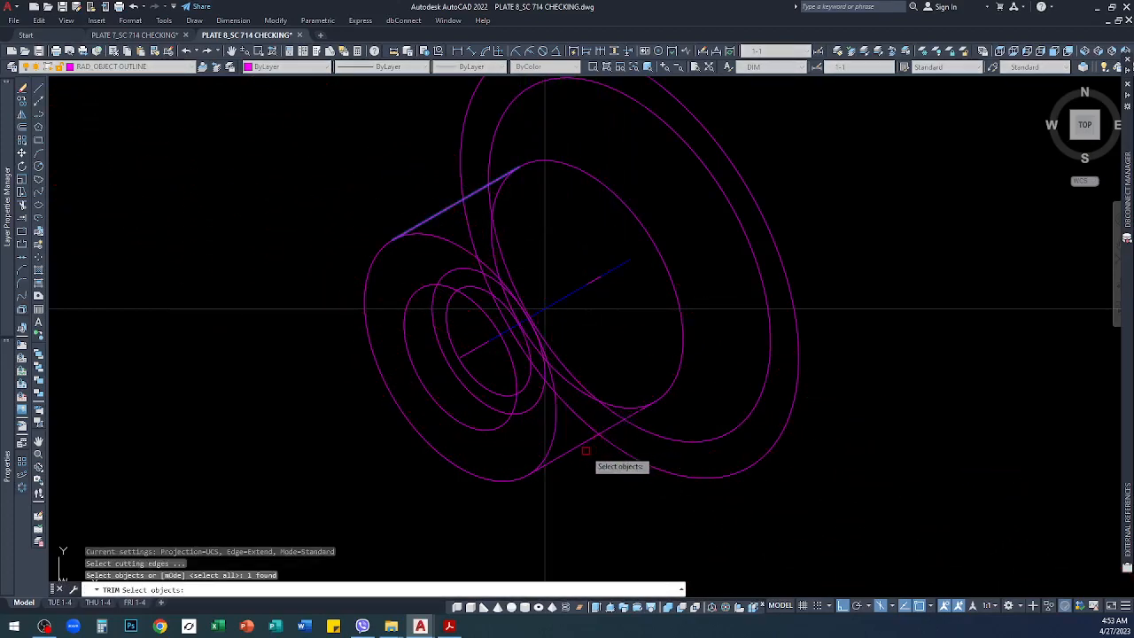
pyautogui.press('Return')
pyautogui.click(627, 404)
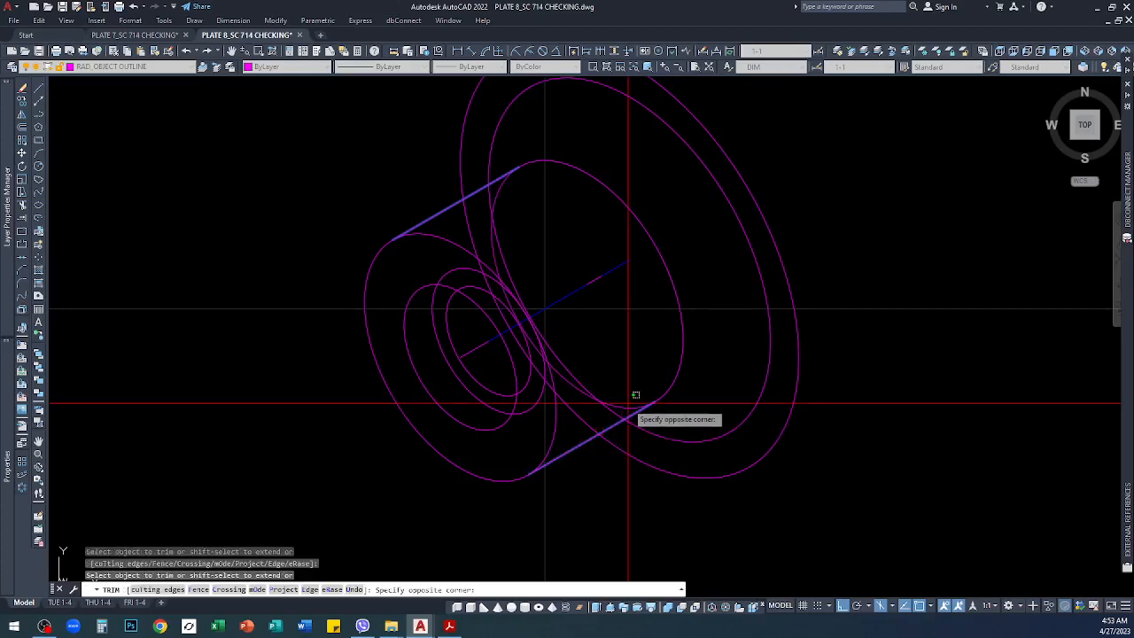
pyautogui.click(620, 410)
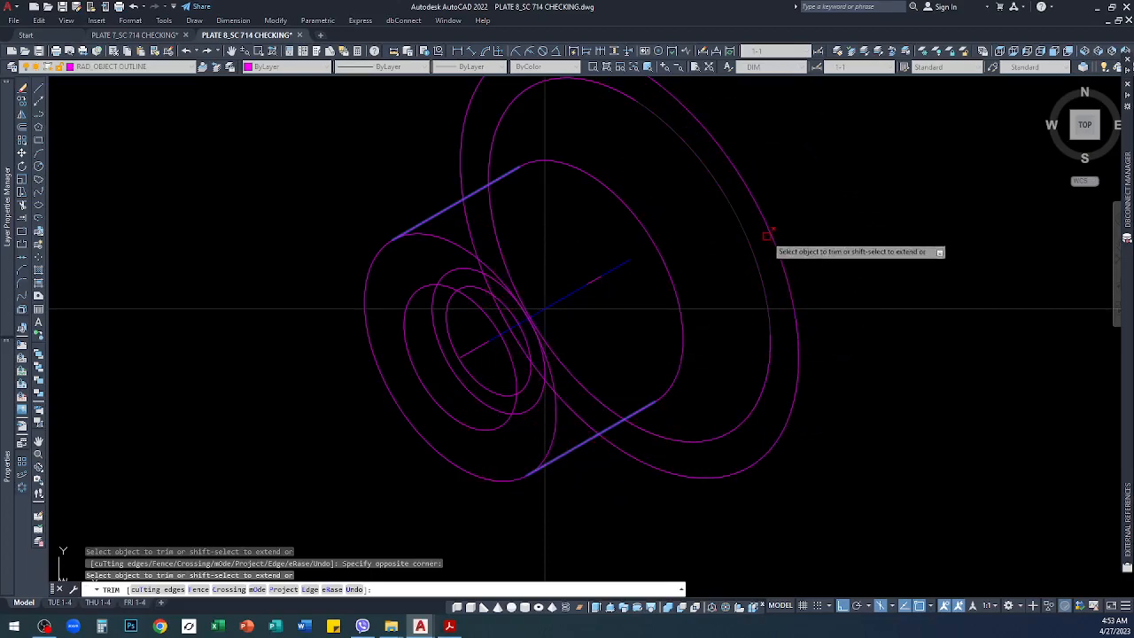
pyautogui.press('space')
# Step: Assign the PHANTOM2 linetype and the RAD_CONSTRUCTION LINES layer to the bolt-circle isocircle just inside the flange's outer rim
pyautogui.scroll(-3, 212, 349)
pyautogui.scroll(3, 434, 219)
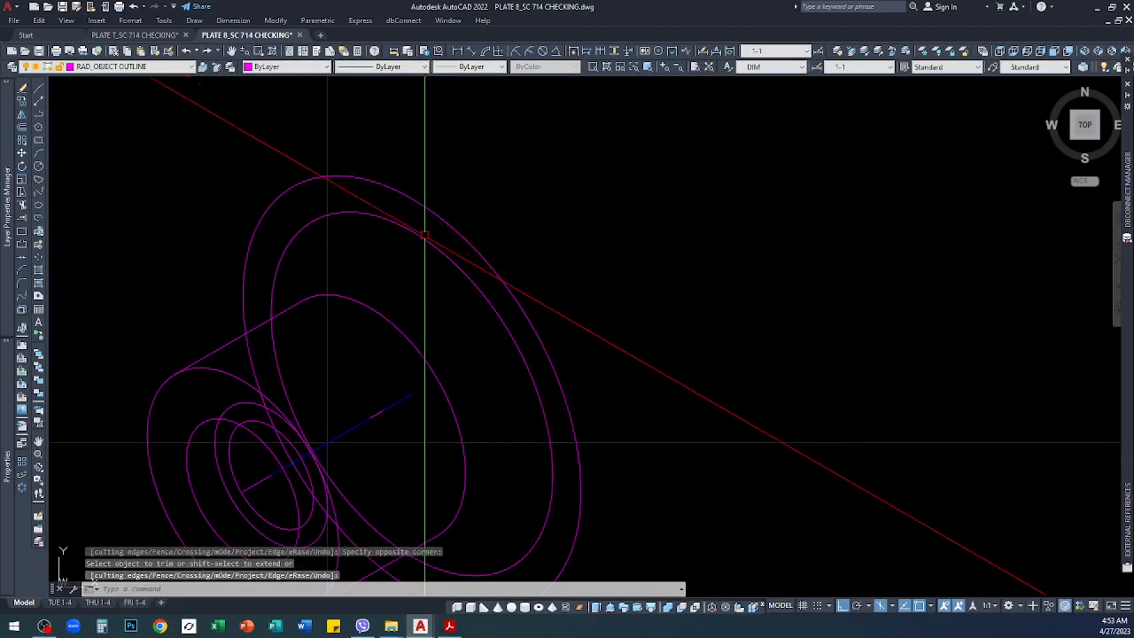
pyautogui.click(423, 236)
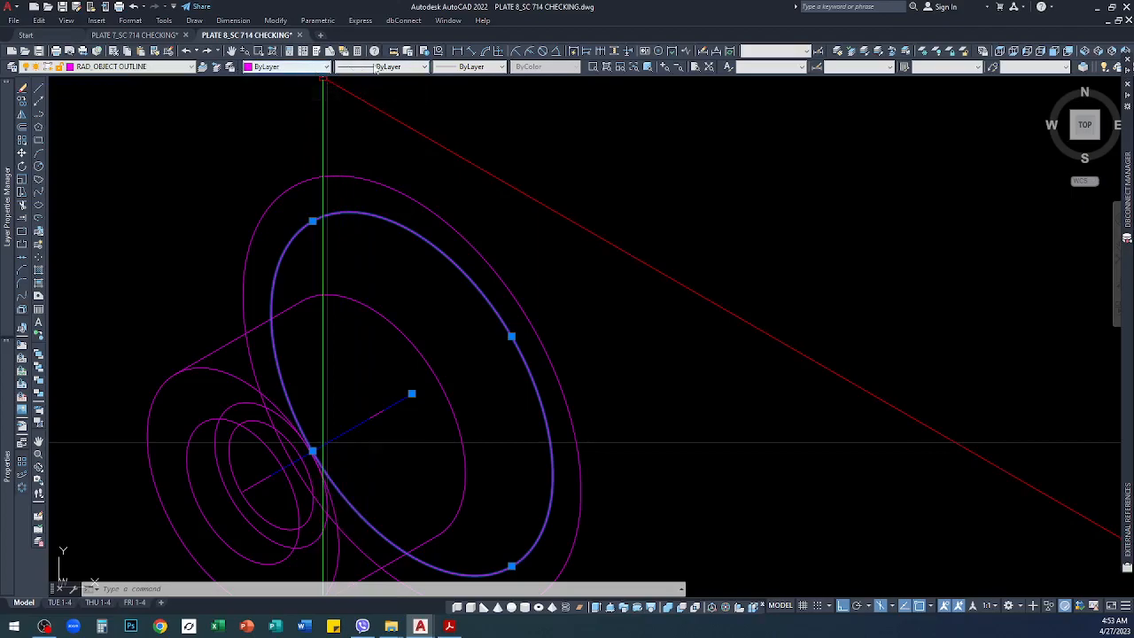
pyautogui.click(380, 67)
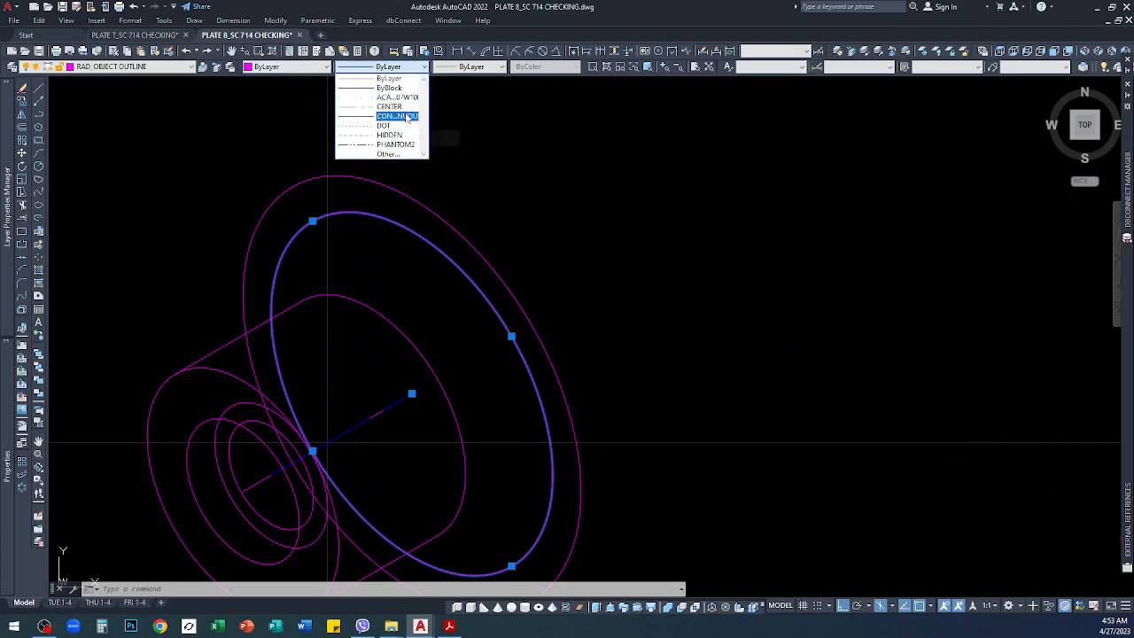
pyautogui.click(403, 146)
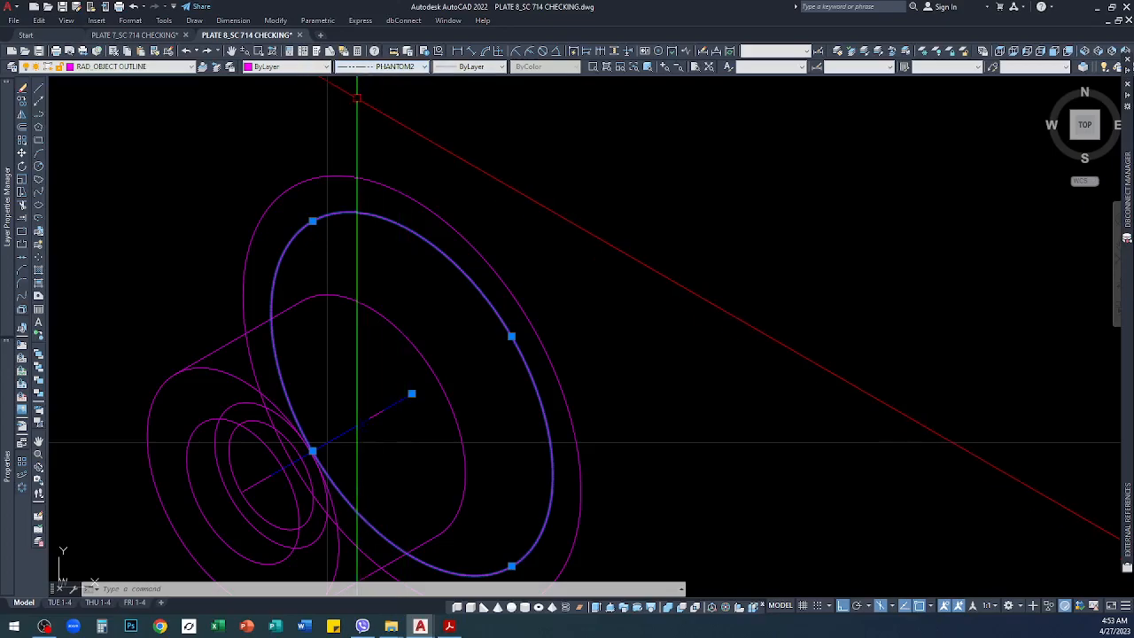
pyautogui.click(187, 72)
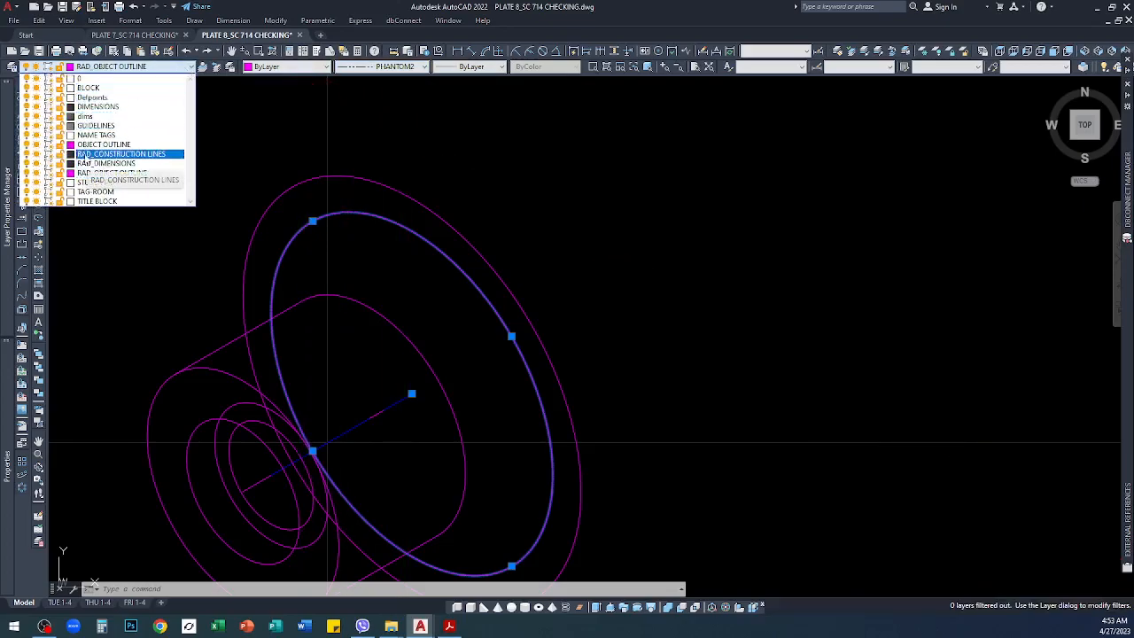
pyautogui.click(84, 155)
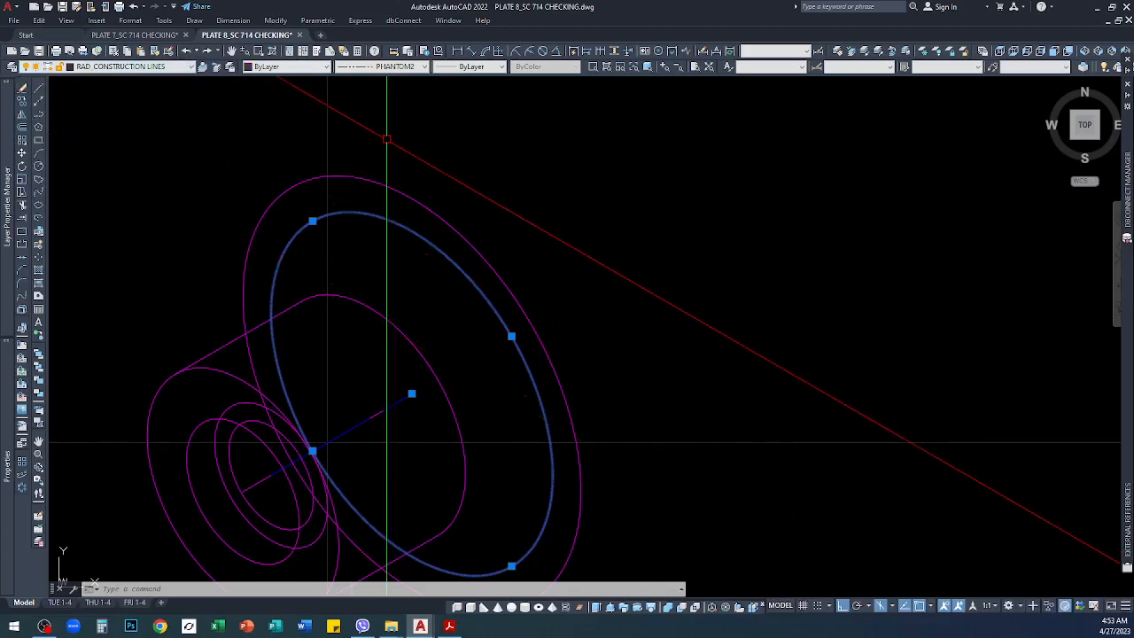
pyautogui.press('Escape')
pyautogui.press('Escape')
# Step: Examine how the phantom linetype displays along the bolt-circle isocircle
pyautogui.scroll(8, 387, 245)
pyautogui.scroll(-6, 403, 243)
pyautogui.scroll(3, 444, 197)
pyautogui.click(455, 167)
pyautogui.click(360, 235)
pyautogui.press('Escape')
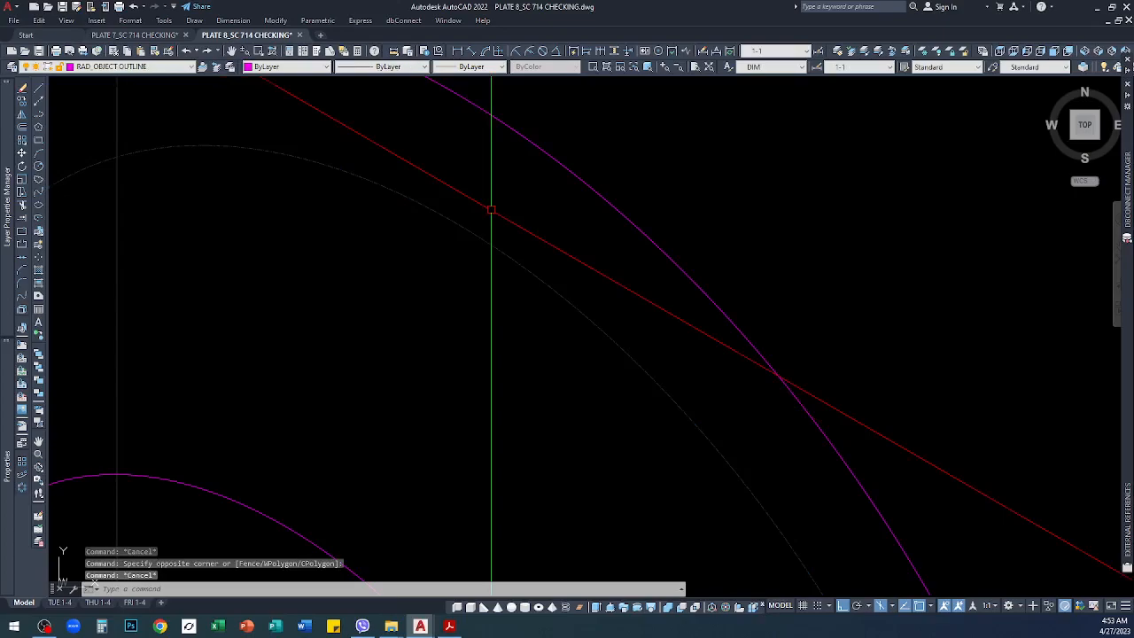
pyautogui.click(490, 209)
pyautogui.click(433, 251)
pyautogui.scroll(-7, 547, 227)
pyautogui.press('Escape')
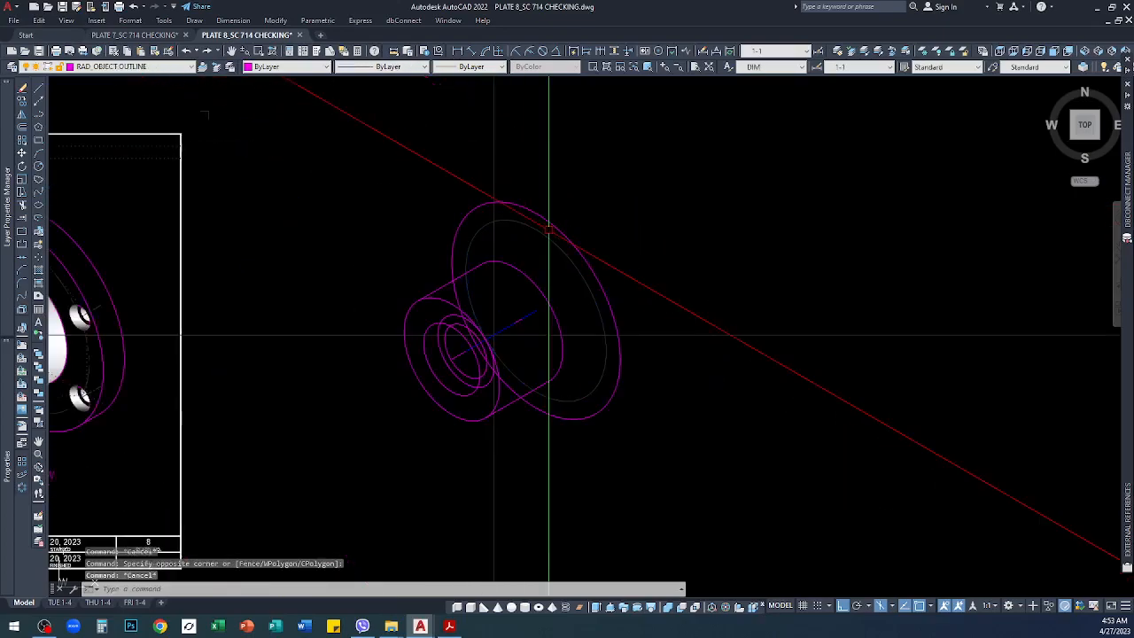
# Step: List the properties of the phantom-line bolt circle in the reference isometric view to check its linetype scale
pyautogui.scroll(-5, 467, 253)
pyautogui.scroll(12, 411, 276)
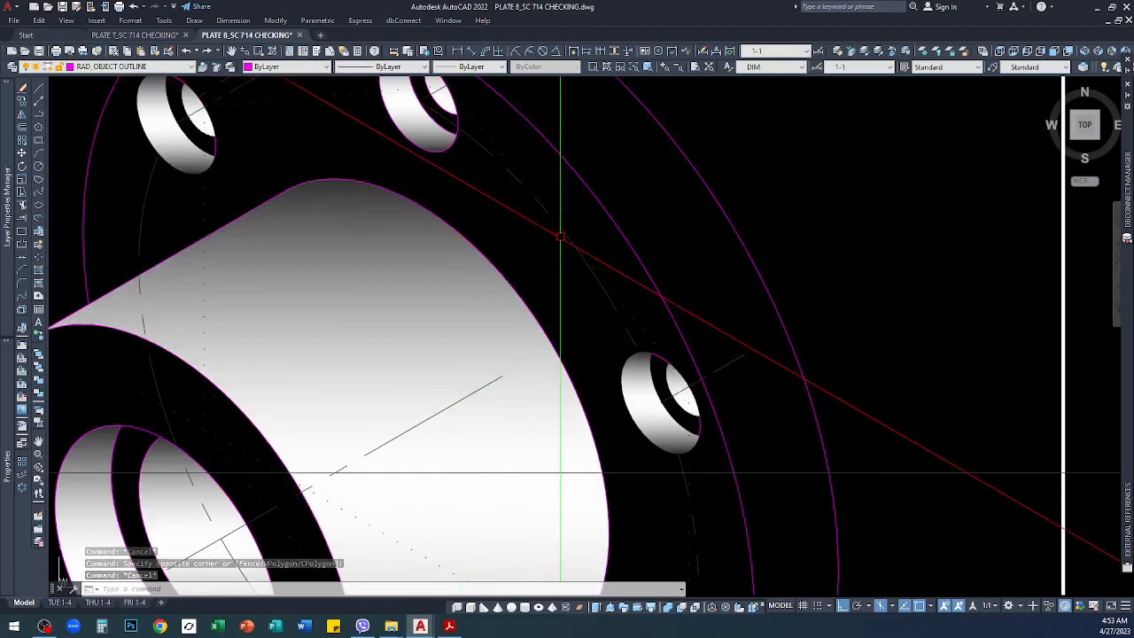
pyautogui.write('li')
pyautogui.press('Return')
pyautogui.click(556, 221)
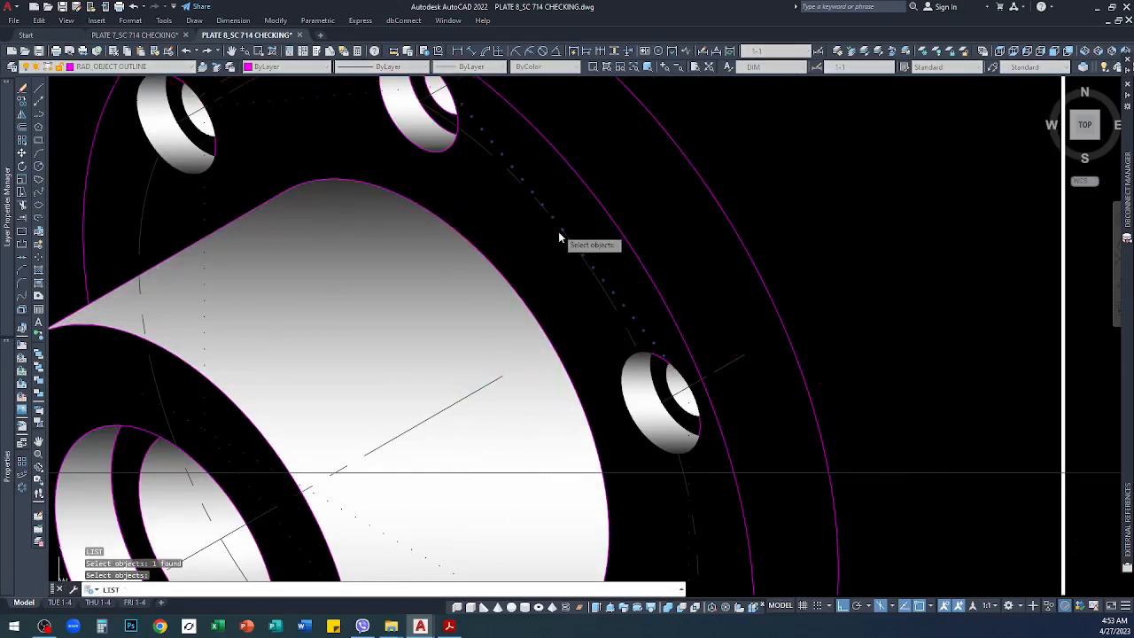
pyautogui.press('Return')
pyautogui.press('Escape')
pyautogui.press('Return')
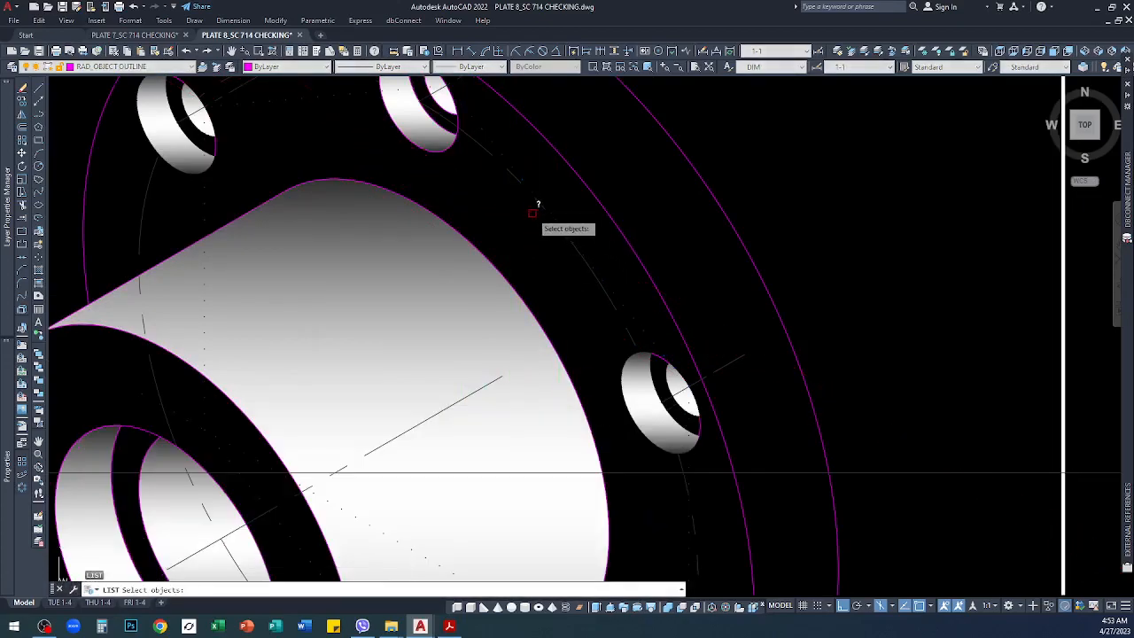
pyautogui.scroll(3, 474, 170)
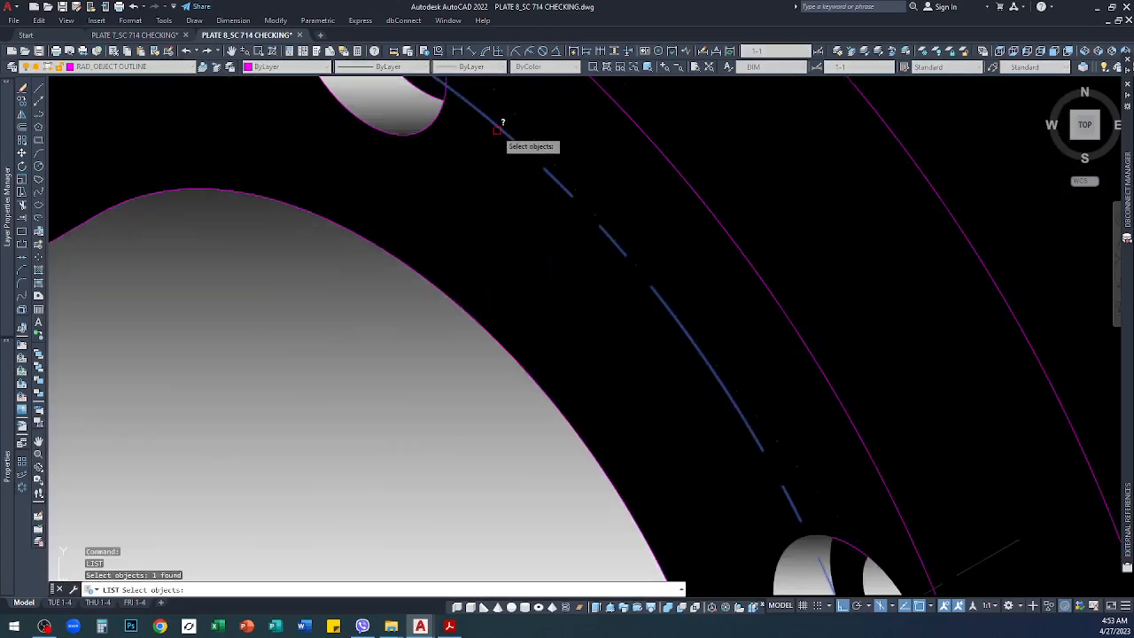
pyautogui.press('Return')
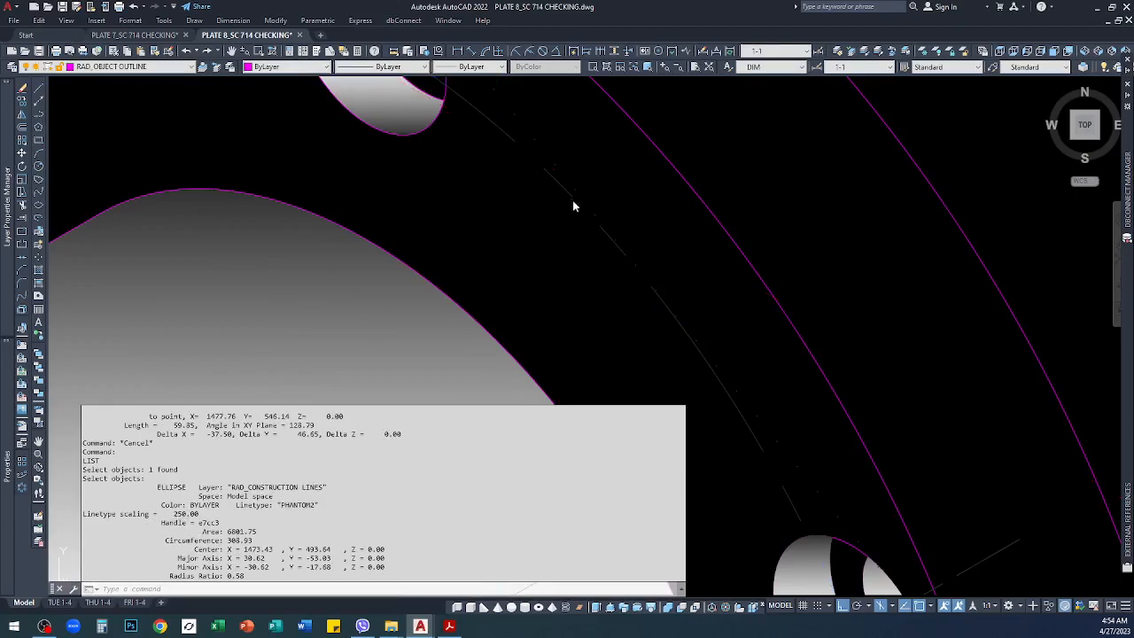
# Step: Set the linetype scale of the new bolt-circle isocircle to 250
pyautogui.scroll(-8, 558, 248)
pyautogui.scroll(-3, 533, 252)
pyautogui.scroll(9, 783, 245)
pyautogui.click(654, 271)
pyautogui.click(598, 300)
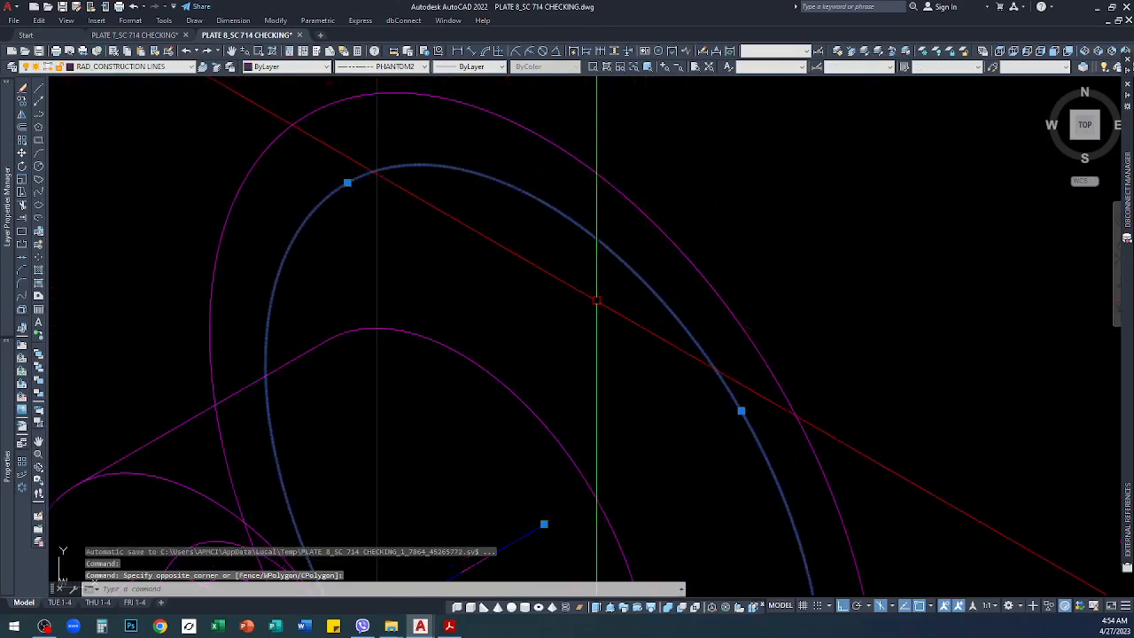
pyautogui.click(276, 20)
pyautogui.click(282, 31)
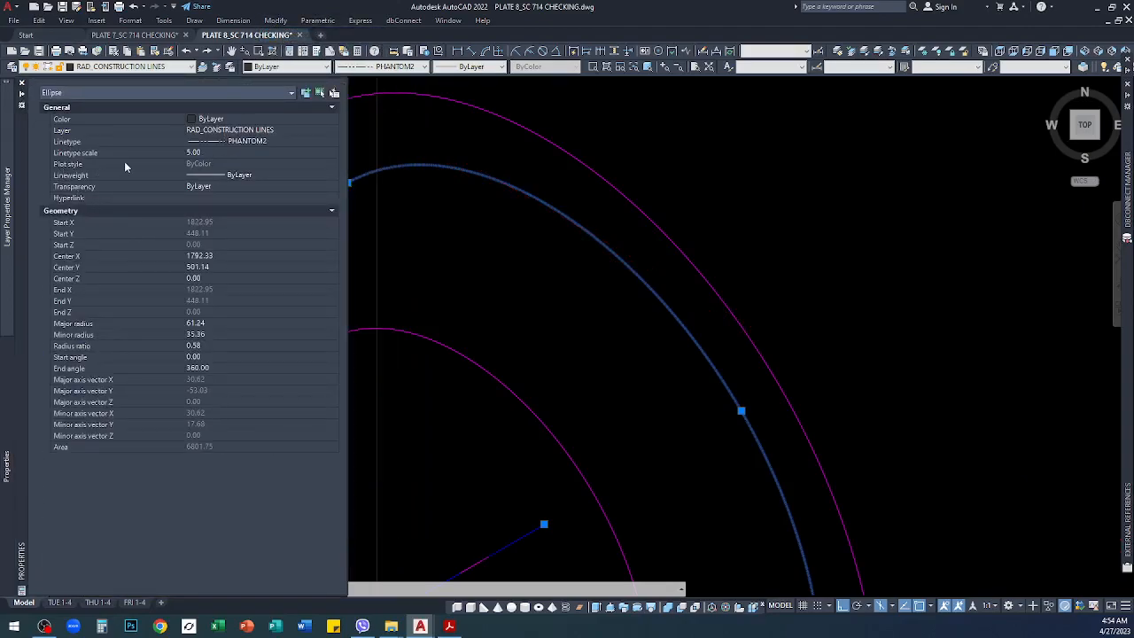
pyautogui.click(215, 152)
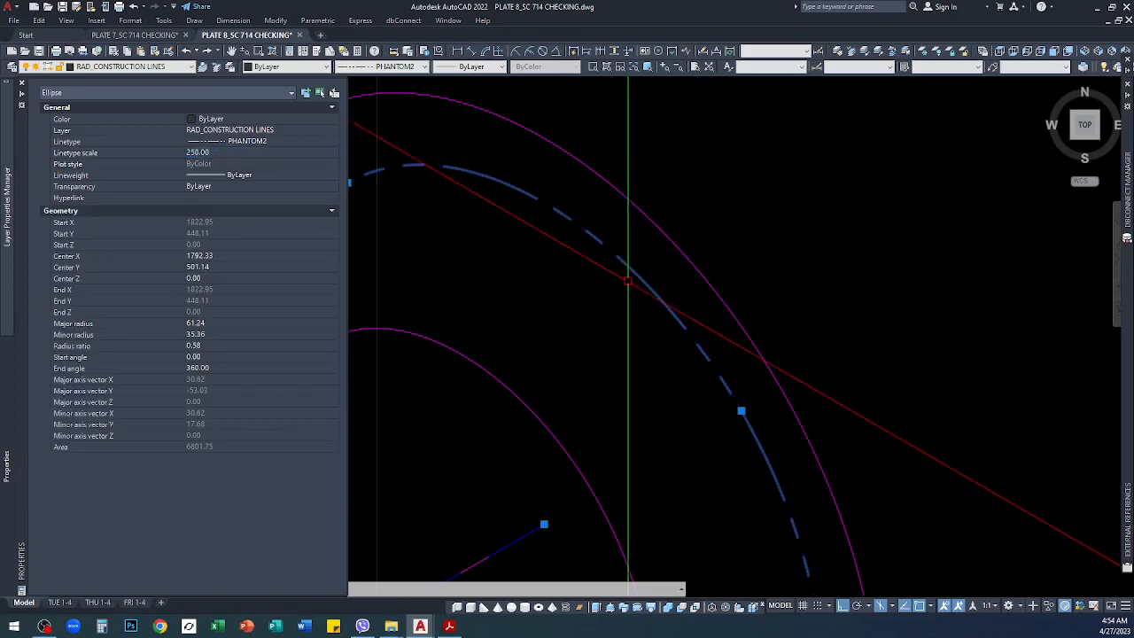
pyautogui.press('Escape')
# Step: Move the bolt-circle isocircle from its centre at the axis's upper end to the lower end of the upper magenta axis segment
pyautogui.click(650, 294)
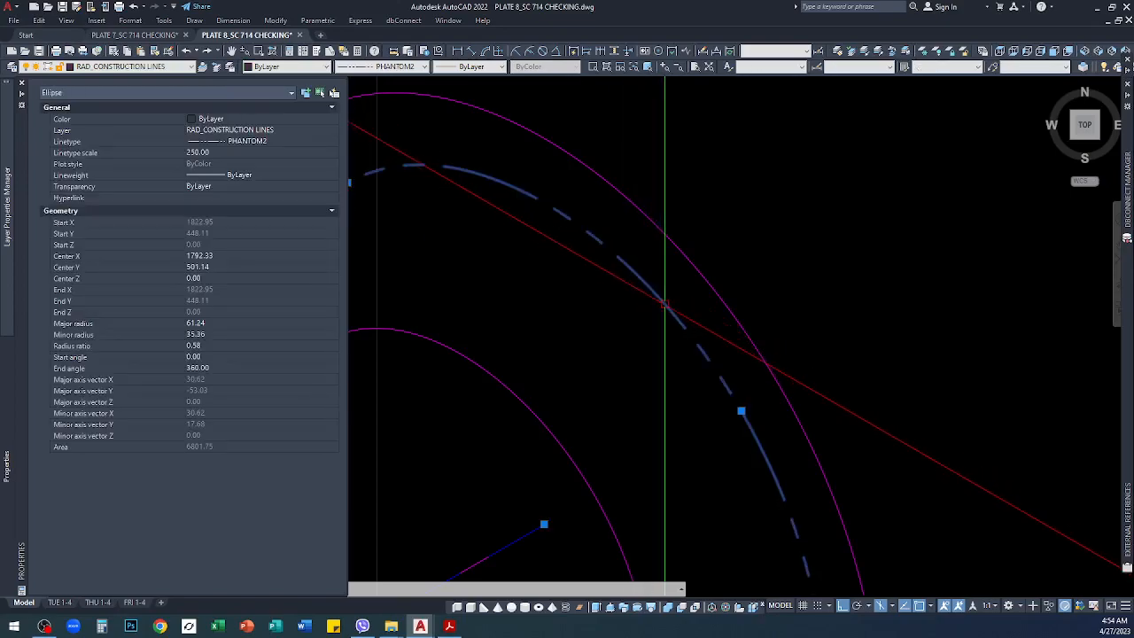
pyautogui.scroll(-6, 660, 301)
pyautogui.scroll(3, 670, 304)
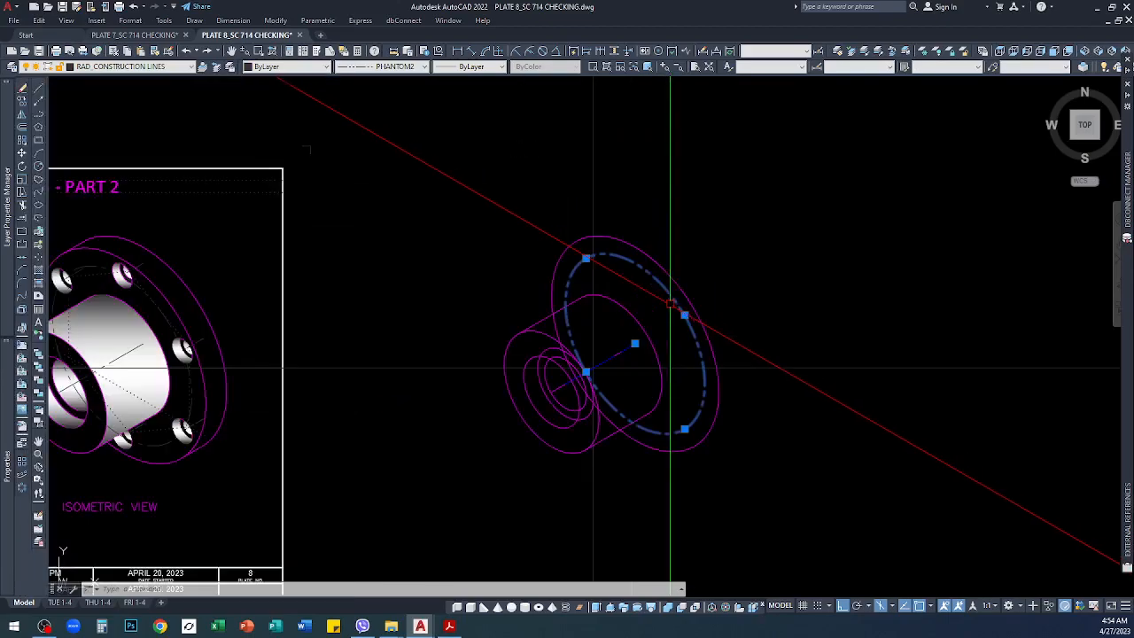
pyautogui.scroll(3, 593, 367)
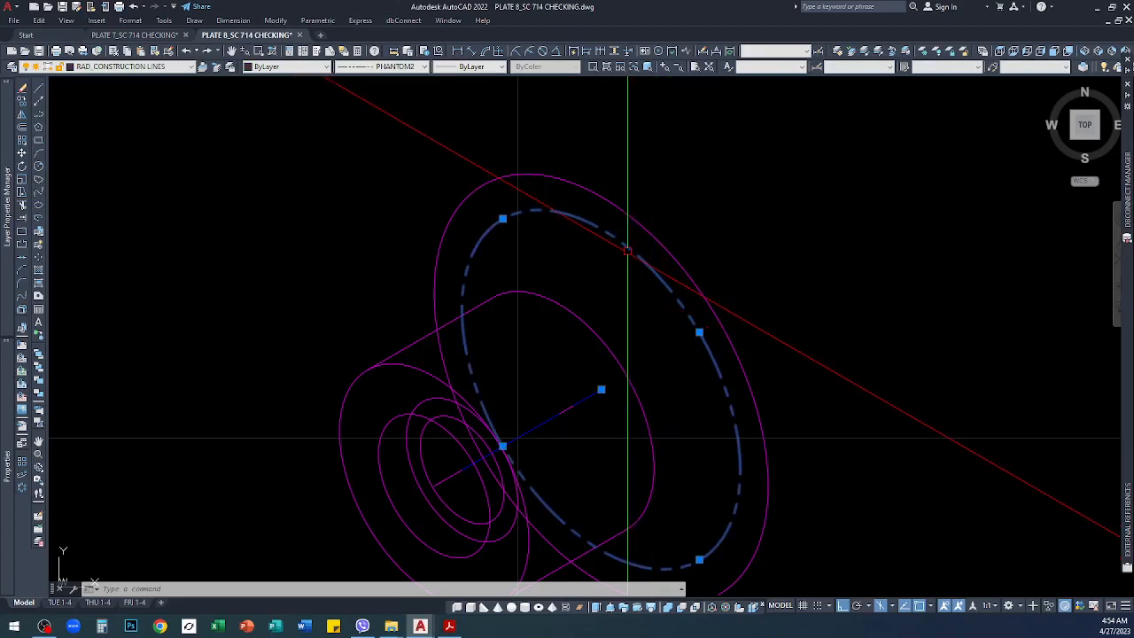
pyautogui.scroll(-3, 647, 253)
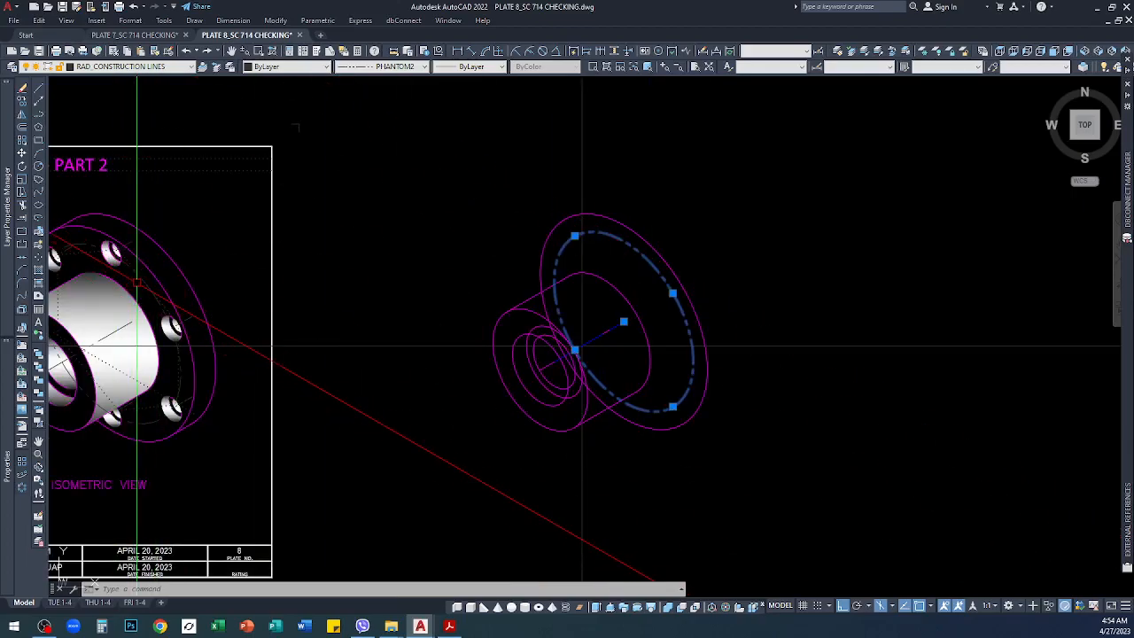
pyautogui.scroll(6, 605, 332)
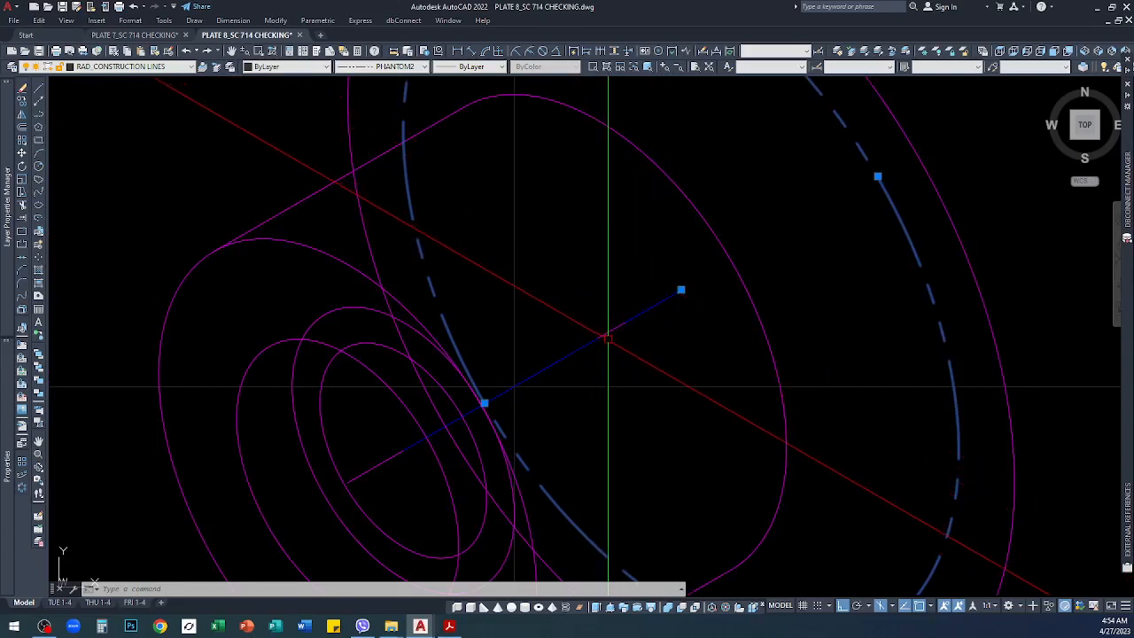
pyautogui.press('Escape')
pyautogui.press('Escape')
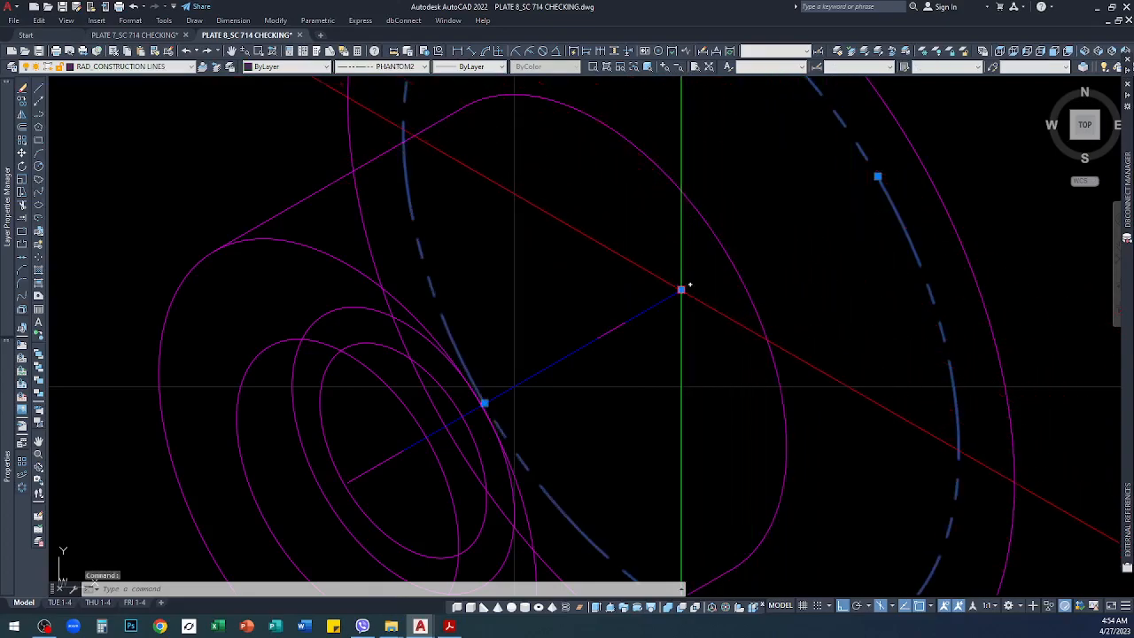
pyautogui.write('m')
pyautogui.press('Return')
pyautogui.click(681, 290)
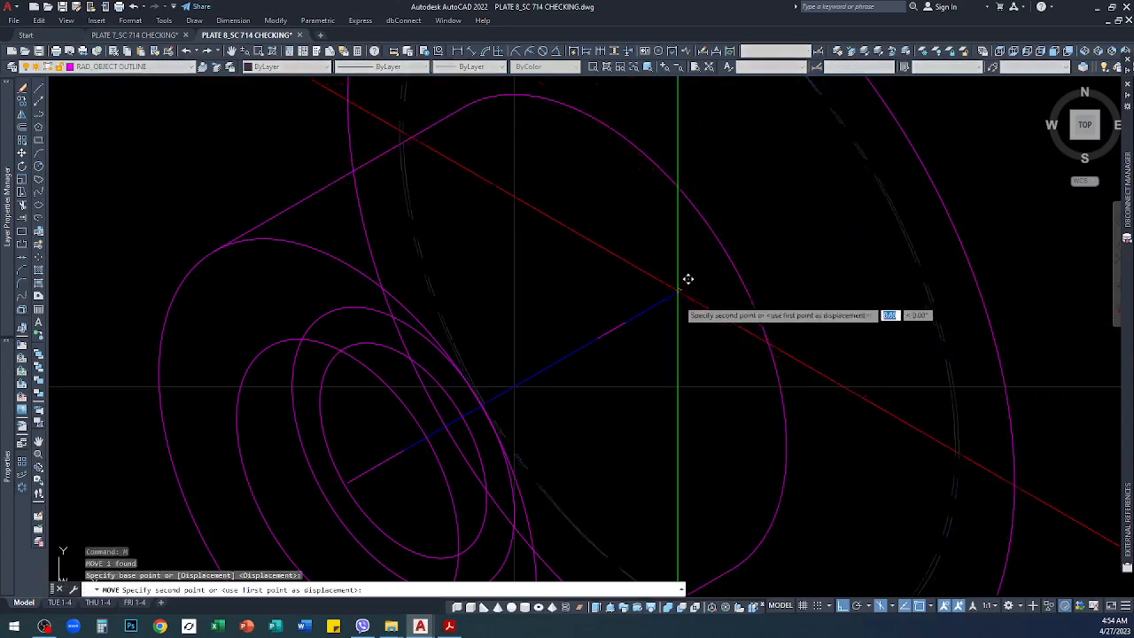
pyautogui.press('Escape')
pyautogui.scroll(-5, 606, 344)
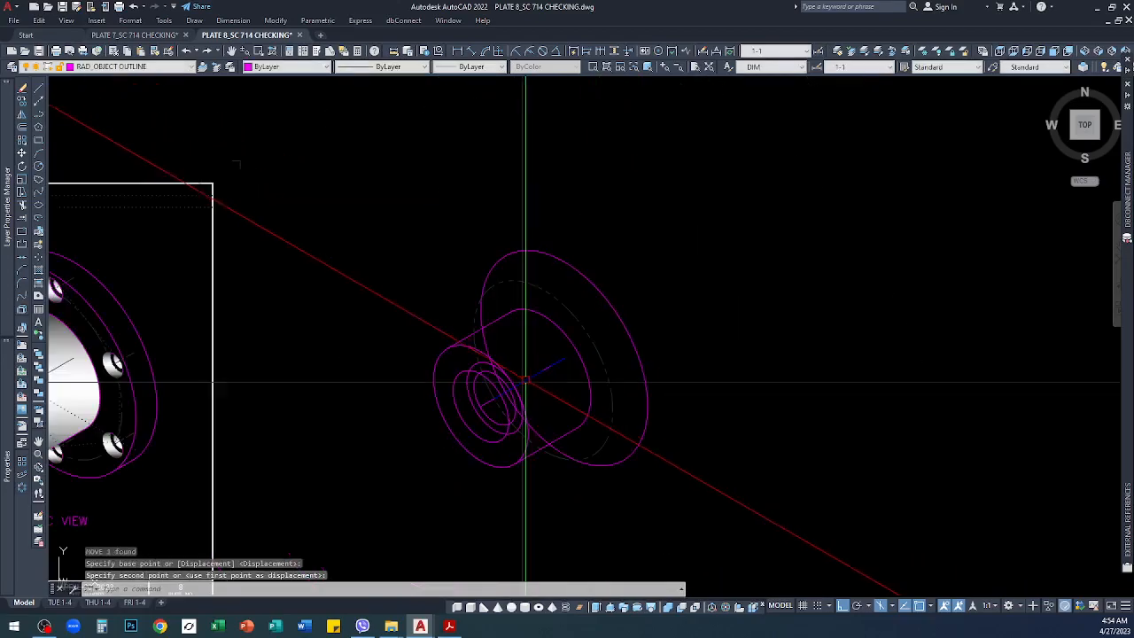
# Step: Copy the large flange isocircle from its centre at the axis's upper end to the lower end of the upper magenta axis segment
pyautogui.press('Escape')
pyautogui.scroll(-3, 594, 282)
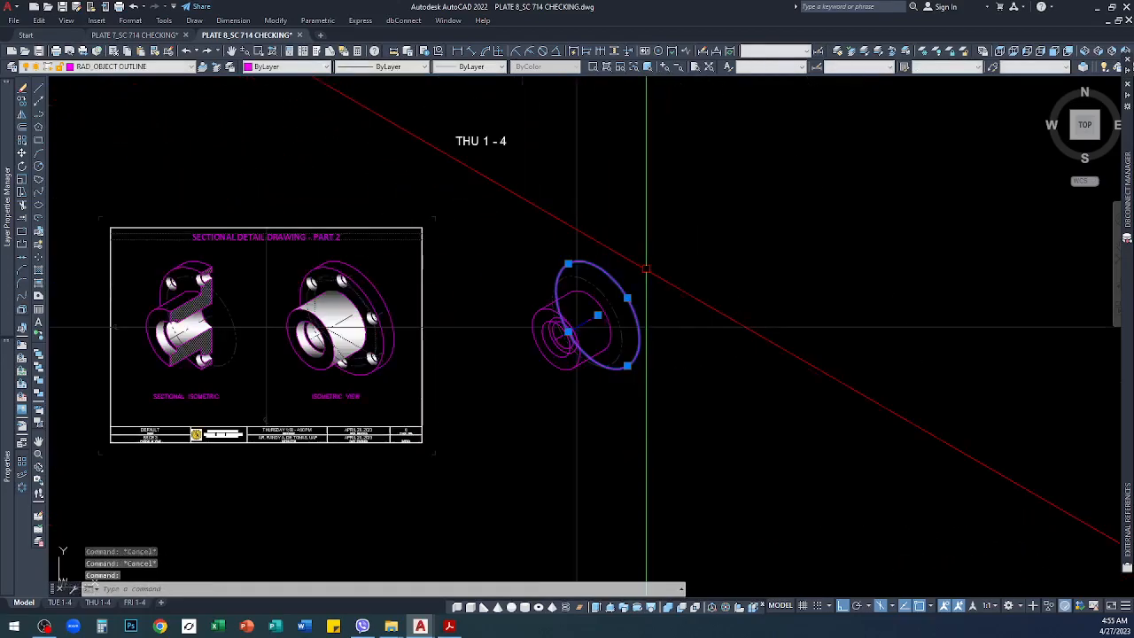
pyautogui.scroll(3, 372, 292)
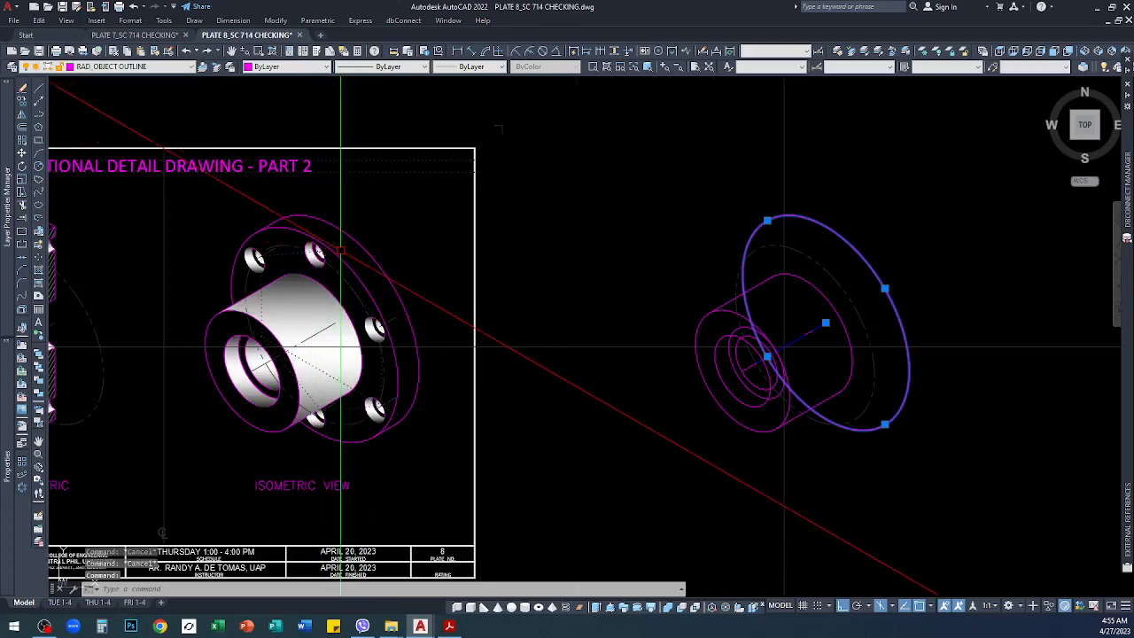
pyautogui.scroll(3, 831, 308)
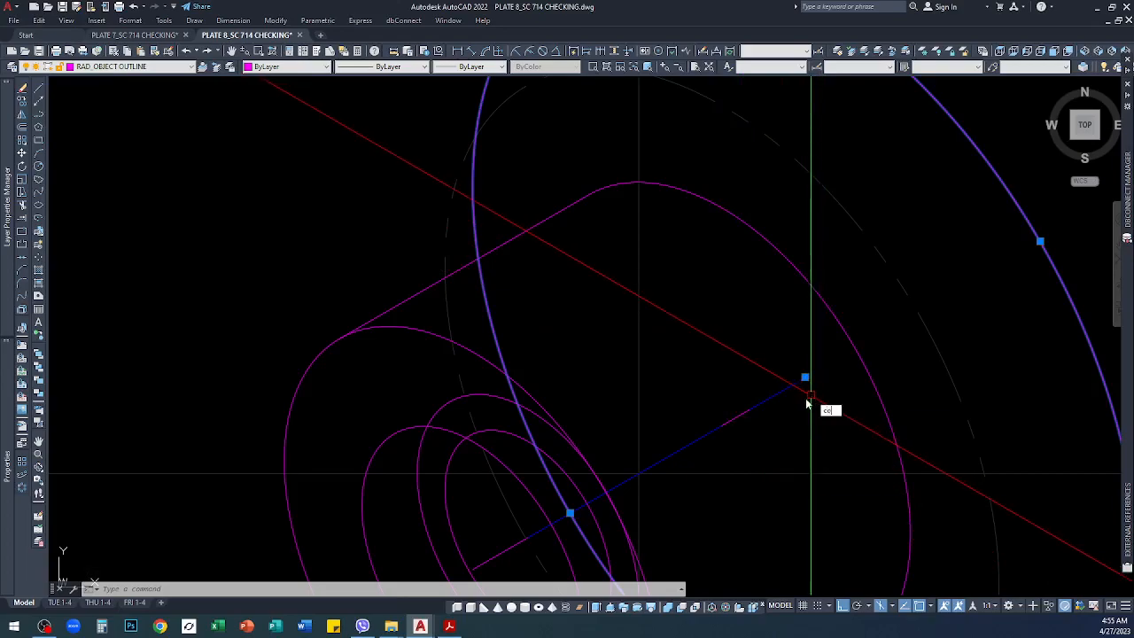
pyautogui.press('Return')
pyautogui.click(804, 378)
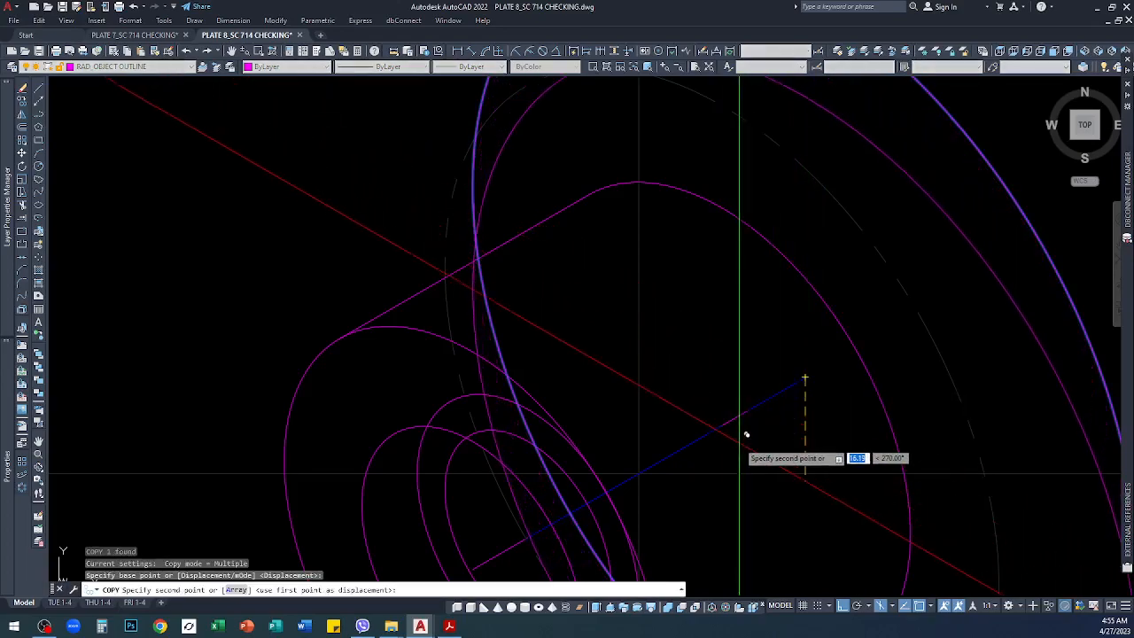
pyautogui.click(722, 425)
pyautogui.press('Return')
pyautogui.scroll(-6, 504, 311)
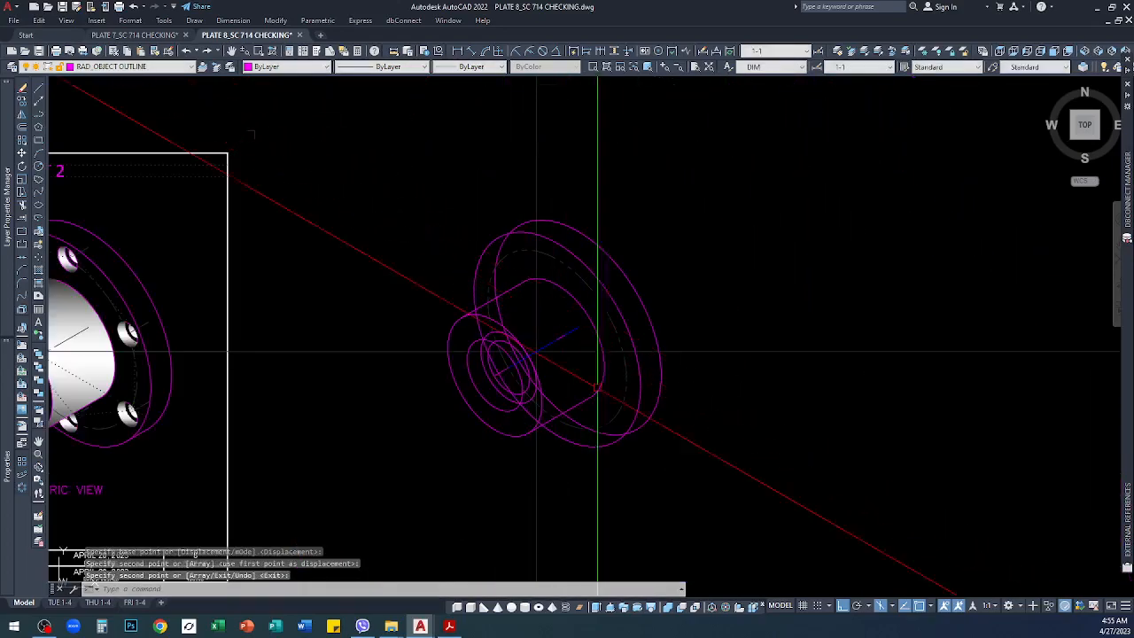
# Step: Draw a line joining the quadrant points at the upper edges of the two large flange isocircles
pyautogui.scroll(3, 531, 222)
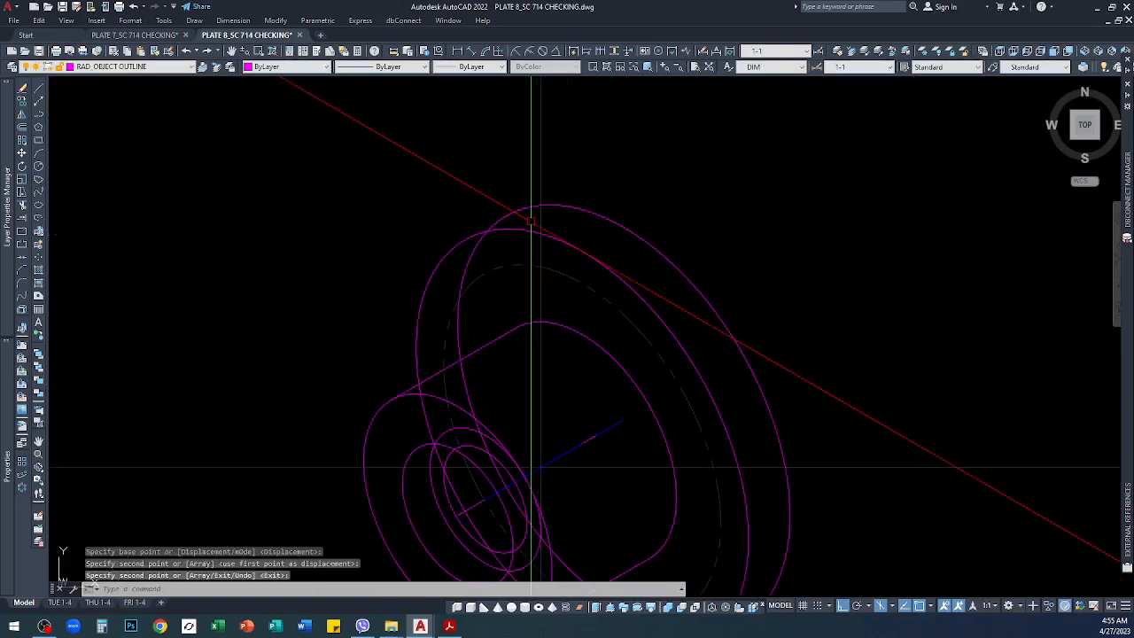
pyautogui.write('l')
pyautogui.press('Return')
pyautogui.click(510, 216)
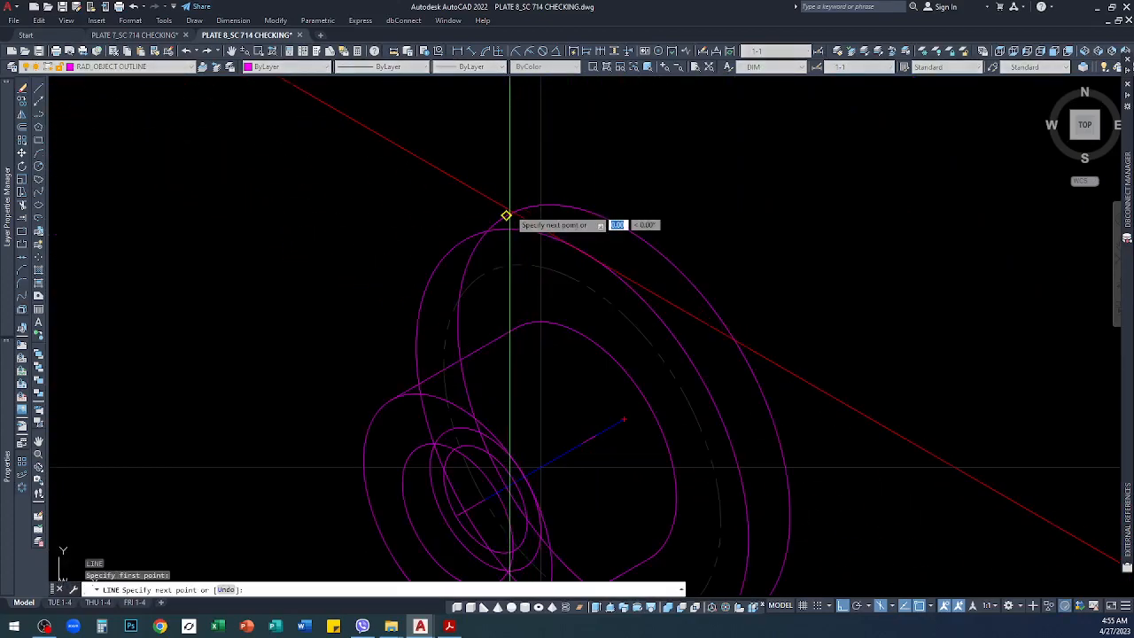
pyautogui.click(463, 240)
pyautogui.press('Return')
# Step: Draw a matching line joining the lower quadrant points of the two large flange isocircles
pyautogui.scroll(-6, 453, 213)
pyautogui.scroll(6, 550, 341)
pyautogui.scroll(3, 547, 339)
pyautogui.press('Return')
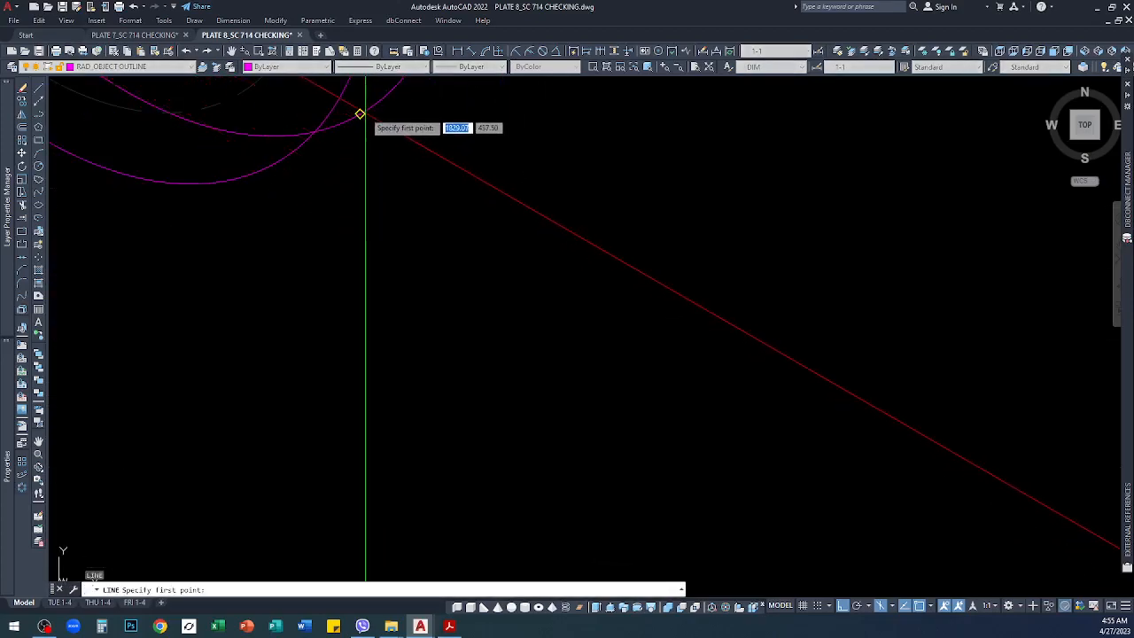
pyautogui.click(361, 114)
pyautogui.click(271, 166)
pyautogui.press('Return')
pyautogui.scroll(-6, 560, 369)
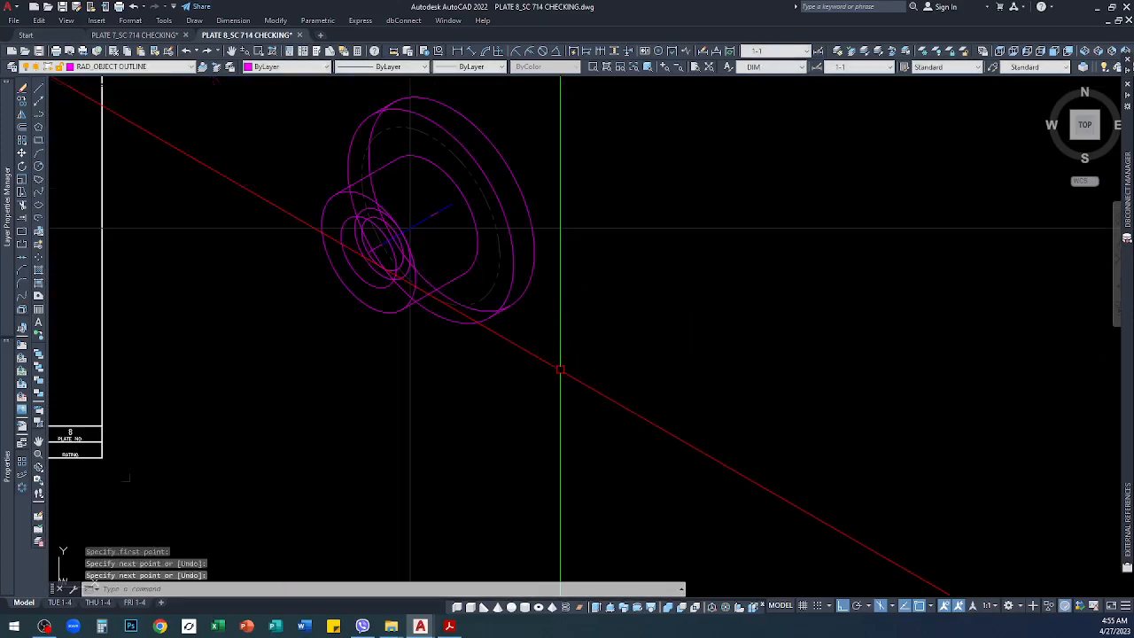
# Step: Trim the hidden arc of the rear flange isocircle, using the two connecting flange edge lines as cutting edges
pyautogui.scroll(3, 398, 96)
pyautogui.scroll(3, 398, 96)
pyautogui.scroll(-3, 397, 96)
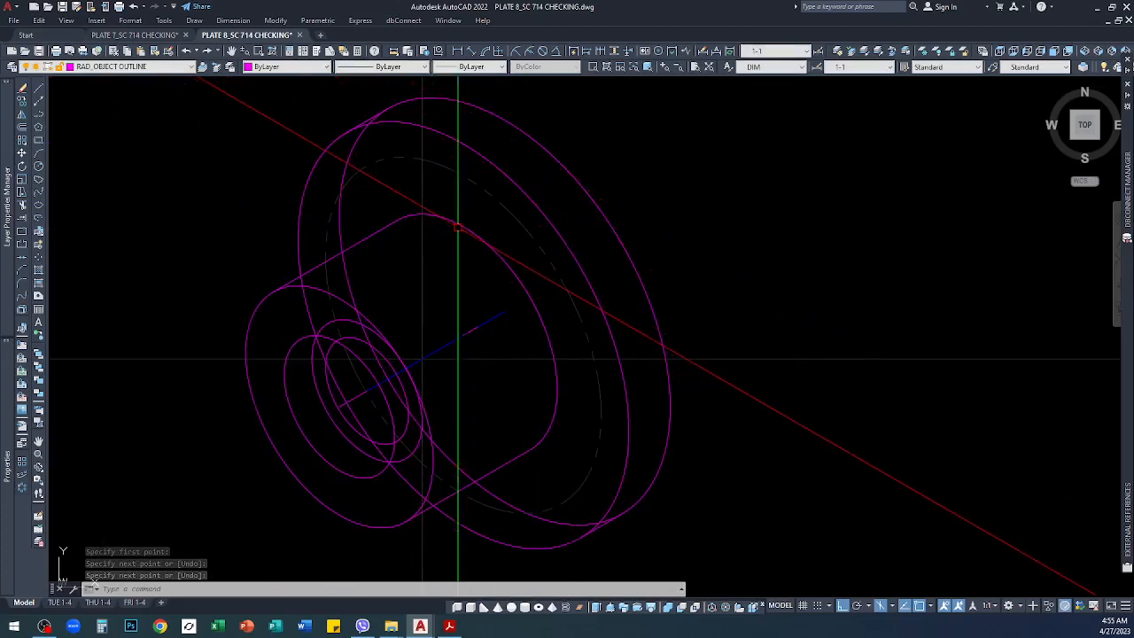
pyautogui.write('trtr')
pyautogui.press('Return')
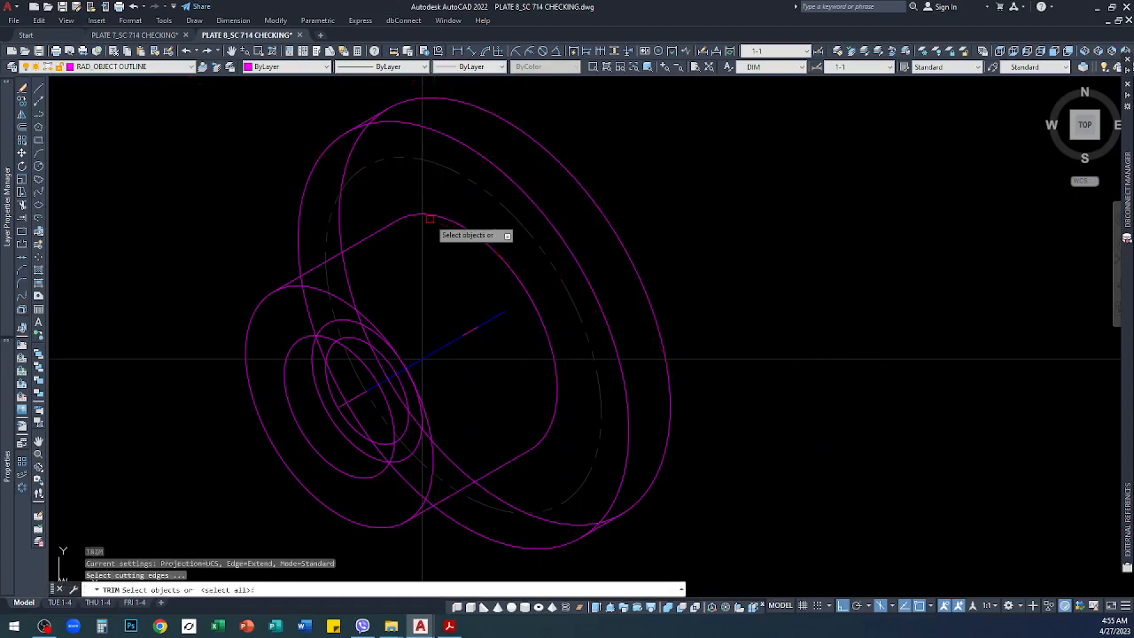
pyautogui.scroll(3, 367, 116)
pyautogui.click(364, 122)
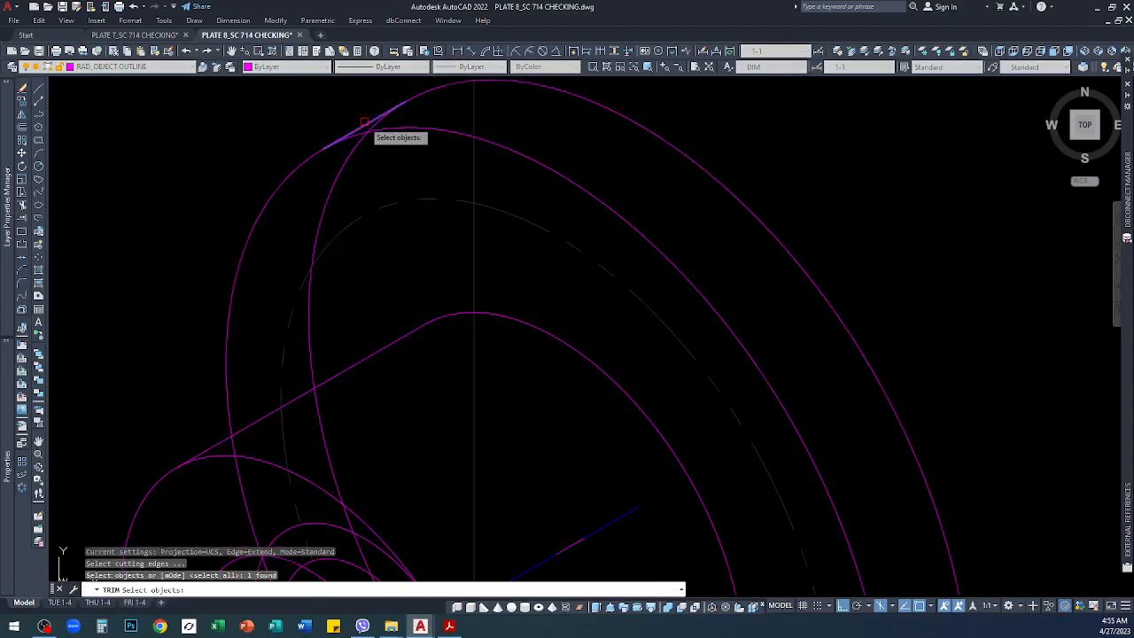
pyautogui.scroll(-7, 385, 135)
pyautogui.scroll(10, 455, 197)
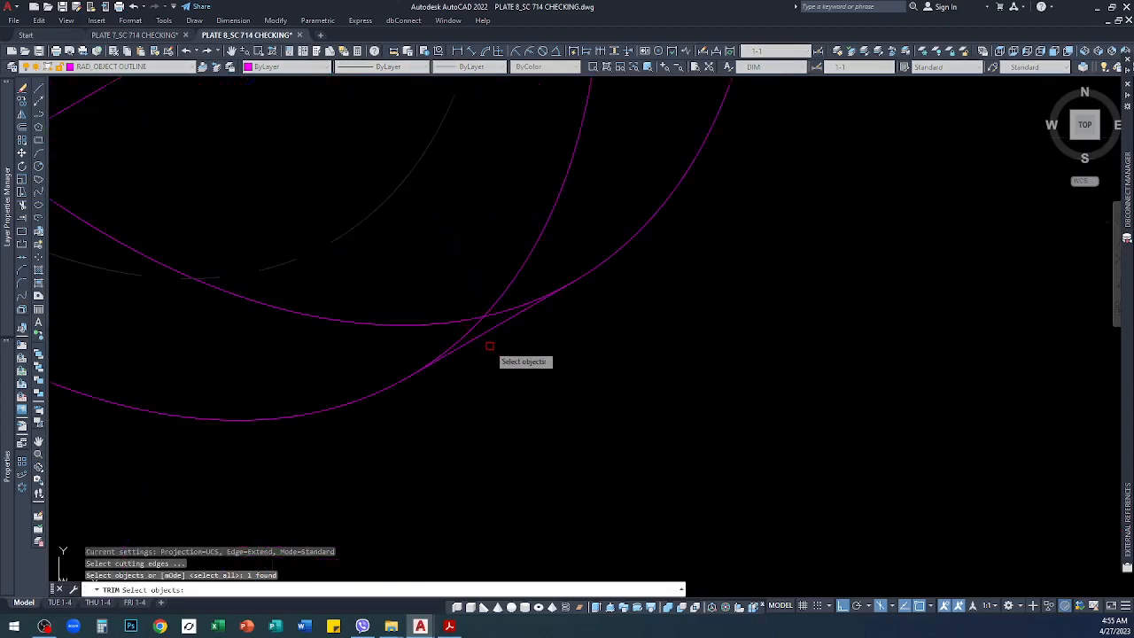
pyautogui.click(483, 333)
pyautogui.press('Return')
pyautogui.scroll(-2, 549, 354)
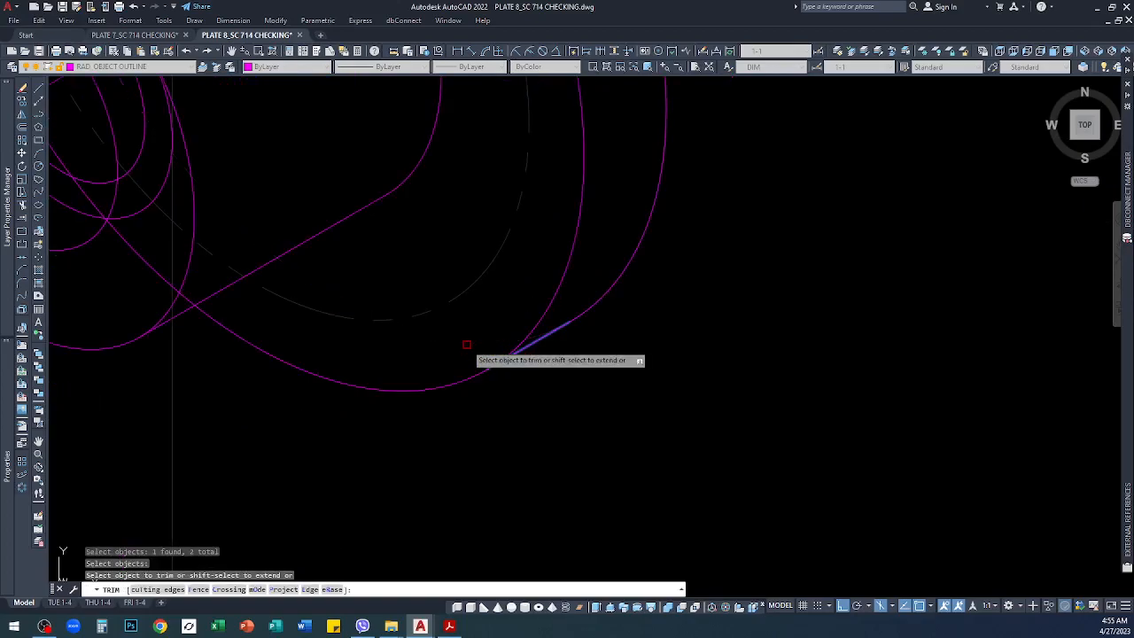
pyautogui.click(467, 345)
pyautogui.scroll(-3, 467, 344)
pyautogui.scroll(-3, 565, 339)
pyautogui.press('Return')
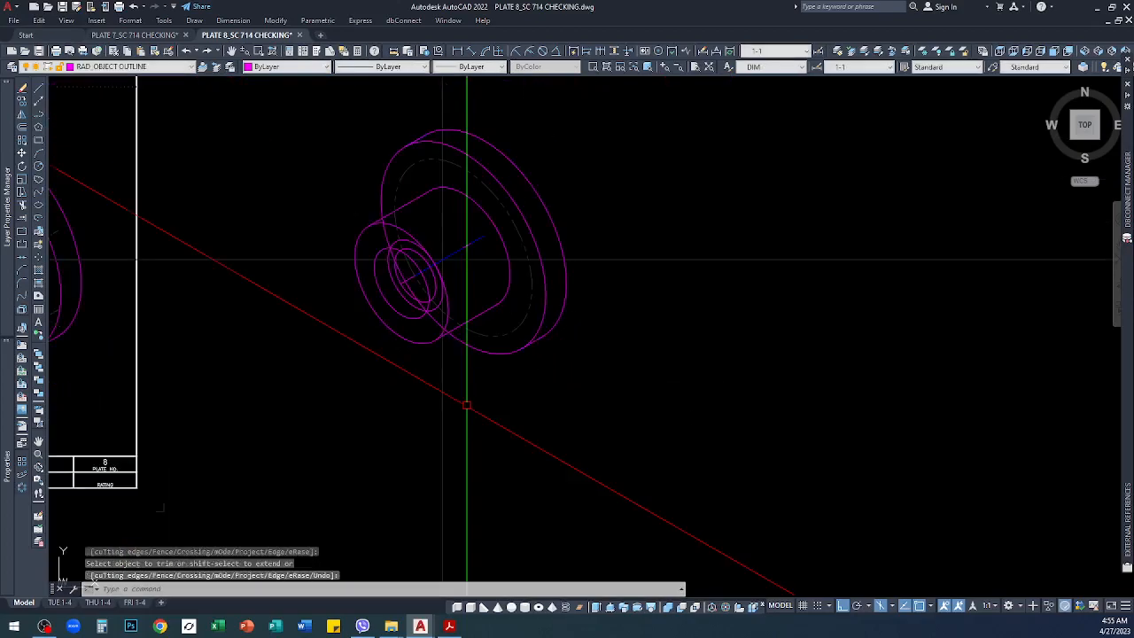
# Step: Trim the arc of the front flange isocircle hidden behind the hub, using the hub's two straight edges as cutting edges
pyautogui.scroll(3, 394, 232)
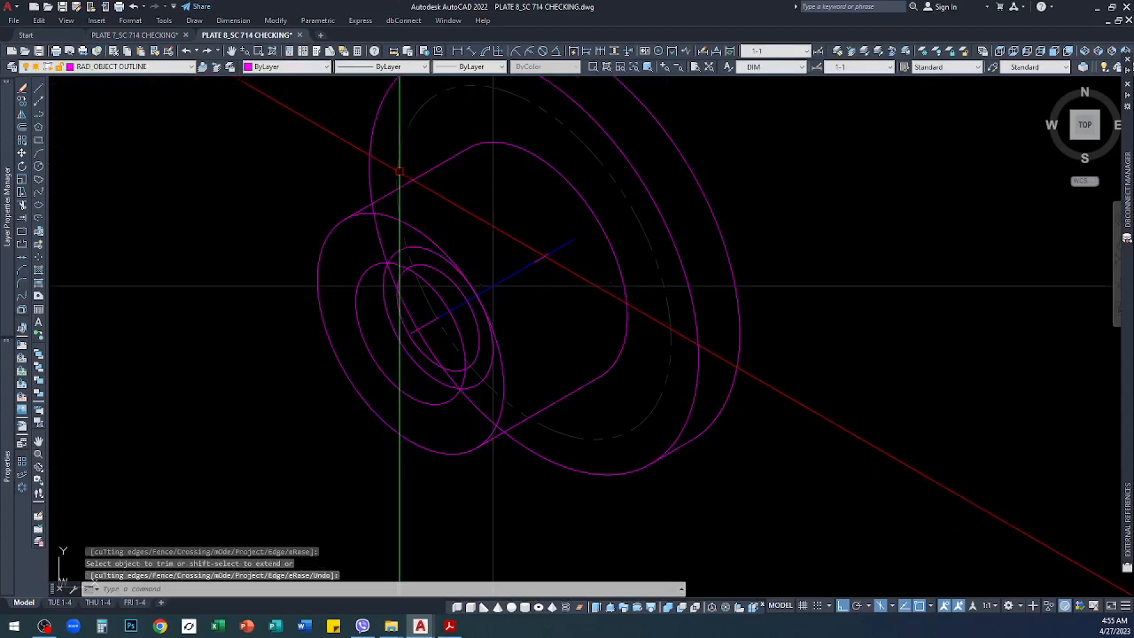
pyautogui.click(371, 211)
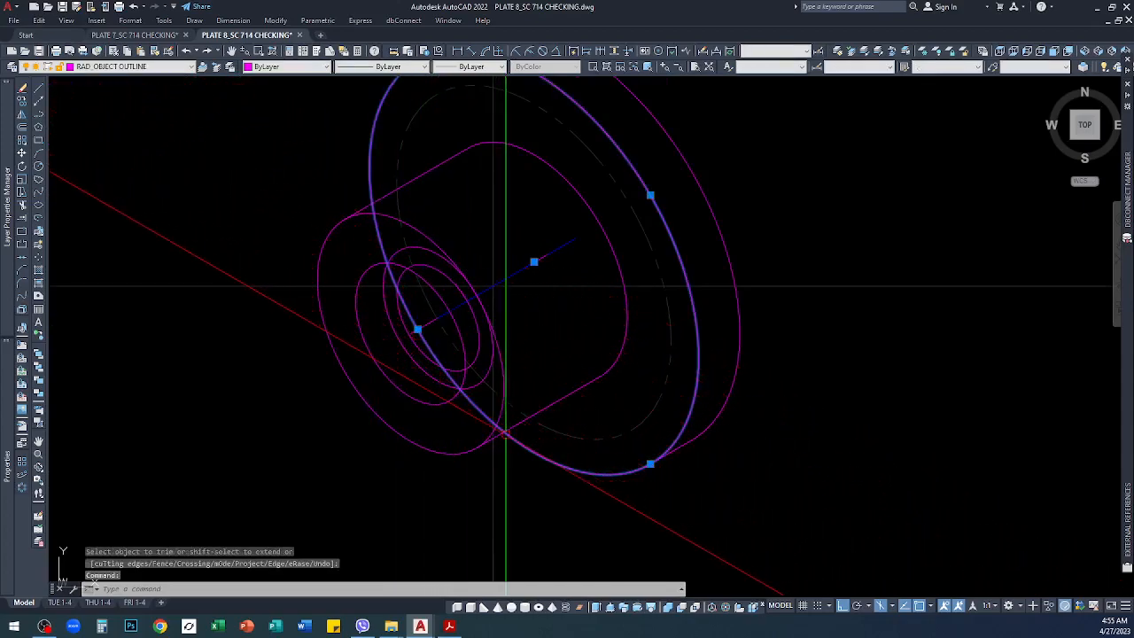
pyautogui.press('Escape')
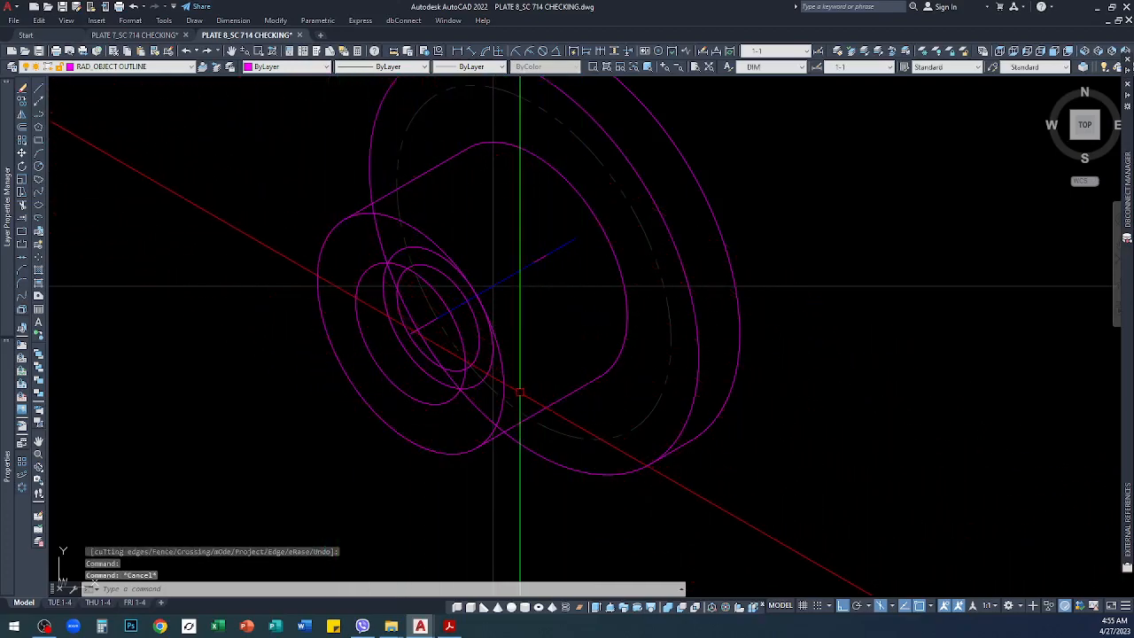
pyautogui.write('r')
pyautogui.press('Return')
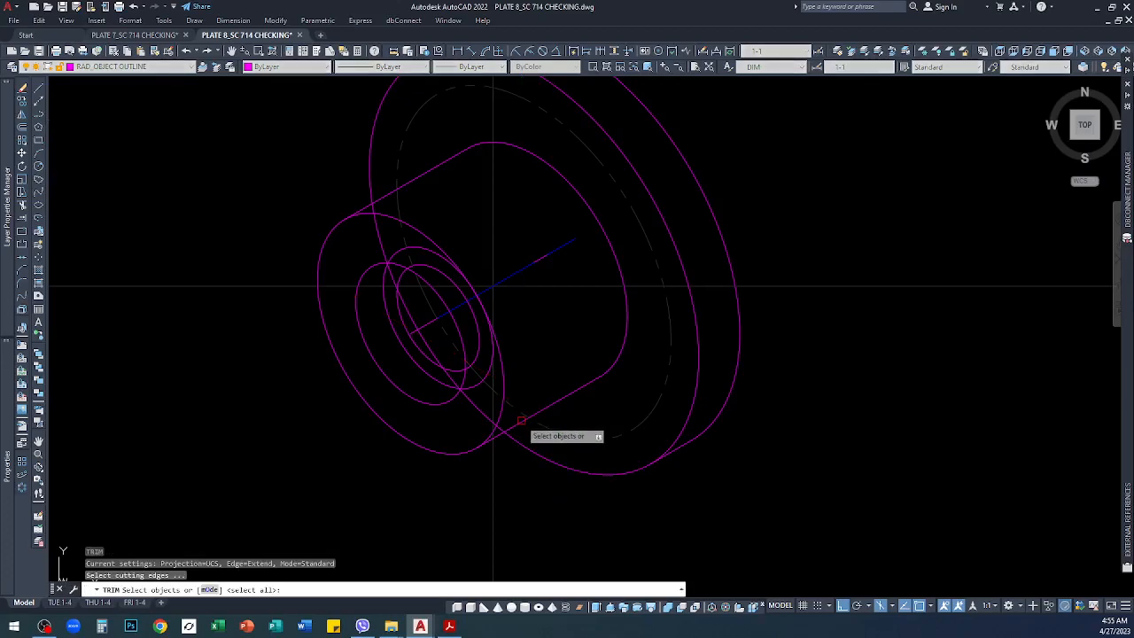
pyautogui.click(521, 421)
pyautogui.press('Return')
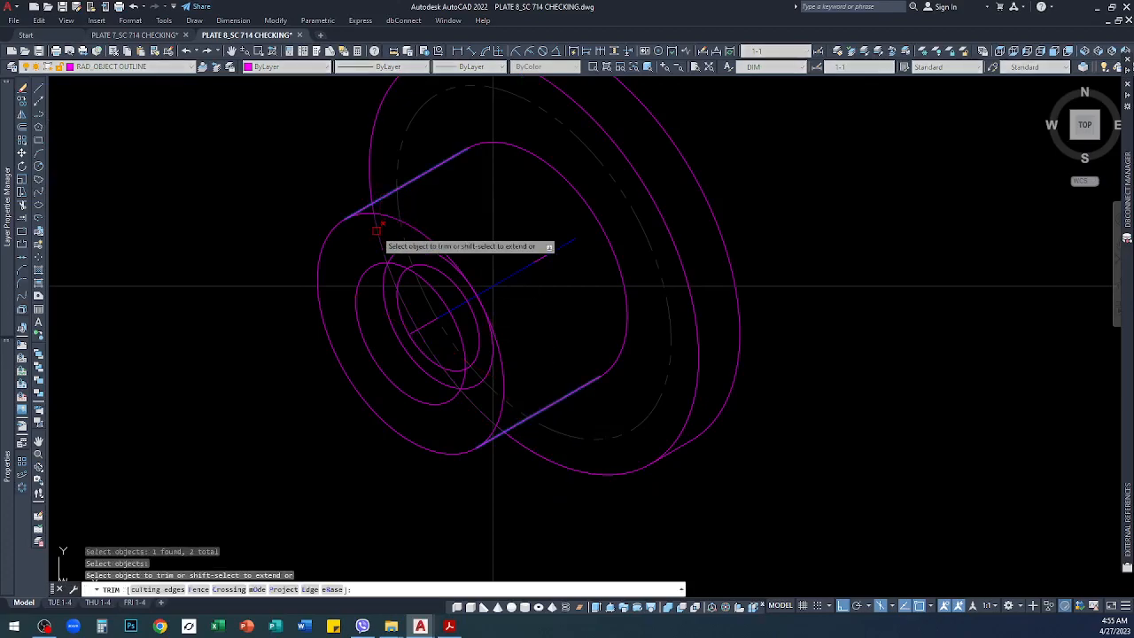
pyautogui.press('Return')
pyautogui.scroll(-3, 493, 286)
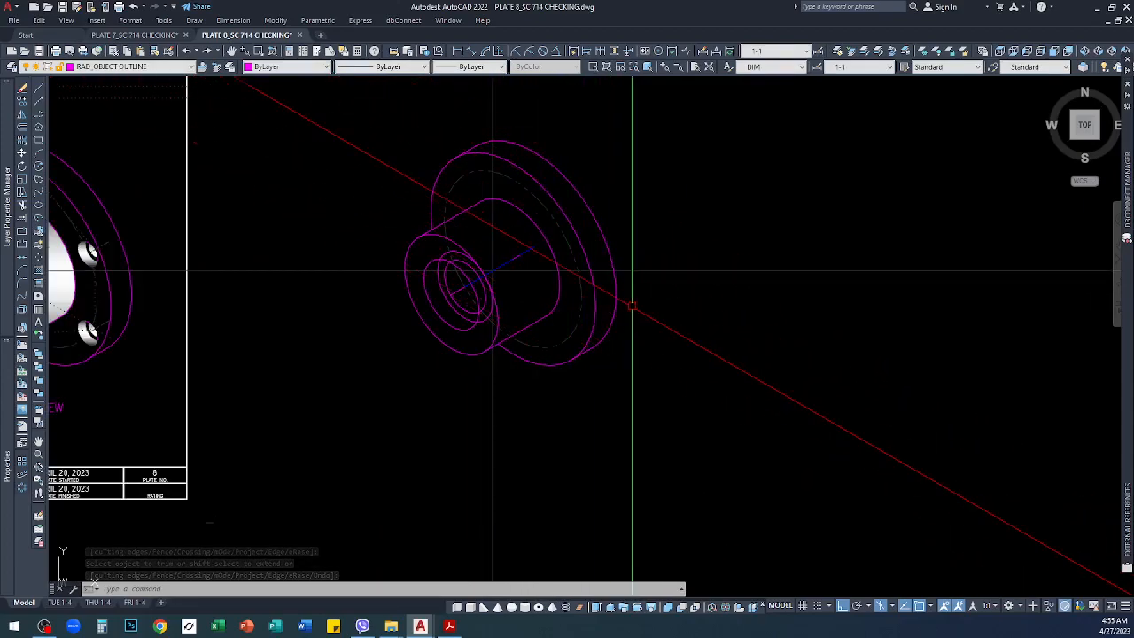
# Step: Trim the arcs of the two inner bore isocircles that lie outside the front bore isocircle, using that isocircle as cutting edge
pyautogui.scroll(-3, 630, 303)
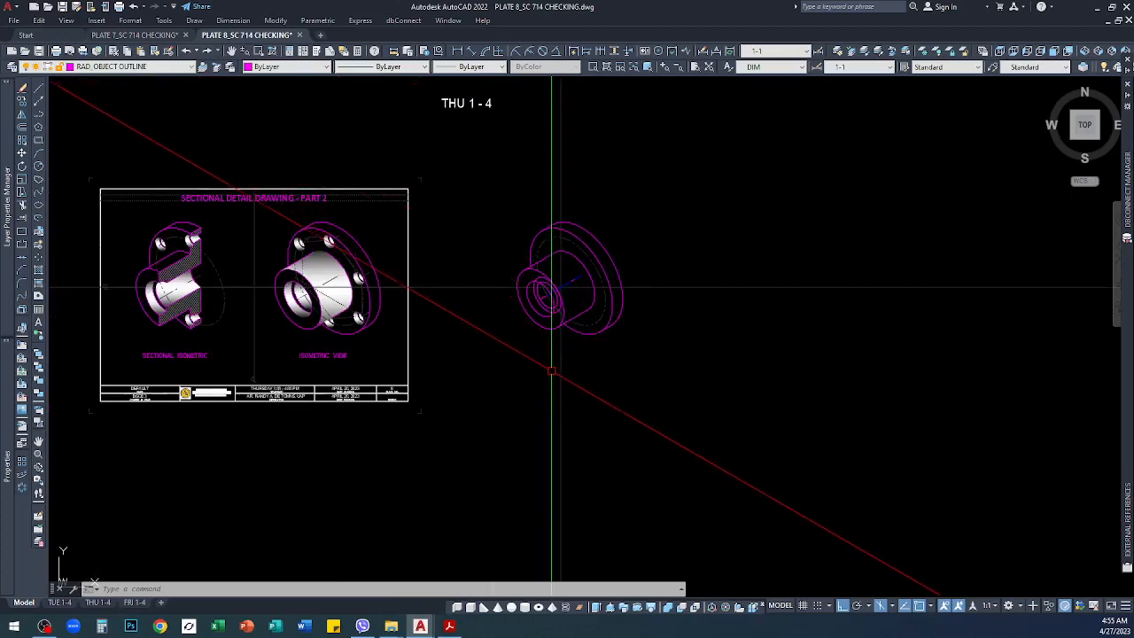
pyautogui.scroll(5, 547, 369)
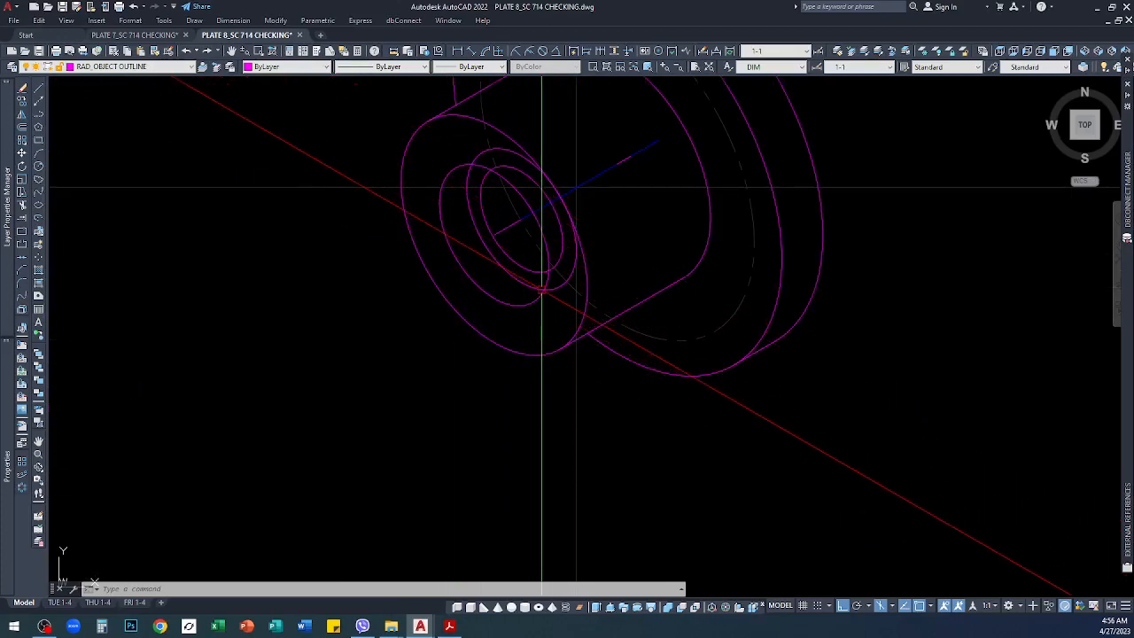
pyautogui.scroll(-5, 541, 187)
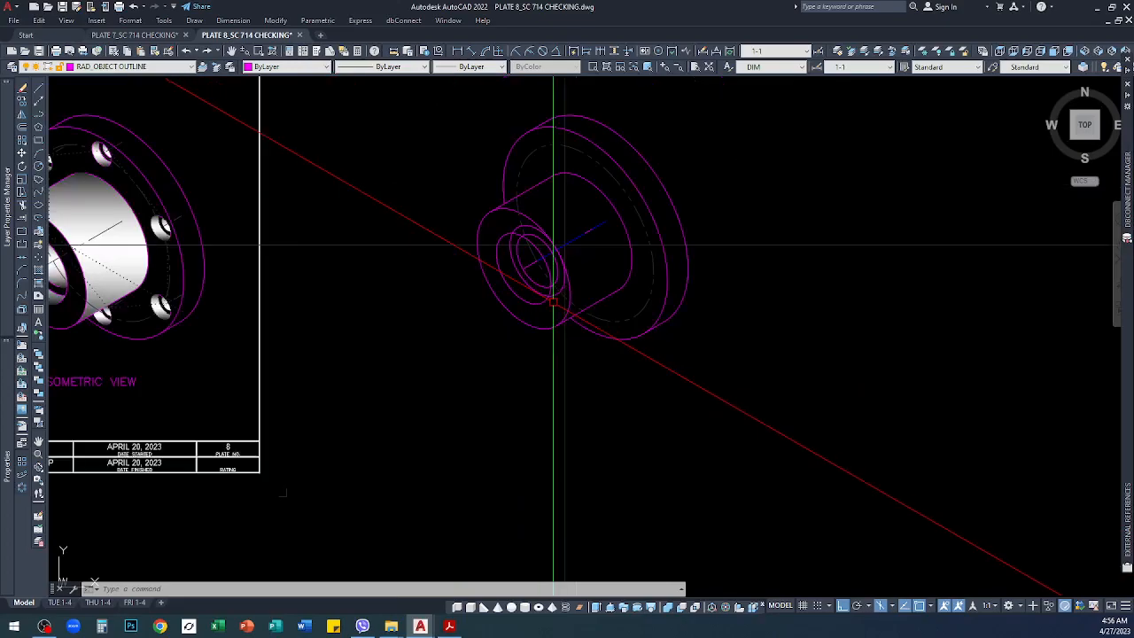
pyautogui.scroll(3, 554, 302)
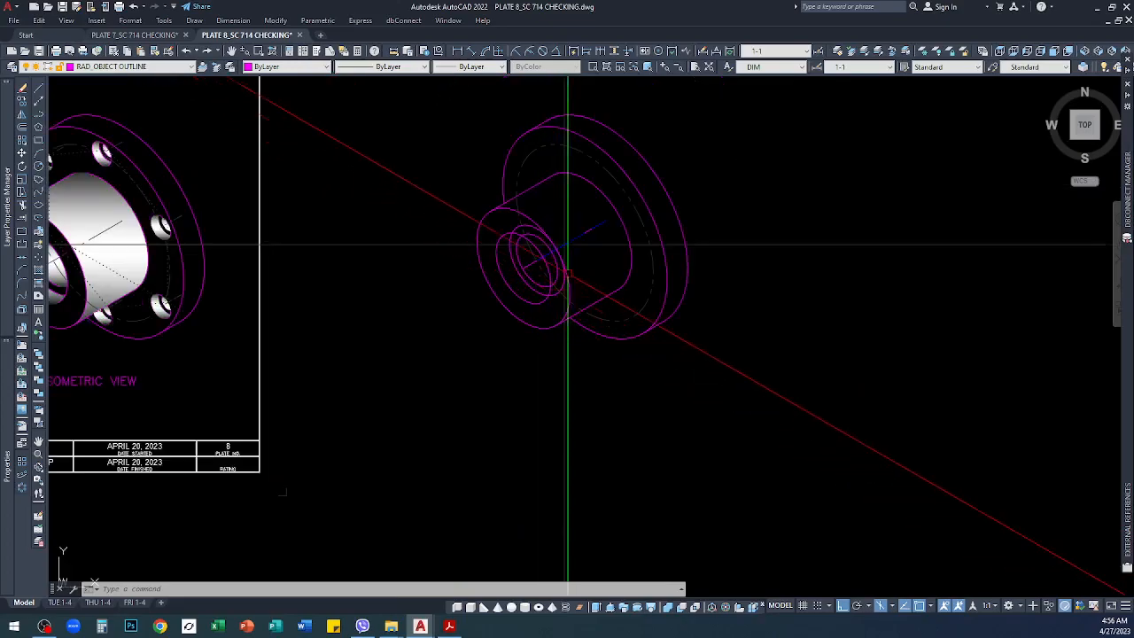
pyautogui.scroll(5, 509, 228)
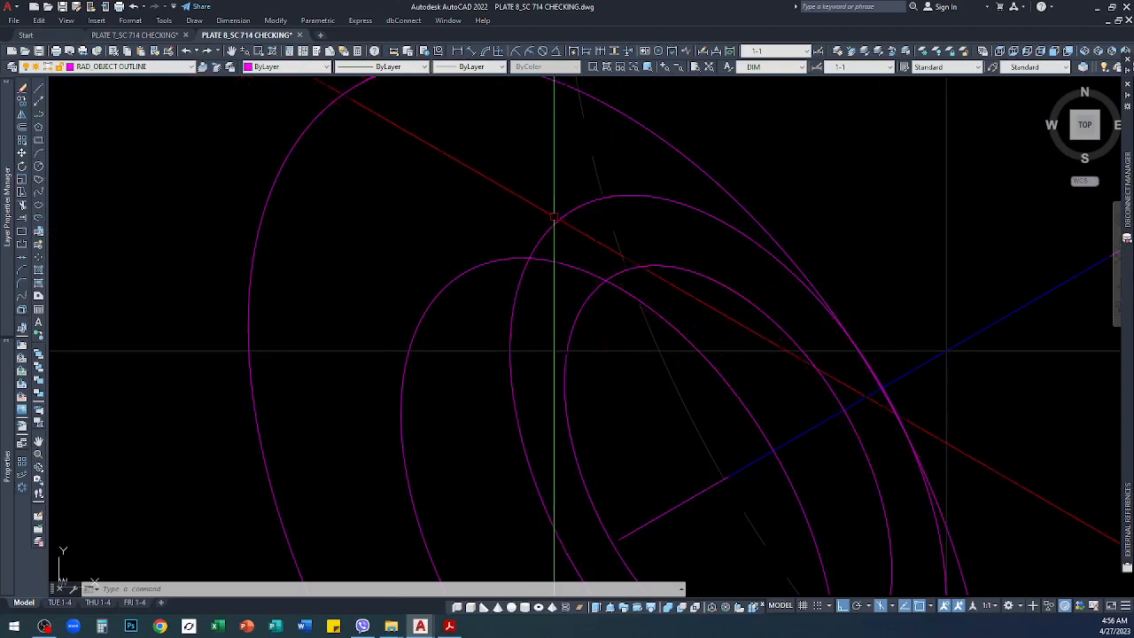
pyautogui.scroll(-4, 549, 169)
pyautogui.scroll(3, 483, 171)
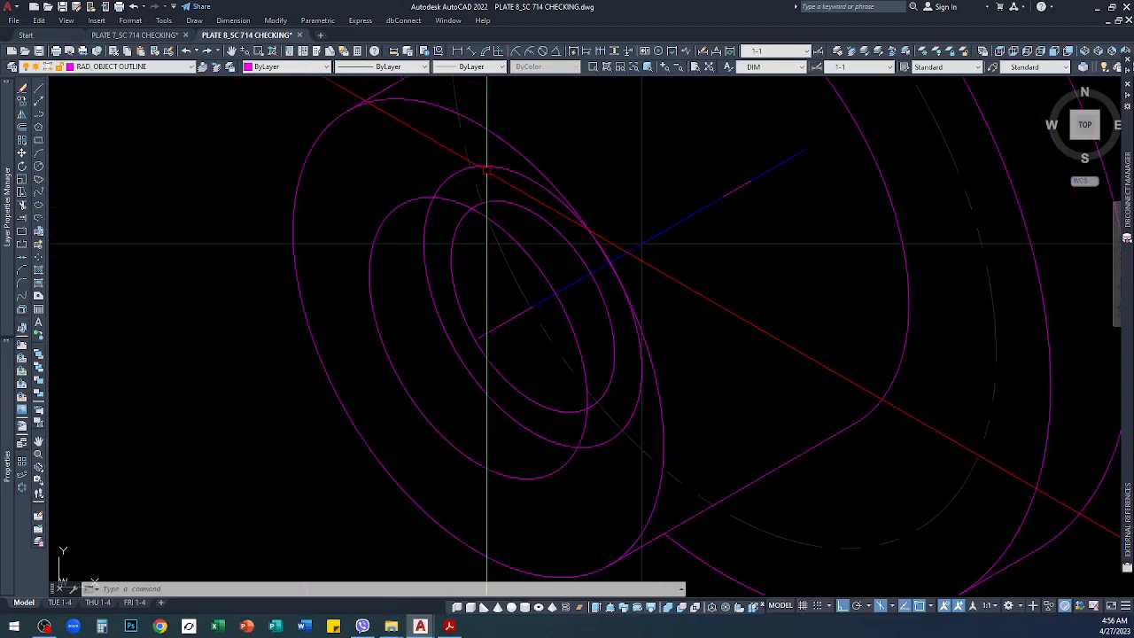
pyautogui.press('Return')
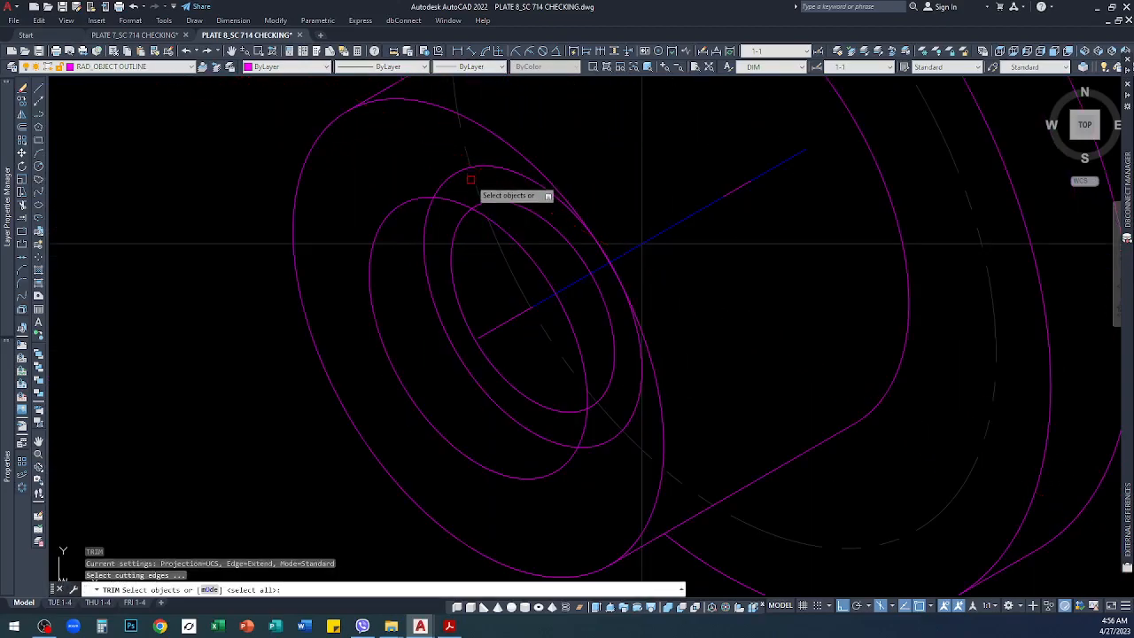
pyautogui.click(418, 207)
pyautogui.press('Return')
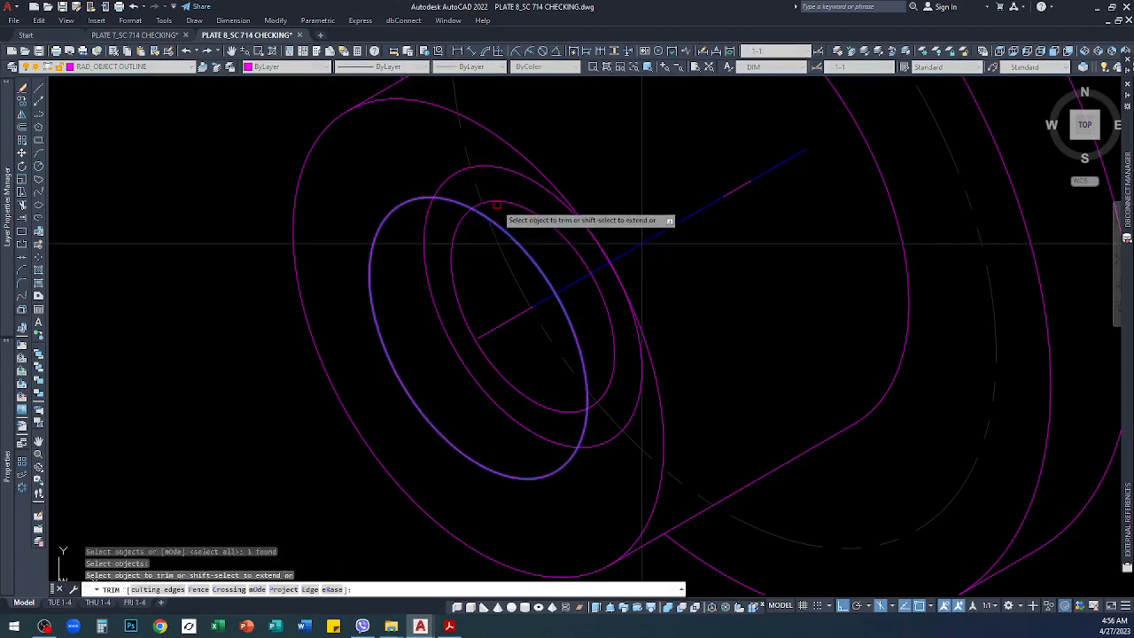
pyautogui.click(496, 167)
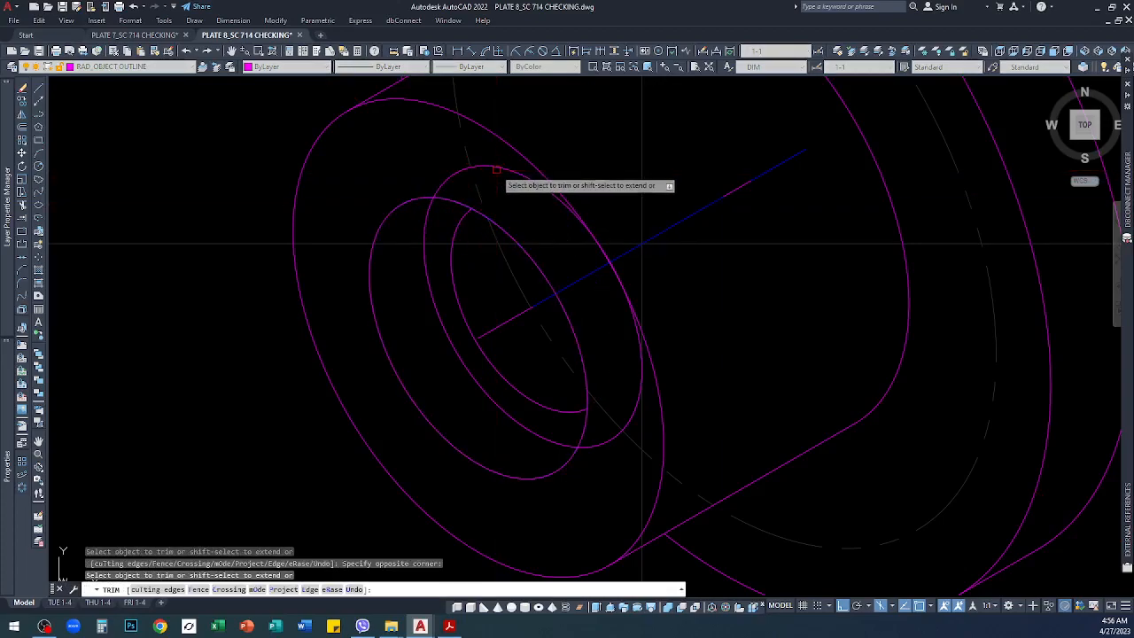
pyautogui.press('Return')
pyautogui.scroll(-6, 537, 266)
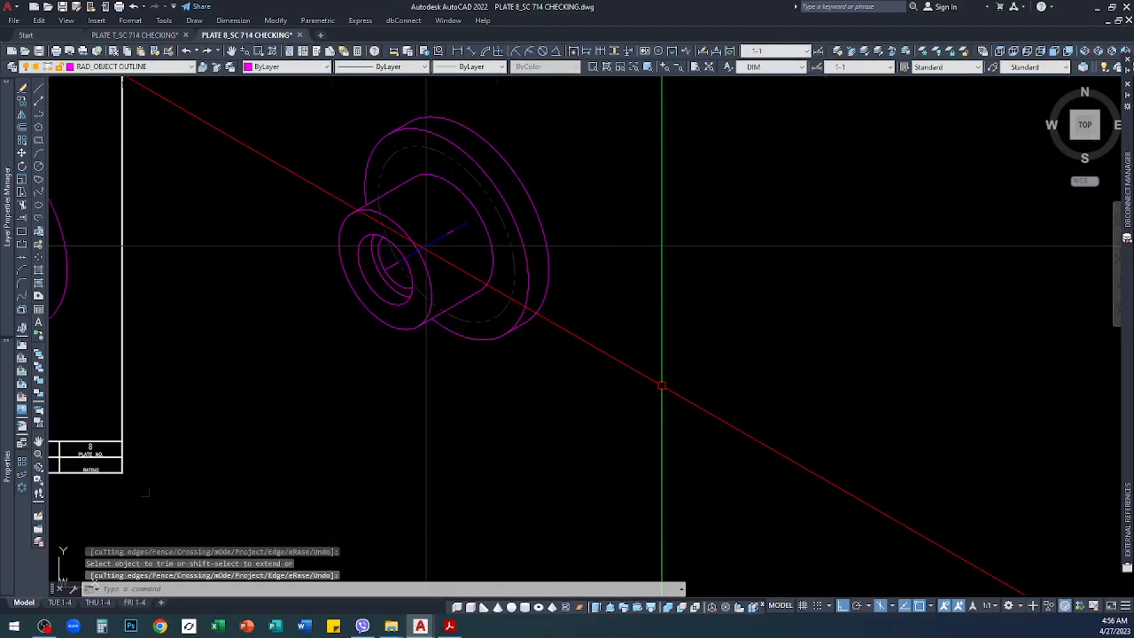
# Step: Change the colour of the two magenta axis segments to Yellow
pyautogui.scroll(5, 467, 312)
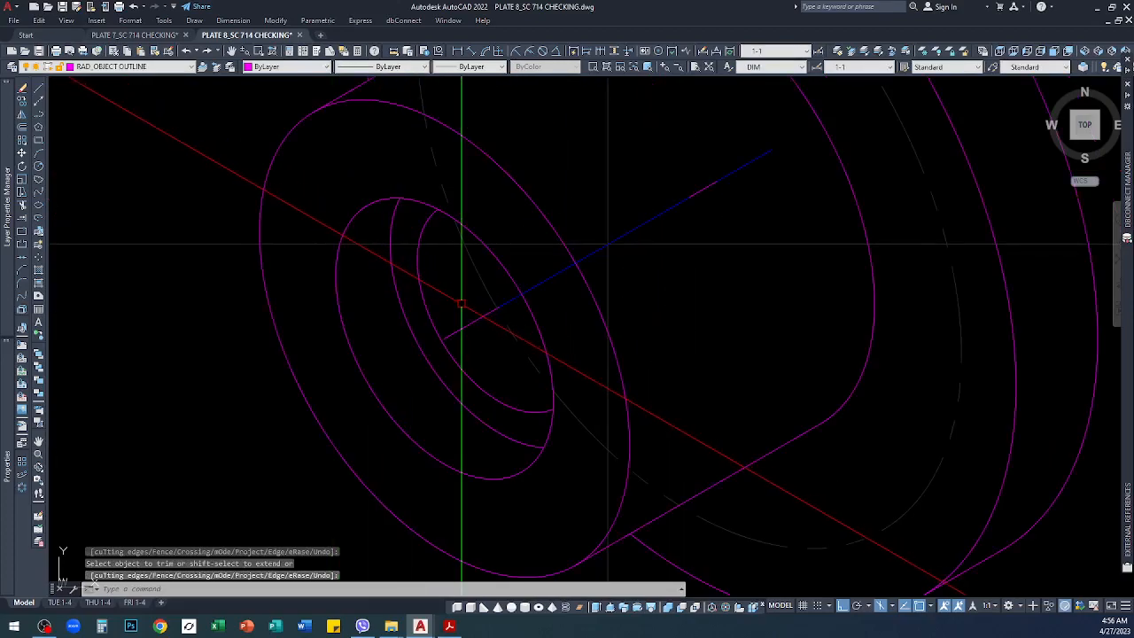
pyautogui.press('Return')
pyautogui.click(470, 322)
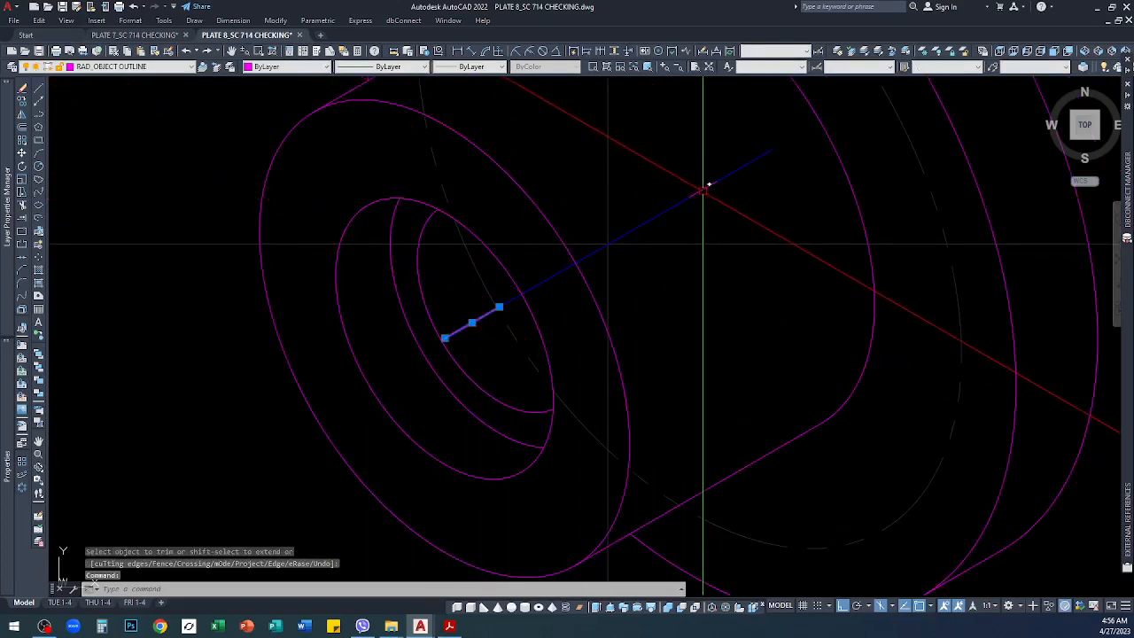
pyautogui.click(705, 186)
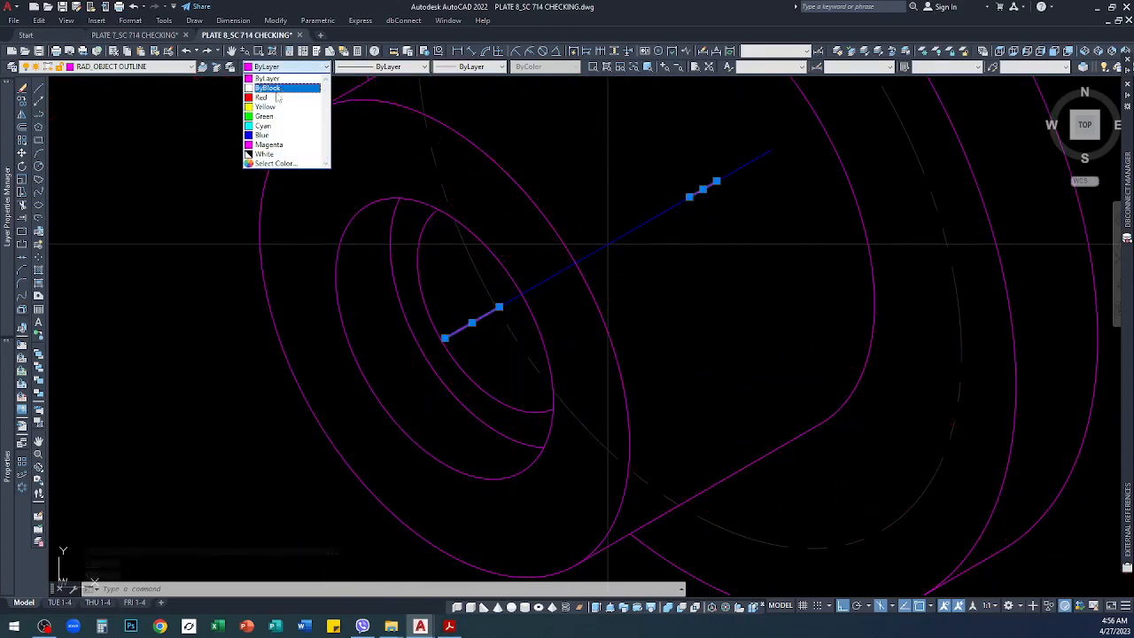
pyautogui.click(265, 107)
pyautogui.press('Escape')
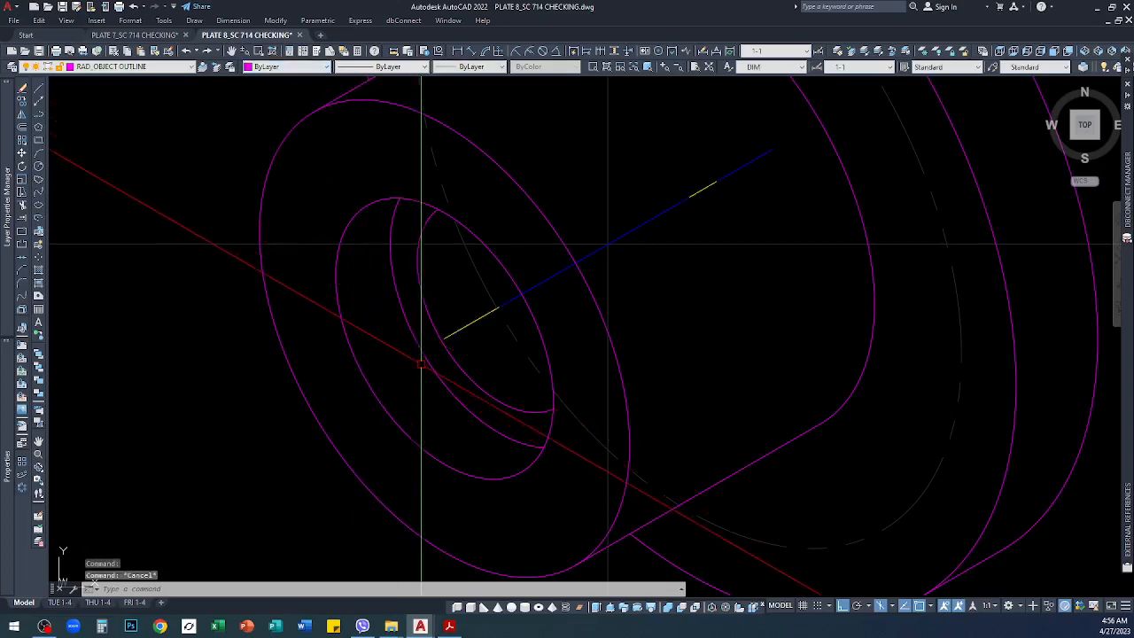
# Step: Examine the bolt hole spacing dimensions in the Plate 7 front view, comparing the drawn flange with the reference isometric view first
pyautogui.scroll(-5, 566, 366)
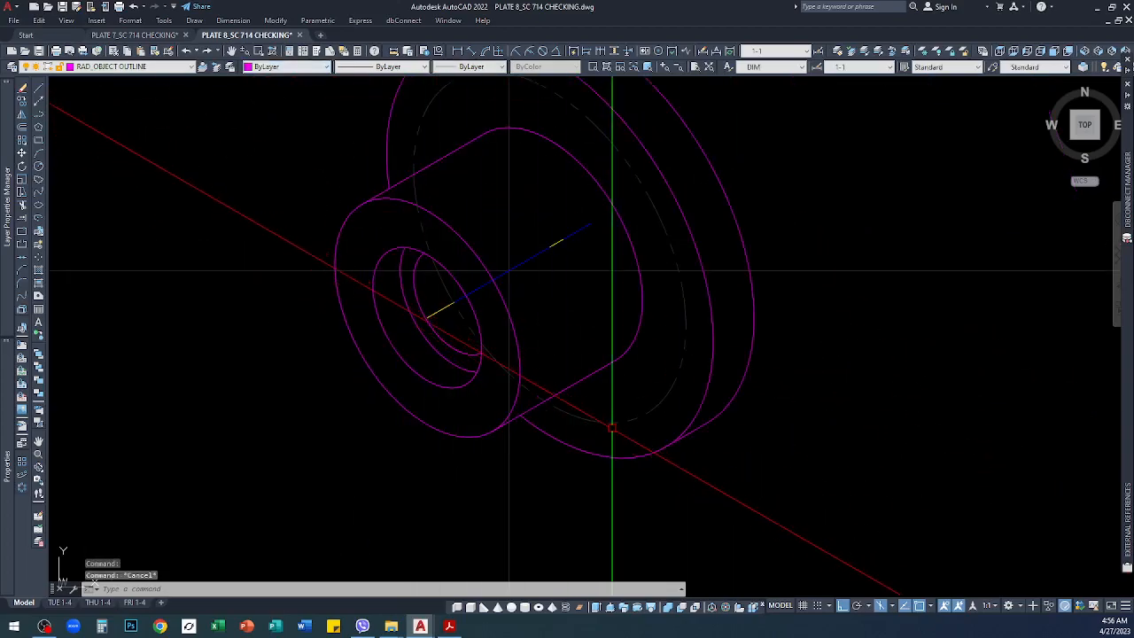
pyautogui.scroll(-4, 550, 315)
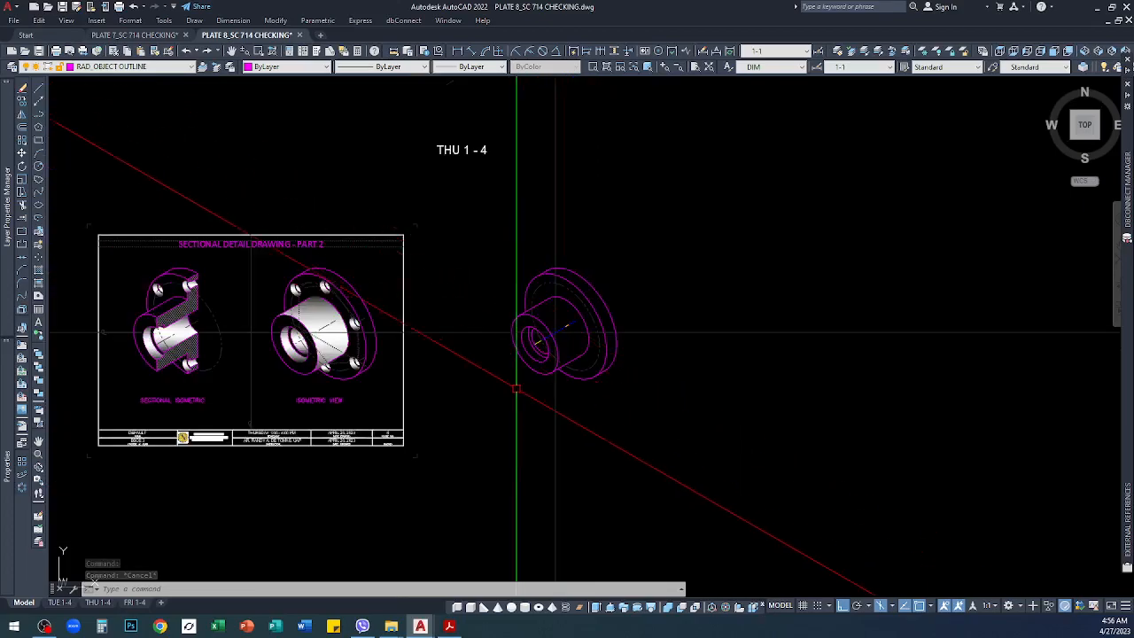
pyautogui.scroll(4, 491, 352)
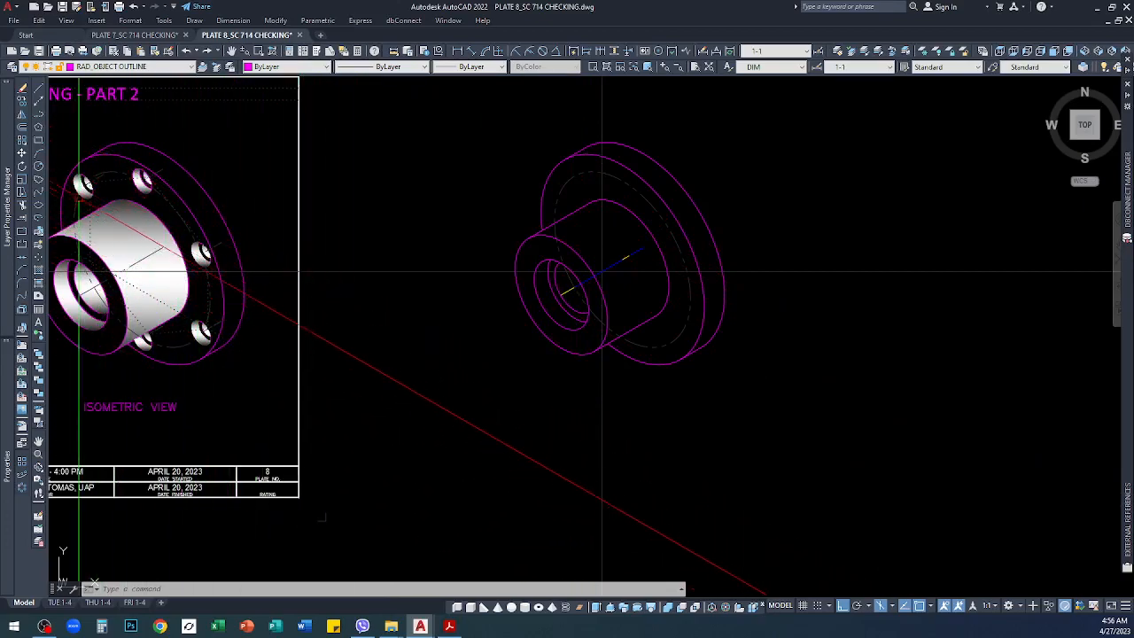
pyautogui.scroll(6, 78, 194)
pyautogui.scroll(-8, 79, 194)
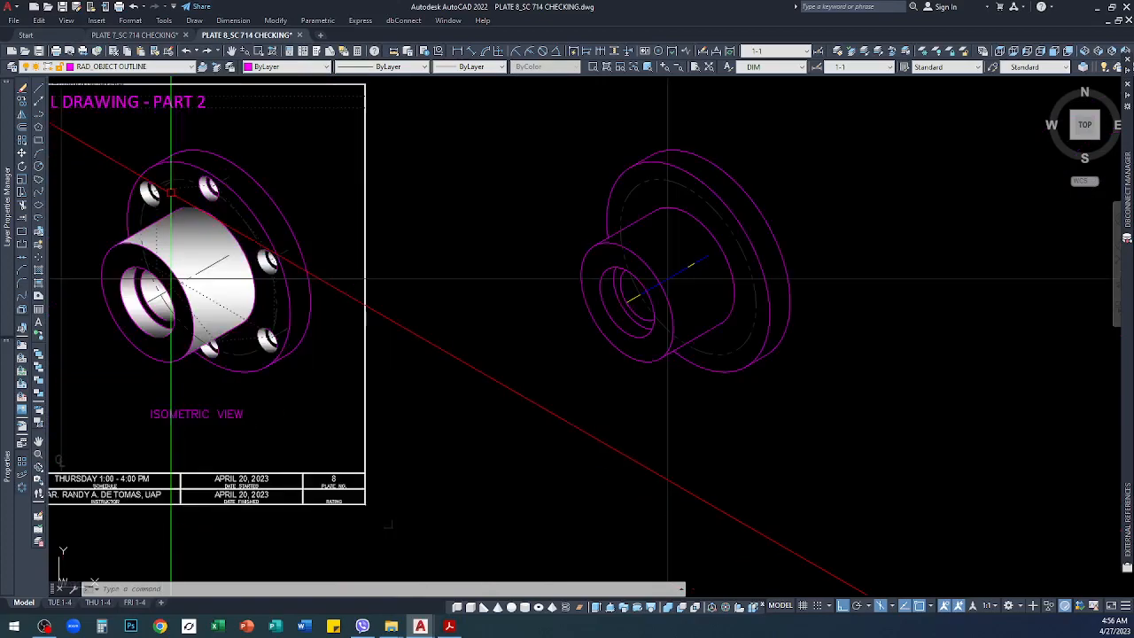
pyautogui.click(142, 35)
pyautogui.scroll(-3, 409, 146)
pyautogui.scroll(6, 686, 245)
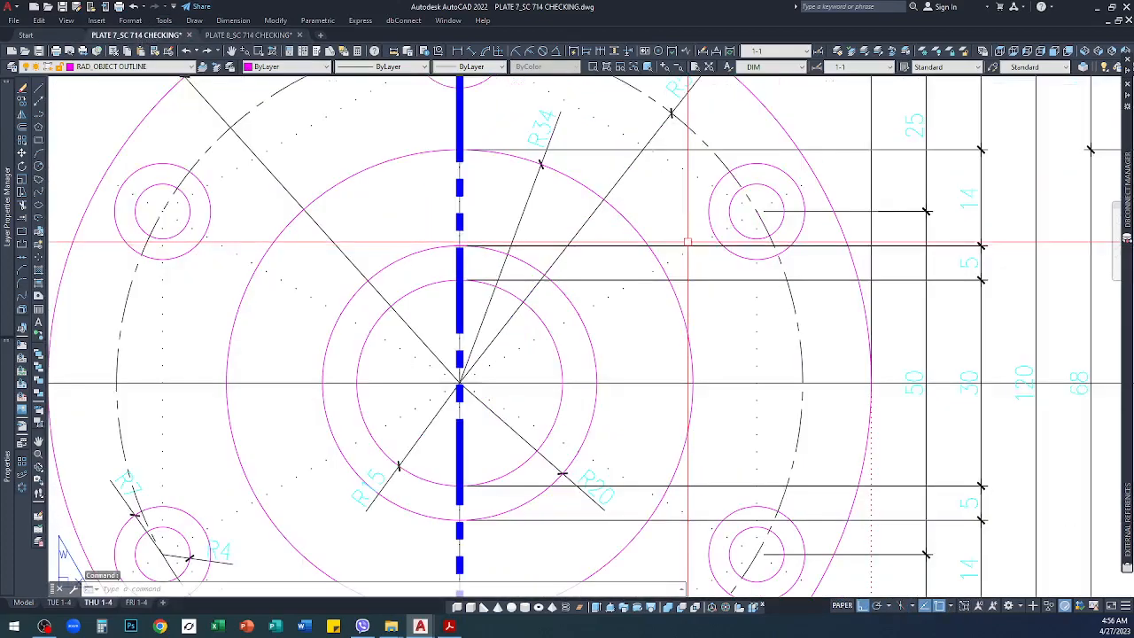
pyautogui.scroll(-3, 685, 242)
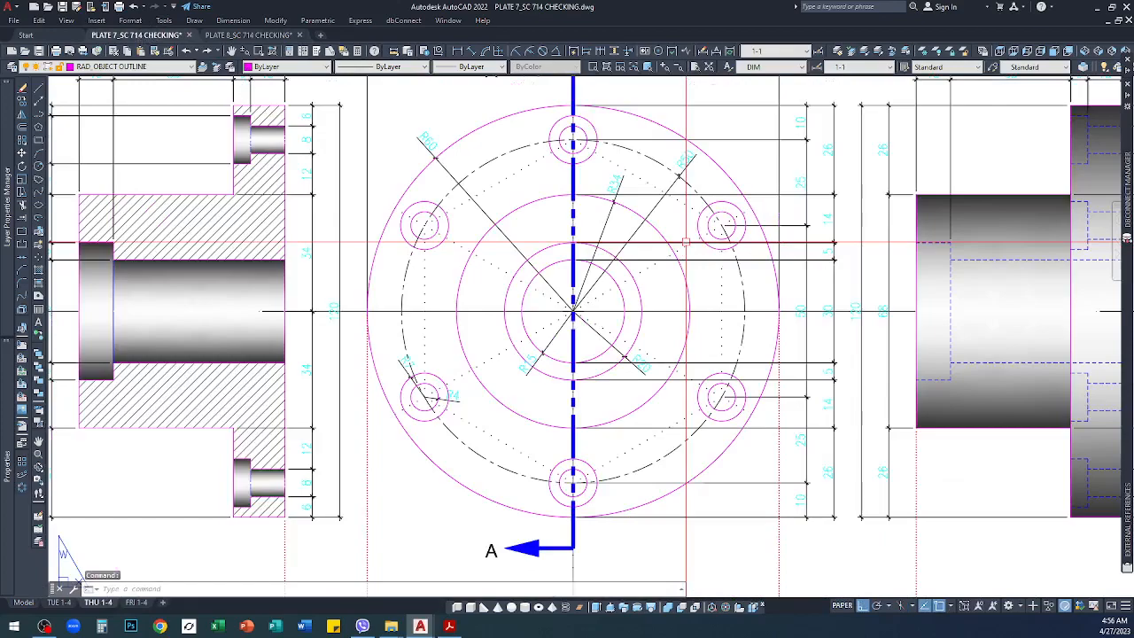
pyautogui.click(525, 167)
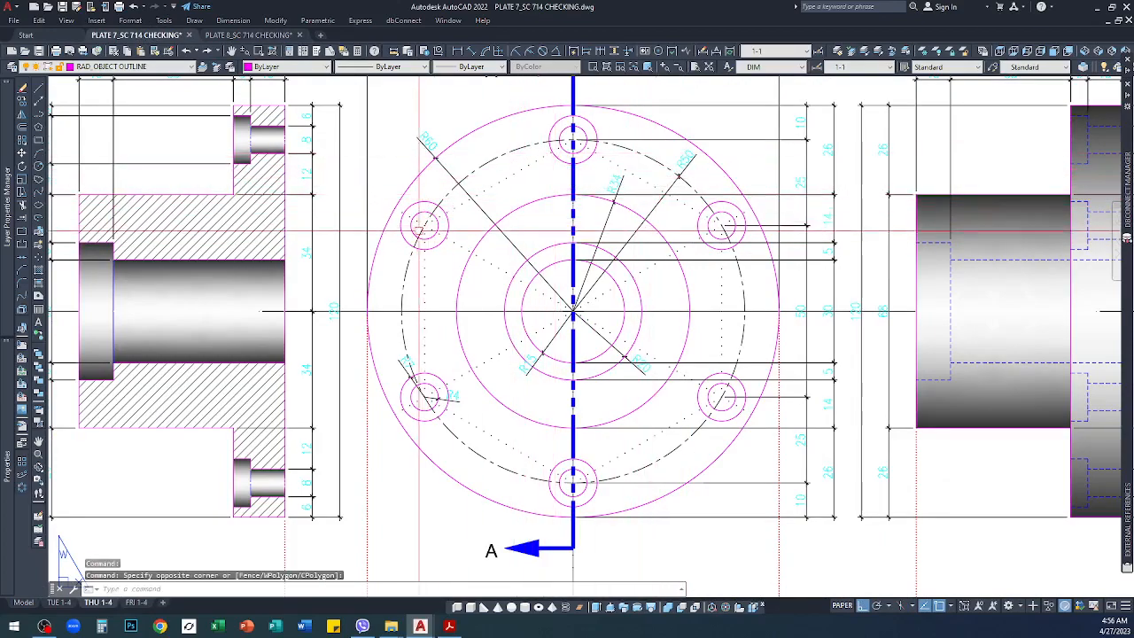
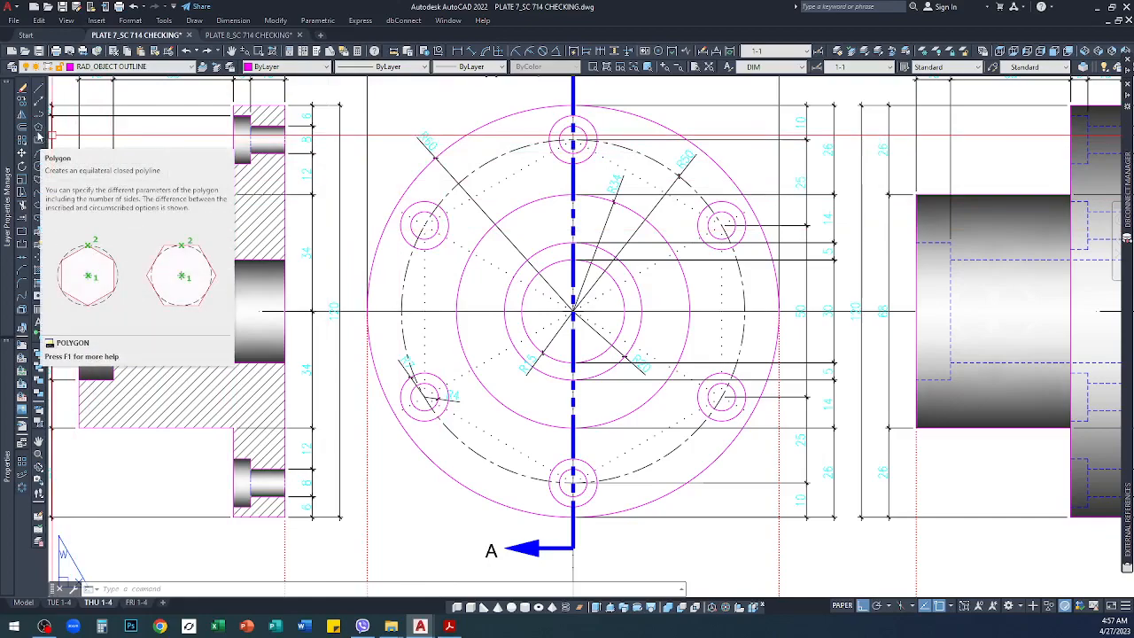
pyautogui.scroll(-4, 607, 298)
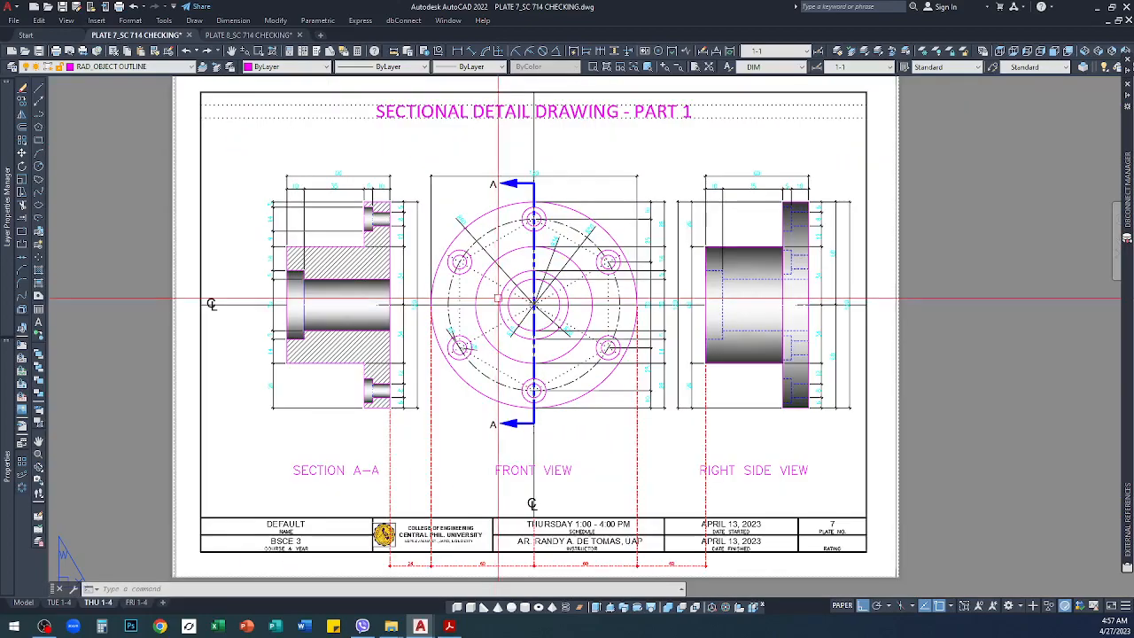
pyautogui.scroll(4, 630, 272)
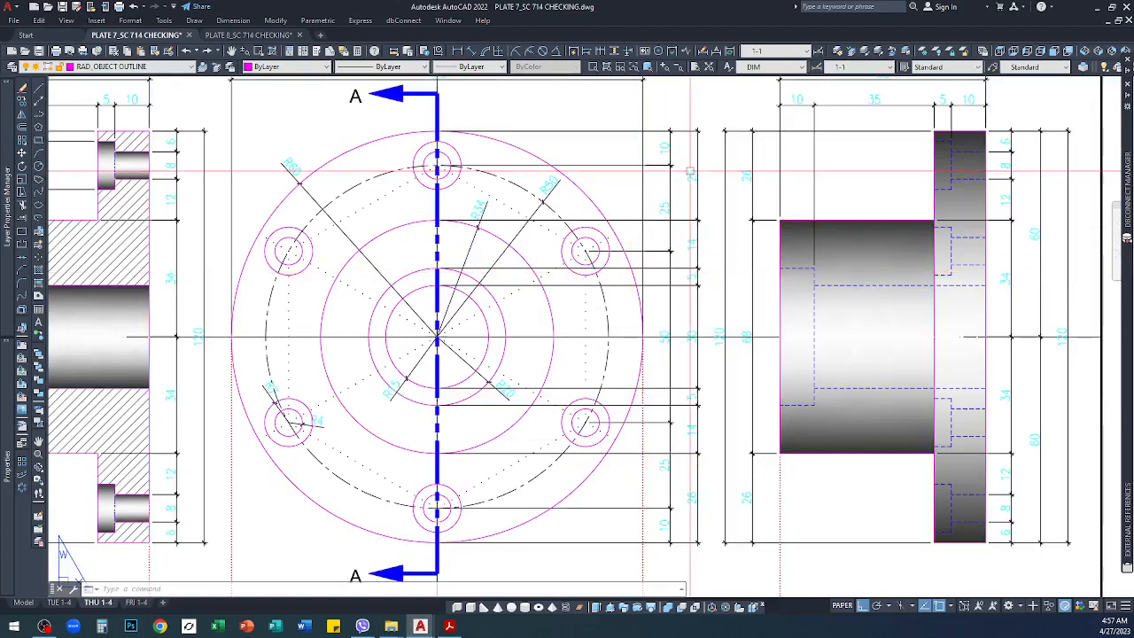
pyautogui.scroll(3, 690, 171)
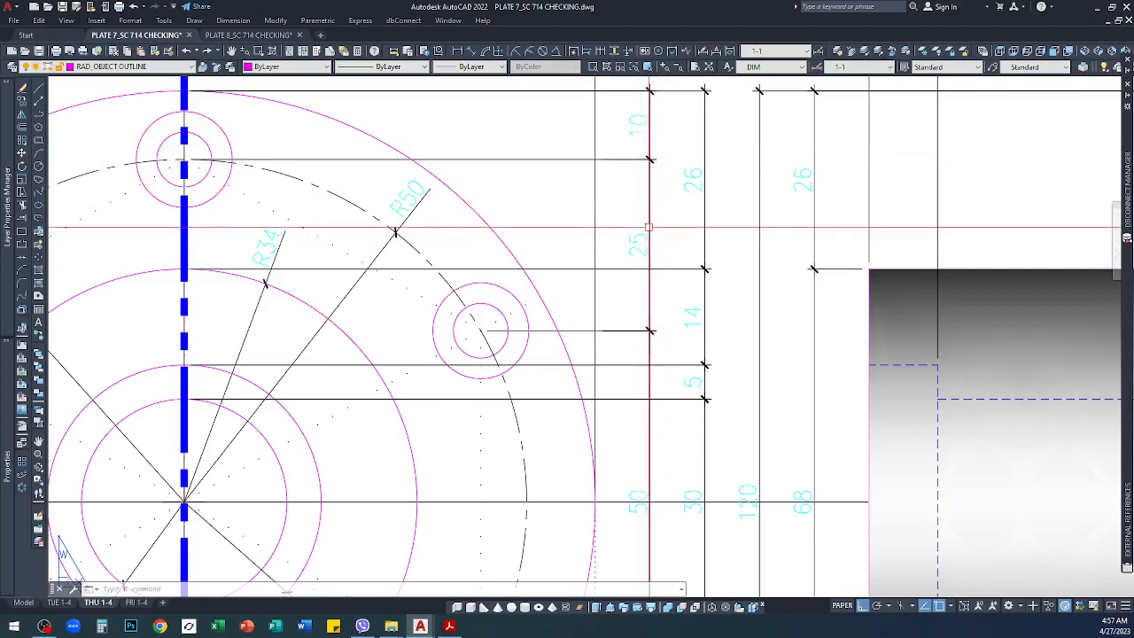
pyautogui.scroll(-3, 646, 240)
pyautogui.scroll(3, 630, 408)
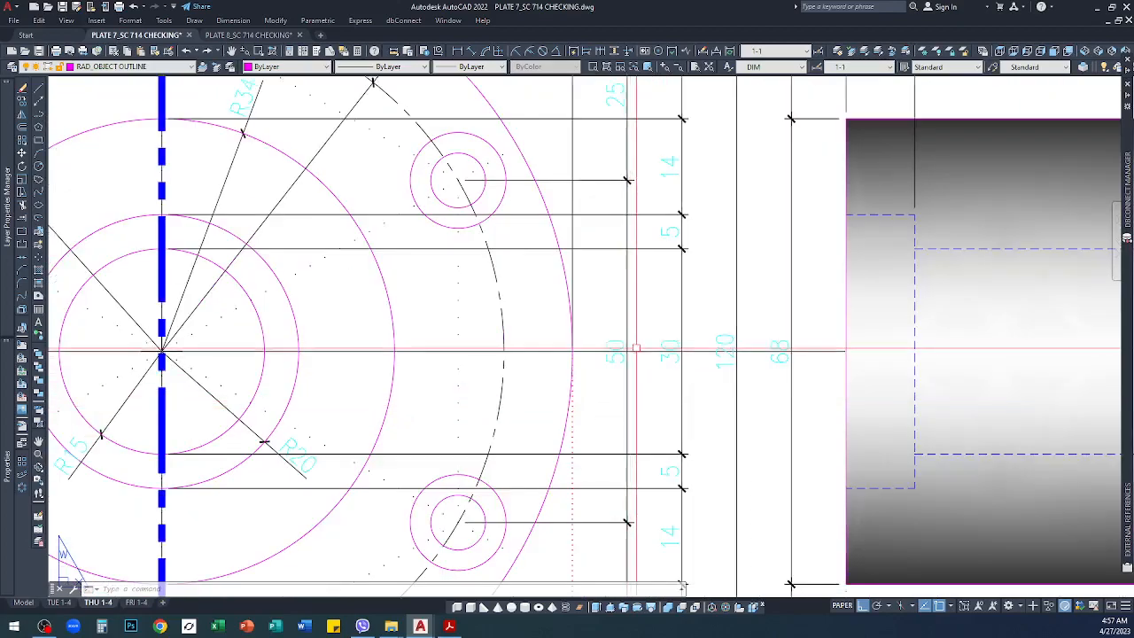
pyautogui.scroll(-3, 610, 288)
pyautogui.scroll(3, 637, 461)
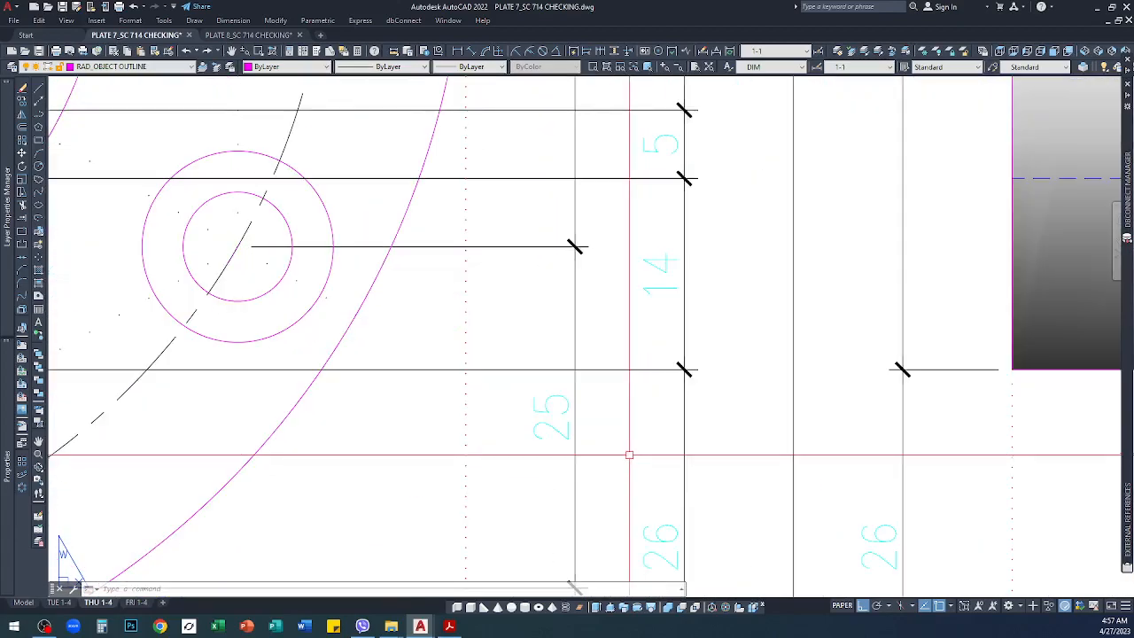
pyautogui.scroll(-3, 633, 394)
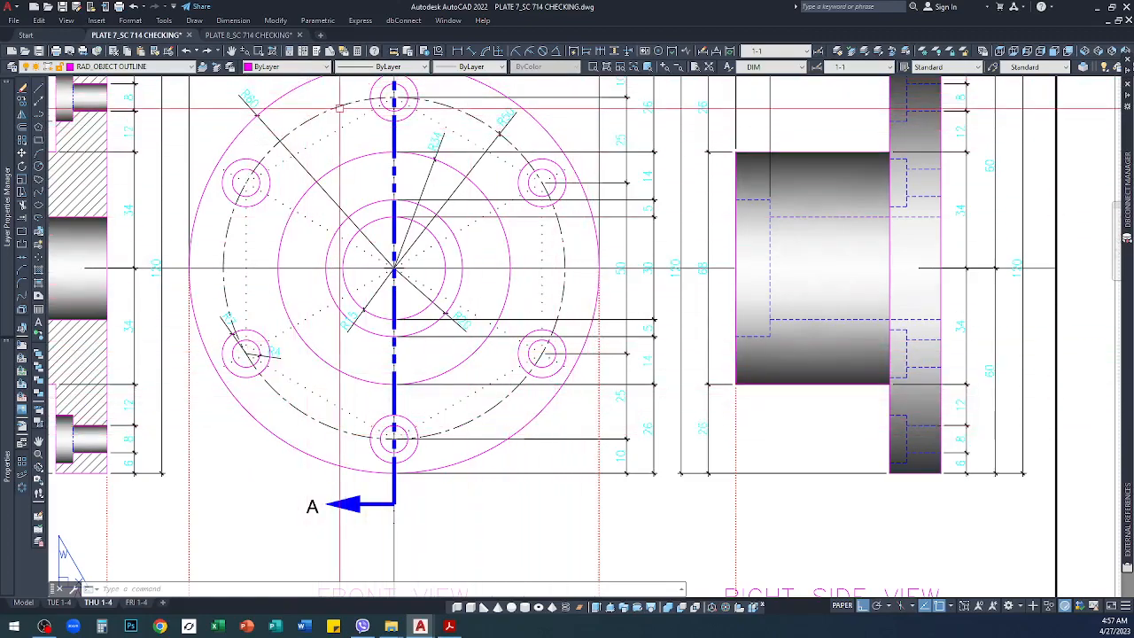
# Step: In Plate 8, draw connected lines from the front flange isocircle's upper end: outward at 150°, 10 down, and back across the flange at 330°
pyautogui.click(239, 34)
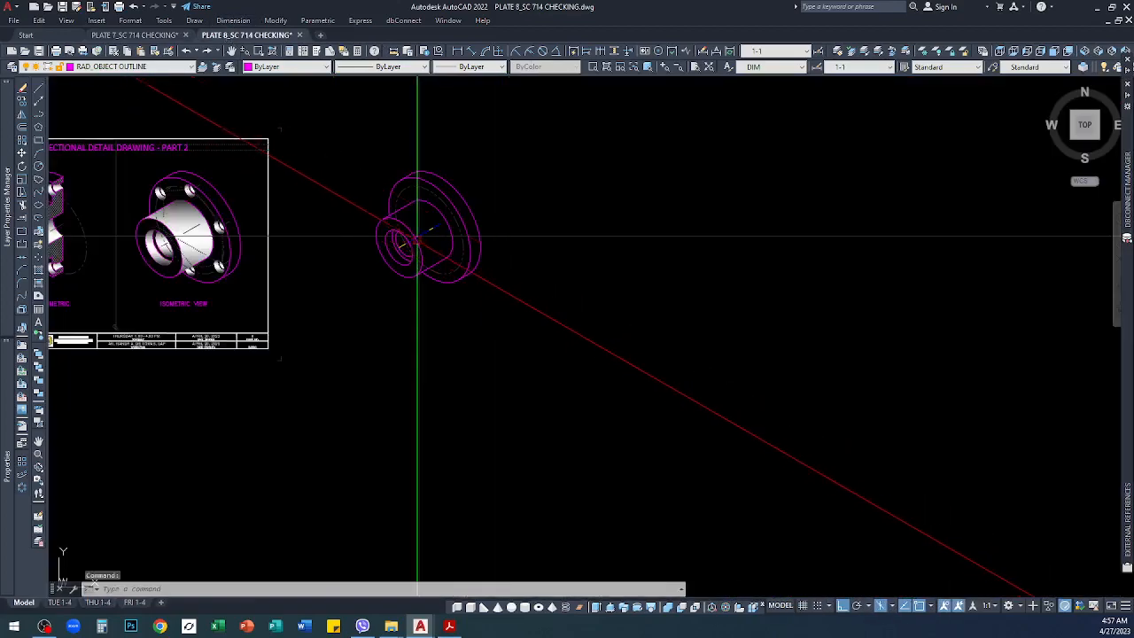
pyautogui.scroll(8, 418, 202)
pyautogui.click(543, 140)
pyautogui.scroll(-3, 563, 199)
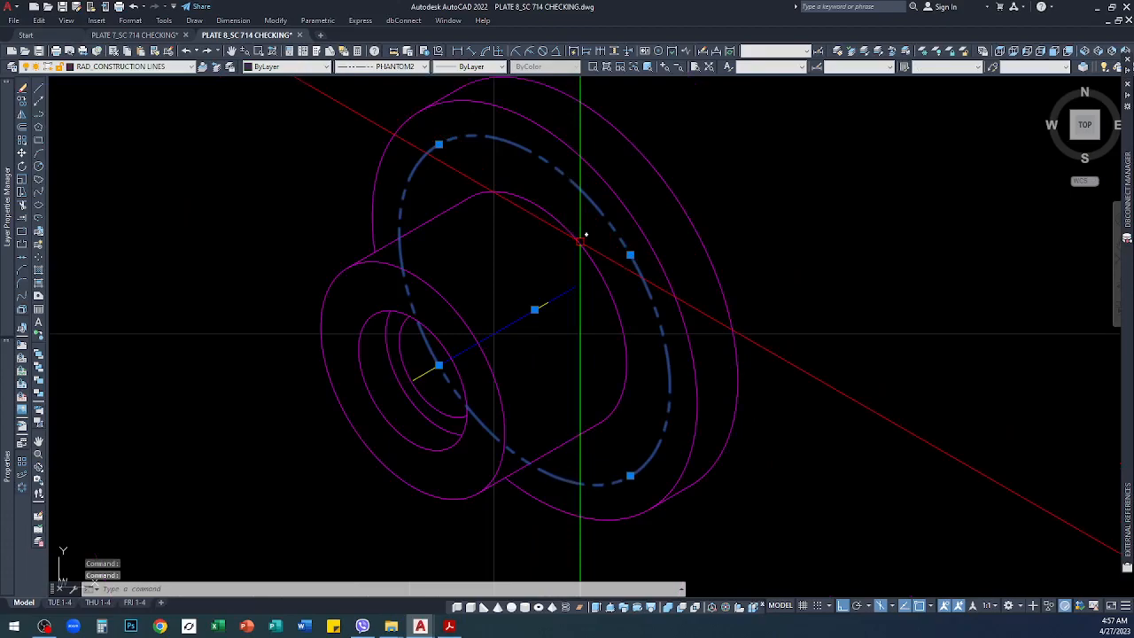
pyautogui.write('l')
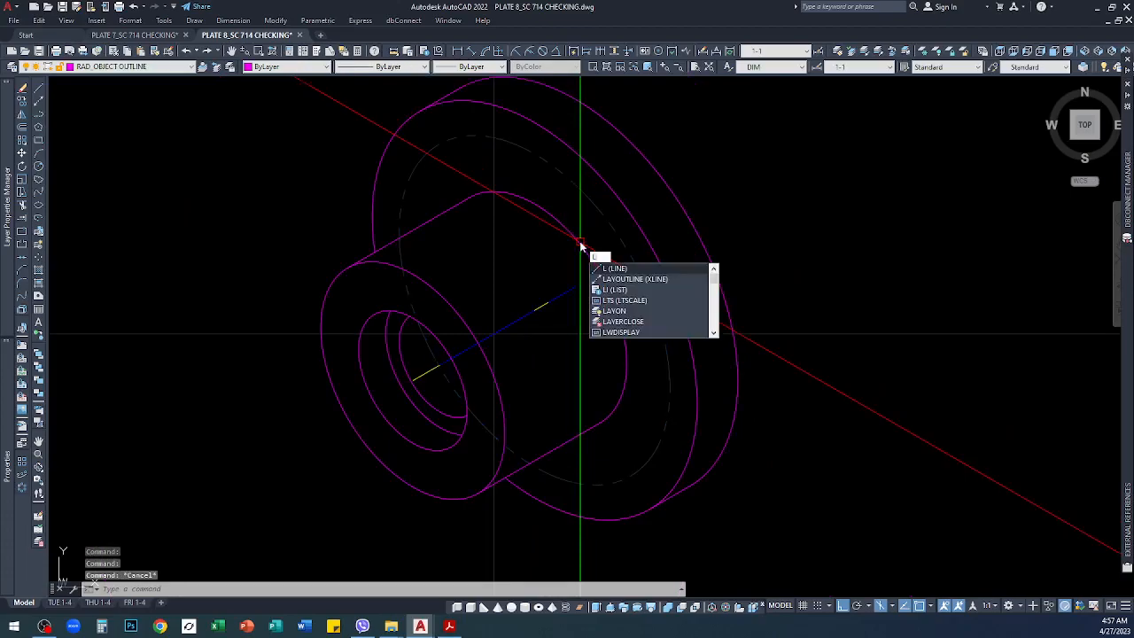
pyautogui.press('Return')
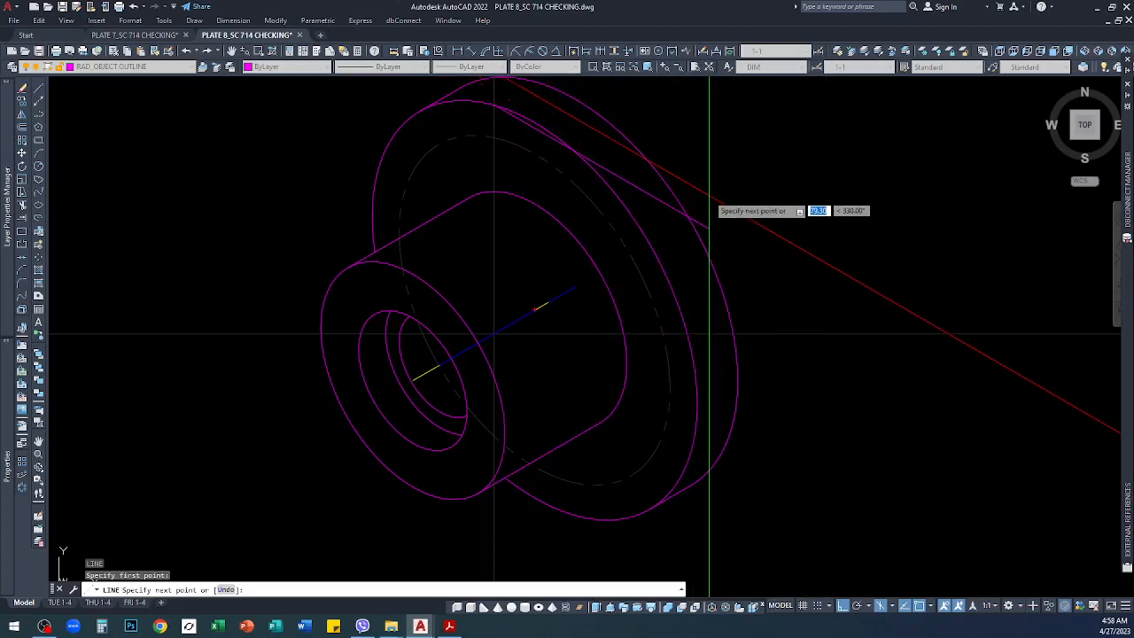
pyautogui.scroll(-5, 748, 244)
pyautogui.scroll(5, 733, 256)
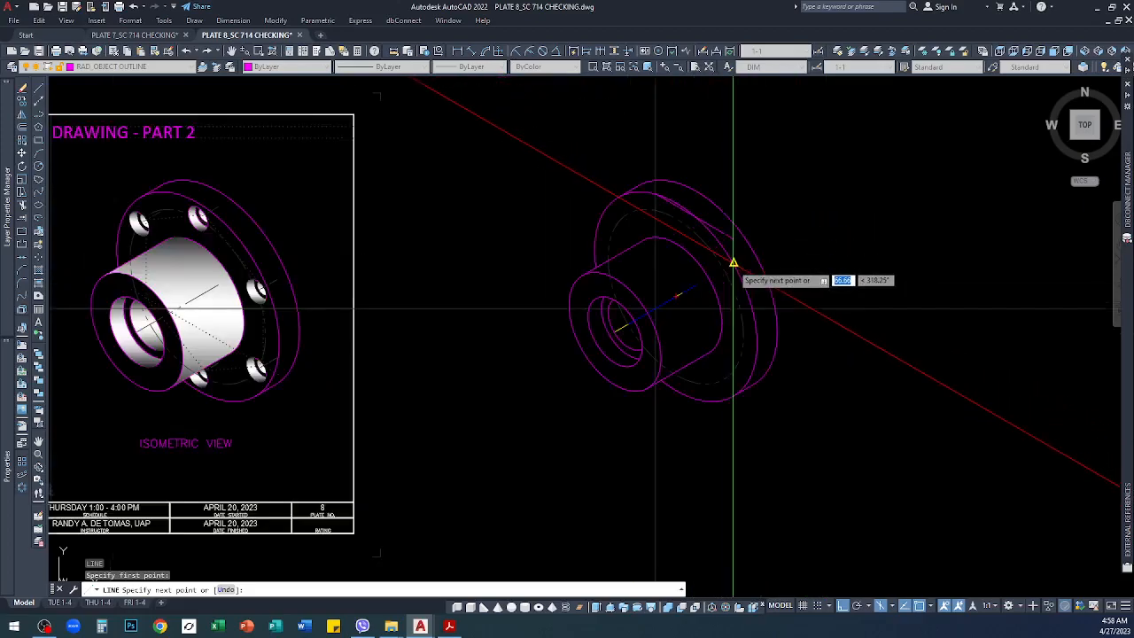
pyautogui.scroll(-3, 733, 261)
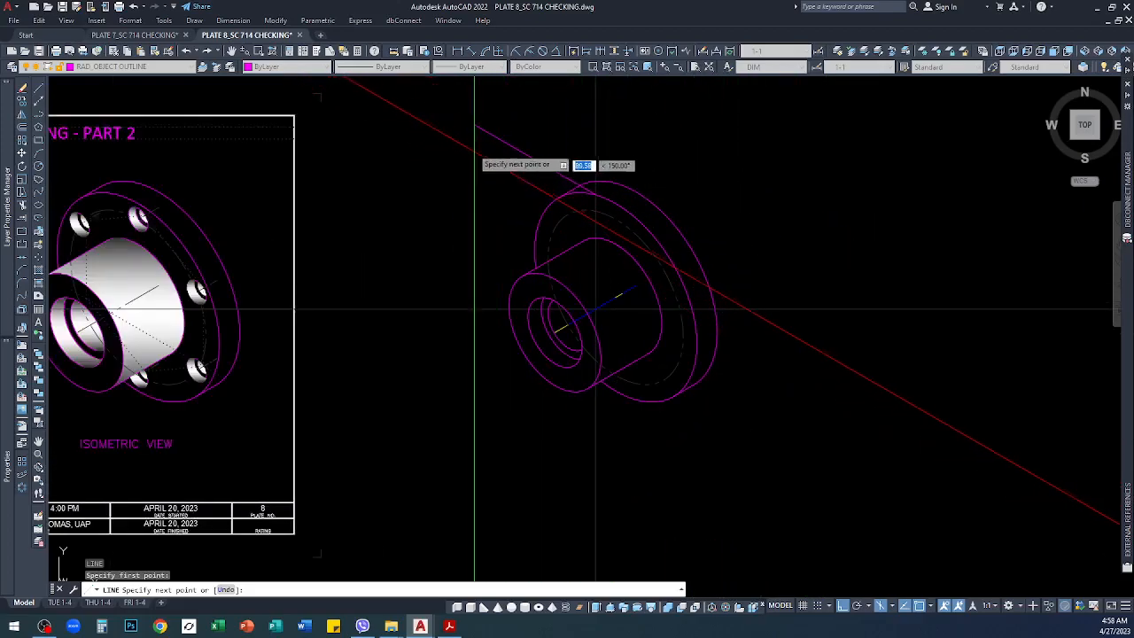
pyautogui.click(461, 135)
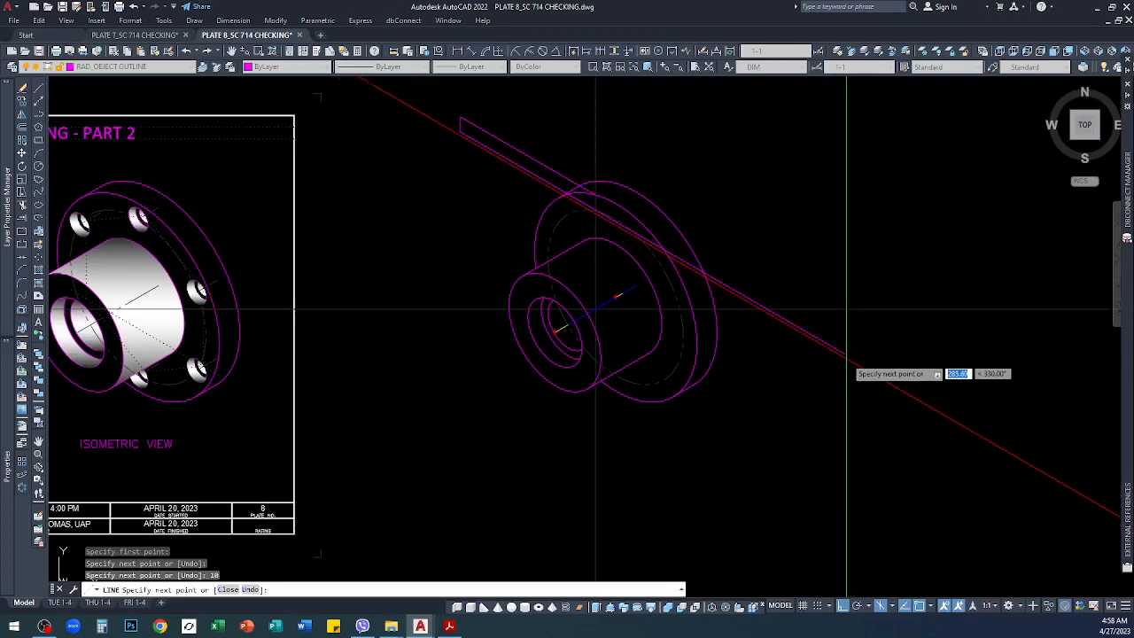
pyautogui.click(846, 355)
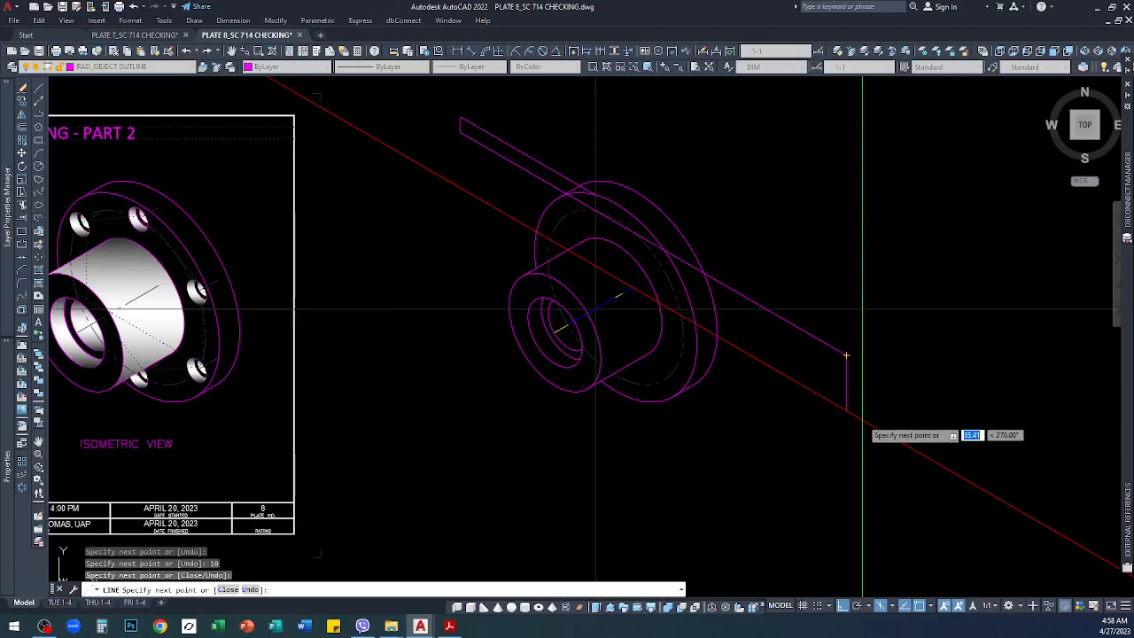
# Step: Continue the zigzag with vertical drops of 25, 50 and 25, each followed by a parallel isometric line across the flange
pyautogui.write('25')
pyautogui.press('Return')
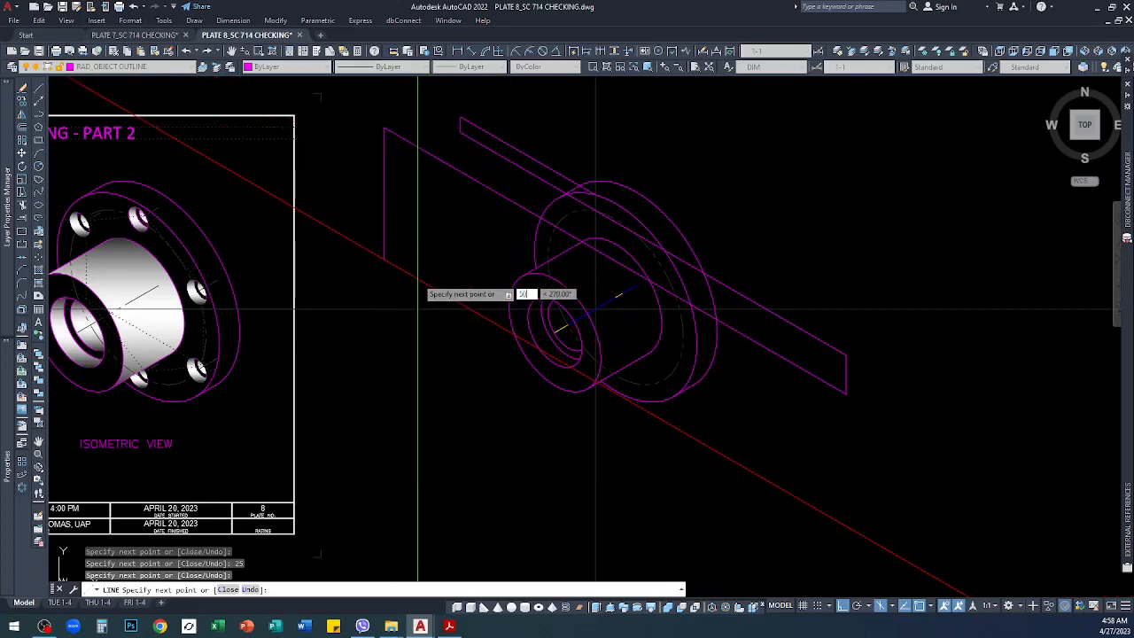
pyautogui.press('Return')
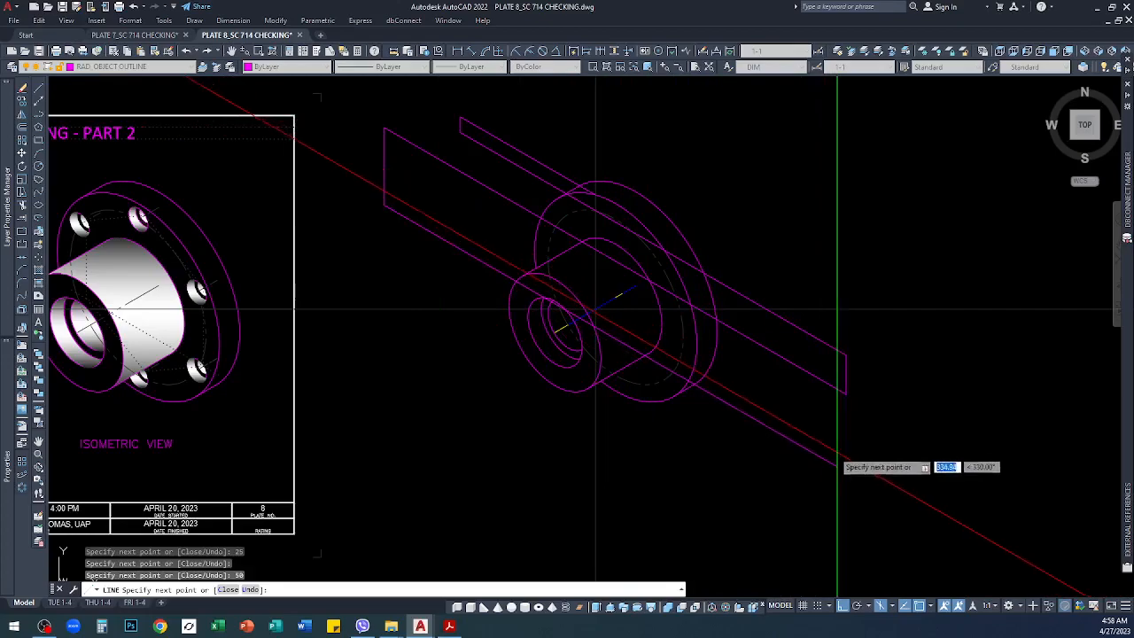
pyautogui.click(828, 461)
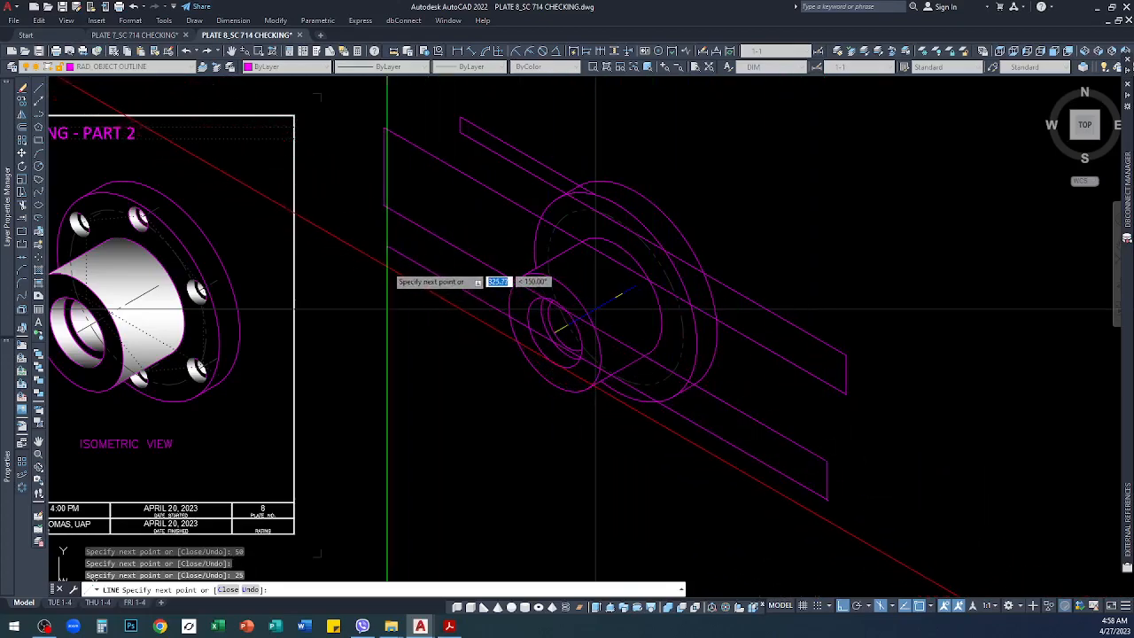
pyautogui.press('Return')
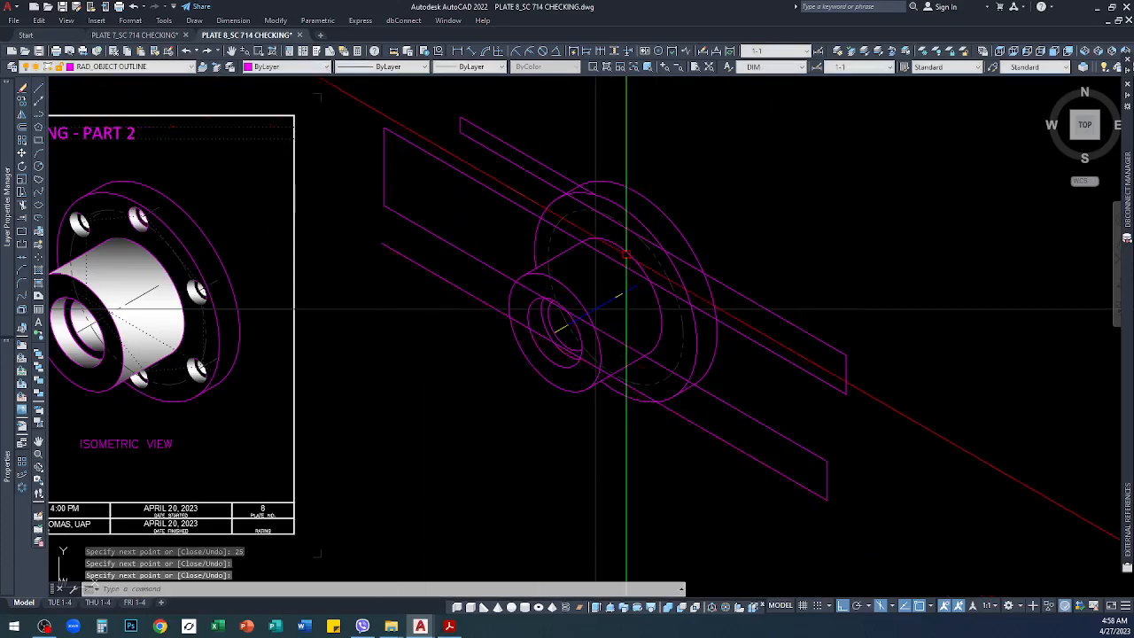
# Step: Examine where the parallel spacing lines cross the dashed bolt-hole isocircle, and compare the hole positions with the reference isometric view
pyautogui.scroll(5, 620, 221)
pyautogui.scroll(6, 527, 188)
pyautogui.scroll(-6, 565, 221)
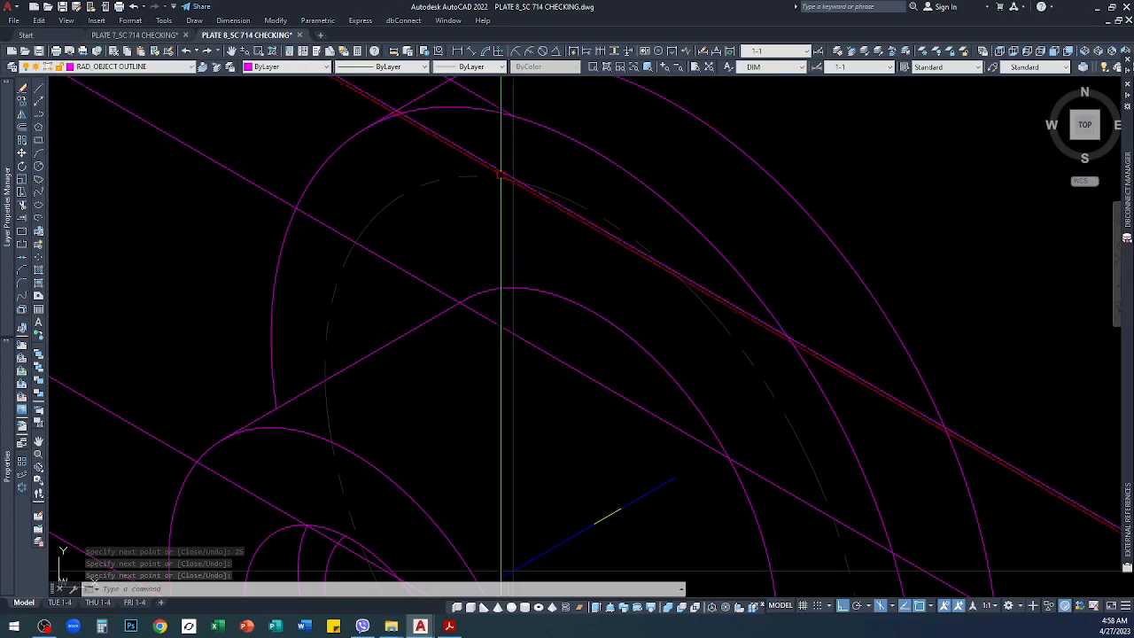
pyautogui.scroll(-6, 502, 182)
pyautogui.scroll(6, 497, 197)
pyautogui.click(496, 194)
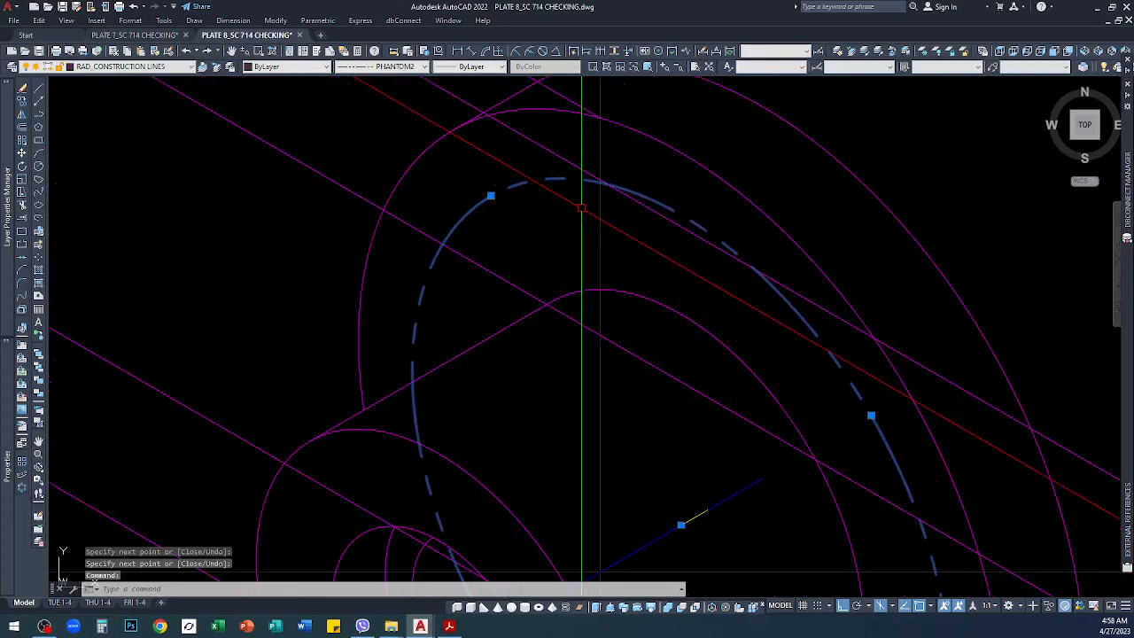
pyautogui.scroll(5, 581, 207)
pyautogui.scroll(-5, 609, 217)
pyautogui.scroll(-6, 638, 246)
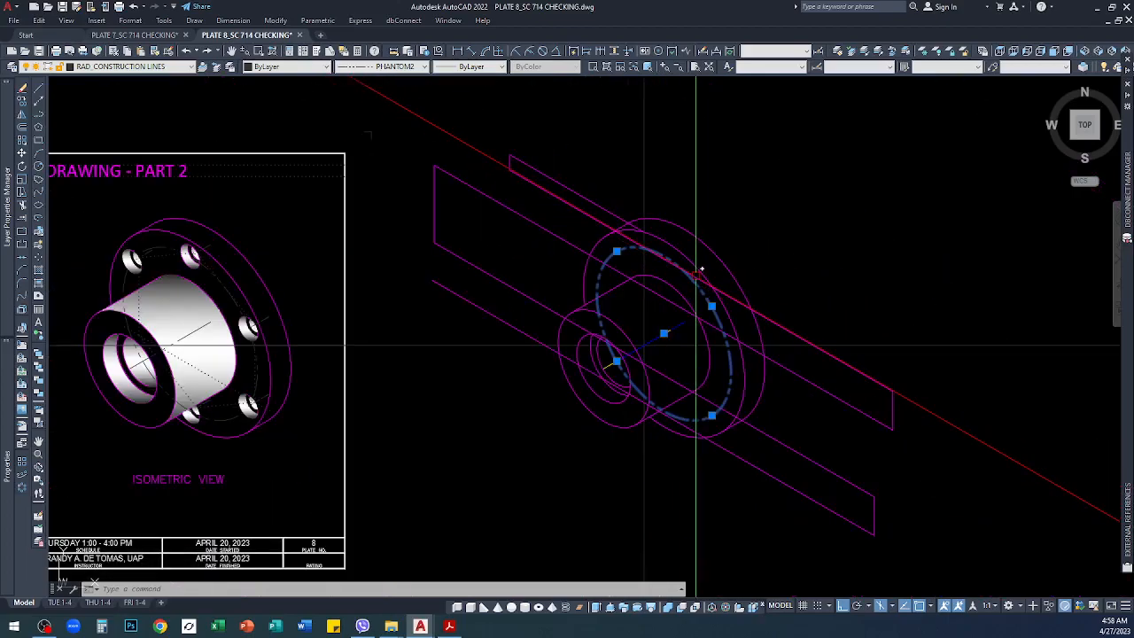
pyautogui.scroll(3, 697, 274)
pyautogui.press('Escape')
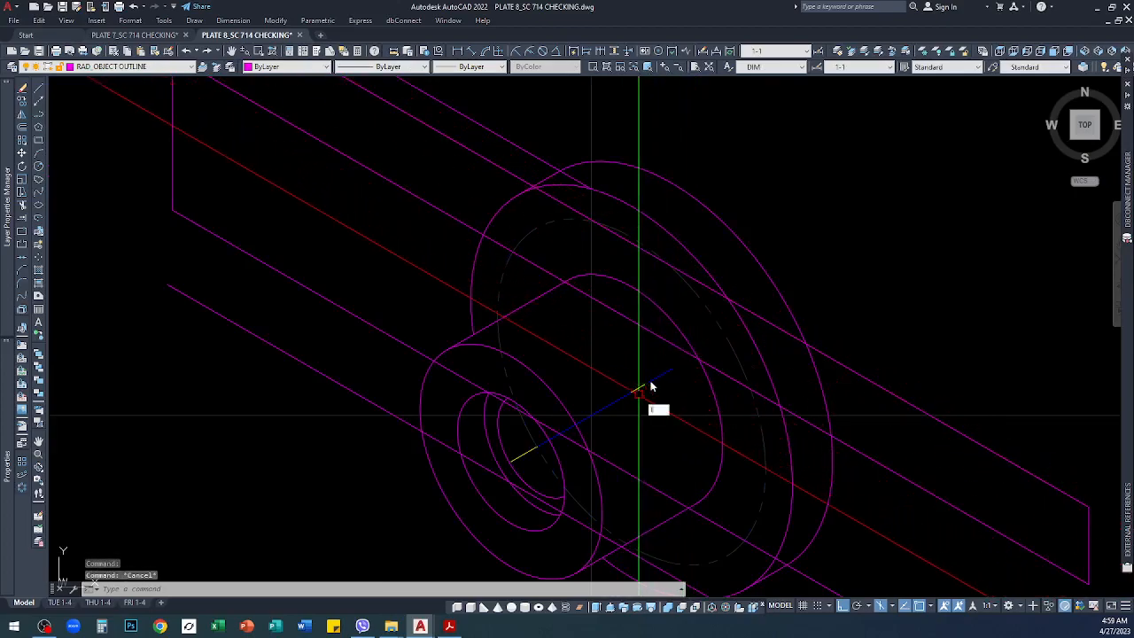
# Step: Draw a vertical line from the centre of the dashed bolt-hole isocircle up past the flange outline
pyautogui.write('l')
pyautogui.press('Return')
pyautogui.click(633, 389)
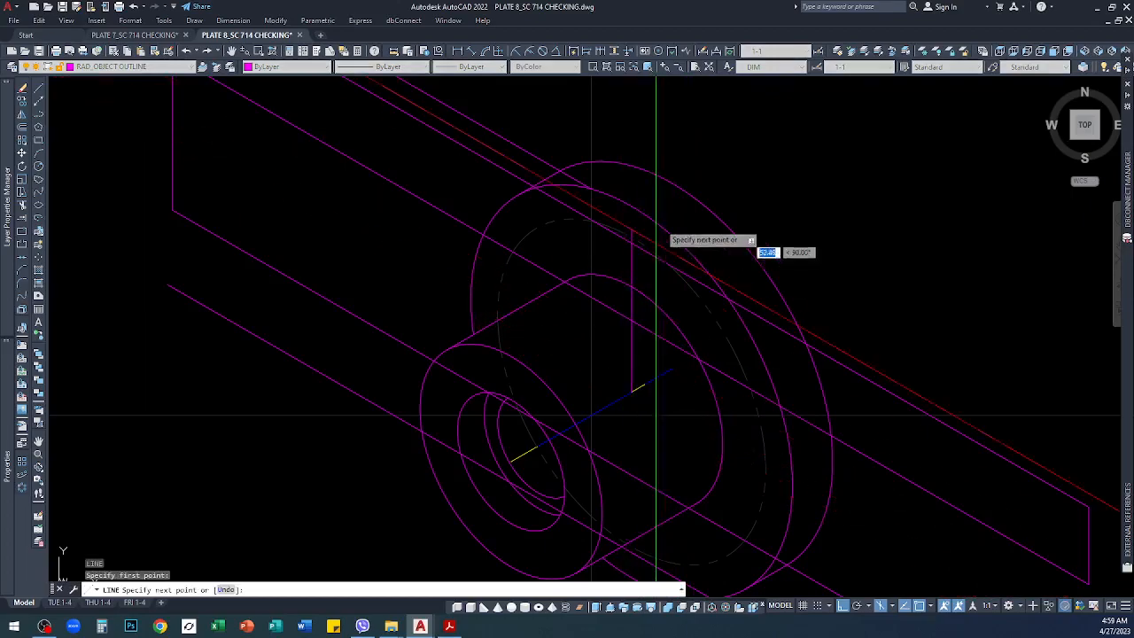
pyautogui.click(656, 102)
pyautogui.press('Return')
# Step: Move the connected spacing lines from the upper line's end on the flange isocircle to where the vertical centre line crosses that isocircle
pyautogui.scroll(-4, 539, 204)
pyautogui.scroll(2, 511, 163)
pyautogui.click(510, 149)
pyautogui.click(345, 215)
pyautogui.click(413, 267)
pyautogui.click(382, 303)
pyautogui.click(877, 407)
pyautogui.click(792, 544)
pyautogui.scroll(5, 637, 372)
pyautogui.scroll(-2, 506, 221)
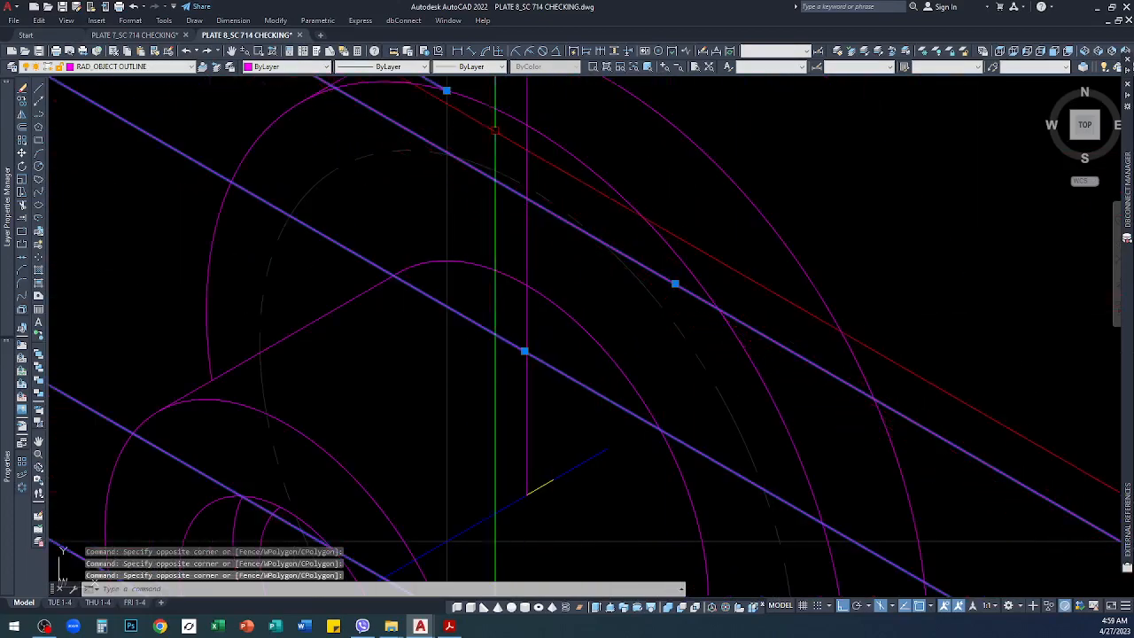
pyautogui.scroll(-3, 549, 266)
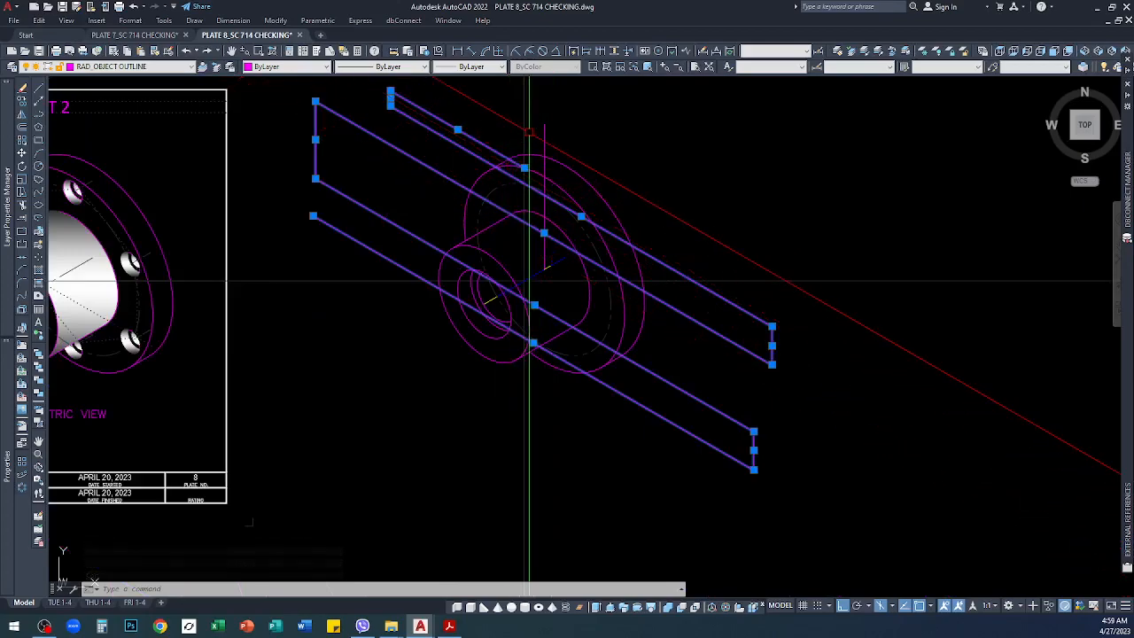
pyautogui.scroll(6, 525, 240)
pyautogui.scroll(3, 533, 168)
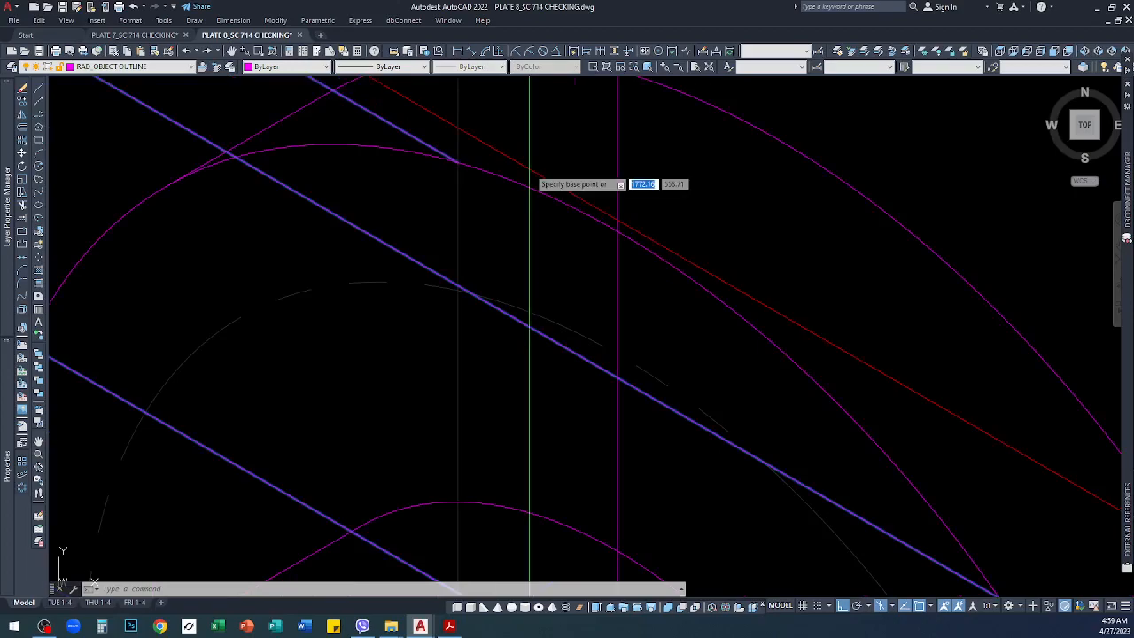
pyautogui.scroll(9, 529, 169)
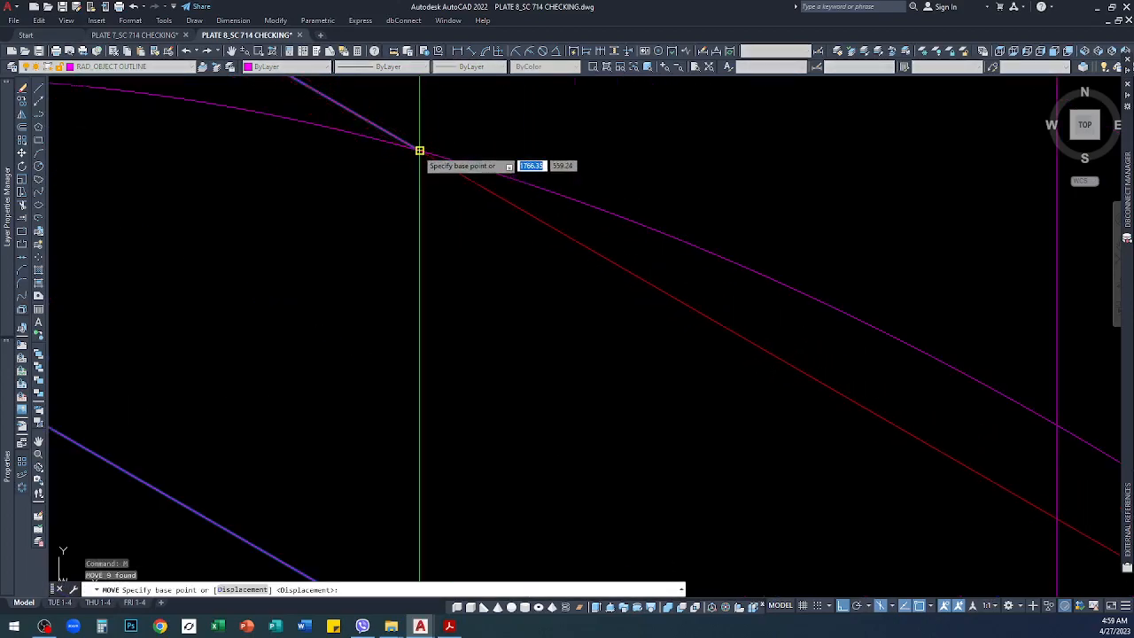
pyautogui.click(419, 151)
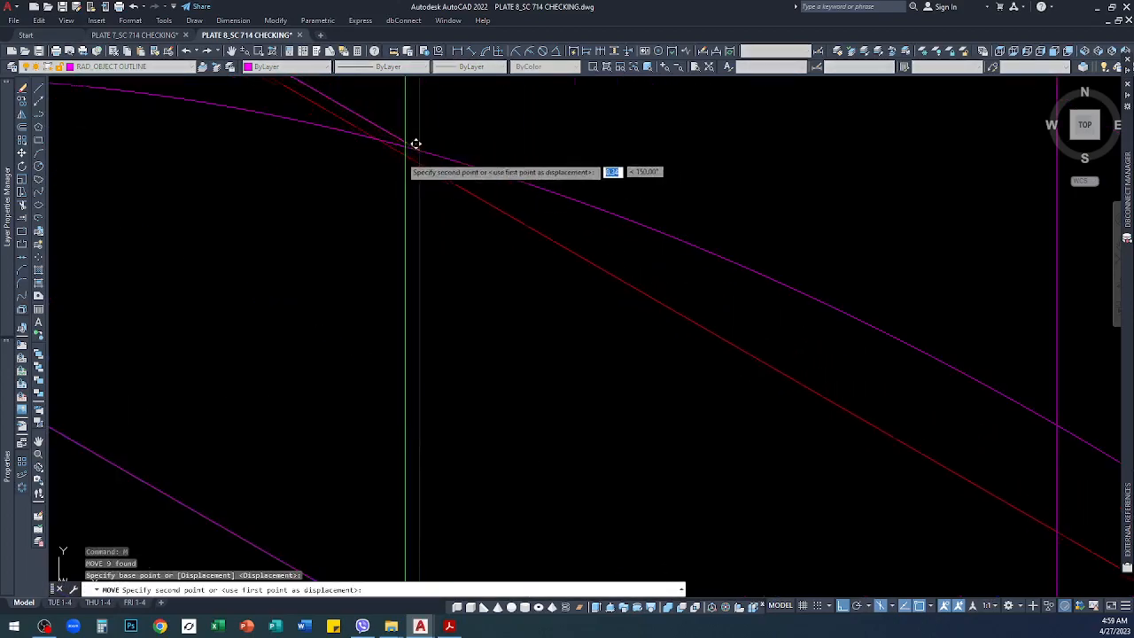
pyautogui.click(547, 193)
pyautogui.scroll(2, 571, 124)
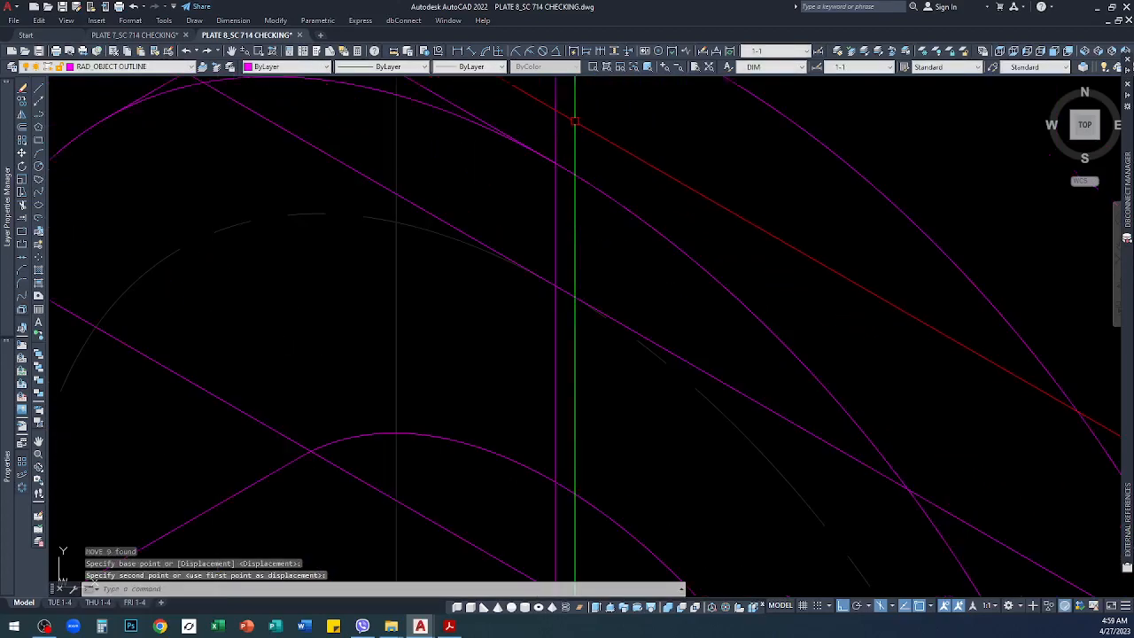
# Step: Examine the moved spacing lines across the flange and compare their layout with the finished reference views
pyautogui.scroll(-5, 631, 180)
pyautogui.scroll(3, 638, 155)
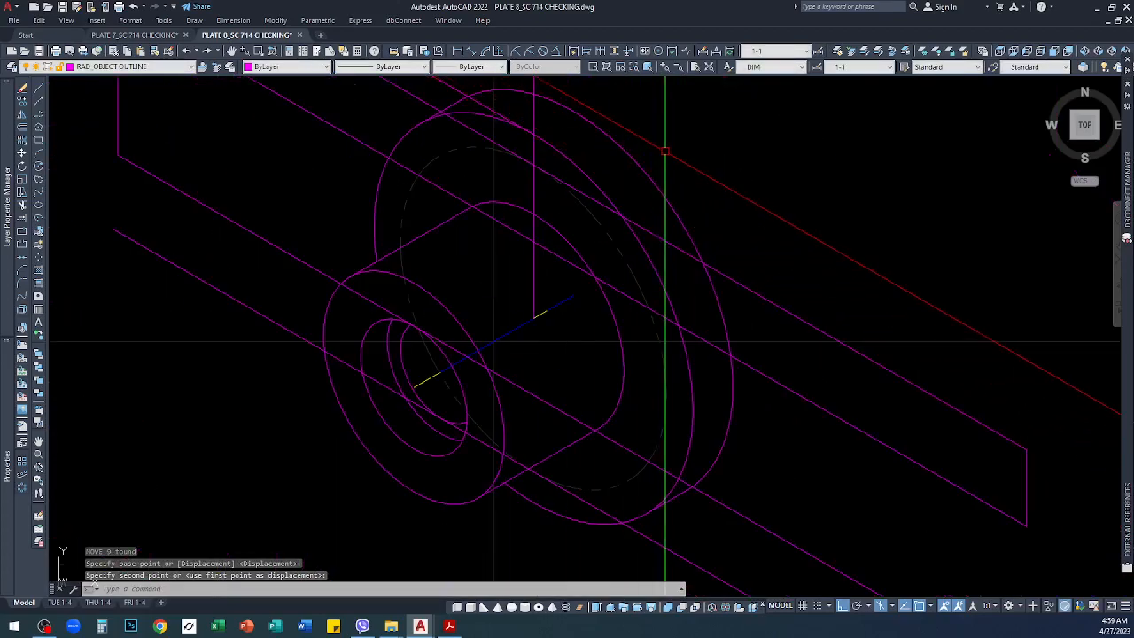
pyautogui.scroll(-4, 664, 150)
pyautogui.scroll(4, 617, 416)
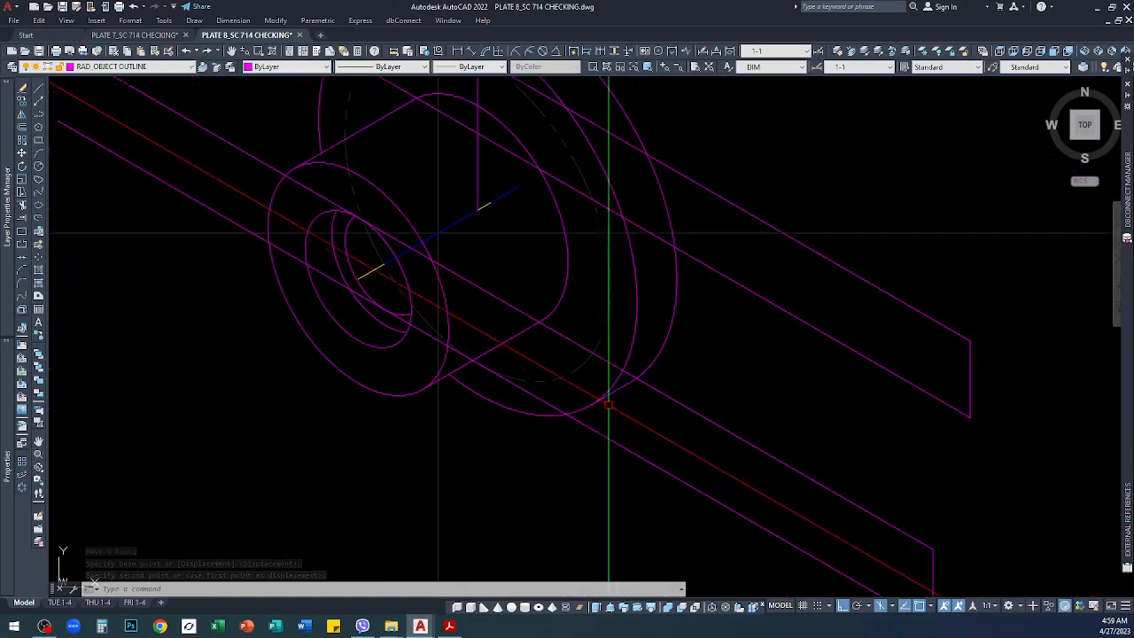
pyautogui.click(437, 354)
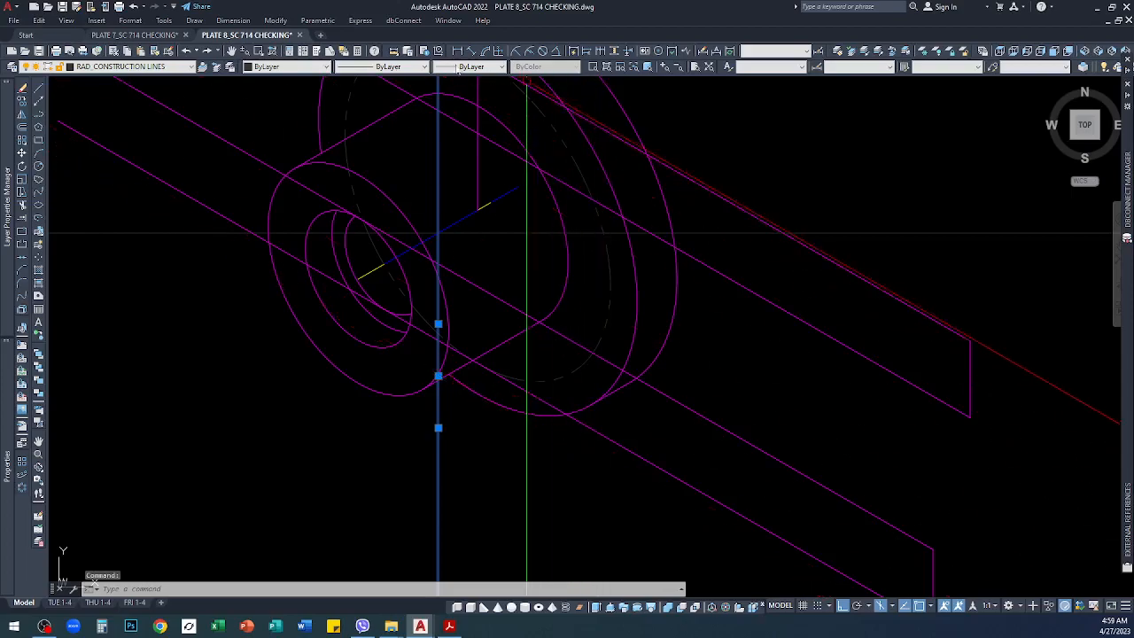
pyautogui.scroll(-3, 437, 233)
pyautogui.scroll(-4, 518, 429)
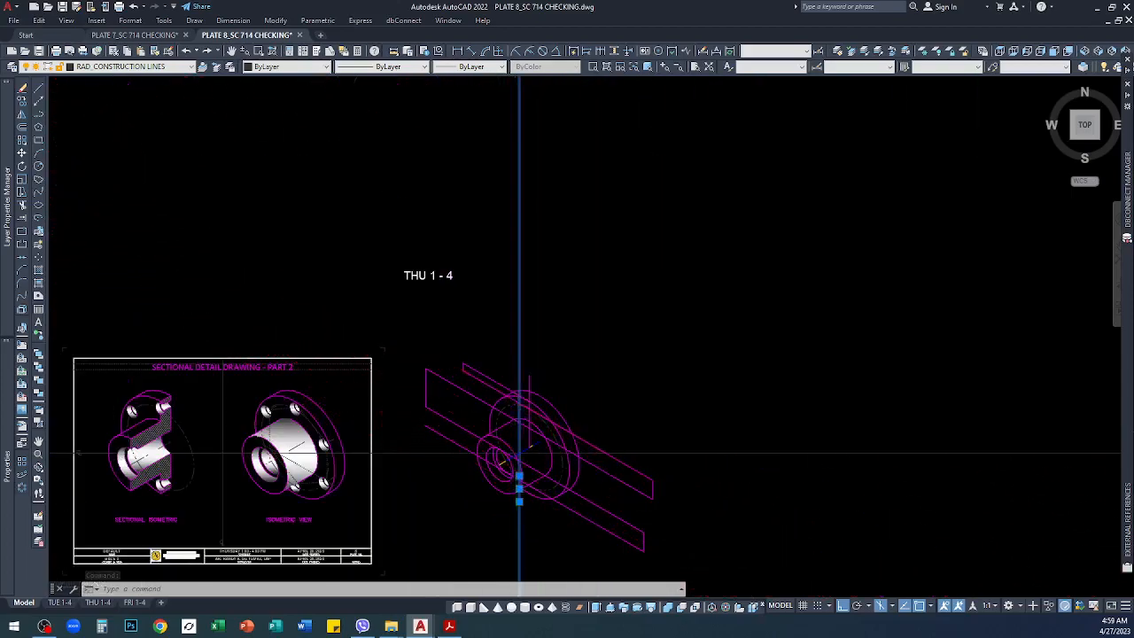
pyautogui.scroll(3, 556, 485)
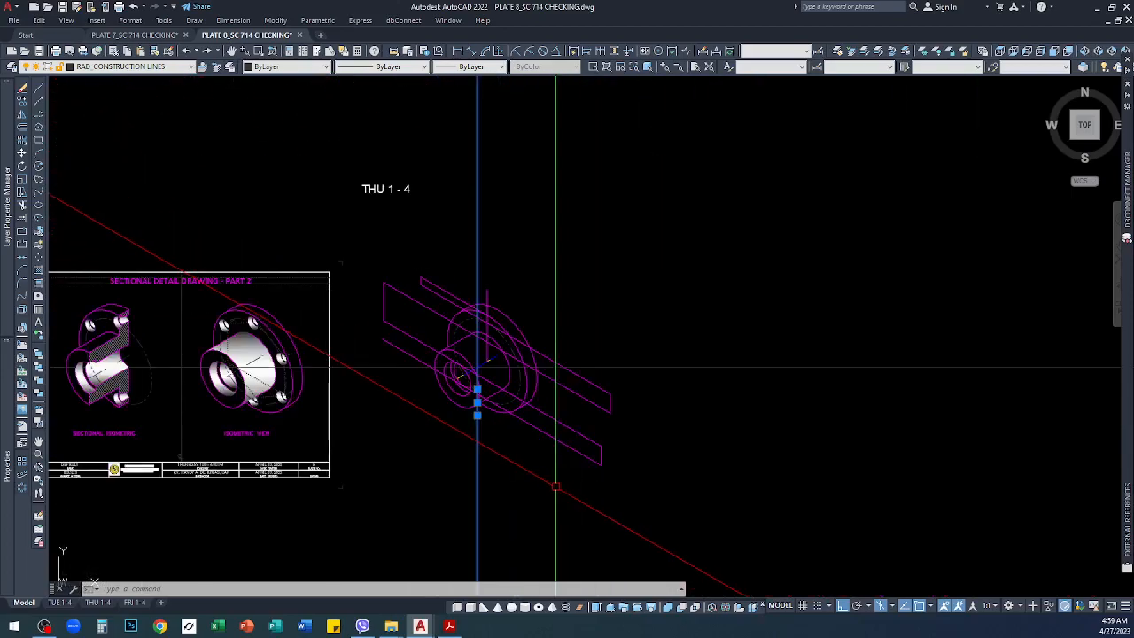
pyautogui.press('Escape')
pyautogui.scroll(5, 505, 390)
pyautogui.scroll(-5, 484, 201)
pyautogui.scroll(5, 483, 200)
# Step: Try erasing the vertical line above the bolt-hole isocircle's centre, and undo the erasure
pyautogui.click(403, 146)
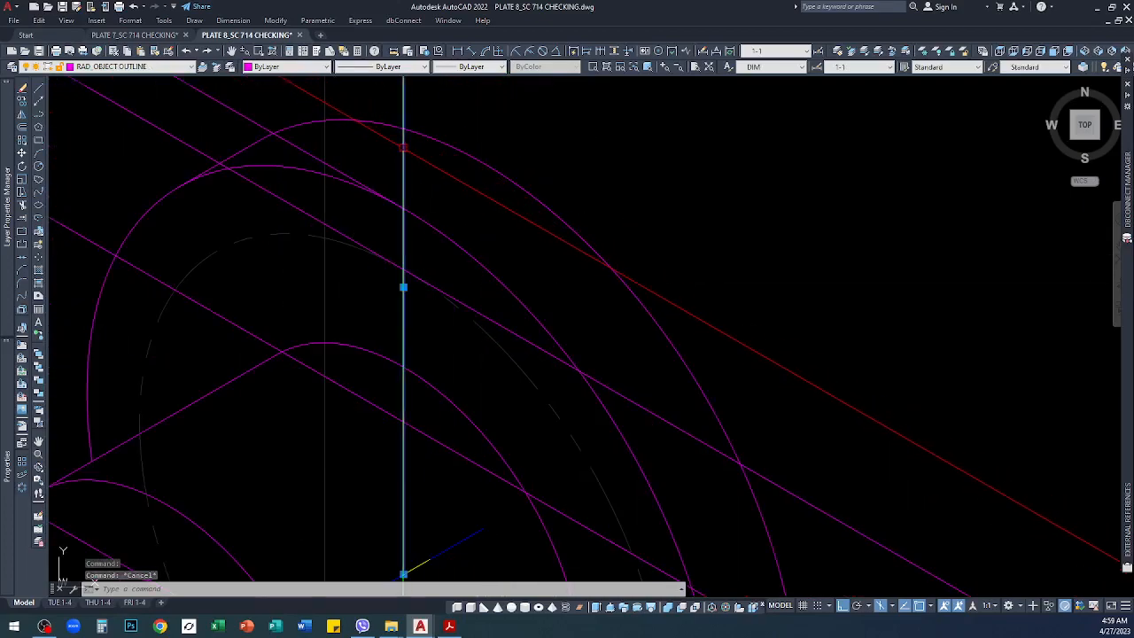
pyautogui.scroll(-2, 429, 439)
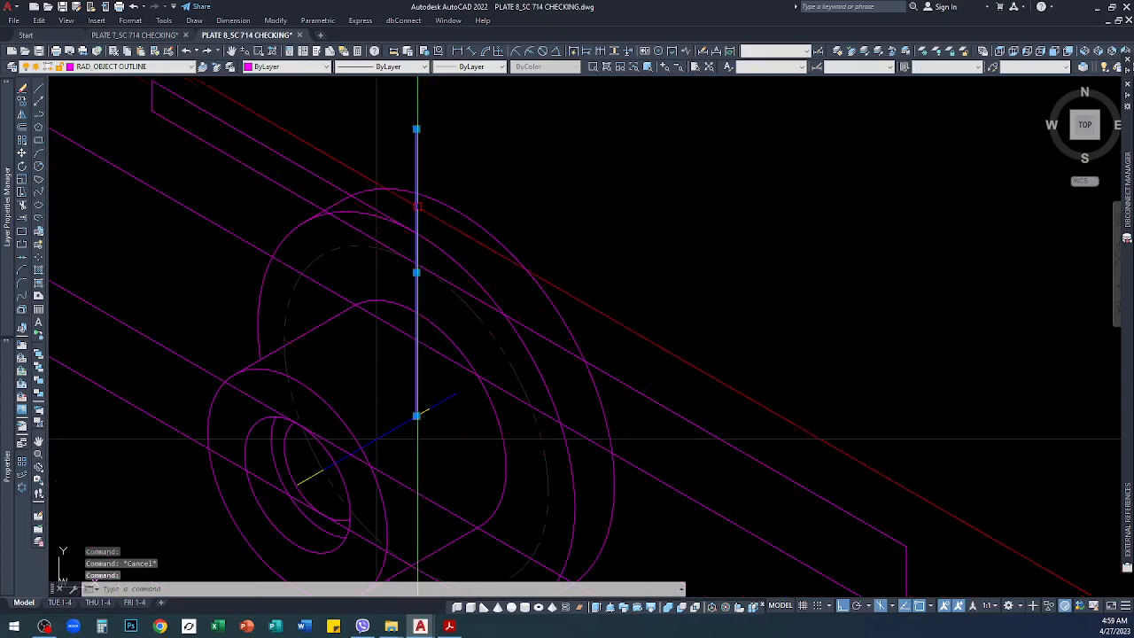
pyautogui.scroll(3, 423, 440)
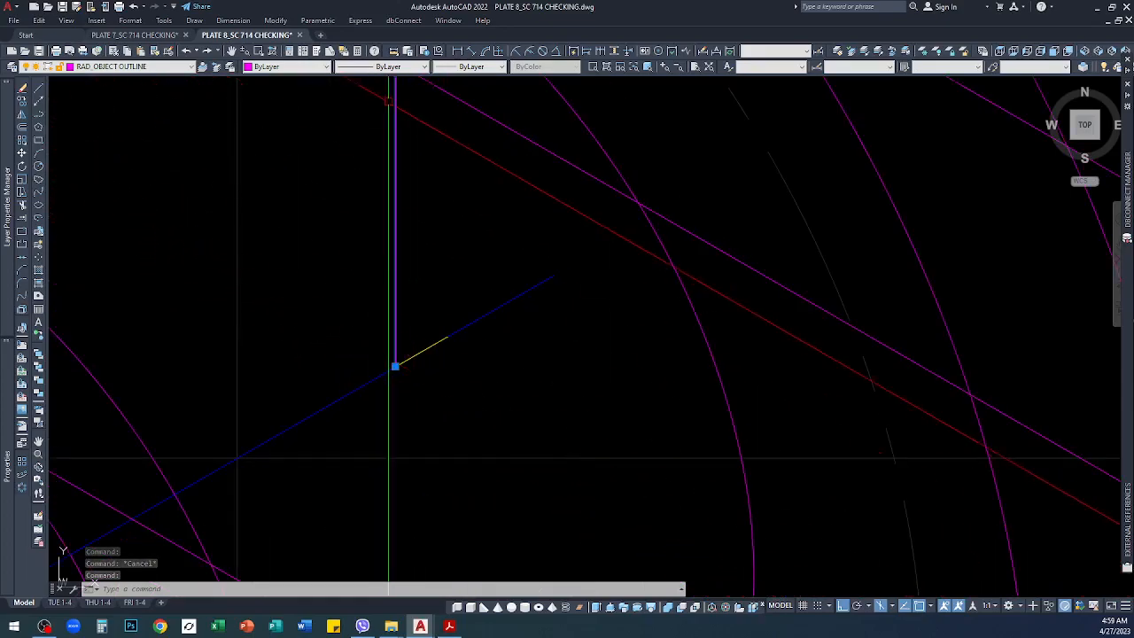
pyautogui.scroll(-3, 505, 372)
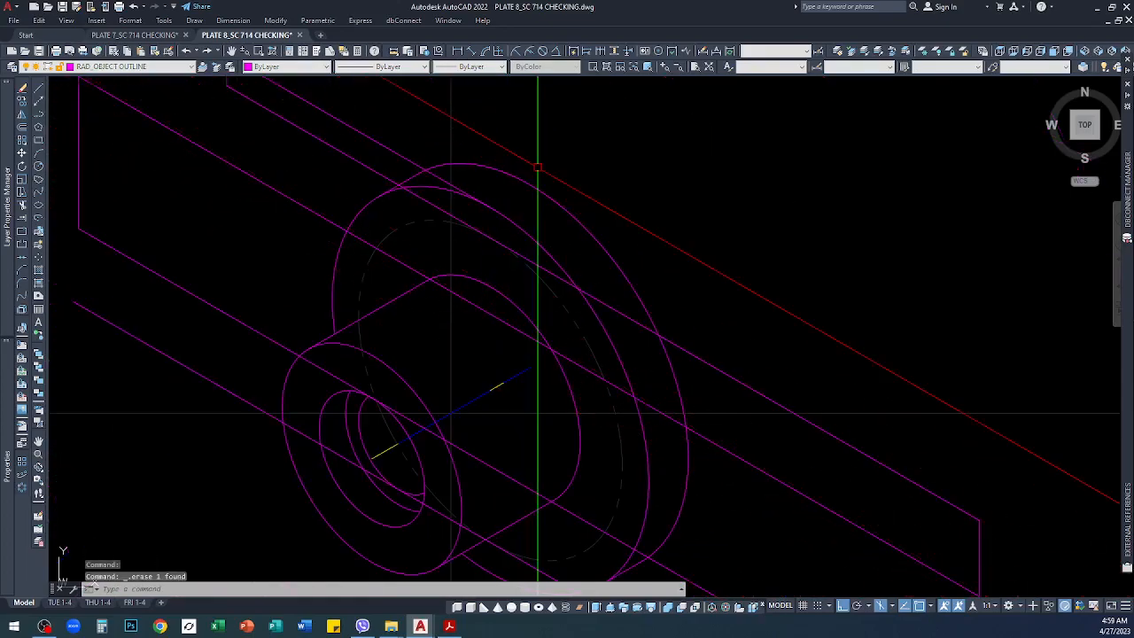
pyautogui.scroll(4, 425, 399)
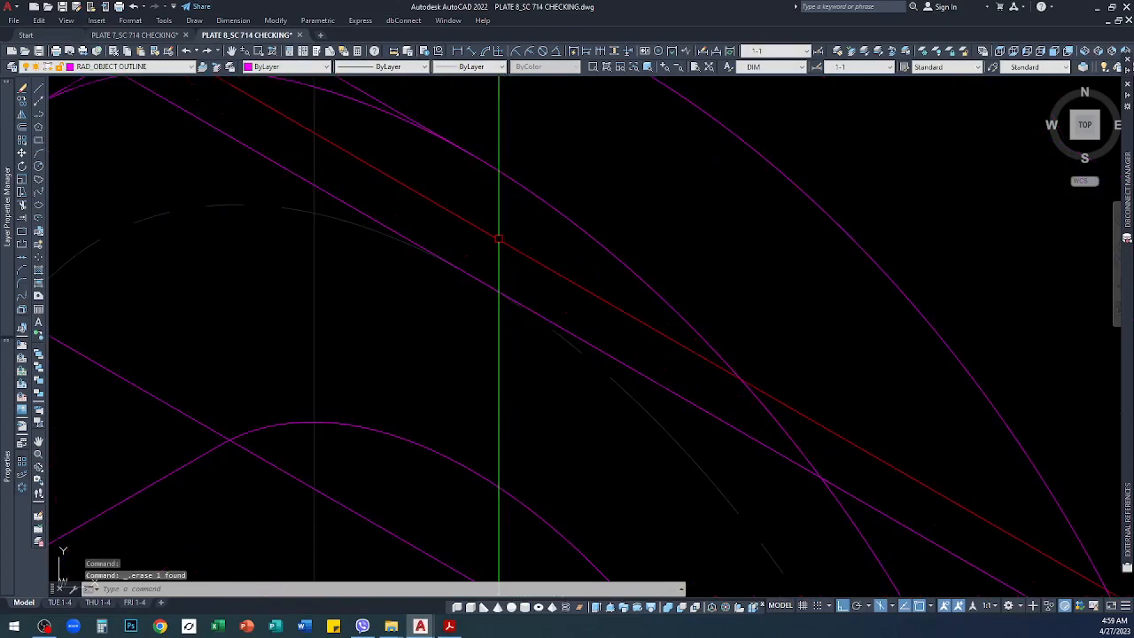
pyautogui.press('Return')
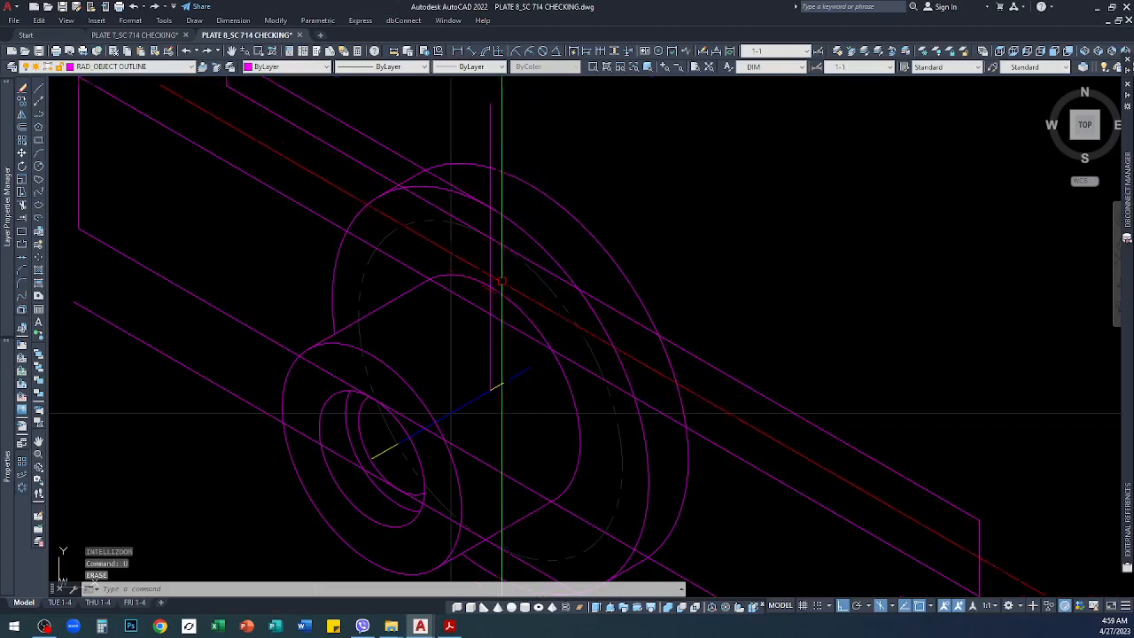
# Step: Highlight the dashed bolt-hole isocircle and check each point where the spacing lines cross it around the flange
pyautogui.scroll(2, 500, 261)
pyautogui.scroll(2, 434, 213)
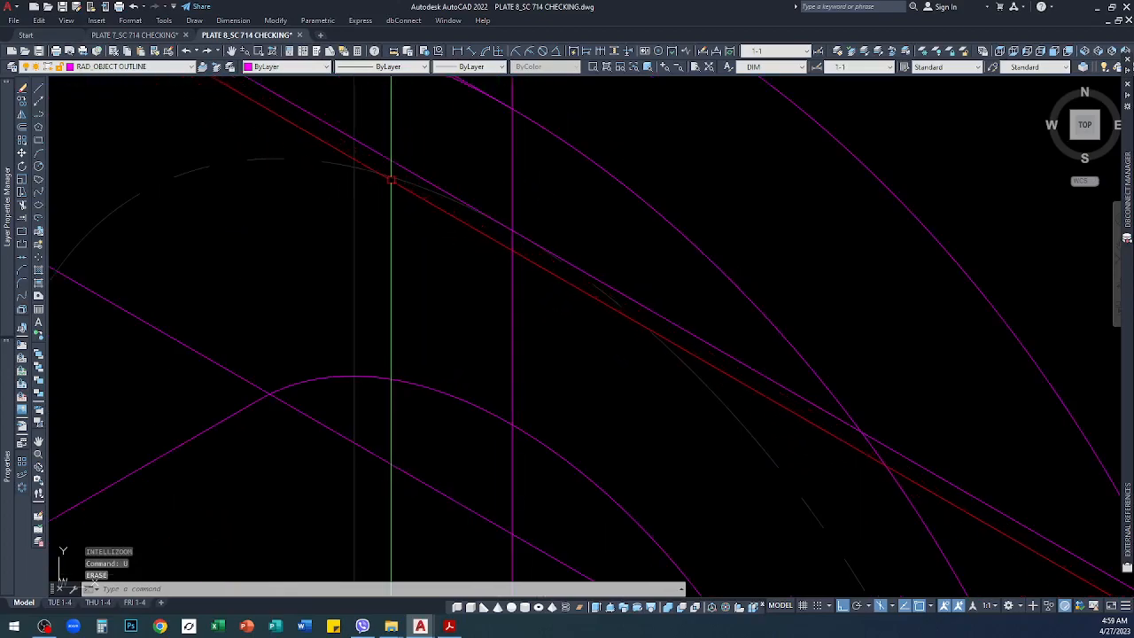
pyautogui.scroll(-4, 378, 173)
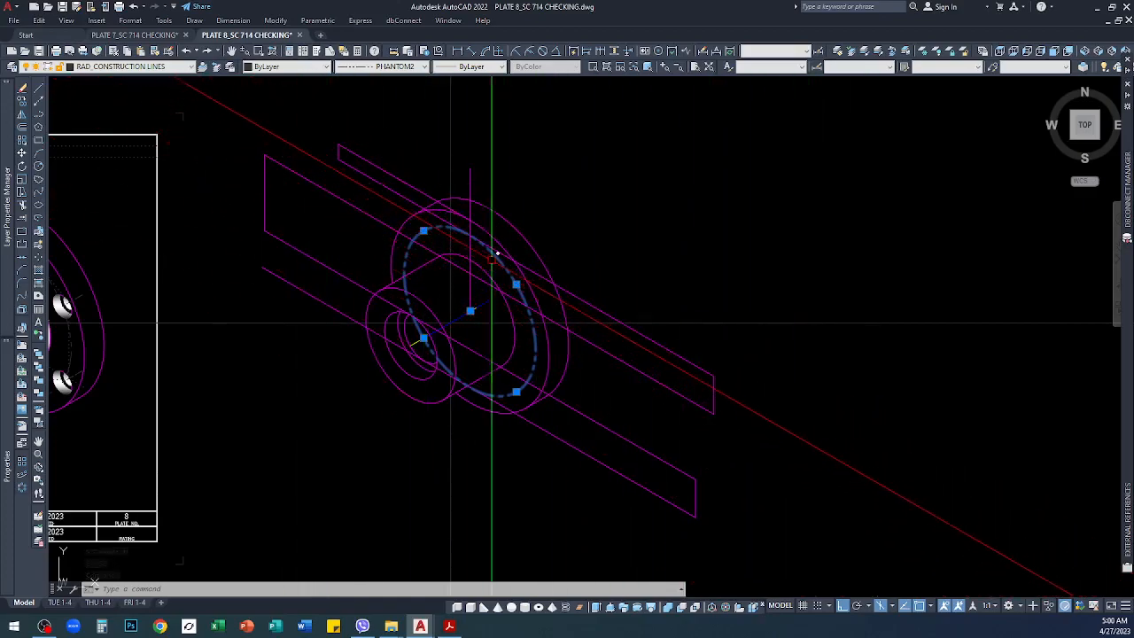
pyautogui.scroll(5, 479, 251)
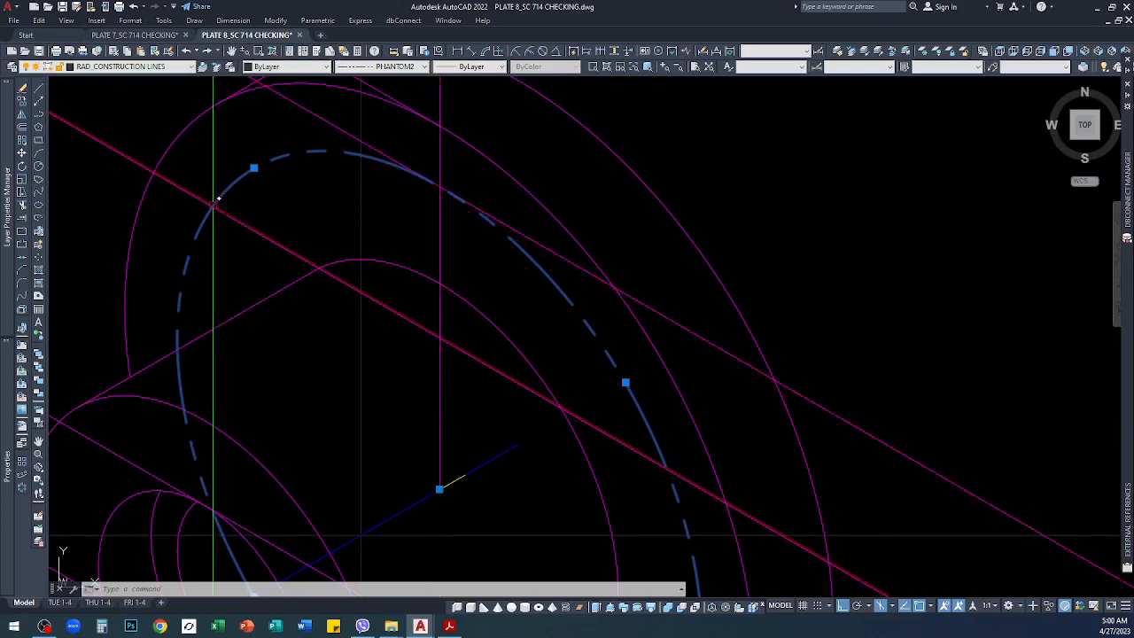
pyautogui.scroll(-2, 213, 202)
pyautogui.scroll(5, 217, 390)
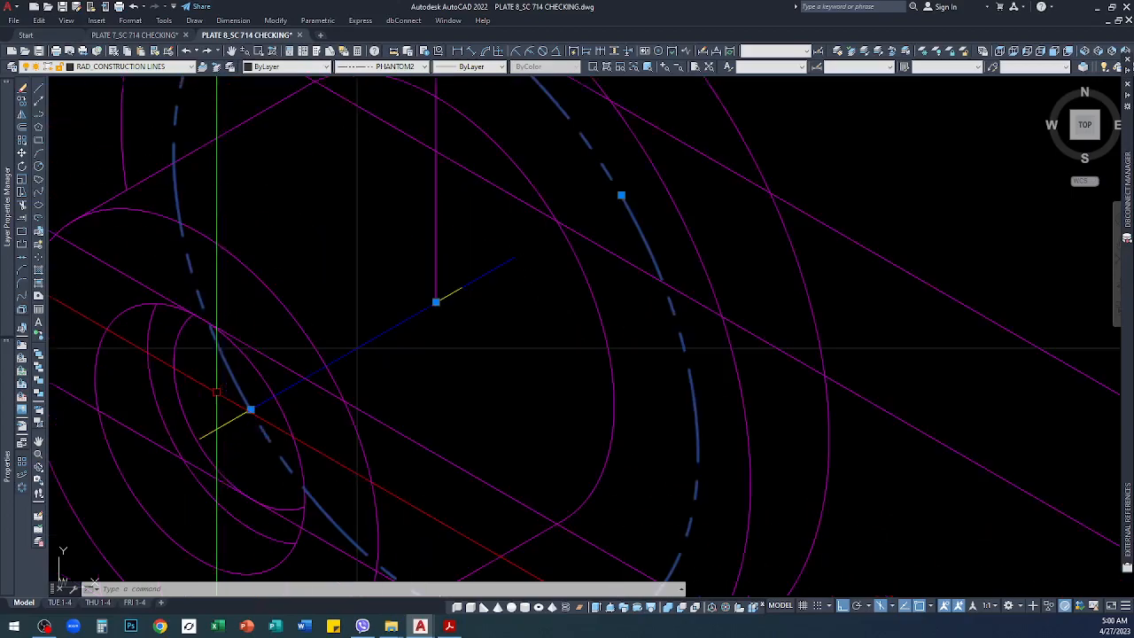
pyautogui.scroll(-5, 326, 218)
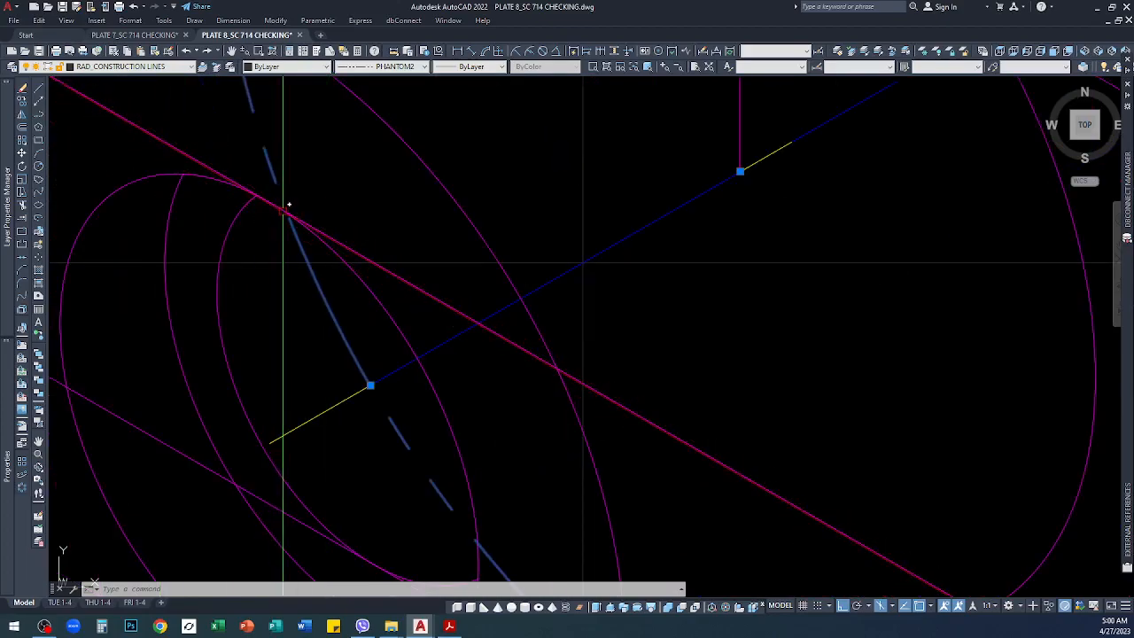
pyautogui.scroll(-5, 330, 243)
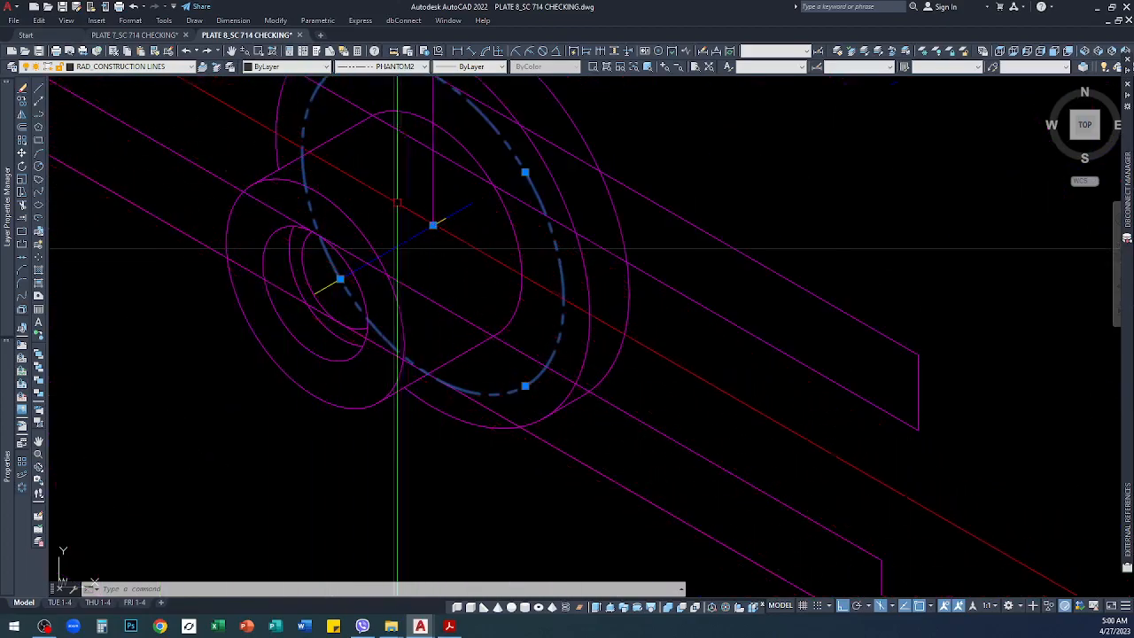
pyautogui.scroll(3, 444, 405)
pyautogui.scroll(3, 444, 405)
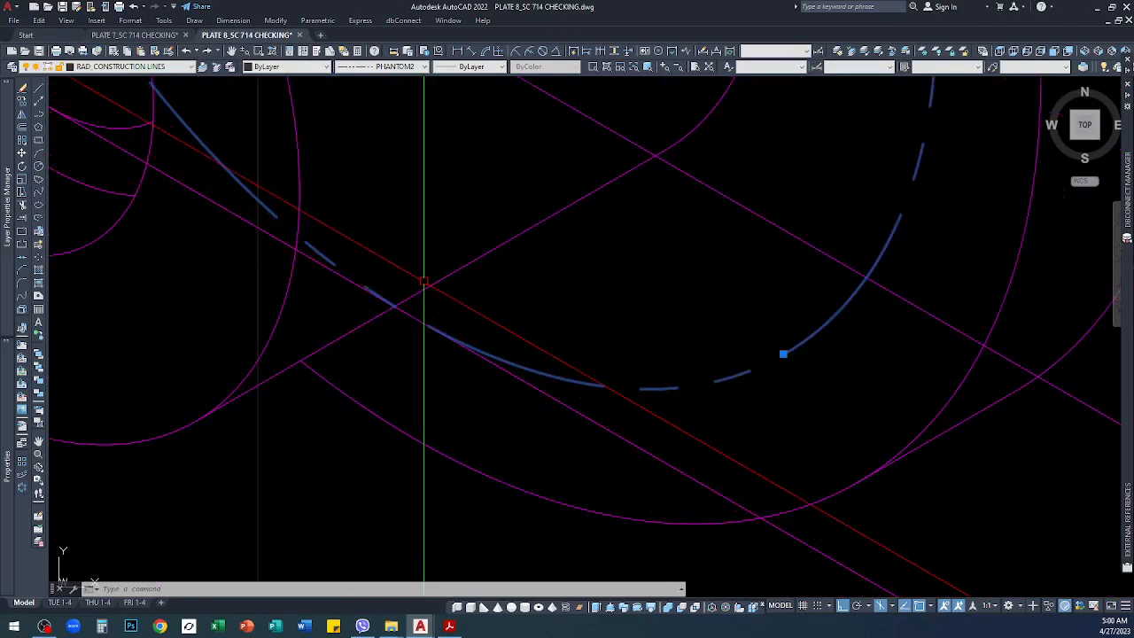
pyautogui.scroll(-3, 370, 315)
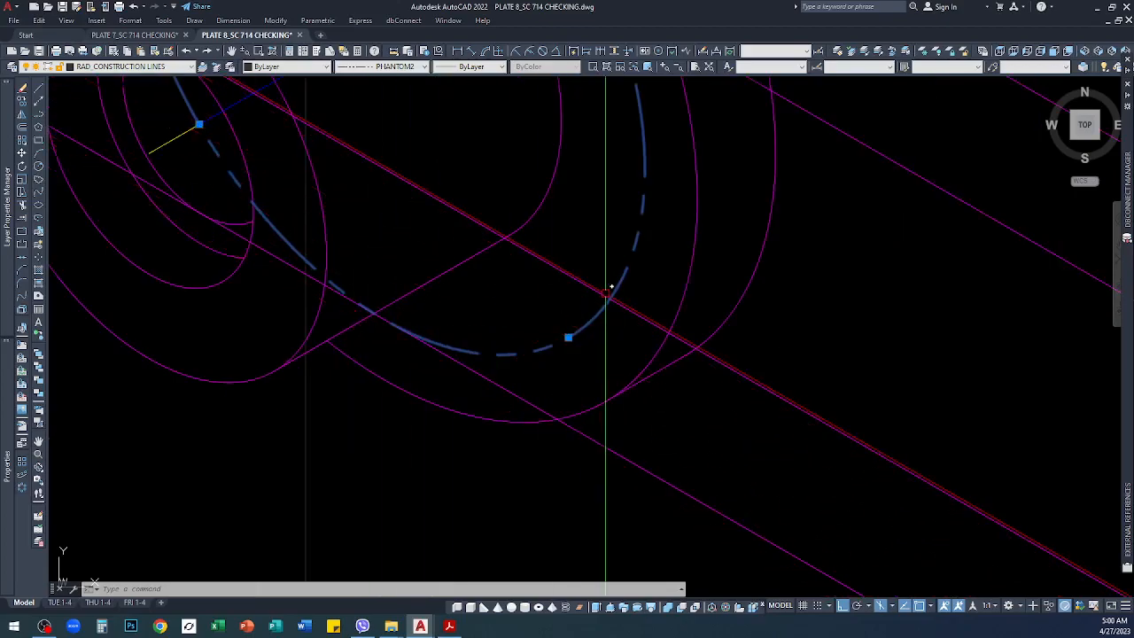
pyautogui.scroll(-5, 611, 292)
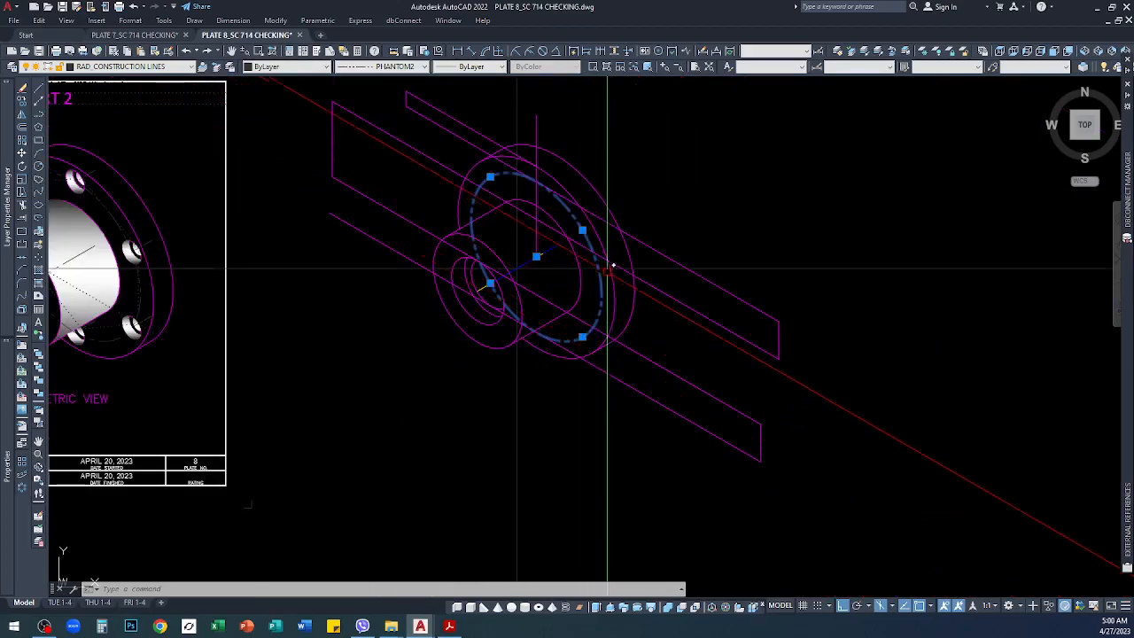
pyautogui.scroll(4, 596, 248)
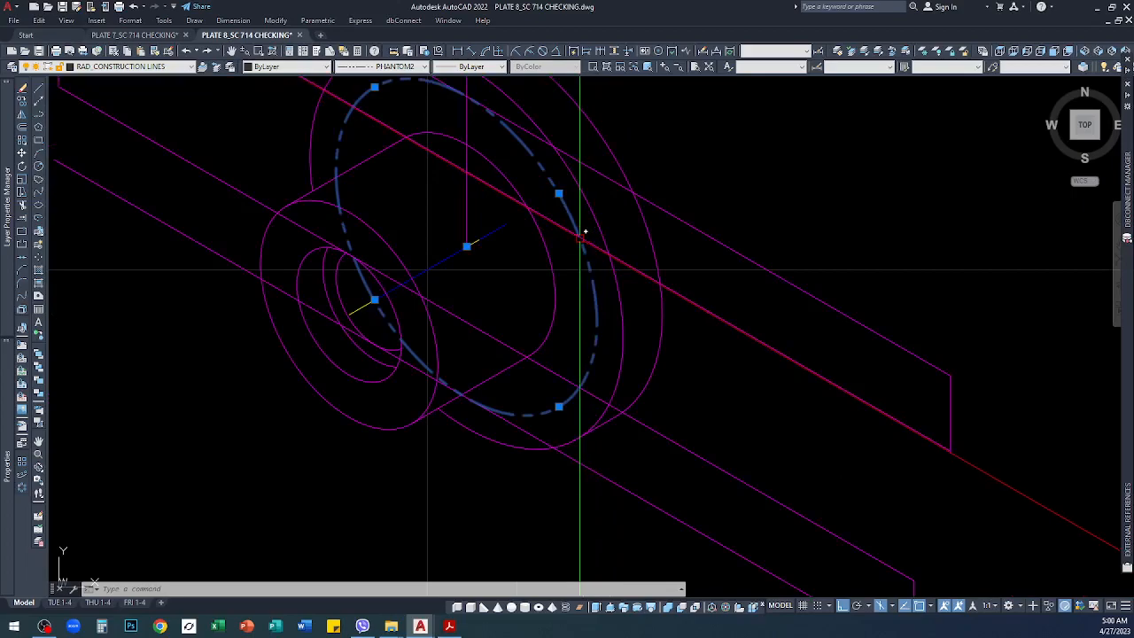
pyautogui.press('Escape')
pyautogui.press('Escape')
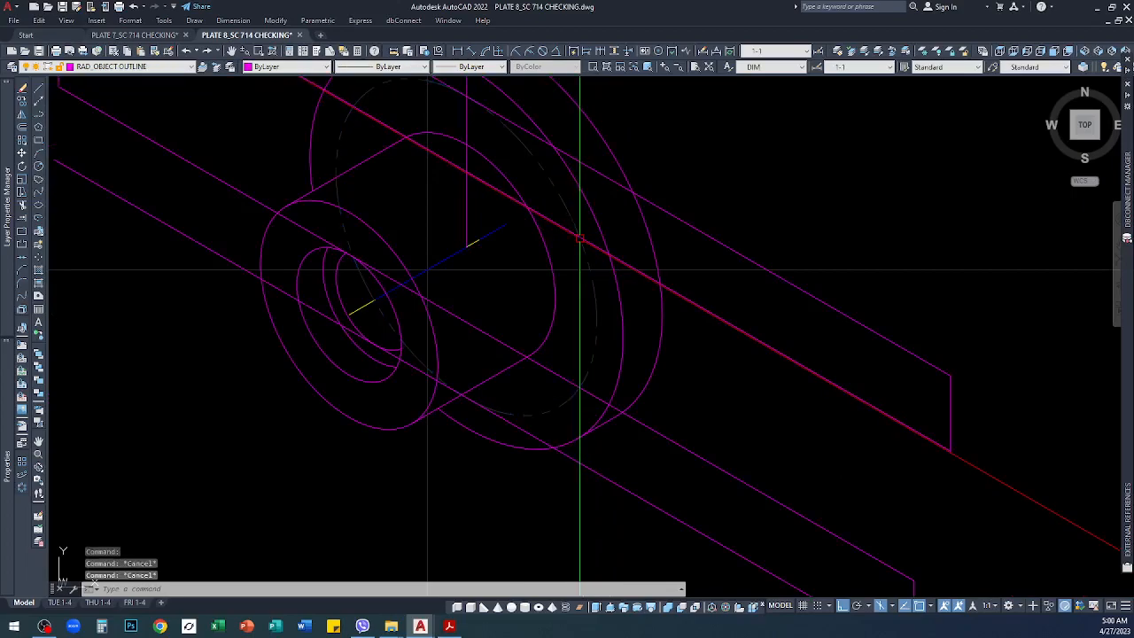
# Step: Examine a counterbored bolt hole in the reference isometric view and its two hole radii in Plate 7's front view
pyautogui.scroll(-3, 583, 272)
pyautogui.scroll(-3, 372, 217)
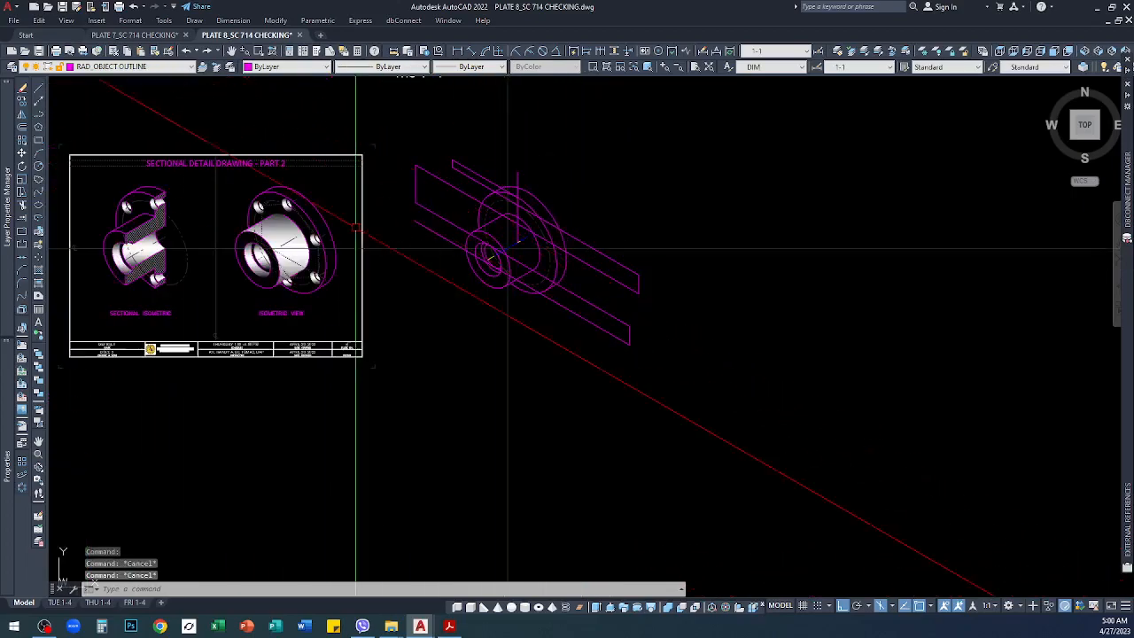
pyautogui.scroll(5, 254, 230)
pyautogui.scroll(6, 567, 203)
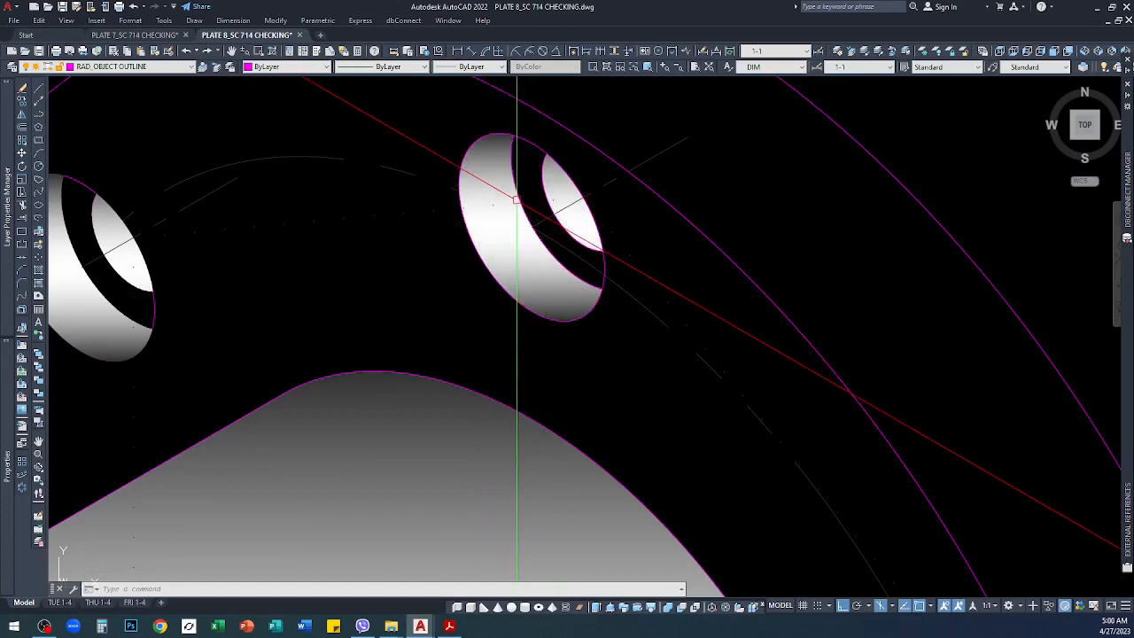
pyautogui.click(149, 36)
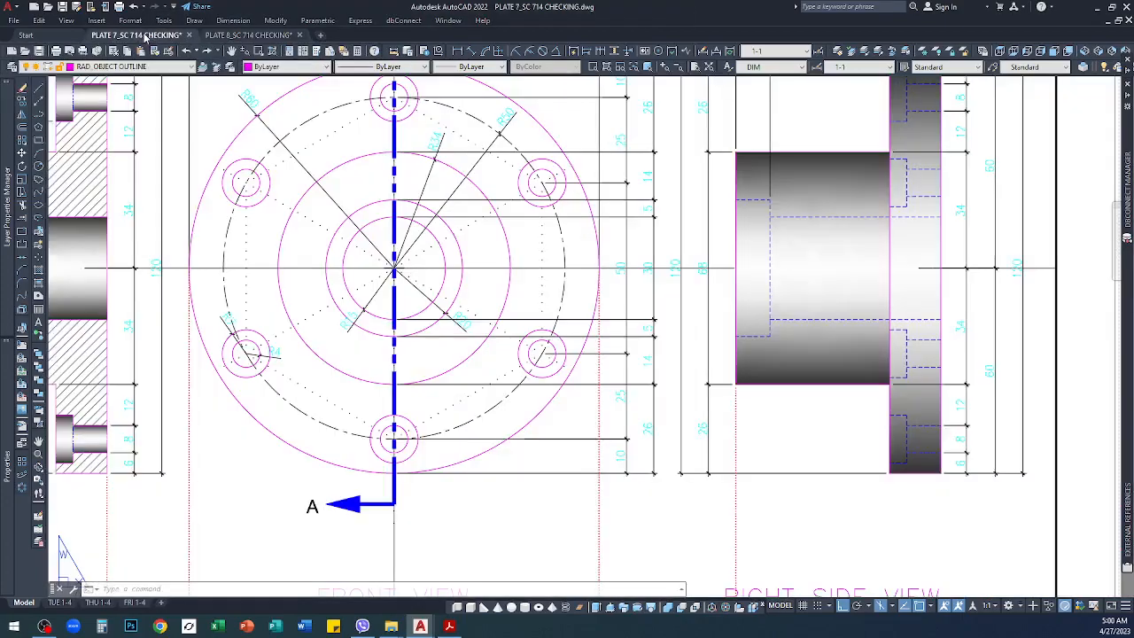
pyautogui.scroll(5, 245, 366)
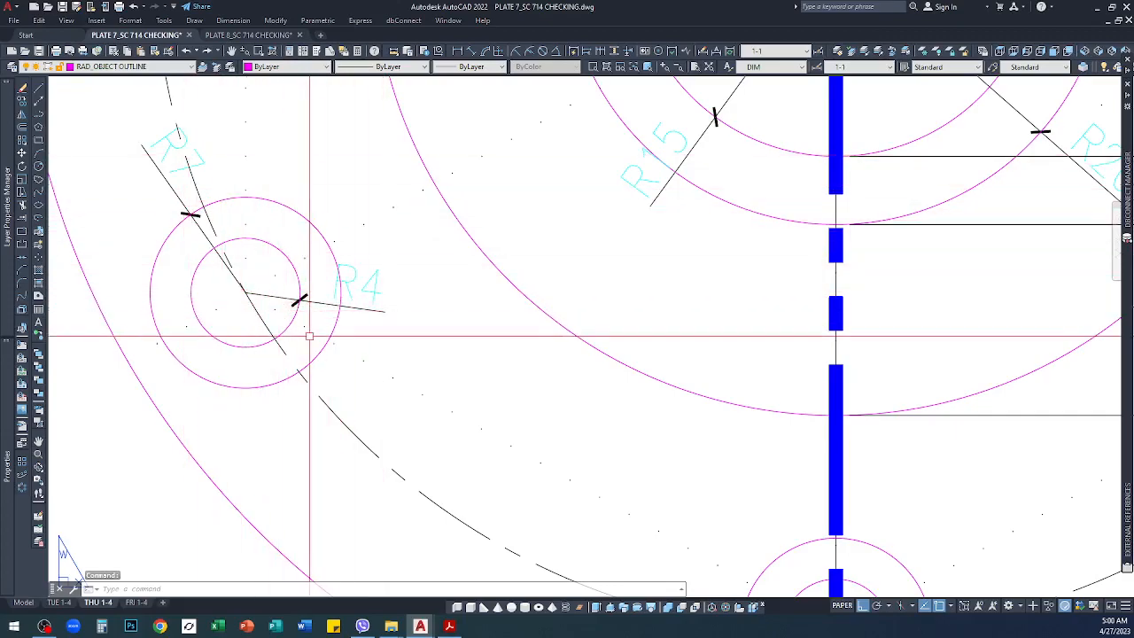
pyautogui.click(231, 36)
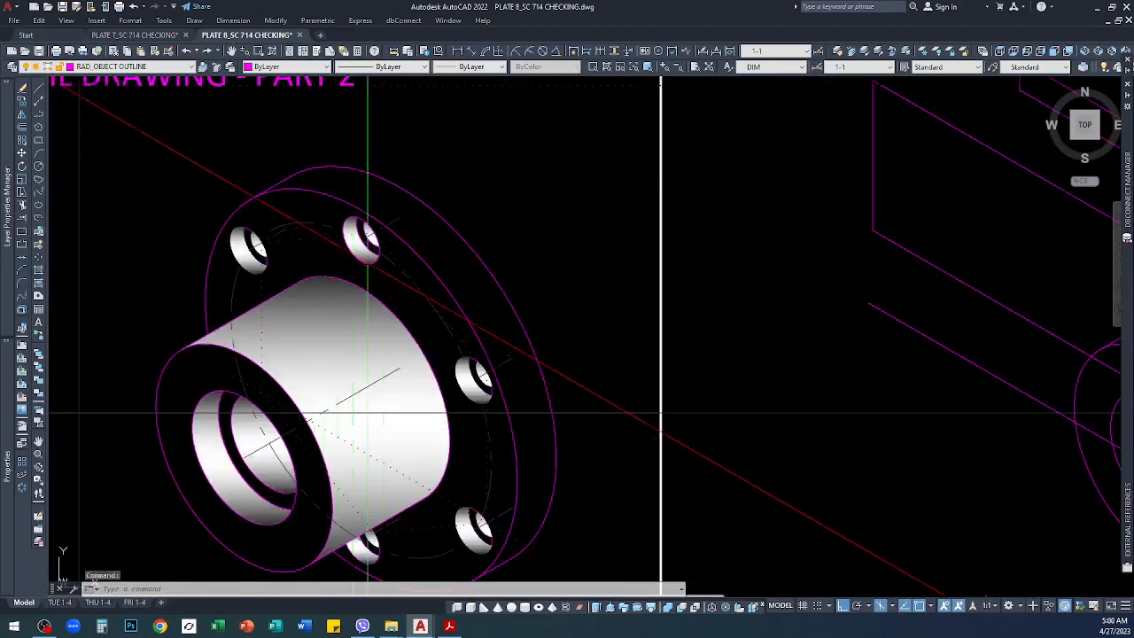
pyautogui.scroll(3, 371, 235)
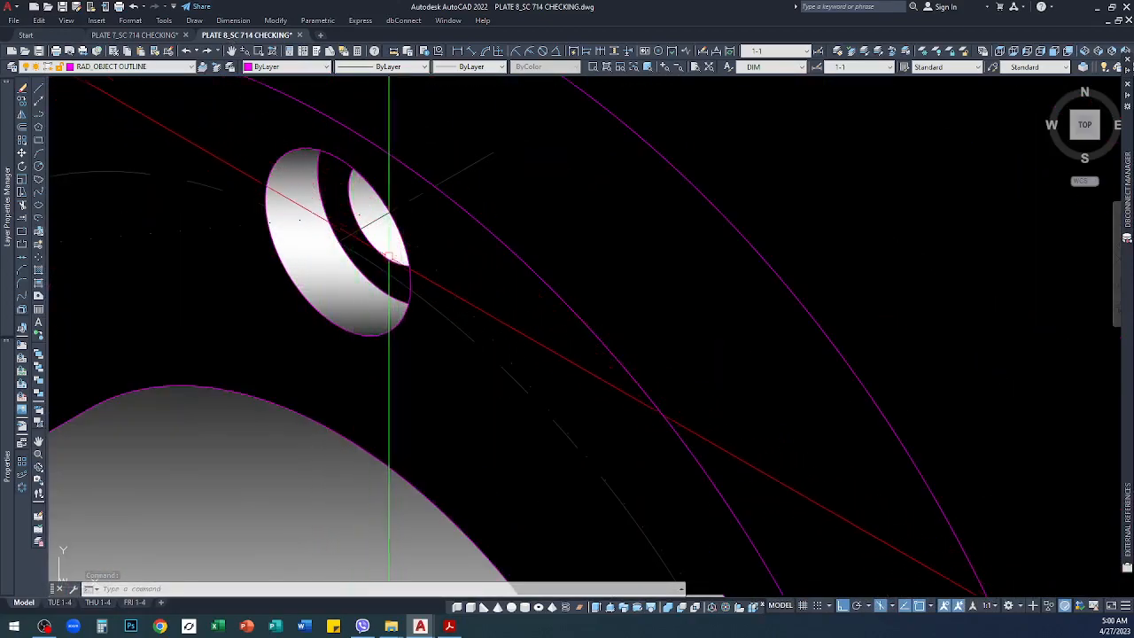
pyautogui.scroll(-5, 411, 216)
pyautogui.scroll(6, 549, 237)
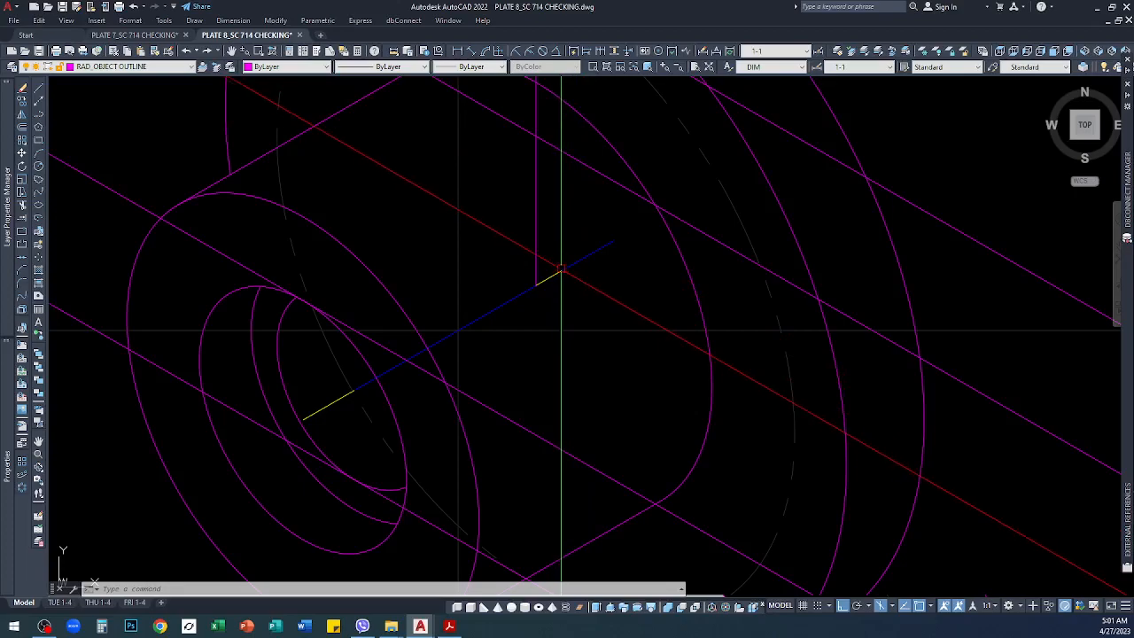
# Step: Draw the counterbore's outer isocircle centred where the vertical spacing line crosses the dashed bolt-hole isocircle near the flange's upper edge
pyautogui.scroll(-5, 531, 283)
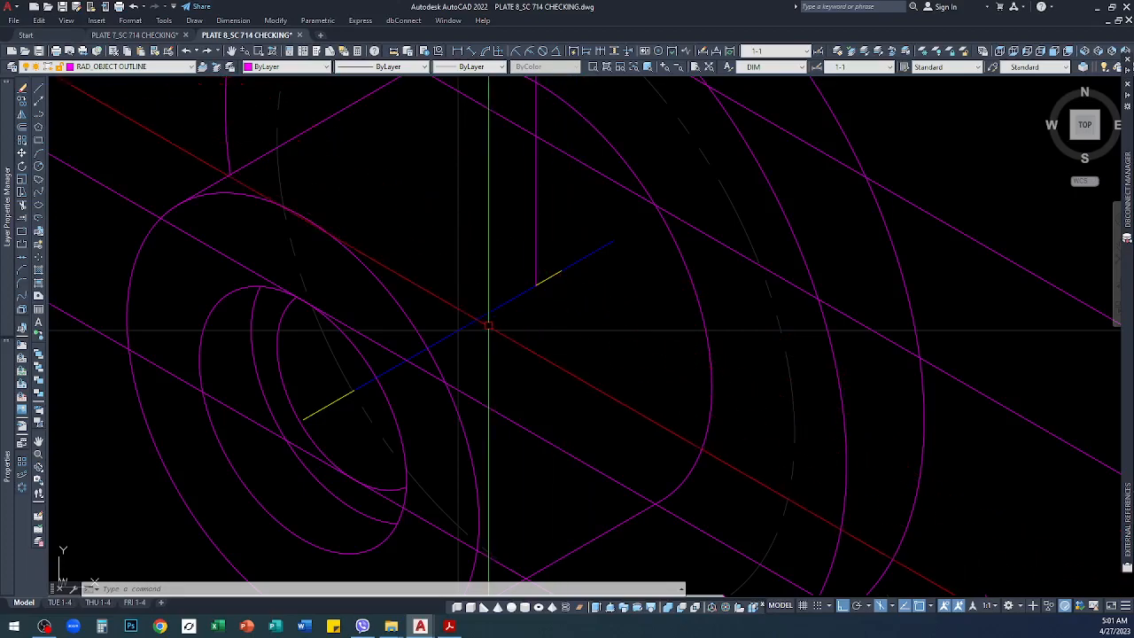
pyautogui.scroll(7, 483, 306)
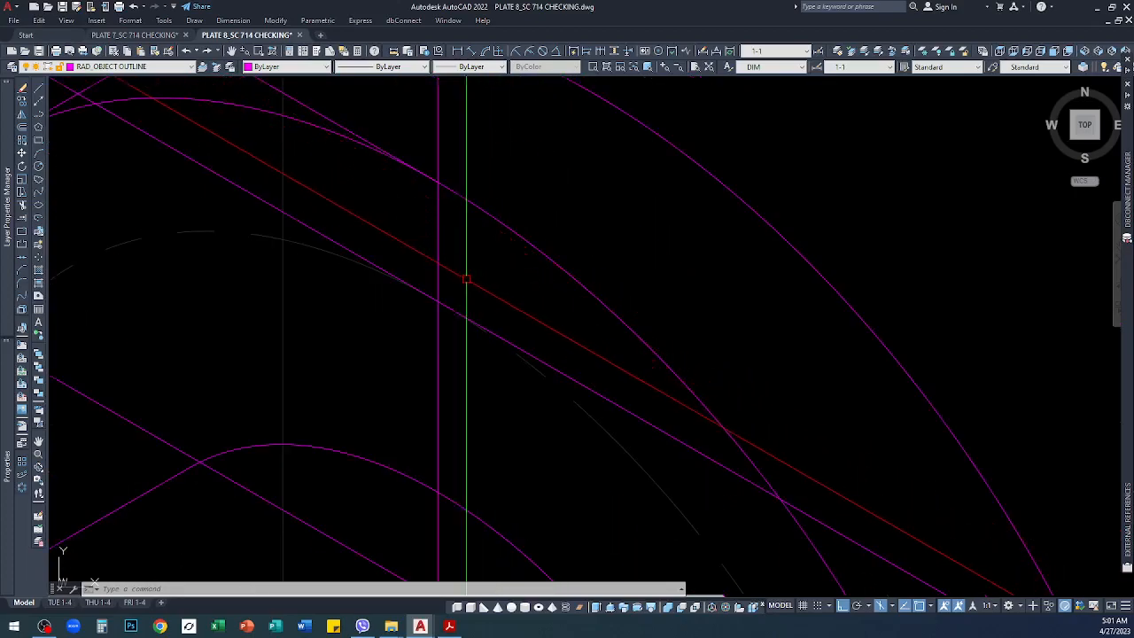
pyautogui.click(39, 206)
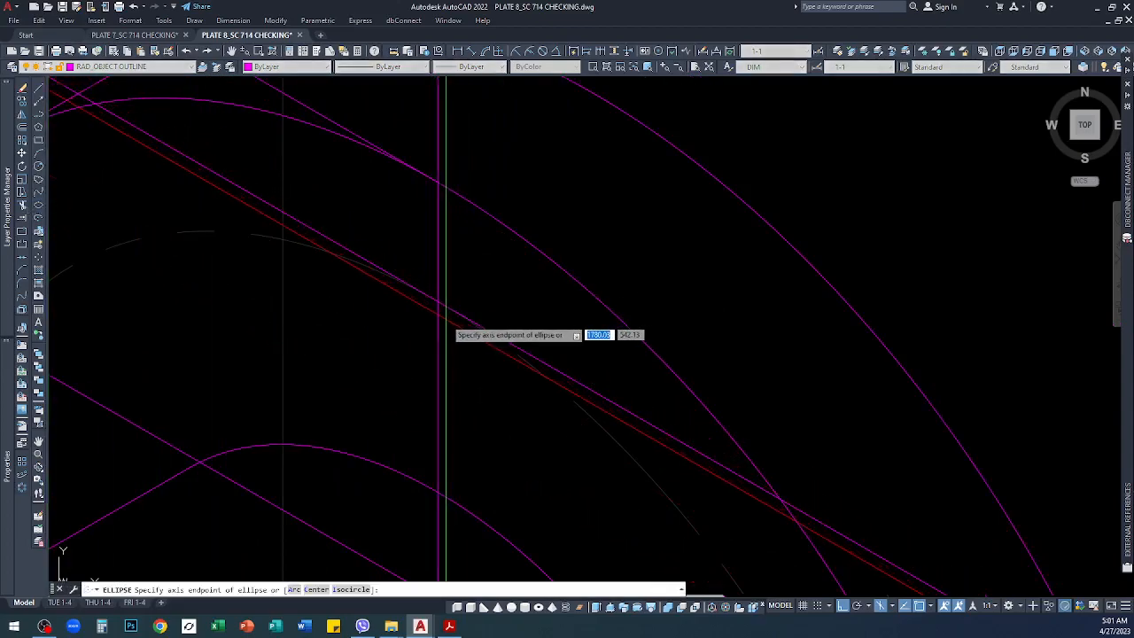
pyautogui.press('Return')
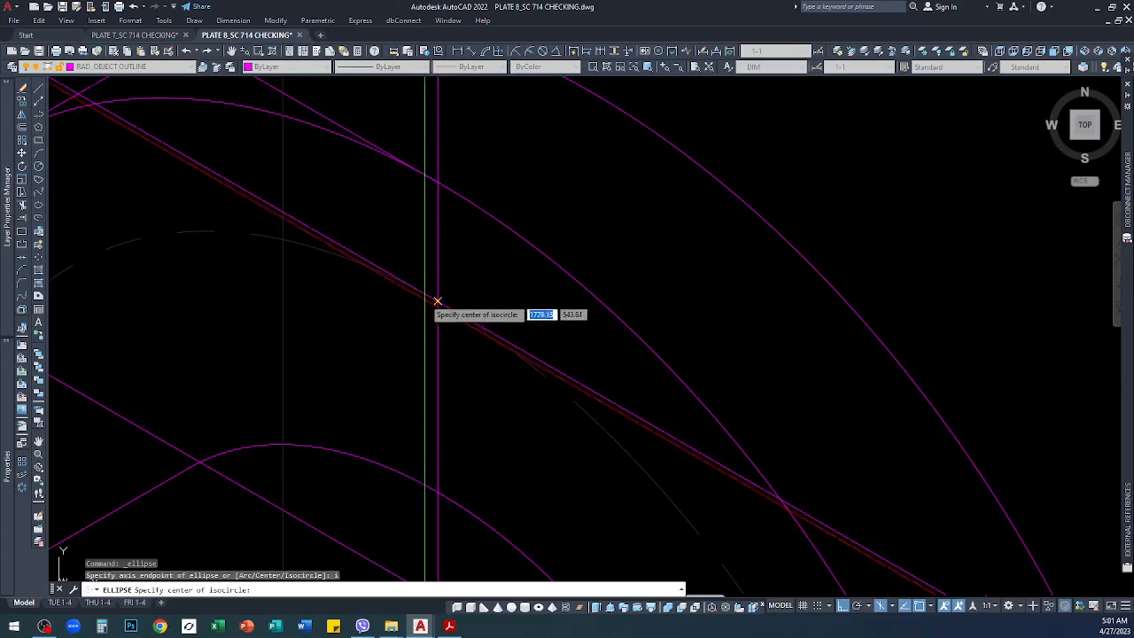
pyautogui.click(439, 304)
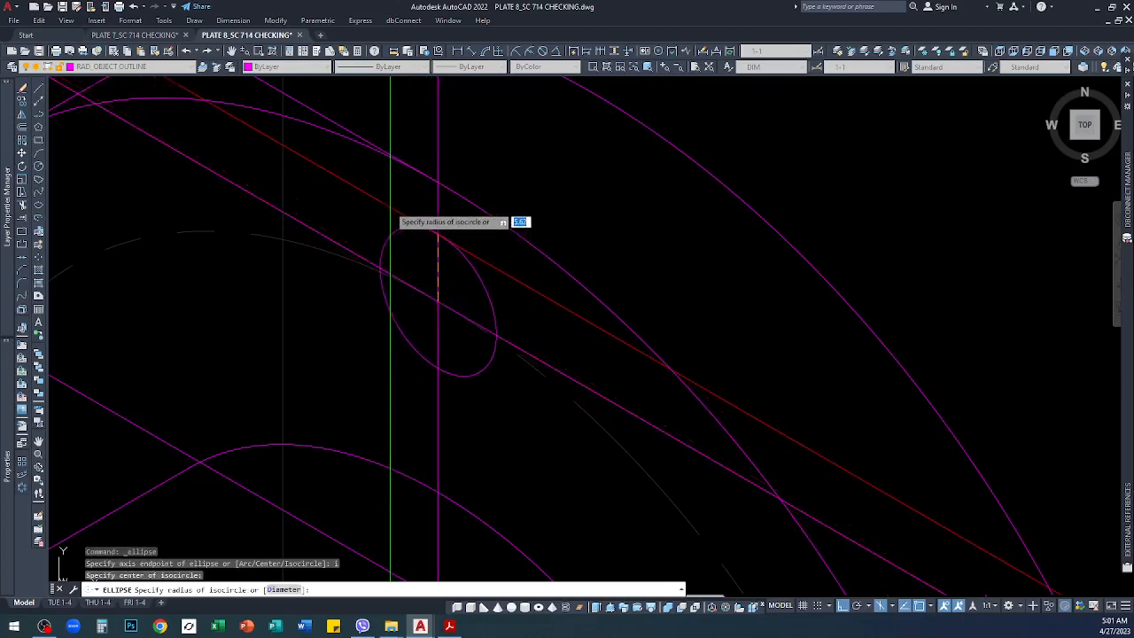
pyautogui.click(389, 211)
pyautogui.press('Return')
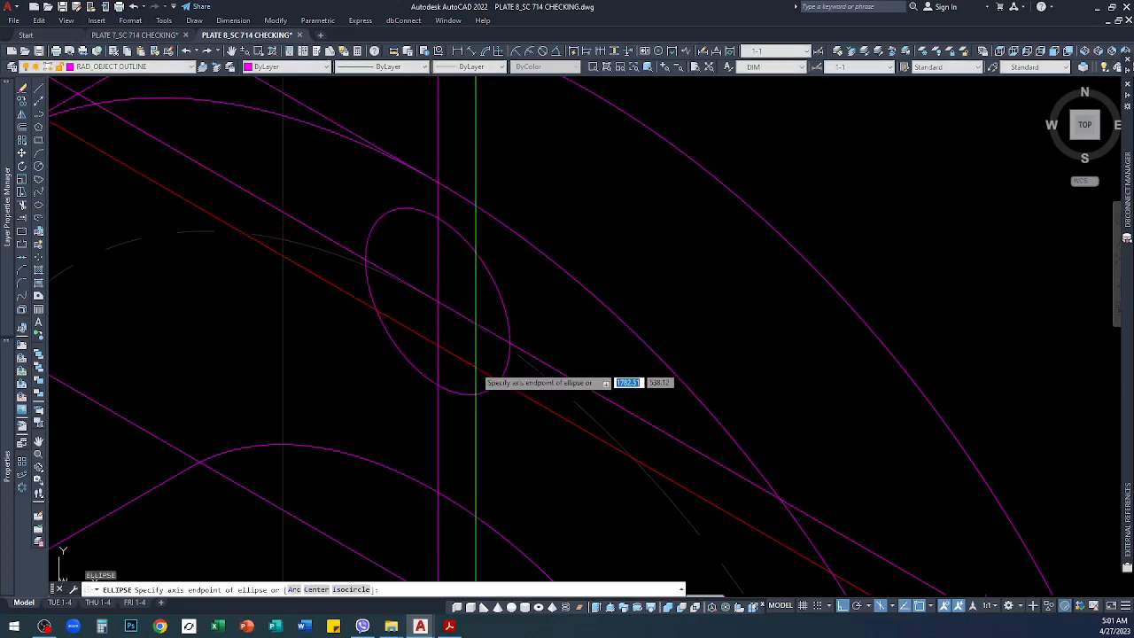
# Step: Draw a concentric isocircle of radius 4 inside the outer one at the same crossing for the bolt hole
pyautogui.write('i')
pyautogui.press('Return')
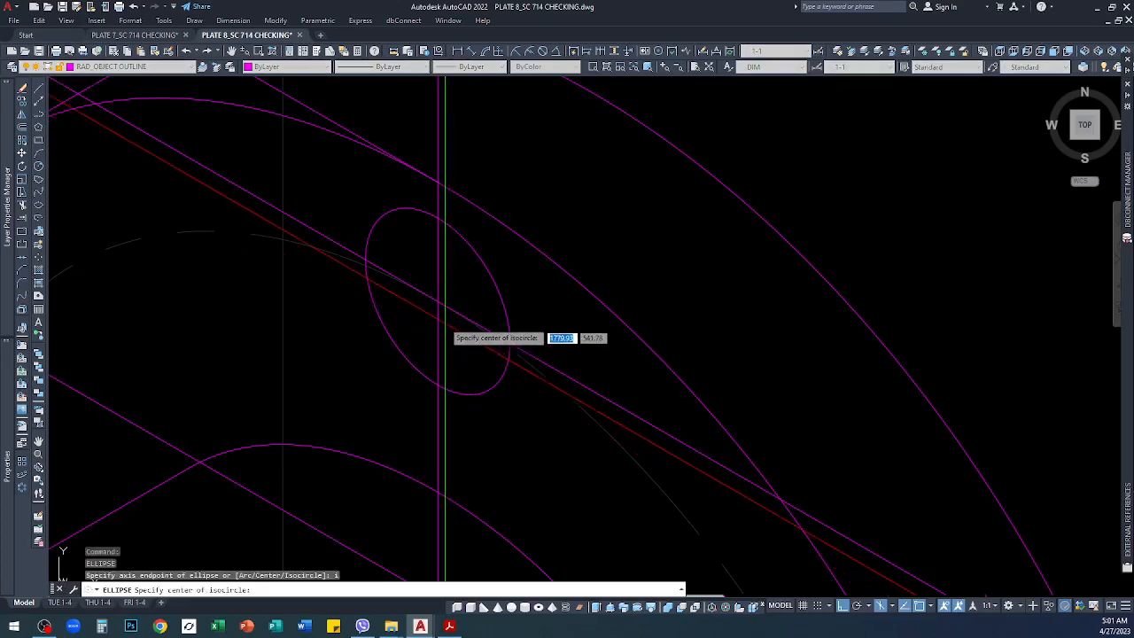
pyautogui.click(437, 302)
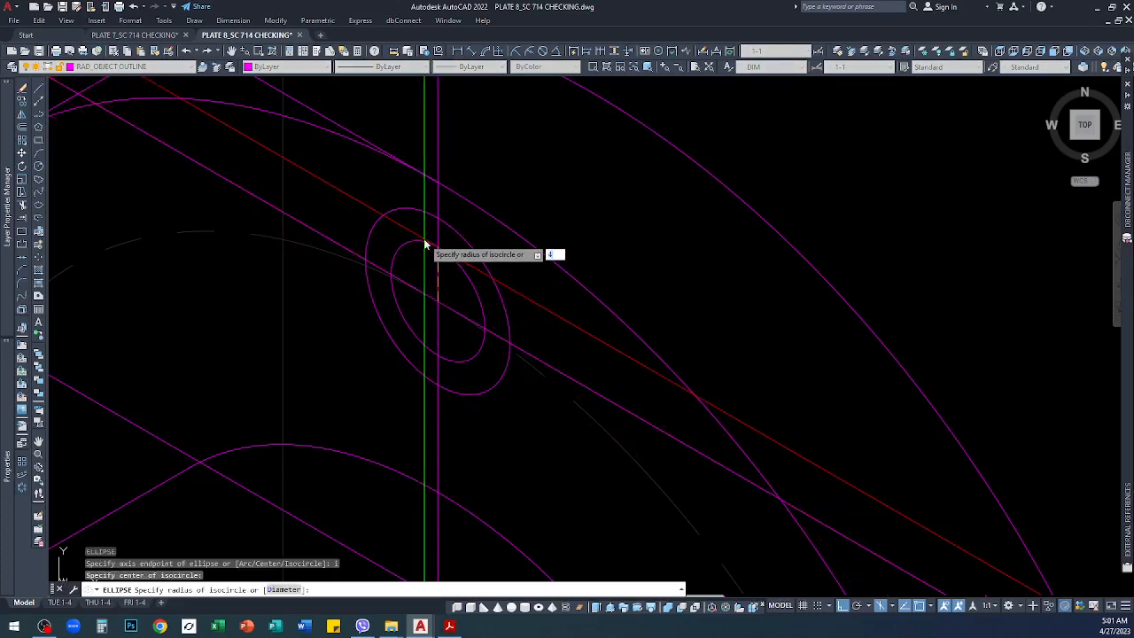
pyautogui.press('Return')
# Step: Copy both bolt-hole isocircles along the flange axis by the short yellow segment's length, from its lower-left end to its upper-right end
pyautogui.scroll(-3, 422, 266)
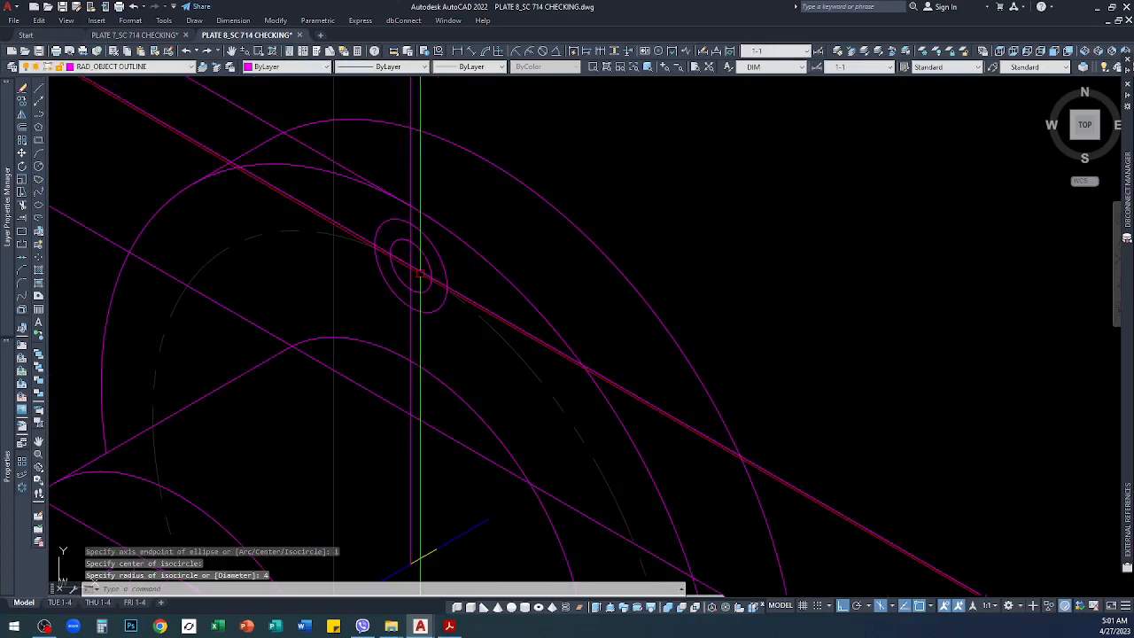
pyautogui.click(428, 241)
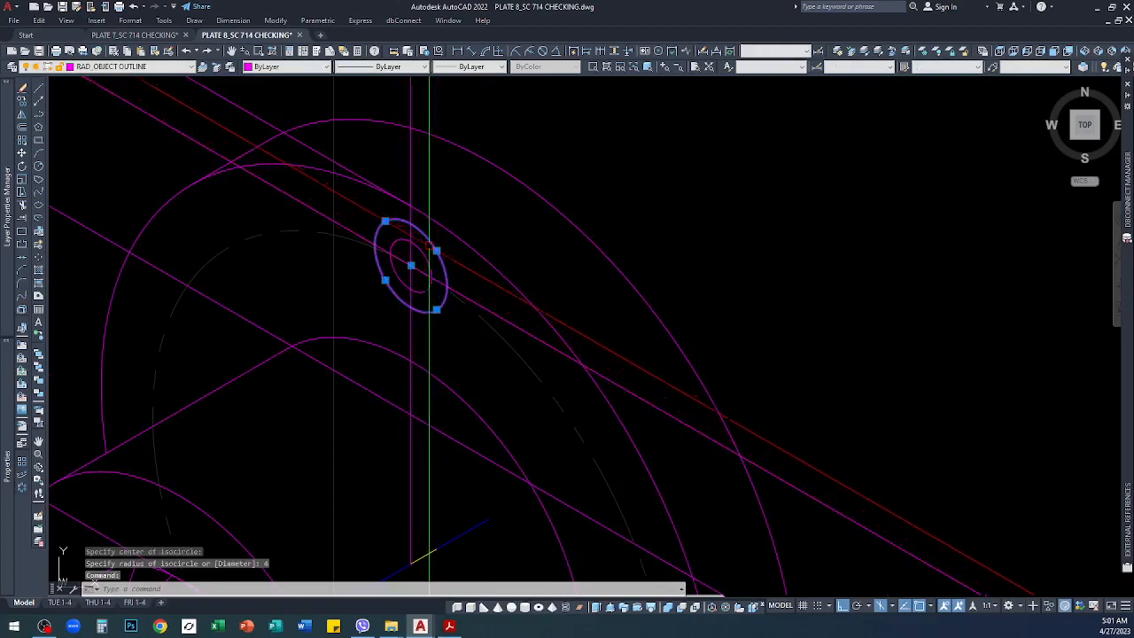
pyautogui.click(408, 259)
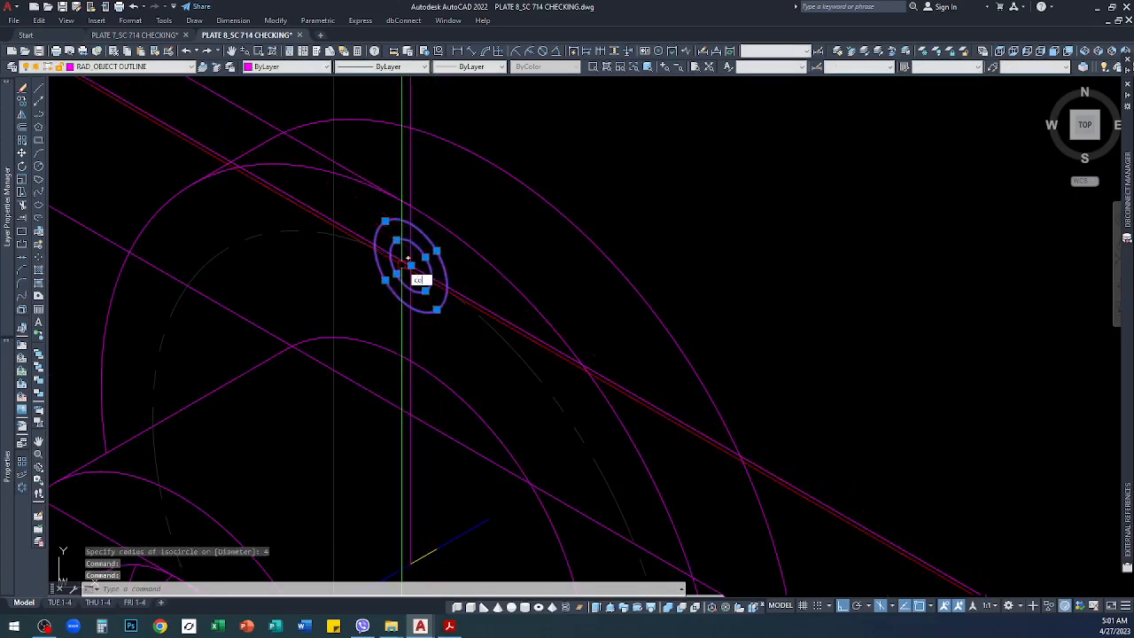
pyautogui.press('Return')
pyautogui.scroll(-3, 347, 206)
pyautogui.scroll(6, 402, 376)
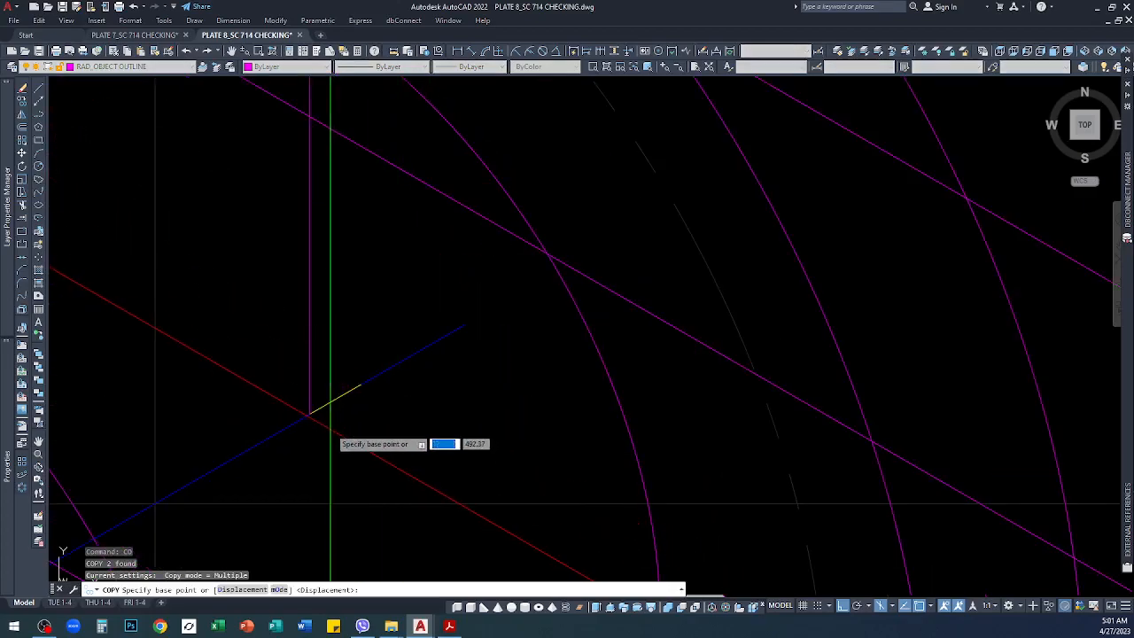
pyautogui.click(365, 401)
pyautogui.press('Return')
pyautogui.scroll(-3, 432, 423)
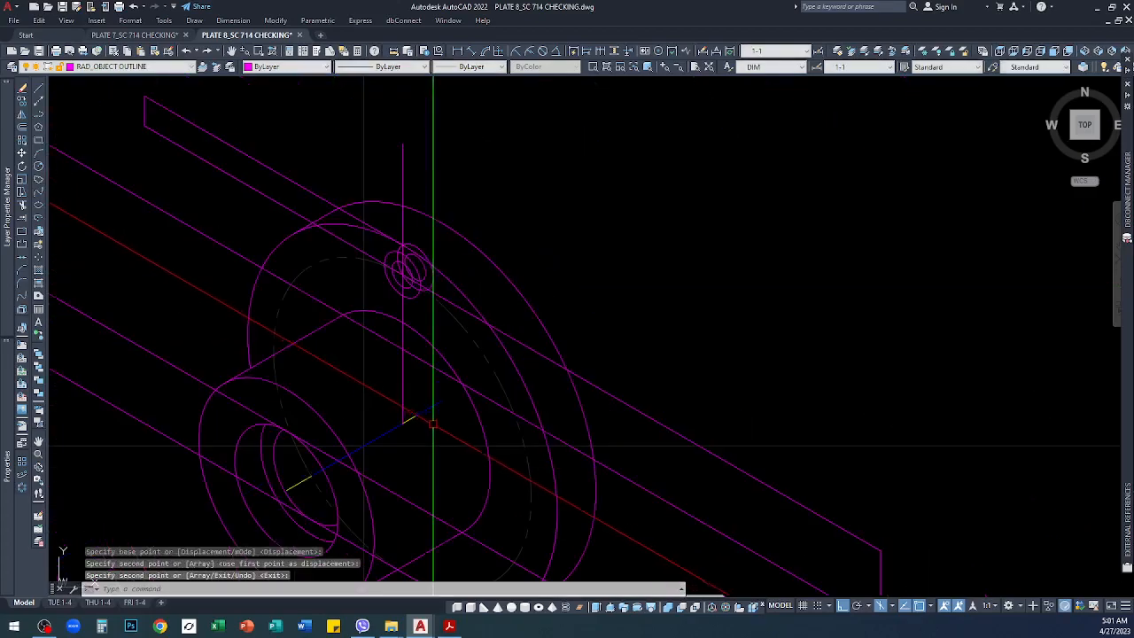
pyautogui.scroll(5, 422, 266)
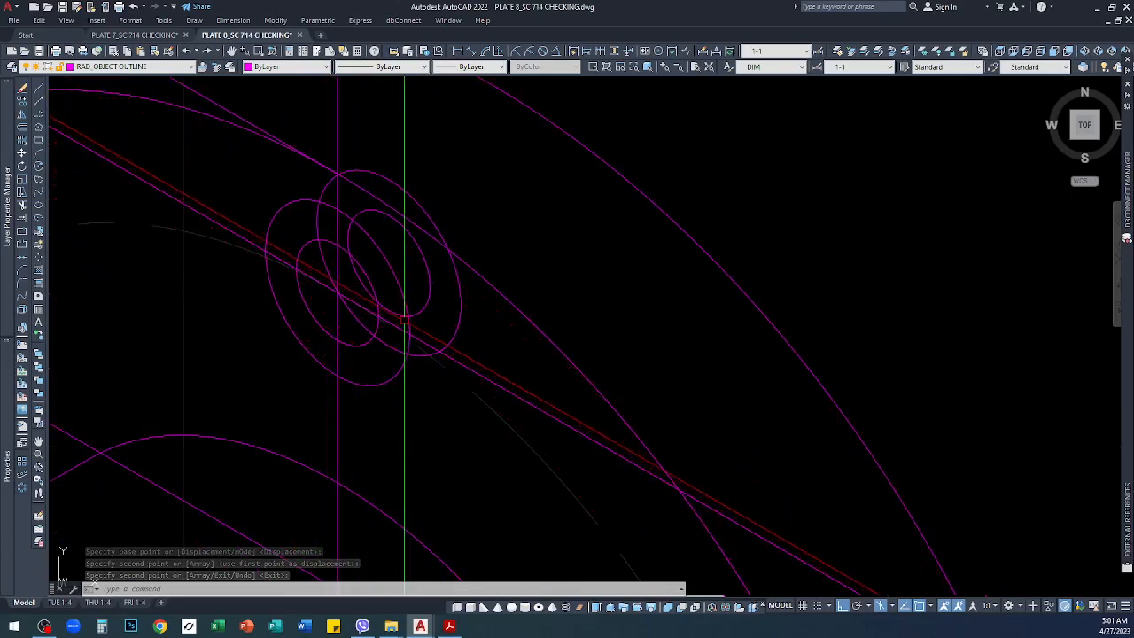
# Step: Trim the two rear ellipses to the bolt hole's large front ellipse and erase the smaller front ellipse inside it
pyautogui.write('tt')
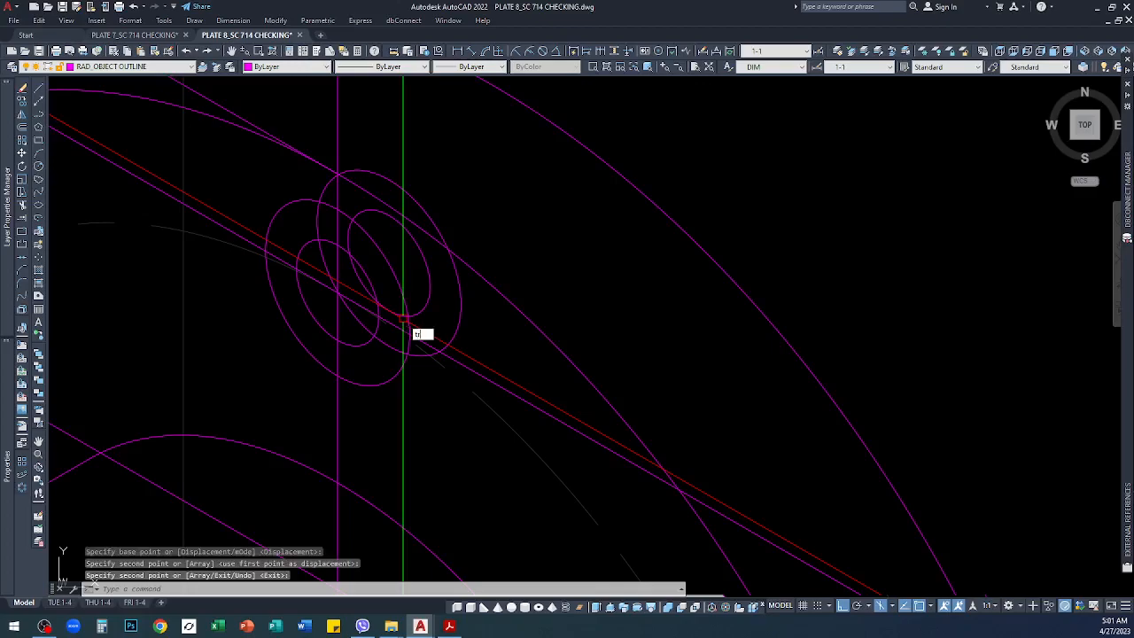
pyautogui.write('r')
pyautogui.press('Return')
pyautogui.click(392, 267)
pyautogui.press('Return')
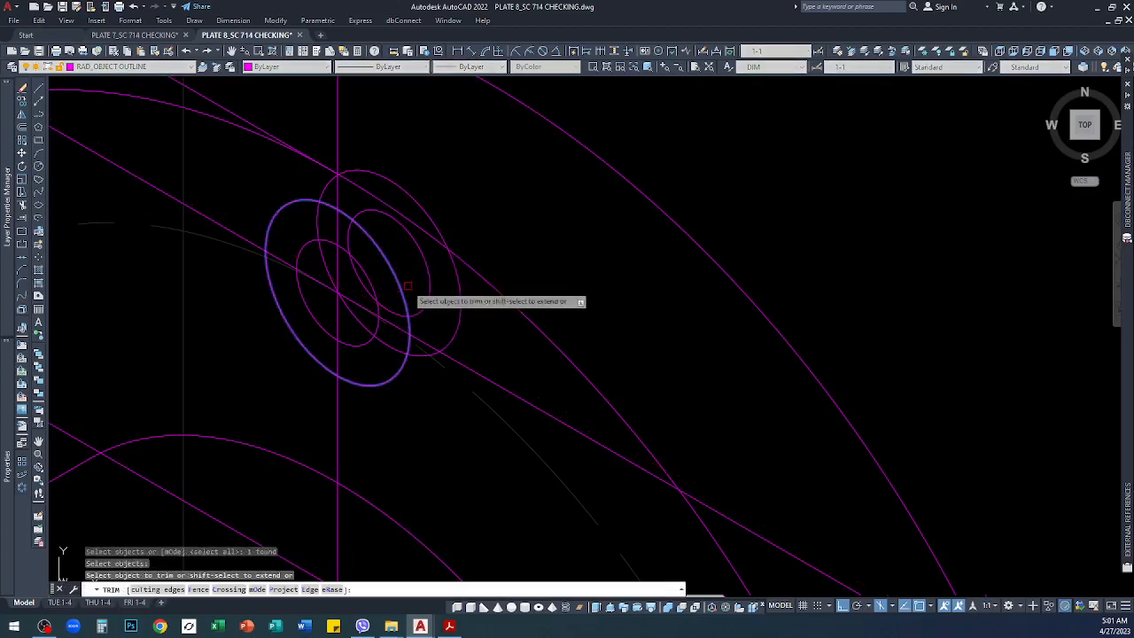
pyautogui.click(416, 259)
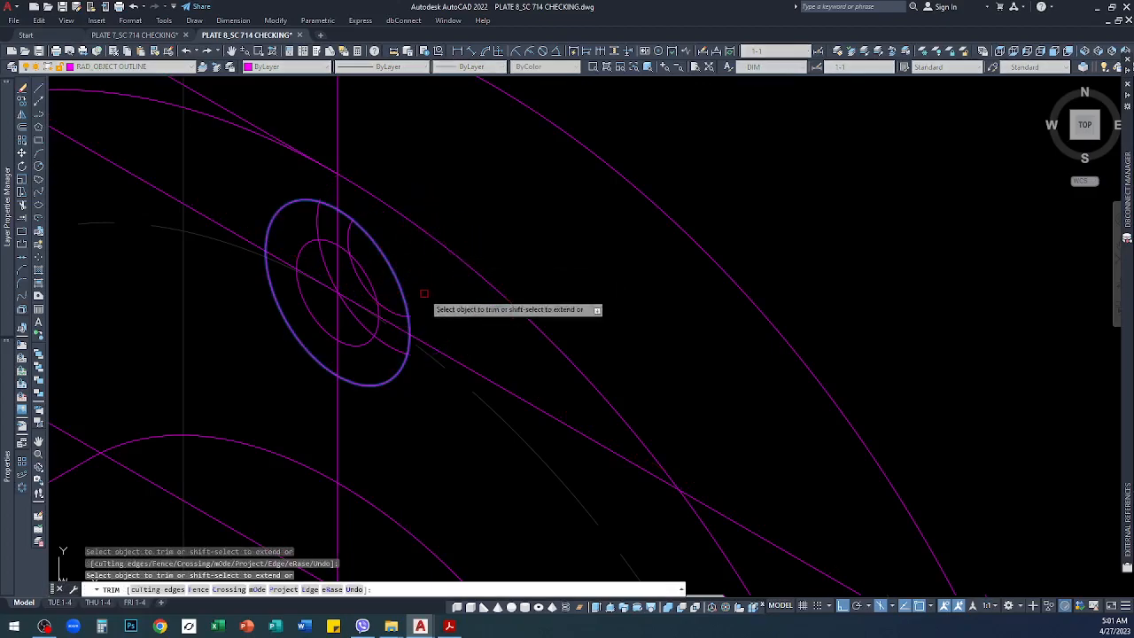
pyautogui.press('Return')
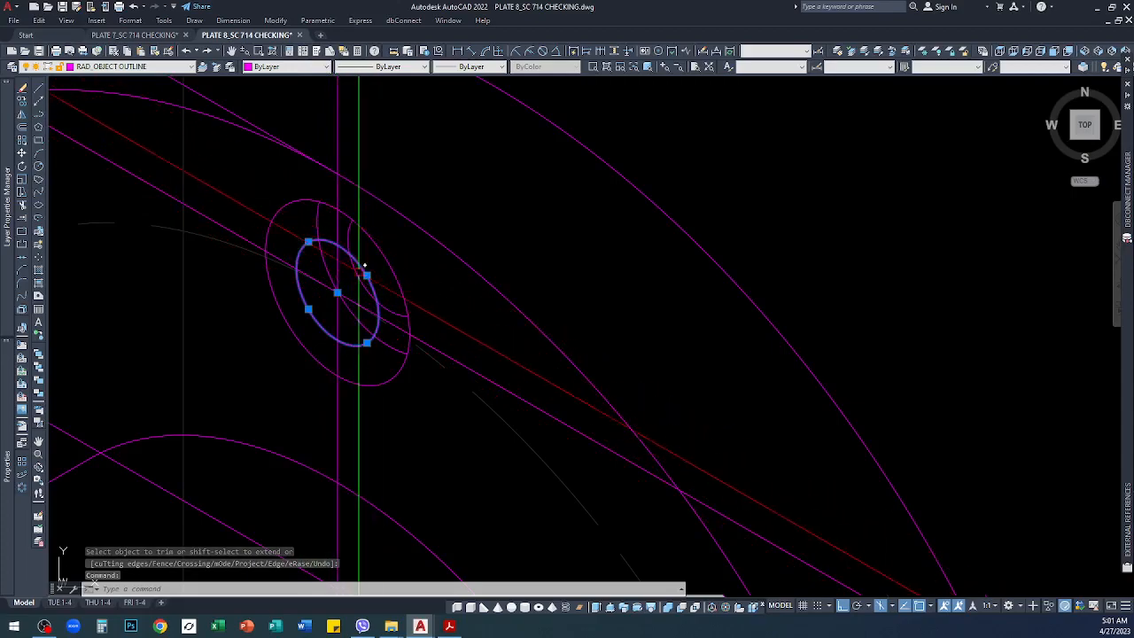
pyautogui.press('Delete')
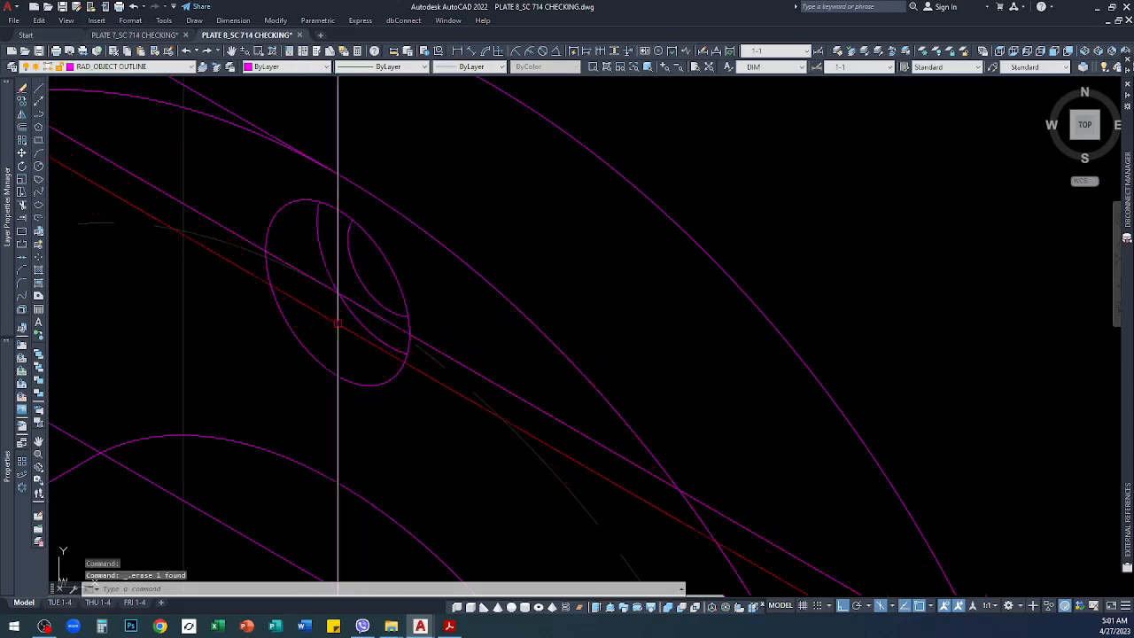
pyautogui.scroll(-3, 336, 324)
pyautogui.scroll(3, 386, 189)
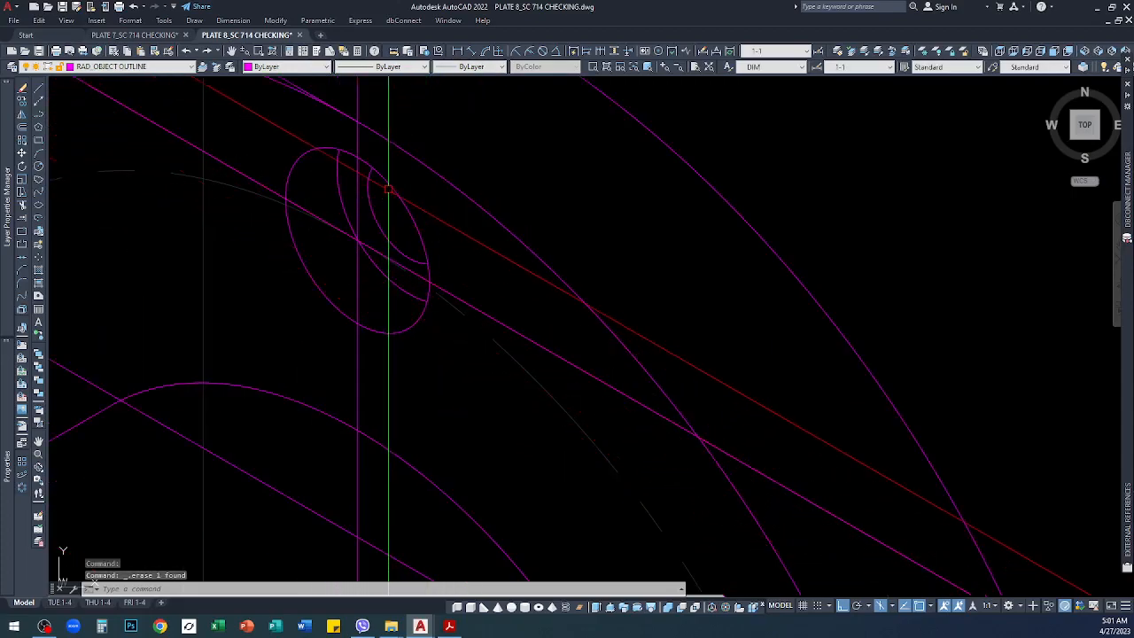
pyautogui.scroll(-3, 355, 221)
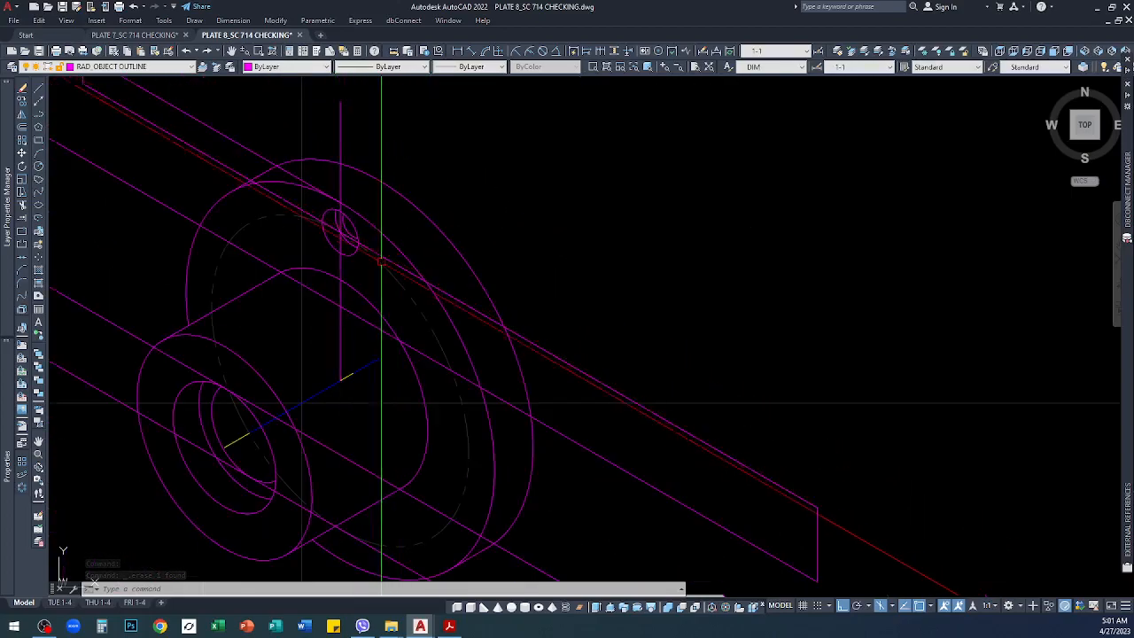
pyautogui.scroll(-4, 523, 345)
pyautogui.scroll(4, 446, 257)
pyautogui.scroll(4, 504, 177)
pyautogui.scroll(-4, 368, 232)
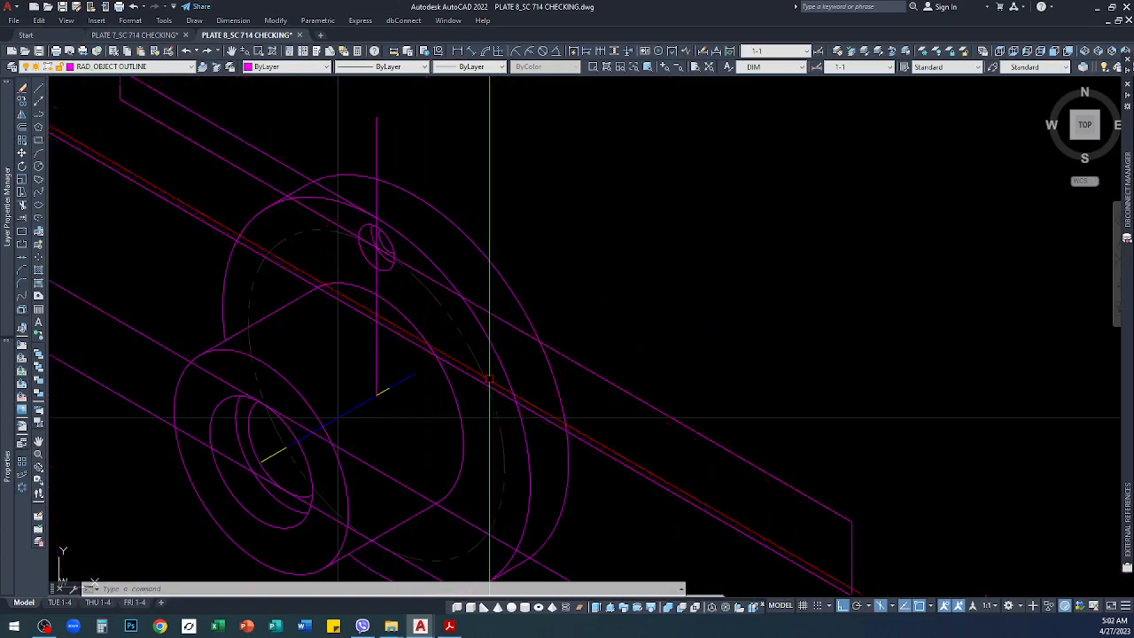
# Step: Start copying the top bolt hole's ellipse and two inner arcs, using the hole's centre intersection as the base point
pyautogui.scroll(5, 343, 237)
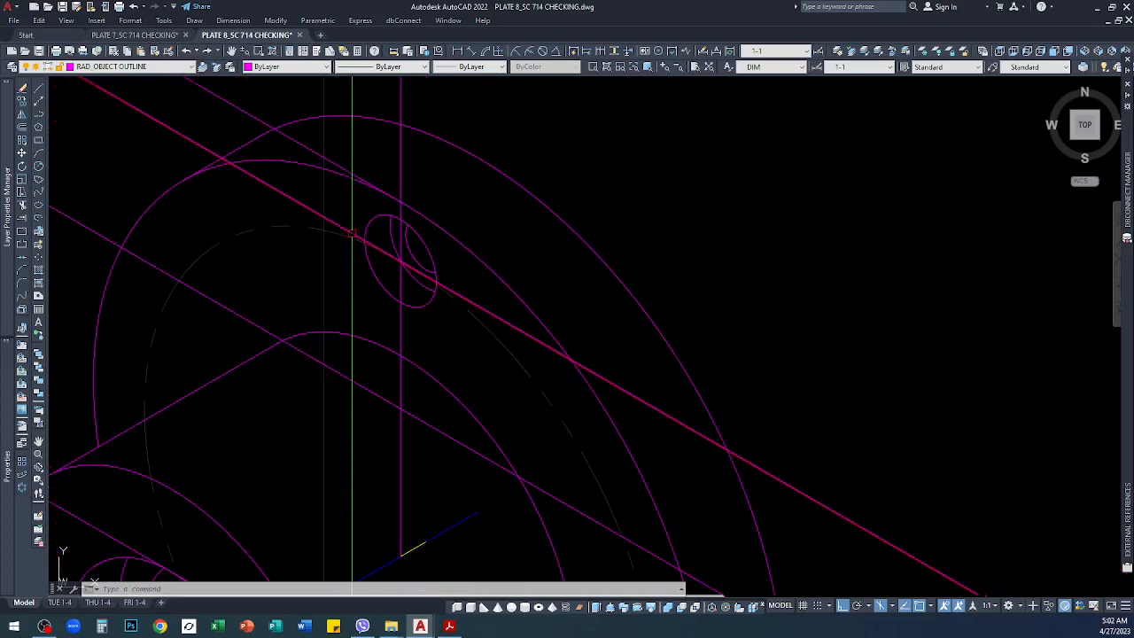
pyautogui.click(354, 171)
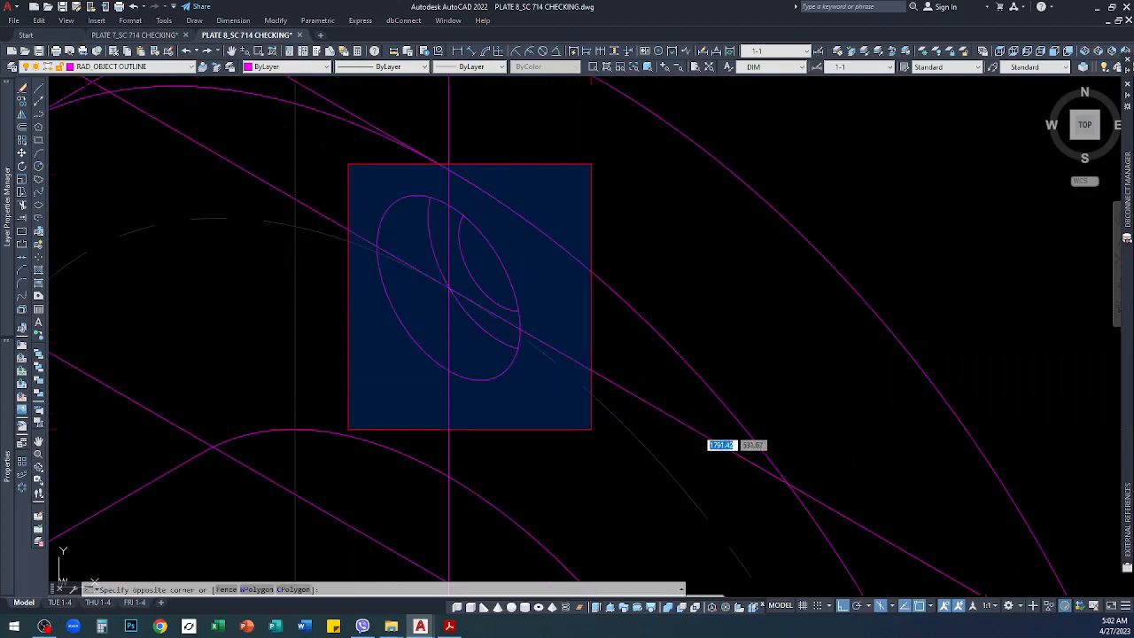
pyautogui.click(591, 429)
pyautogui.write('co')
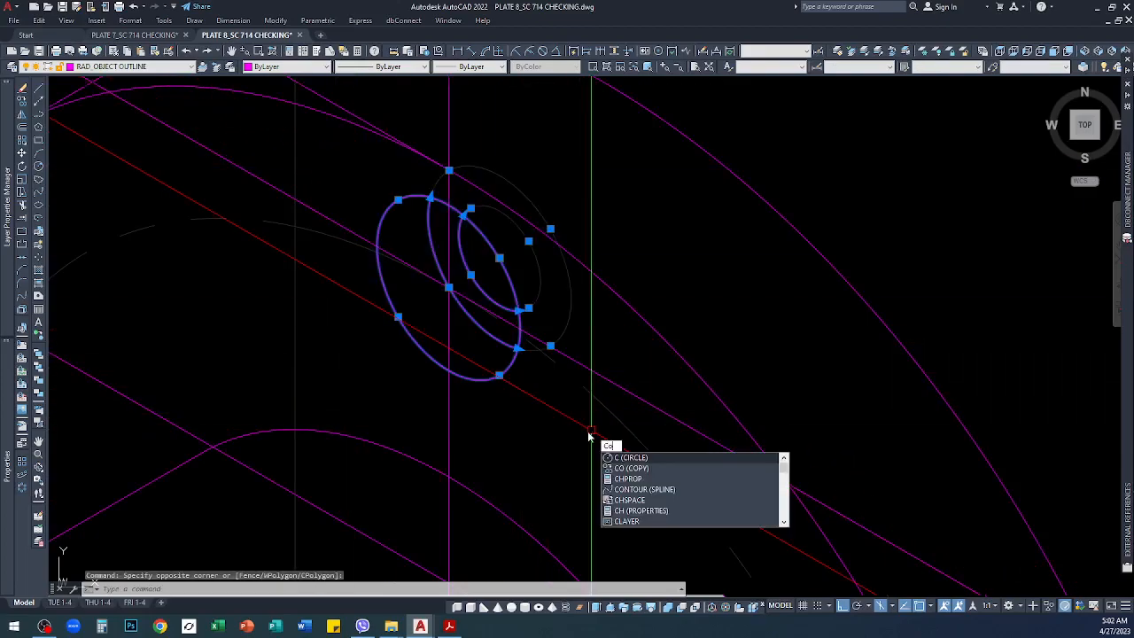
pyautogui.press('Return')
pyautogui.scroll(5, 457, 297)
pyautogui.scroll(3, 459, 295)
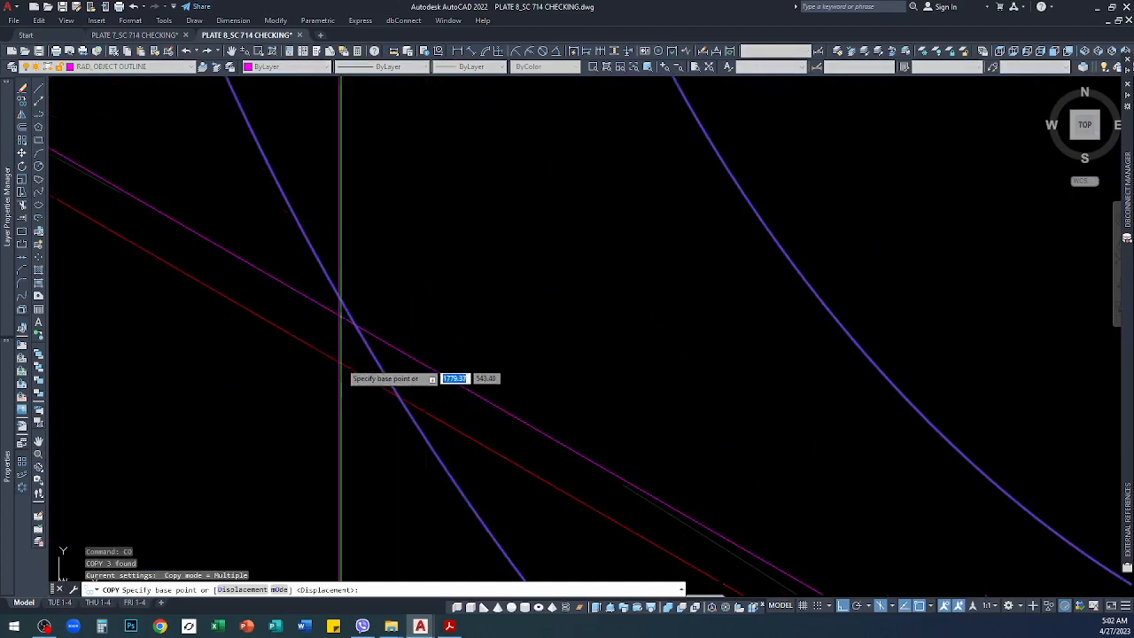
pyautogui.scroll(3, 335, 285)
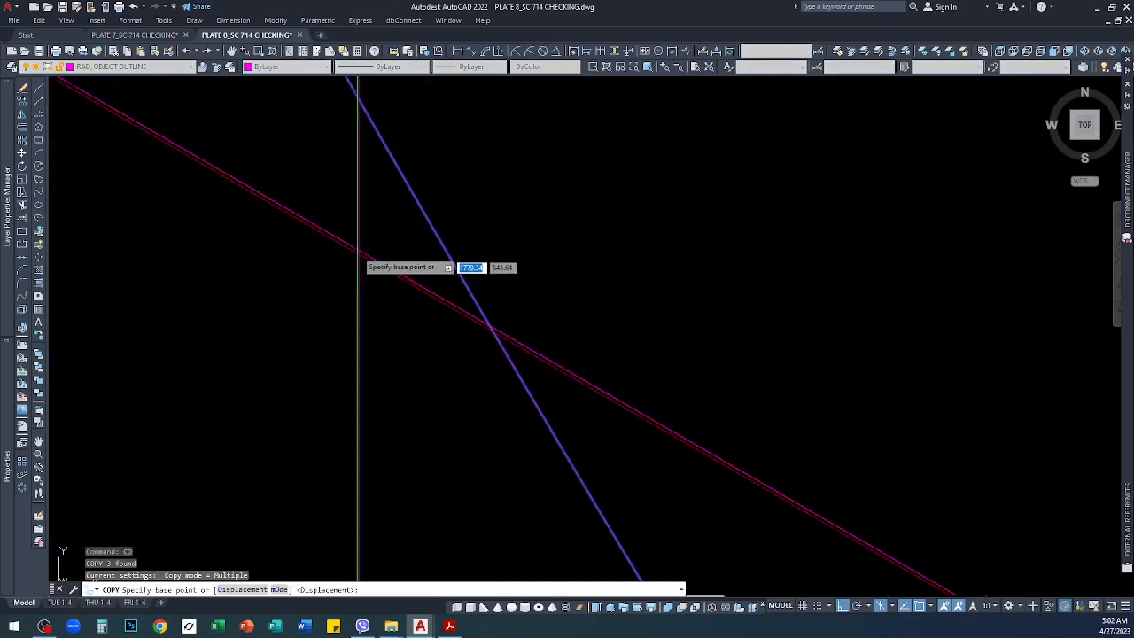
pyautogui.scroll(-8, 637, 363)
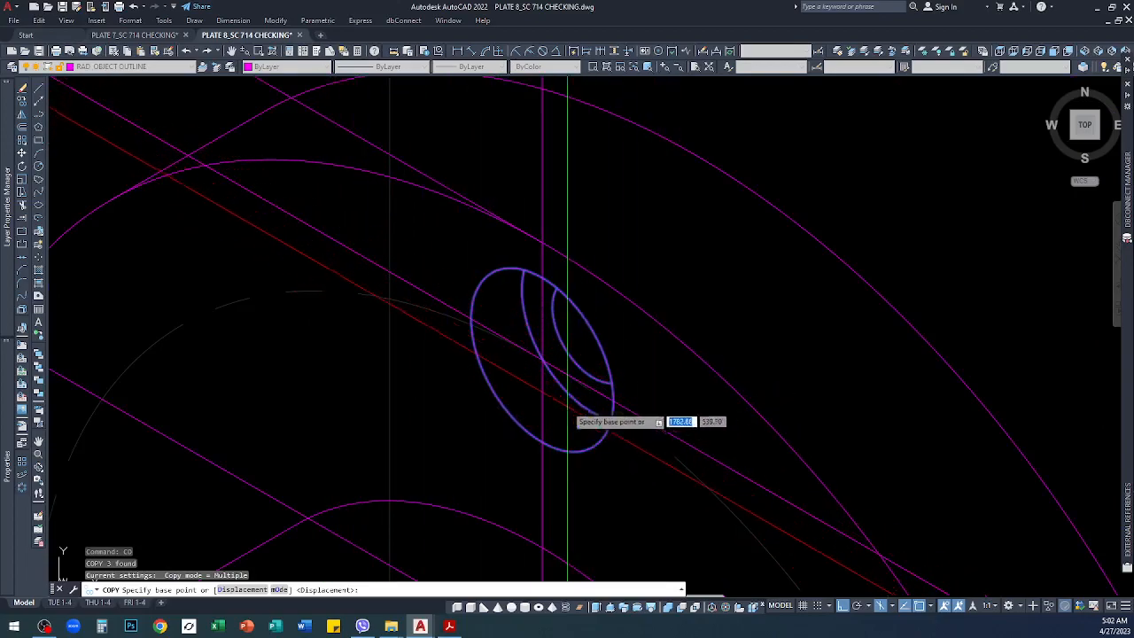
pyautogui.scroll(5, 523, 341)
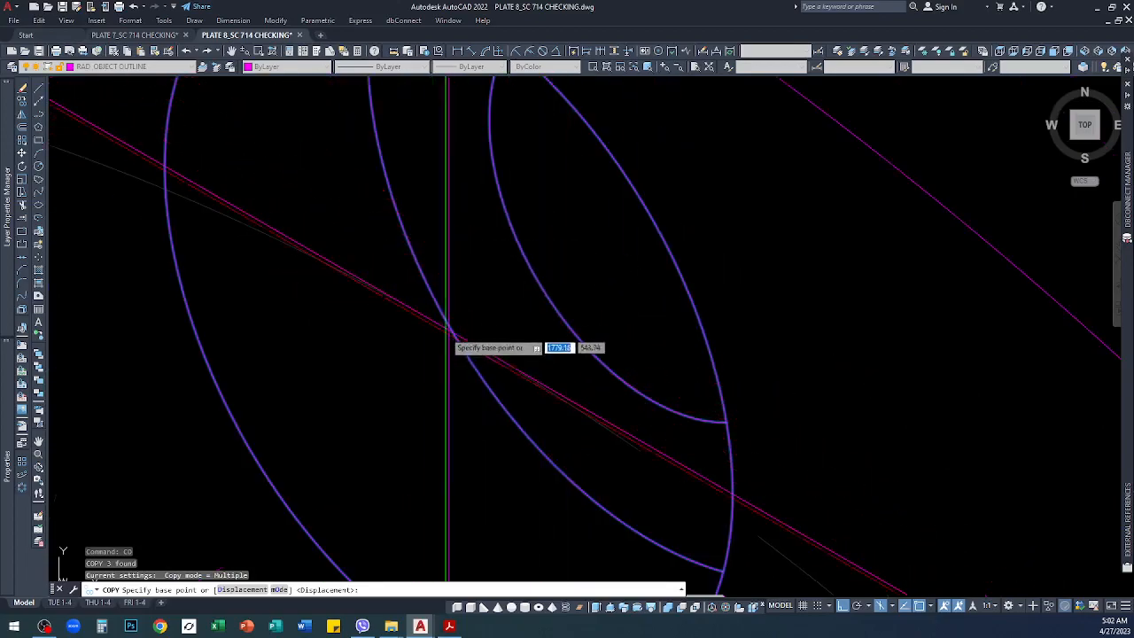
pyautogui.scroll(3, 448, 288)
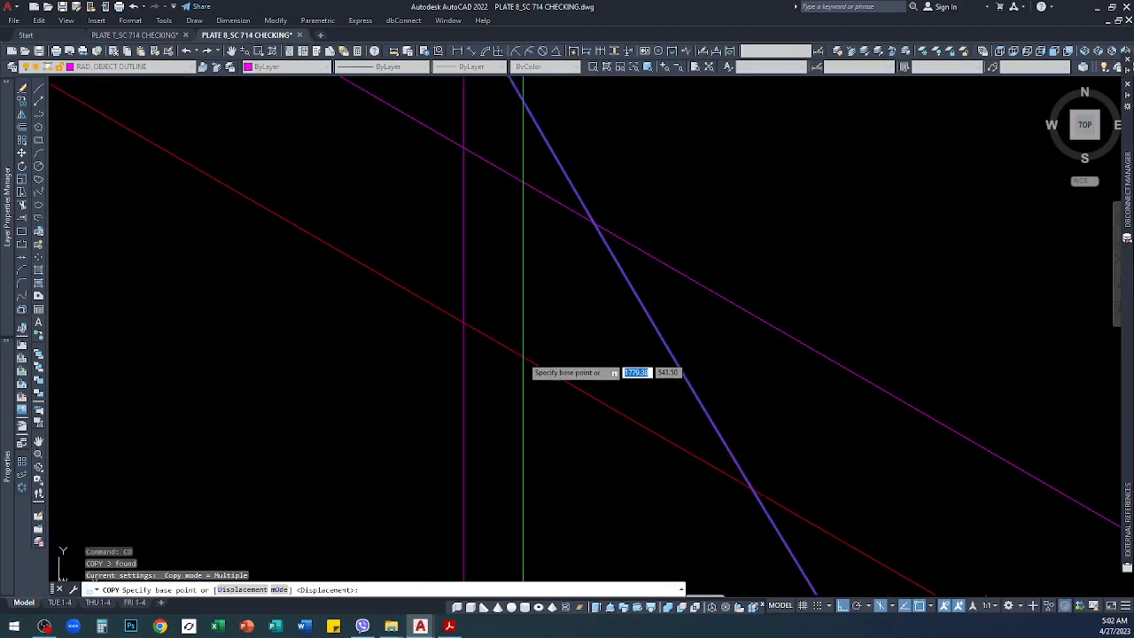
pyautogui.scroll(-4, 523, 366)
pyautogui.scroll(4, 493, 374)
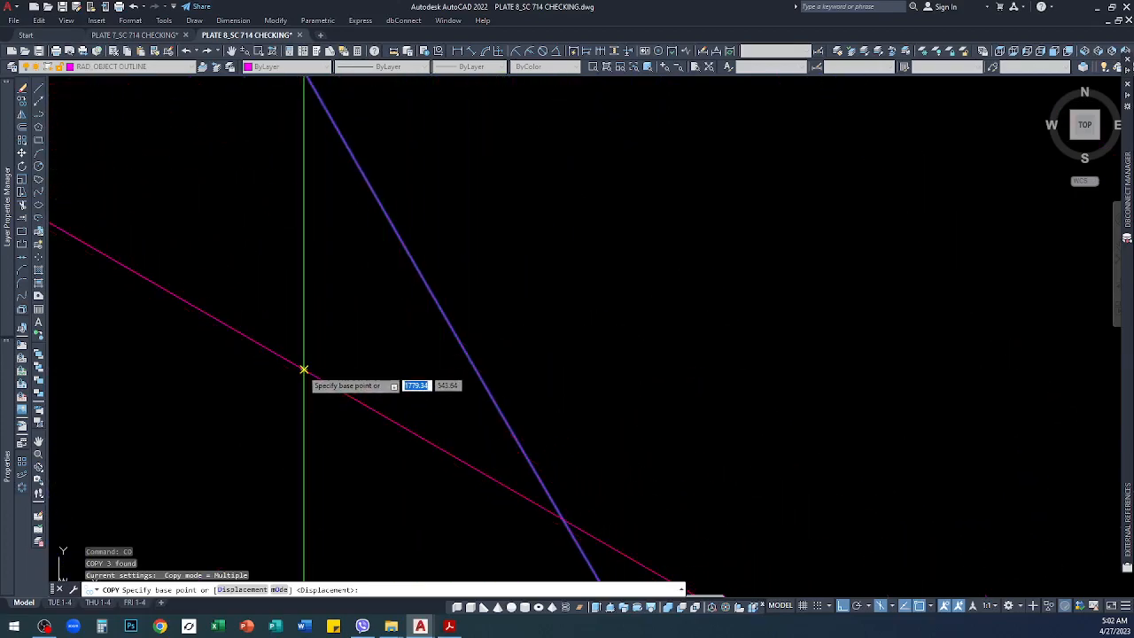
pyautogui.click(304, 369)
# Step: Place a copy of the bolt hole where the dashed bolt circle crosses the slanted line at the flange's upper right
pyautogui.scroll(-6, 463, 195)
pyautogui.scroll(2, 556, 181)
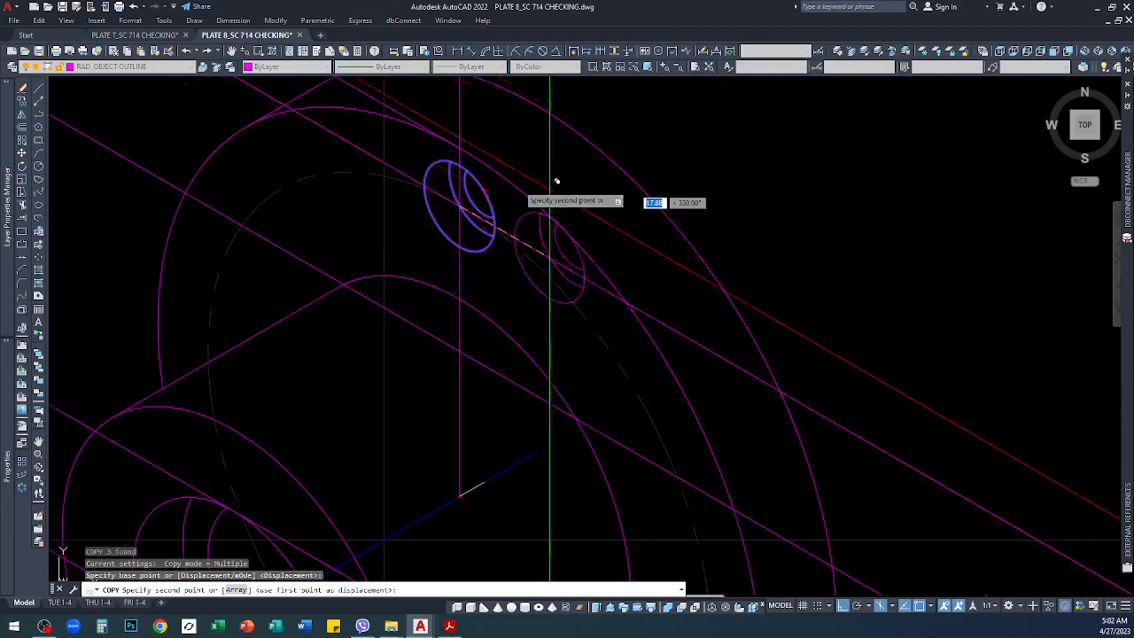
pyautogui.scroll(-3, 523, 179)
pyautogui.scroll(5, 582, 336)
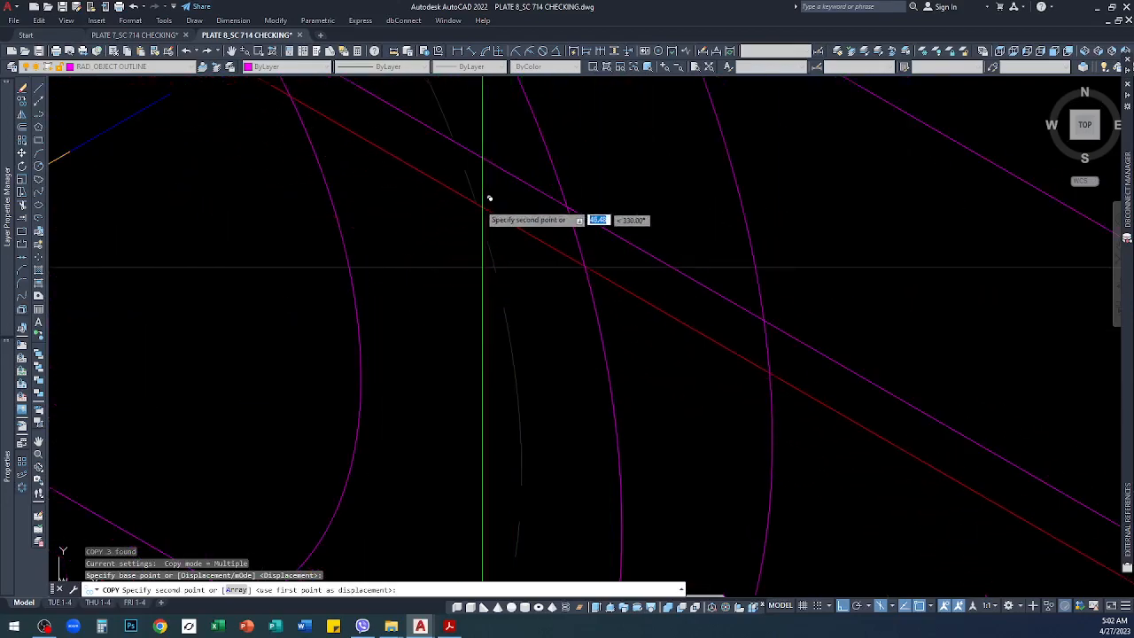
pyautogui.scroll(4, 459, 155)
pyautogui.scroll(-4, 543, 333)
pyautogui.scroll(5, 526, 293)
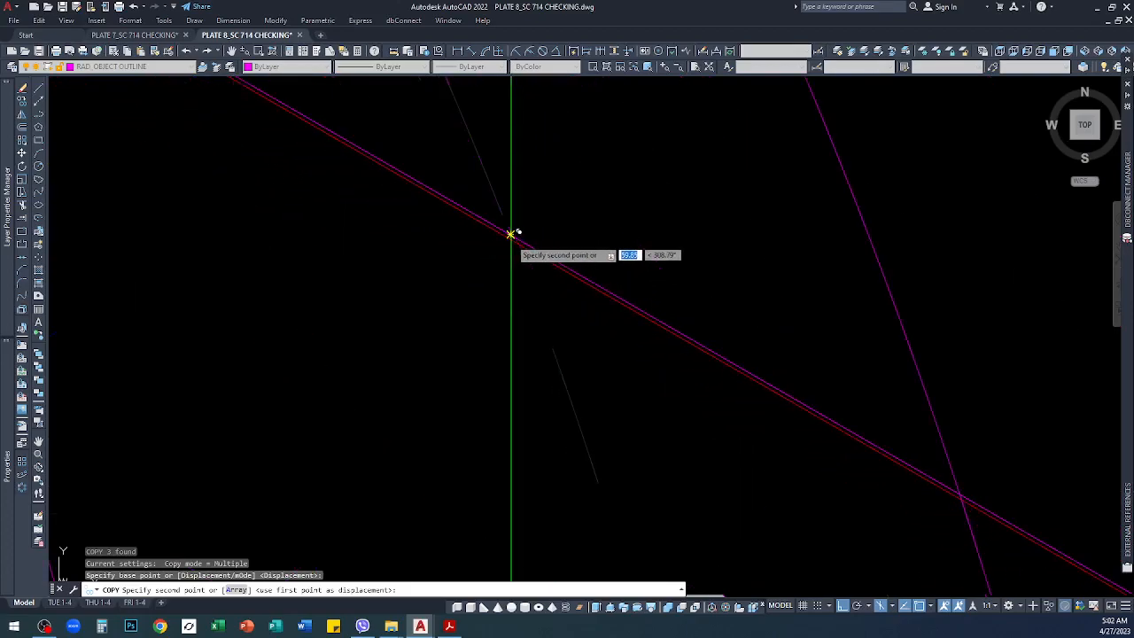
pyautogui.scroll(-3, 511, 233)
# Step: Place another bolt hole copy where the bolt circle meets the slanted line at the flange's lower right
pyautogui.scroll(-3, 509, 213)
pyautogui.scroll(2, 540, 310)
pyautogui.scroll(3, 559, 371)
pyautogui.scroll(-2, 541, 418)
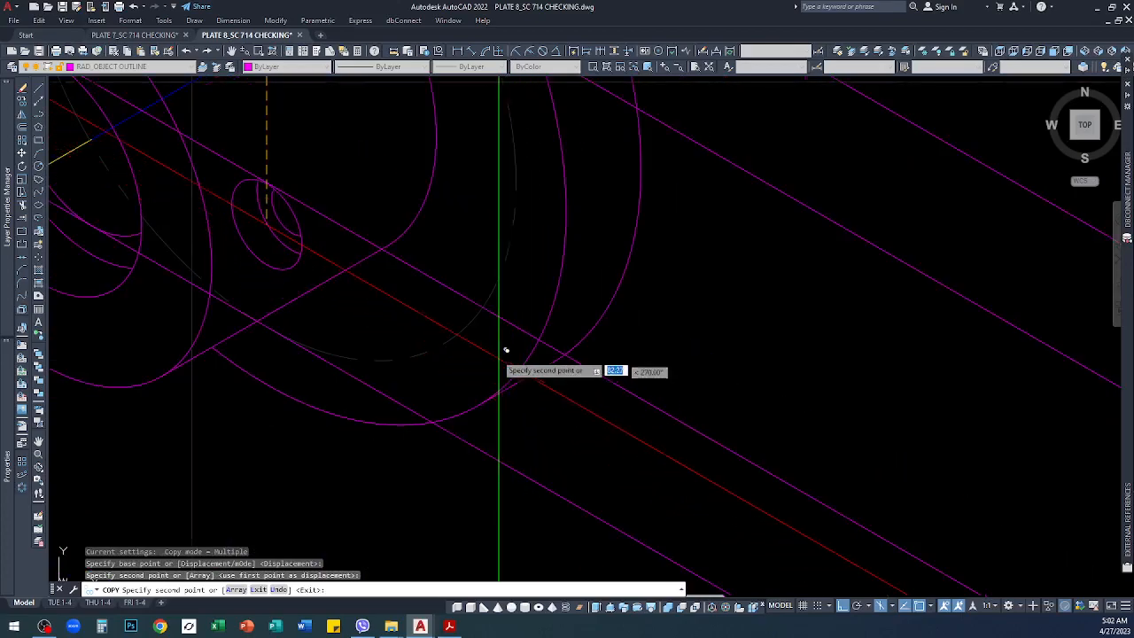
pyautogui.scroll(2, 496, 328)
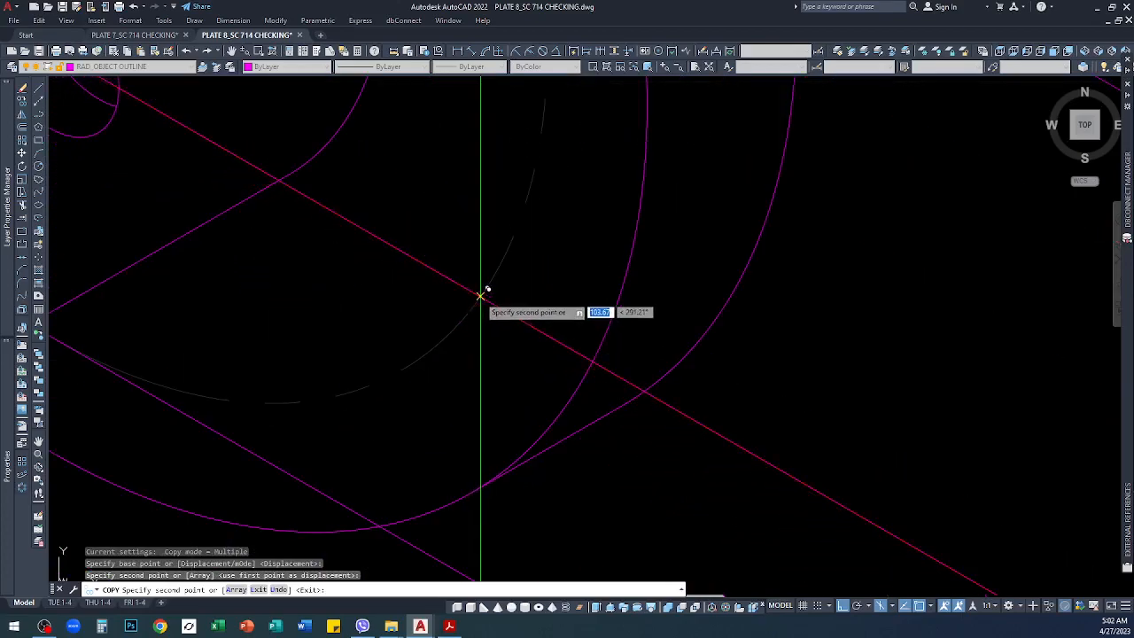
pyautogui.scroll(-3, 716, 274)
# Step: Place a bolt hole copy directly below the original, 100 units down at the bolt circle's lower intersection
pyautogui.scroll(3, 591, 298)
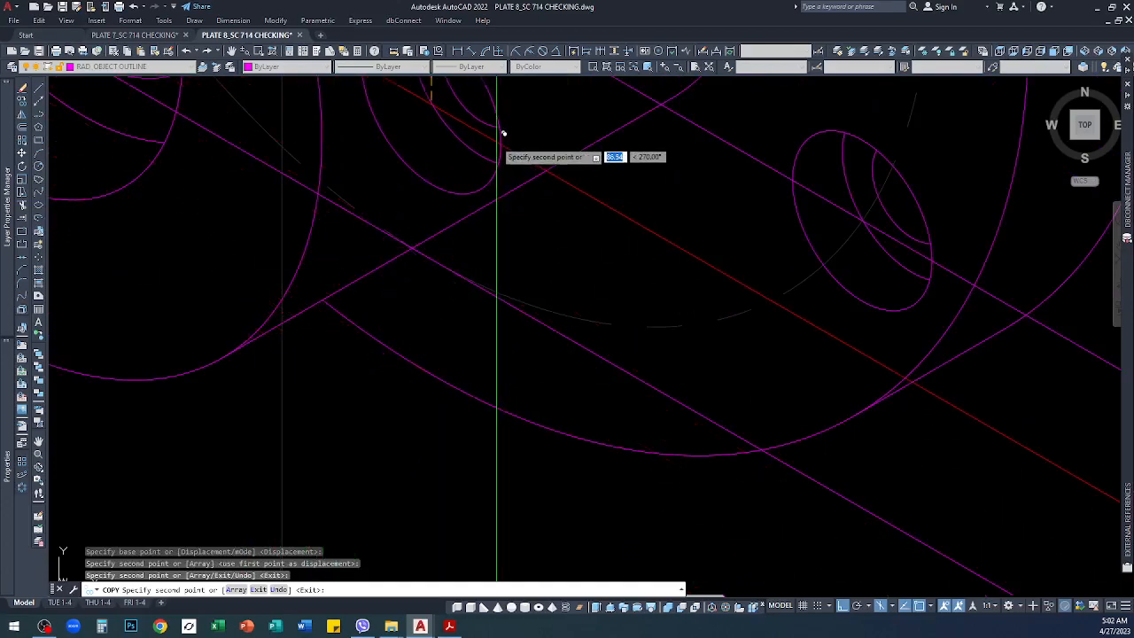
pyautogui.scroll(6, 433, 258)
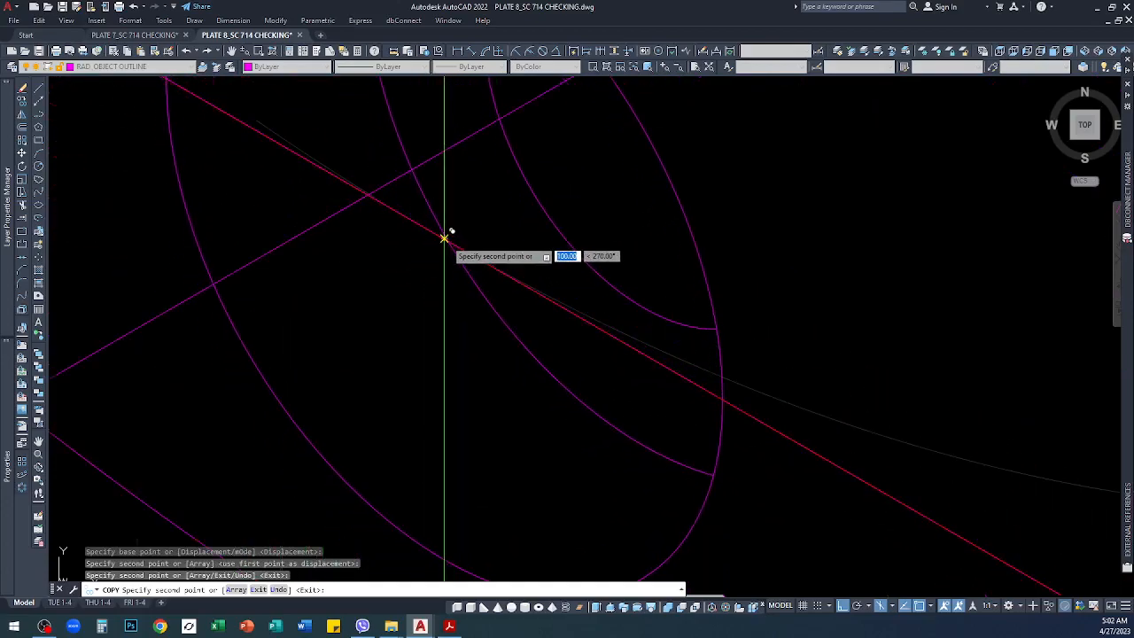
pyautogui.click(444, 238)
pyautogui.scroll(-6, 519, 328)
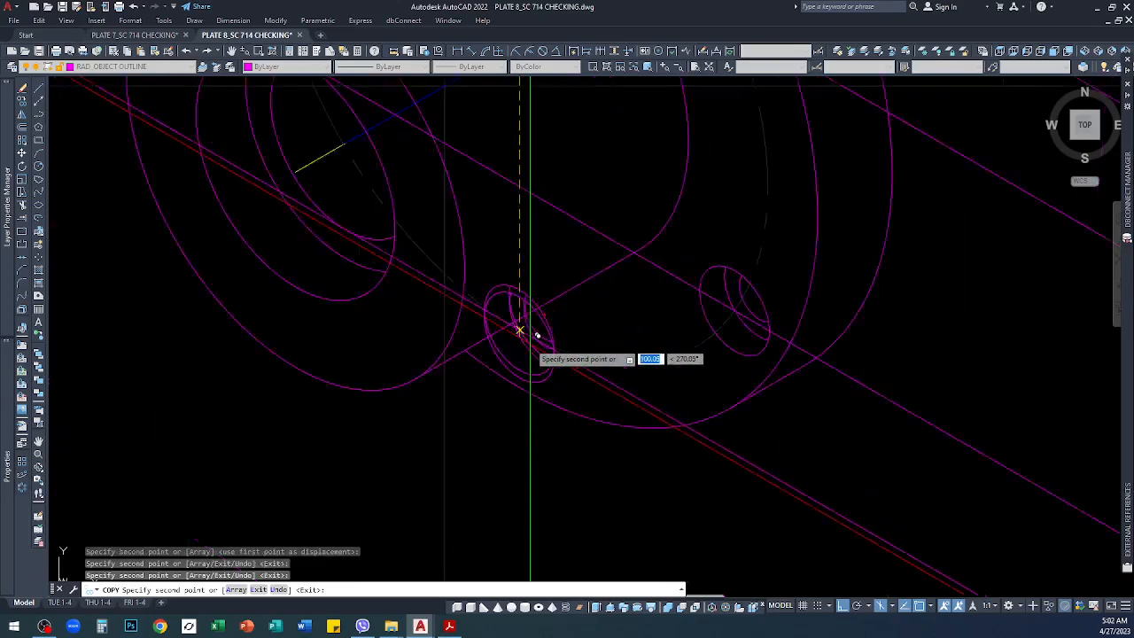
# Step: Place the last bolt hole copy at the bolt circle's upper-left intersection and finish copying
pyautogui.scroll(8, 465, 288)
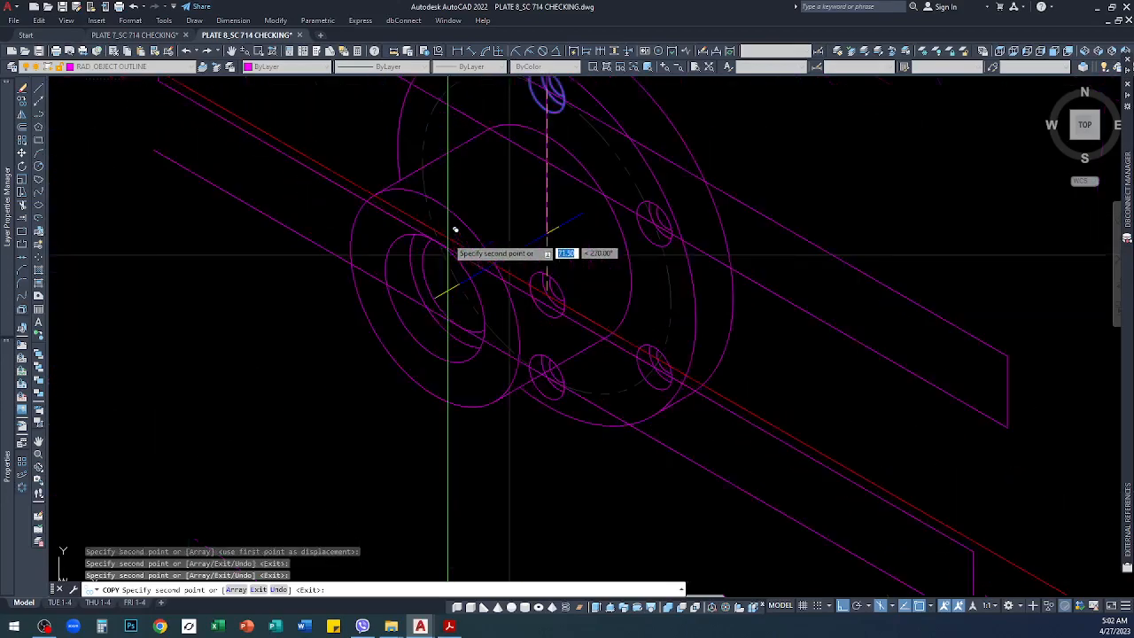
pyautogui.scroll(-5, 438, 257)
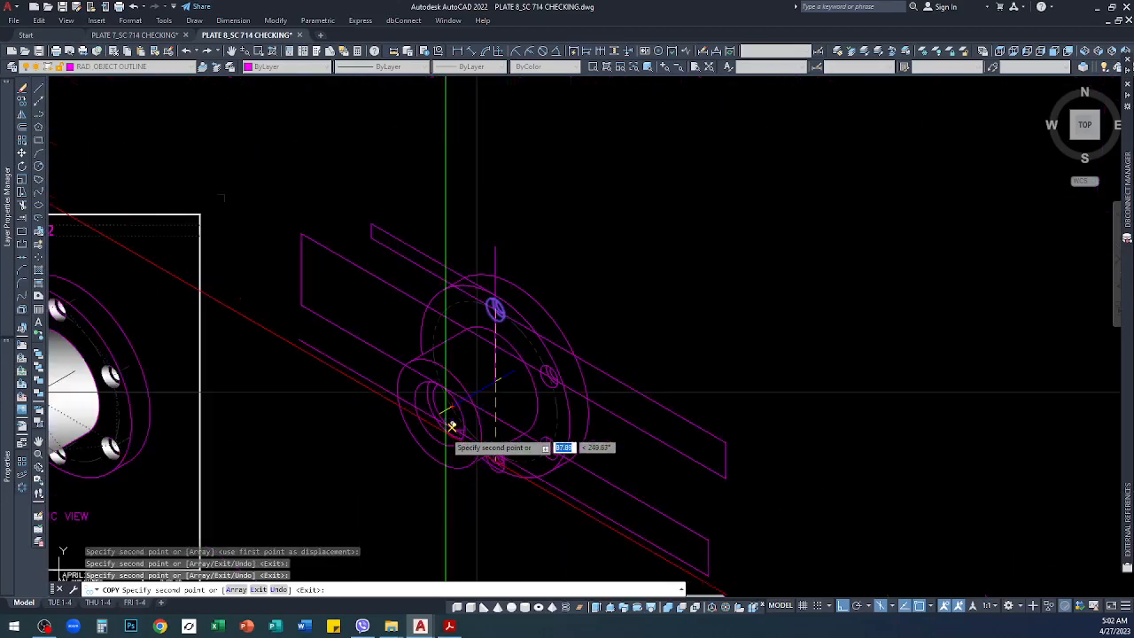
pyautogui.scroll(8, 445, 305)
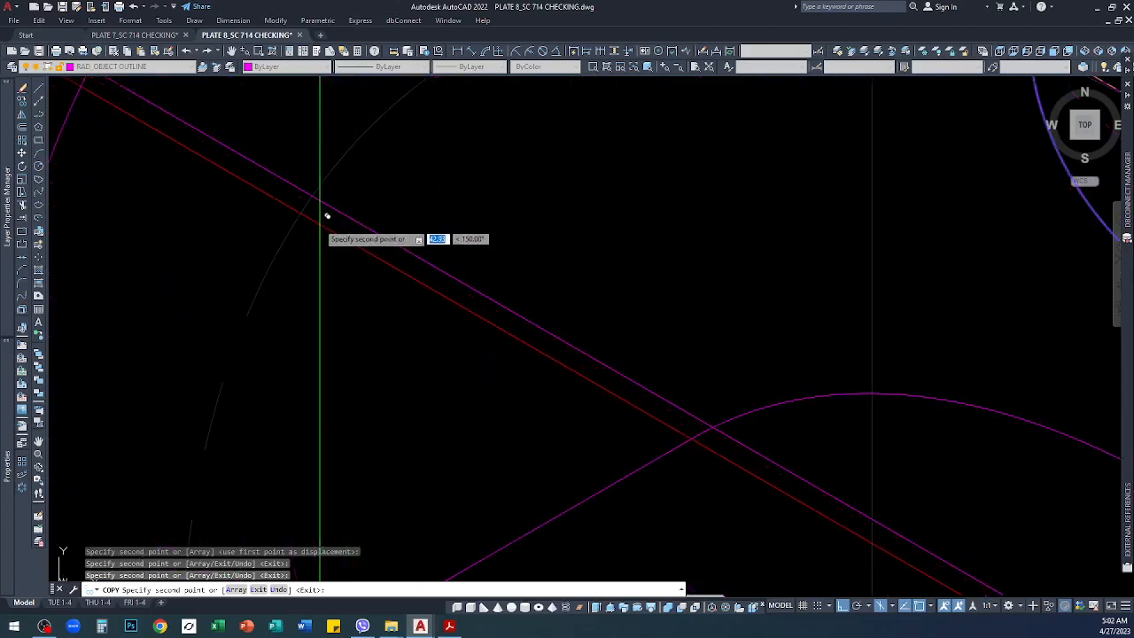
pyautogui.scroll(-7, 303, 309)
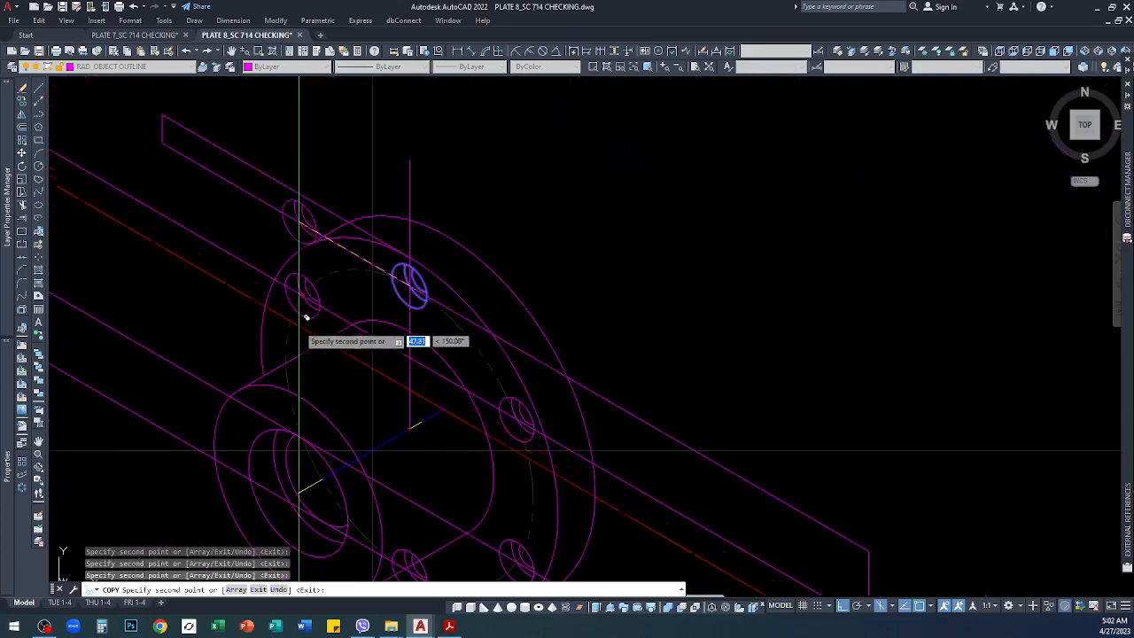
pyautogui.press('space')
# Step: Erase the short vertical lines joining the ends of the slanted construction lines on both sides of the flange
pyautogui.scroll(-6, 363, 246)
pyautogui.scroll(4, 381, 275)
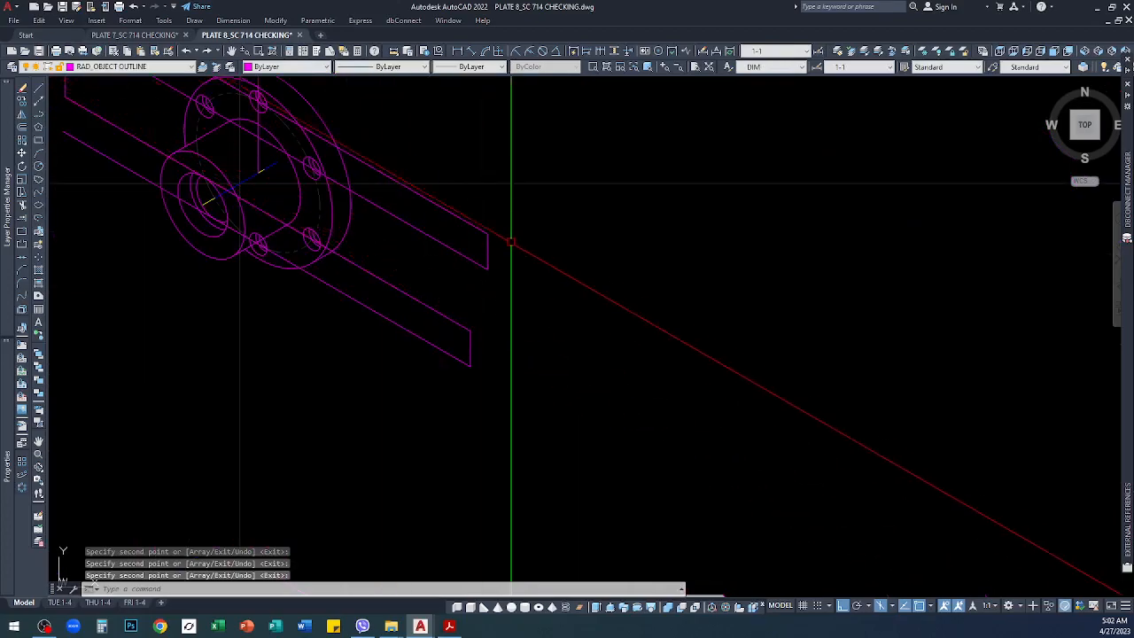
pyautogui.click(504, 205)
pyautogui.click(450, 375)
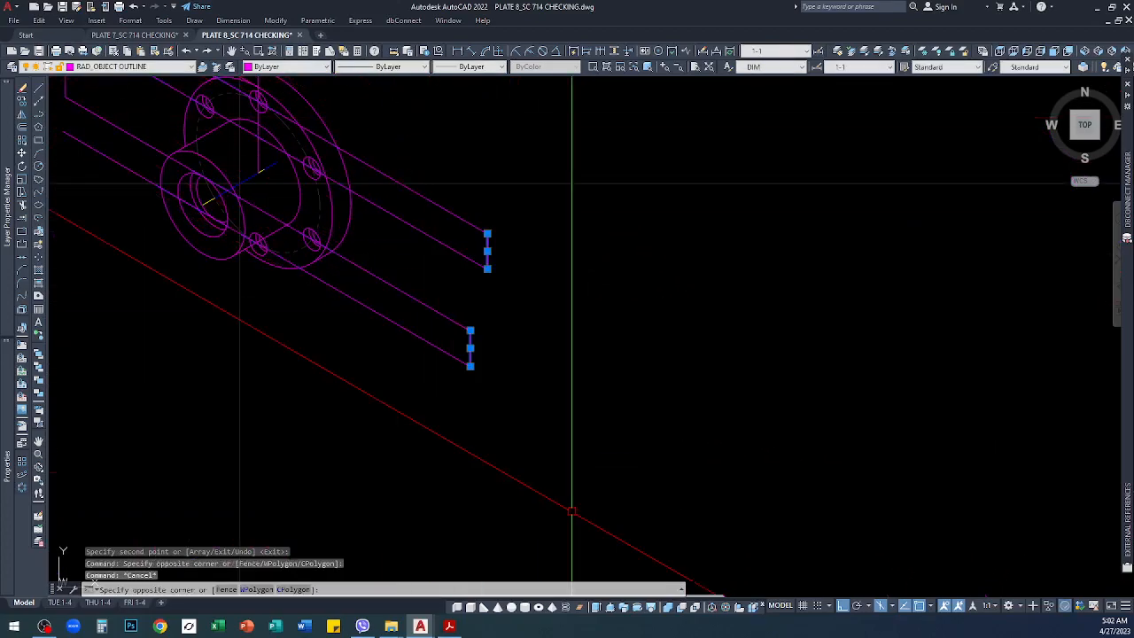
pyautogui.press('Delete')
pyautogui.scroll(-4, 544, 492)
pyautogui.scroll(3, 334, 312)
pyautogui.click(243, 144)
pyautogui.click(292, 297)
pyautogui.press('Delete')
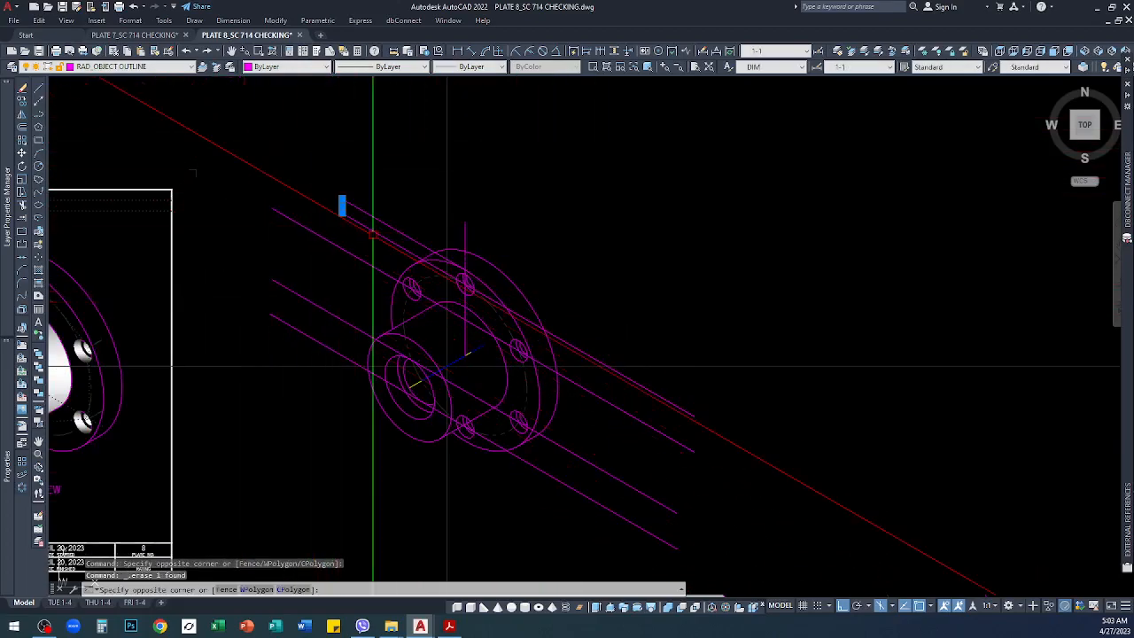
# Step: Move the five slanted lines crossing the flange to the RAD_CONSTRUCTION LINES layer and clear the selection
pyautogui.click(353, 168)
pyautogui.click(252, 248)
pyautogui.click(307, 267)
pyautogui.click(266, 328)
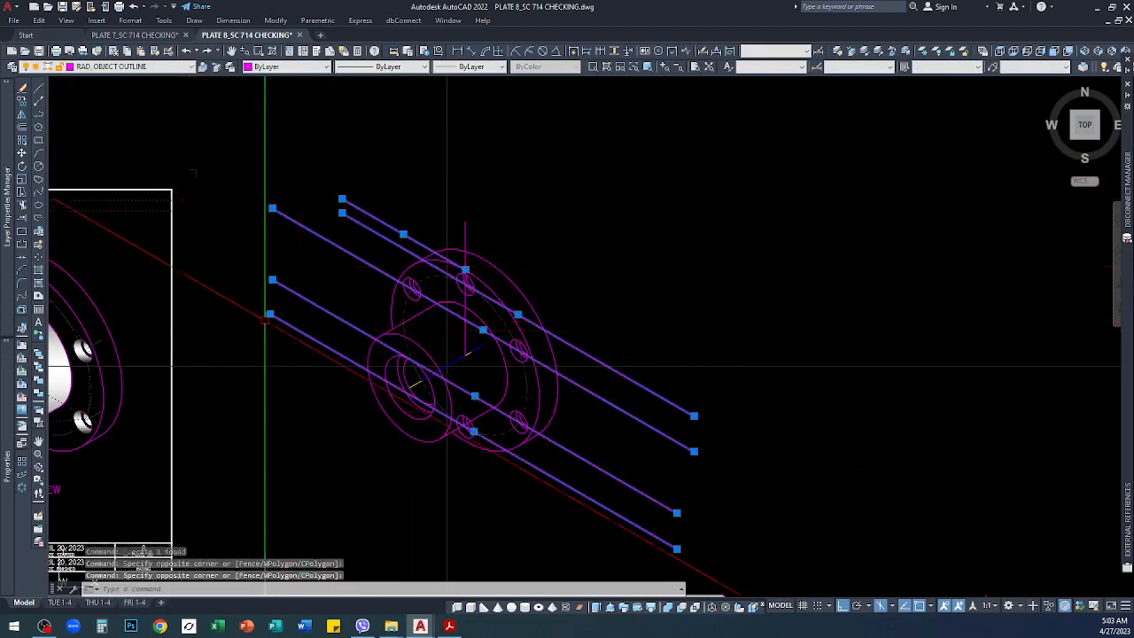
pyautogui.click(135, 68)
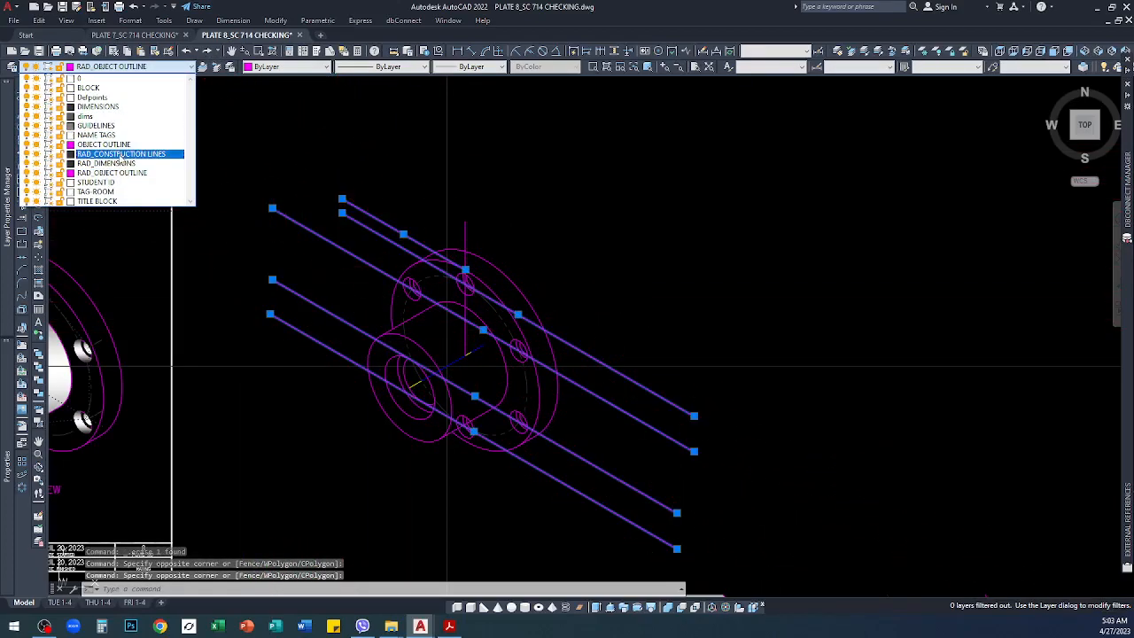
pyautogui.click(120, 154)
pyautogui.press('Escape')
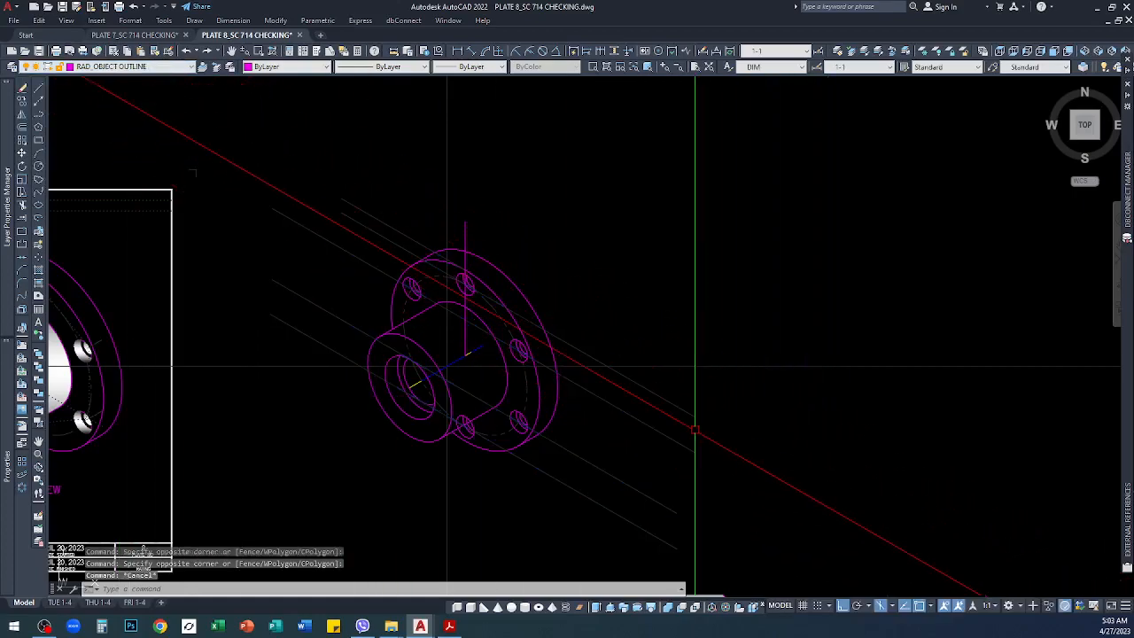
# Step: Erase the vertical construction line rising from the flange's centre through the upper bolt hole
pyautogui.scroll(3, 486, 329)
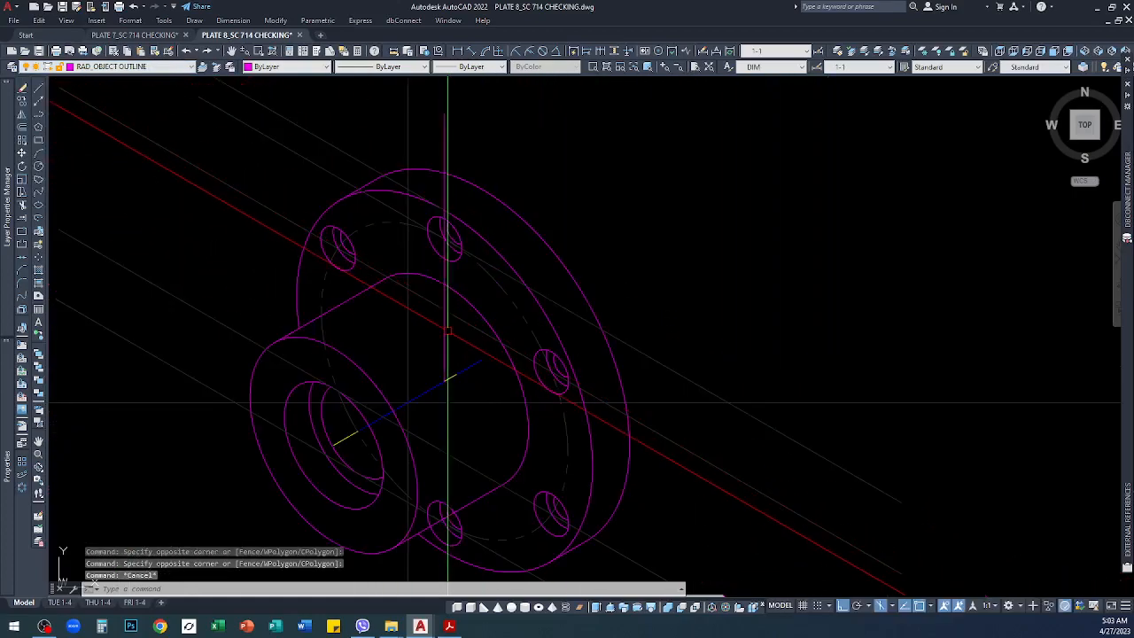
pyautogui.press('Delete')
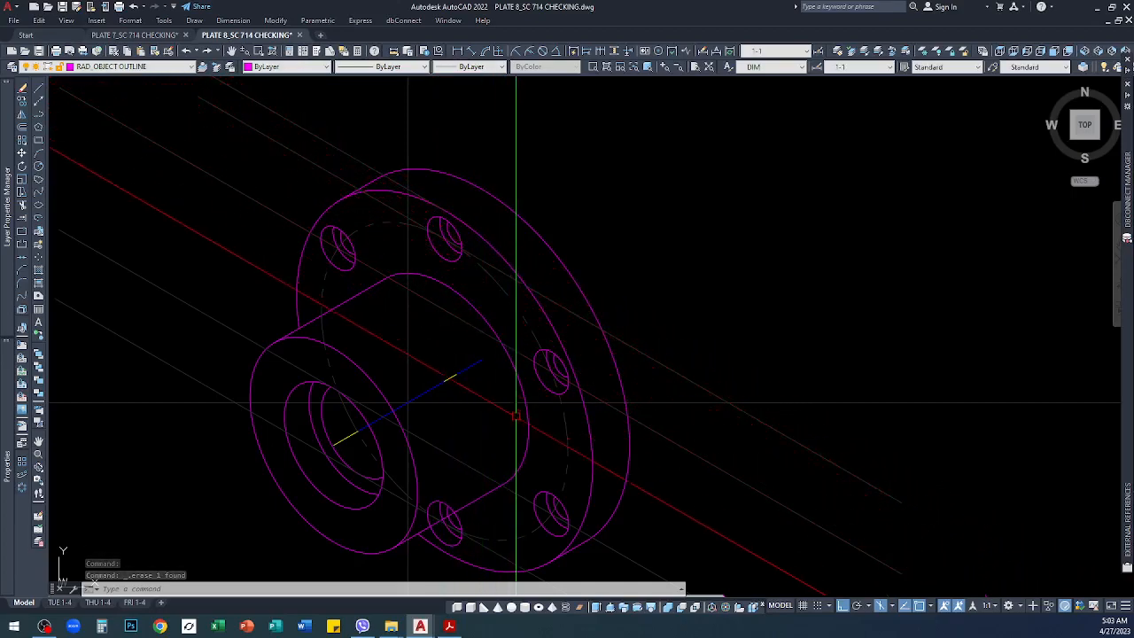
pyautogui.click(485, 315)
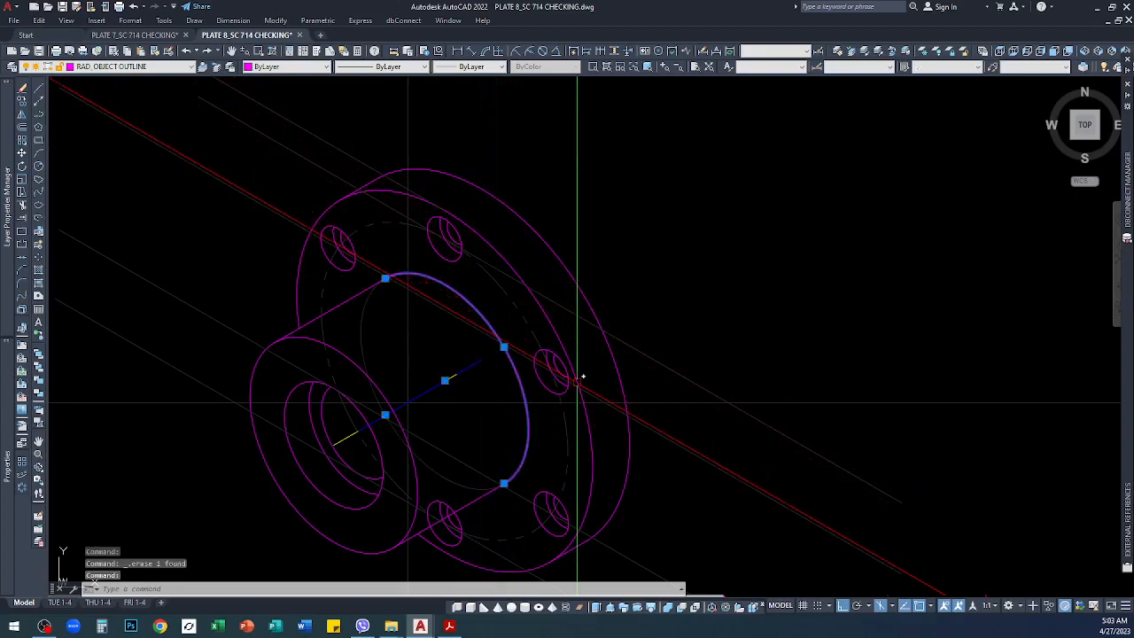
pyautogui.press('Escape')
pyautogui.press('Escape')
pyautogui.scroll(-3, 548, 301)
pyautogui.scroll(-3, 540, 301)
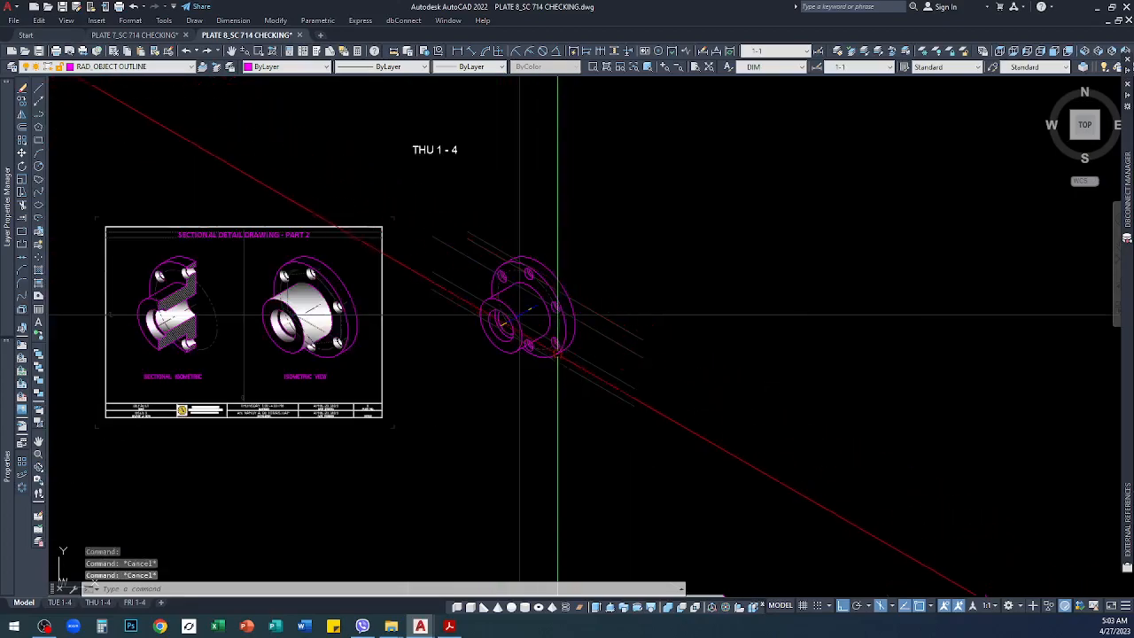
# Step: Trim the lower bolt hole's curves hidden behind the hub, using the hub's lower slanted edge as the cutting edge
pyautogui.scroll(8, 523, 337)
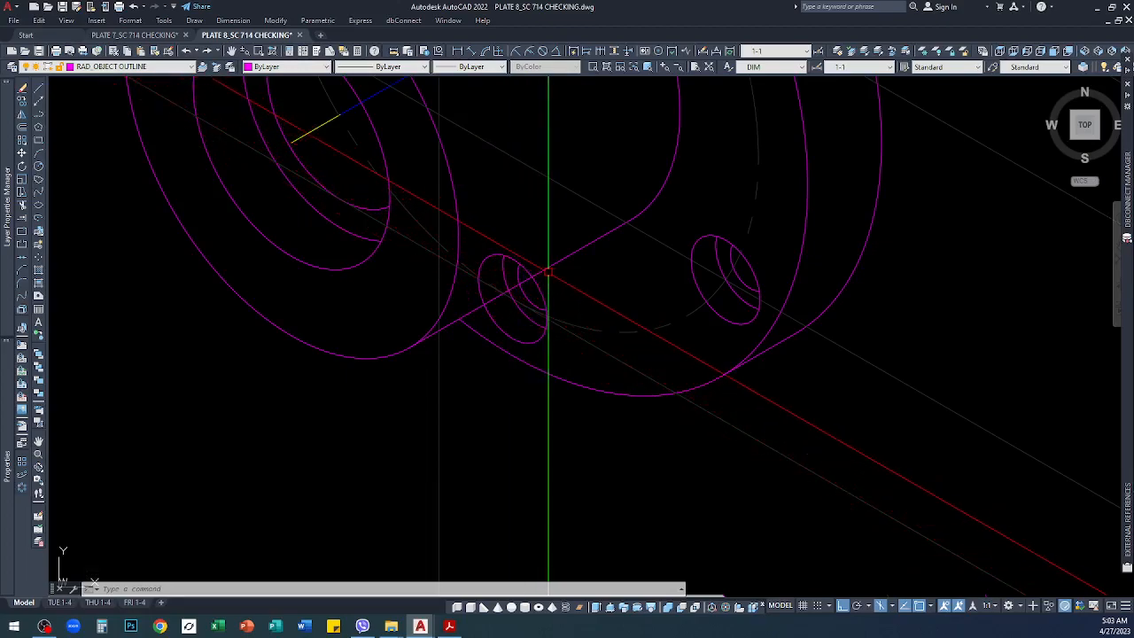
pyautogui.press('Return')
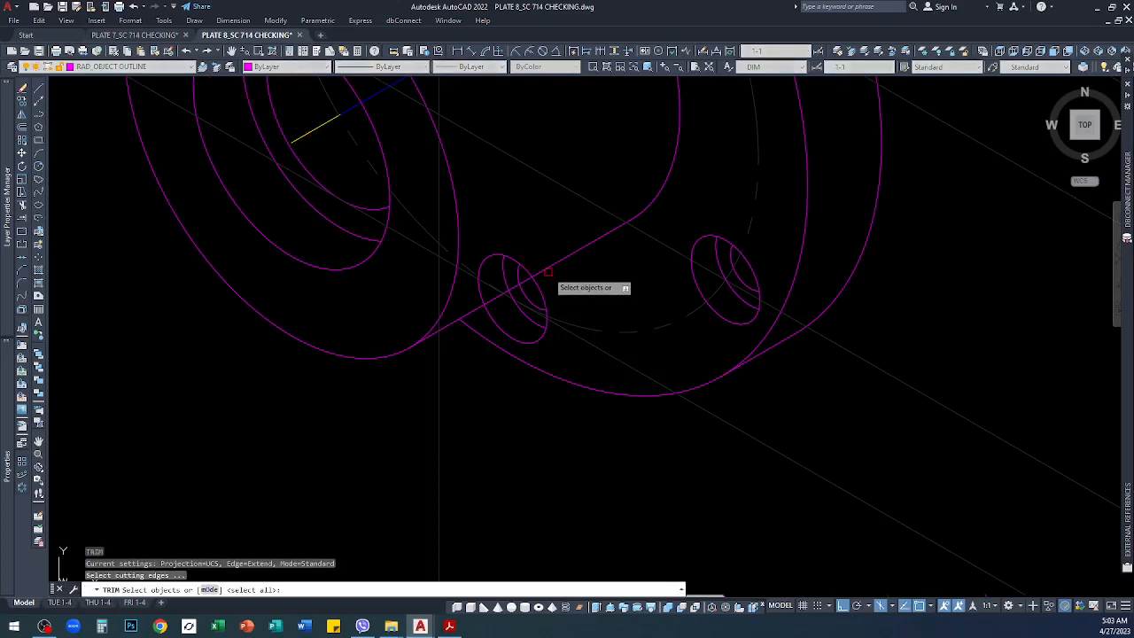
pyautogui.click(547, 269)
pyautogui.press('Return')
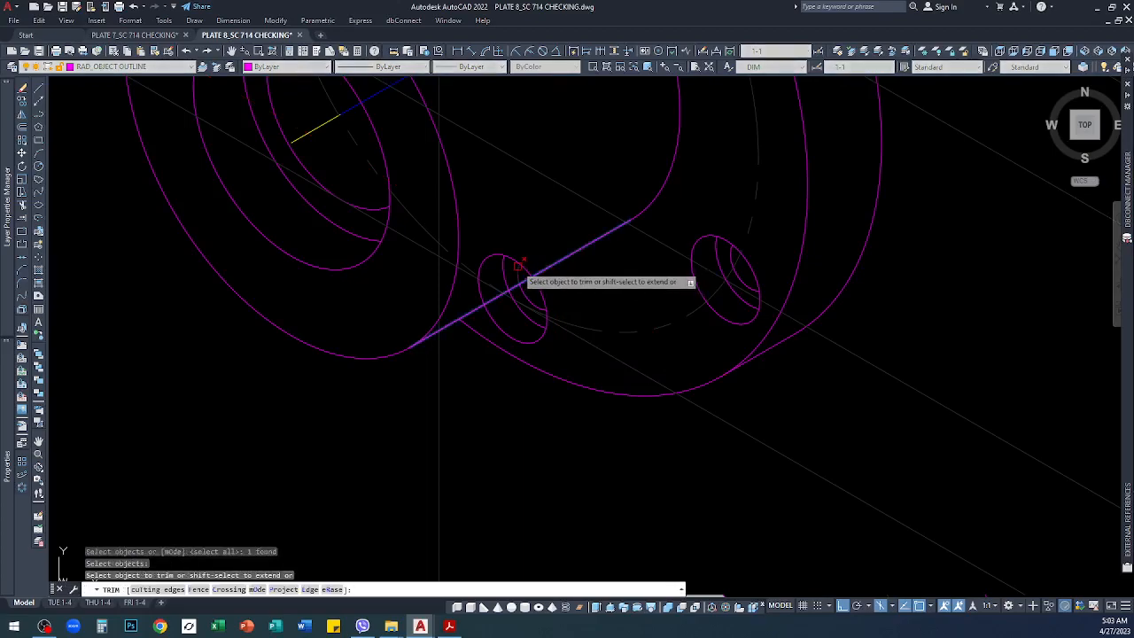
pyautogui.press('Return')
pyautogui.scroll(-6, 515, 266)
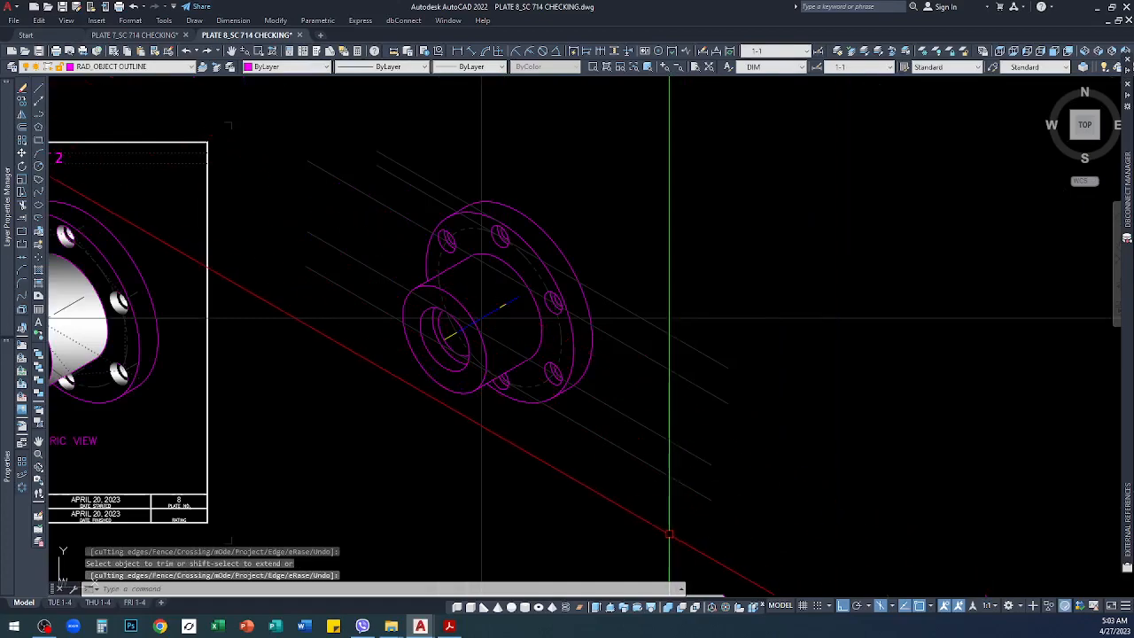
# Step: Compare the completed flange drawing with the sectional isometric and isometric views on the plate
pyautogui.scroll(-5, 482, 317)
pyautogui.scroll(3, 576, 372)
pyautogui.scroll(-1, 615, 379)
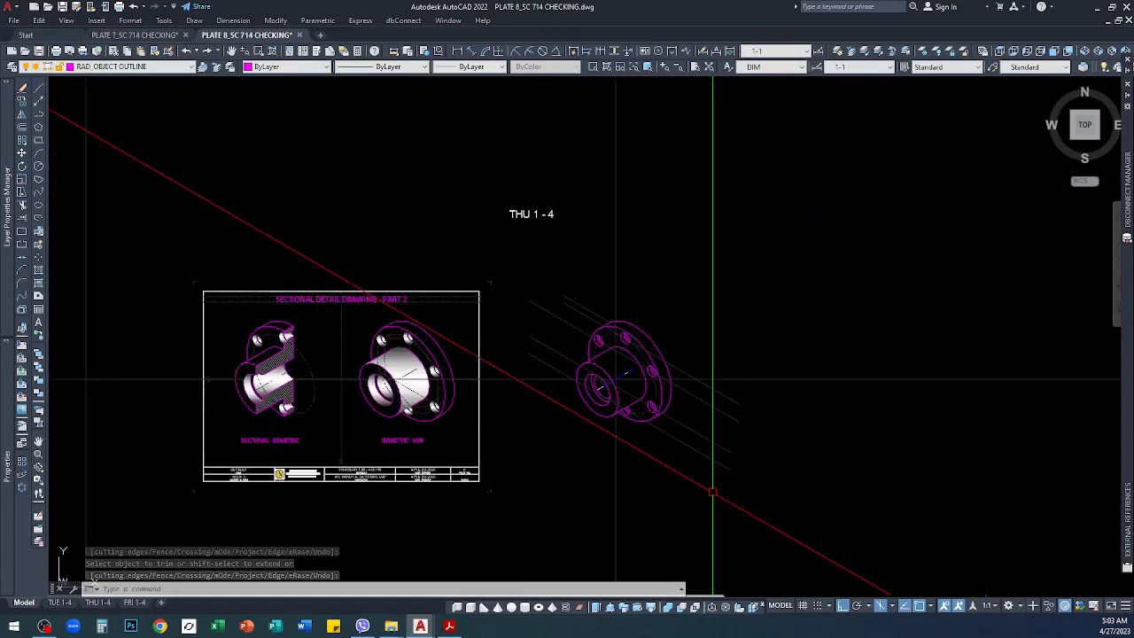
pyautogui.scroll(3, 593, 540)
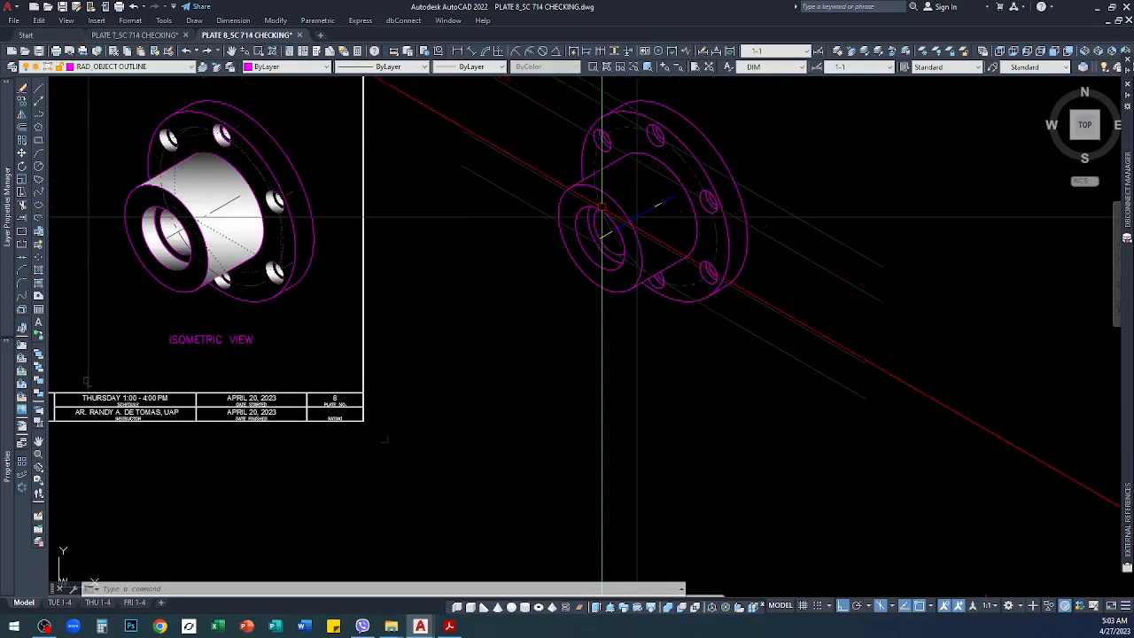
pyautogui.scroll(-3, 596, 218)
pyautogui.scroll(3, 619, 255)
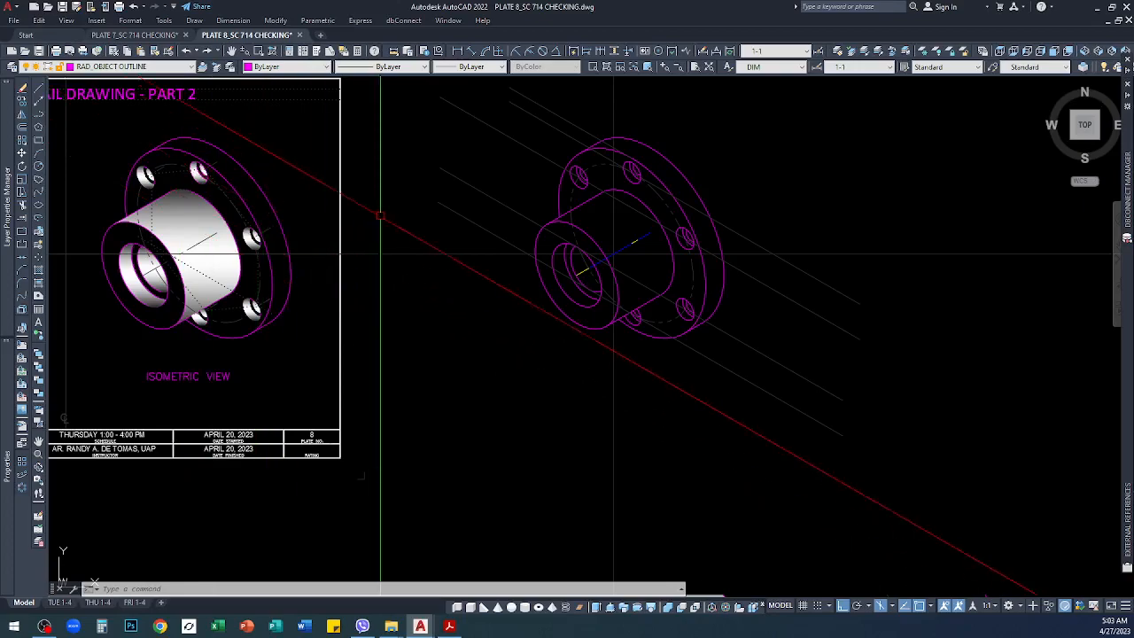
pyautogui.scroll(-5, 581, 237)
pyautogui.scroll(3, 381, 232)
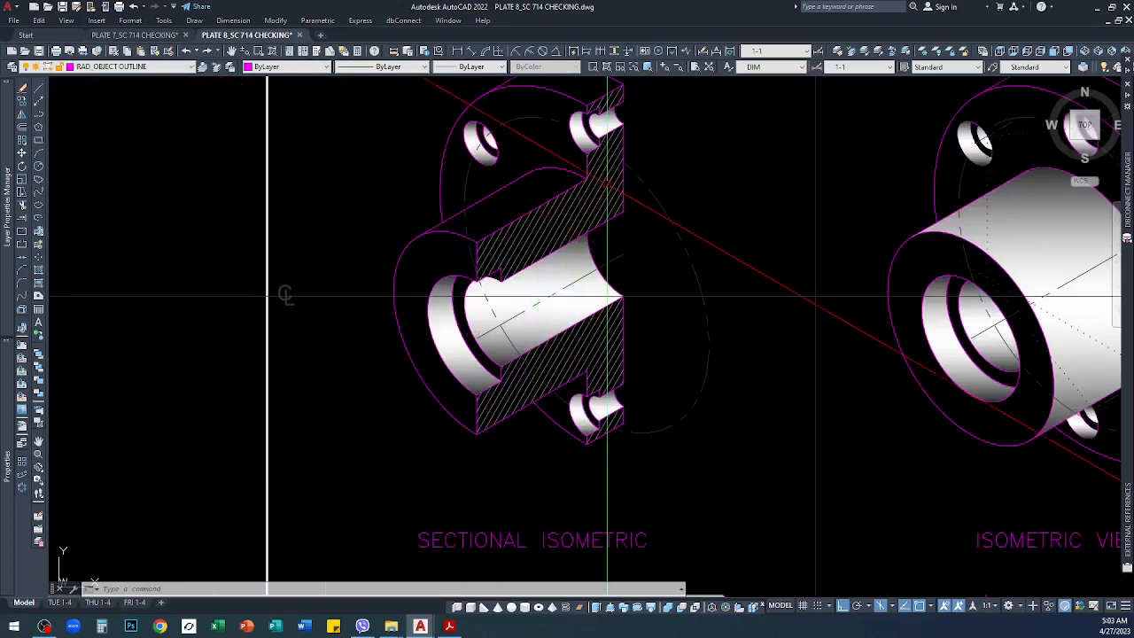
pyautogui.scroll(-5, 375, 272)
pyautogui.scroll(4, 774, 283)
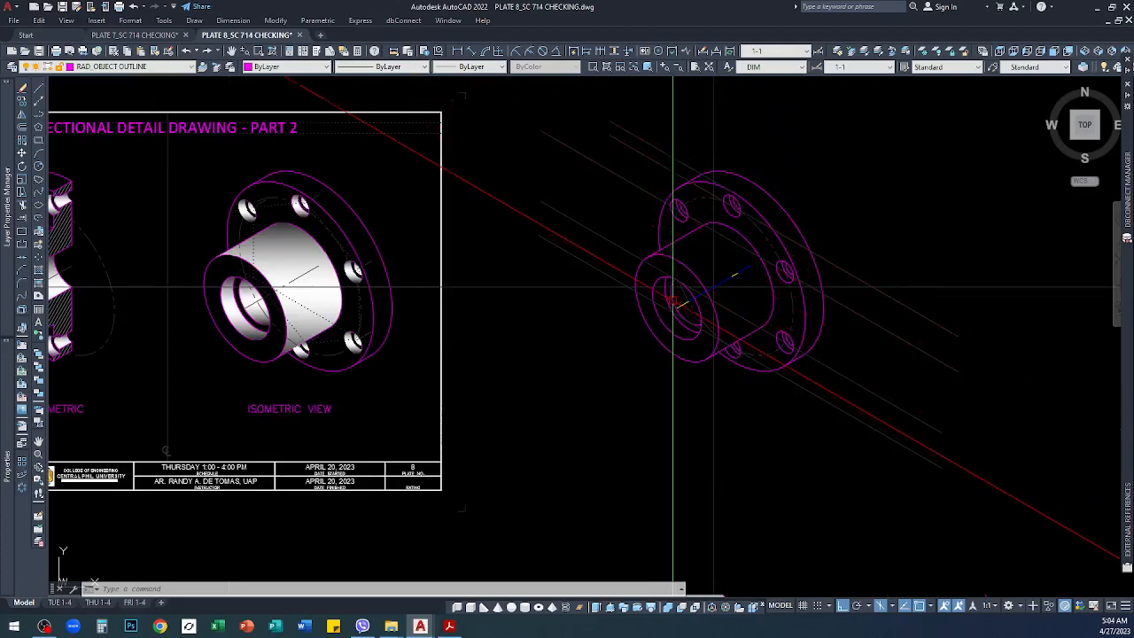
# Step: Copy the whole flange isometric with its construction lines horizontally to the empty area on the other side of the plate sheet
pyautogui.click(506, 89)
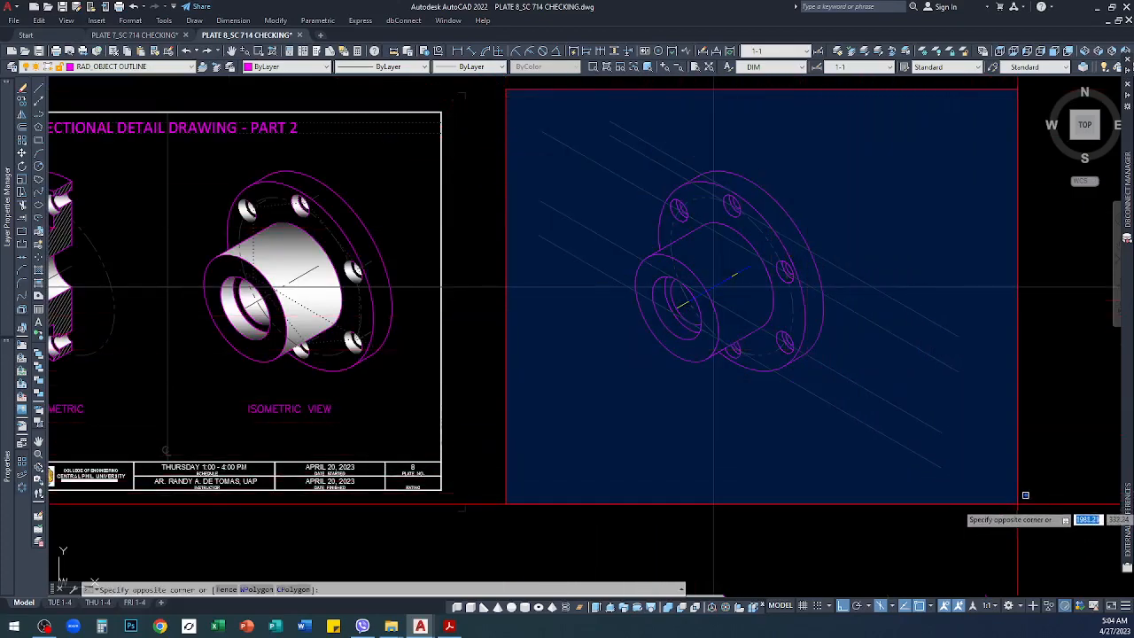
pyautogui.click(1014, 498)
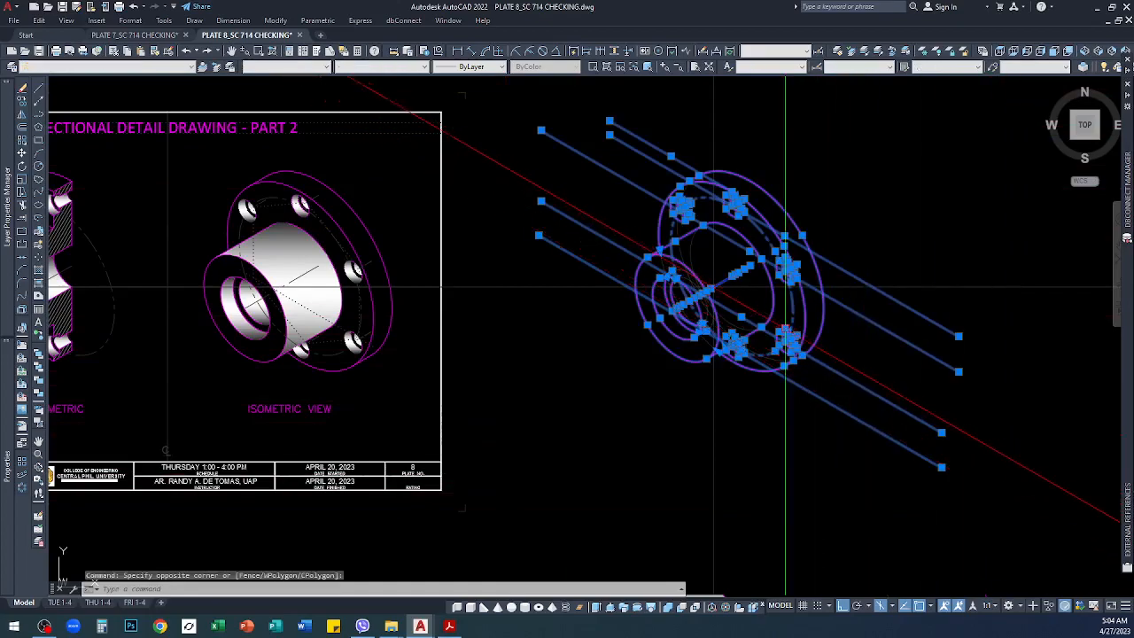
pyautogui.press('Return')
pyautogui.scroll(8, 788, 332)
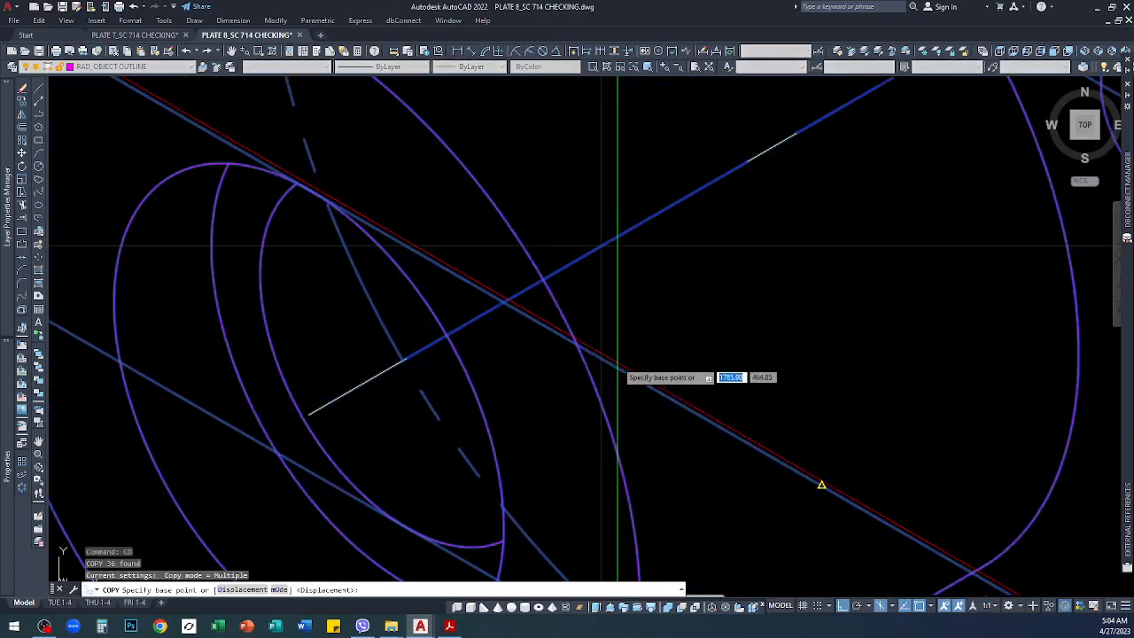
pyautogui.click(590, 137)
pyautogui.scroll(-10, 809, 253)
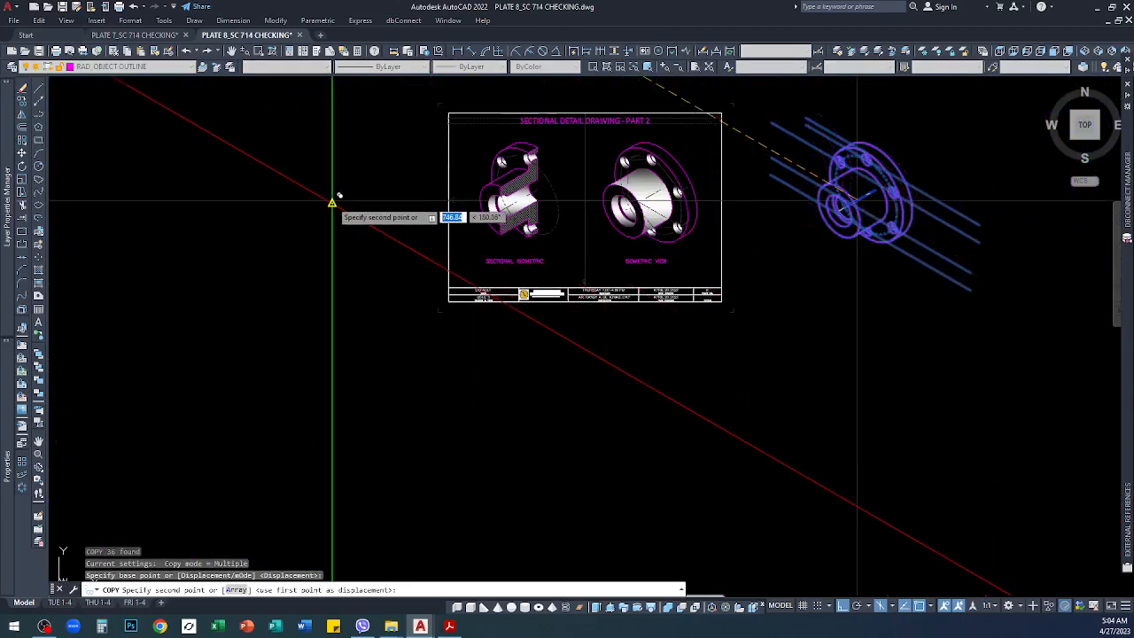
pyautogui.click(332, 203)
pyautogui.press('Return')
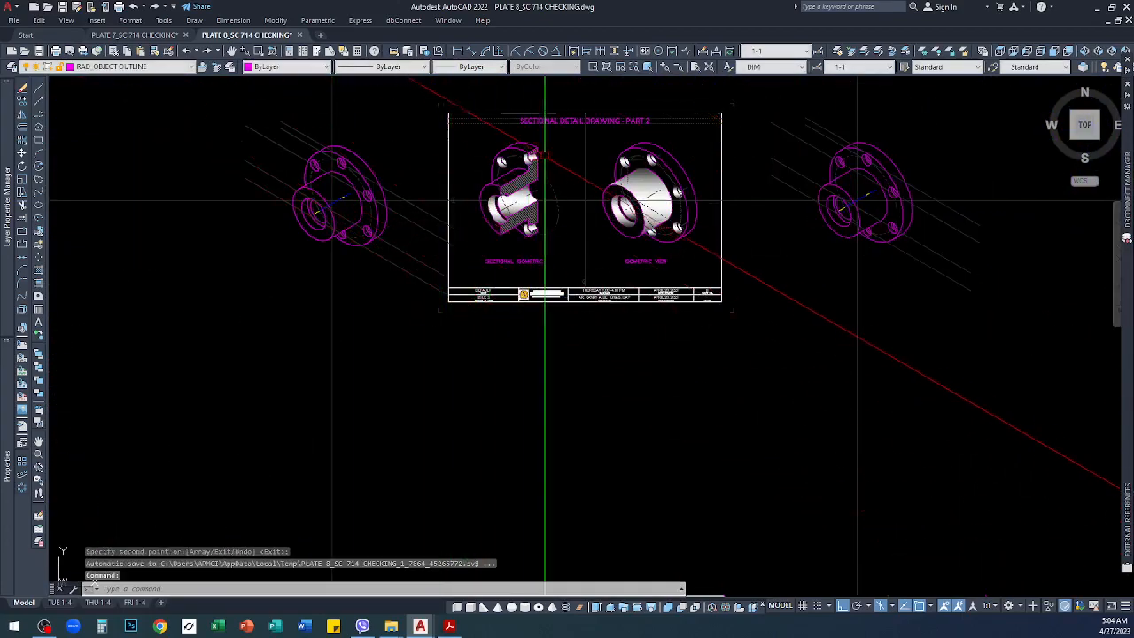
# Step: On the copied flange, draw a vertical line from the centre of the flange's front face up to its front outer edge
pyautogui.scroll(3, 378, 177)
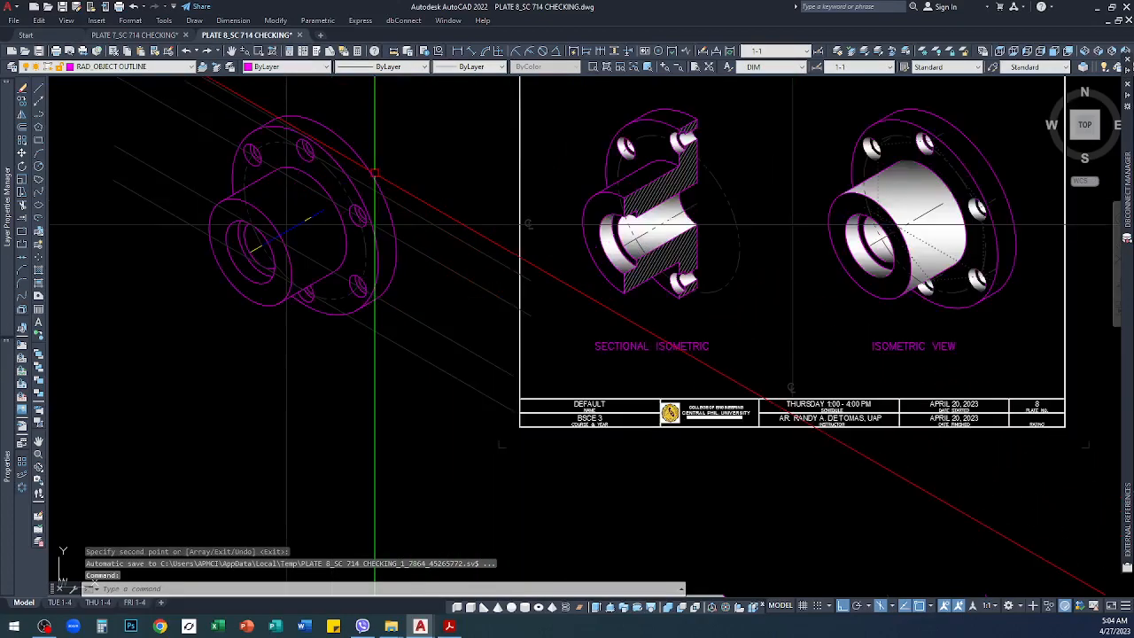
pyautogui.scroll(3, 327, 230)
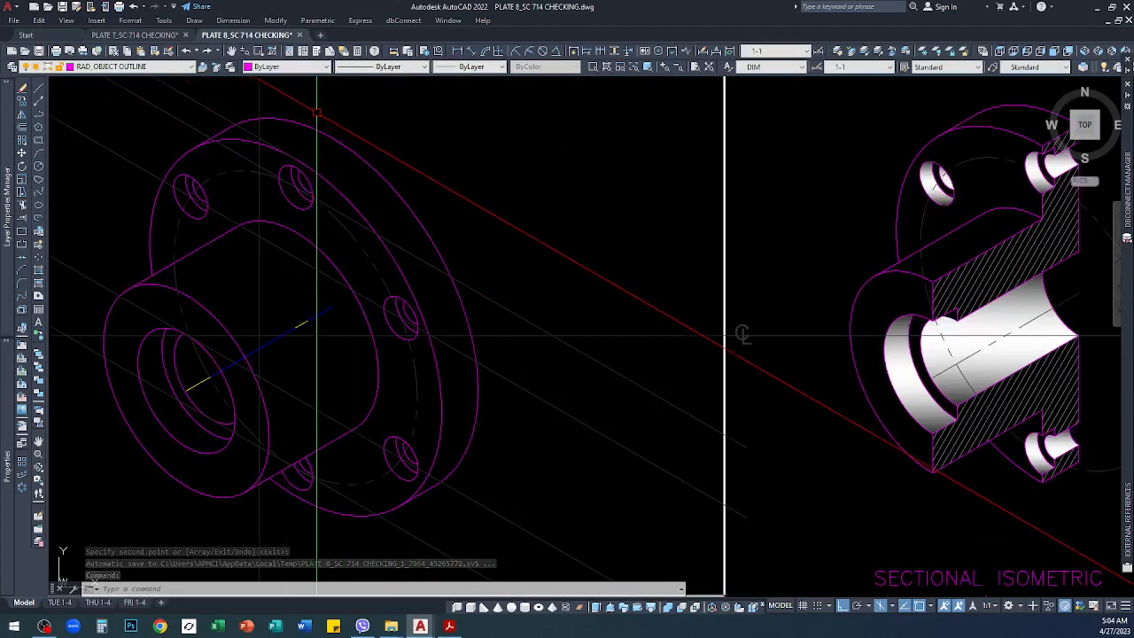
pyautogui.scroll(-3, 317, 252)
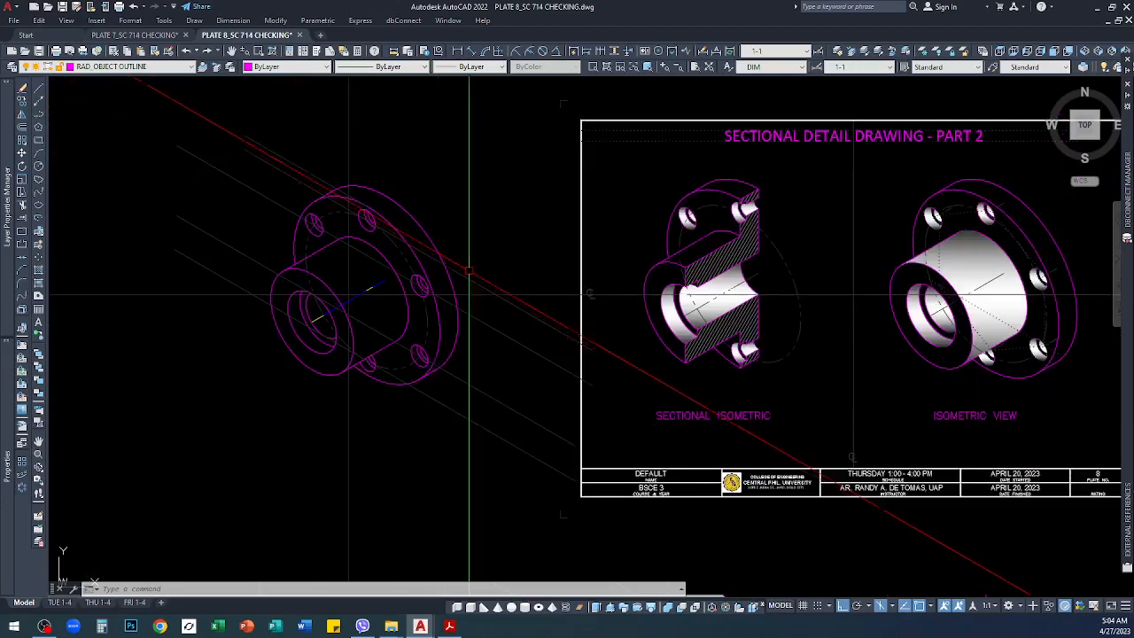
pyautogui.scroll(3, 372, 265)
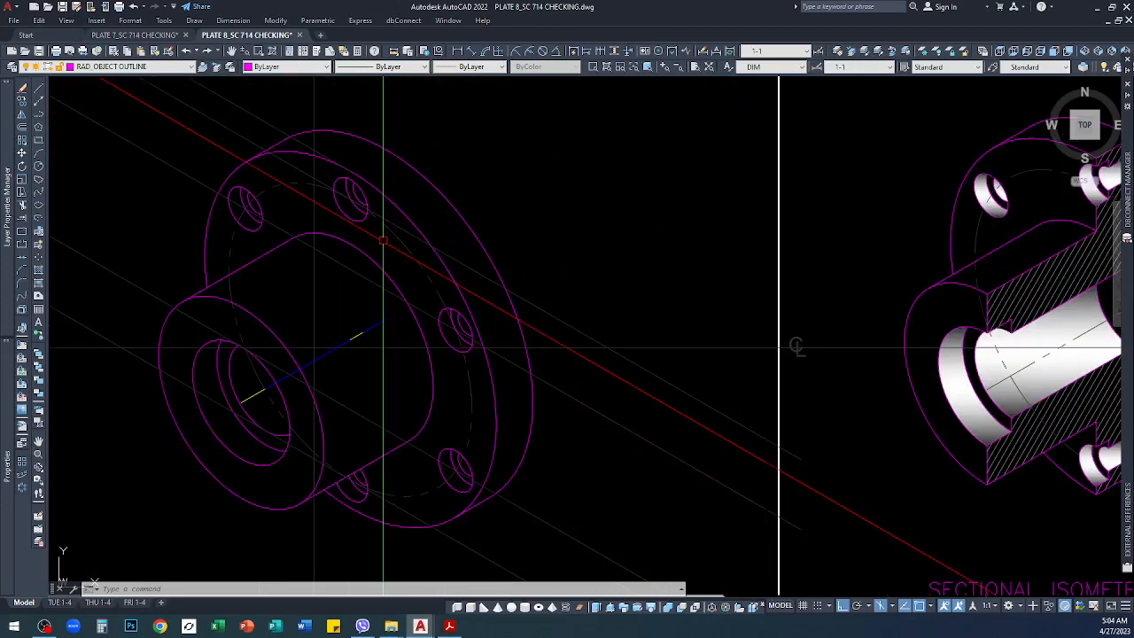
pyautogui.write('l')
pyautogui.press('Return')
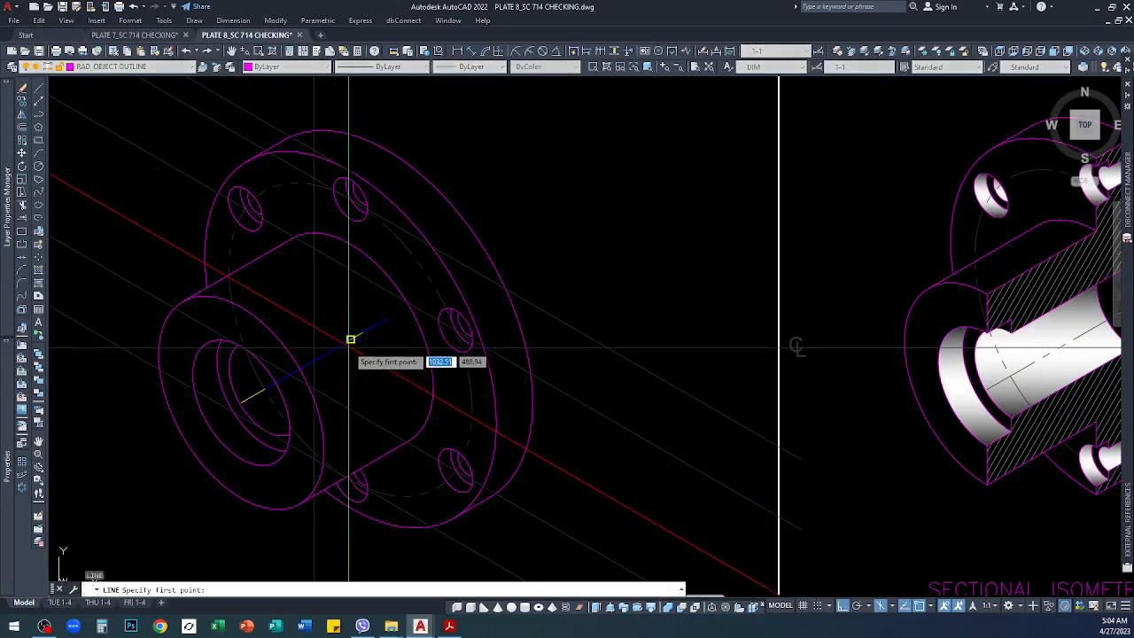
pyautogui.click(350, 335)
pyautogui.scroll(6, 348, 177)
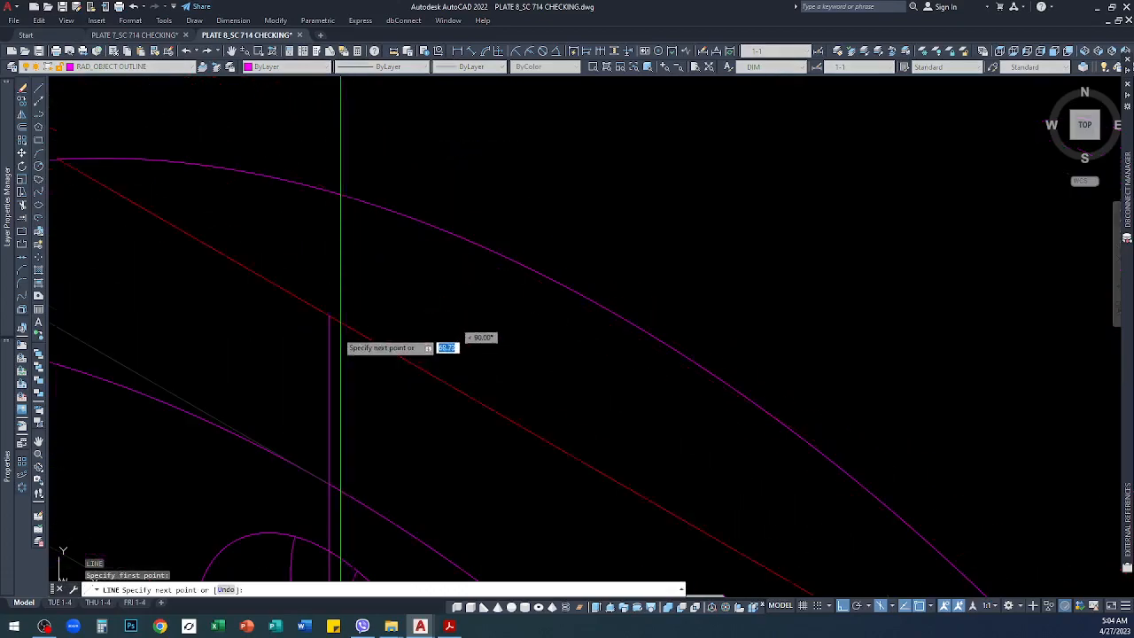
pyautogui.scroll(-5, 328, 484)
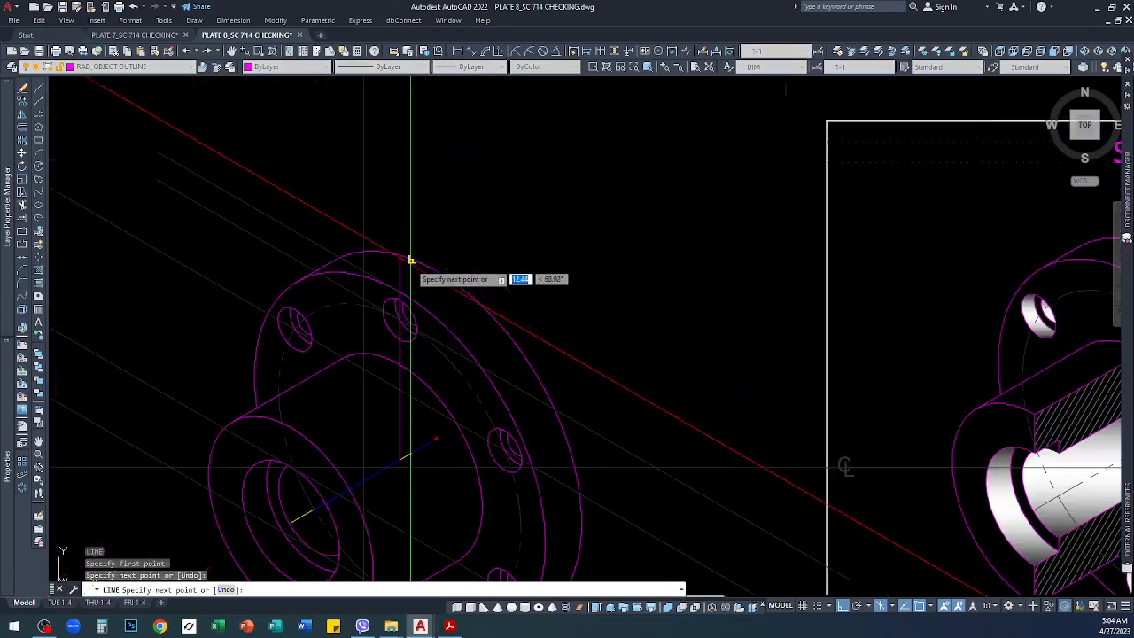
pyautogui.press('Return')
pyautogui.scroll(-2, 413, 256)
pyautogui.scroll(3, 417, 289)
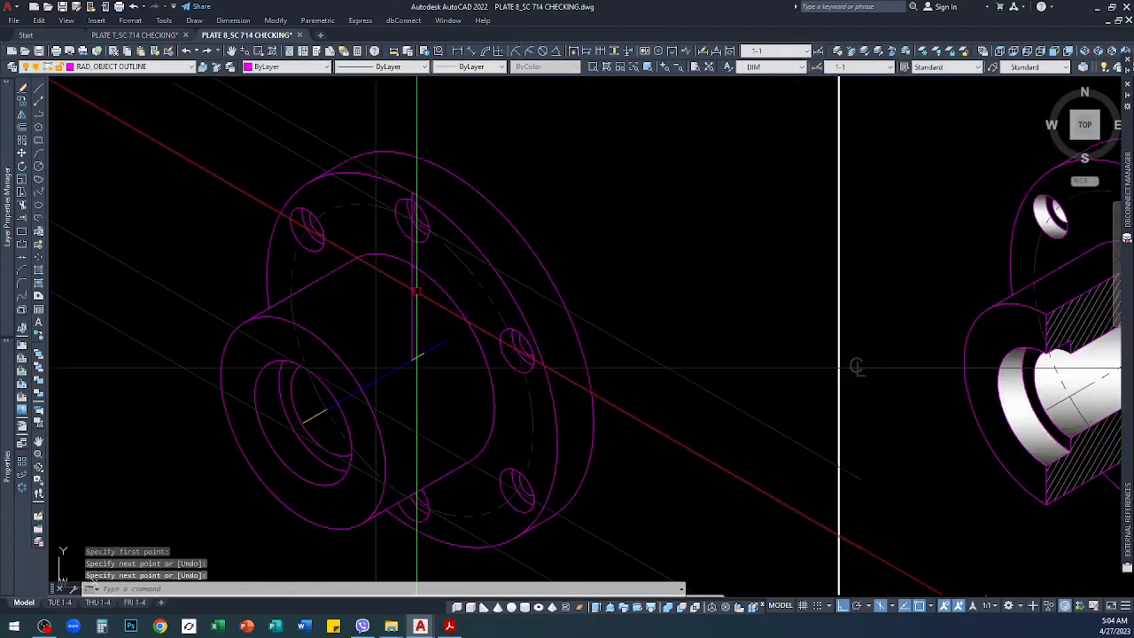
# Step: In the top isoplane, draw a 210° line from where the vertical line crosses the hub's arc to beyond the hub's front face
pyautogui.write('l')
pyautogui.press('Return')
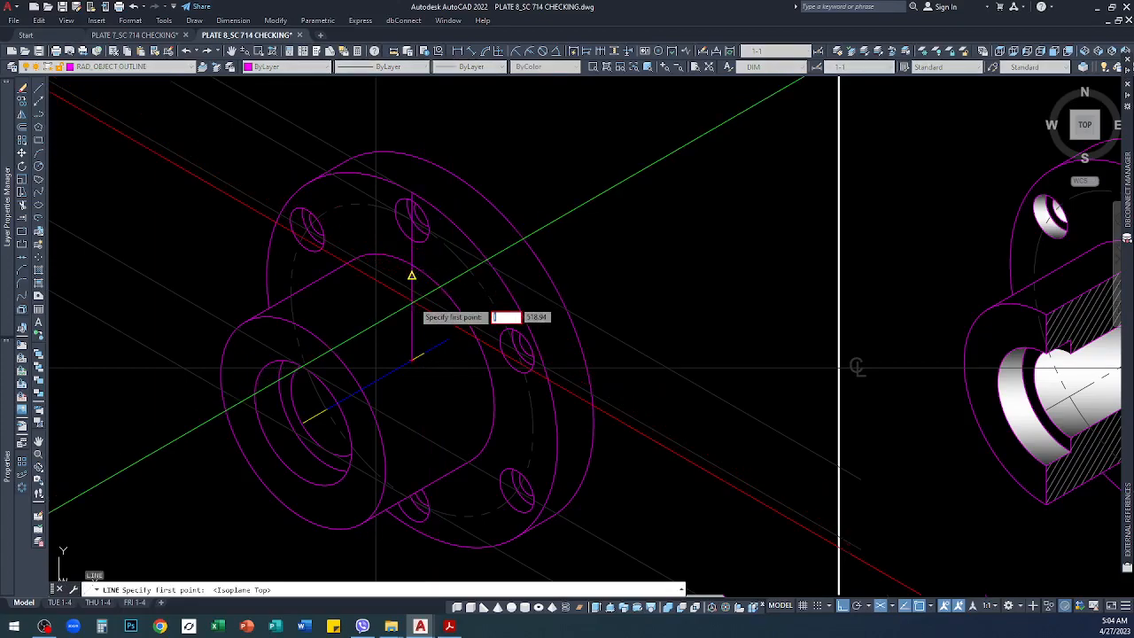
pyautogui.press('Escape')
pyautogui.write('l')
pyautogui.press('Return')
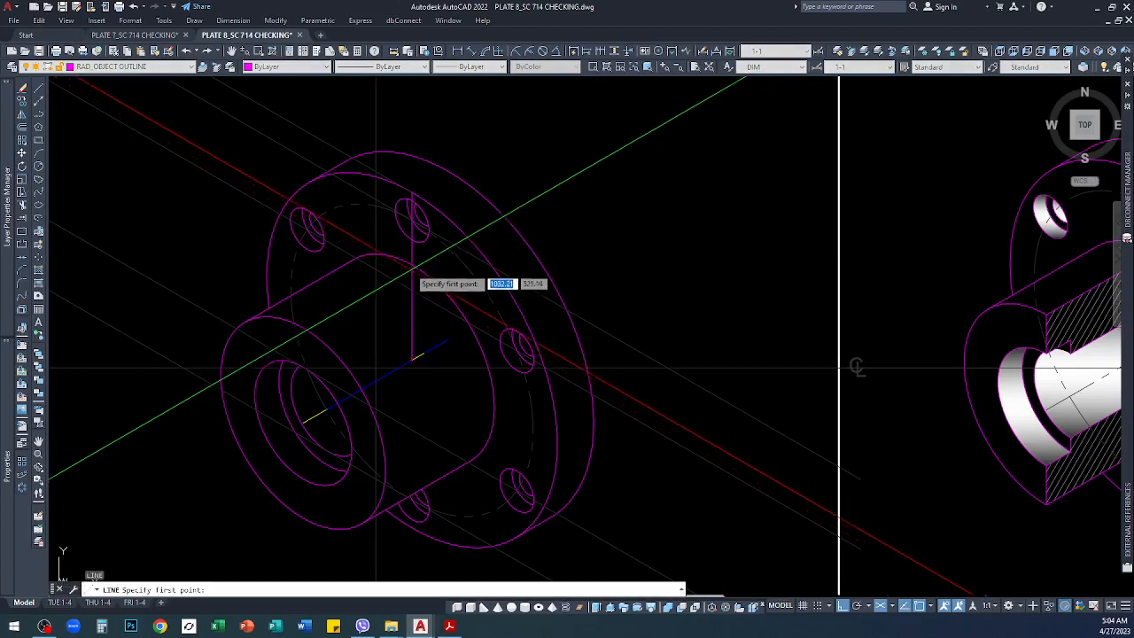
pyautogui.click(412, 266)
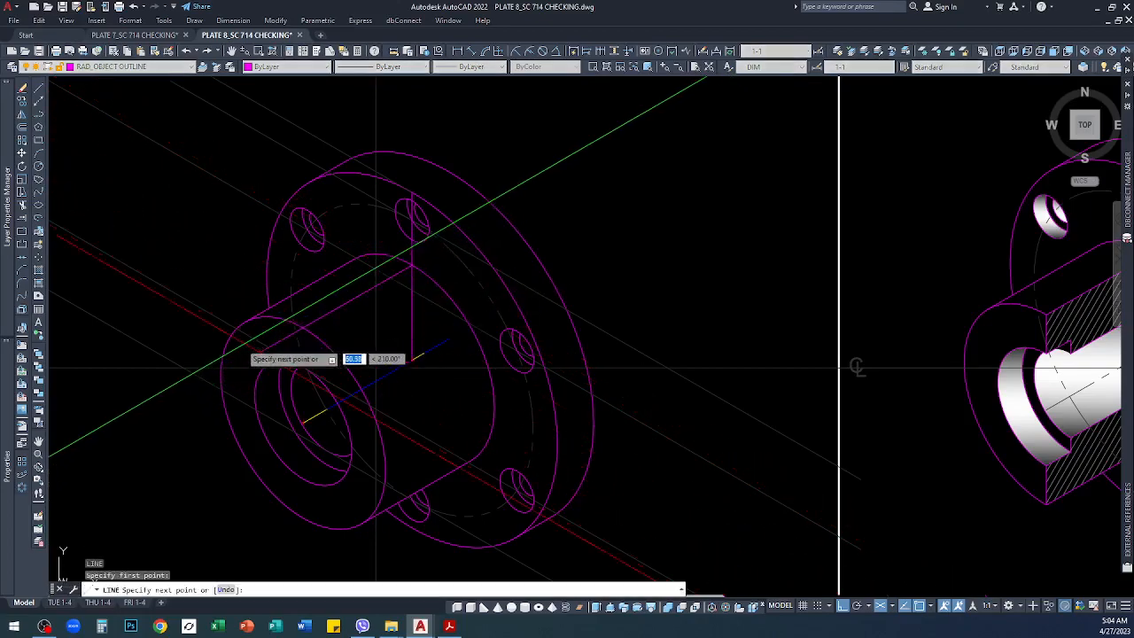
pyautogui.click(127, 460)
pyautogui.press('Return')
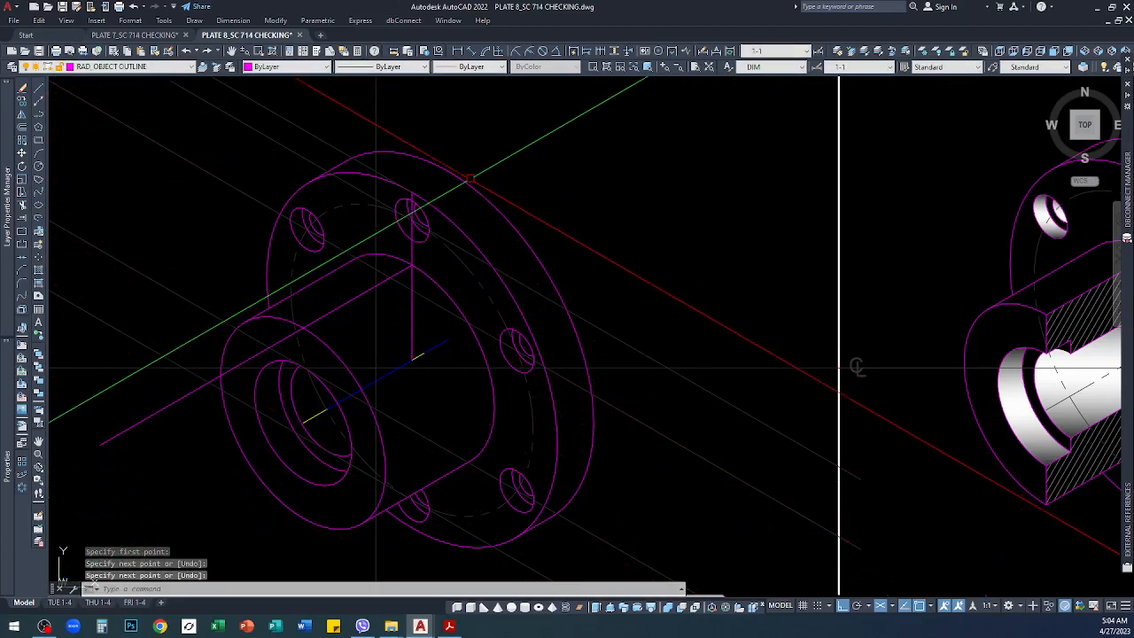
# Step: Draw a 30° line from the vertical line's upper end on the flange's front edge to beyond its rear edge
pyautogui.scroll(3, 470, 180)
pyautogui.press('Return')
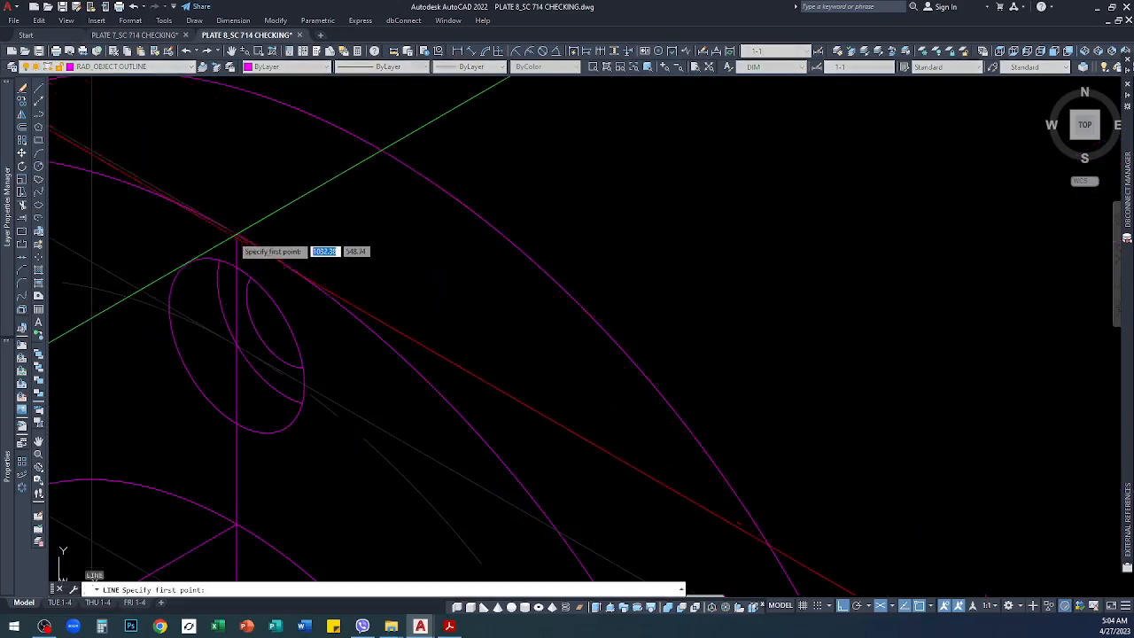
pyautogui.click(236, 233)
pyautogui.click(636, 127)
pyautogui.press('Return')
# Step: In the right isoplane, draw a vertical line from where the 30° line crosses the flange's rear edge down past the flange
pyautogui.press('Return')
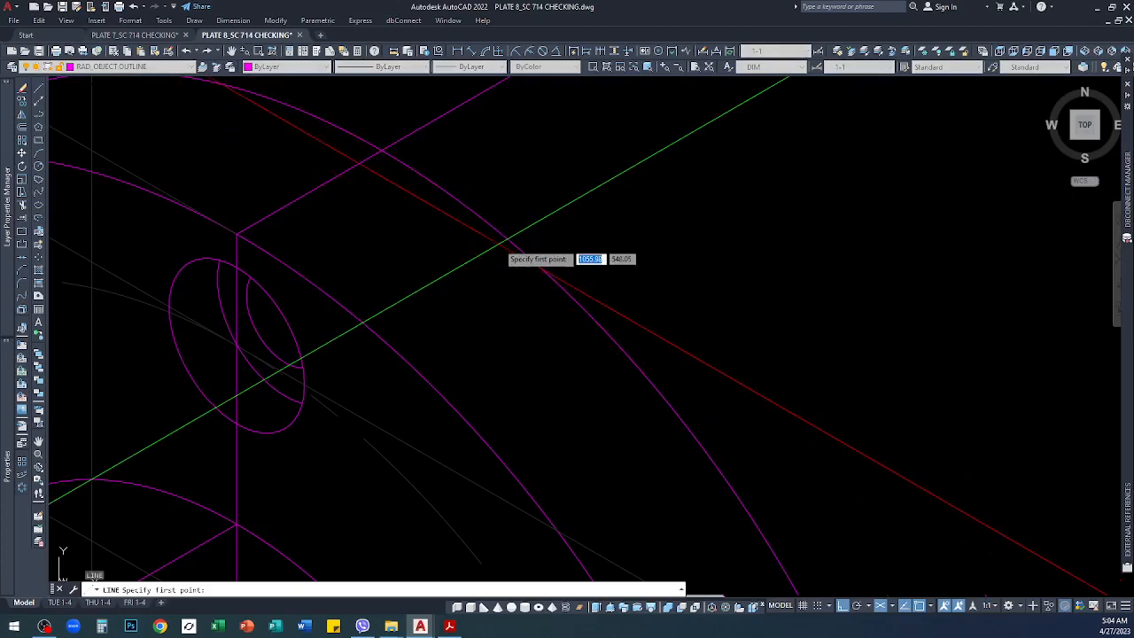
pyautogui.press('F5')
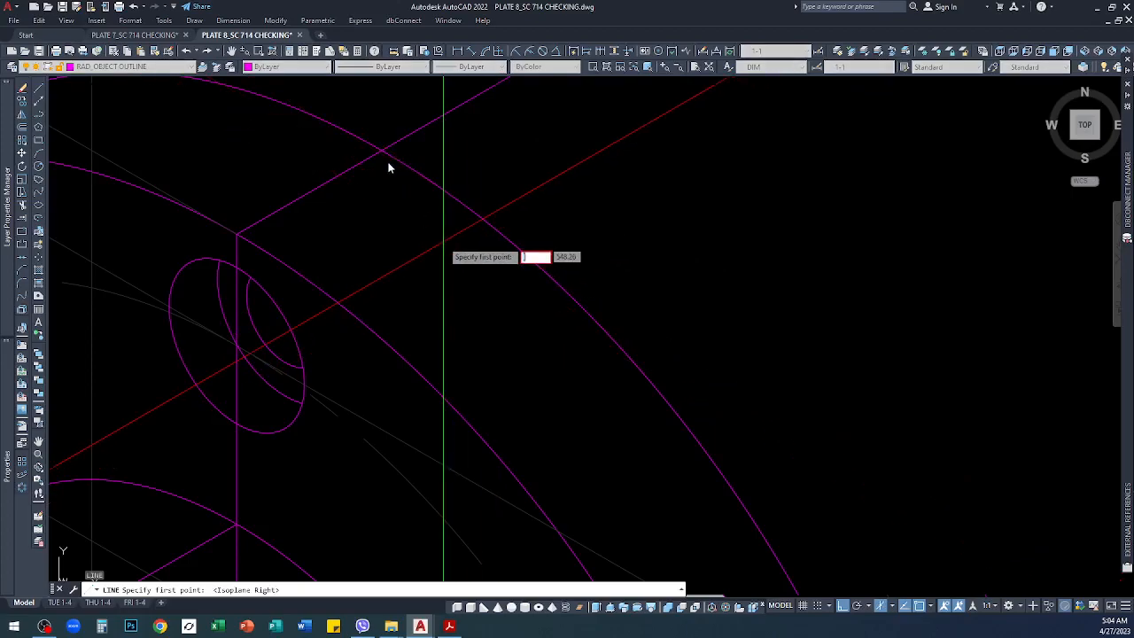
pyautogui.press('Escape')
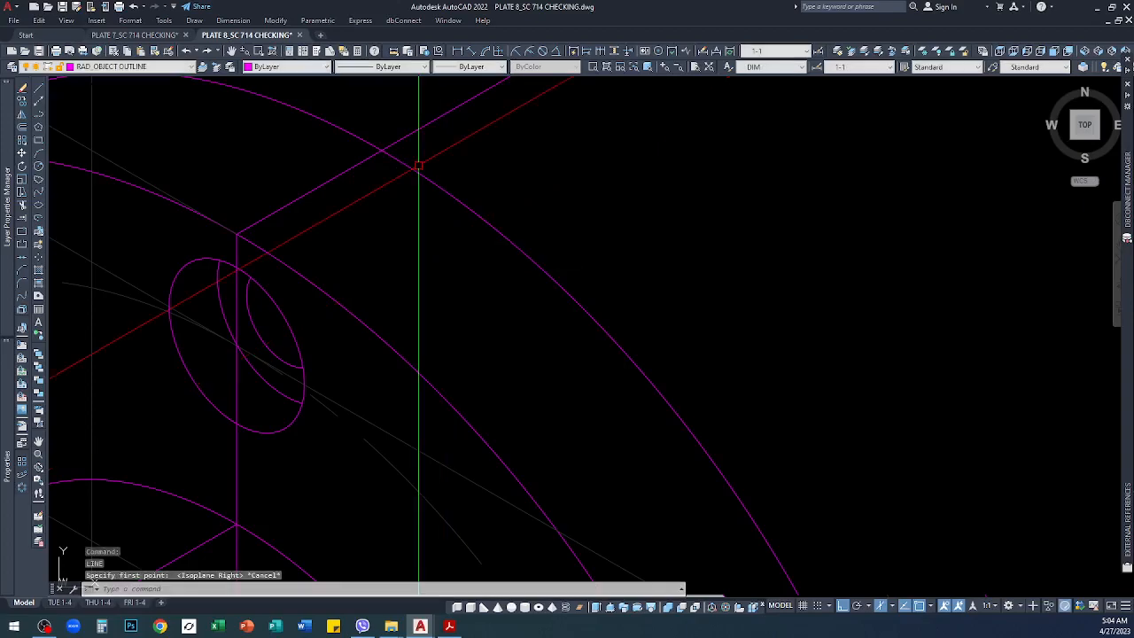
pyautogui.write('l')
pyautogui.press('Return')
pyautogui.scroll(-6, 381, 150)
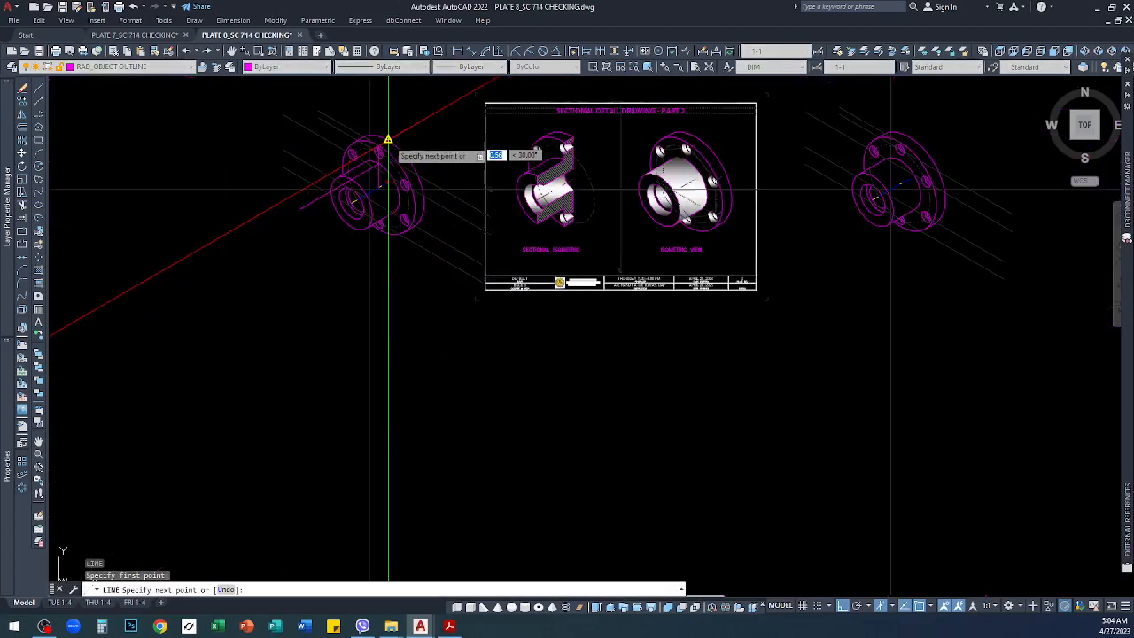
pyautogui.click(407, 336)
pyautogui.press('Return')
# Step: Draw a vertical line from where the cutting line meets the top of the hub's front face to below the hub
pyautogui.scroll(3, 364, 189)
pyautogui.press('Return')
pyautogui.click(313, 161)
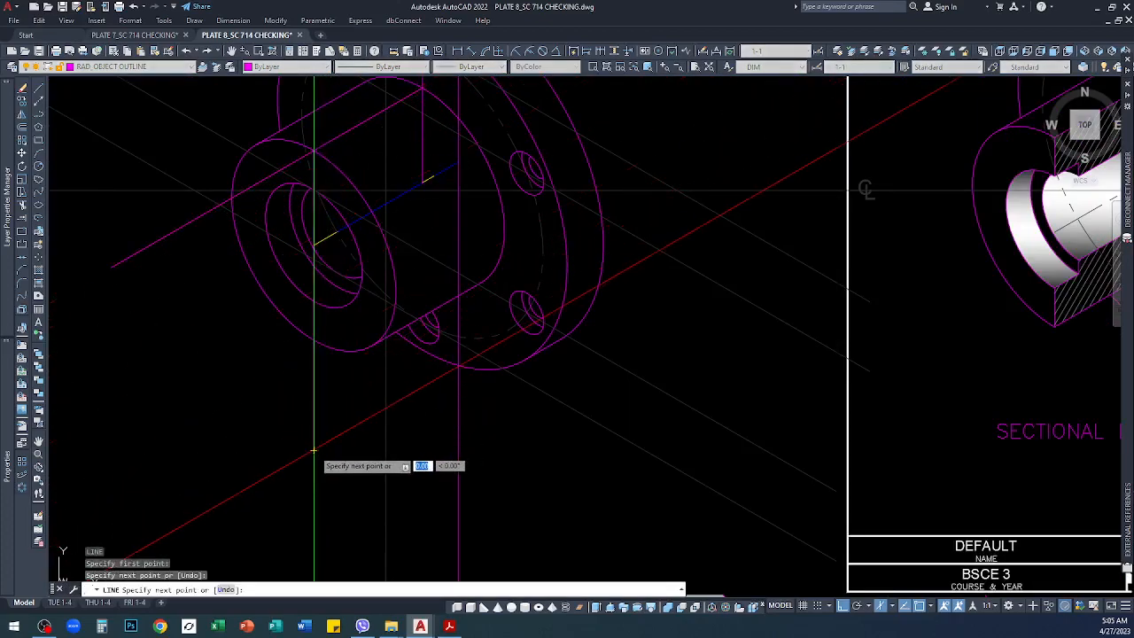
pyautogui.press('Return')
# Step: Draw a 30° line from where the vertical line crosses the hub face's lower edge to beyond the flange's rear edge
pyautogui.write('l')
pyautogui.press('Return')
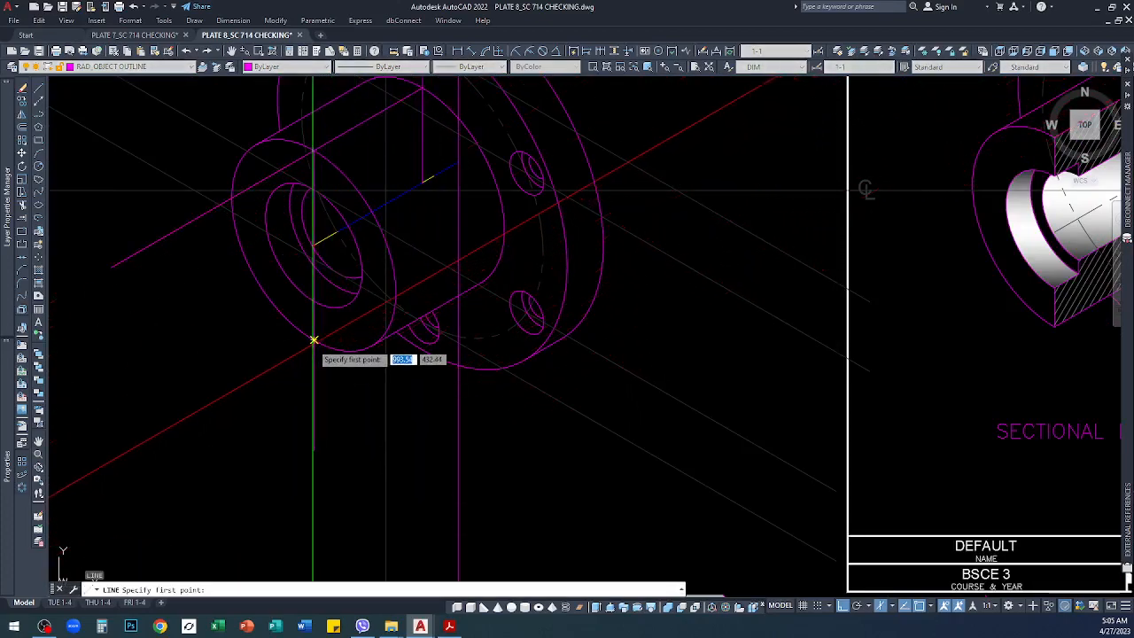
pyautogui.click(313, 339)
pyautogui.scroll(-3, 513, 248)
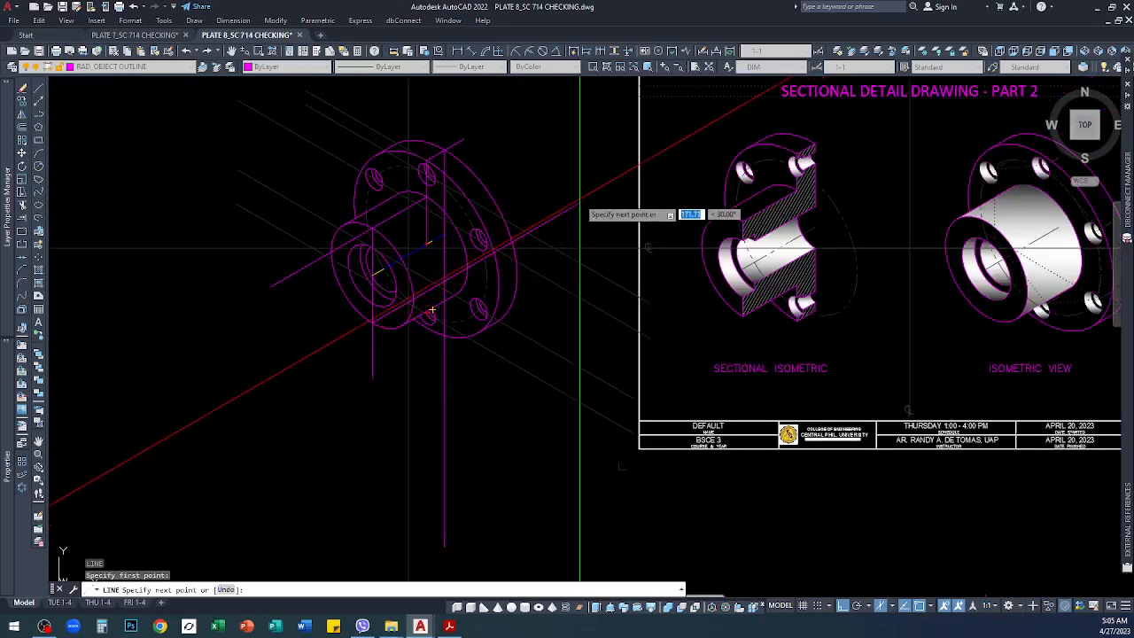
pyautogui.click(579, 199)
pyautogui.press('Return')
# Step: Draw a 30° line from where the vertical line crosses the upper edge of the hub's front opening to beyond the flange
pyautogui.scroll(3, 401, 241)
pyautogui.scroll(1, 241, 292)
pyautogui.write('l')
pyautogui.press('Return')
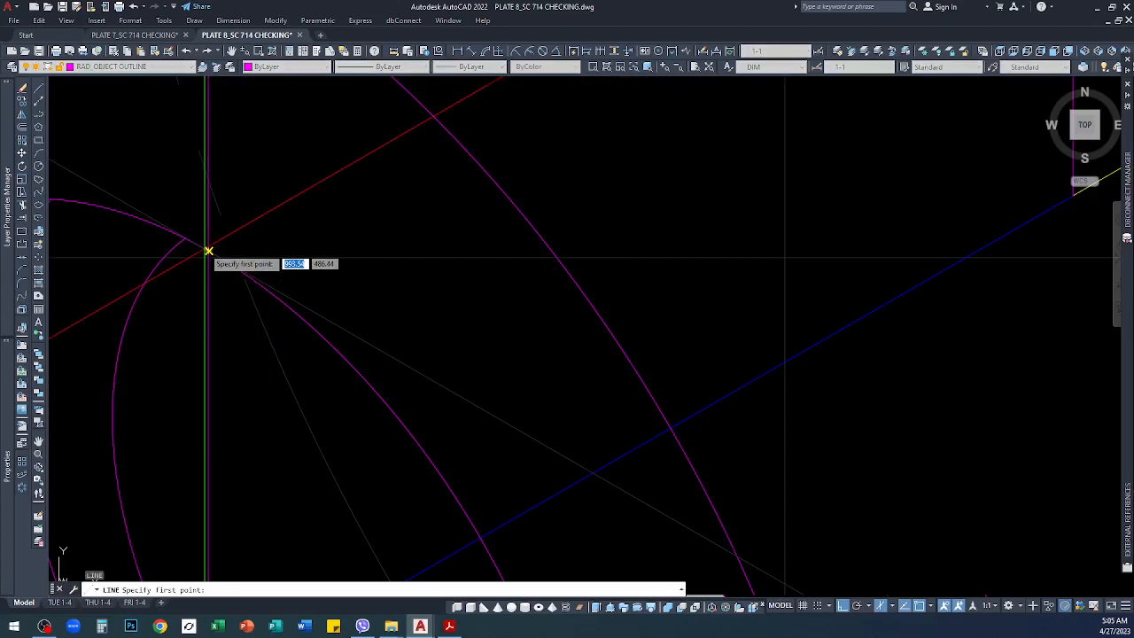
pyautogui.click(206, 250)
pyautogui.scroll(-3, 191, 318)
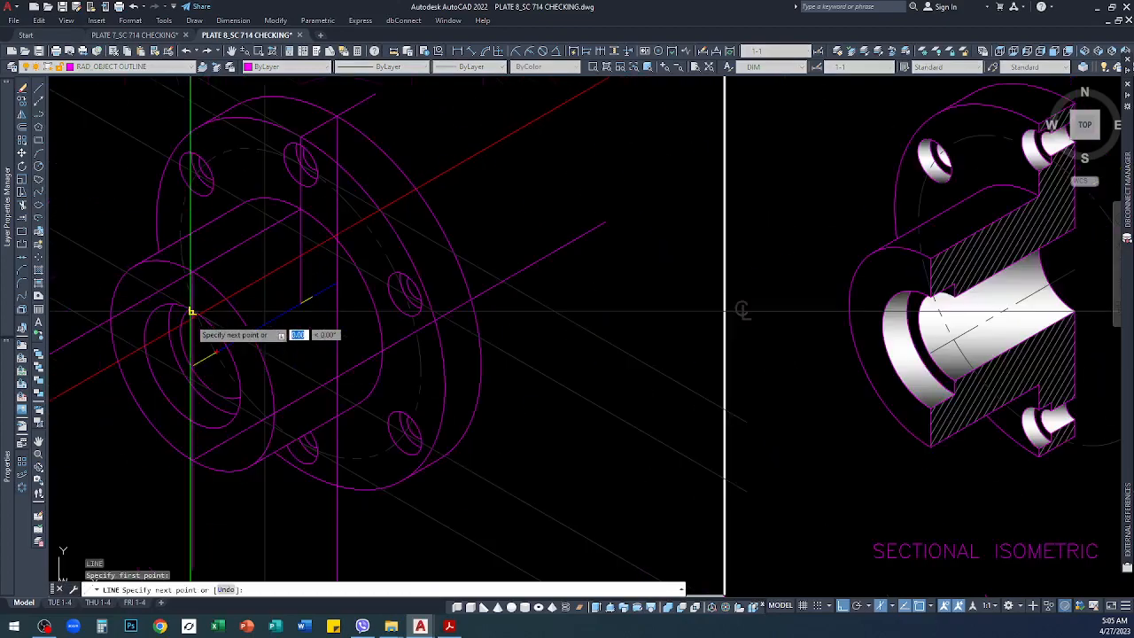
pyautogui.click(490, 173)
pyautogui.press('Return')
# Step: Draw a 30° line from where the vertical line crosses the lower edge of the hub's front opening to beyond the flange
pyautogui.scroll(1, 225, 452)
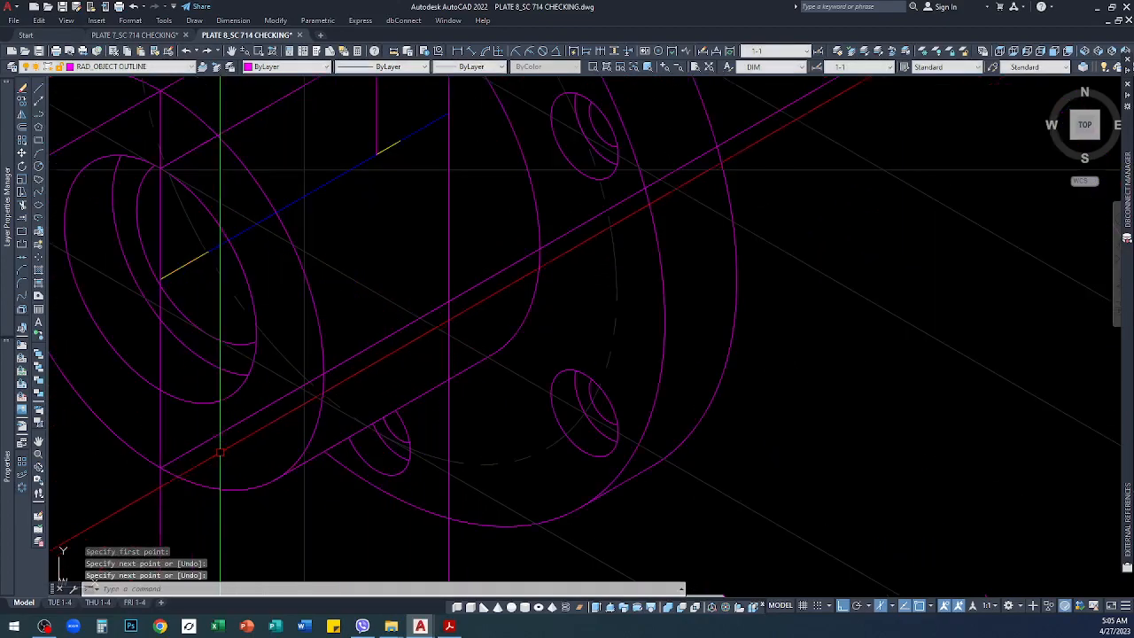
pyautogui.write('l')
pyautogui.press('Return')
pyautogui.click(160, 388)
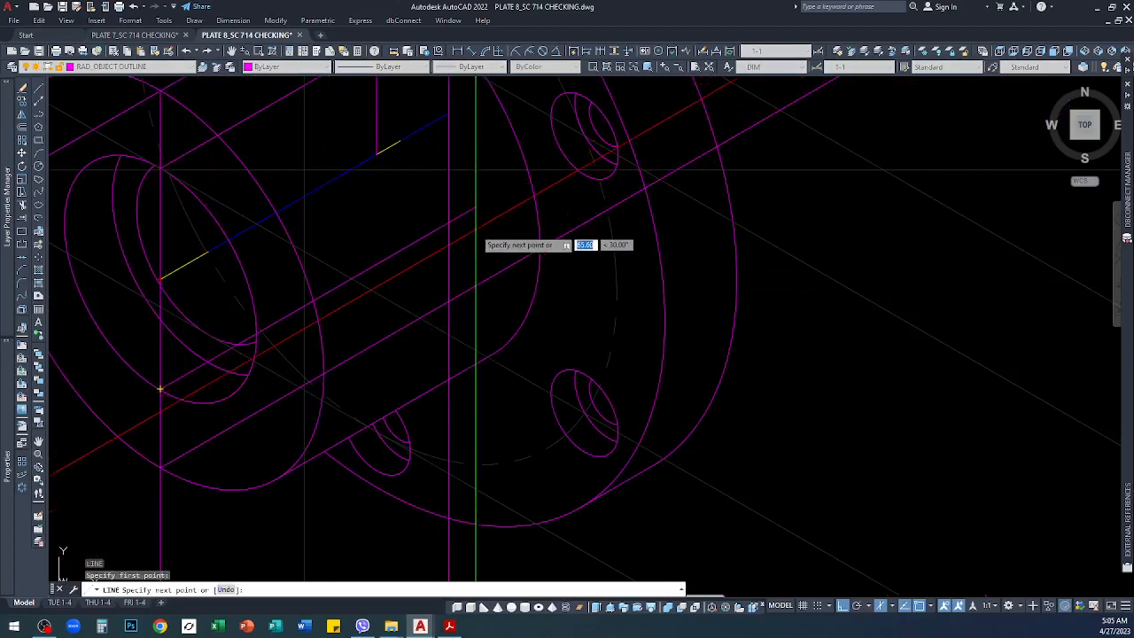
pyautogui.scroll(-2, 475, 235)
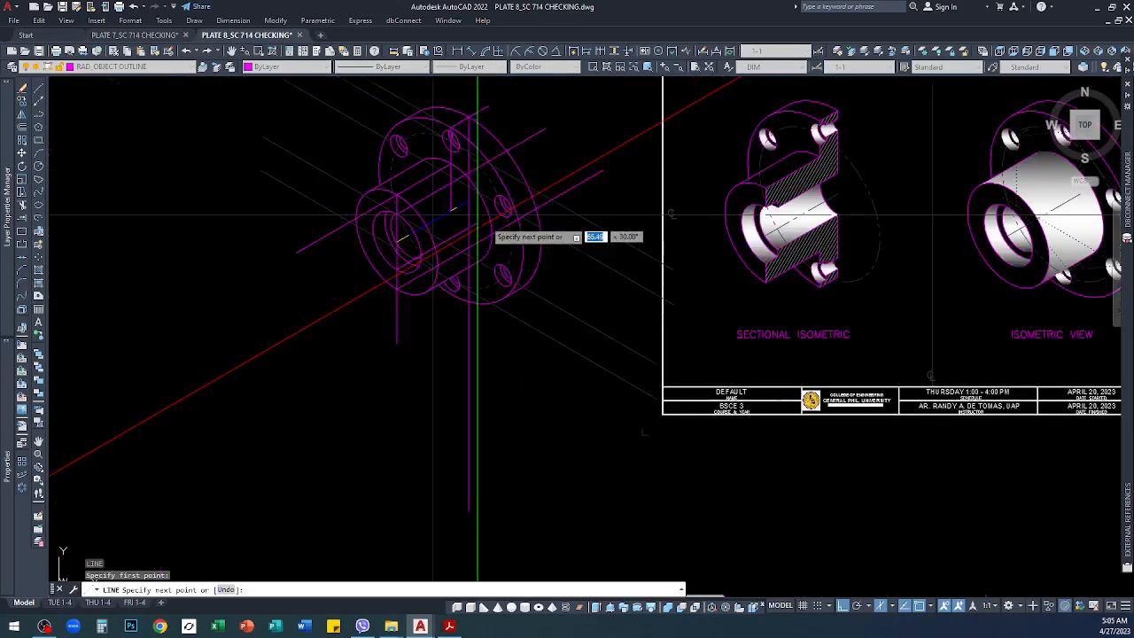
pyautogui.press('Return')
pyautogui.press('Return')
pyautogui.scroll(2, 429, 244)
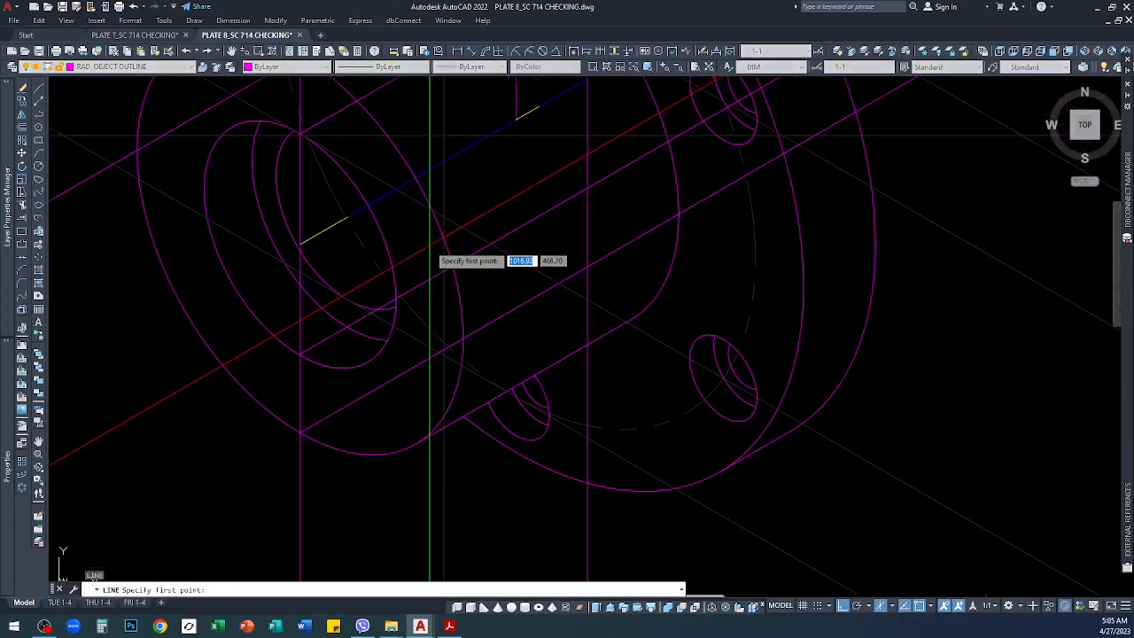
pyautogui.scroll(3, 405, 392)
pyautogui.scroll(-1, 392, 381)
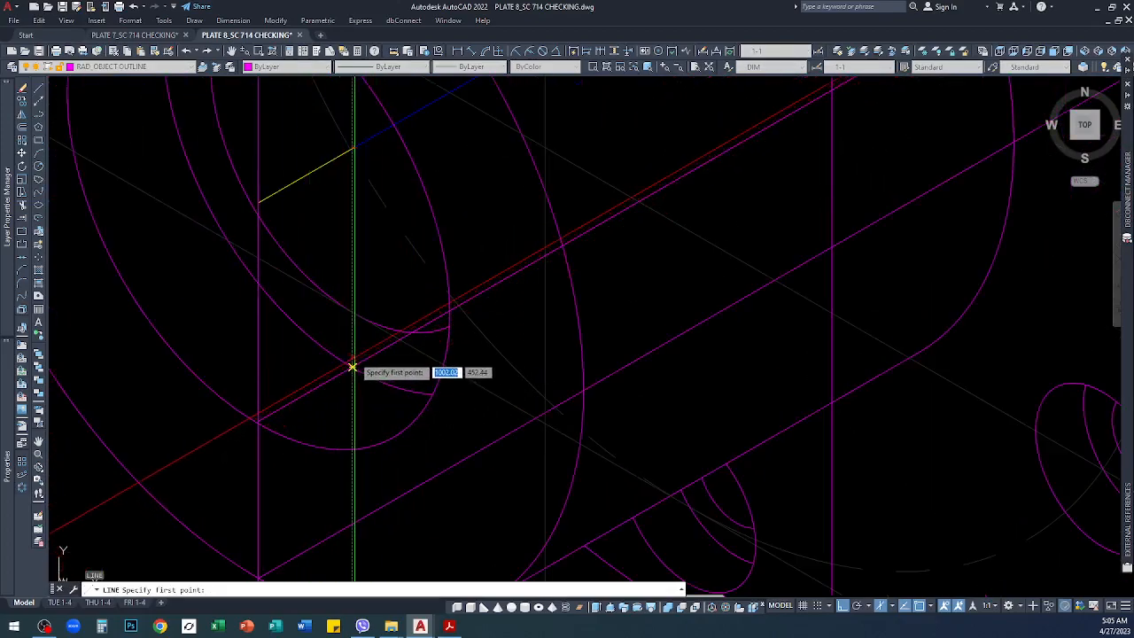
pyautogui.click(351, 361)
pyautogui.press('Return')
pyautogui.press('Return')
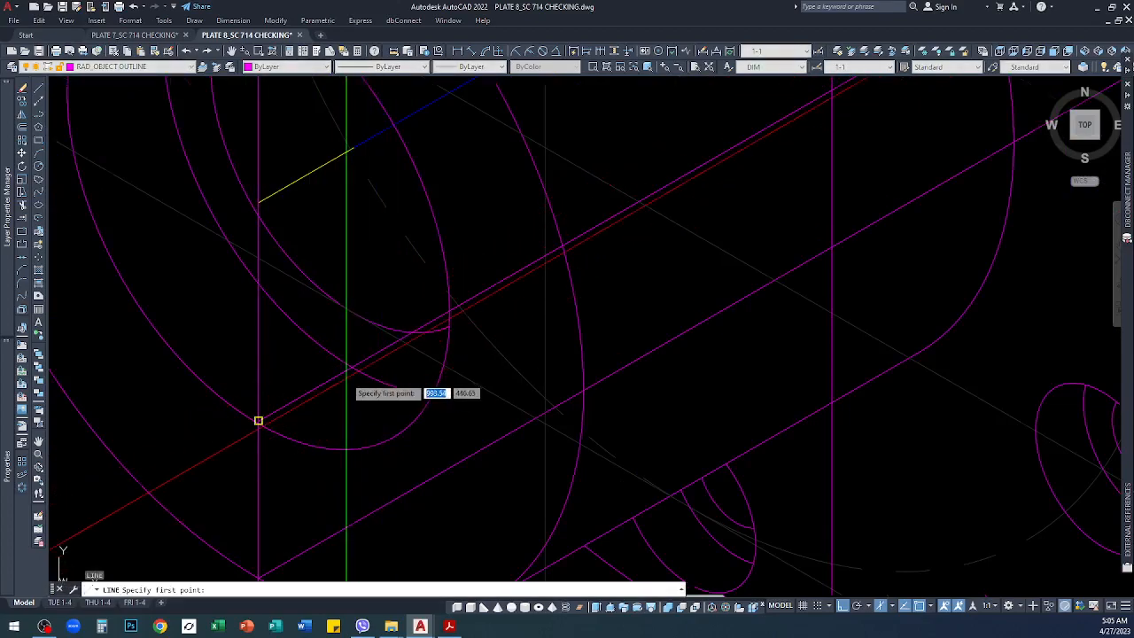
pyautogui.scroll(3, 372, 354)
pyautogui.click(368, 337)
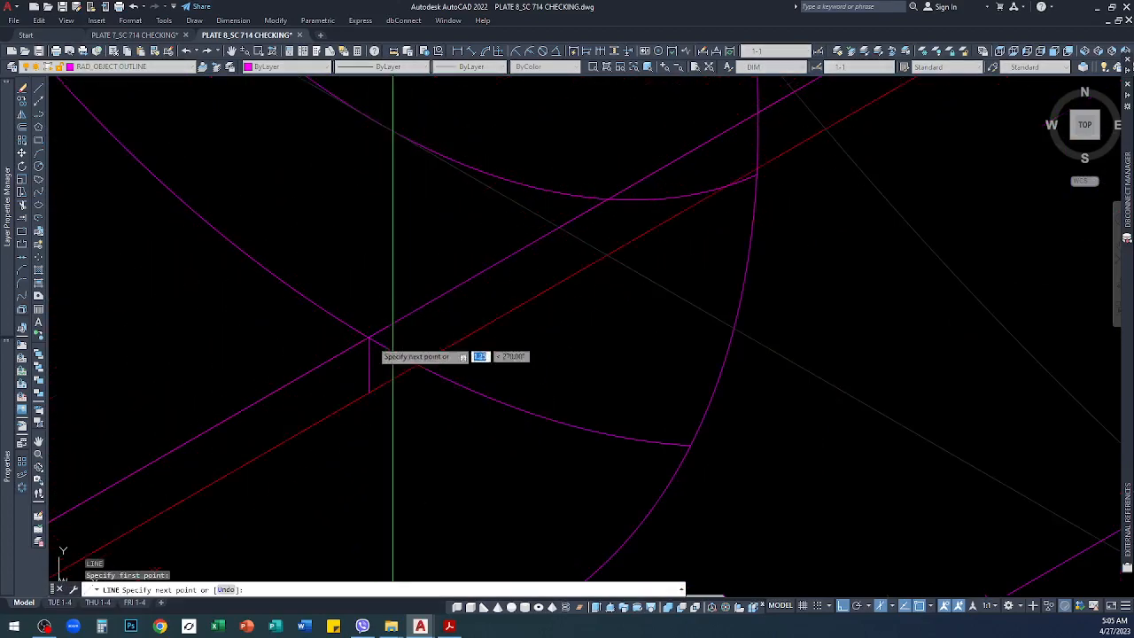
pyautogui.press('Escape')
pyautogui.scroll(-2, 336, 384)
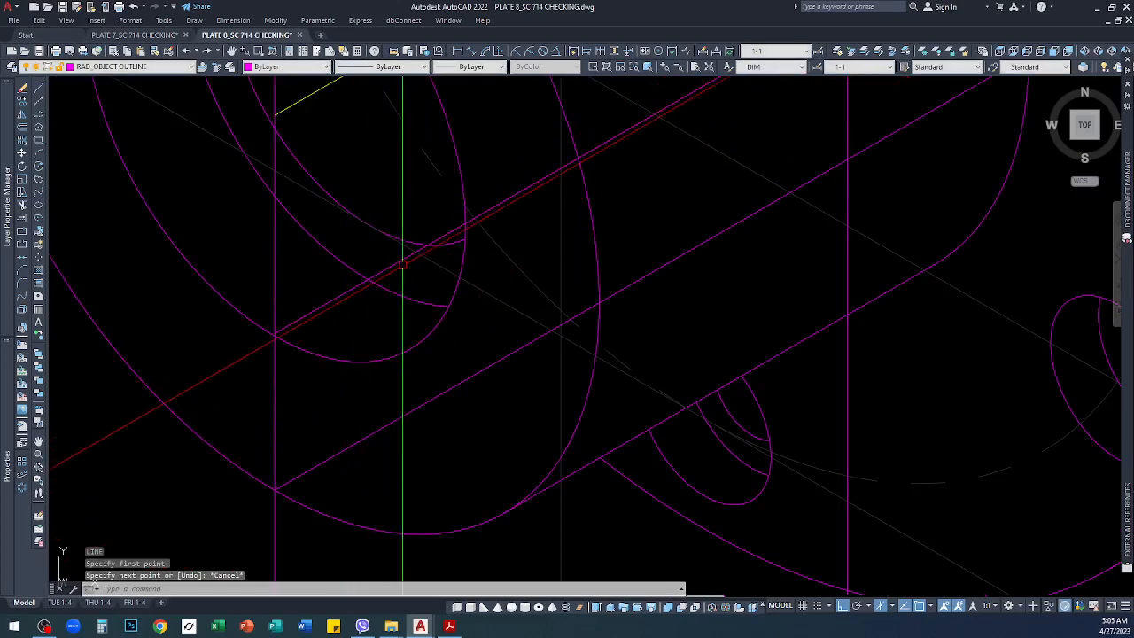
# Step: Draw a short vertical line from where the opening's lower 30° line meets the counterbore's depth arc up past the bore's arc
pyautogui.scroll(4, 386, 276)
pyautogui.press('space')
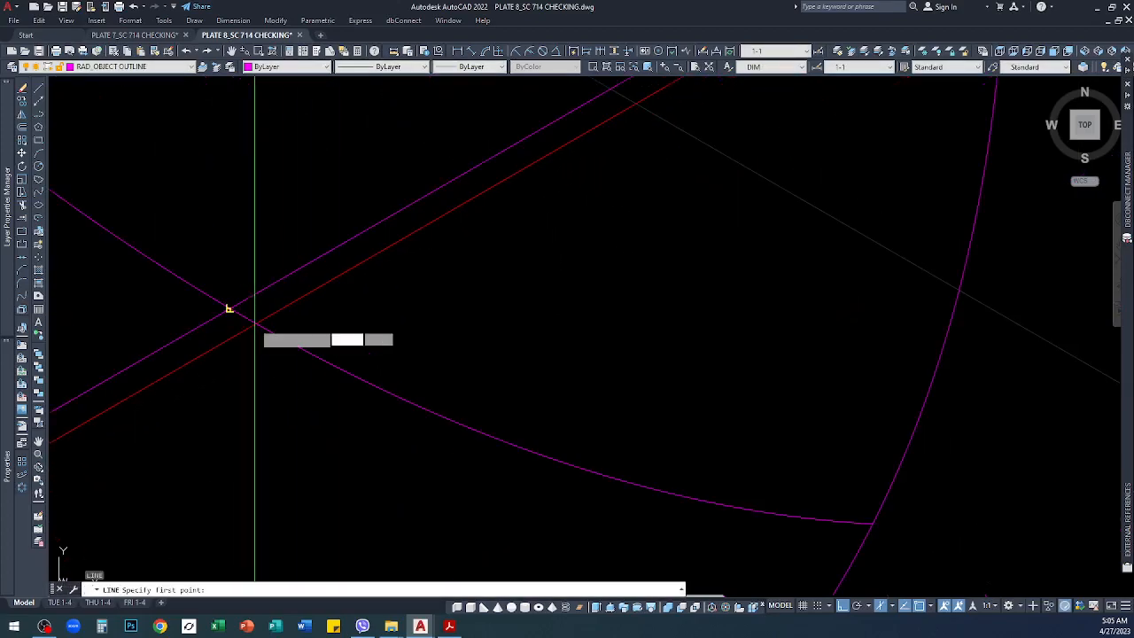
pyautogui.click(234, 308)
pyautogui.scroll(-5, 237, 324)
pyautogui.scroll(3, 251, 289)
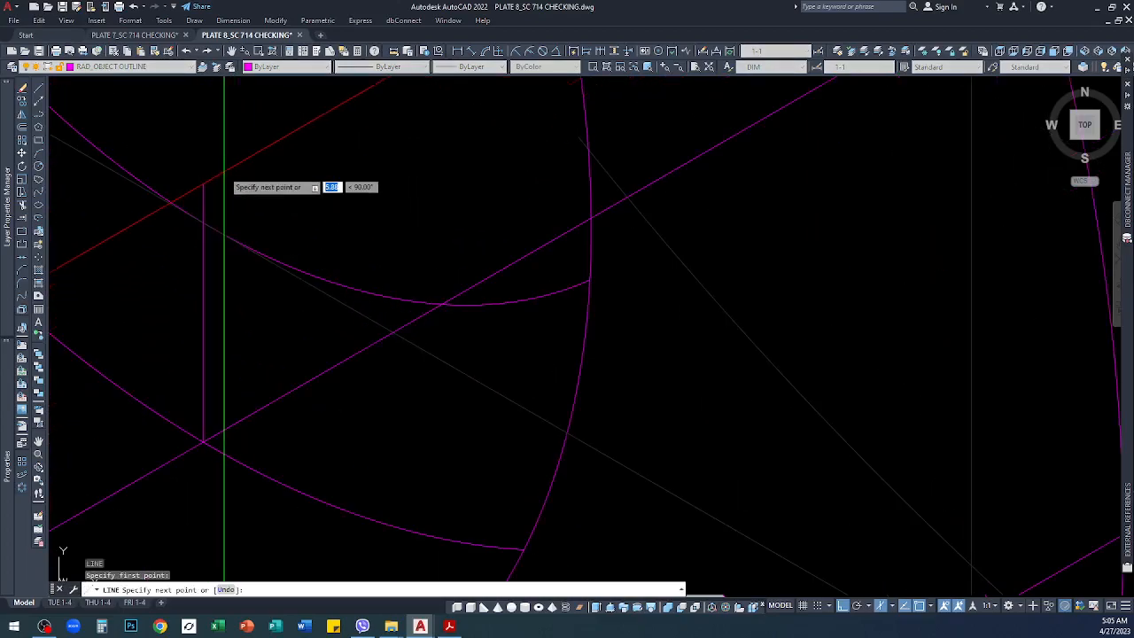
pyautogui.press('Escape')
# Step: Draw a 30° line from where the short vertical line crosses the bore's arc to beyond the flange's rear edge
pyautogui.press('space')
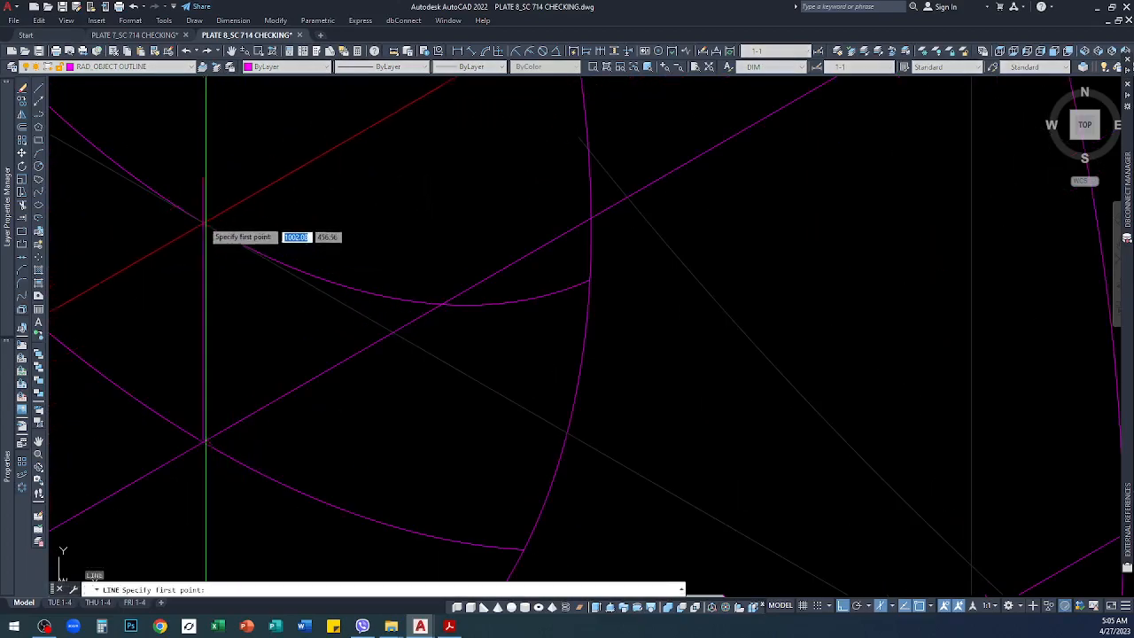
pyautogui.scroll(-3, 177, 257)
pyautogui.scroll(-4, 310, 237)
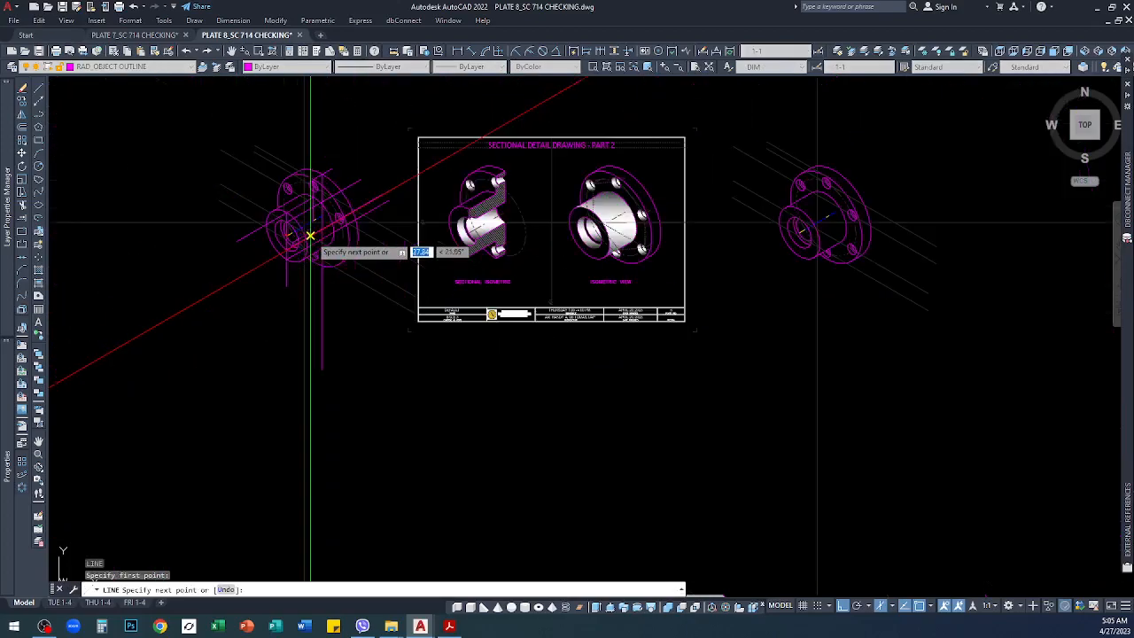
pyautogui.press('Escape')
pyautogui.press('space')
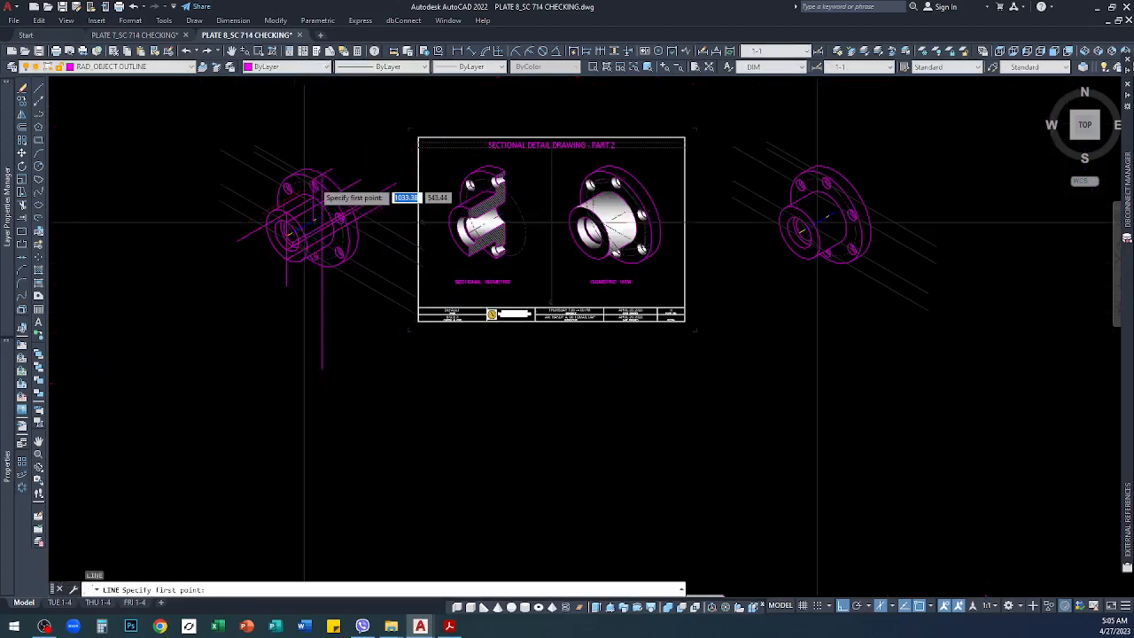
pyautogui.scroll(5, 310, 234)
pyautogui.scroll(4, 215, 399)
pyautogui.scroll(-4, 355, 248)
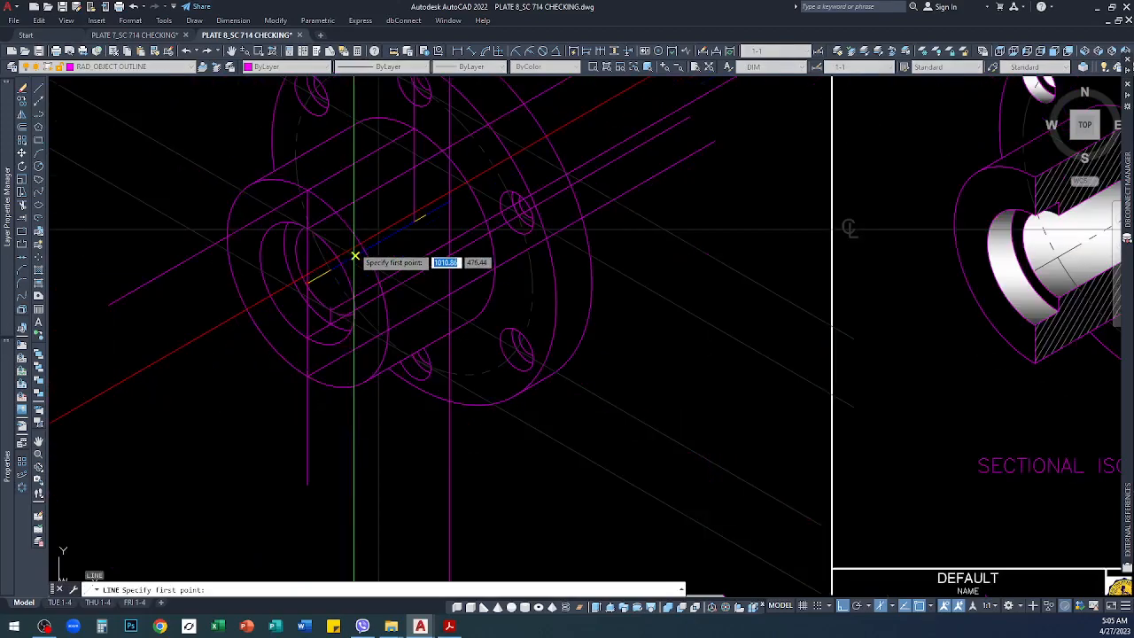
pyautogui.press('Escape')
pyautogui.scroll(3, 329, 301)
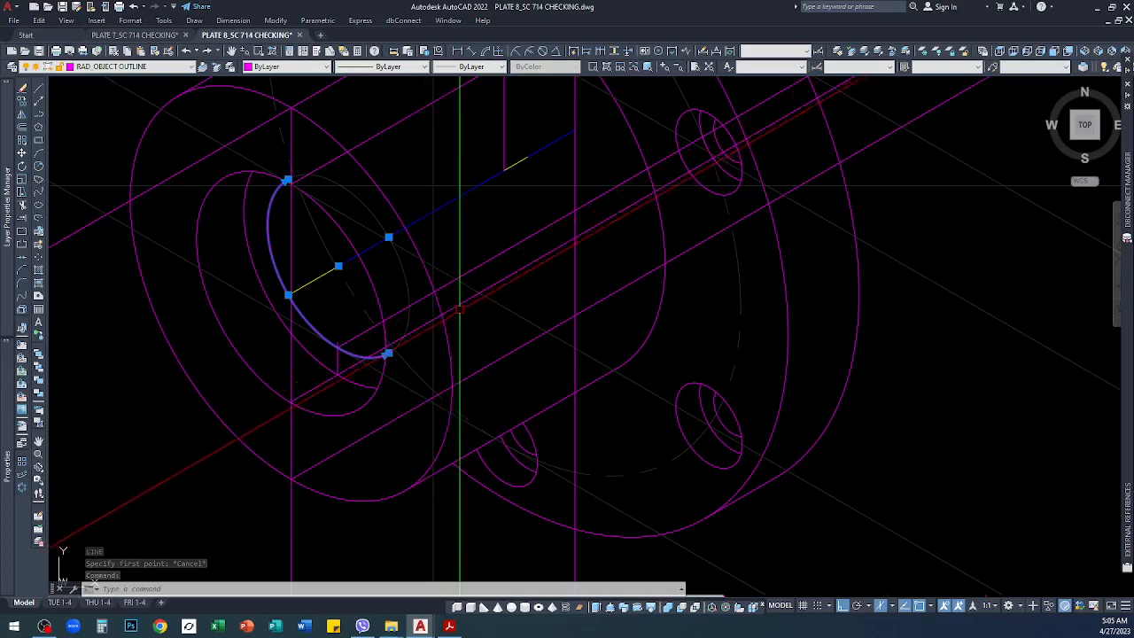
pyautogui.press('Escape')
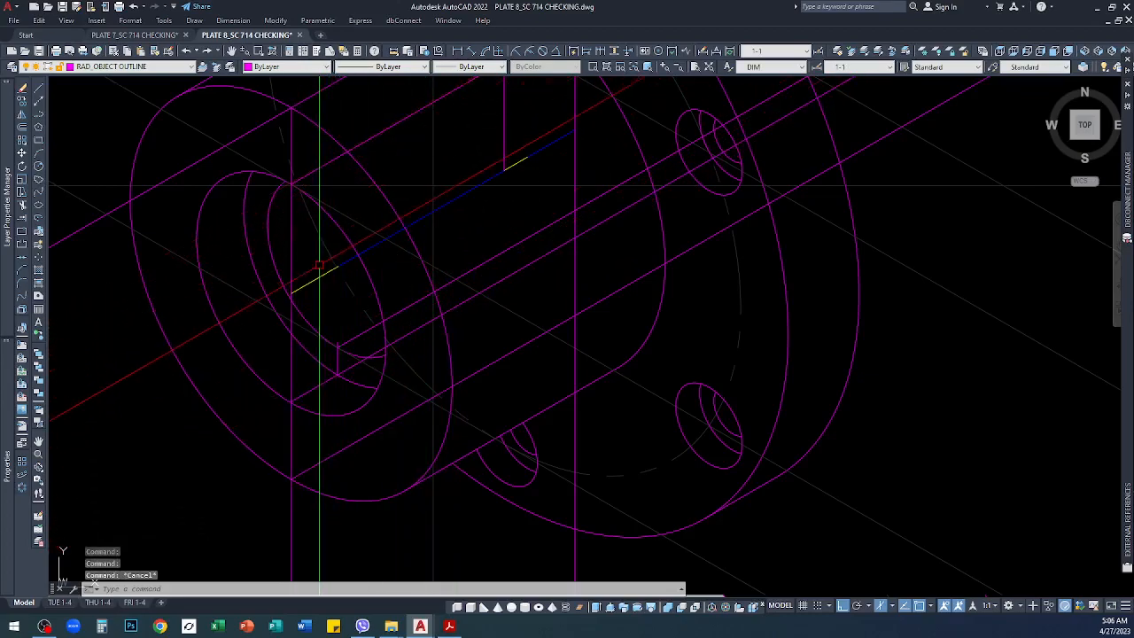
pyautogui.write('L')
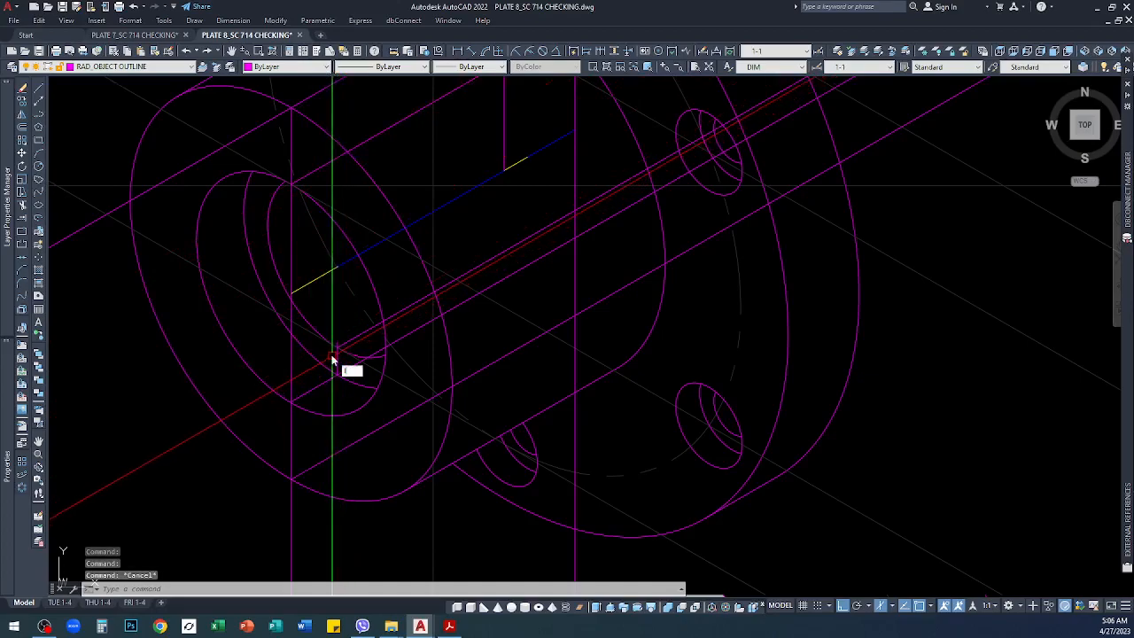
pyautogui.press('Escape')
# Step: Stretch the short vertical line's upper end straight up to above the hub's front opening
pyautogui.click(337, 357)
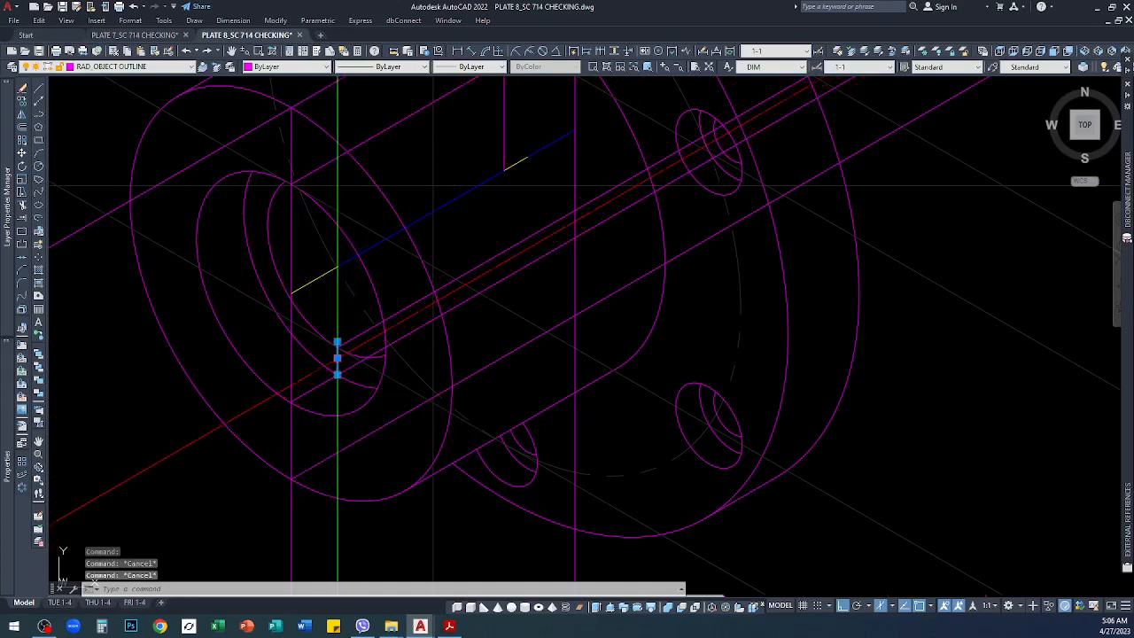
pyautogui.click(337, 341)
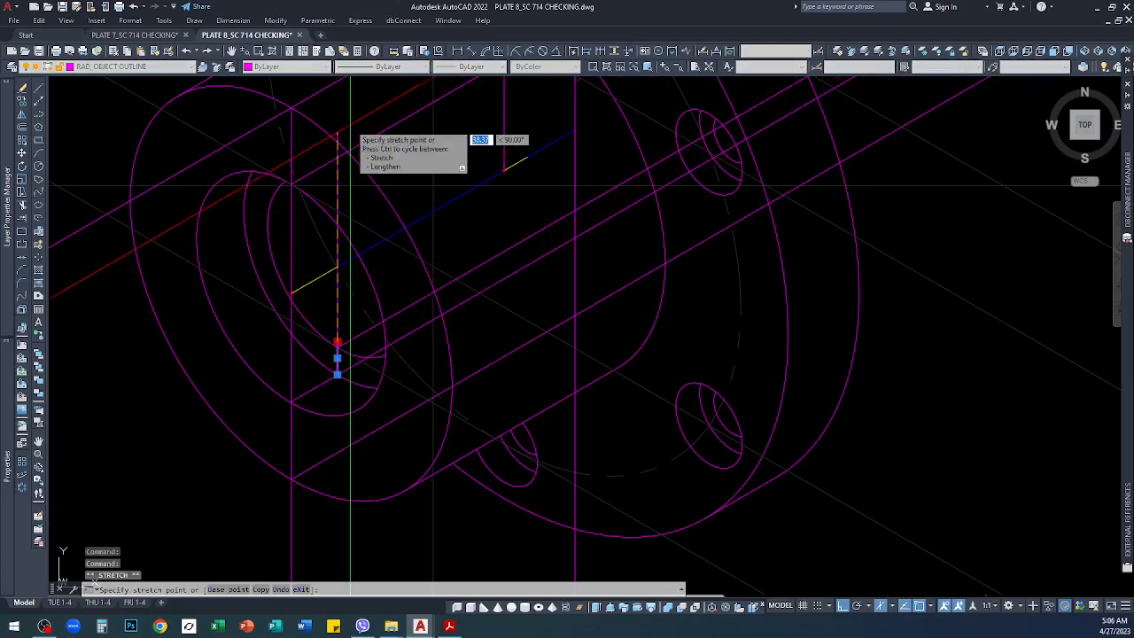
pyautogui.press('Escape')
pyautogui.press('Escape')
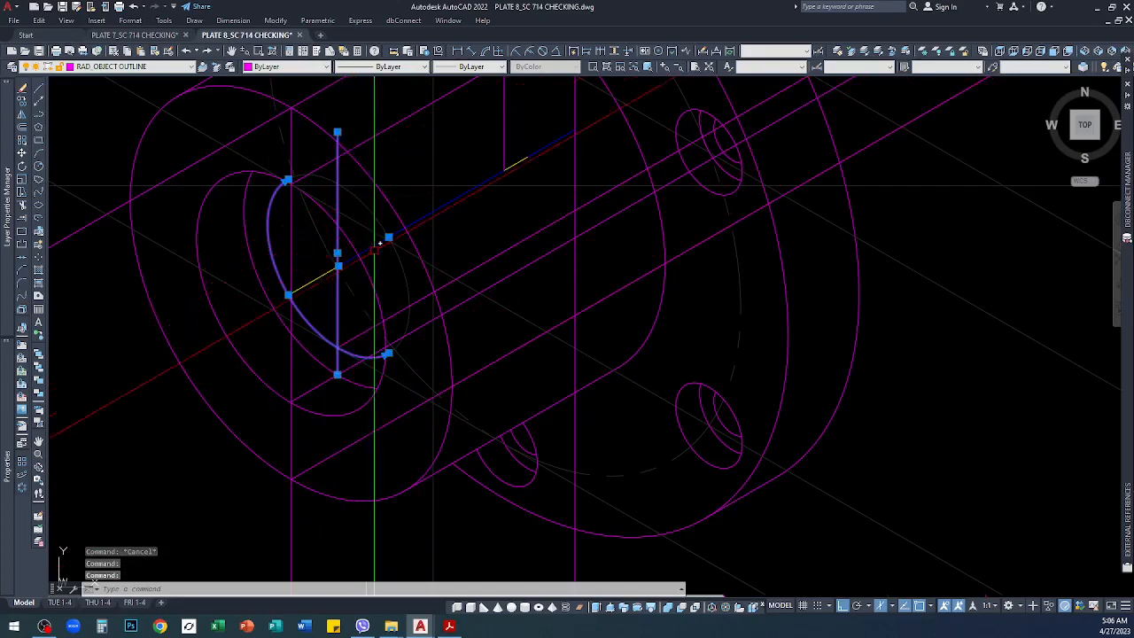
# Step: Extend the upper end of the bore's arc to the lengthened vertical line
pyautogui.press('Escape')
pyautogui.press('Escape')
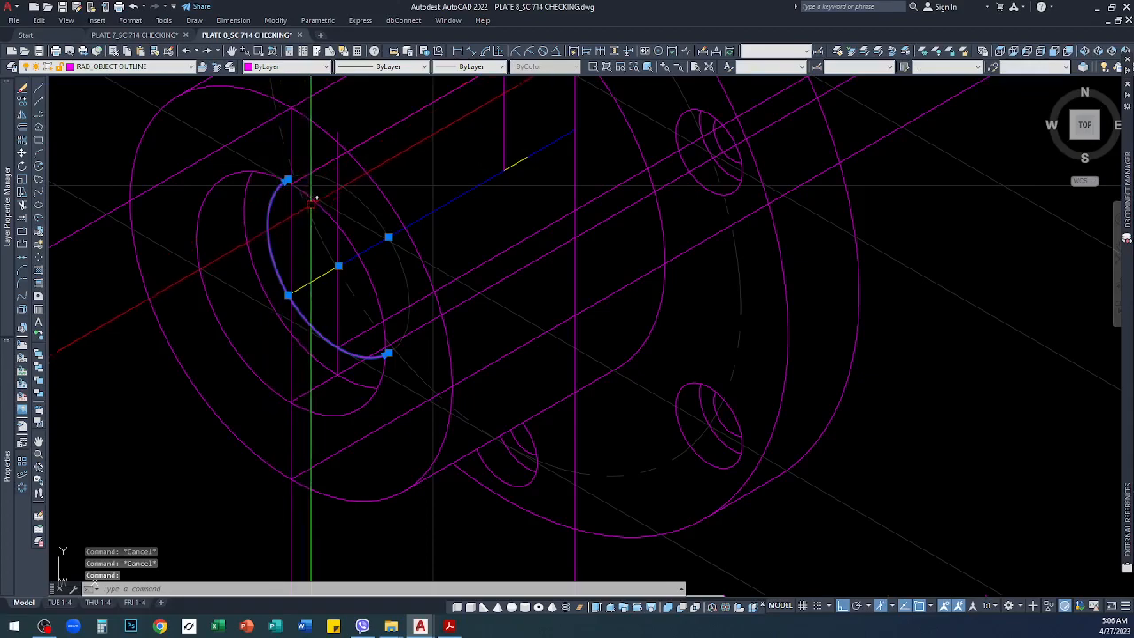
pyautogui.press('Escape')
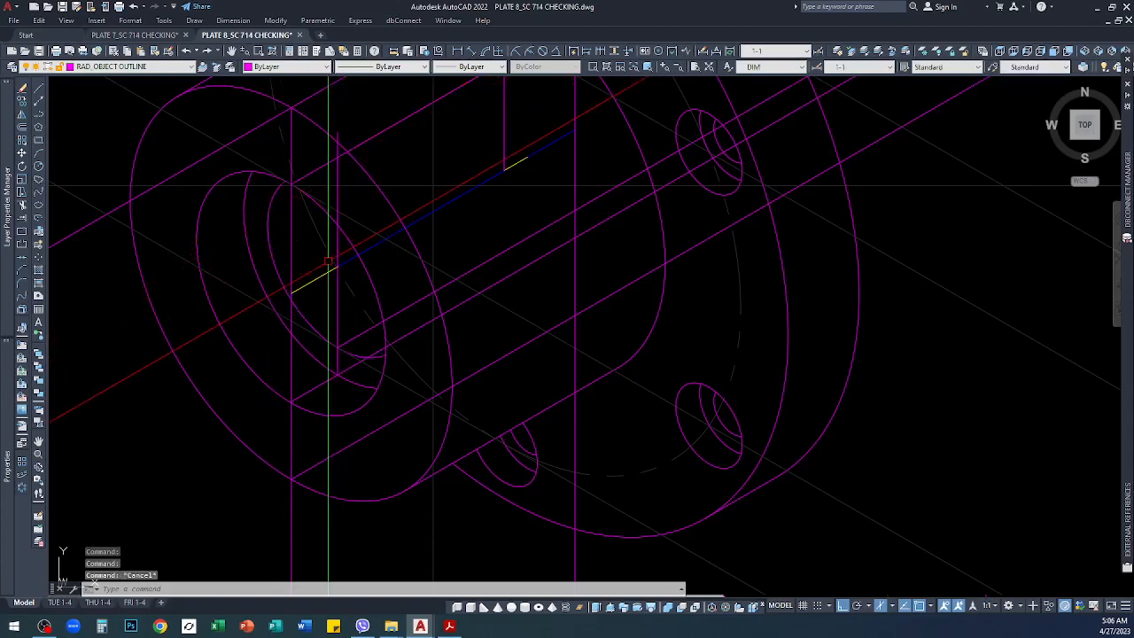
pyautogui.press('Return')
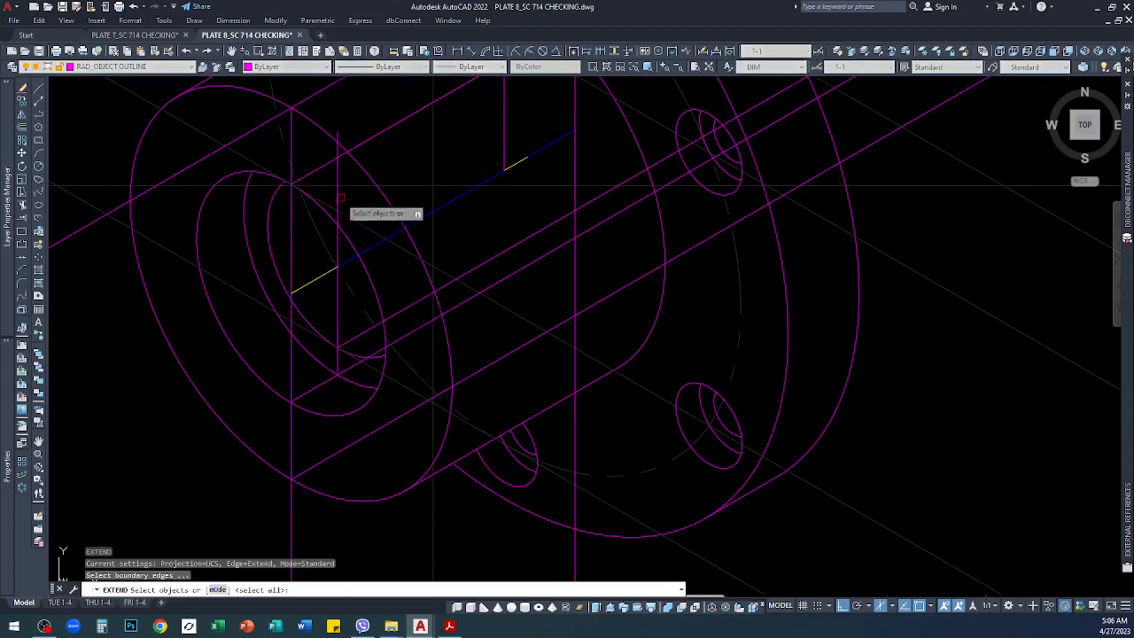
pyautogui.click(338, 198)
pyautogui.press('Return')
pyautogui.click(278, 217)
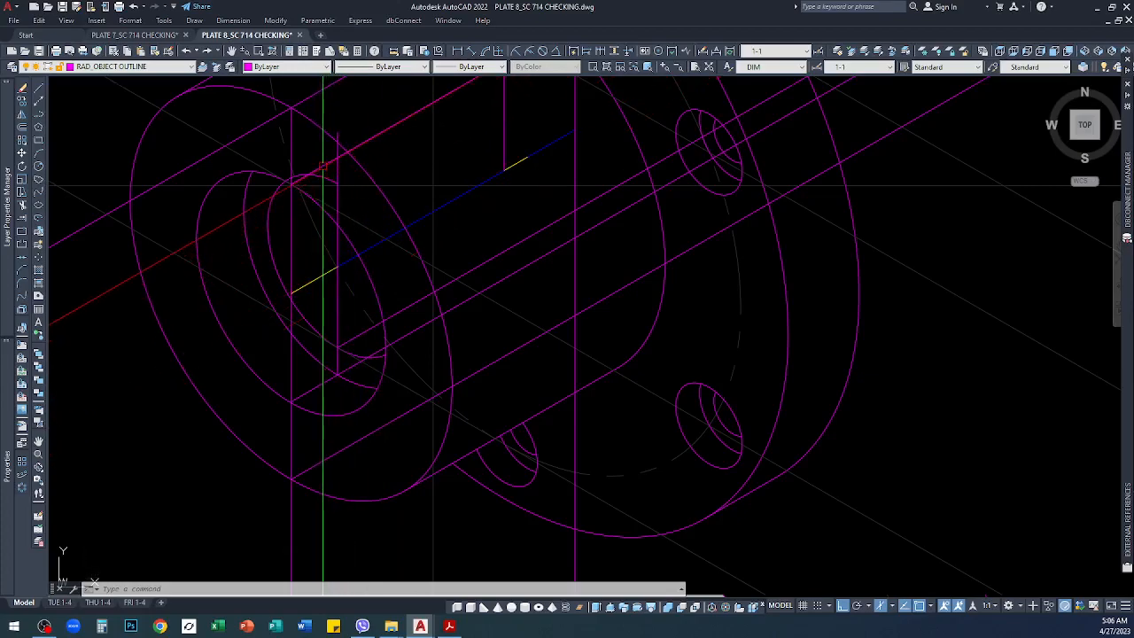
# Step: Copy the counterbore's upper 30° line from its front end to where the bore's arc meets the short vertical line
pyautogui.write('o')
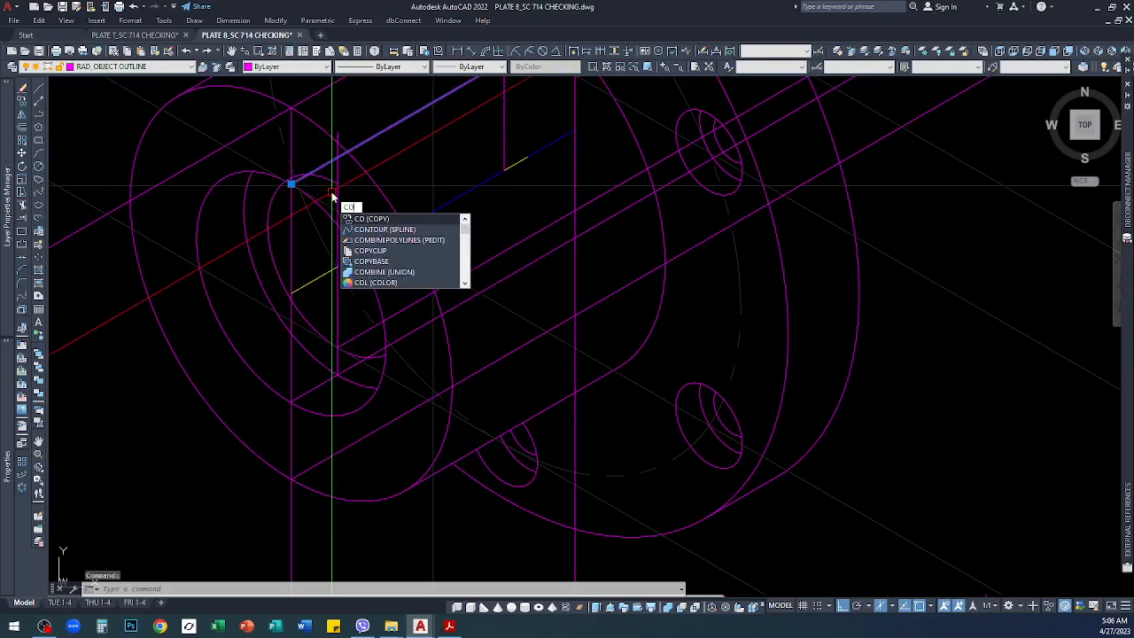
pyautogui.press('Return')
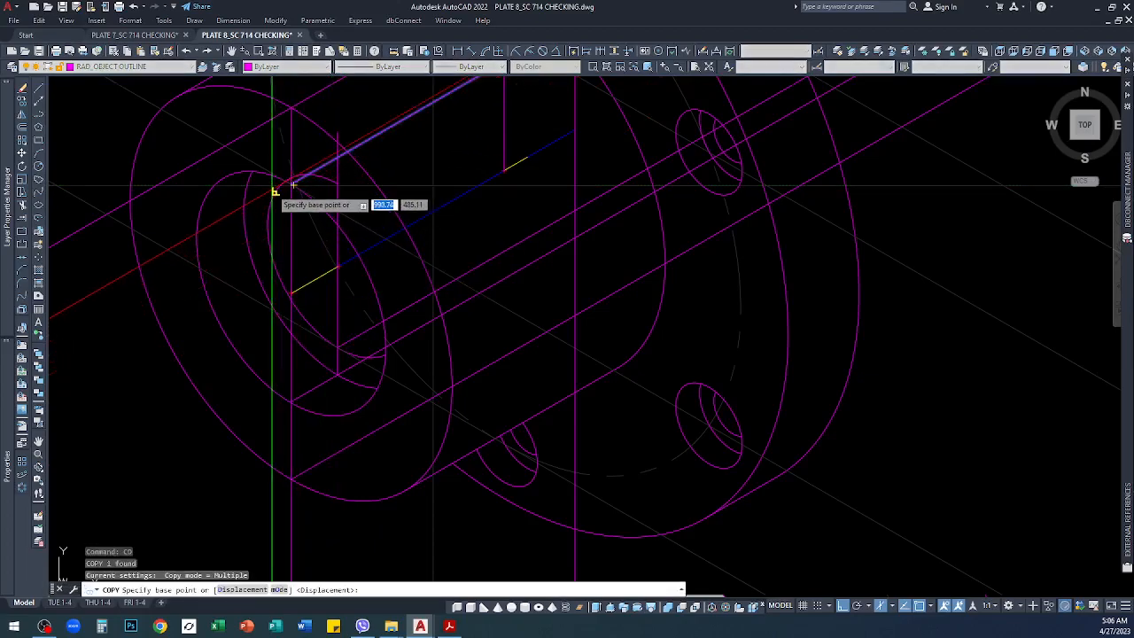
pyautogui.scroll(4, 275, 185)
pyautogui.click(425, 151)
pyautogui.scroll(-5, 224, 236)
pyautogui.scroll(3, 401, 250)
pyautogui.click(336, 176)
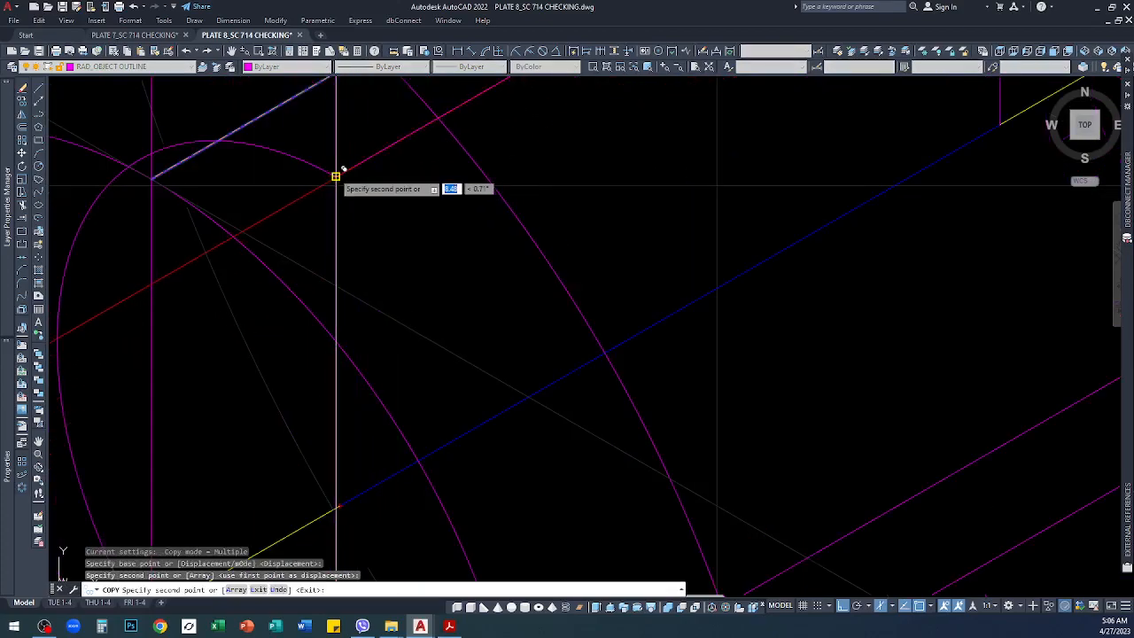
pyautogui.press('Return')
# Step: Examine the hub, counterbore, bore and flange cutting-plane lines against the reference sectional isometric
pyautogui.scroll(-6, 254, 246)
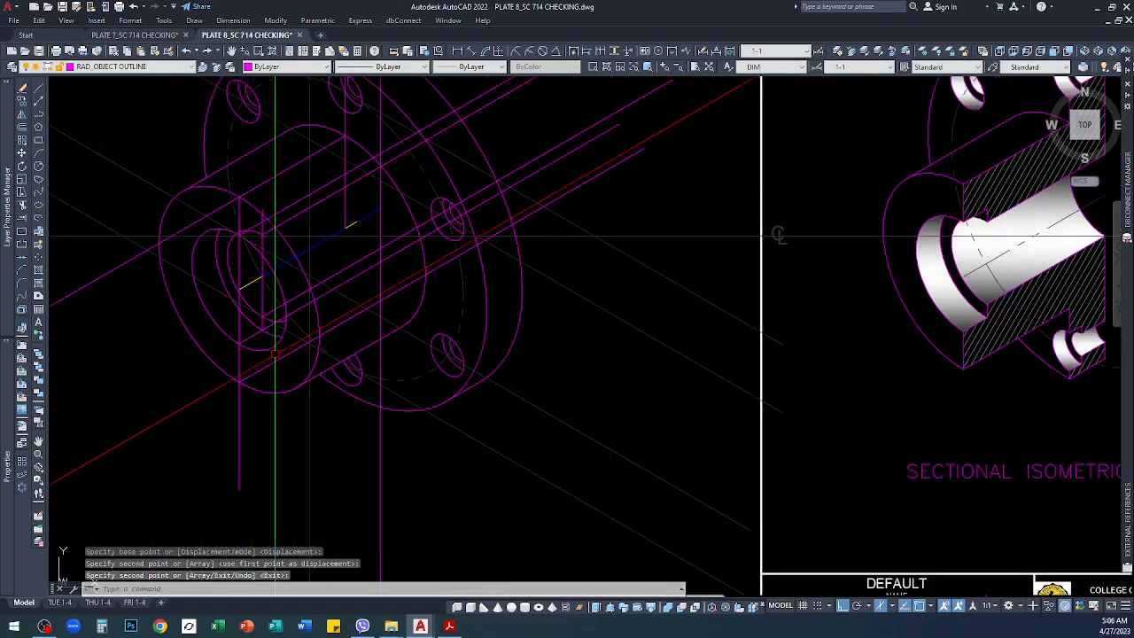
pyautogui.scroll(3, 284, 337)
pyautogui.scroll(3, 286, 330)
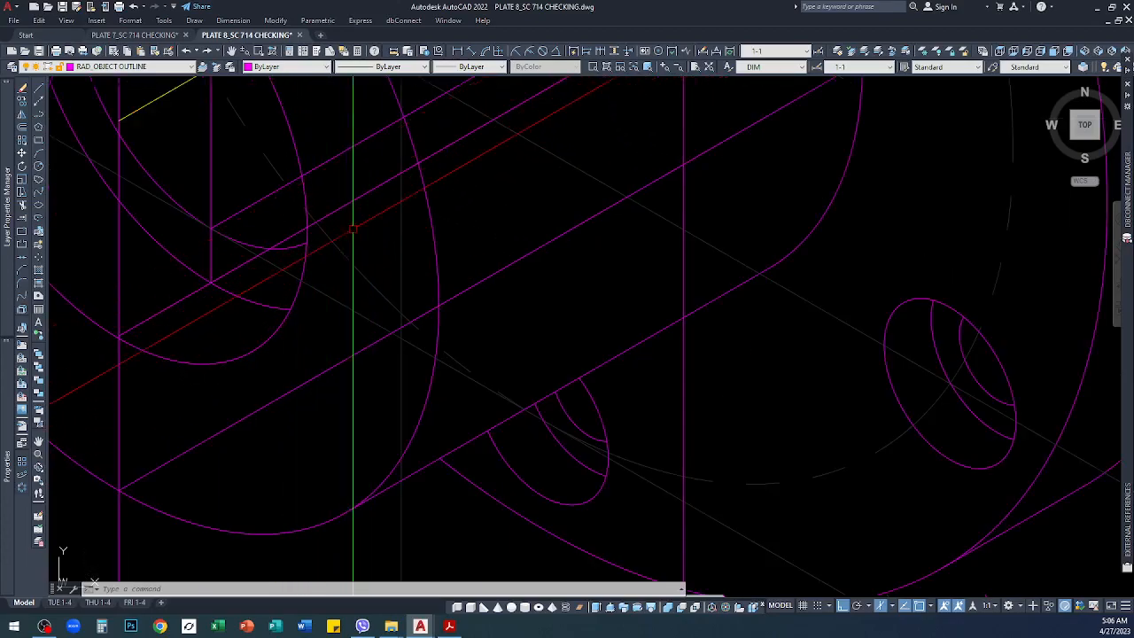
pyautogui.scroll(-2, 358, 218)
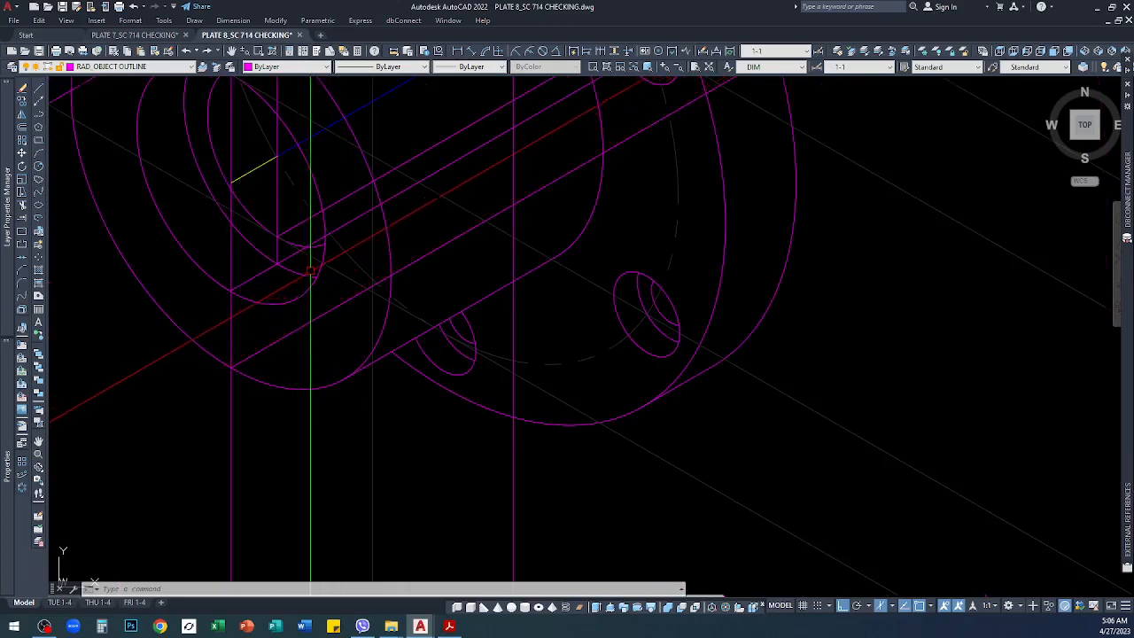
pyautogui.scroll(3, 322, 246)
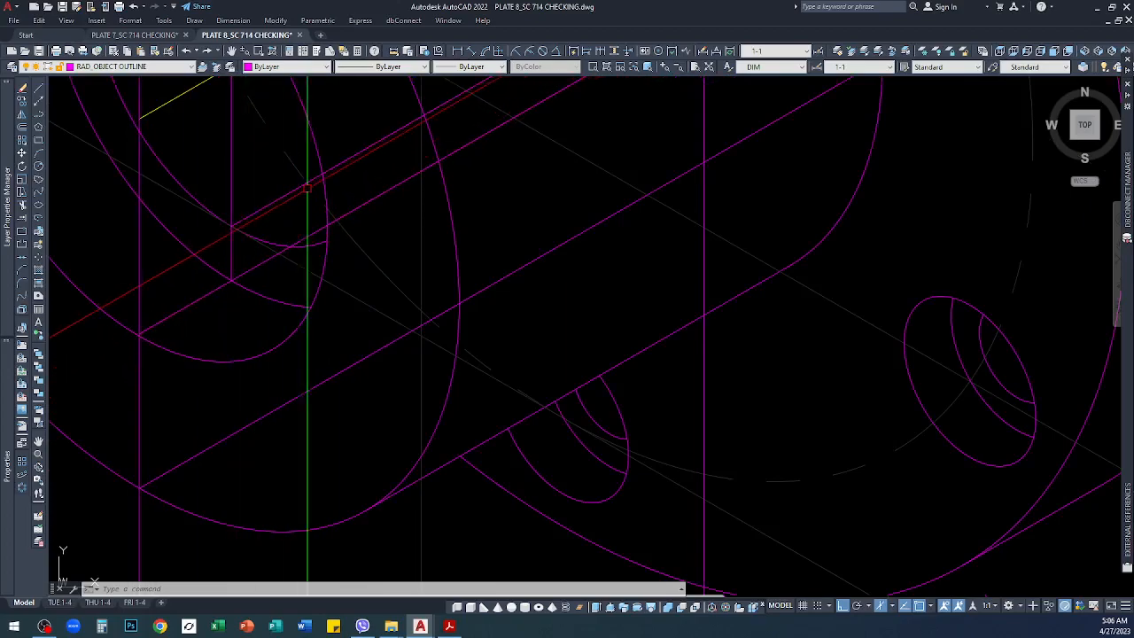
pyautogui.scroll(-3, 452, 112)
pyautogui.scroll(3, 295, 257)
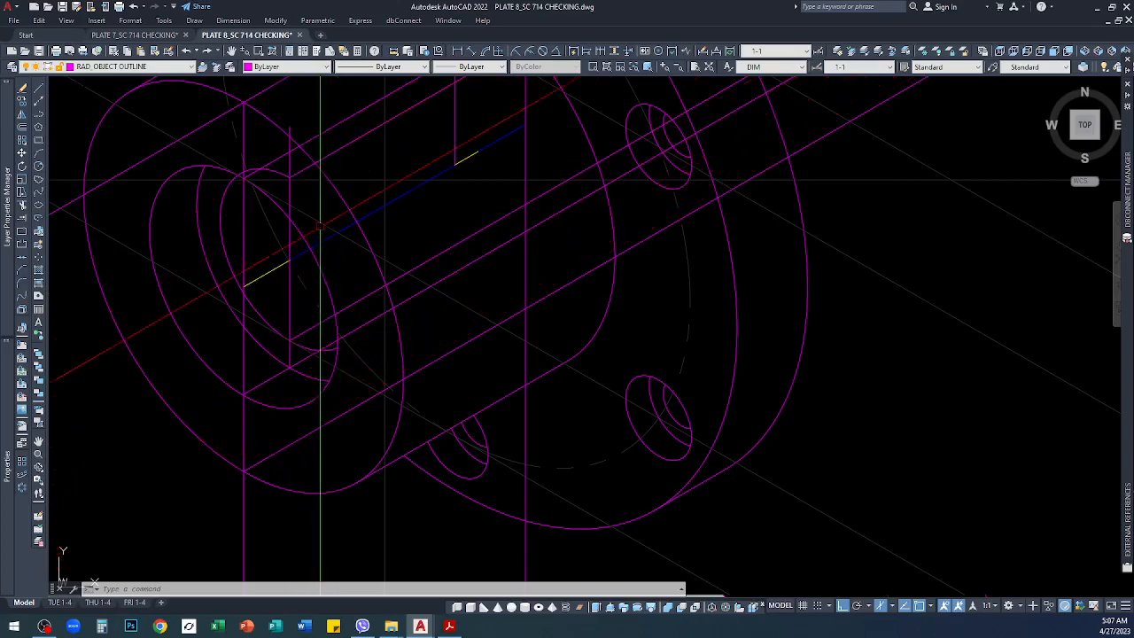
pyautogui.scroll(3, 277, 163)
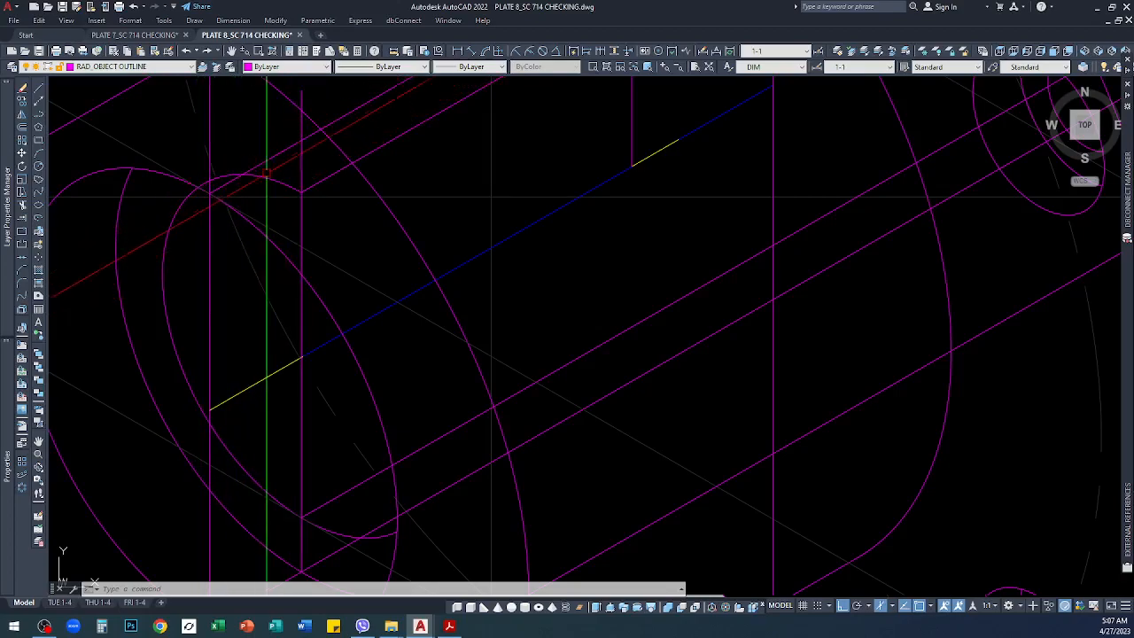
pyautogui.scroll(-2, 272, 184)
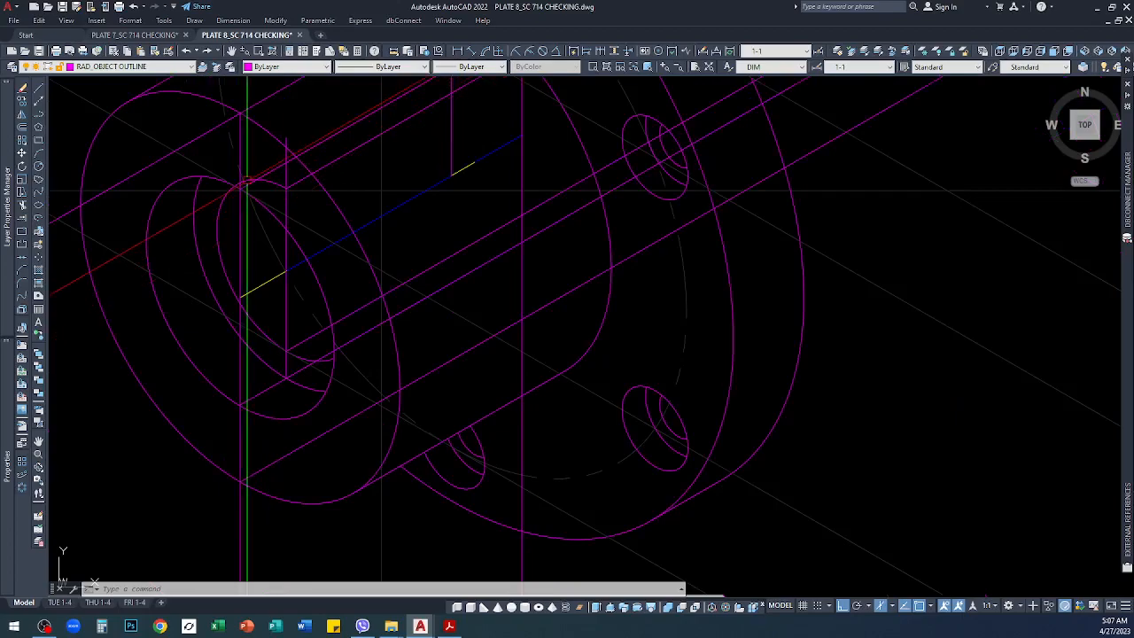
pyautogui.scroll(4, 249, 184)
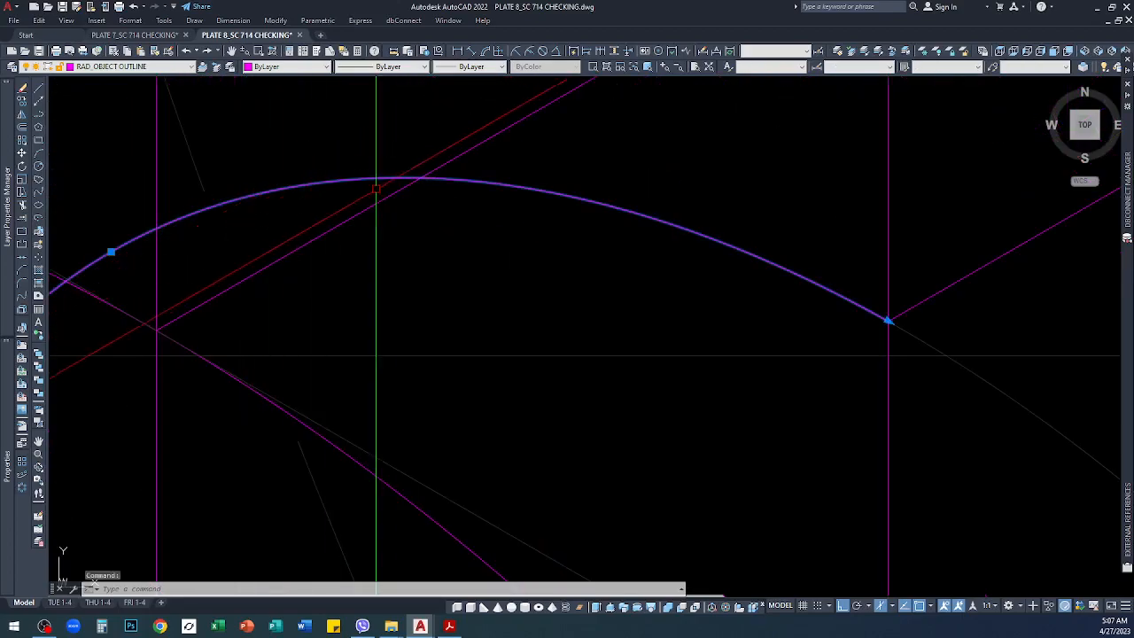
pyautogui.scroll(-7, 126, 256)
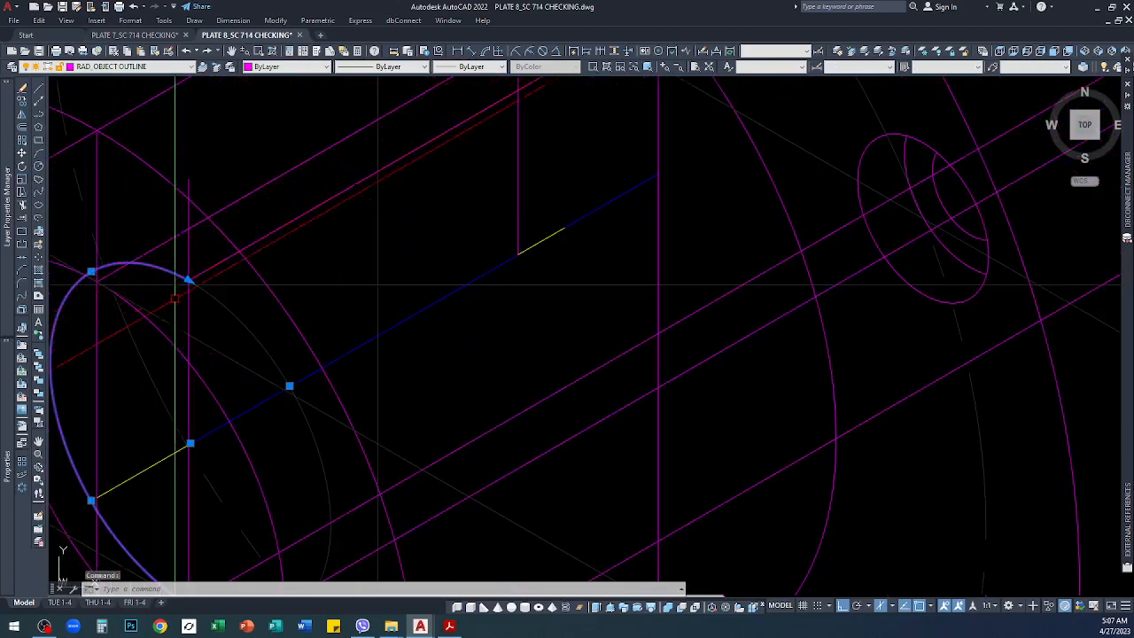
pyautogui.press('Escape')
pyautogui.scroll(-7, 259, 317)
pyautogui.scroll(5, 245, 370)
pyautogui.scroll(-3, 245, 377)
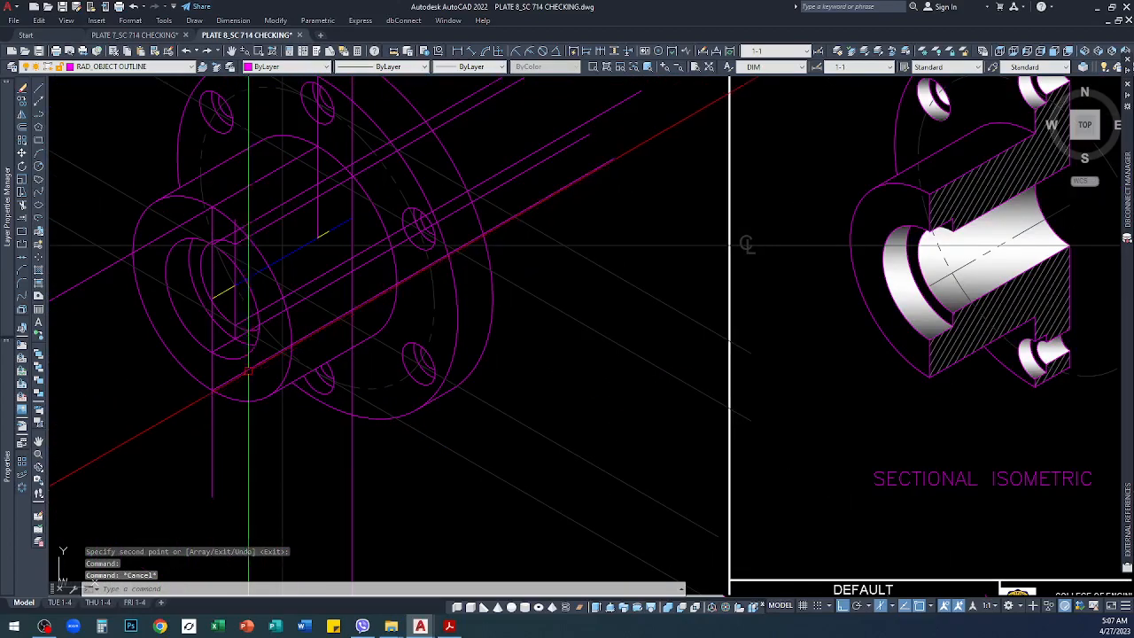
pyautogui.scroll(-7, 346, 221)
pyautogui.scroll(8, 363, 191)
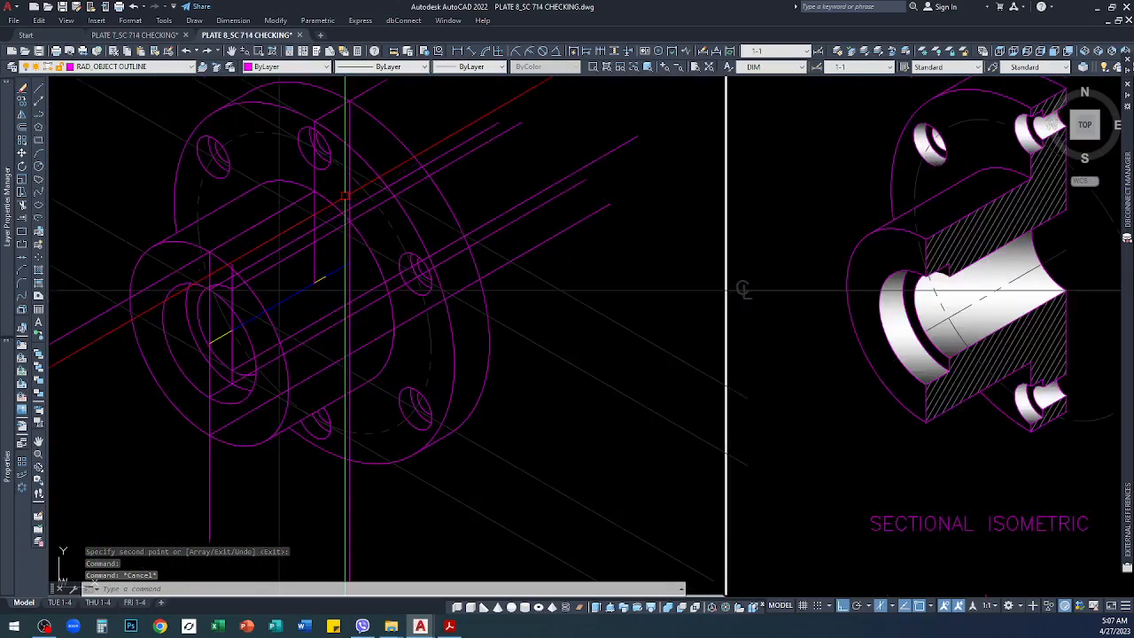
pyautogui.scroll(4, 344, 105)
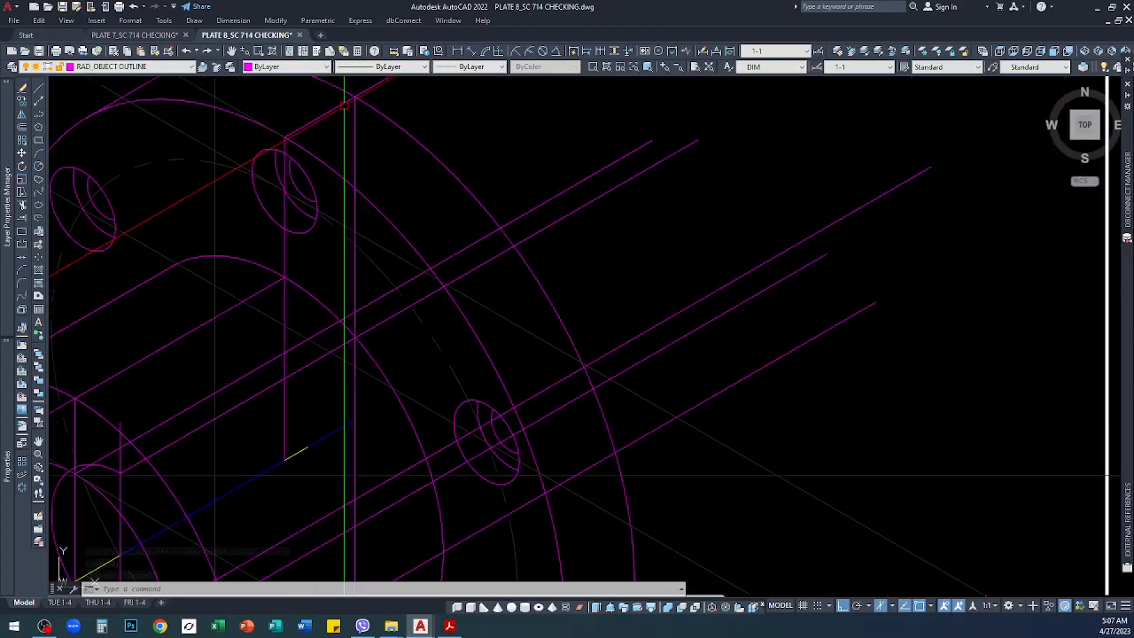
pyautogui.scroll(-4, 381, 123)
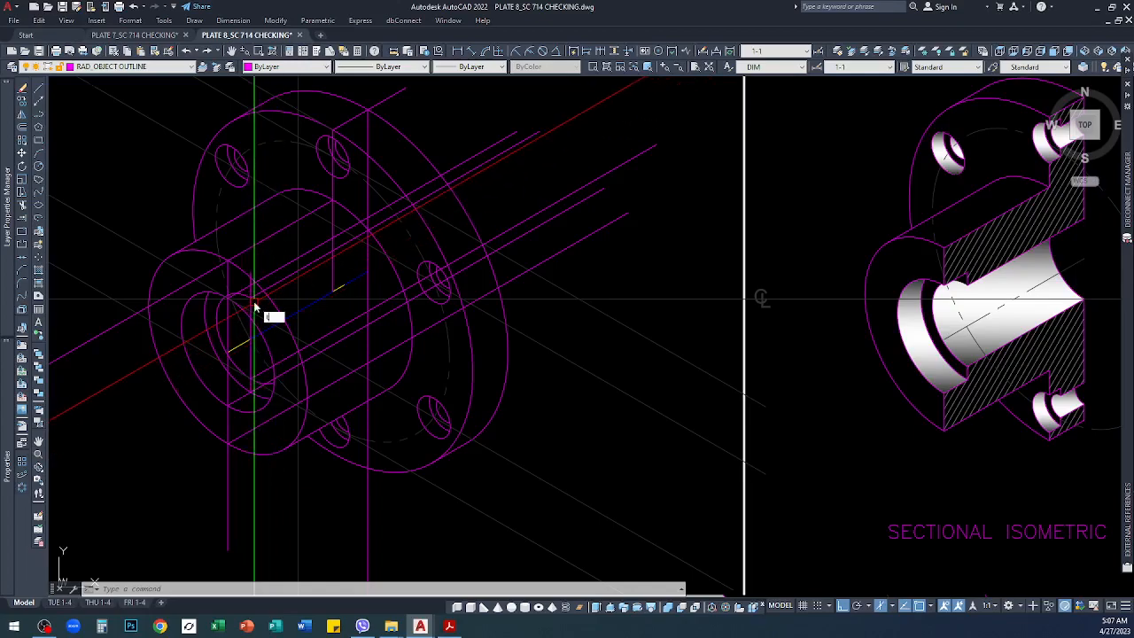
# Step: Trim the hub's upper 30° line where it projects in front of the front vertical cutting line
pyautogui.press('Return')
pyautogui.scroll(5, 268, 316)
pyautogui.click(188, 221)
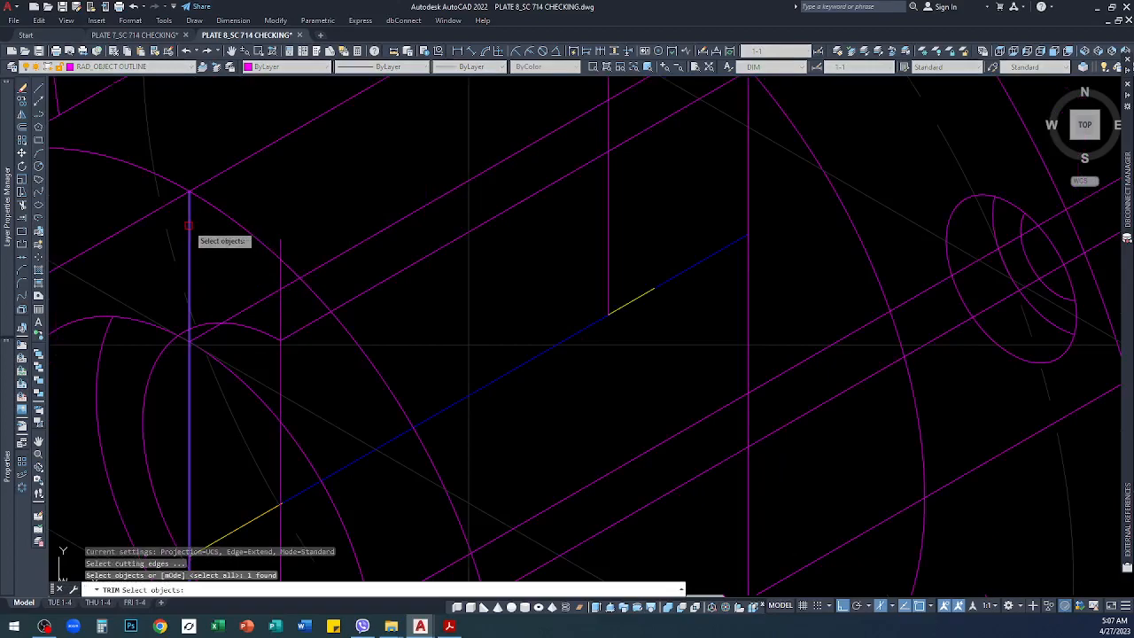
pyautogui.press('Return')
pyautogui.click(169, 202)
pyautogui.press('Return')
# Step: Trim away the cut-off halves of the hub's front ellipse and counterbore opening, using the front vertical line and hub ellipse as cutting edges
pyautogui.press('Return')
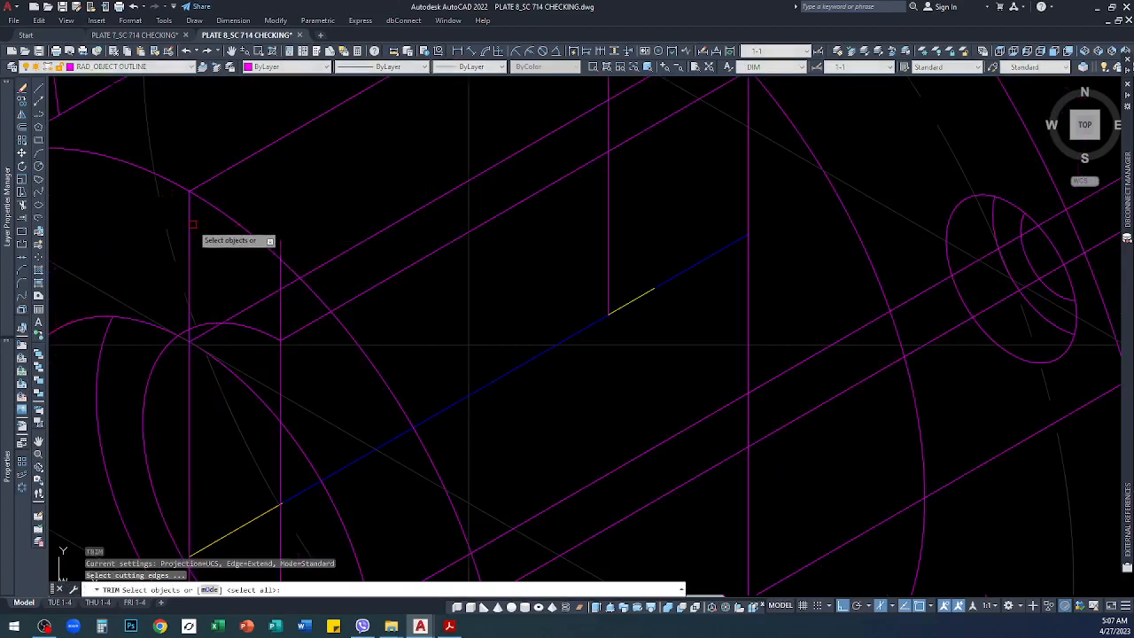
pyautogui.click(189, 226)
pyautogui.scroll(-8, 278, 186)
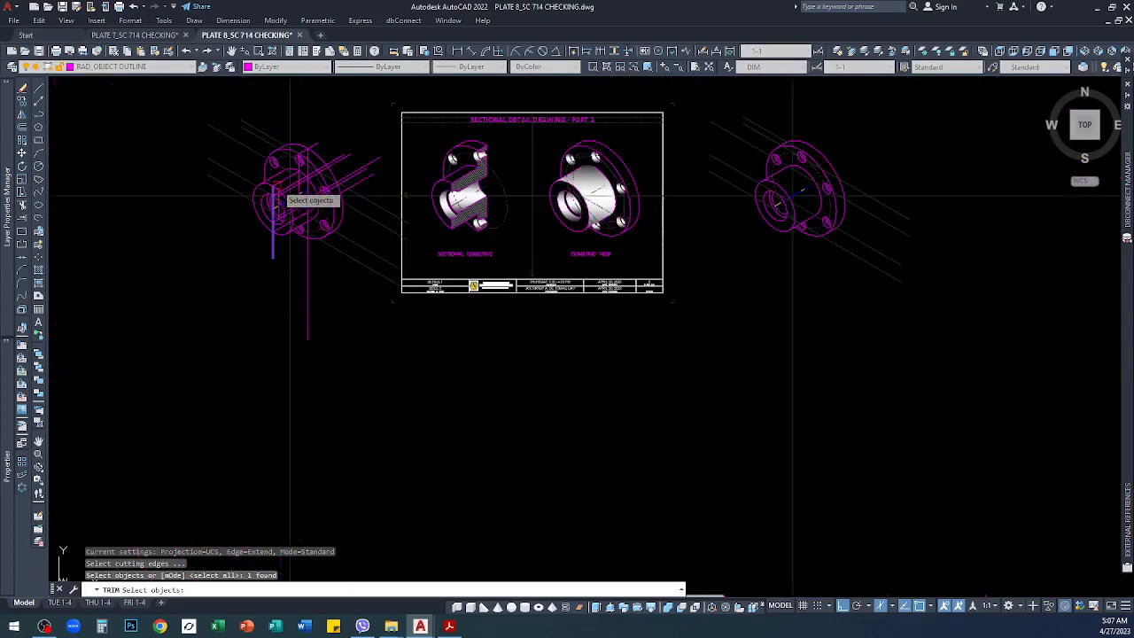
pyautogui.scroll(8, 276, 186)
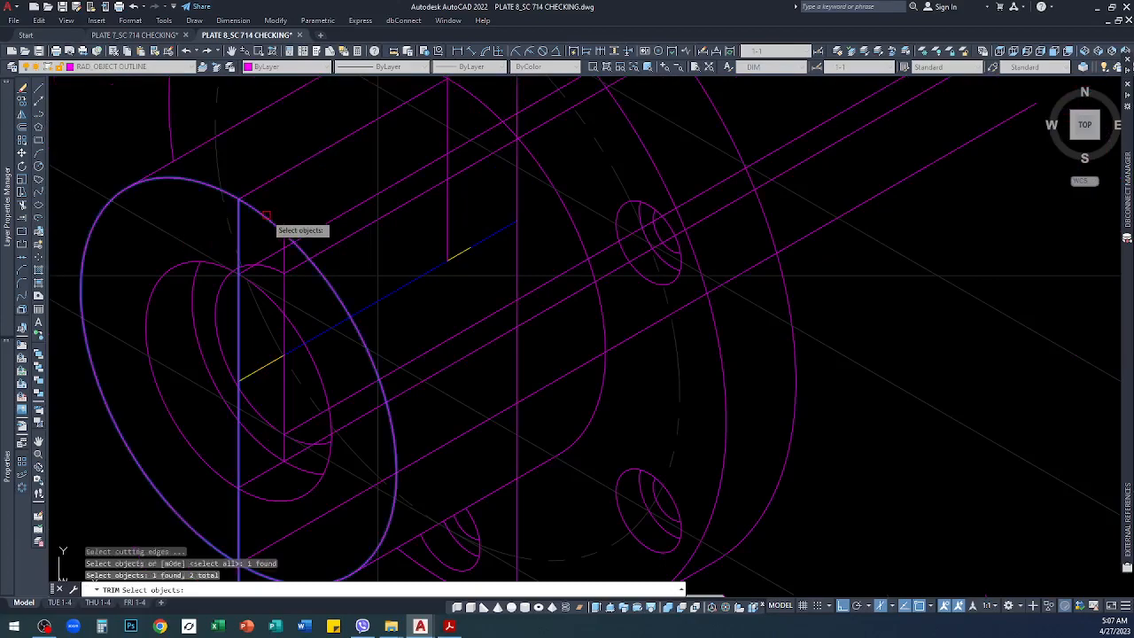
pyautogui.press('Return')
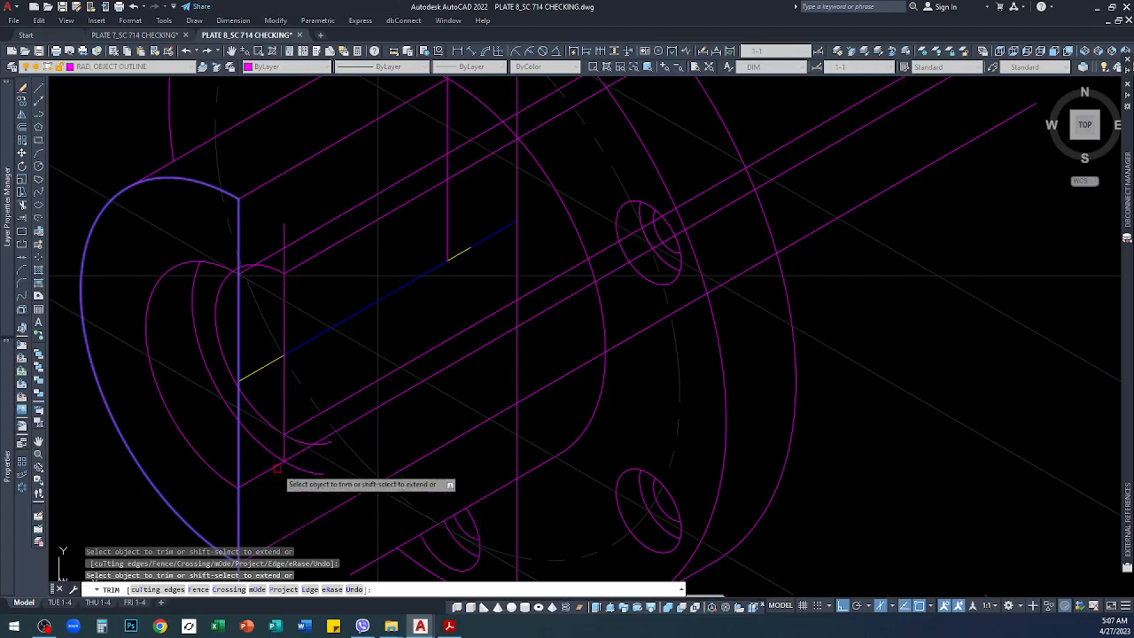
pyautogui.press('Escape')
# Step: Trim the counterbore's upper 30° line and the short vertical line back to the corner where they cross
pyautogui.press('Return')
pyautogui.click(291, 240)
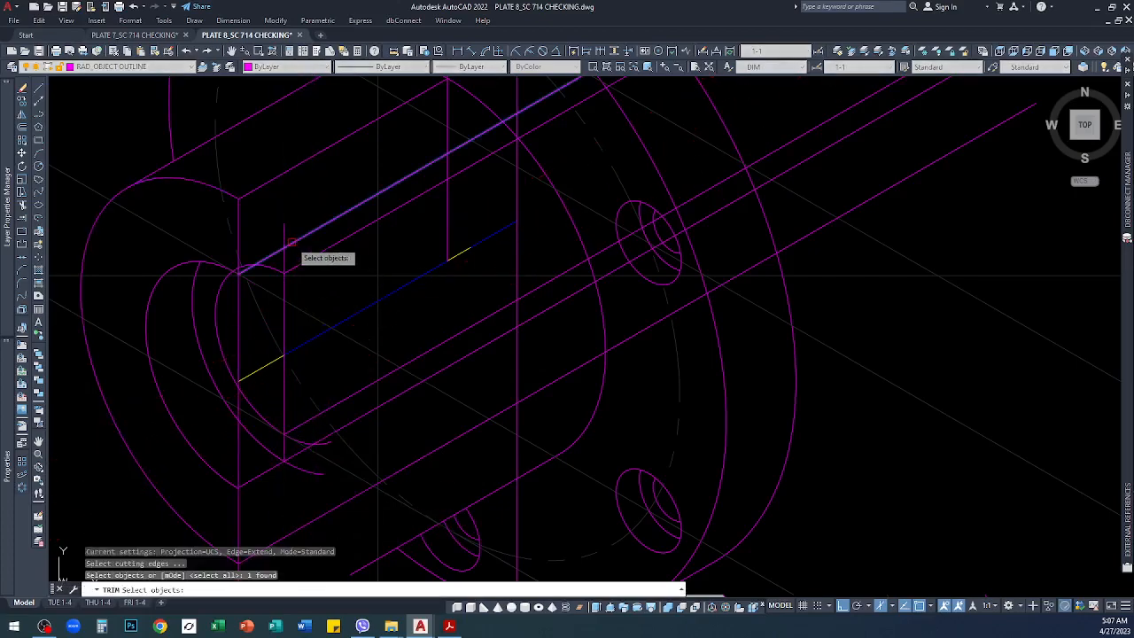
pyautogui.press('Return')
pyautogui.click(290, 241)
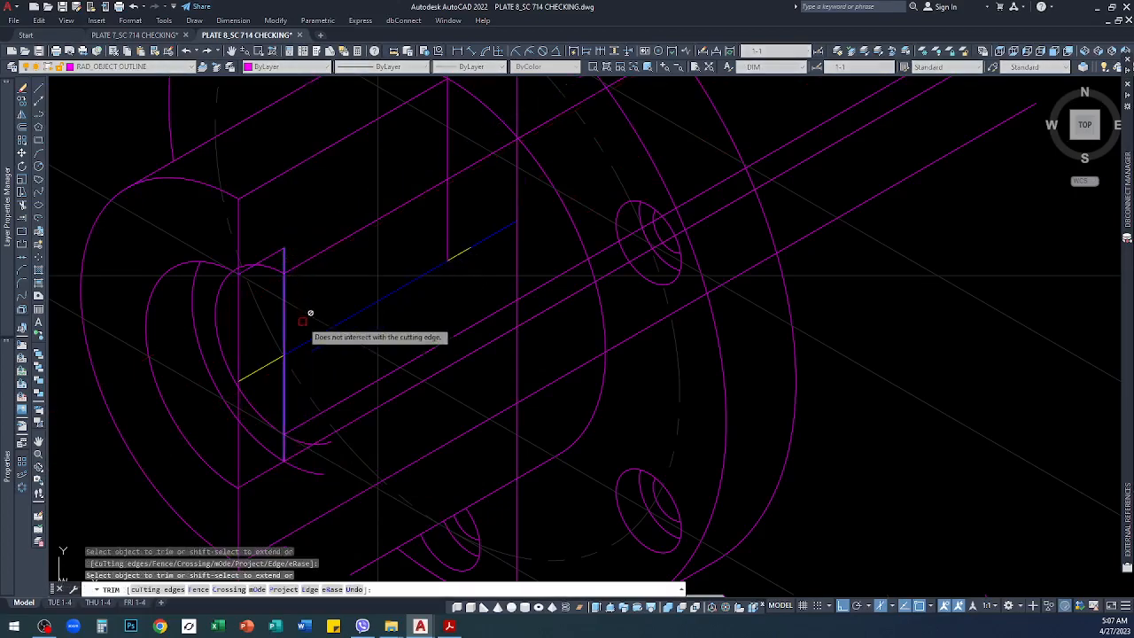
pyautogui.press('Escape')
# Step: Trim the short vertical line between the bore's upper and lower 30° lines
pyautogui.press('Return')
pyautogui.scroll(3, 290, 454)
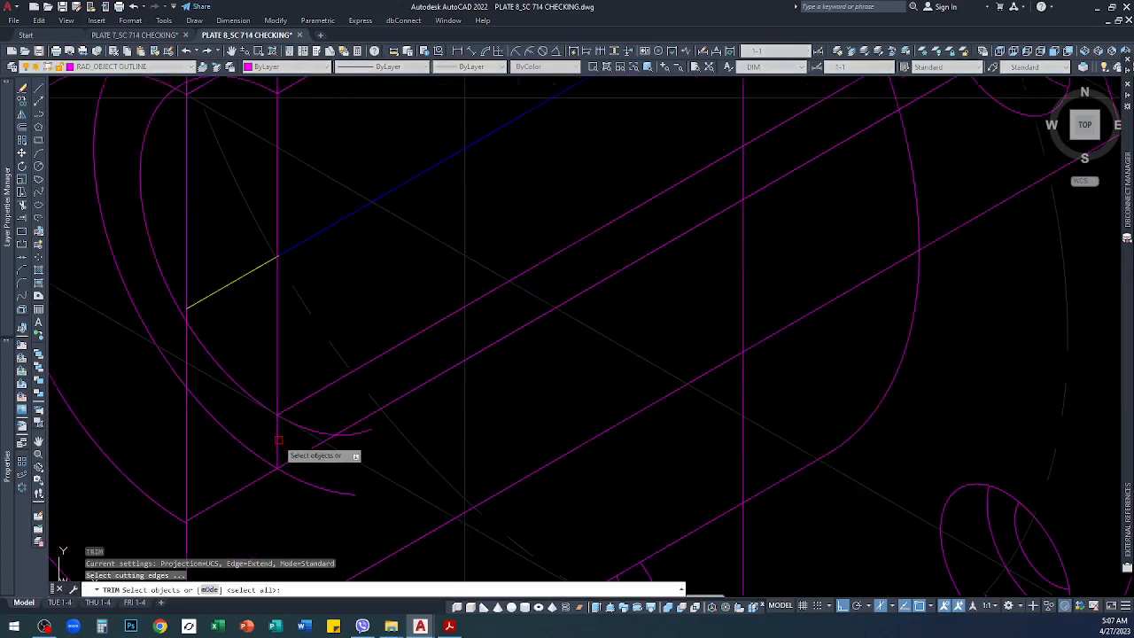
pyautogui.click(279, 440)
pyautogui.click(299, 406)
pyautogui.scroll(-3, 304, 202)
pyautogui.scroll(3, 298, 139)
pyautogui.click(307, 129)
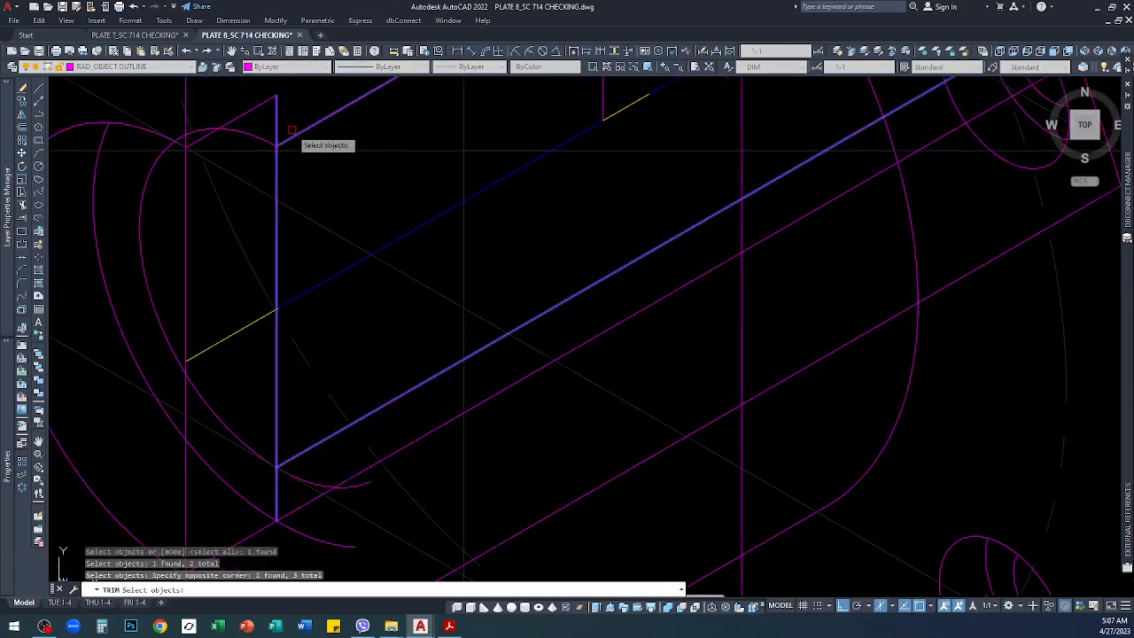
pyautogui.press('Return')
pyautogui.scroll(-3, 335, 291)
pyautogui.scroll(3, 345, 356)
pyautogui.press('Return')
# Step: Trim the lower end of the bore's arc back to the remaining lower segment of the short vertical line
pyautogui.press('Return')
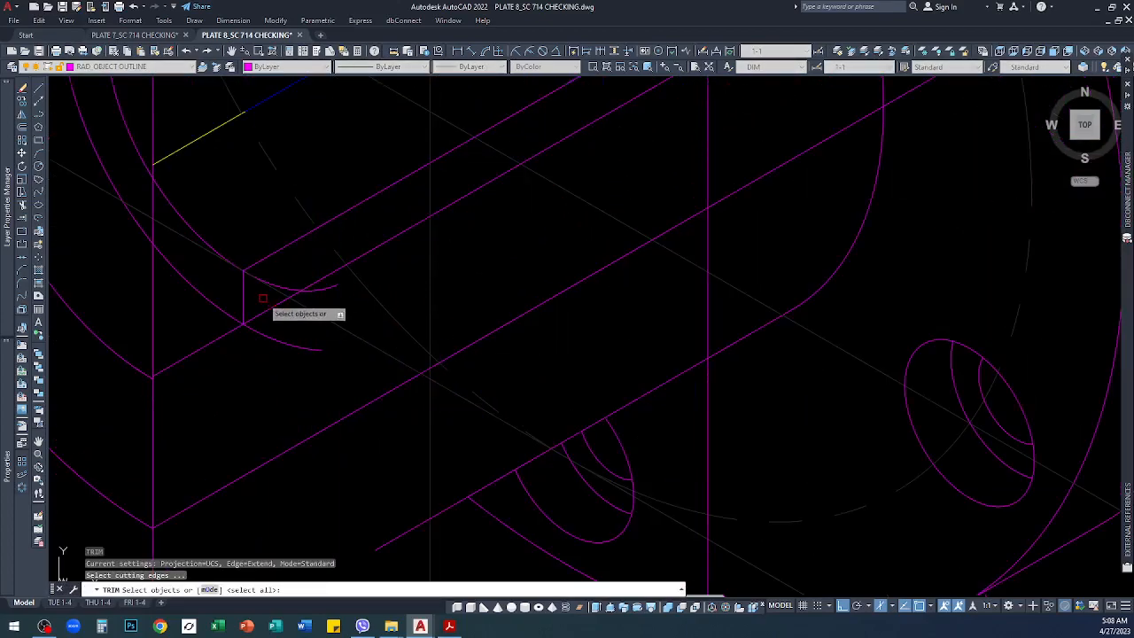
pyautogui.click(248, 283)
pyautogui.press('Return')
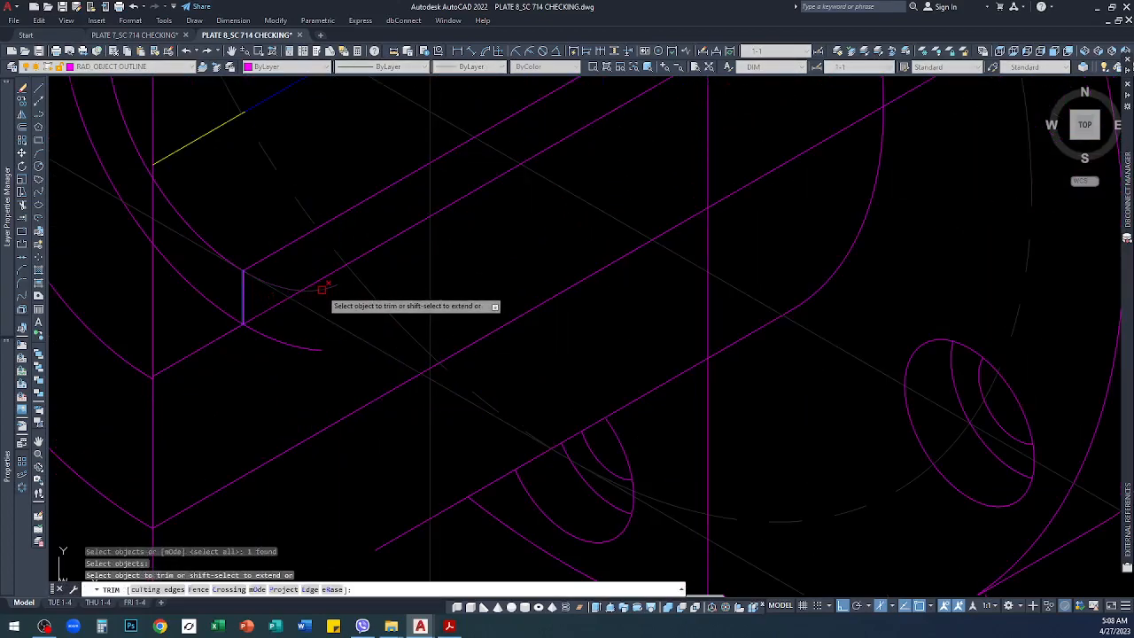
pyautogui.click(321, 289)
pyautogui.press('Return')
# Step: Trim the counterbore's depth arc and lower 30° line beyond the short vertical line's lower segment
pyautogui.press('Return')
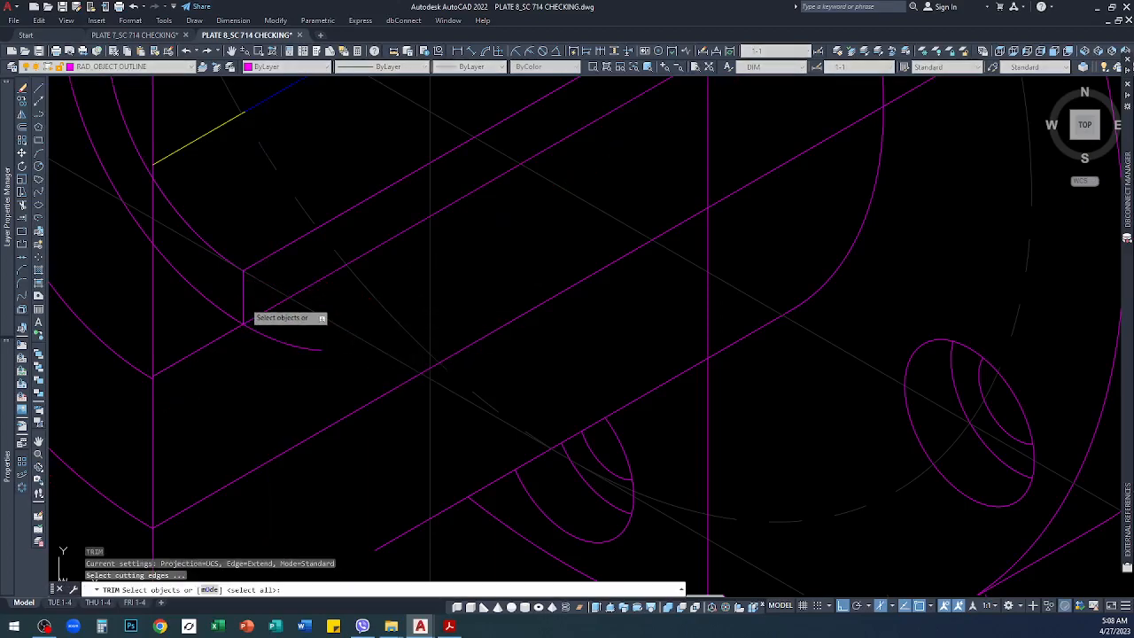
pyautogui.click(244, 304)
pyautogui.press('Return')
pyautogui.press('Return')
pyautogui.press('Return')
pyautogui.press('Return')
pyautogui.scroll(-5, 292, 380)
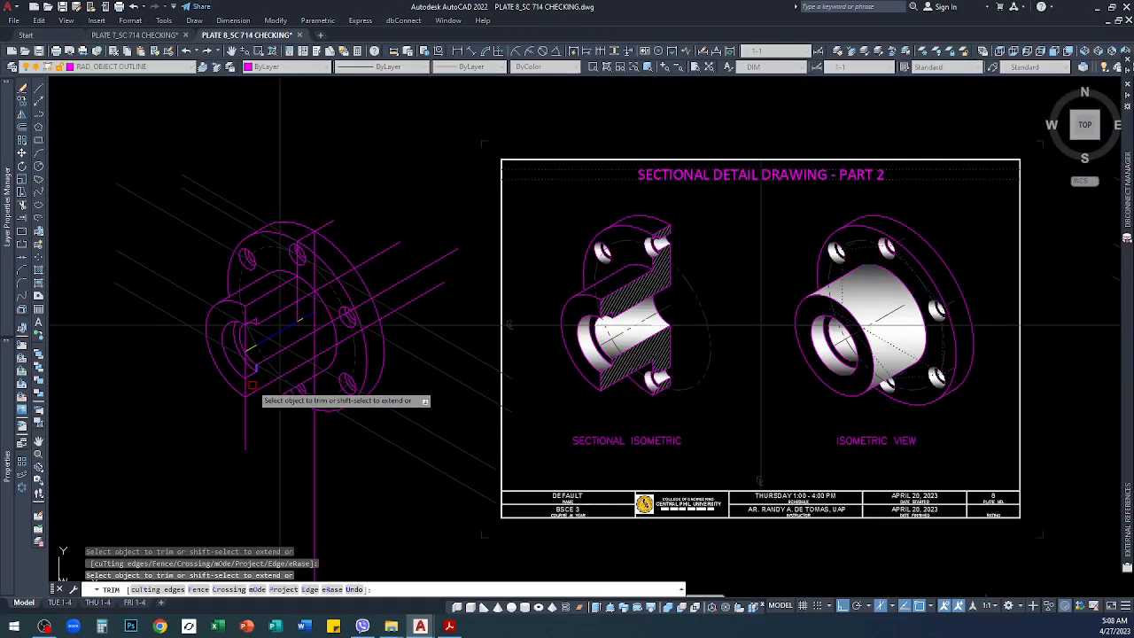
pyautogui.scroll(10, 252, 385)
pyautogui.scroll(6, 236, 235)
pyautogui.press('Return')
# Step: Trim the bore's upper arc between the counterbore's opening edge and the counterbore's upper 30° line
pyautogui.press('Return')
pyautogui.click(270, 226)
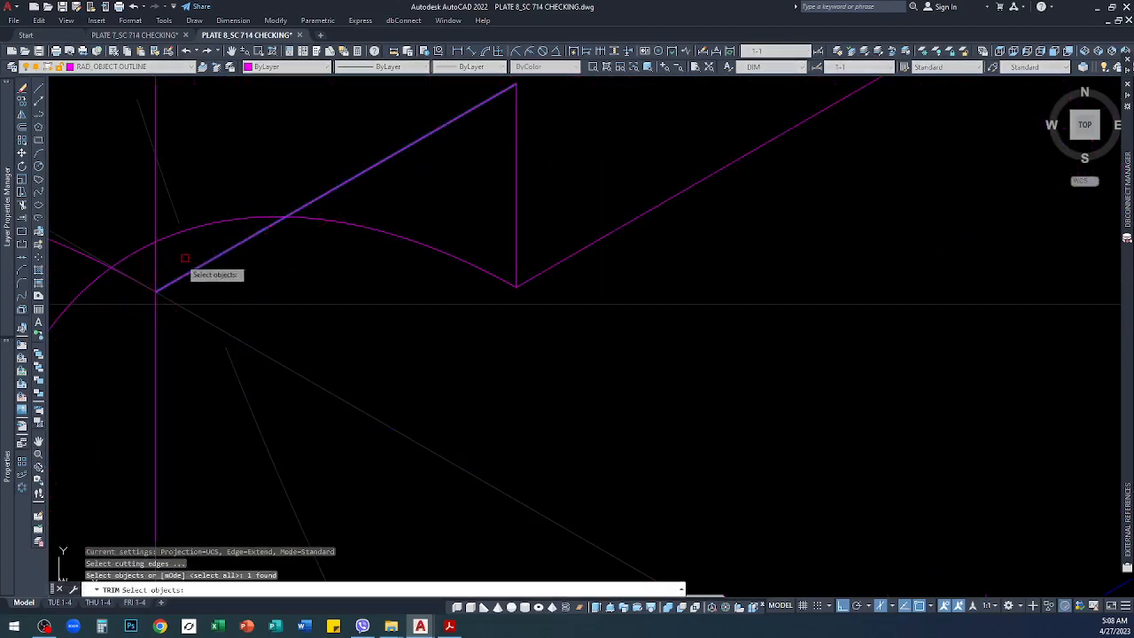
pyautogui.click(124, 272)
pyautogui.press('Return')
pyautogui.press('Return')
pyautogui.scroll(-8, 258, 177)
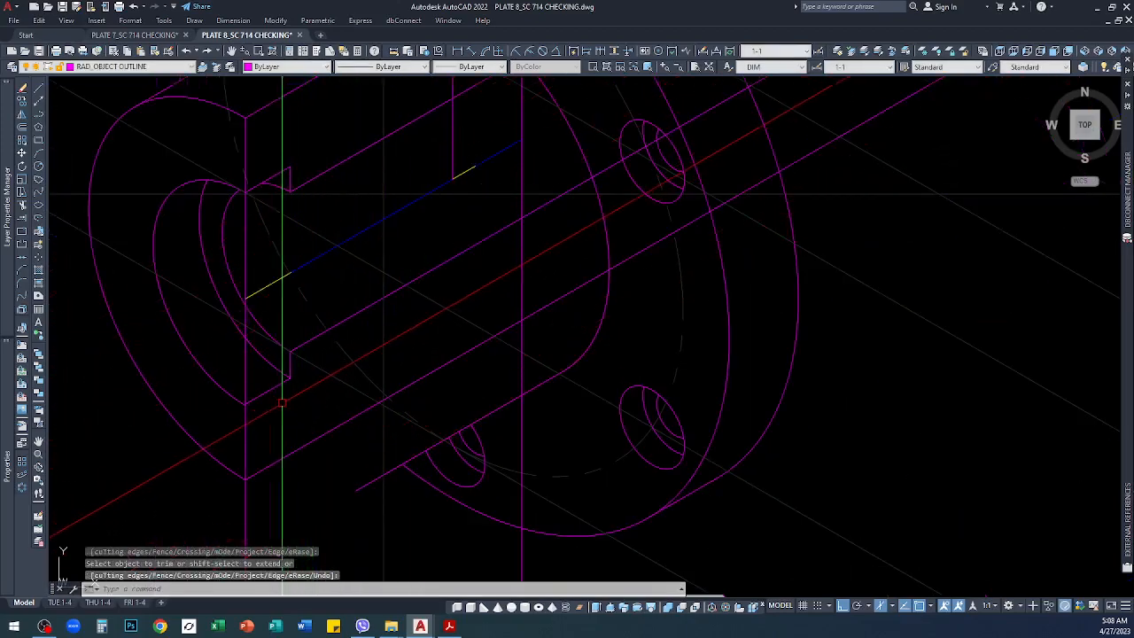
# Step: Trim the front vertical cutting line below the hub's front face
pyautogui.click(243, 227)
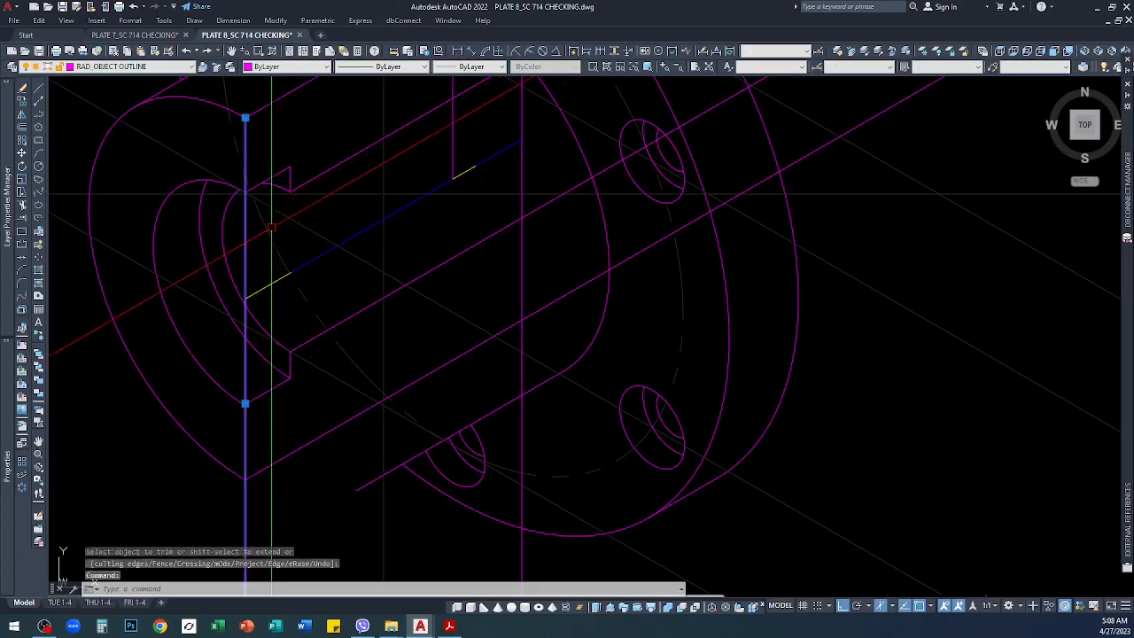
pyautogui.scroll(-3, 270, 217)
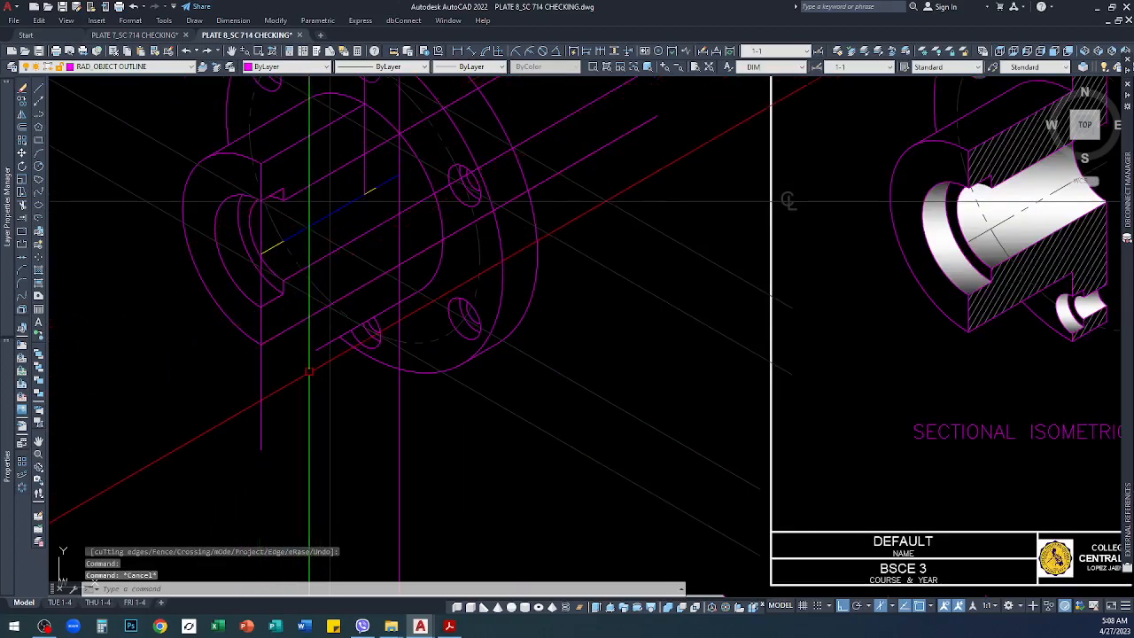
pyautogui.press('Return')
pyautogui.click(253, 339)
pyautogui.press('Return')
pyautogui.click(252, 363)
pyautogui.click(271, 371)
pyautogui.press('Return')
# Step: Trim the front vertical cutting line between the counterbore's upper and lower 30° edges
pyautogui.press('Return')
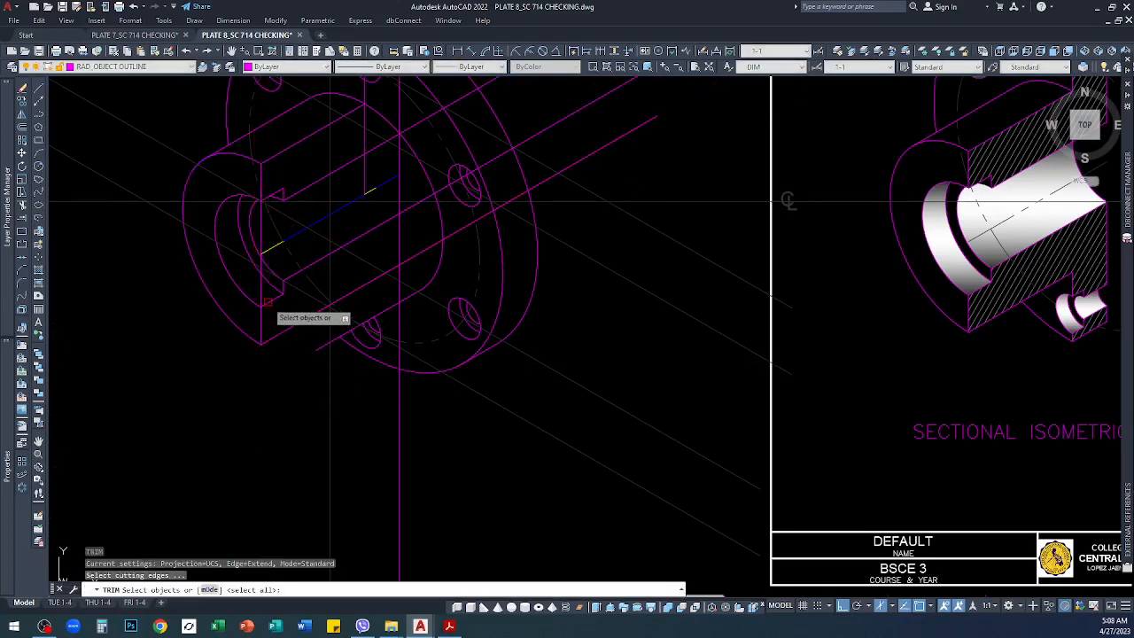
pyautogui.scroll(2, 270, 306)
pyautogui.click(263, 307)
pyautogui.scroll(-3, 268, 322)
pyautogui.scroll(6, 270, 319)
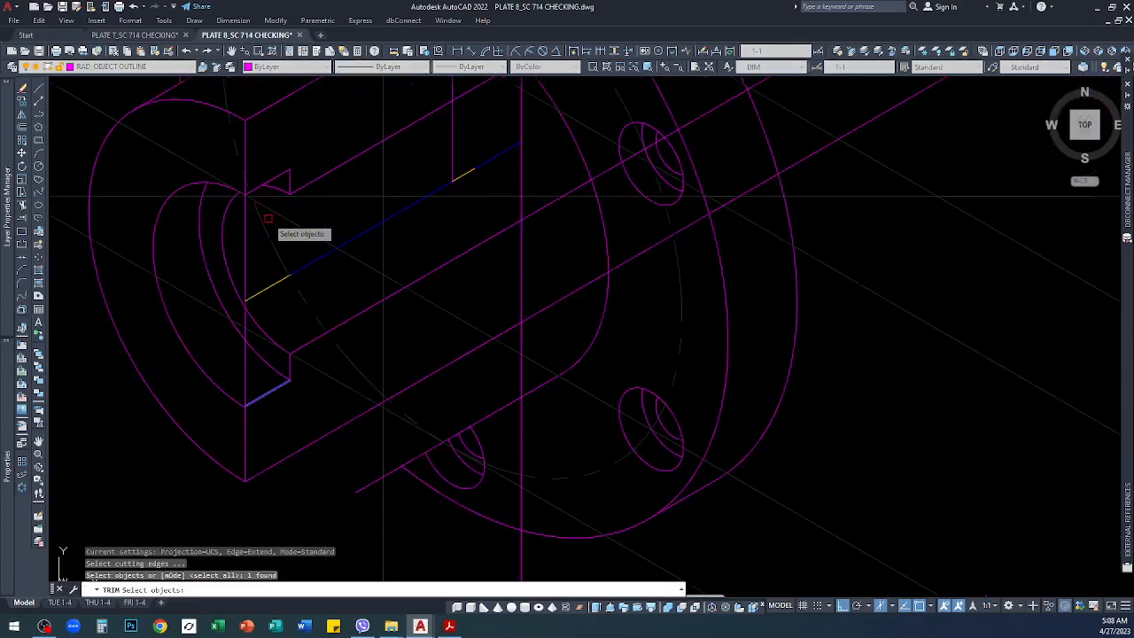
pyautogui.press('Return')
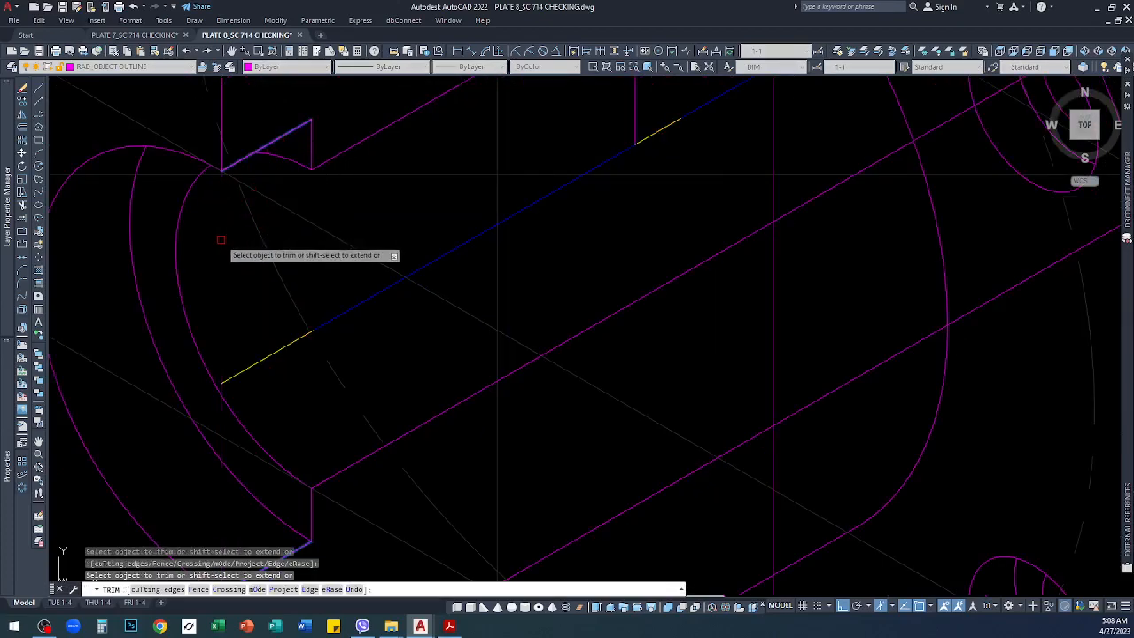
pyautogui.press('Return')
# Step: Stretch the vertical cutting line on the flange's front face down past the flange's lower outline
pyautogui.scroll(-6, 118, 256)
pyautogui.scroll(5, 141, 272)
pyautogui.scroll(-3, 408, 169)
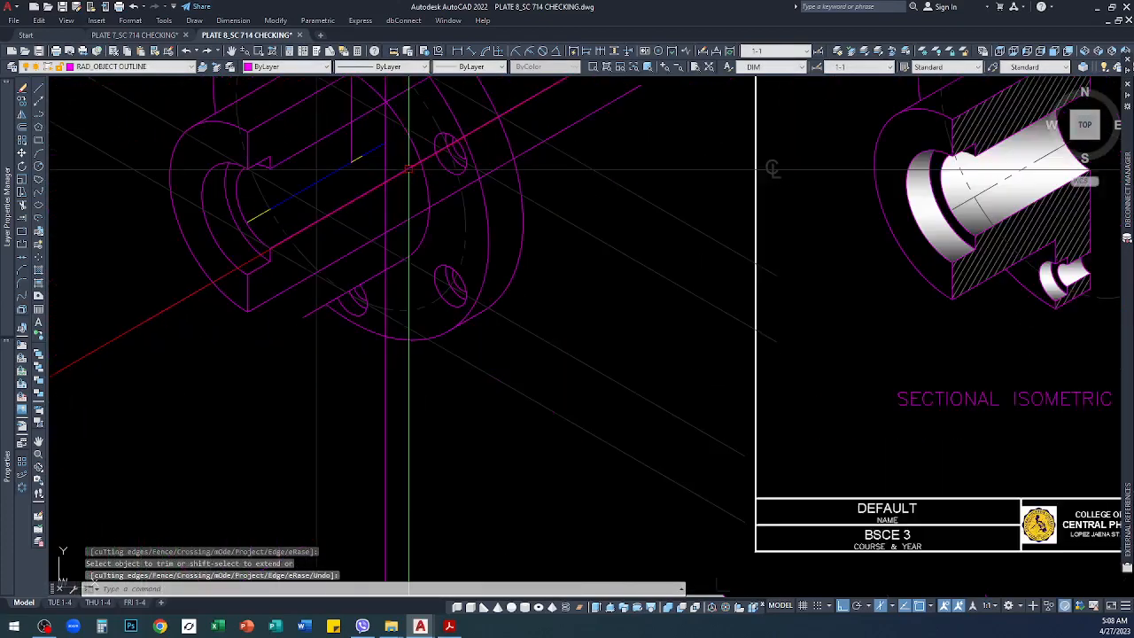
pyautogui.scroll(4, 239, 167)
pyautogui.scroll(-5, 1002, 350)
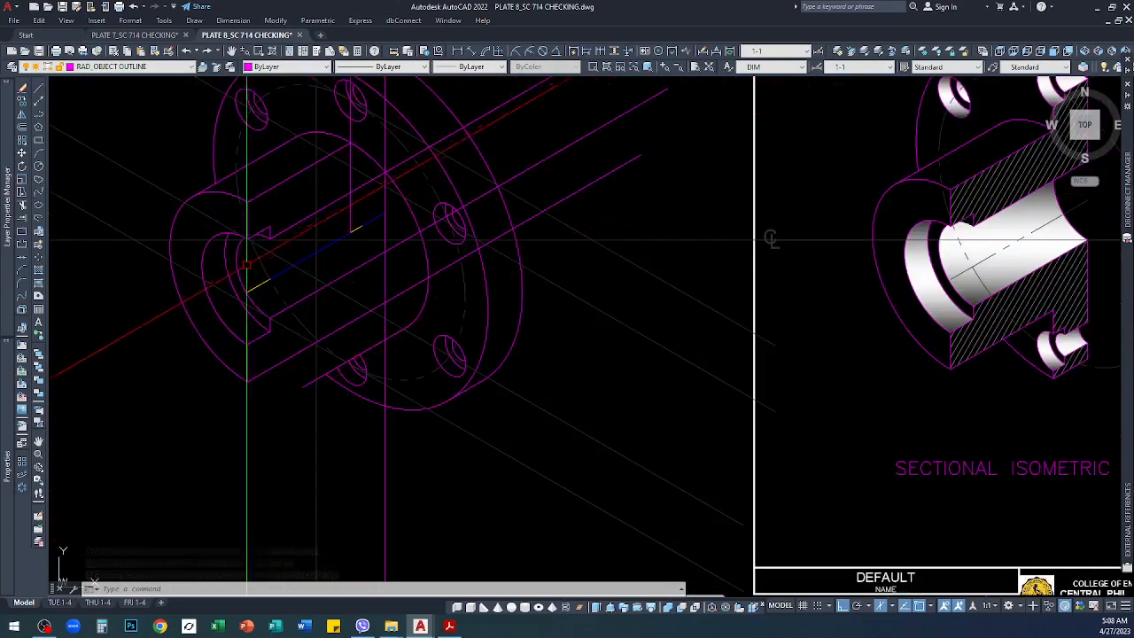
pyautogui.scroll(-3, 270, 266)
pyautogui.scroll(3, 549, 252)
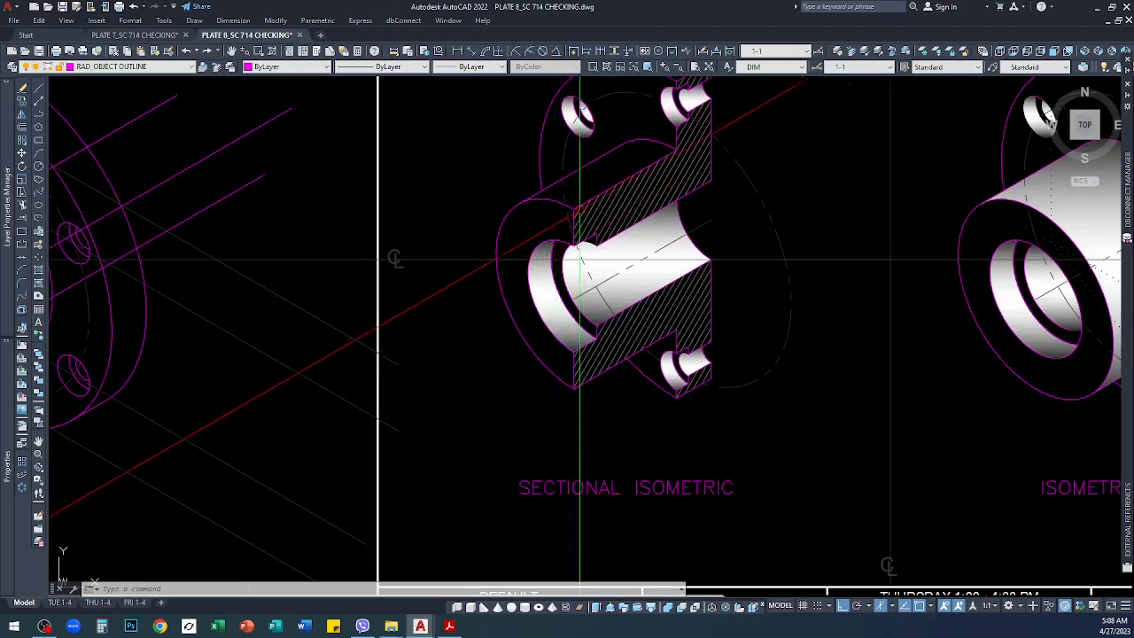
pyautogui.scroll(-3, 556, 363)
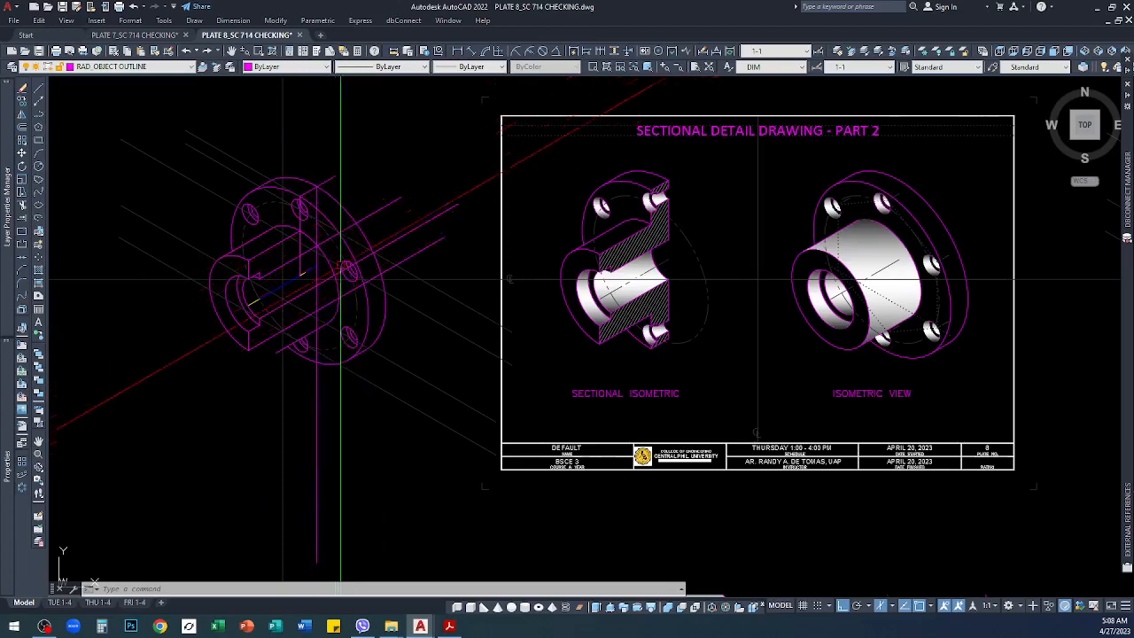
pyautogui.scroll(3, 329, 266)
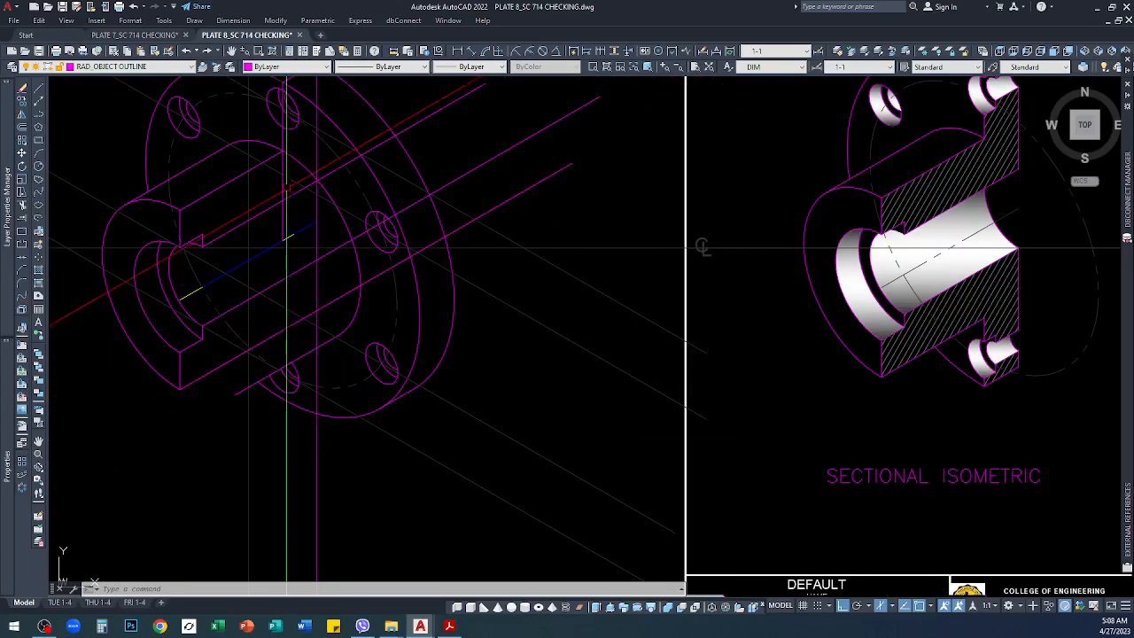
pyautogui.click(283, 241)
pyautogui.press('Escape')
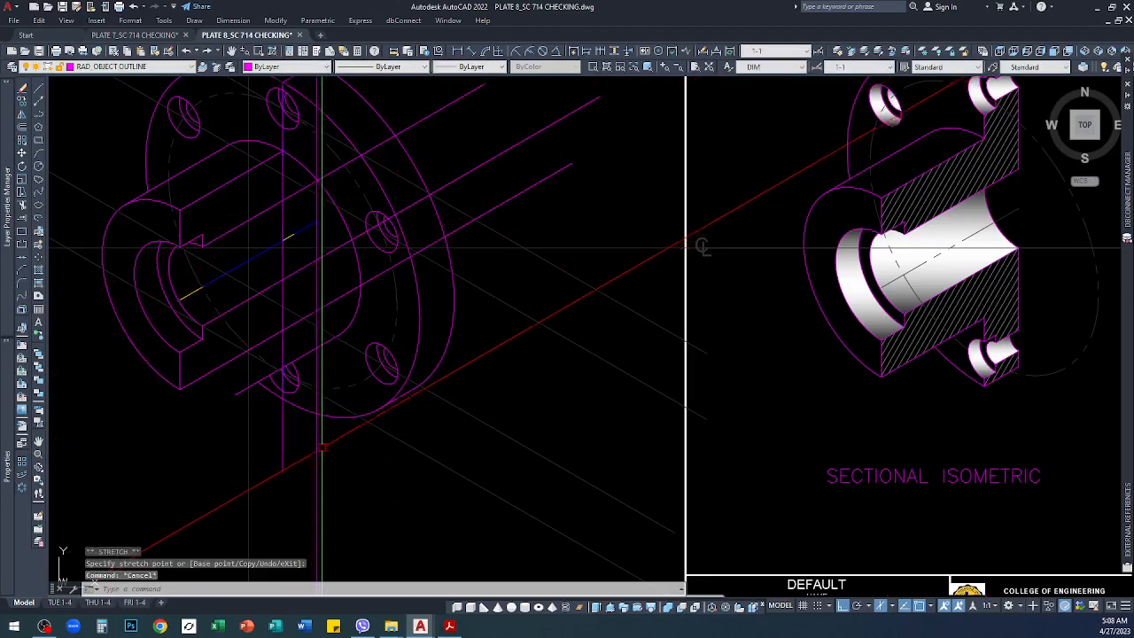
# Step: Copy the flange's short 30° tangent edge from its front end to where the front-face vertical line meets the flange's lower outline
pyautogui.scroll(2, 276, 439)
pyautogui.scroll(-1, 322, 431)
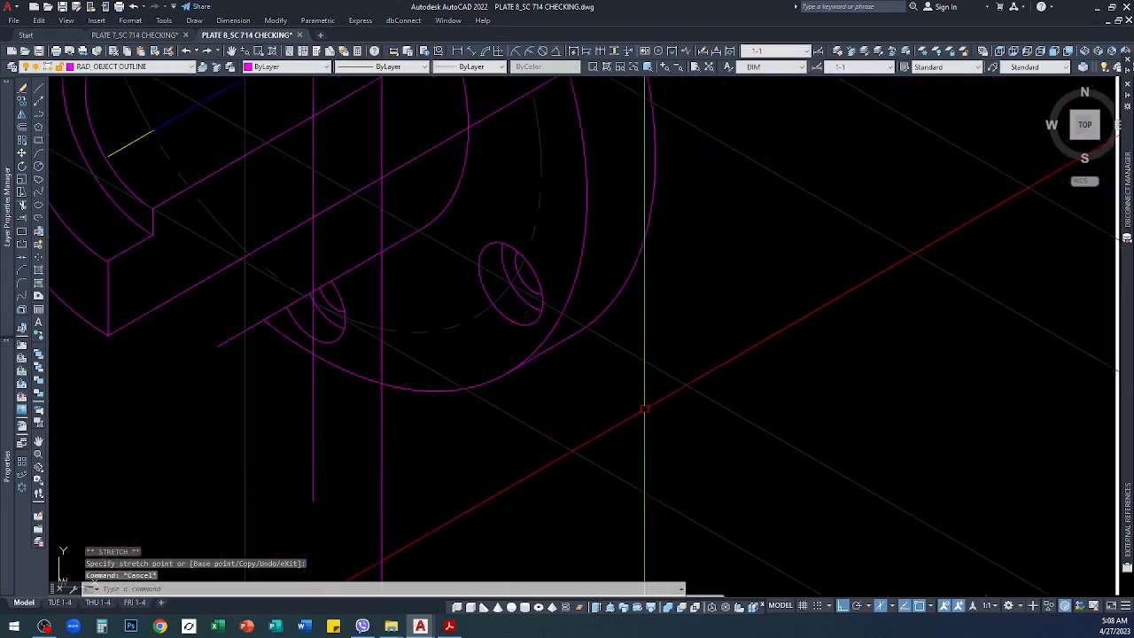
pyautogui.scroll(2, 620, 381)
pyautogui.click(535, 334)
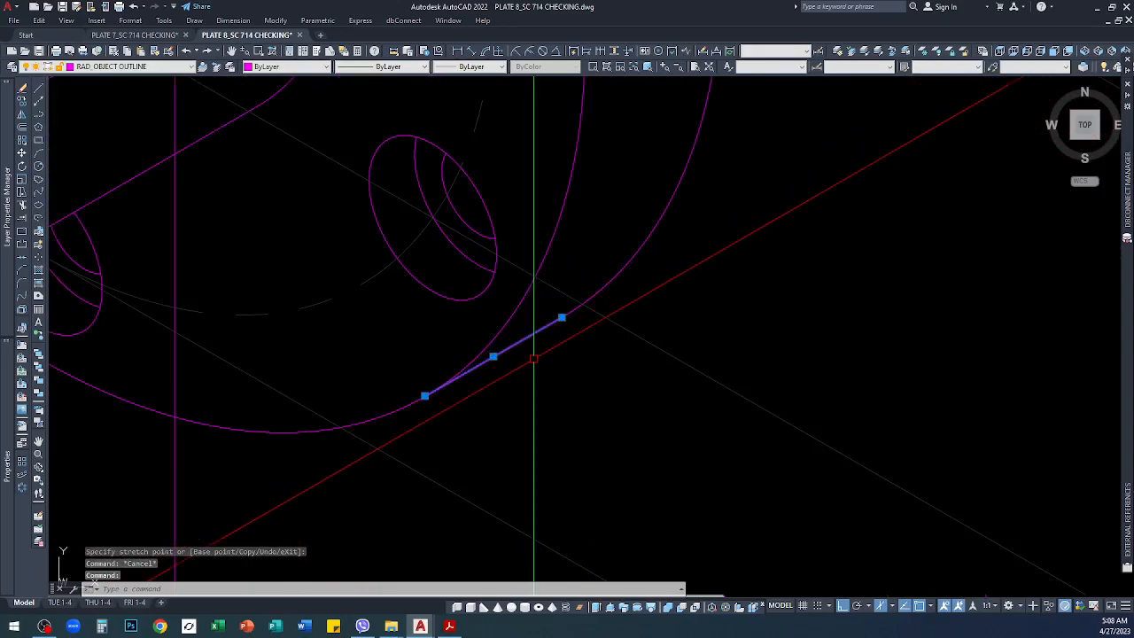
pyautogui.write('co')
pyautogui.press('Return')
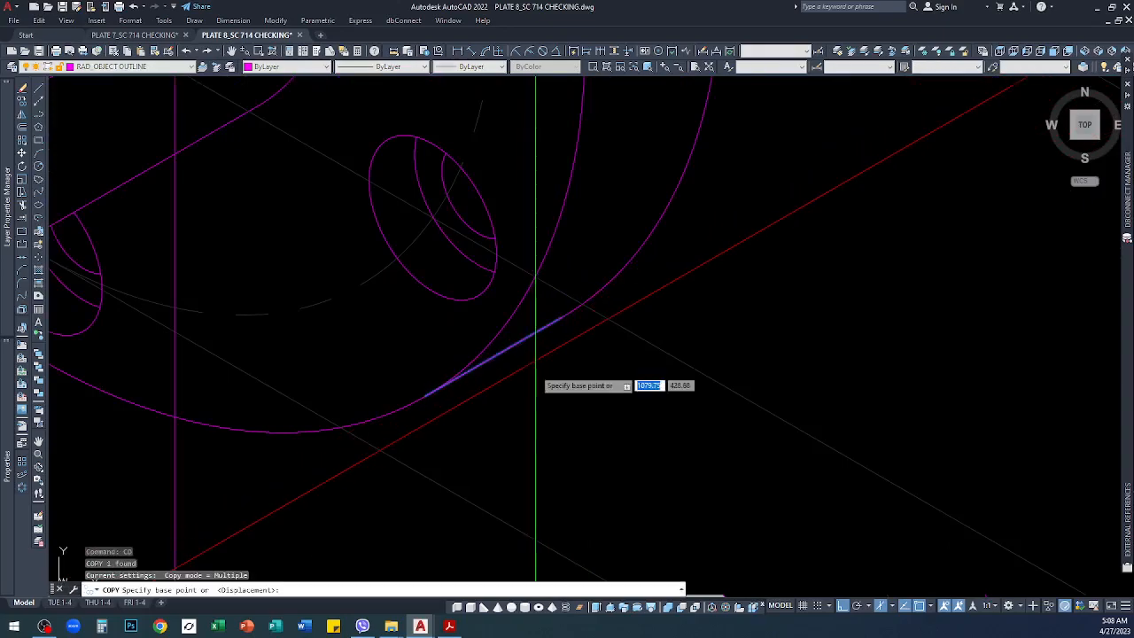
pyautogui.click(425, 395)
pyautogui.scroll(-2, 381, 392)
pyautogui.scroll(2, 271, 375)
pyautogui.click(217, 348)
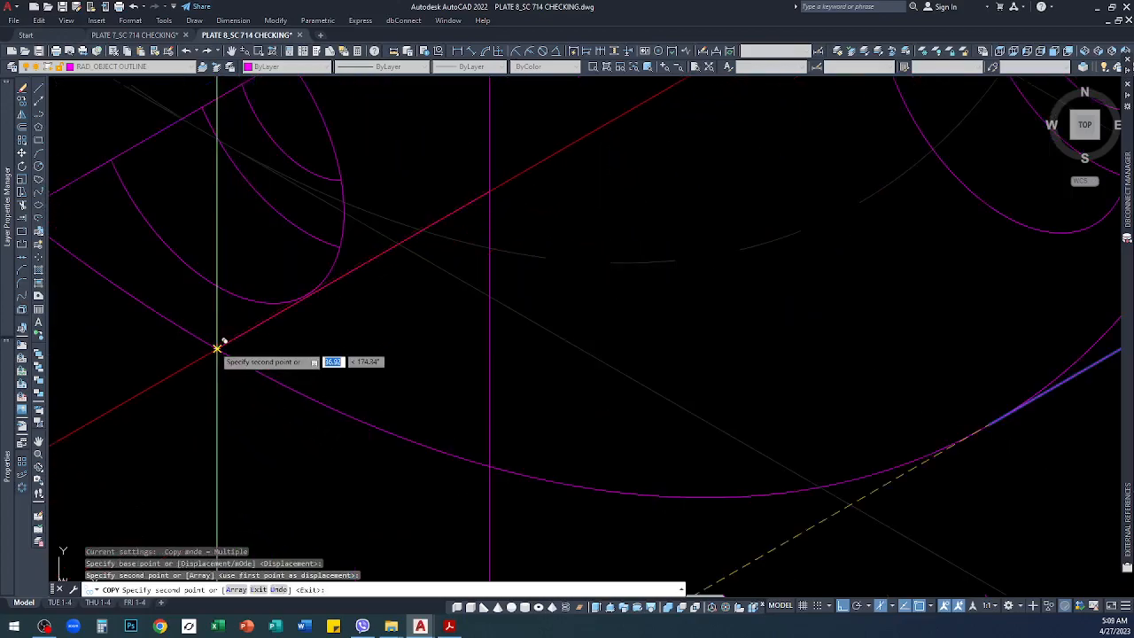
pyautogui.press('Return')
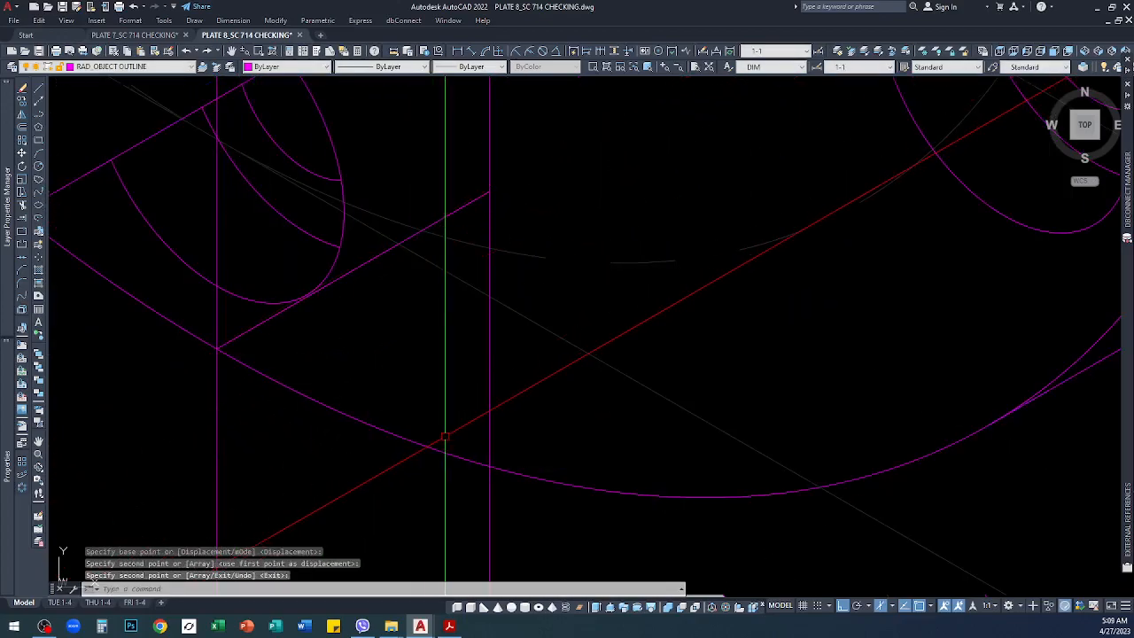
# Step: Trim the flange's front and rear vertical cutting lines below the copied 30° edge
pyautogui.scroll(-3, 444, 435)
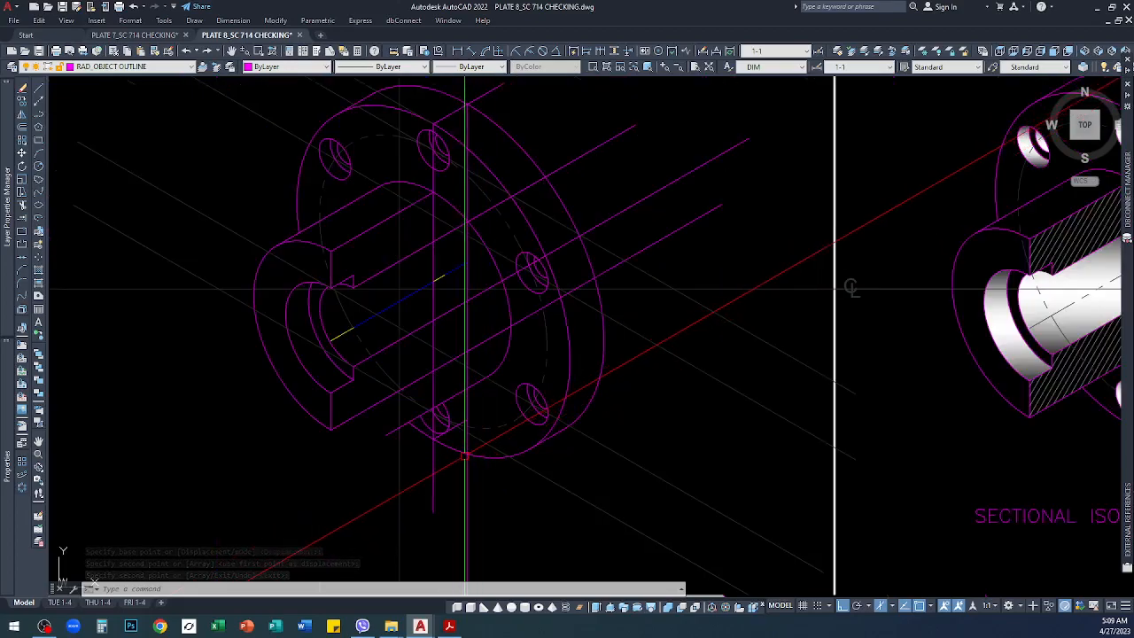
pyautogui.write('tr')
pyautogui.press('Return')
pyautogui.scroll(3, 472, 439)
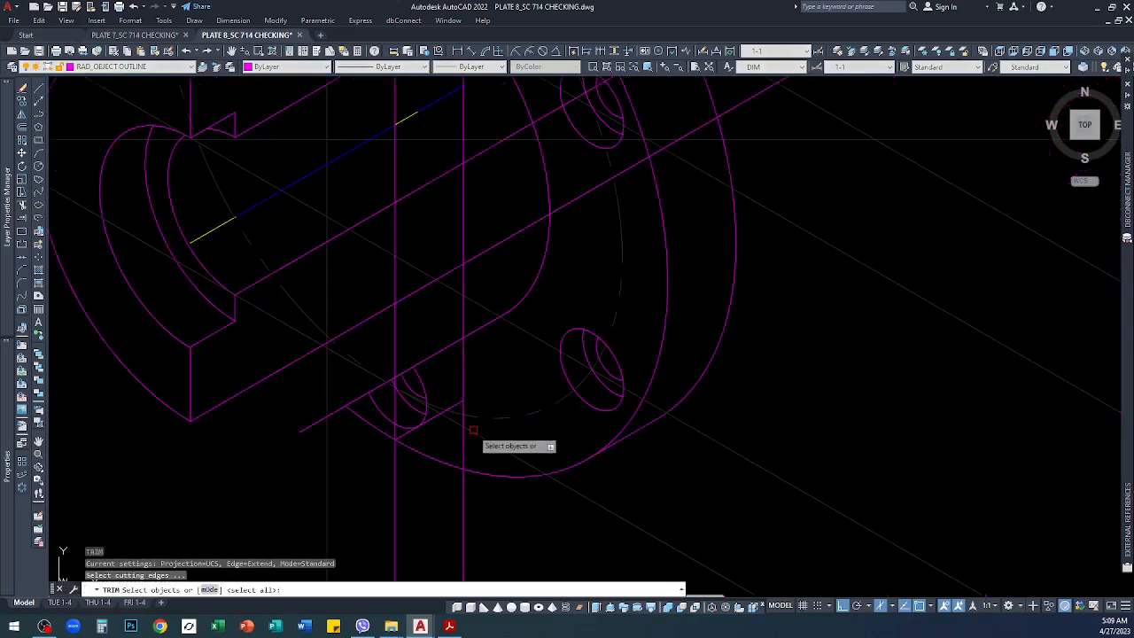
pyautogui.click(440, 414)
pyautogui.press('Return')
pyautogui.click(462, 459)
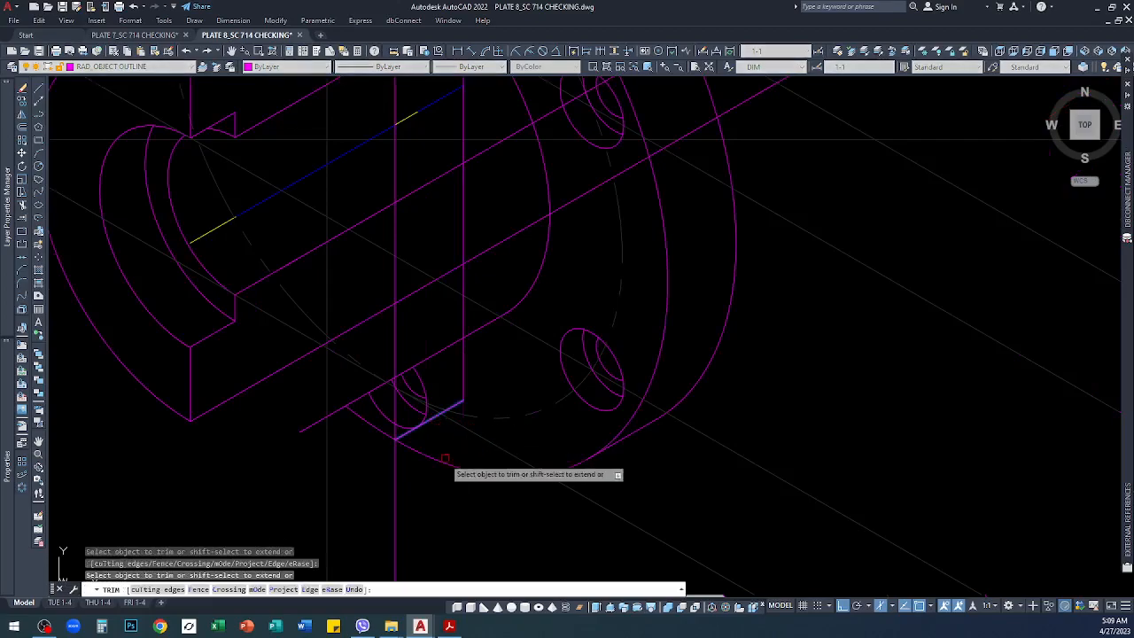
pyautogui.click(393, 474)
pyautogui.press('Return')
pyautogui.scroll(-4, 393, 474)
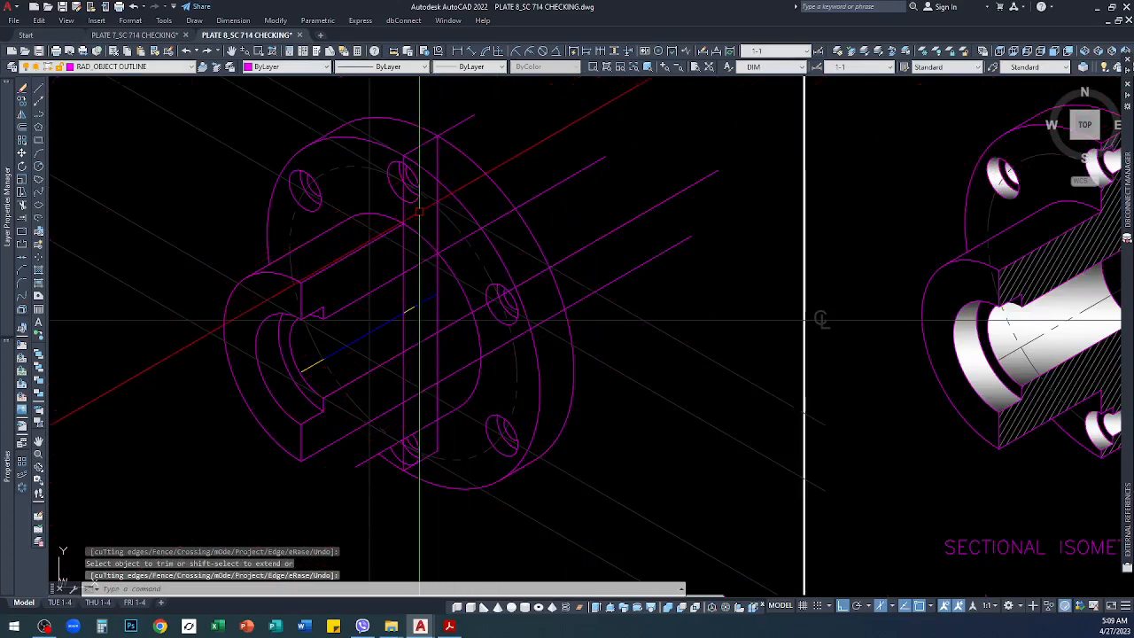
# Step: Trim the flange's front outline and the hub's base arc beyond the front-face vertical cutting line
pyautogui.press('space')
pyautogui.click(407, 259)
pyautogui.press('Return')
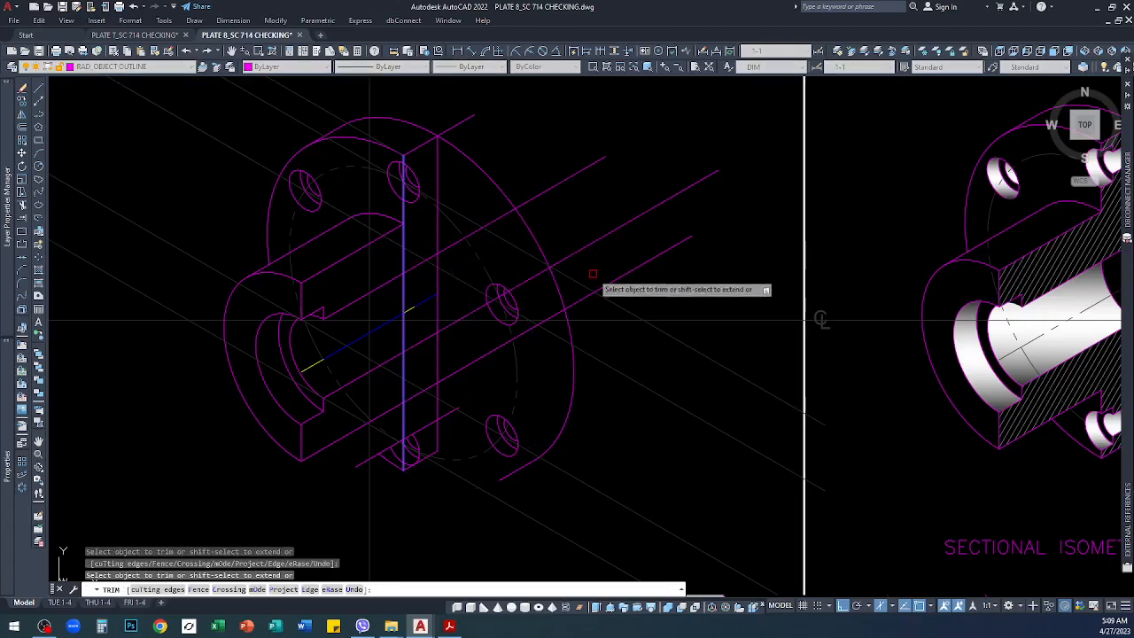
pyautogui.press('space')
# Step: Trim the flange's rear outline beyond the rear vertical cutting line
pyautogui.press('space')
pyautogui.click(437, 156)
pyautogui.press('Return')
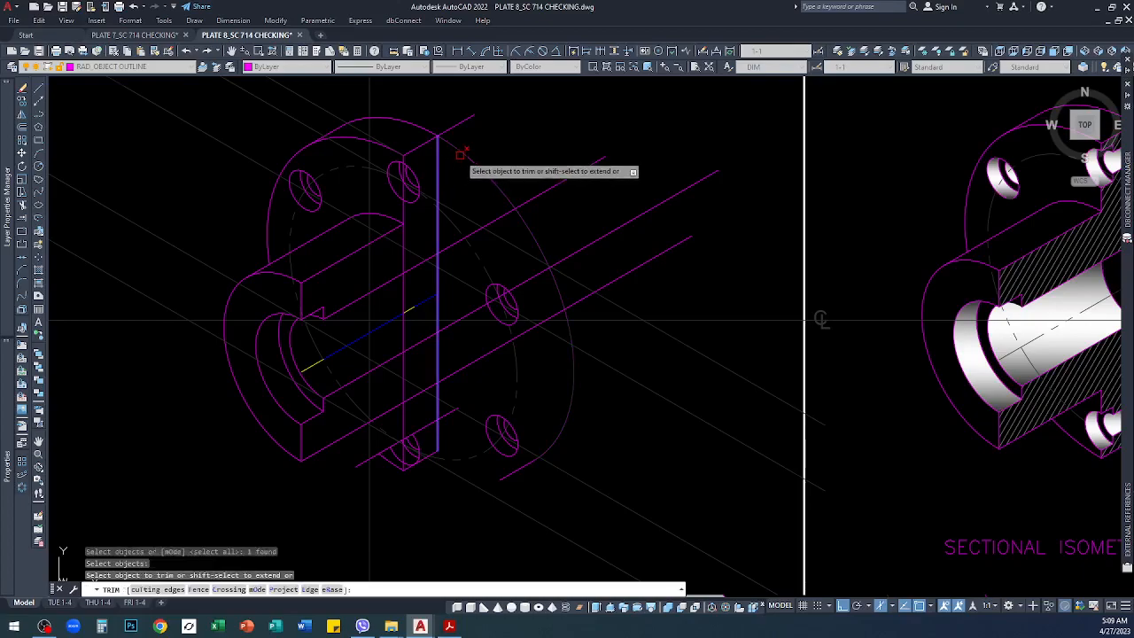
pyautogui.press('Return')
# Step: Erase the two bolt holes and the leftover tangent edge on the cut-away side of the flange
pyautogui.click(469, 177)
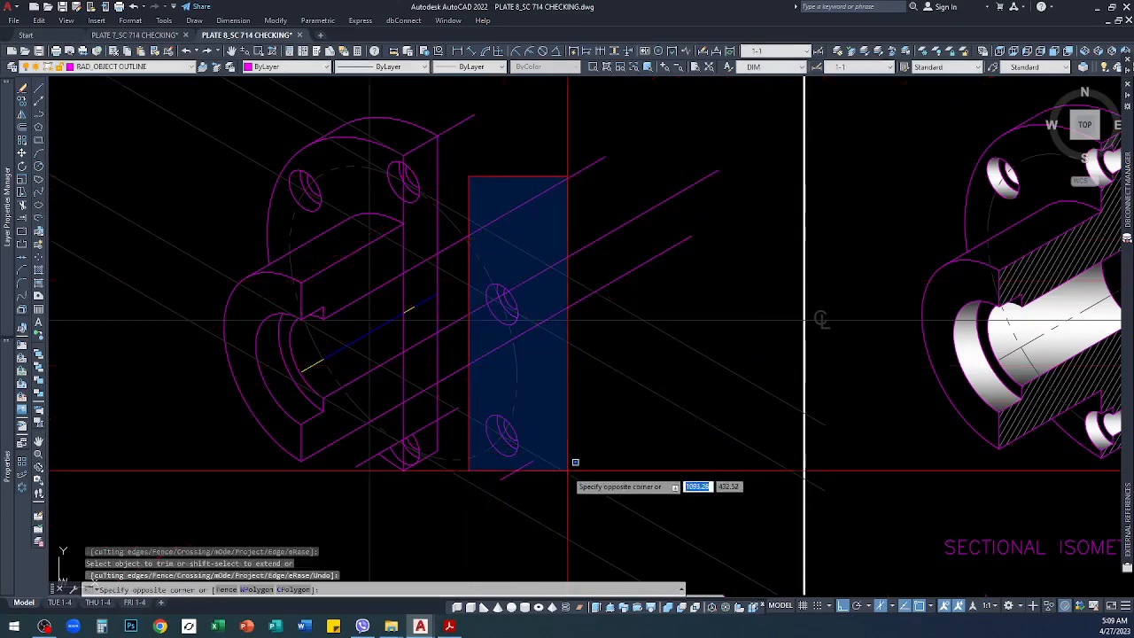
pyautogui.click(573, 506)
pyautogui.press('Delete')
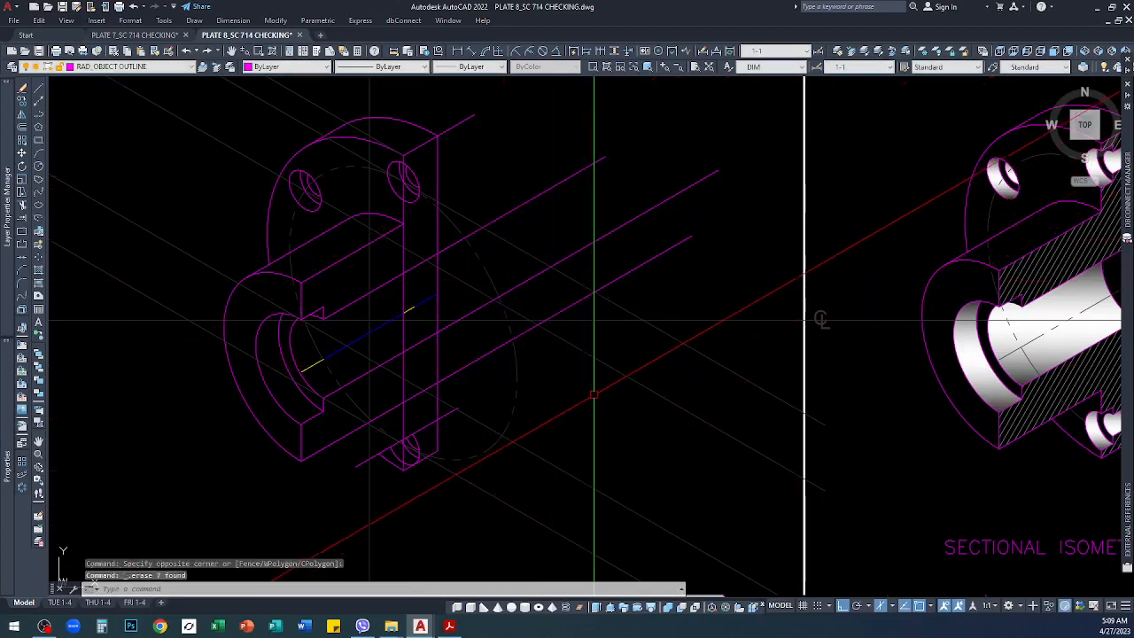
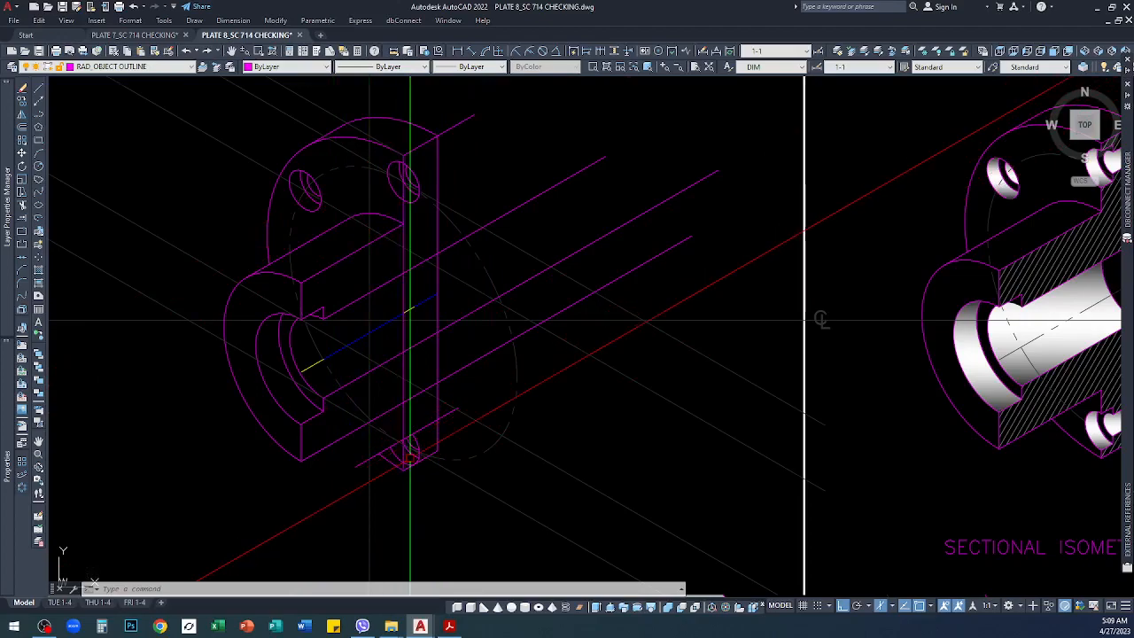
# Step: Compare the lower bolt hole at the cutting plane with the same hole in the finished sectional isometric
pyautogui.scroll(5, 403, 457)
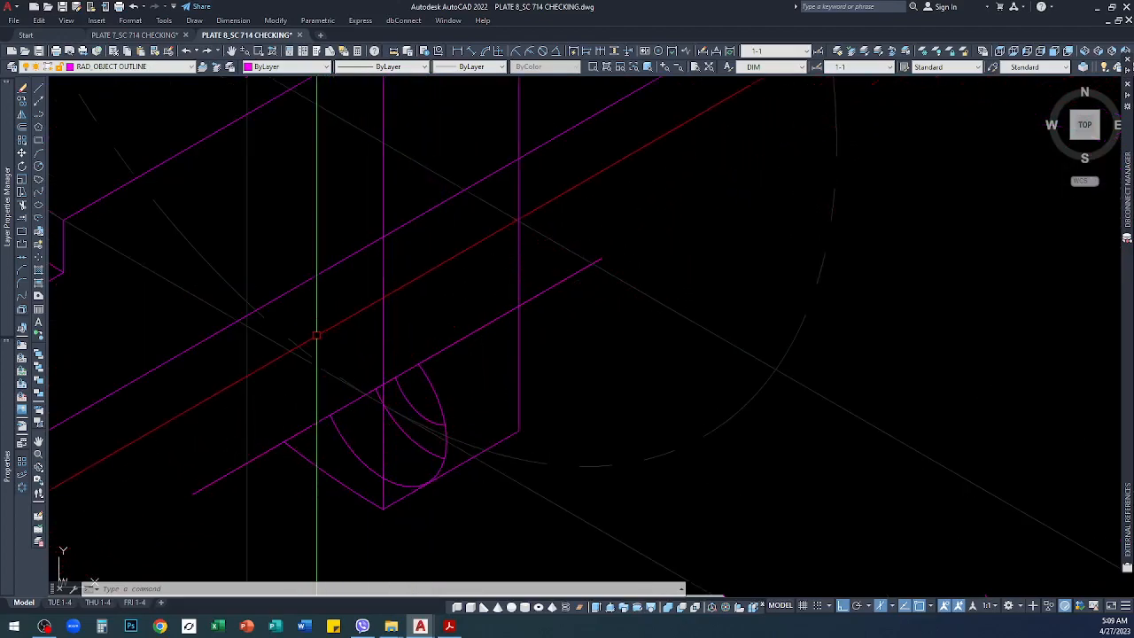
pyautogui.scroll(-4, 229, 335)
pyautogui.scroll(3, 1000, 354)
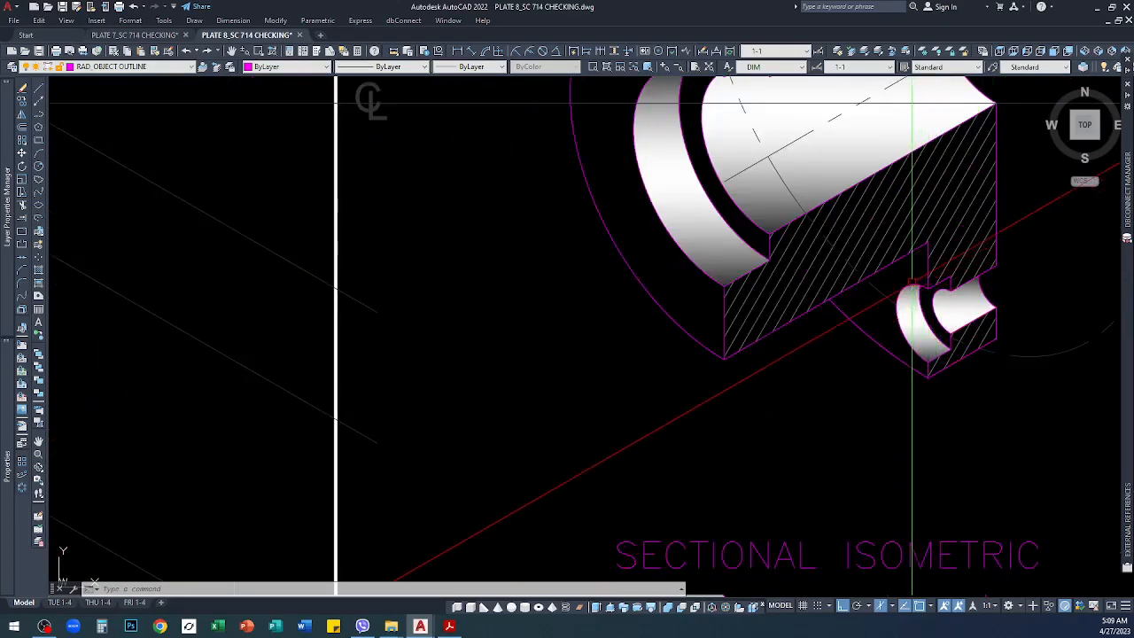
pyautogui.scroll(-3, 894, 345)
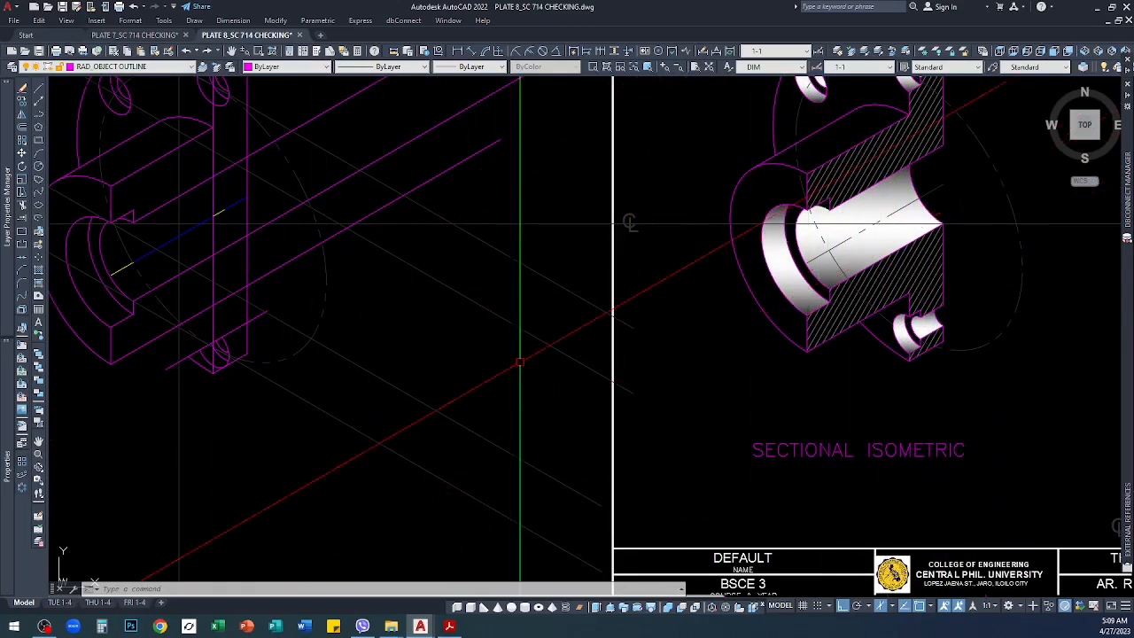
pyautogui.scroll(-3, 202, 350)
pyautogui.scroll(3, 202, 350)
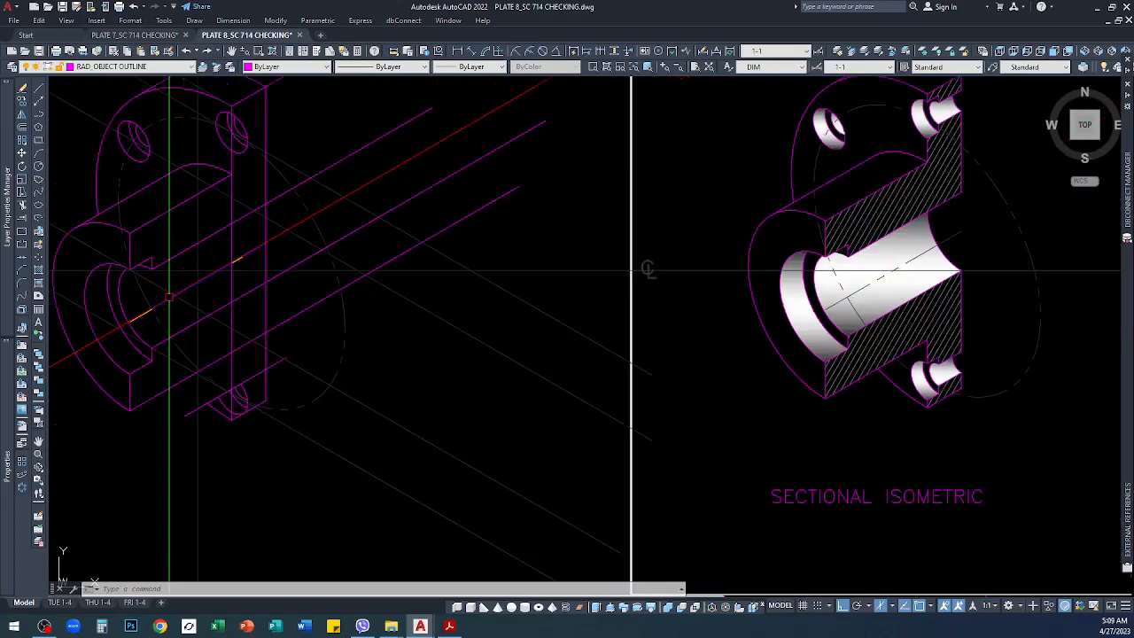
pyautogui.scroll(3, 196, 354)
pyautogui.scroll(-5, 201, 163)
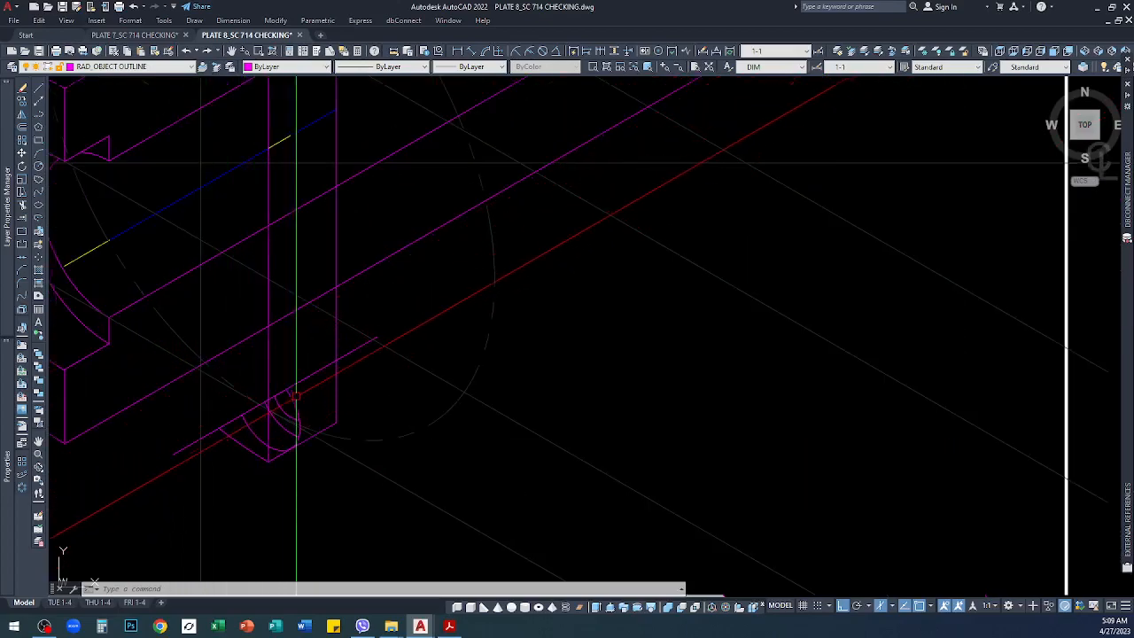
pyautogui.scroll(3, 288, 382)
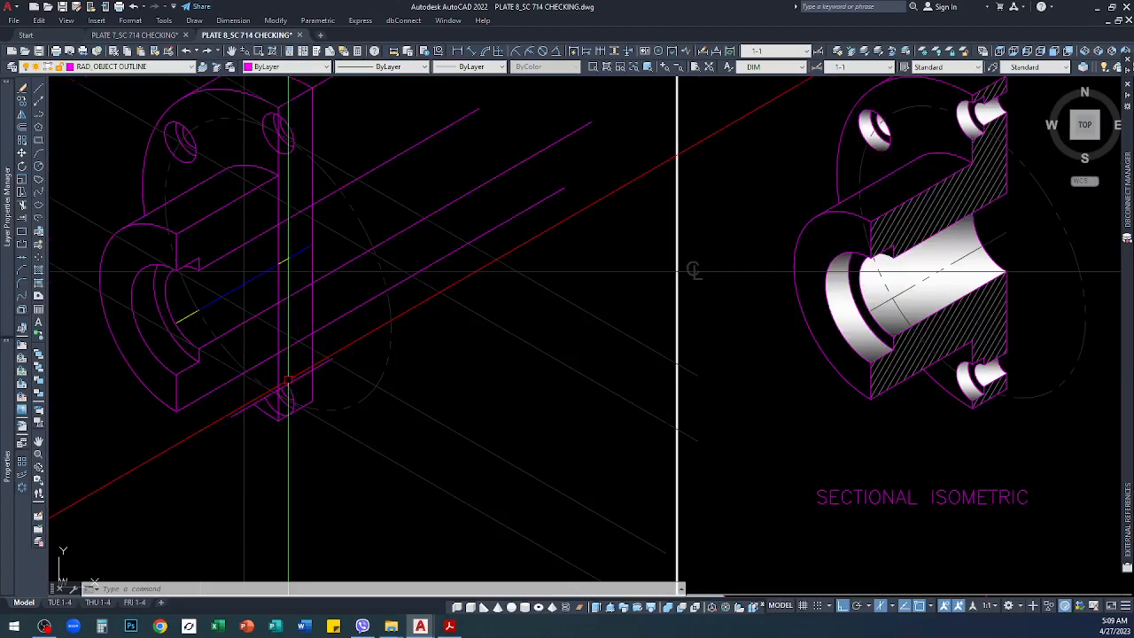
# Step: Extend the outer arc of the lower counterbored bolt hole up to the flange's front vertical cutting line
pyautogui.scroll(4, 293, 389)
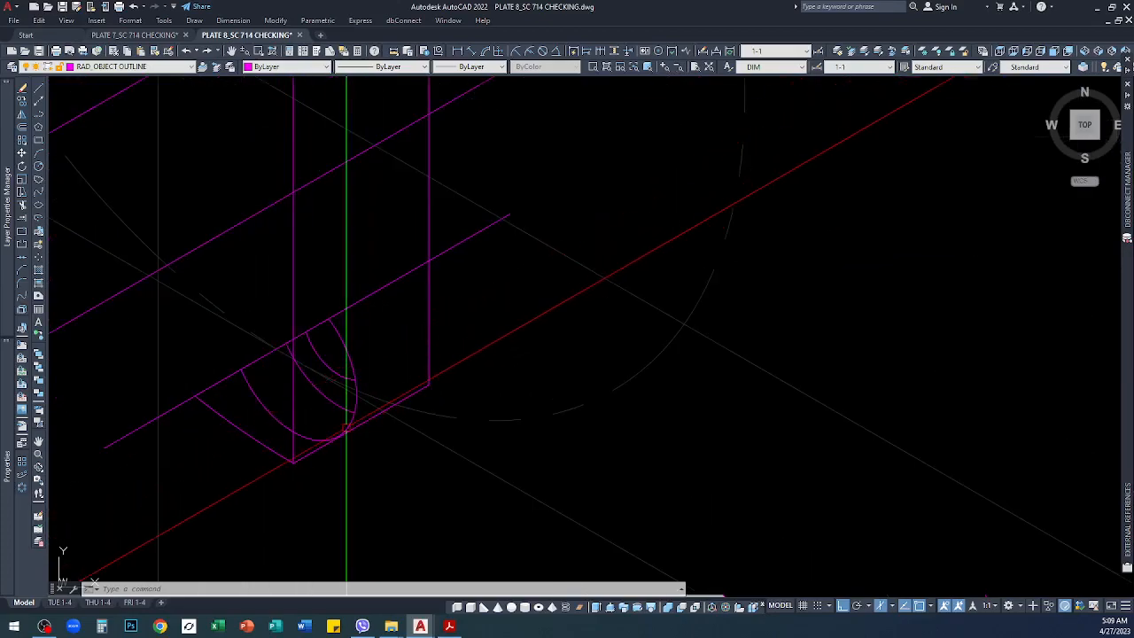
pyautogui.press('Return')
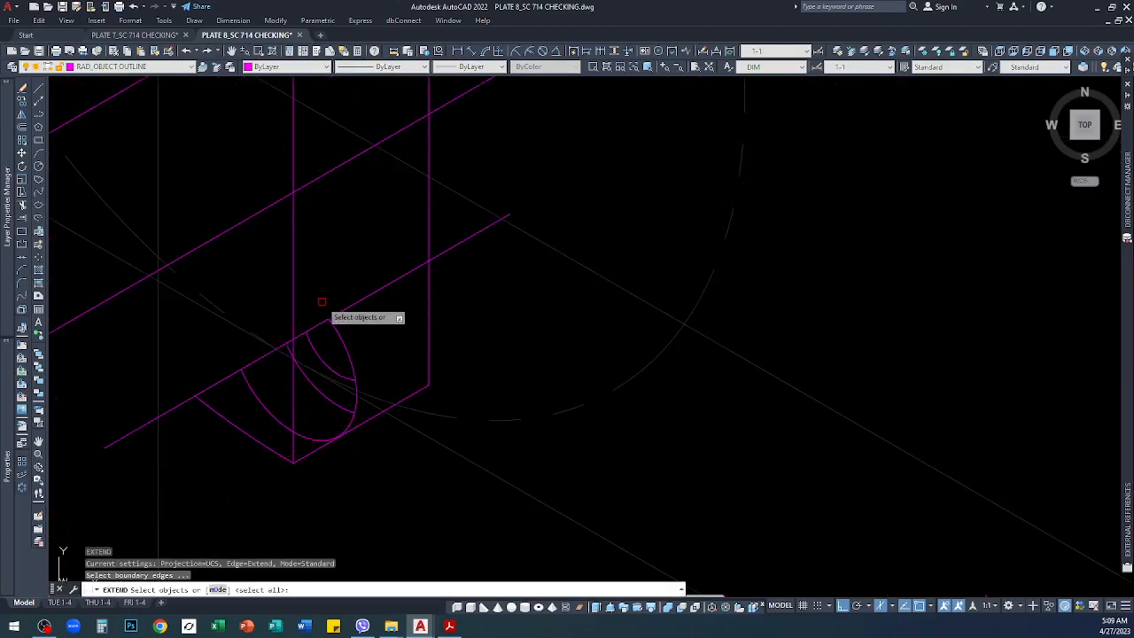
pyautogui.click(293, 275)
pyautogui.press('Return')
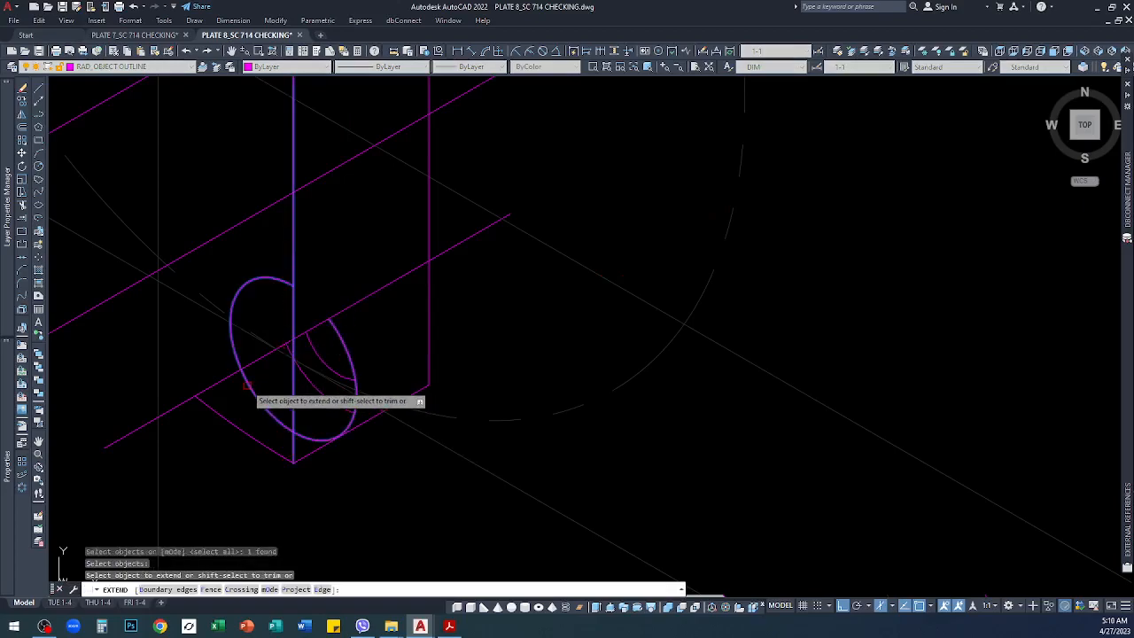
pyautogui.click(355, 348)
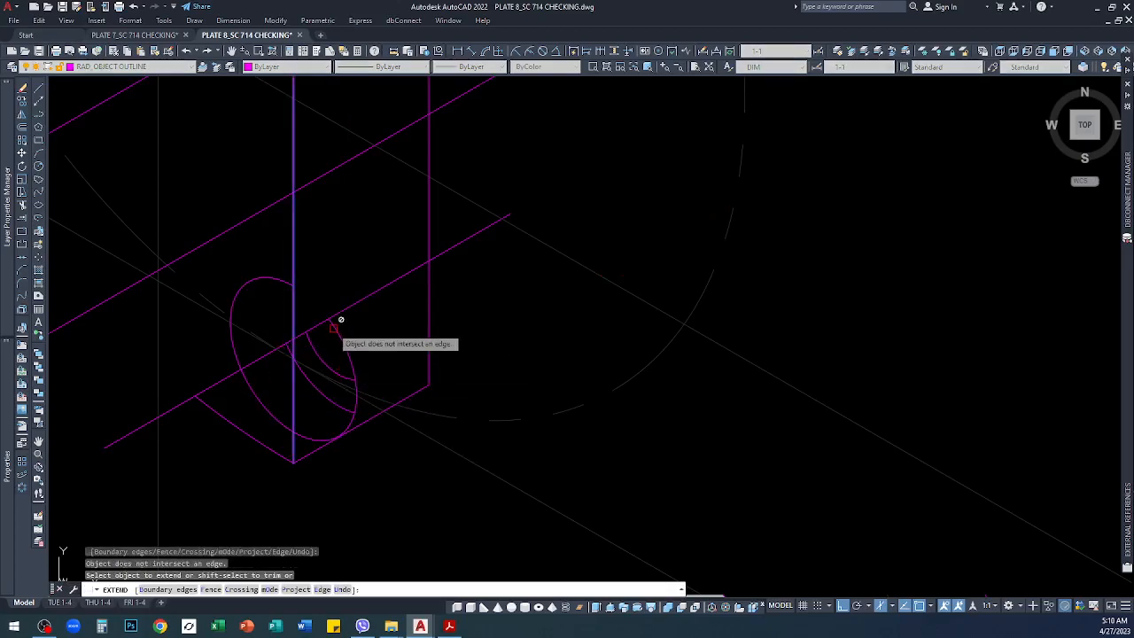
pyautogui.click(263, 277)
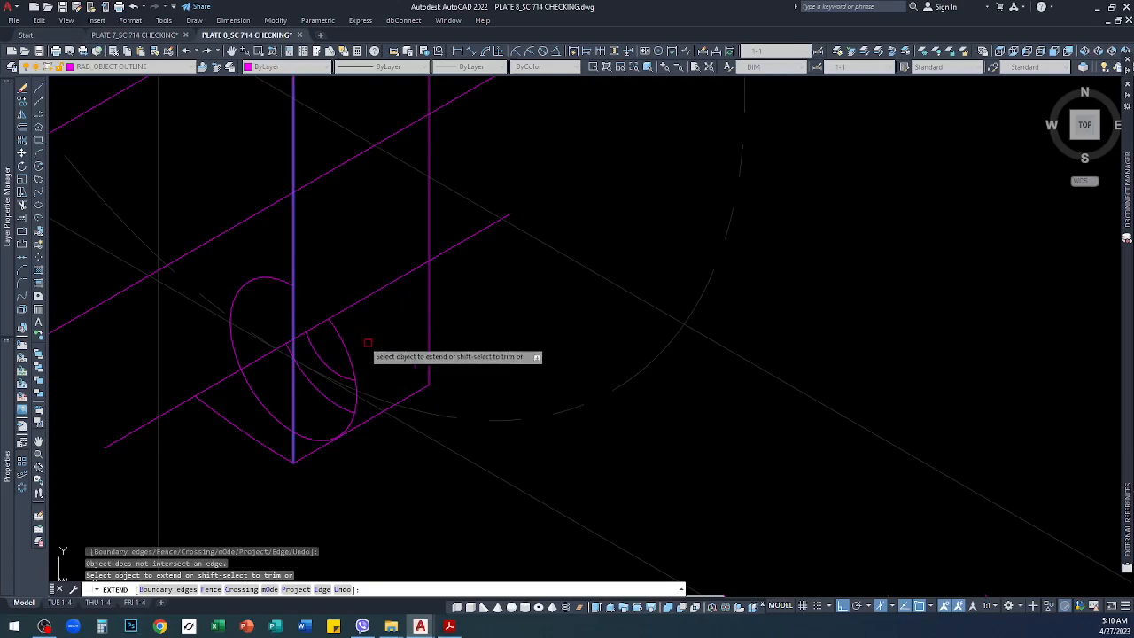
pyautogui.press('Escape')
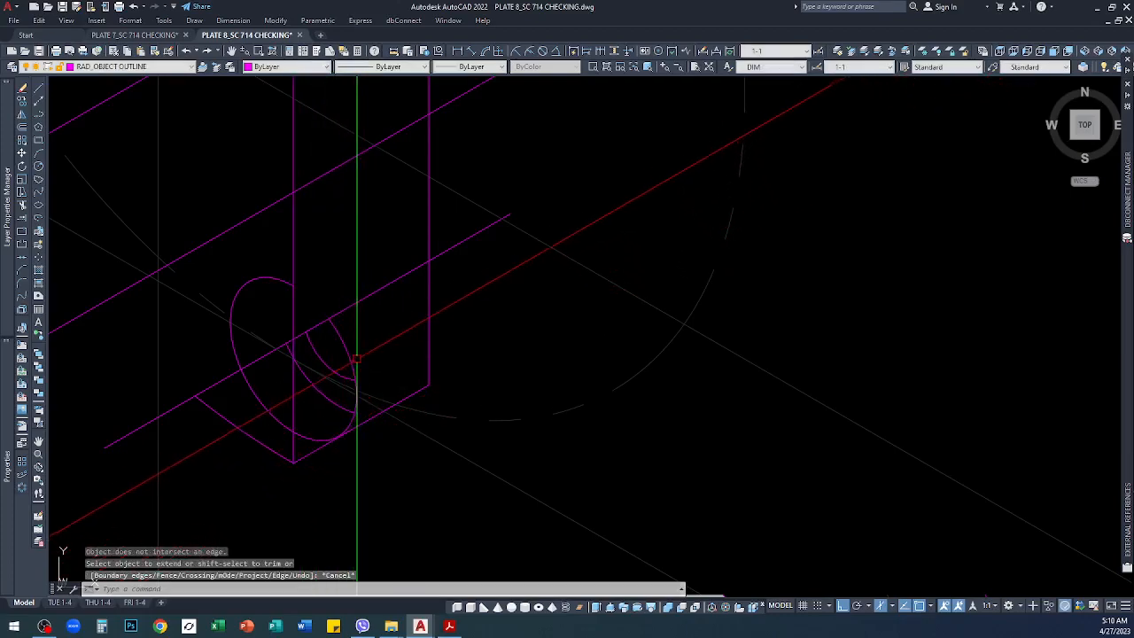
# Step: Draw a short marker line starting at the lower bolt hole's centre on the flange's front vertical cutting line
pyautogui.click(341, 342)
pyautogui.click(334, 346)
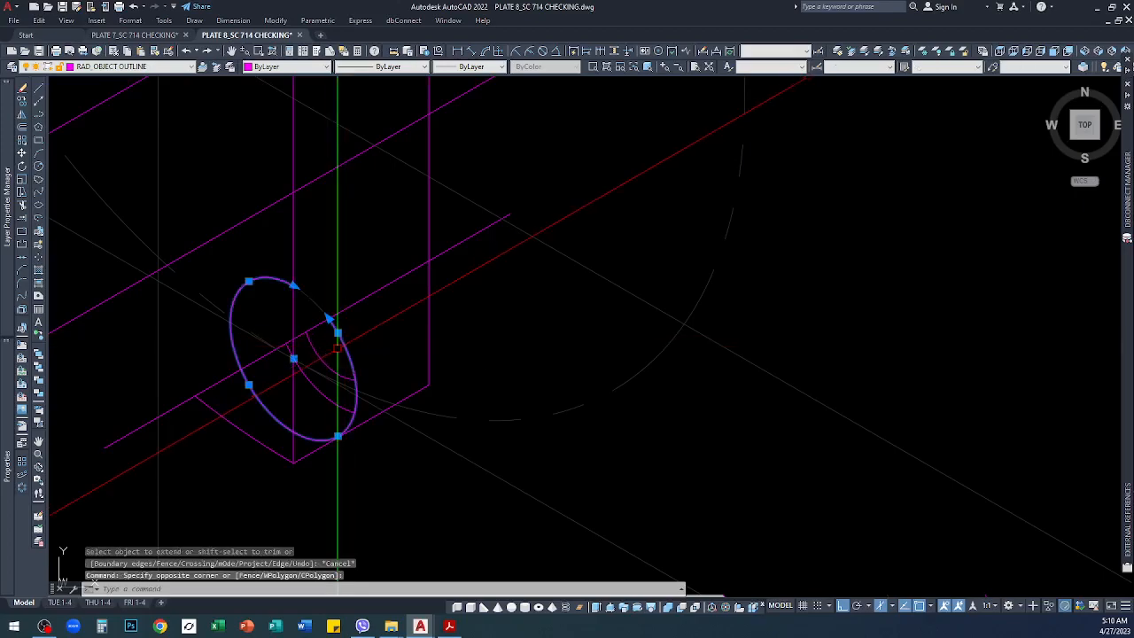
pyautogui.scroll(5, 297, 348)
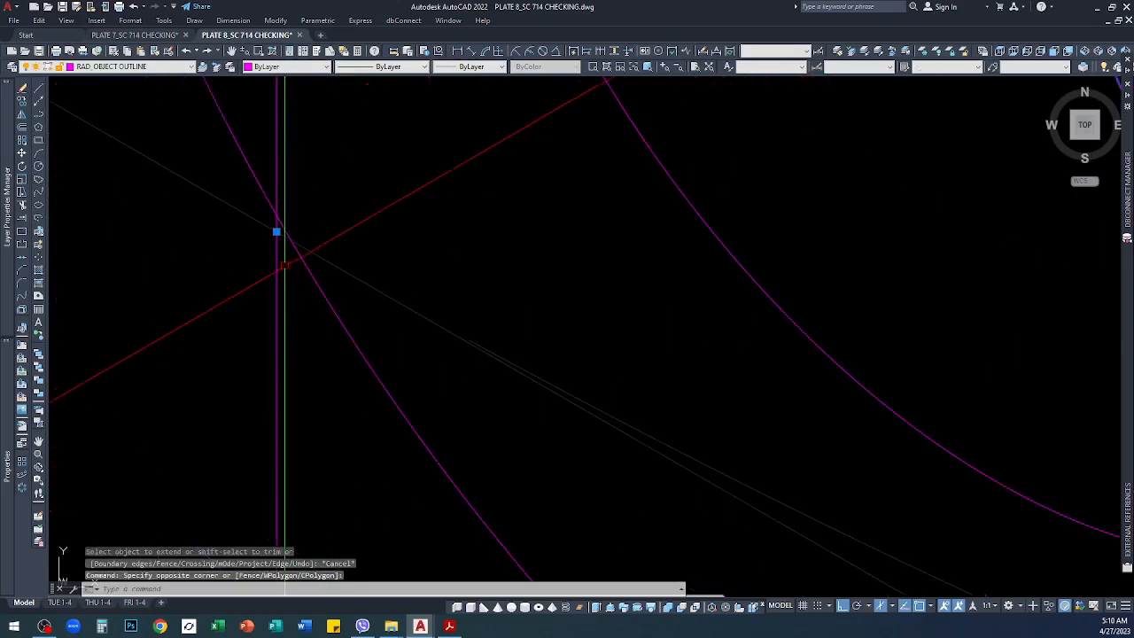
pyautogui.press('Escape')
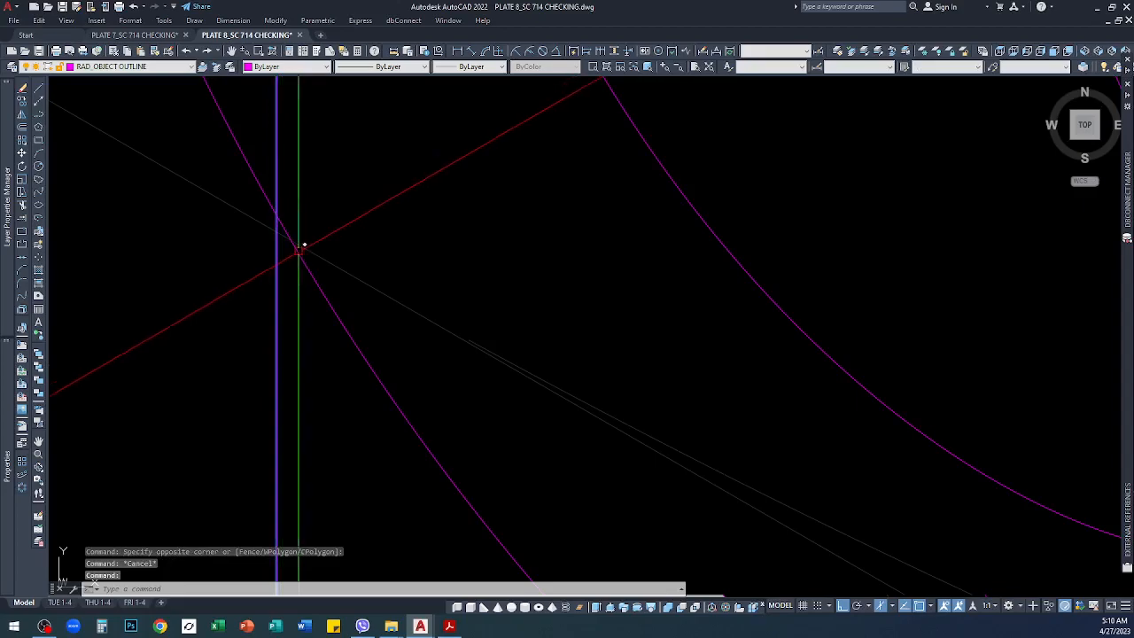
pyautogui.press('Escape')
pyautogui.write('l')
pyautogui.press('Return')
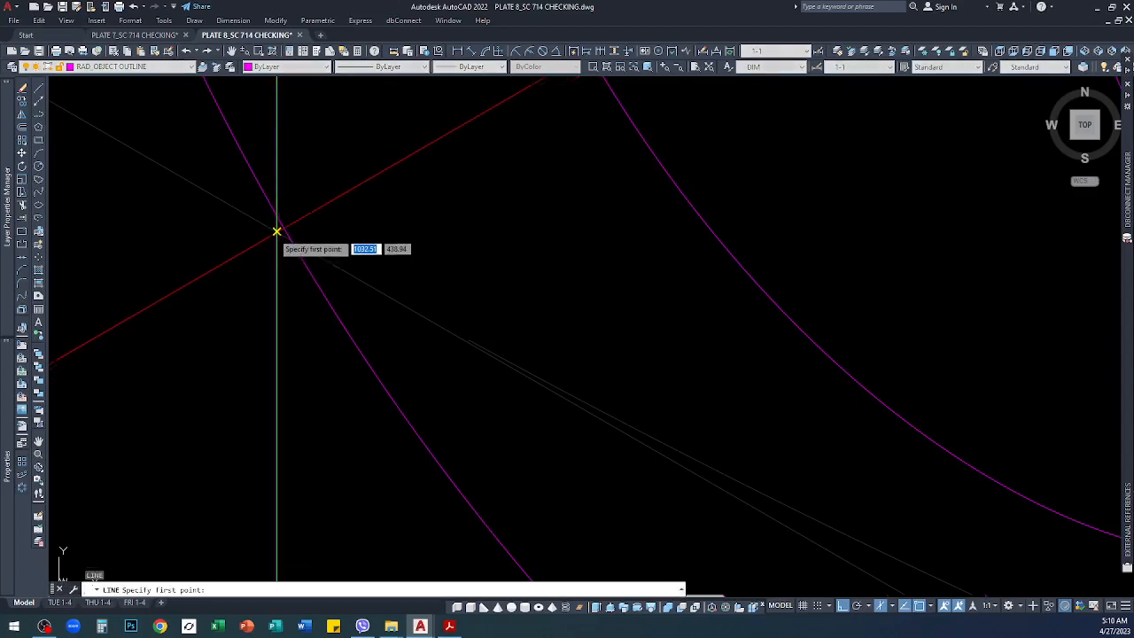
pyautogui.click(128, 317)
pyautogui.press('Return')
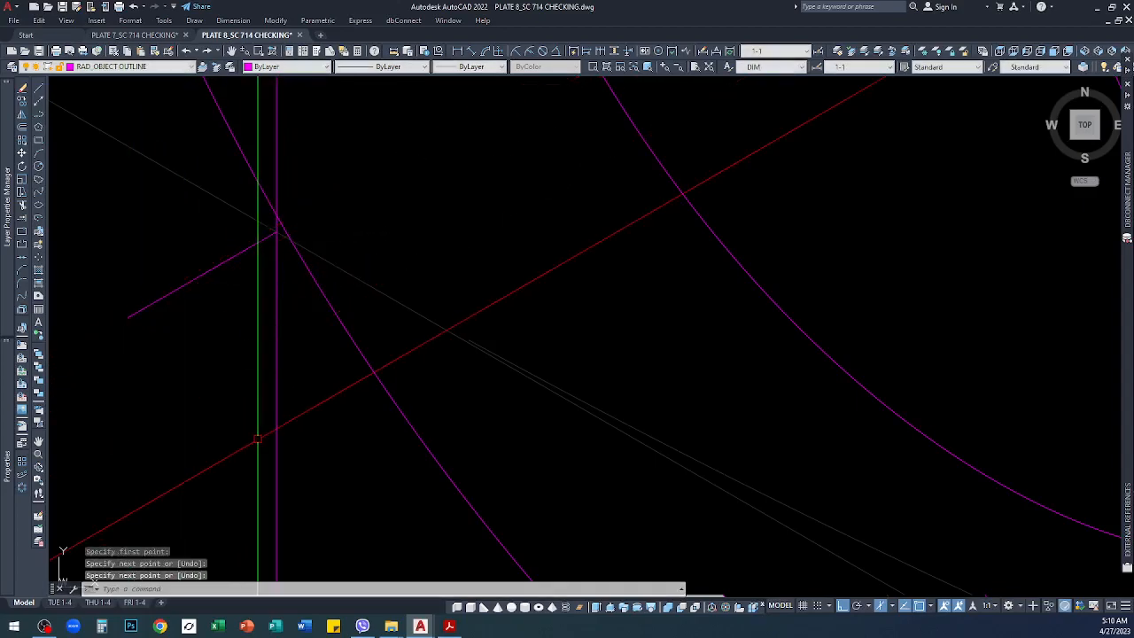
pyautogui.scroll(-6, 363, 394)
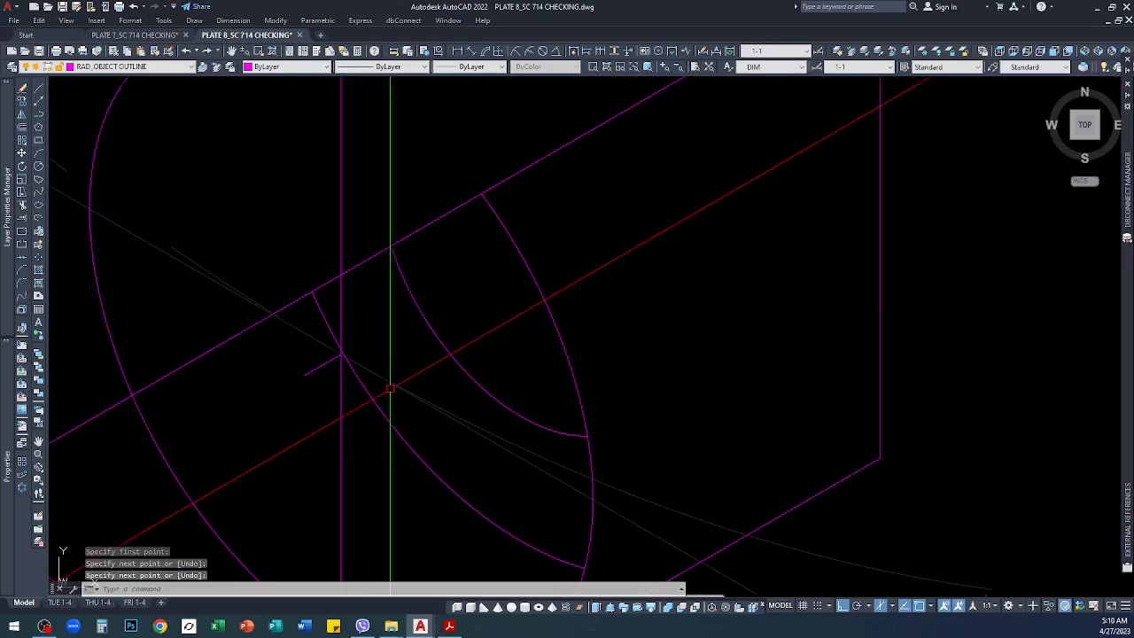
pyautogui.scroll(-3, 408, 428)
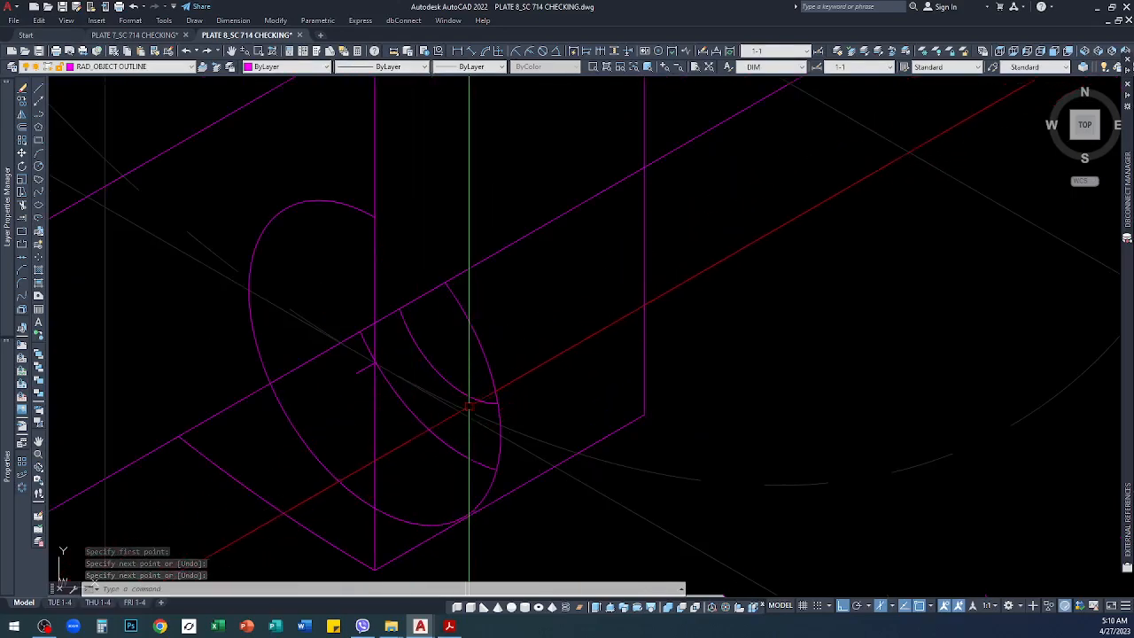
# Step: Erase the three partial arcs of the lower counterbored bolt hole
pyautogui.click(493, 340)
pyautogui.click(448, 396)
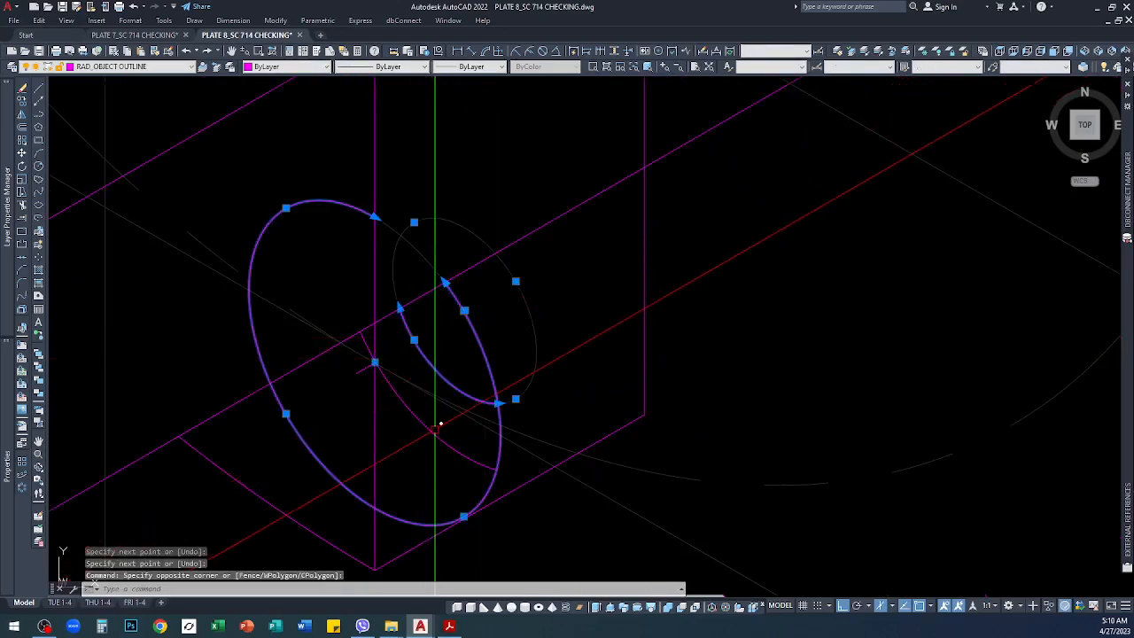
pyautogui.press('Delete')
# Step: Copy the intact upper-left counterbored bolt hole from its centre to the marker line's end on the front vertical cutting line
pyautogui.scroll(3, 365, 430)
pyautogui.scroll(-6, 389, 359)
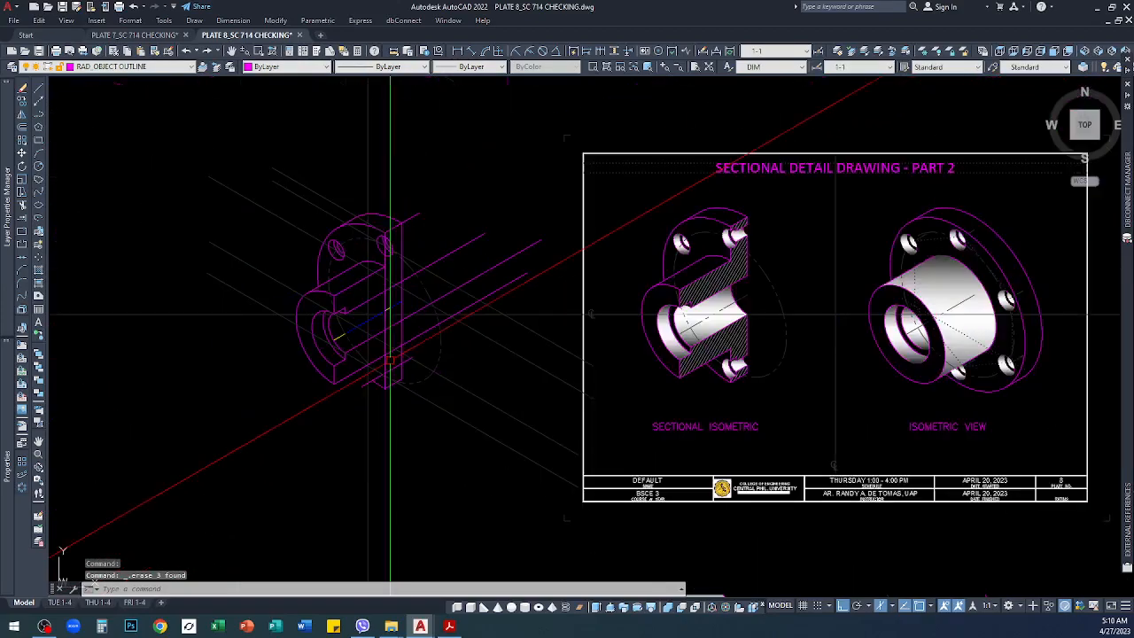
pyautogui.scroll(8, 358, 245)
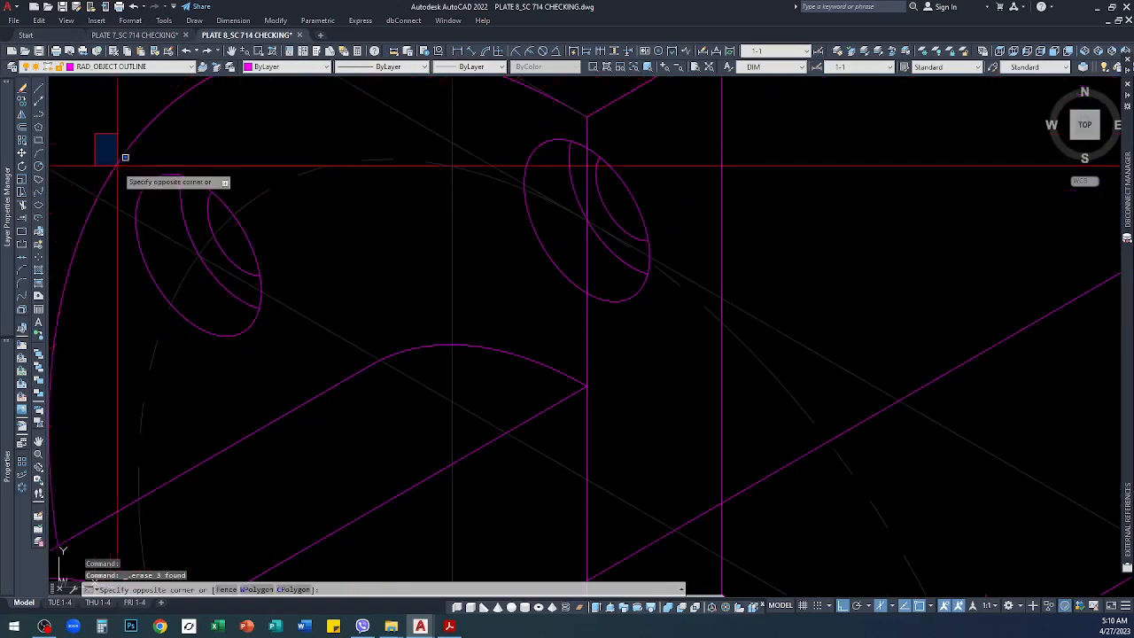
pyautogui.click(292, 384)
pyautogui.write('co')
pyautogui.press('Return')
pyautogui.scroll(6, 271, 372)
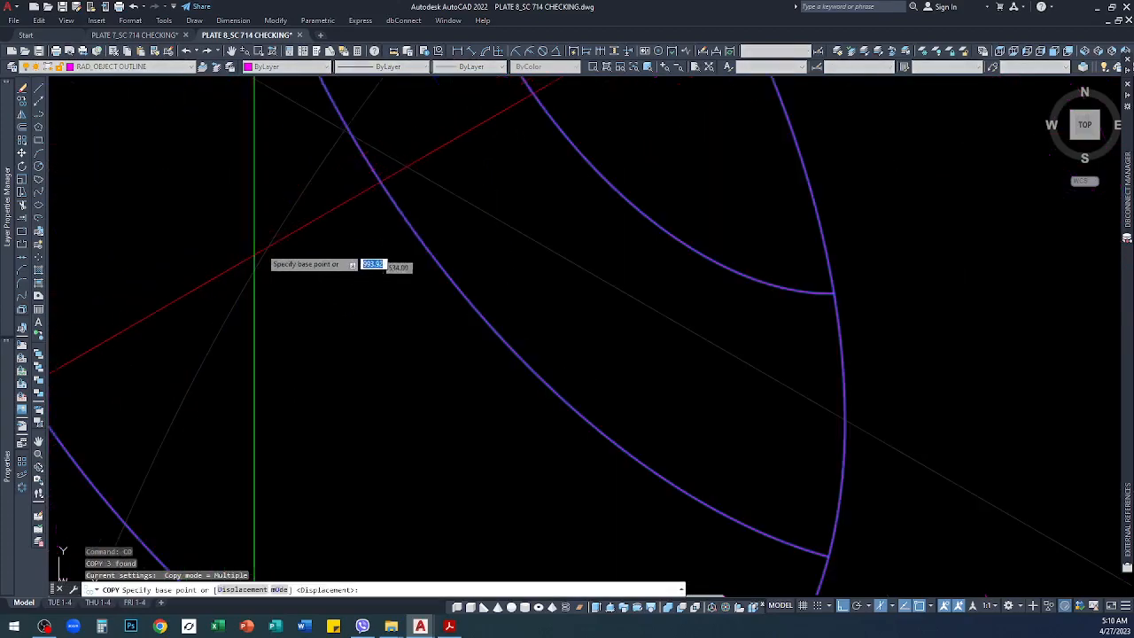
pyautogui.scroll(2, 329, 170)
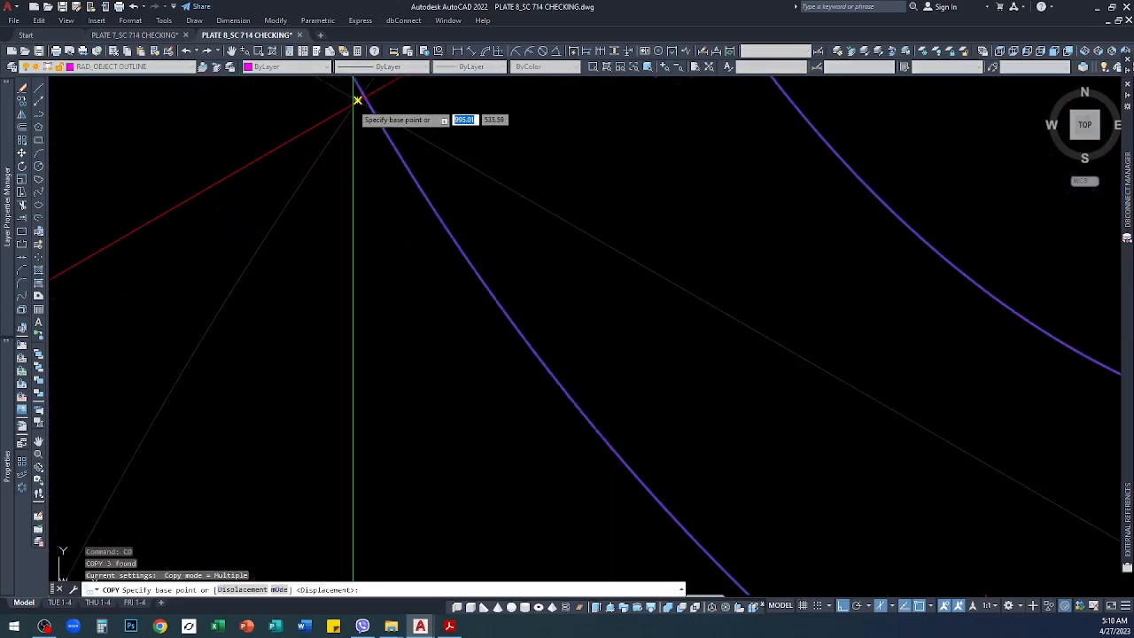
pyautogui.click(353, 100)
pyautogui.scroll(-4, 352, 103)
pyautogui.scroll(6, 448, 254)
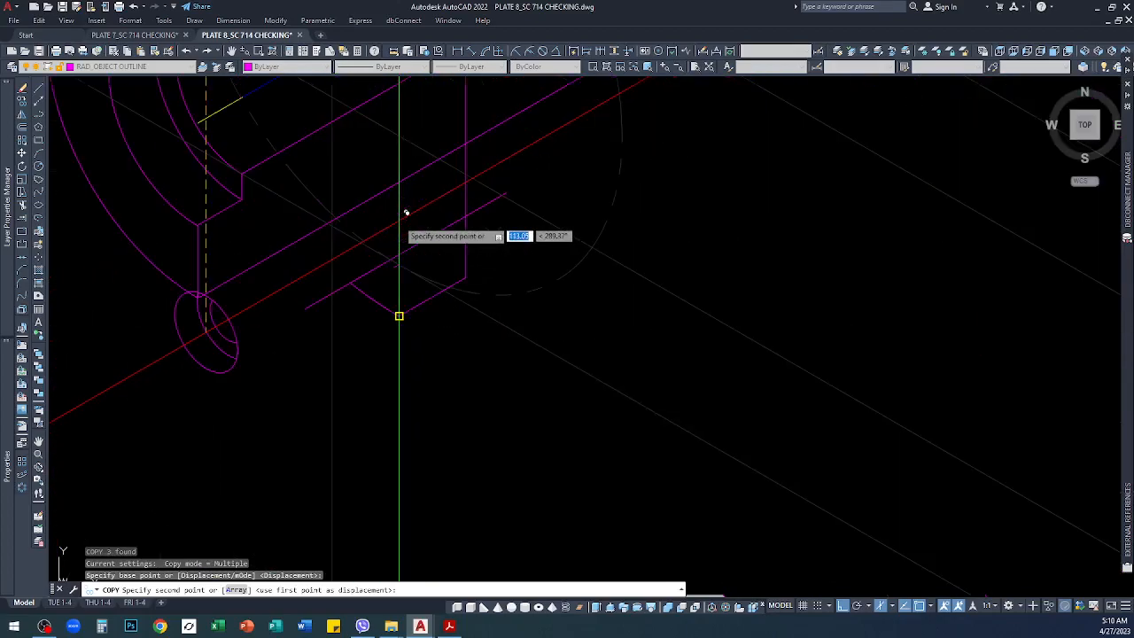
pyautogui.scroll(5, 396, 207)
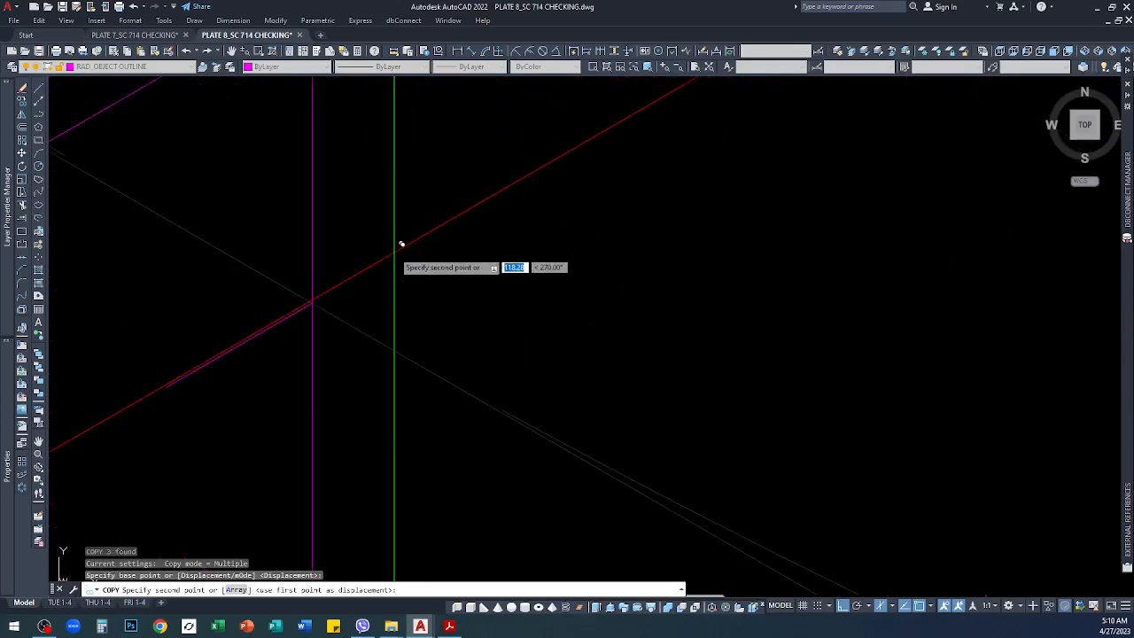
pyautogui.scroll(5, 302, 341)
pyautogui.scroll(-3, 385, 309)
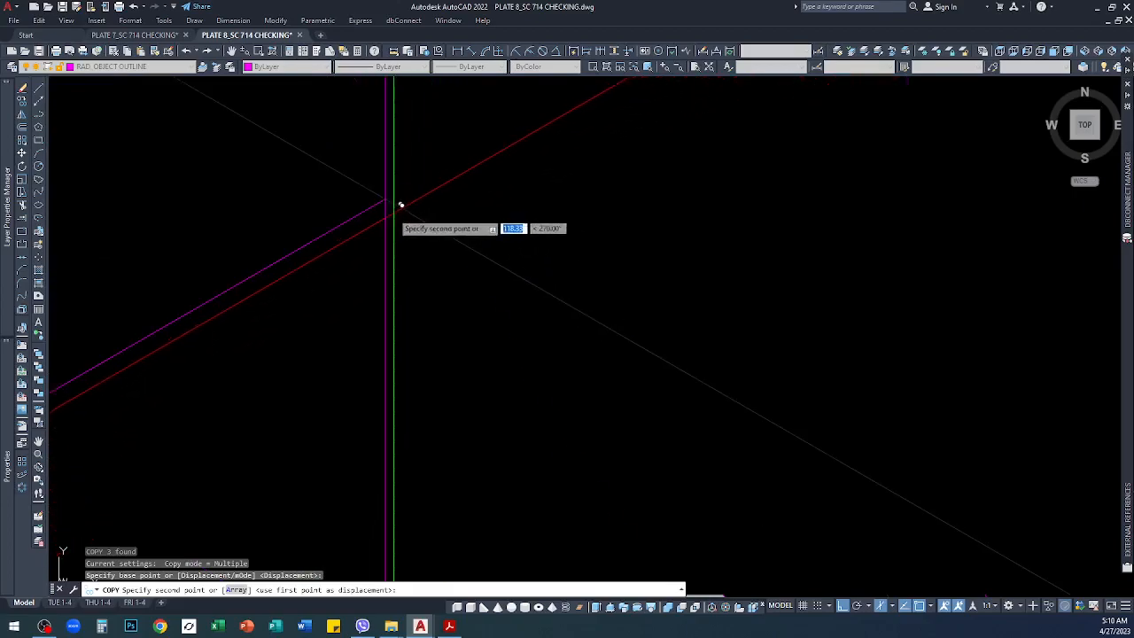
pyautogui.click(386, 197)
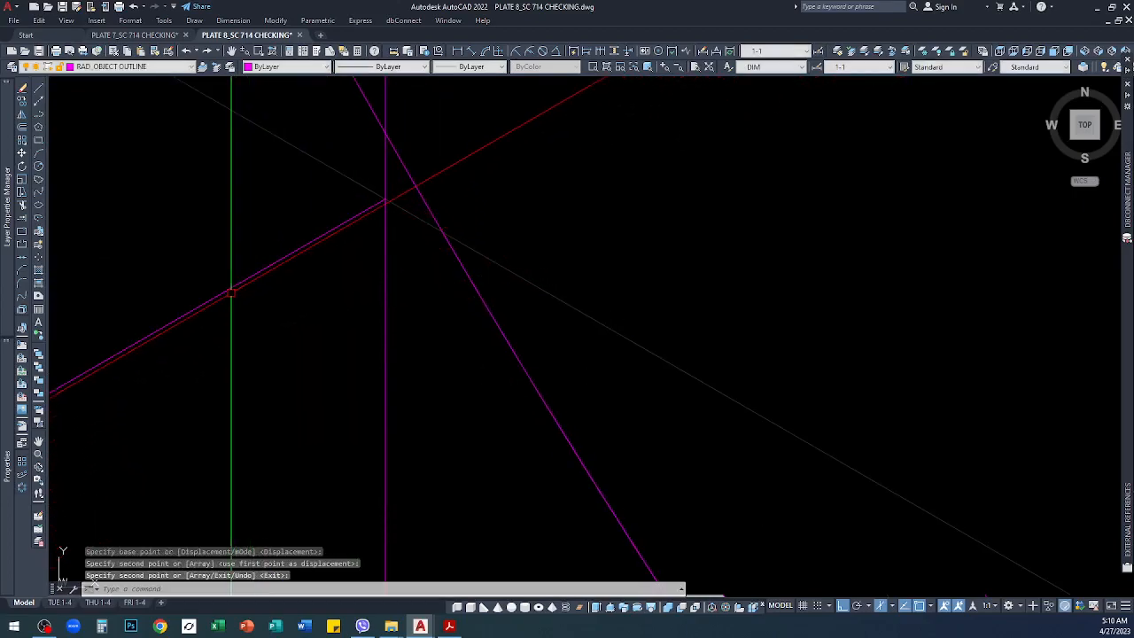
# Step: Erase the short marker line at the lower bolt hole's centre
pyautogui.click(233, 289)
pyautogui.press('Delete')
pyautogui.scroll(-8, 239, 319)
pyautogui.scroll(-5, 318, 413)
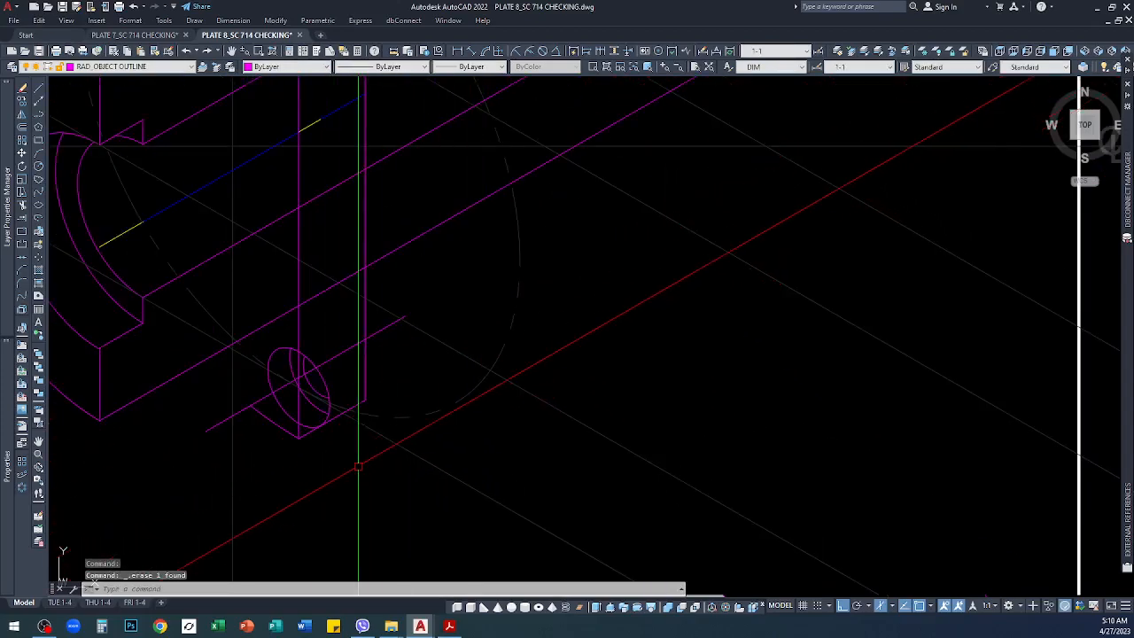
# Step: Trim the copied lower bolt hole's outer ellipse beyond the flange's front vertical cutting line, following the finished sectional isometric
pyautogui.scroll(-6, 359, 465)
pyautogui.scroll(4, 180, 379)
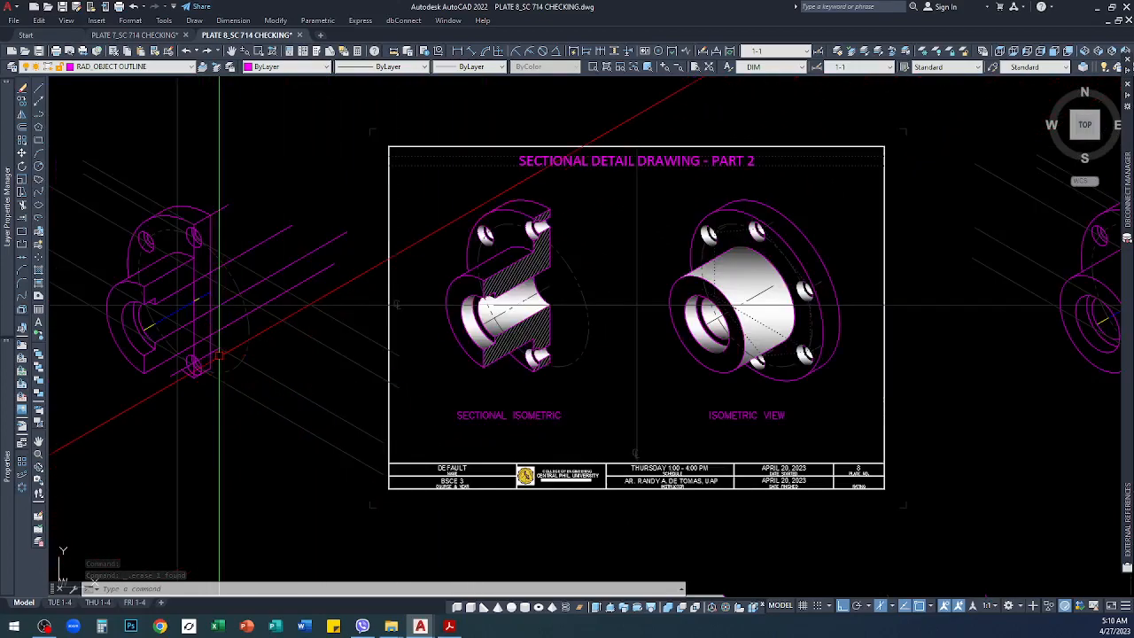
pyautogui.scroll(5, 850, 354)
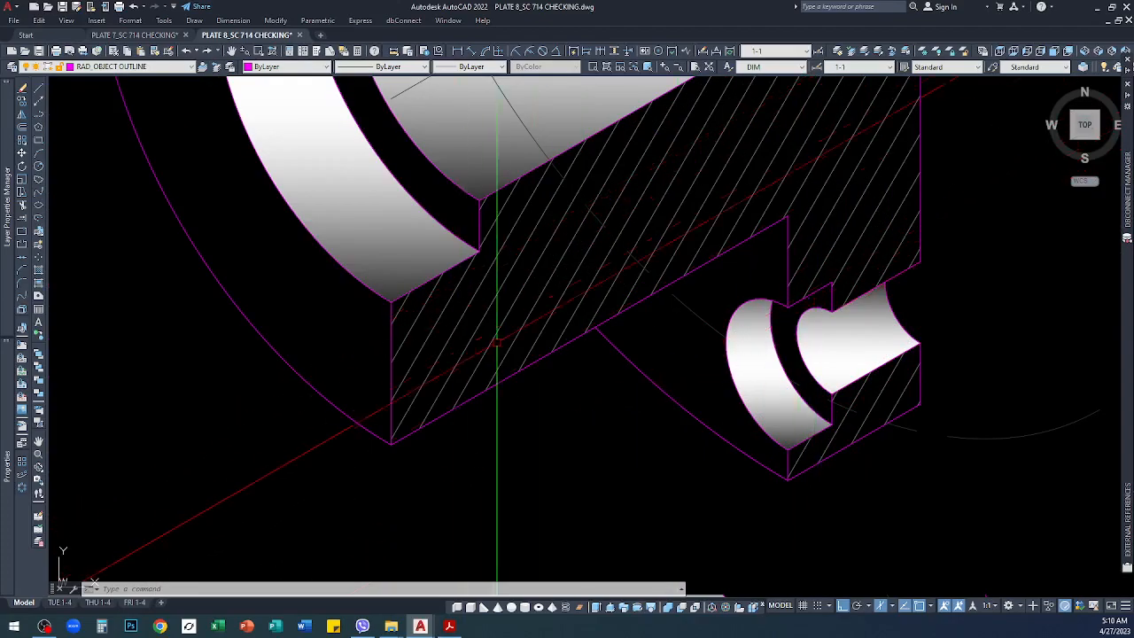
pyautogui.scroll(-5, 567, 305)
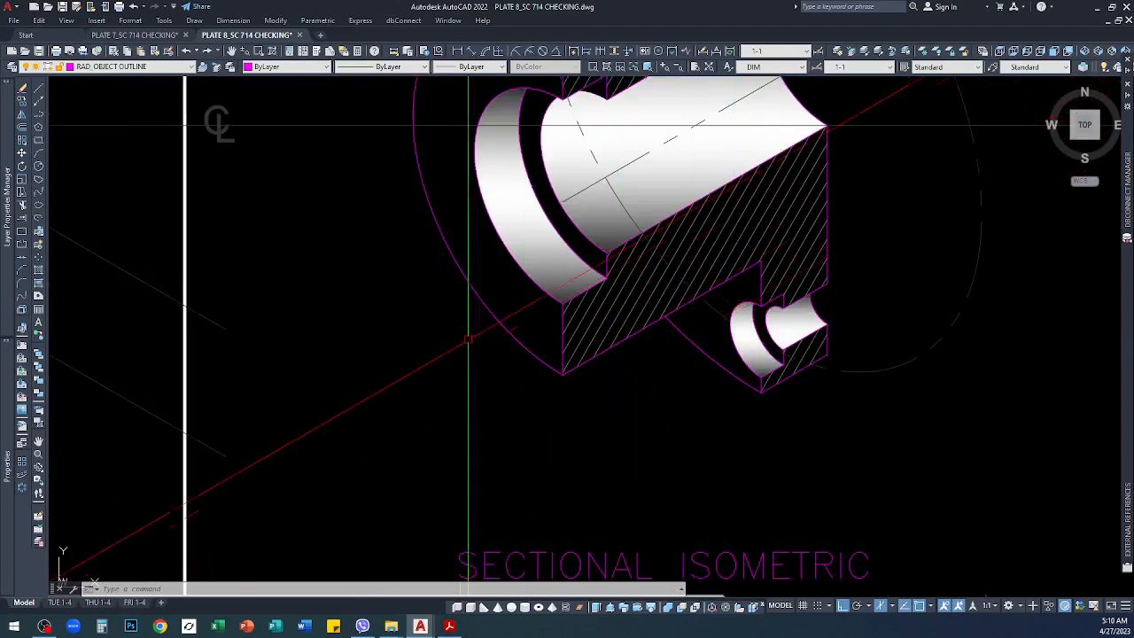
pyautogui.scroll(-2, 476, 385)
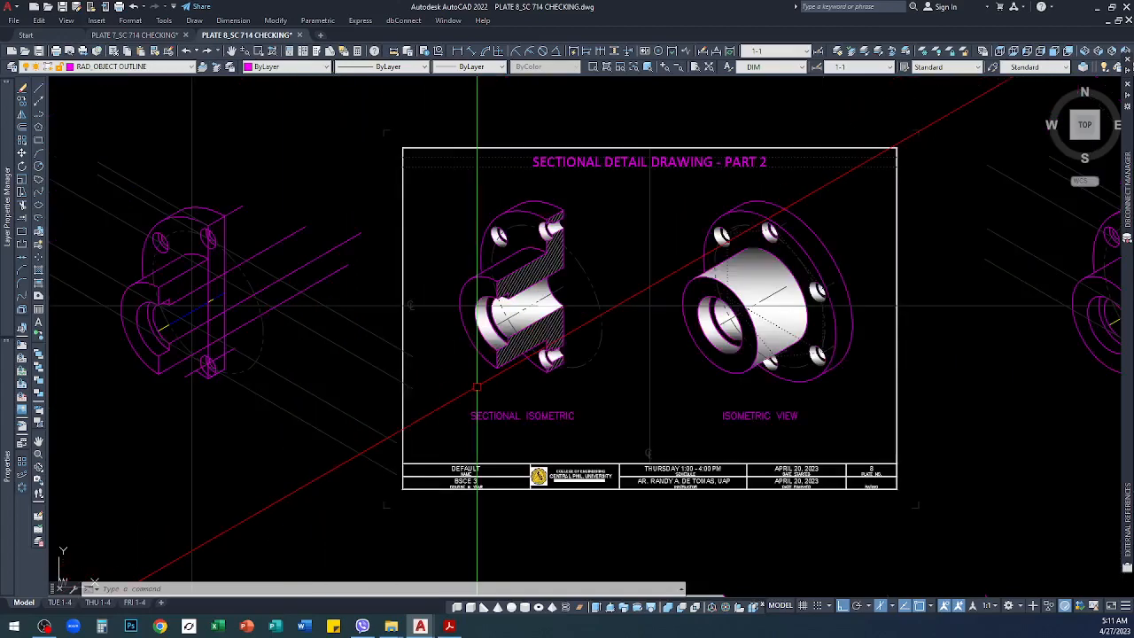
pyautogui.scroll(6, 212, 368)
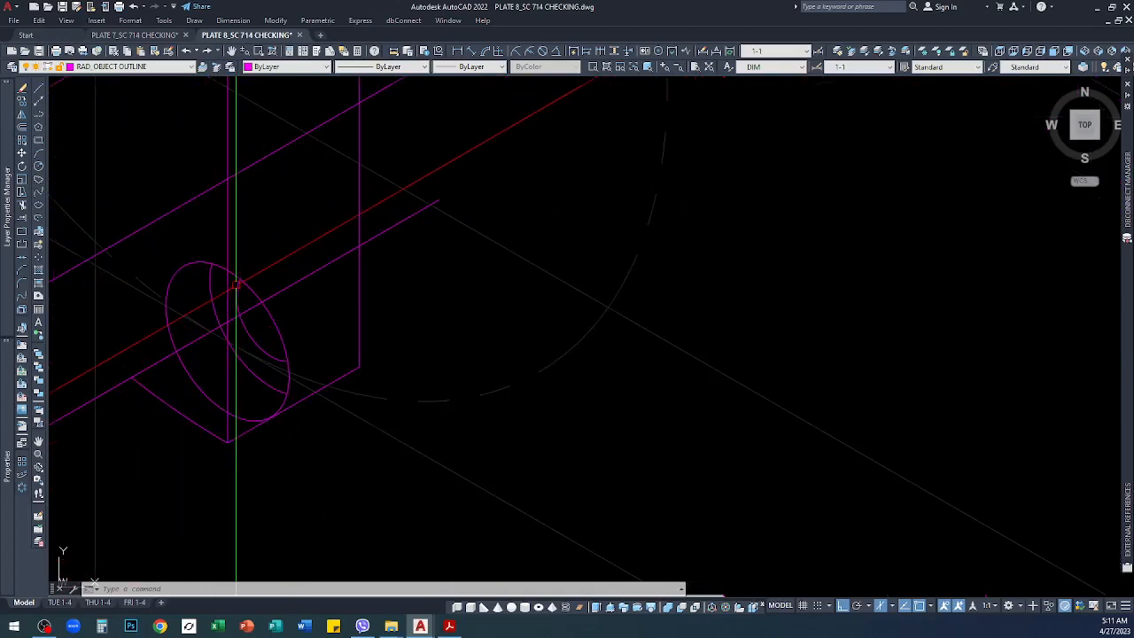
pyautogui.rightClick(243, 293)
pyautogui.click(265, 309)
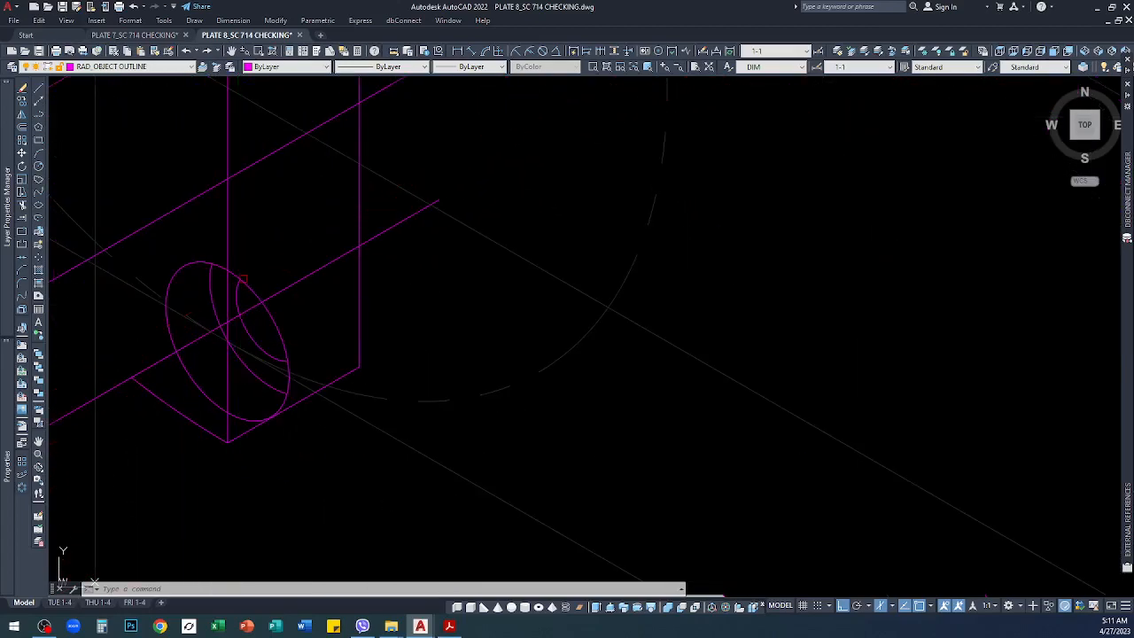
pyautogui.click(227, 233)
pyautogui.press('Return')
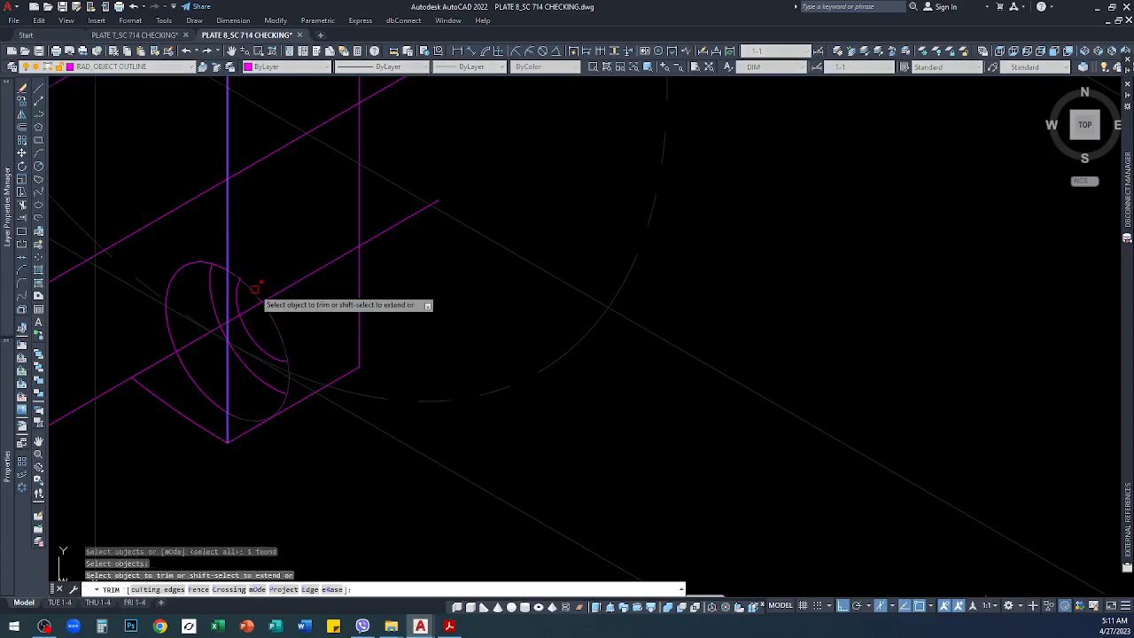
pyautogui.press('Return')
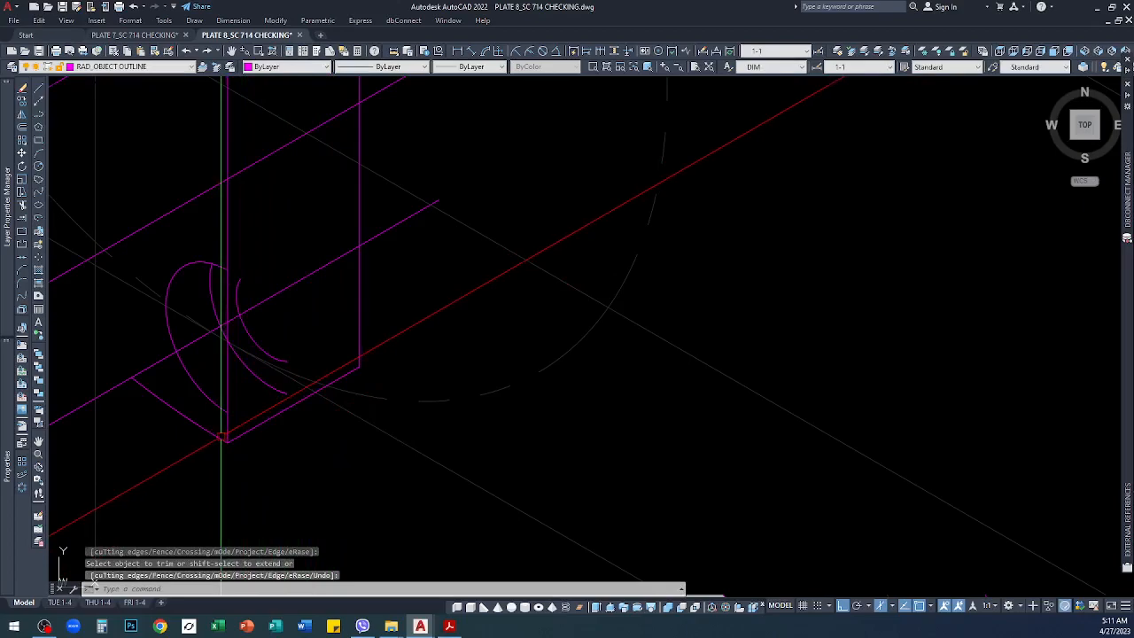
# Step: Copy the flange's bottom depth edge to both ends of the lower bolt hole's trimmed outer arc
pyautogui.click(253, 428)
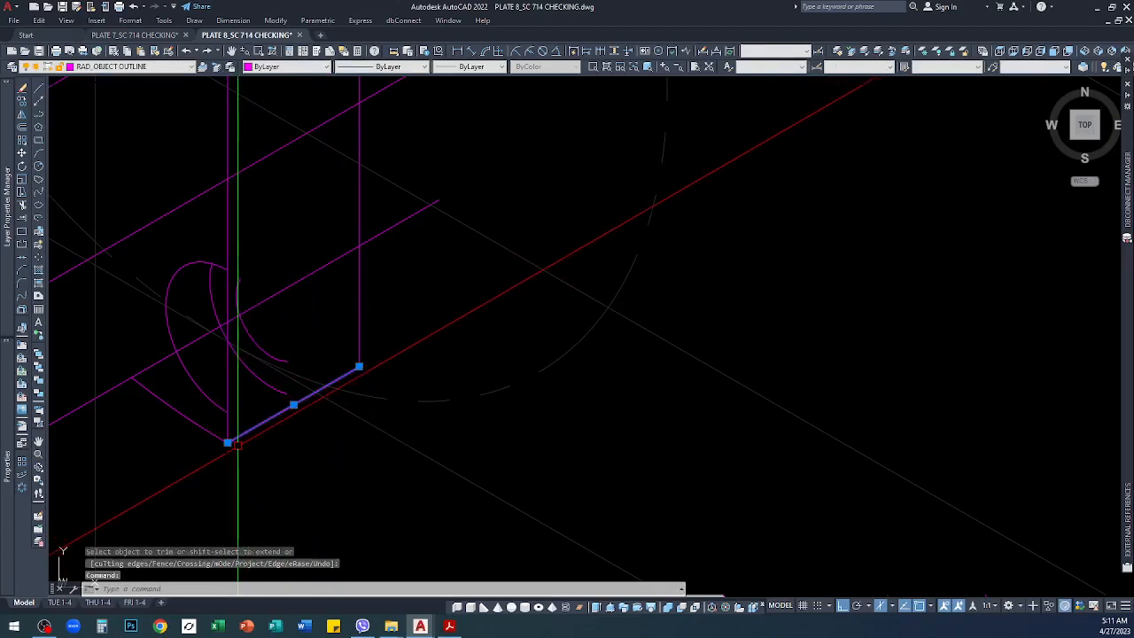
pyautogui.write('co')
pyautogui.press('Return')
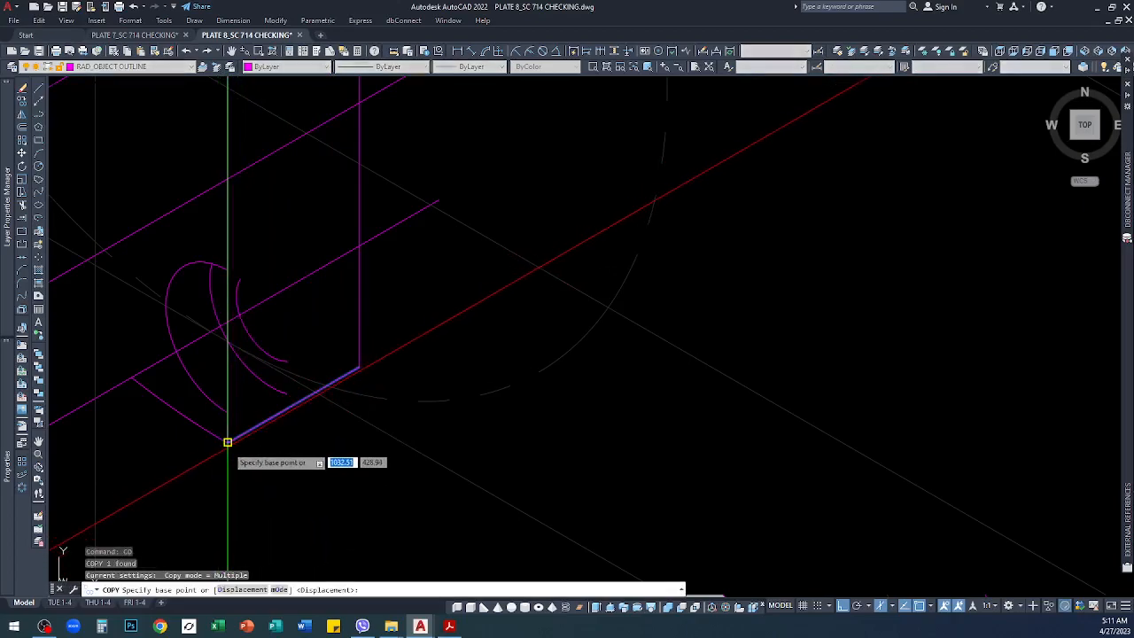
pyautogui.click(228, 442)
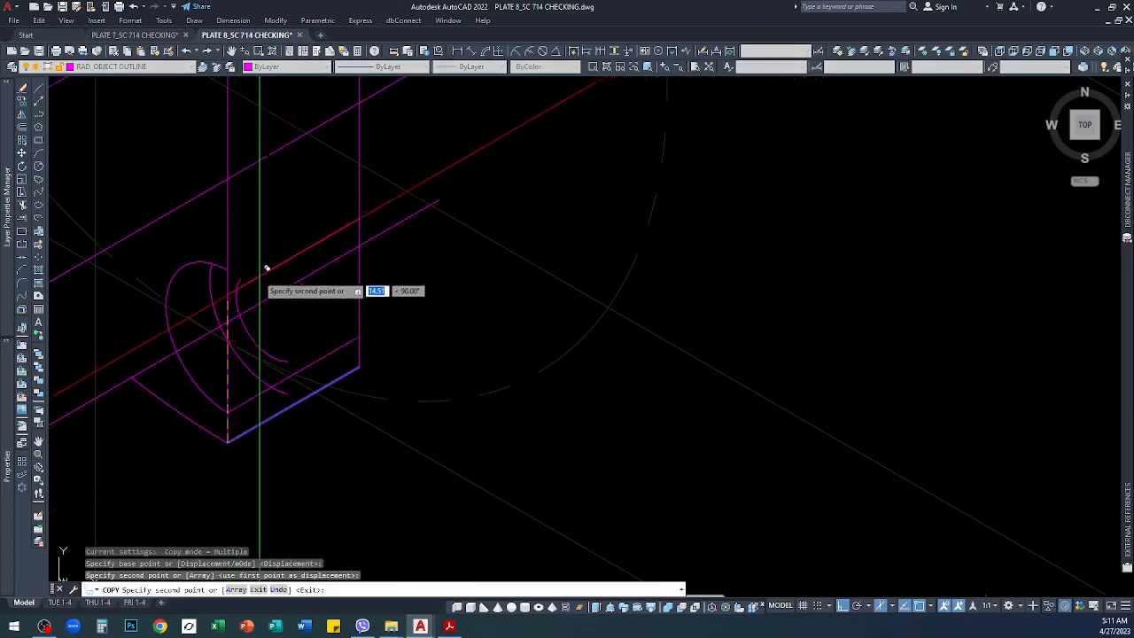
pyautogui.click(227, 268)
pyautogui.press('Return')
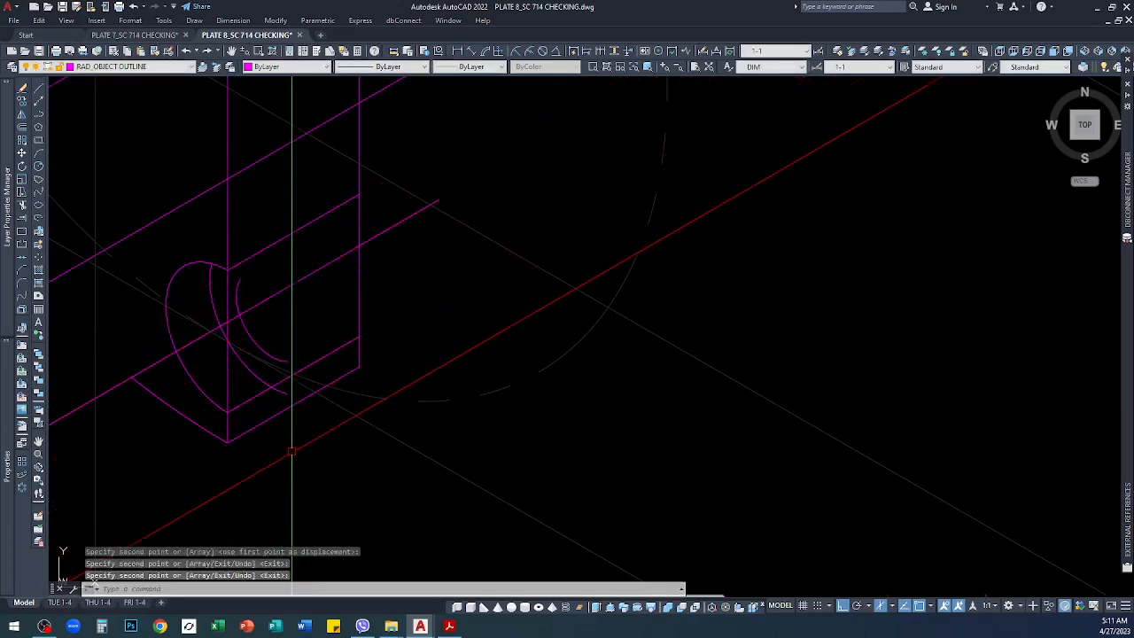
# Step: Draw a vertical line upward from where the counterbore's rear arc crosses the lower copied depth edge
pyautogui.scroll(3, 273, 389)
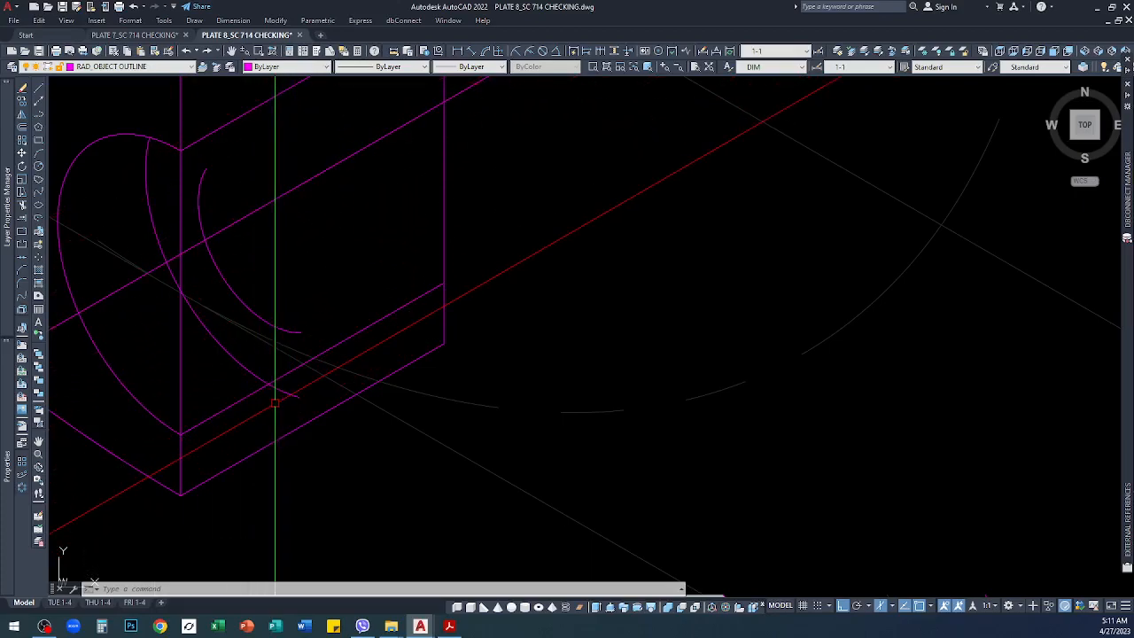
pyautogui.press('Return')
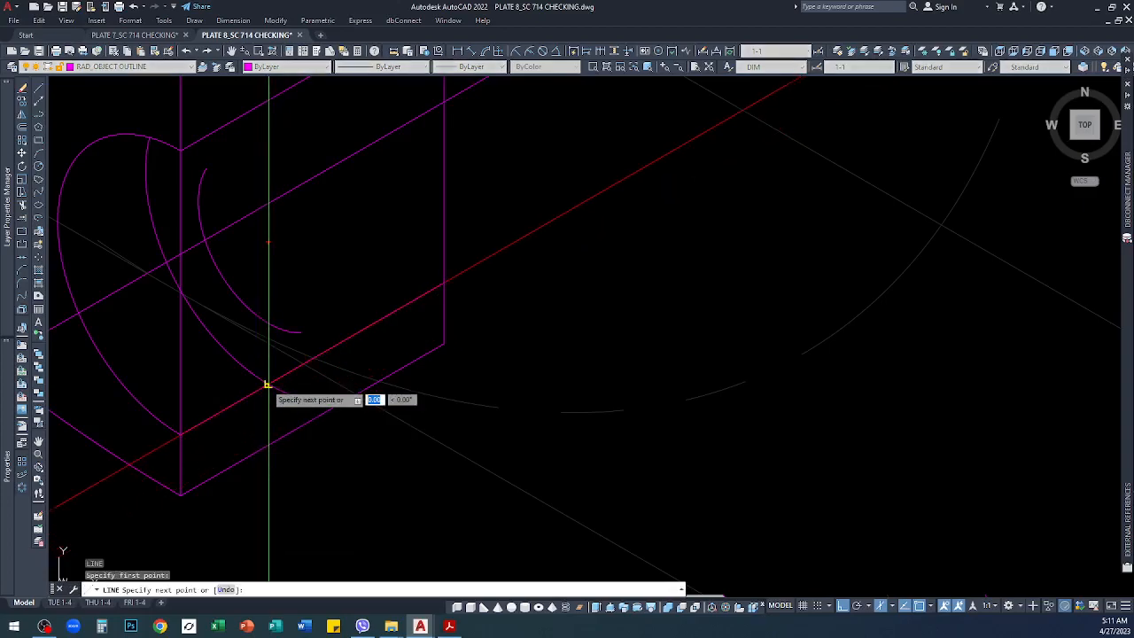
pyautogui.scroll(-3, 303, 361)
pyautogui.click(286, 183)
pyautogui.press('Return')
pyautogui.scroll(2, 300, 317)
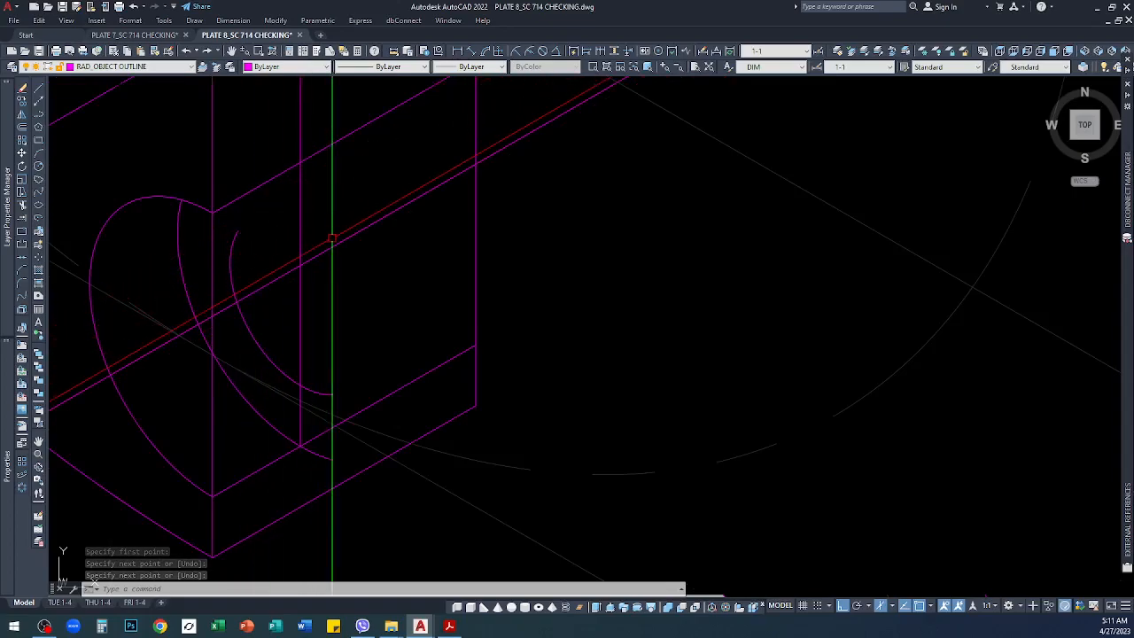
# Step: Extend the upper end of the lower bolt hole's small inner arc to the counterbore's vertical line
pyautogui.write('ex')
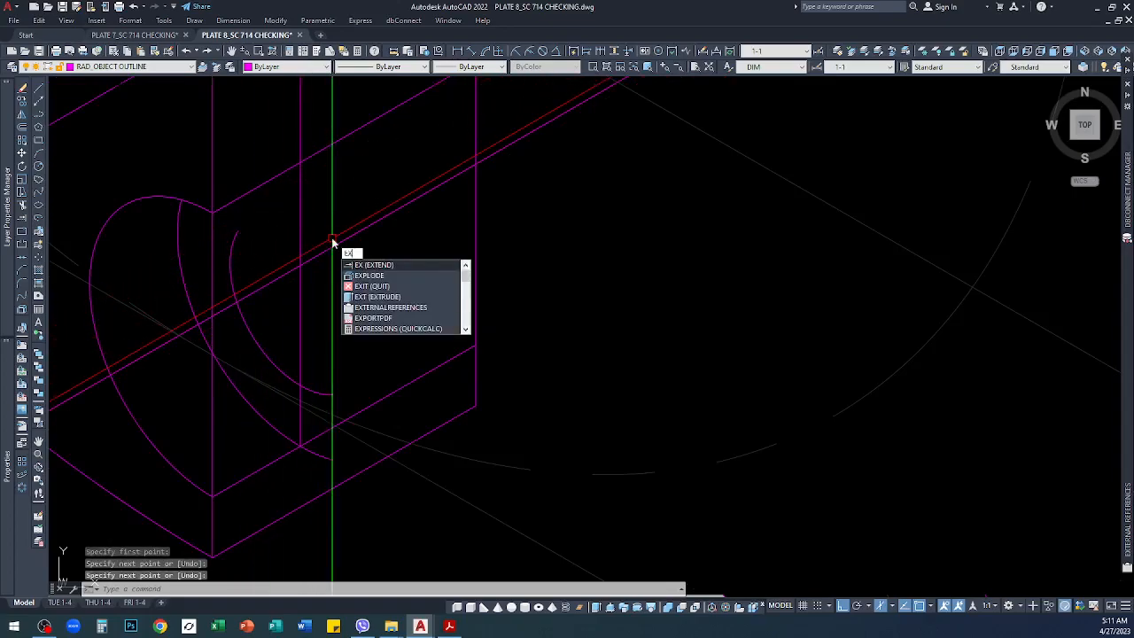
pyautogui.press('Return')
pyautogui.click(302, 210)
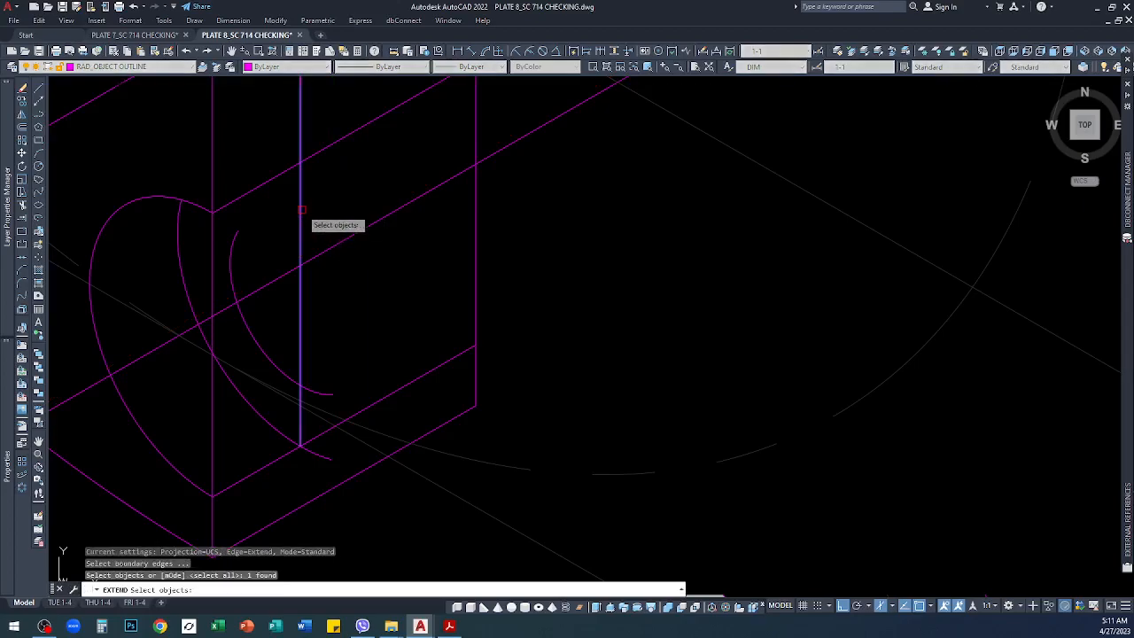
pyautogui.press('Return')
pyautogui.click(321, 348)
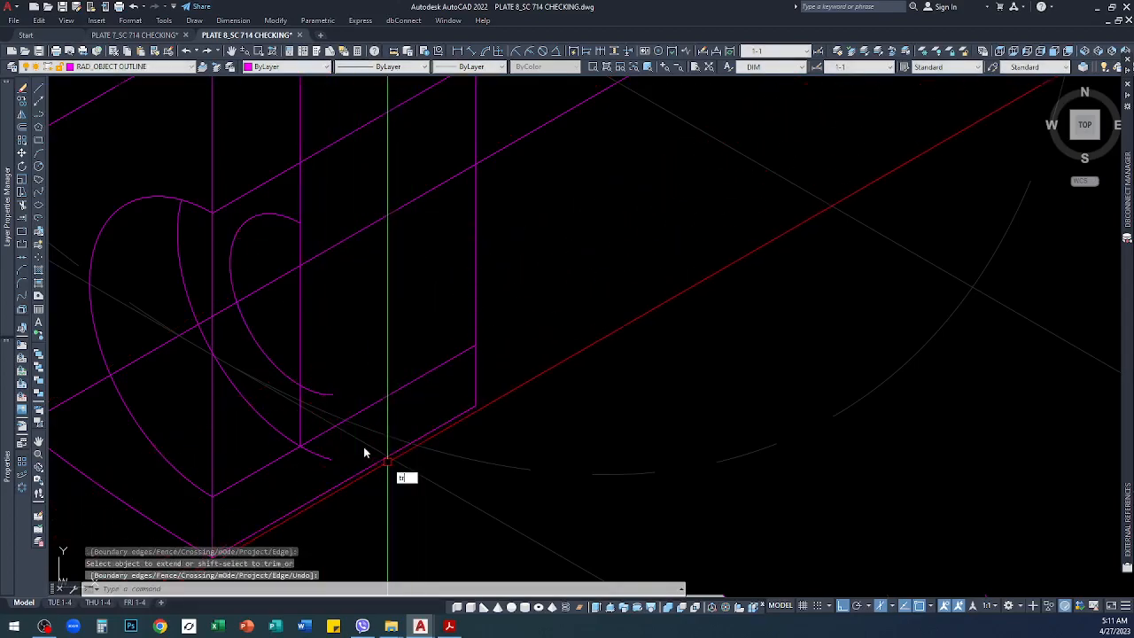
# Step: Trim the lower bolt hole's rear counterbore arc, small inner arc and lower depth edge beyond the counterbore's vertical line
pyautogui.press('Return')
pyautogui.click(301, 350)
pyautogui.press('Return')
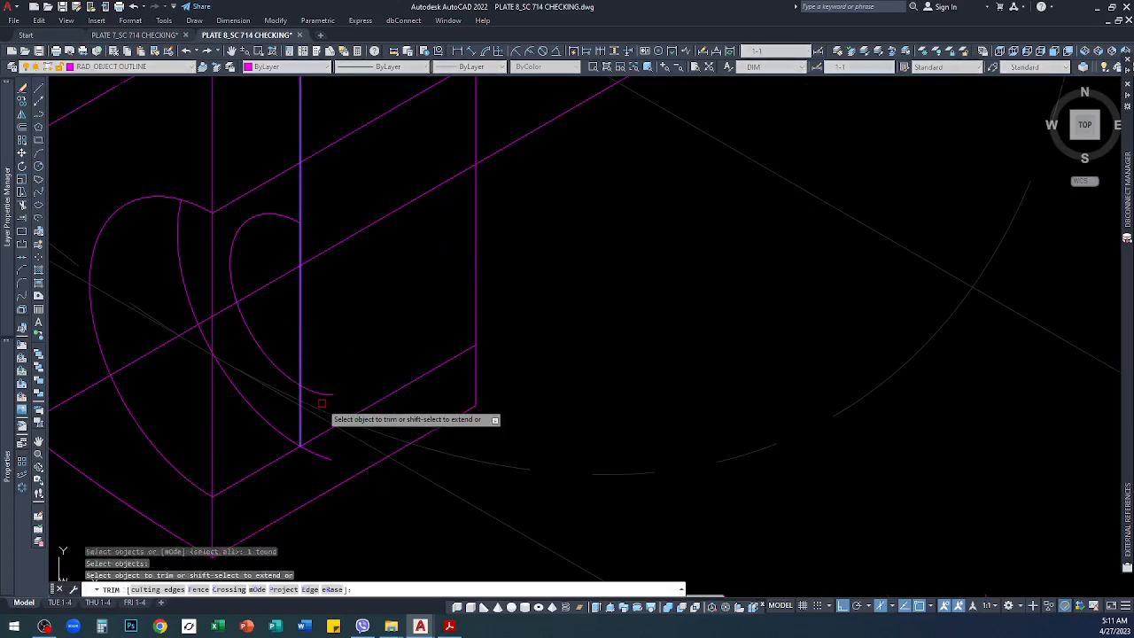
pyautogui.press('Return')
pyautogui.press('Return')
pyautogui.click(300, 430)
pyautogui.press('Return')
pyautogui.click(317, 437)
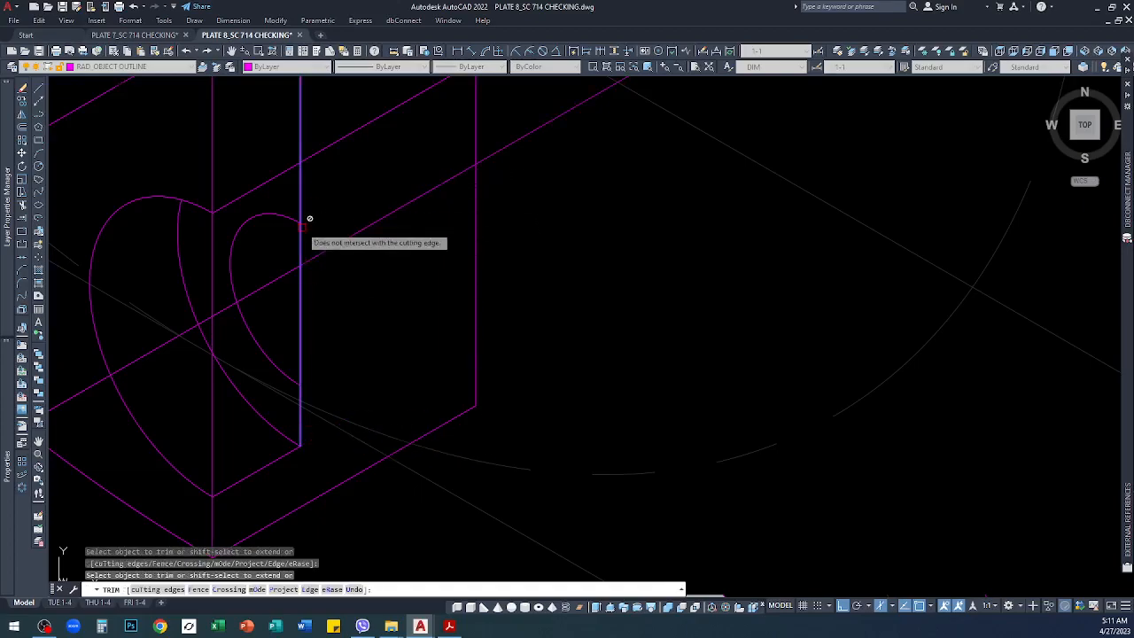
pyautogui.press('Return')
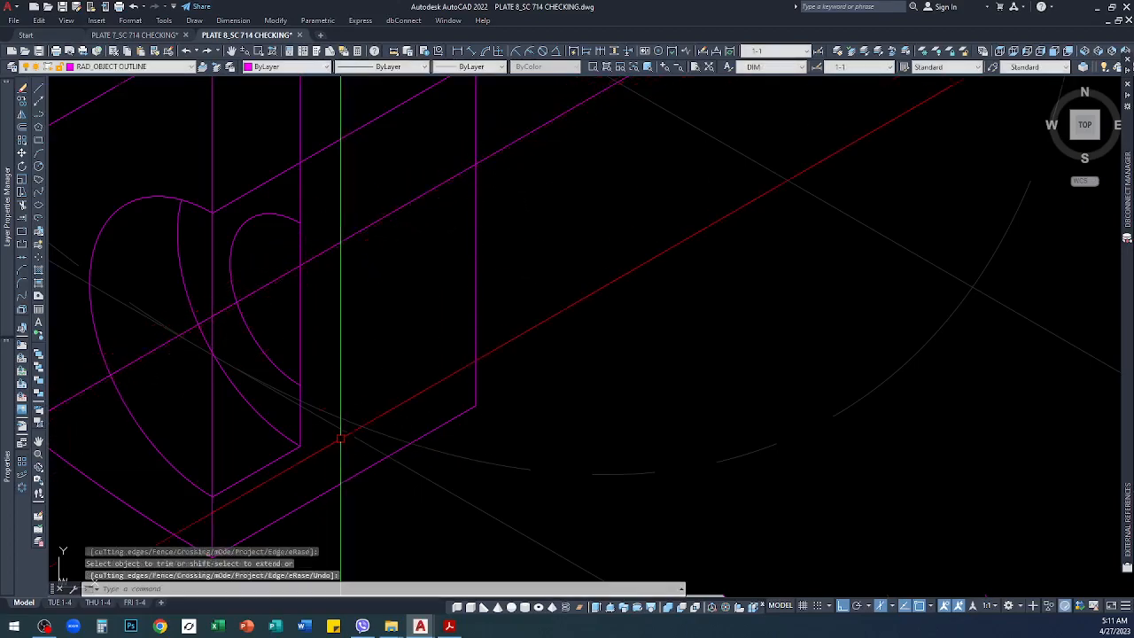
# Step: Copy the flange's bottom depth edge to both ends of the lower bolt hole's small inner arc
pyautogui.scroll(-3, 346, 331)
pyautogui.click(316, 424)
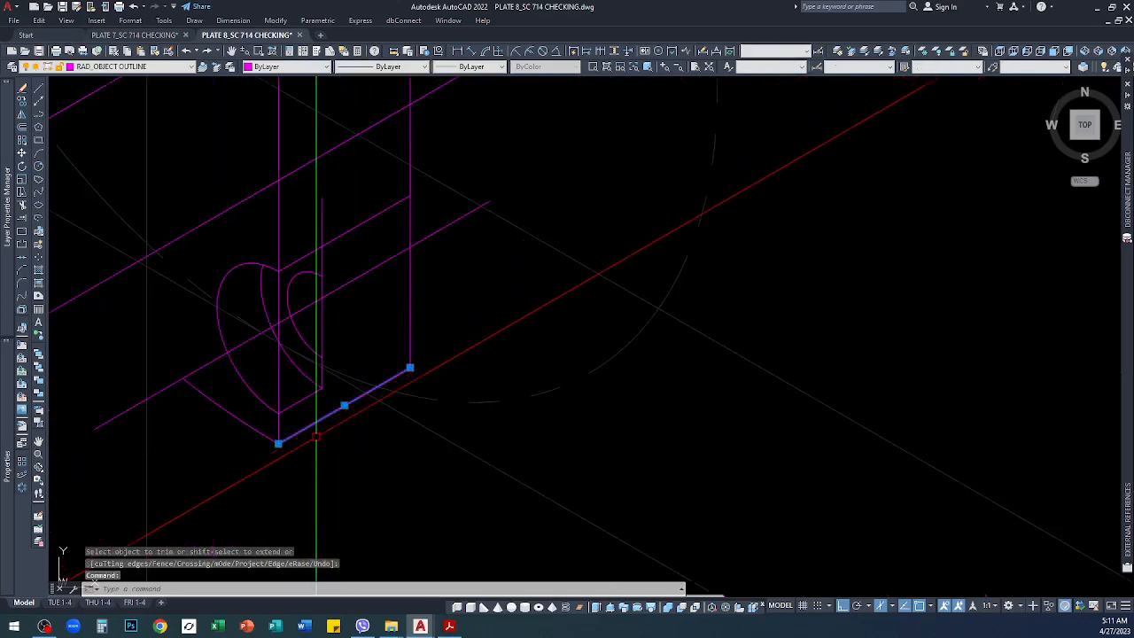
pyautogui.write('o')
pyautogui.press('Return')
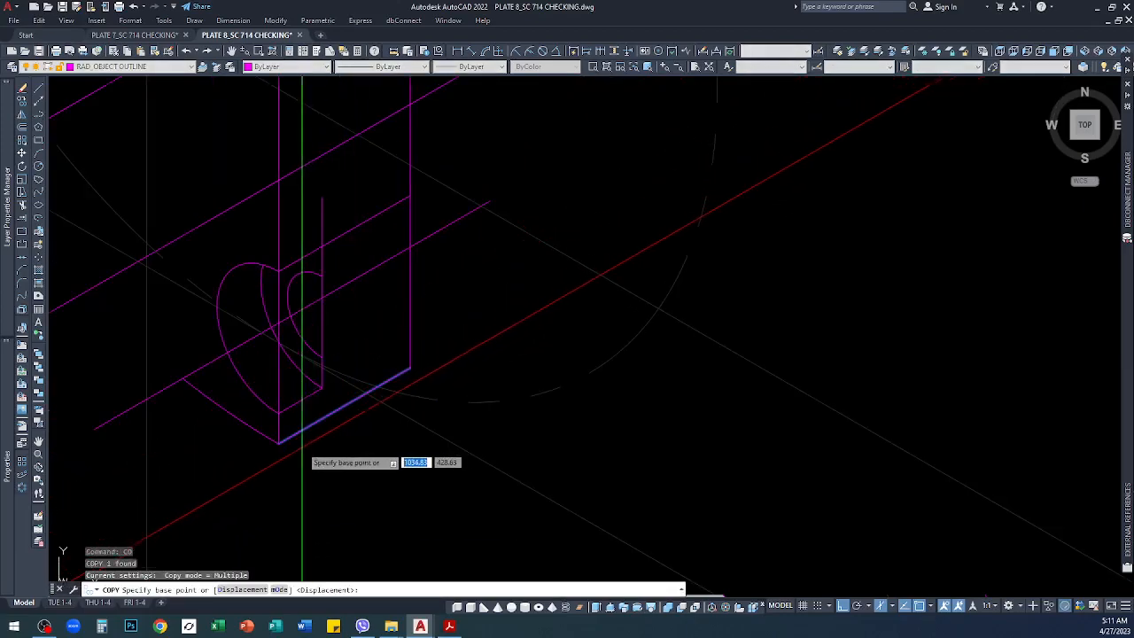
pyautogui.scroll(6, 278, 442)
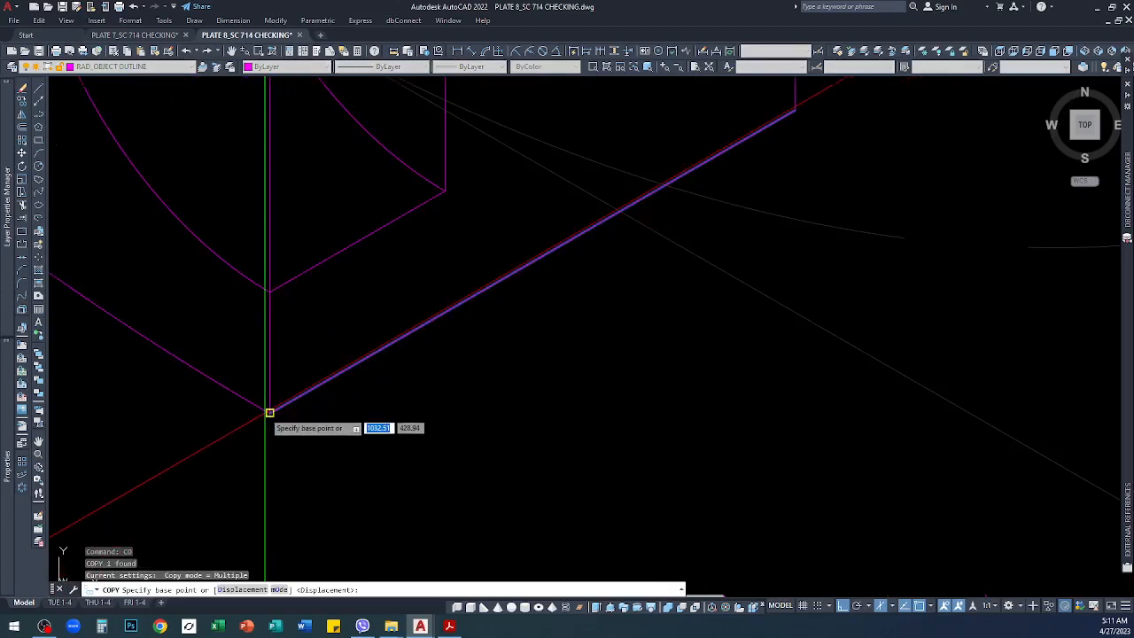
pyautogui.click(270, 411)
pyautogui.scroll(-5, 247, 435)
pyautogui.scroll(5, 369, 321)
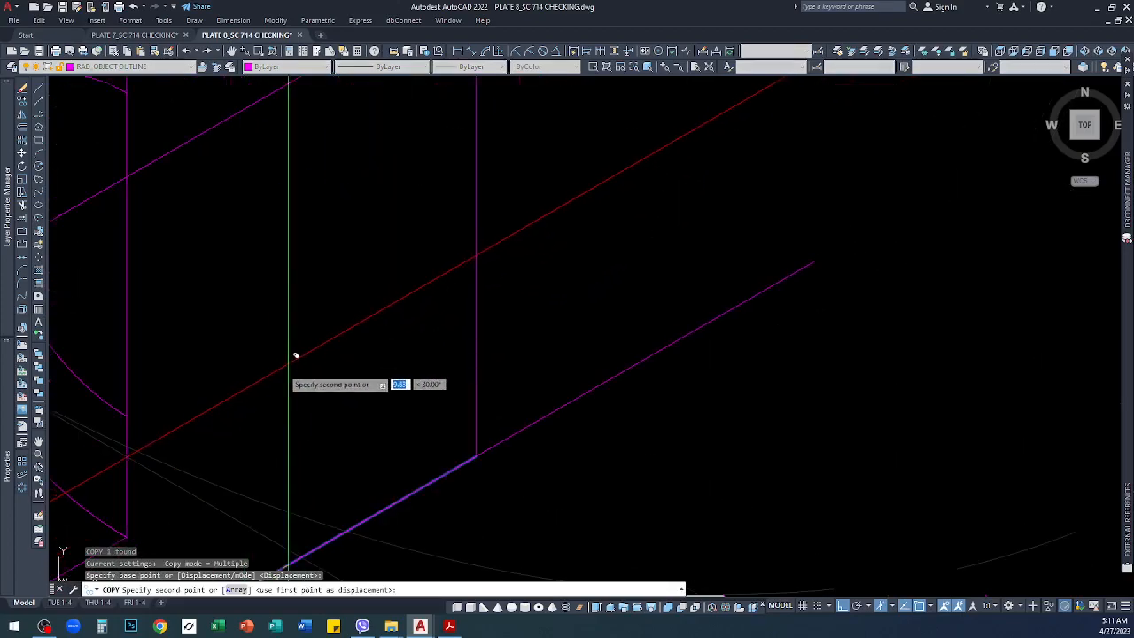
pyautogui.click(127, 415)
pyautogui.scroll(-3, 420, 340)
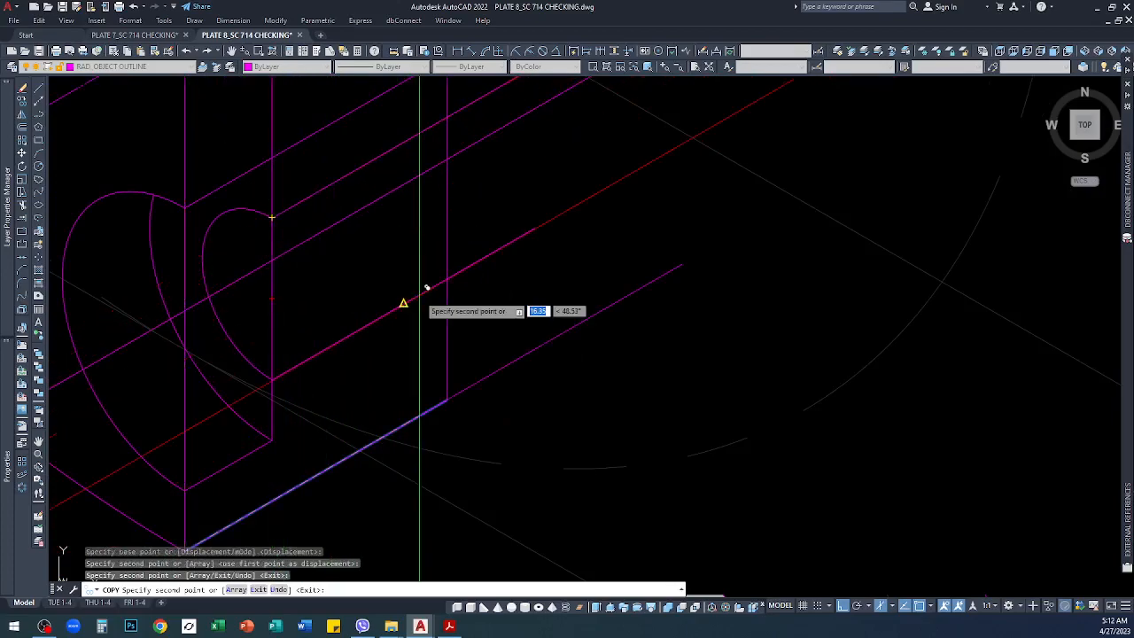
pyautogui.click(403, 295)
pyautogui.press('Return')
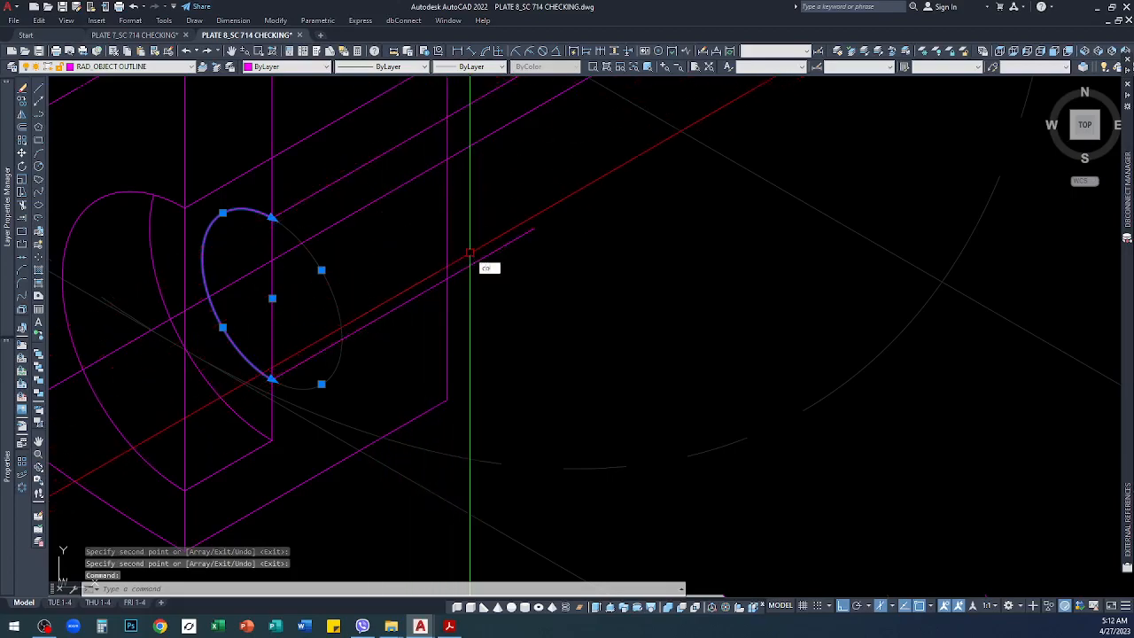
# Step: Copy the small inner arc along its lower depth edge to the flange's rear vertical cutting line
pyautogui.write('co')
pyautogui.press('Return')
pyautogui.click(272, 380)
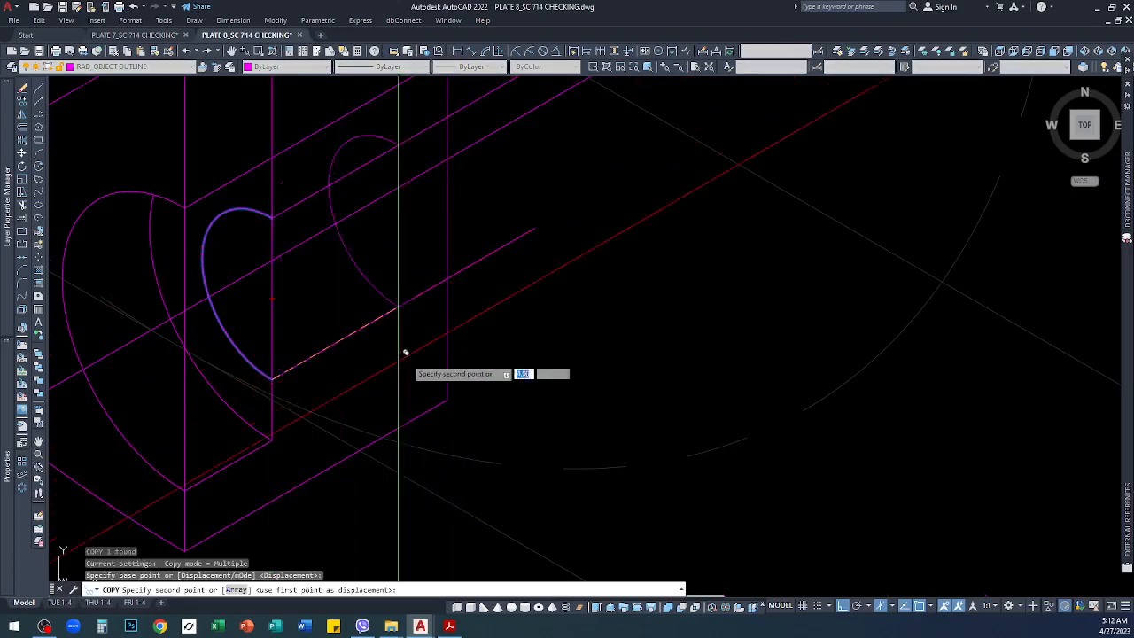
pyautogui.press('Return')
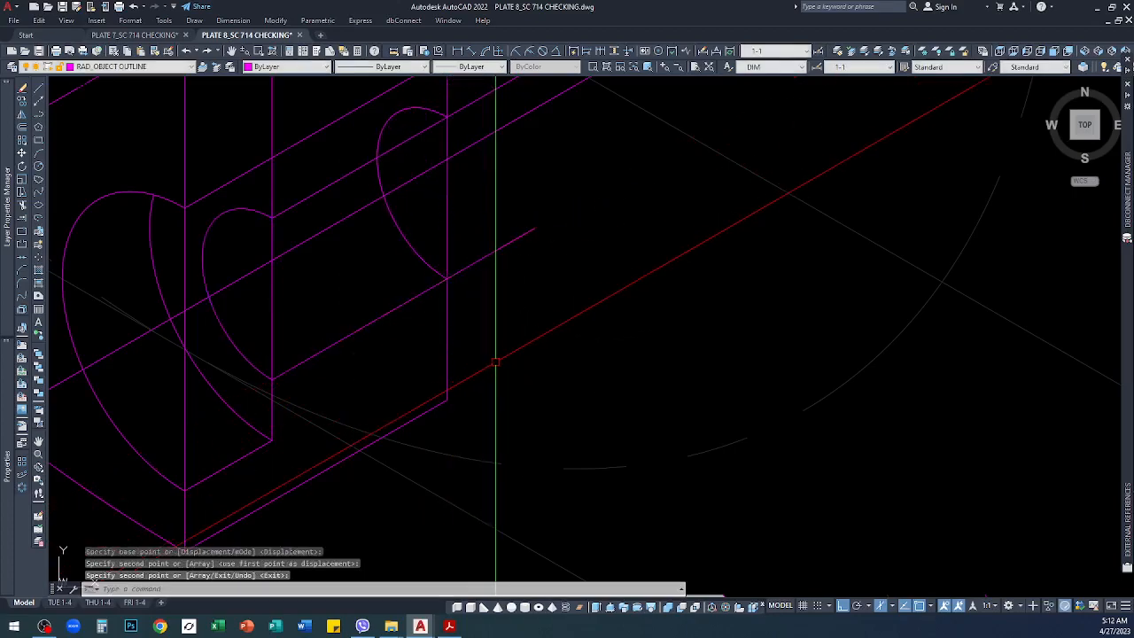
# Step: Erase the long slanted axis line running through the centre of the lower bolt hole
pyautogui.scroll(-3, 464, 331)
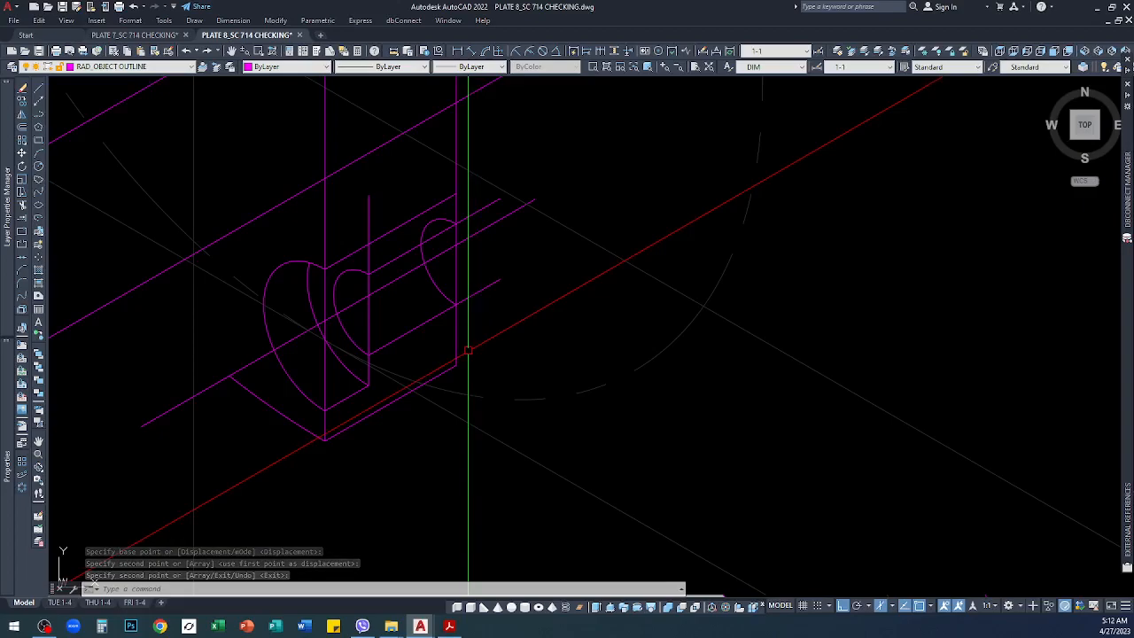
pyautogui.scroll(-1, 468, 350)
pyautogui.scroll(-1, 376, 365)
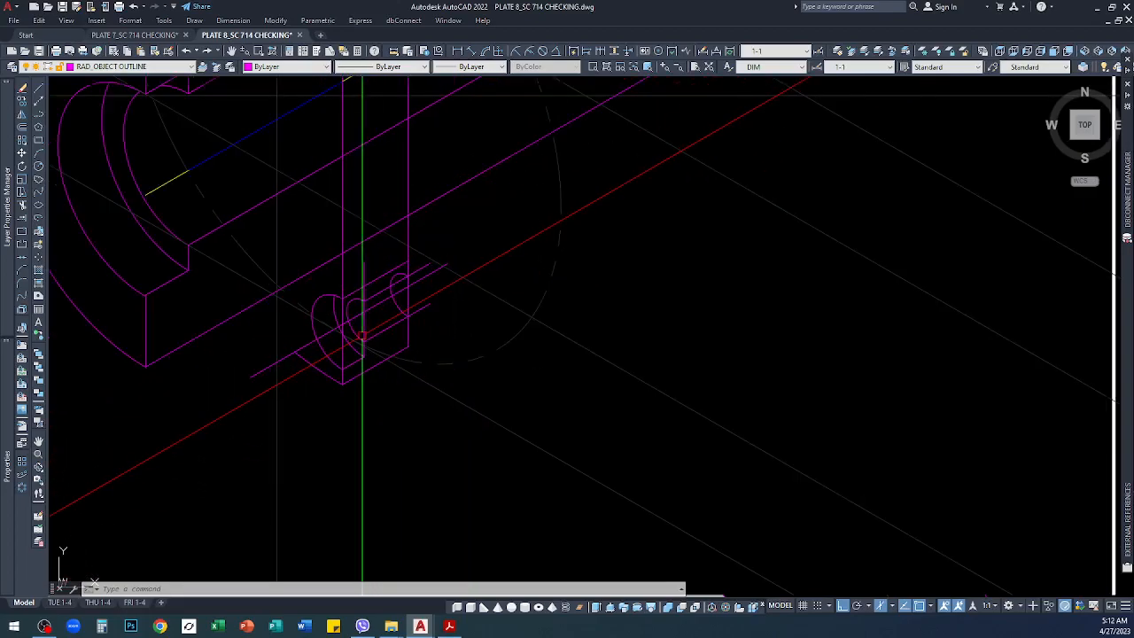
pyautogui.scroll(-2, 381, 368)
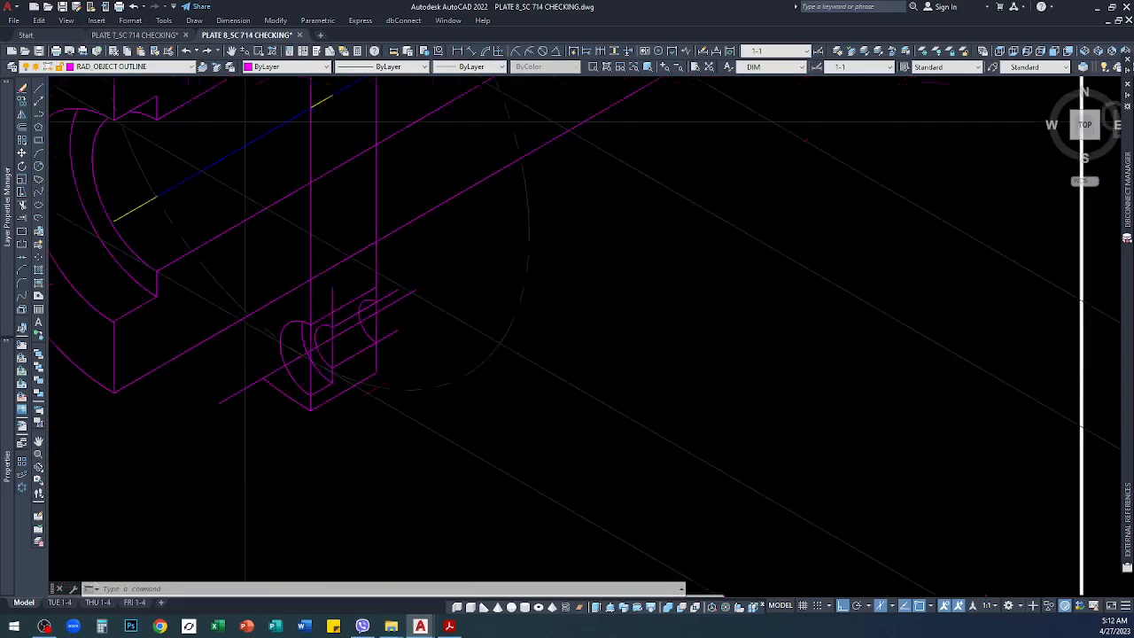
pyautogui.scroll(3, 279, 426)
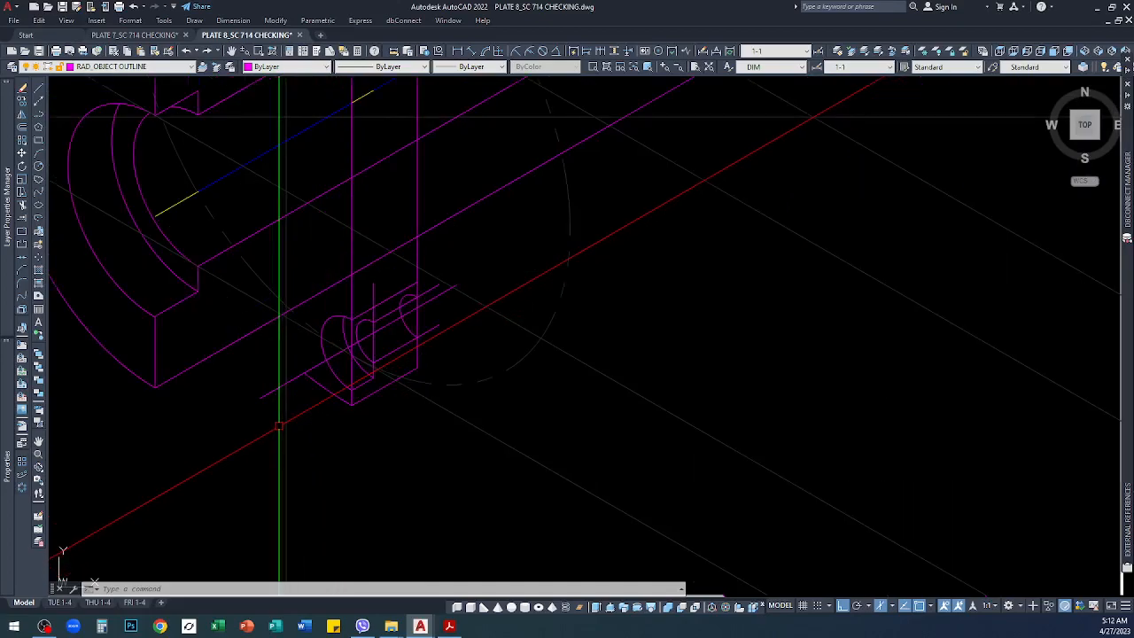
pyautogui.click(381, 327)
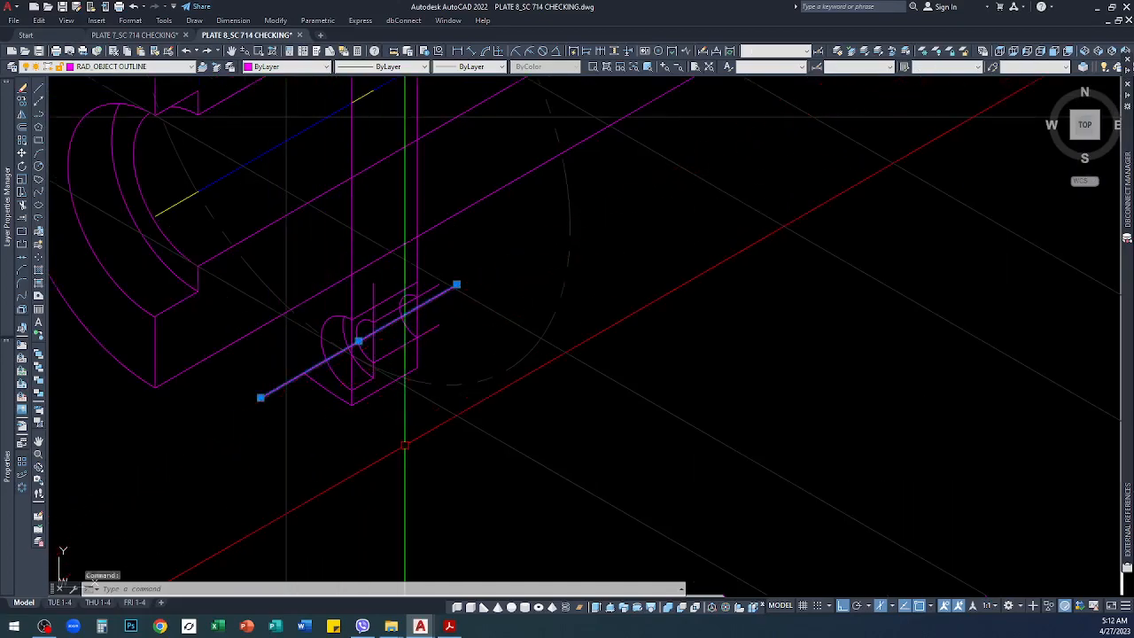
pyautogui.scroll(-2, 406, 446)
pyautogui.scroll(3, 409, 443)
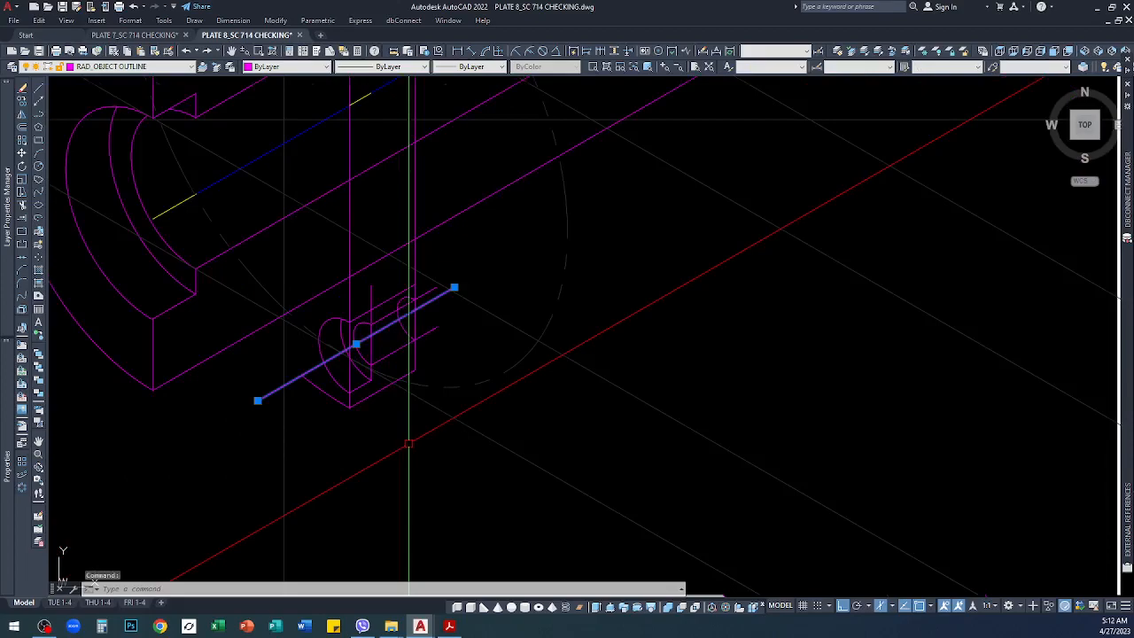
pyautogui.scroll(3, 408, 443)
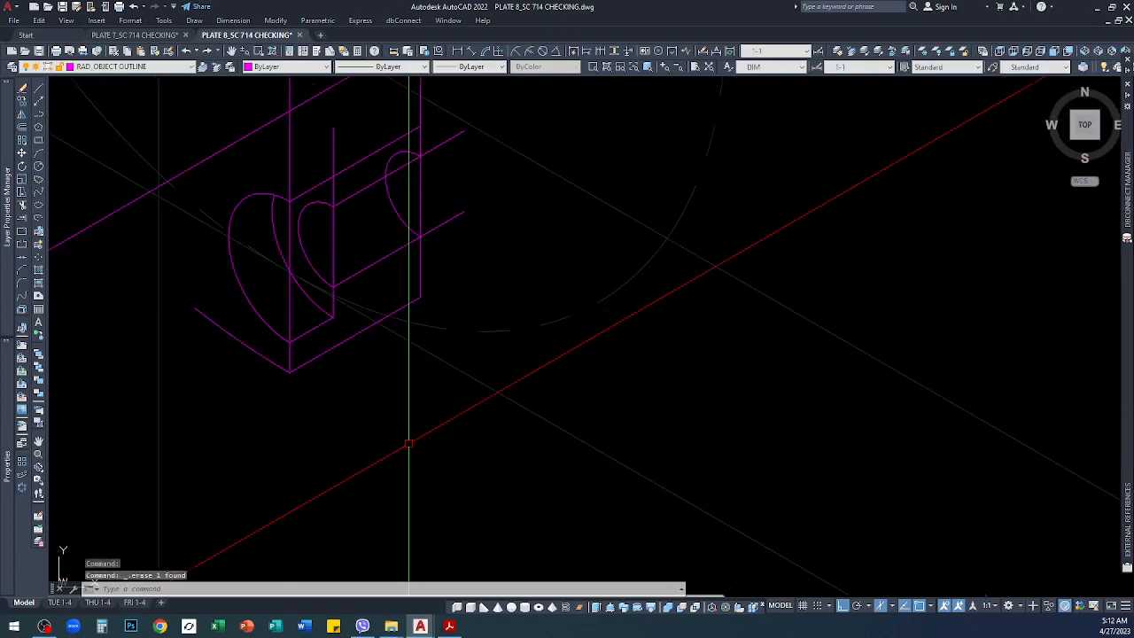
pyautogui.scroll(-3, 611, 447)
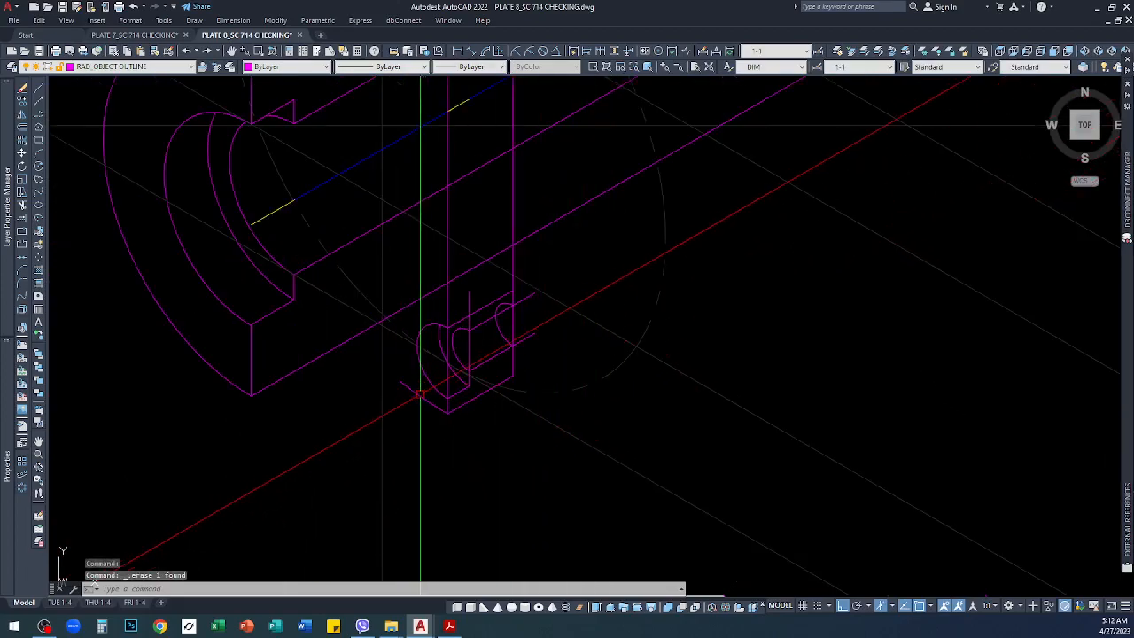
# Step: Extend the flange's short lower rim arc up to the hub's bottom outline edge
pyautogui.click(418, 393)
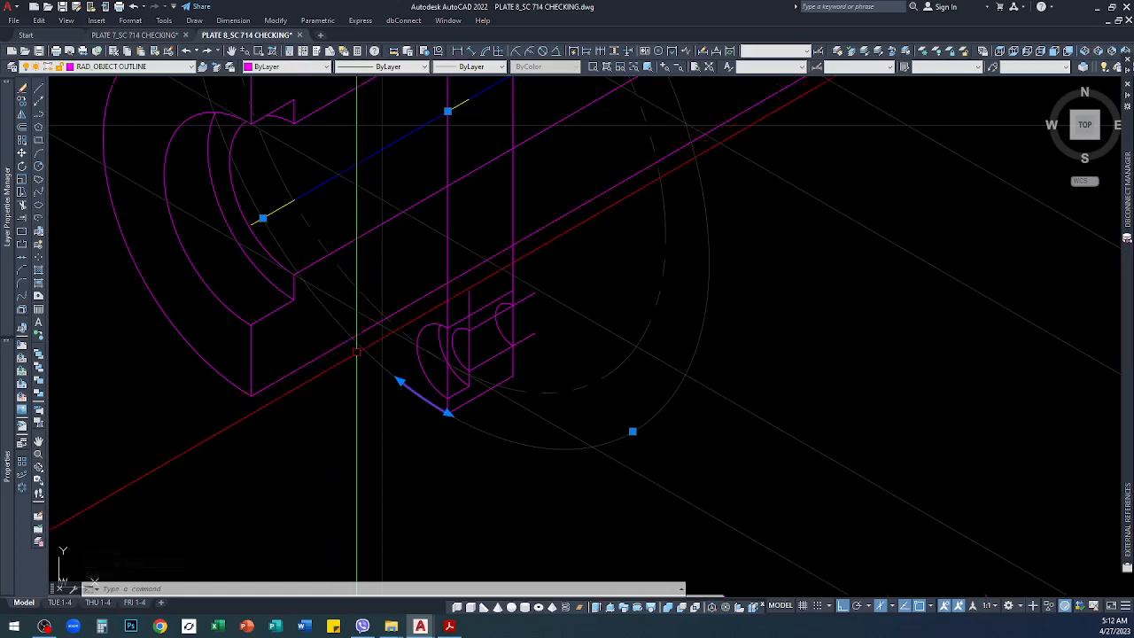
pyautogui.press('Escape')
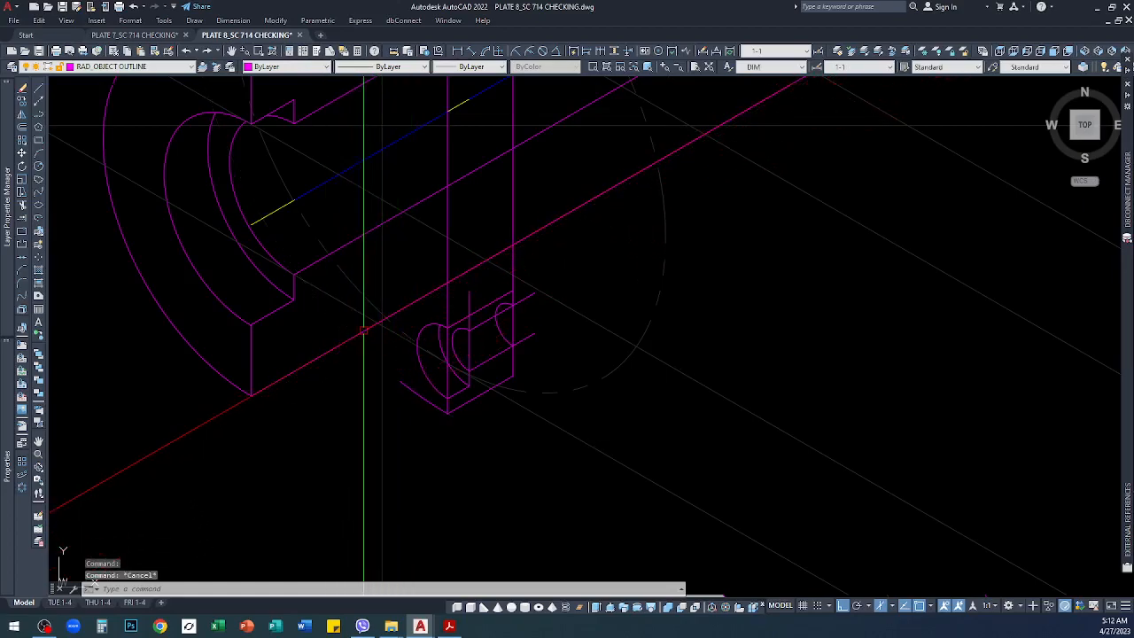
pyautogui.write('ex')
pyautogui.press('Return')
pyautogui.click(334, 353)
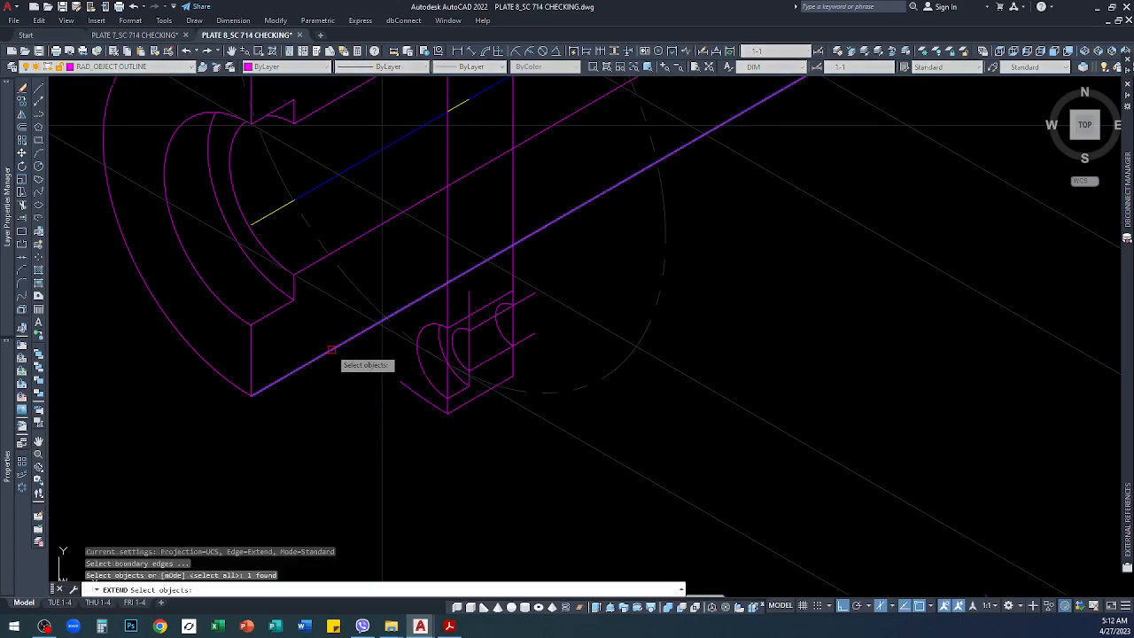
pyautogui.press('Return')
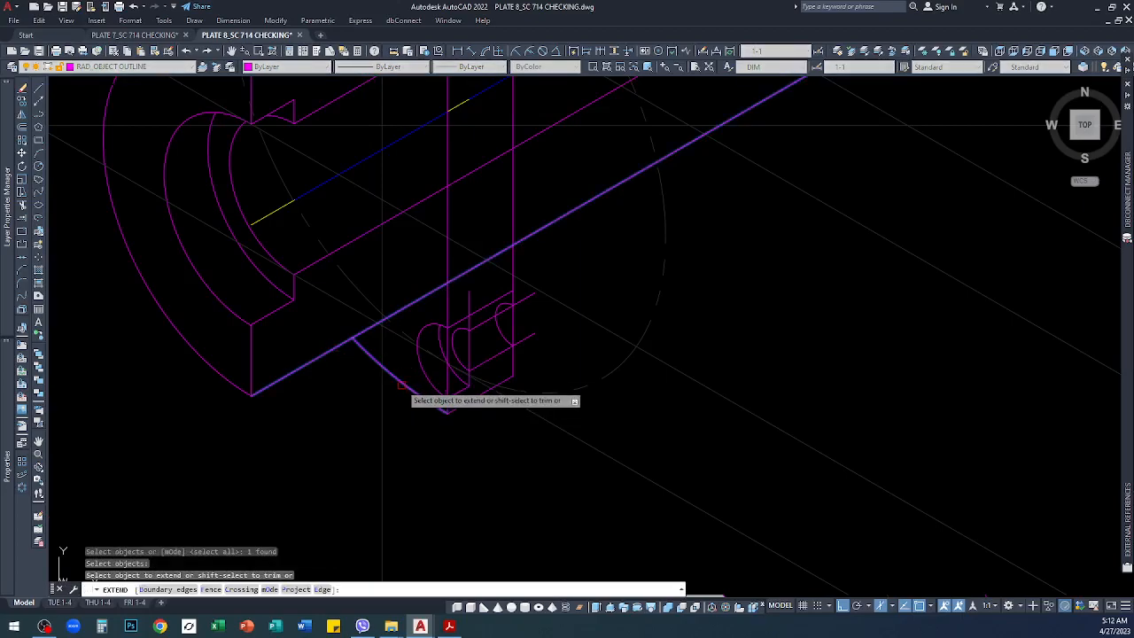
pyautogui.click(400, 386)
pyautogui.press('Return')
# Step: Trim the flange's front vertical line between the counterbore's upper and lower depth edges, following the finished sectional isometric
pyautogui.scroll(-5, 443, 452)
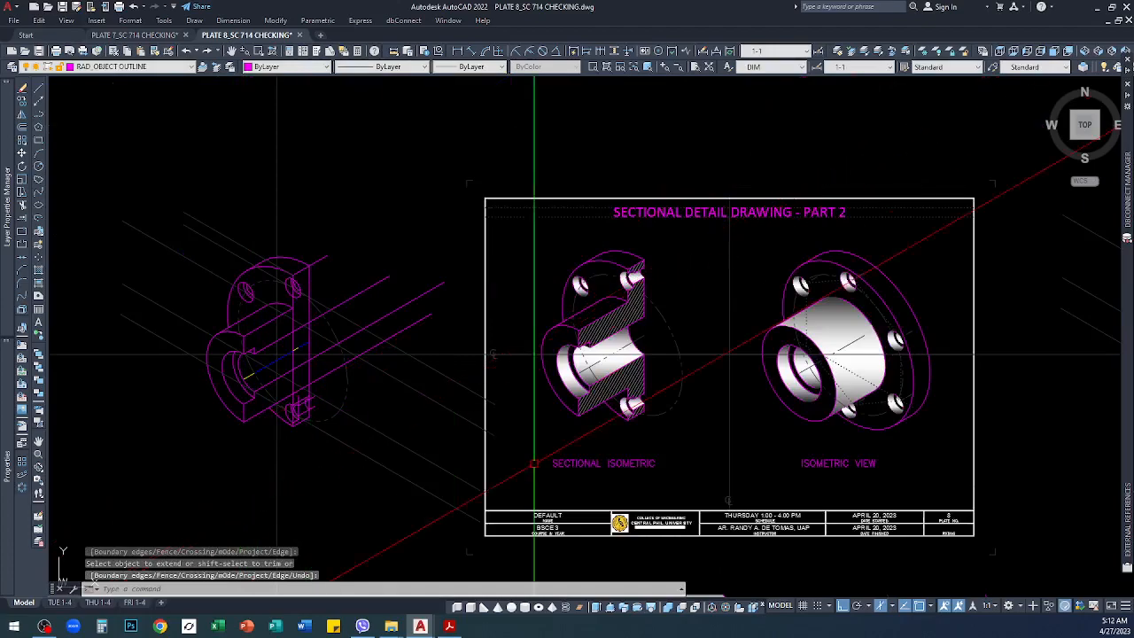
pyautogui.scroll(8, 451, 464)
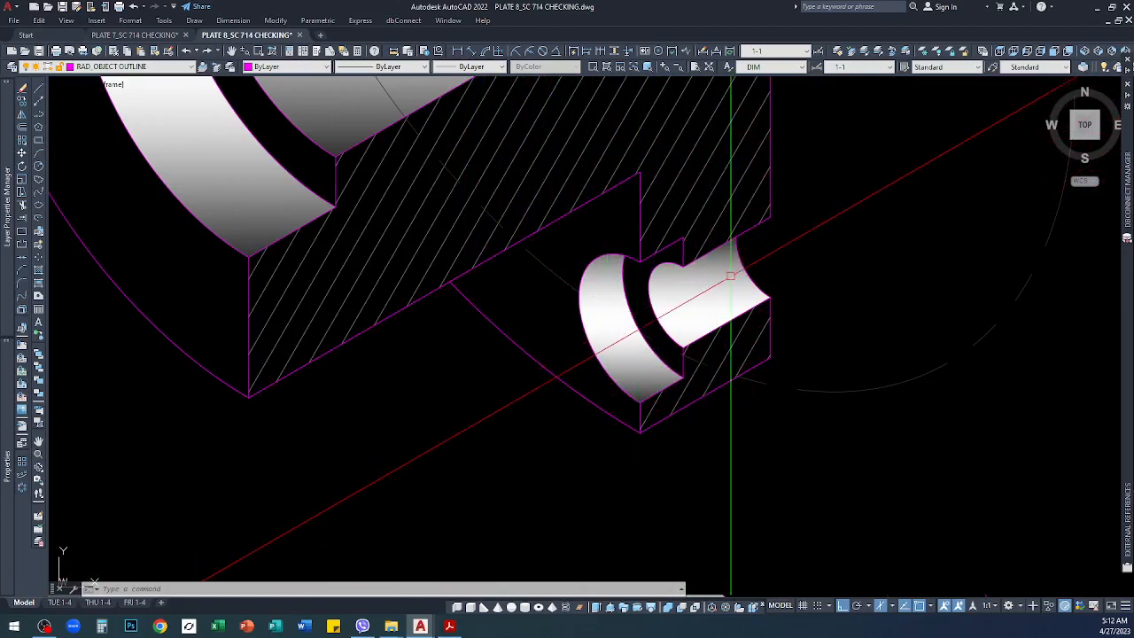
pyautogui.scroll(-6, 861, 301)
pyautogui.scroll(6, 131, 307)
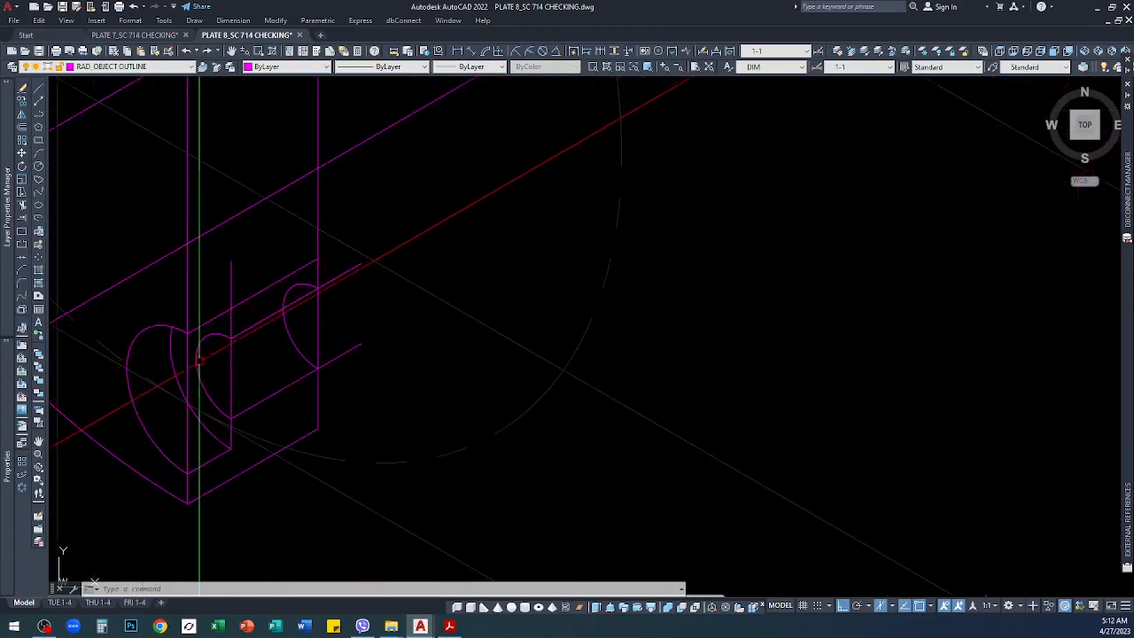
pyautogui.write('tr')
pyautogui.press('Return')
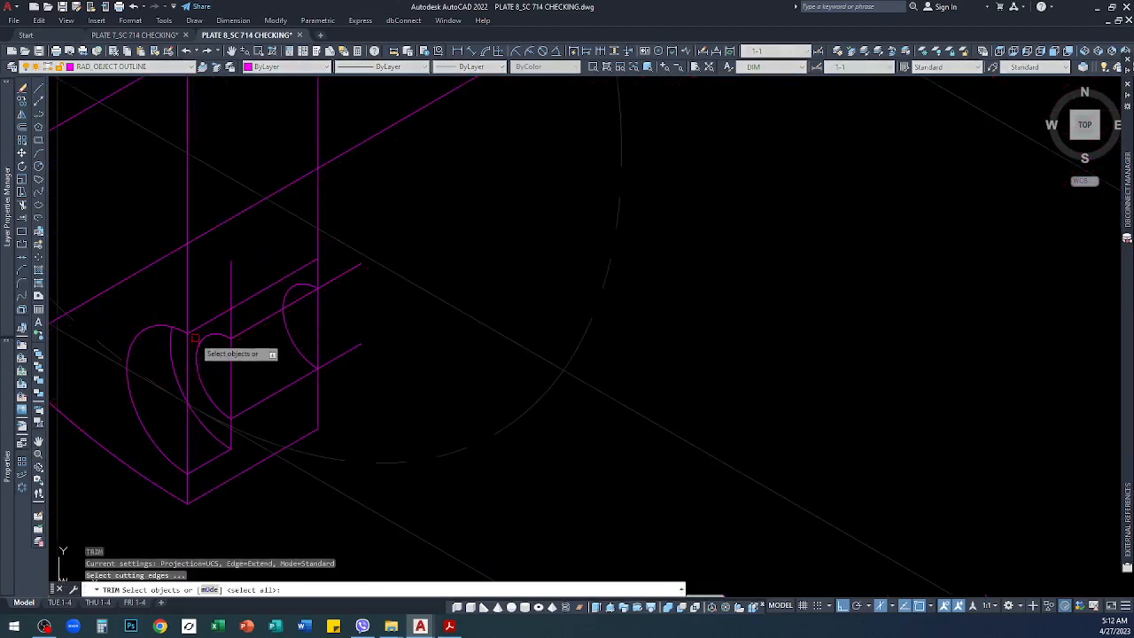
pyautogui.click(197, 327)
pyautogui.click(203, 464)
pyautogui.press('Return')
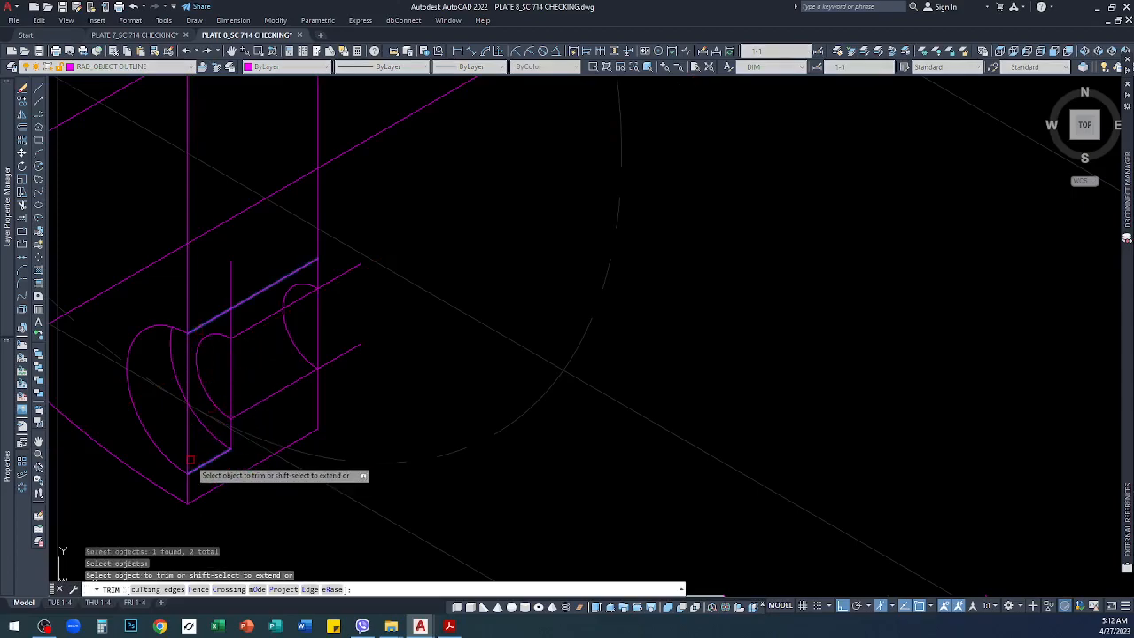
pyautogui.press('Return')
# Step: Trim the counterbore's rear vertical line between the small hole's upper and lower depth edges
pyautogui.press('Return')
pyautogui.click(253, 409)
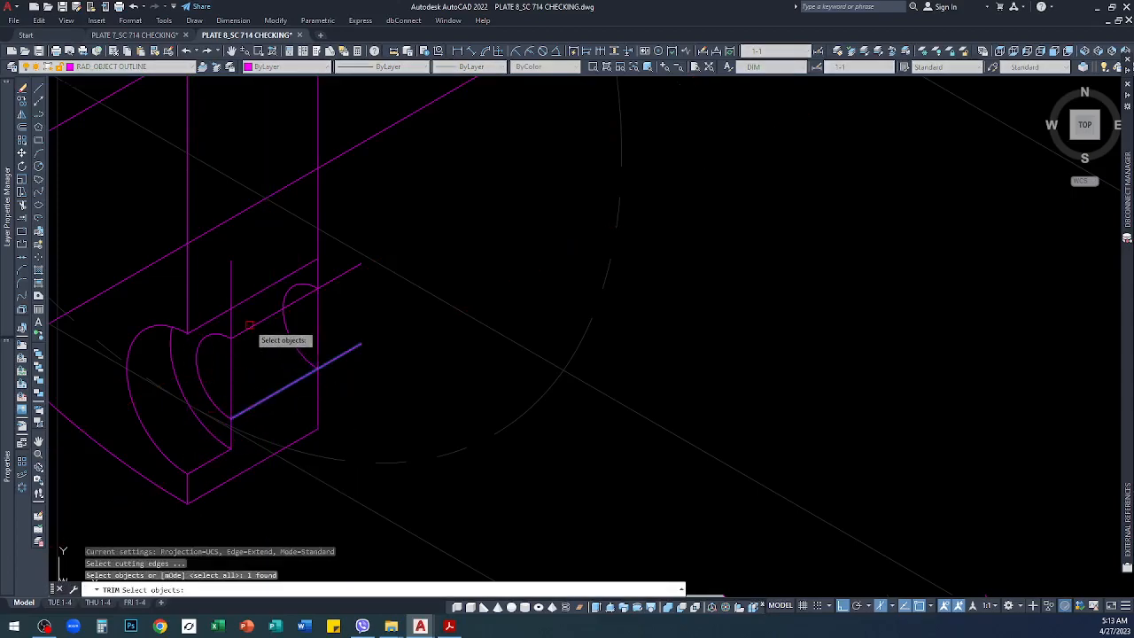
pyautogui.press('Return')
pyautogui.press('Return')
# Step: Trim the counterbore's upper depth edge and rear vertical line beyond the corner where they cross
pyautogui.press('Return')
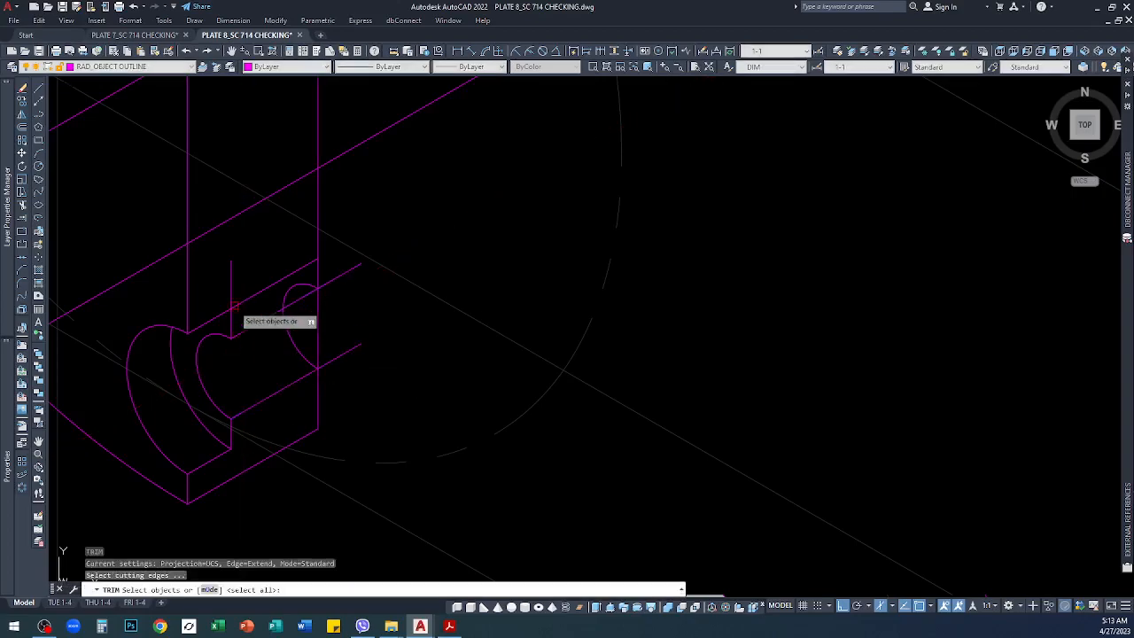
pyautogui.click(241, 291)
pyautogui.click(236, 301)
pyautogui.press('Return')
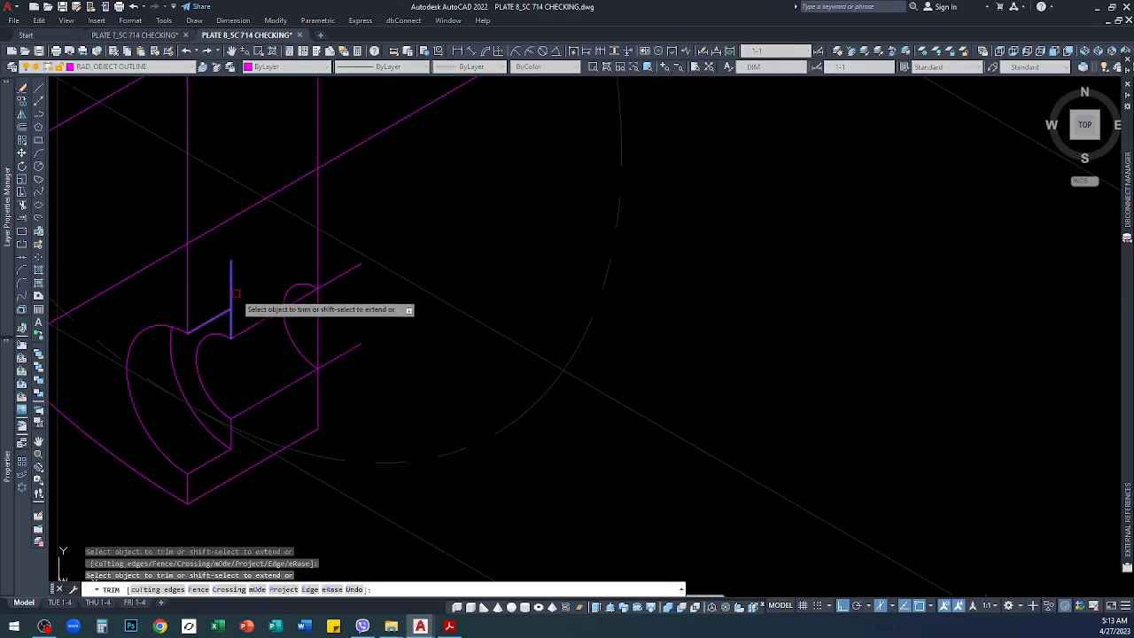
pyautogui.click(232, 280)
pyautogui.press('Return')
# Step: Trim the small hole's two depth edges beyond the flange's rear vertical line
pyautogui.press('Return')
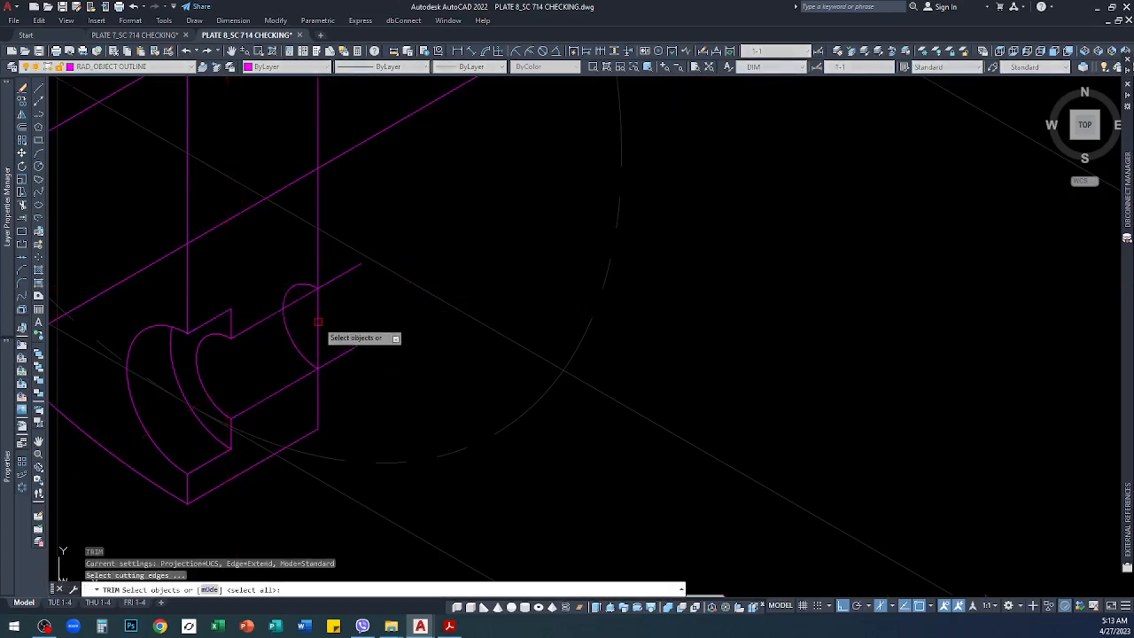
pyautogui.click(317, 323)
pyautogui.press('Return')
pyautogui.press('Return')
# Step: Trim the rear vertical line between the small hole's depth edges, and the rear arc's portion above the upper edge
pyautogui.press('Return')
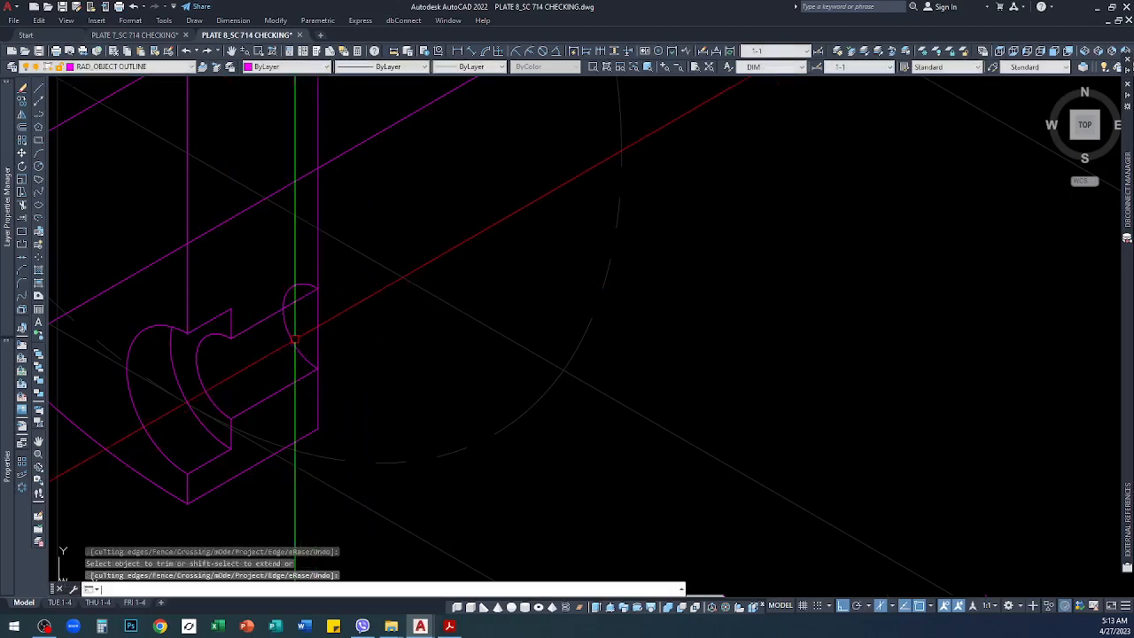
pyautogui.click(272, 314)
pyautogui.press('Return')
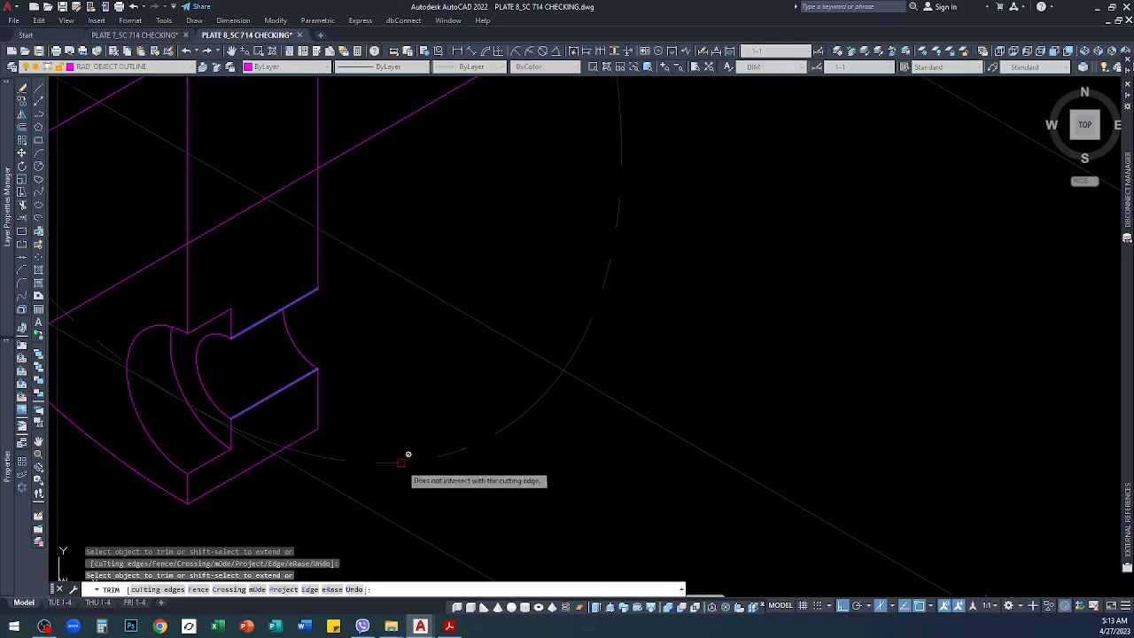
pyautogui.scroll(-5, 394, 434)
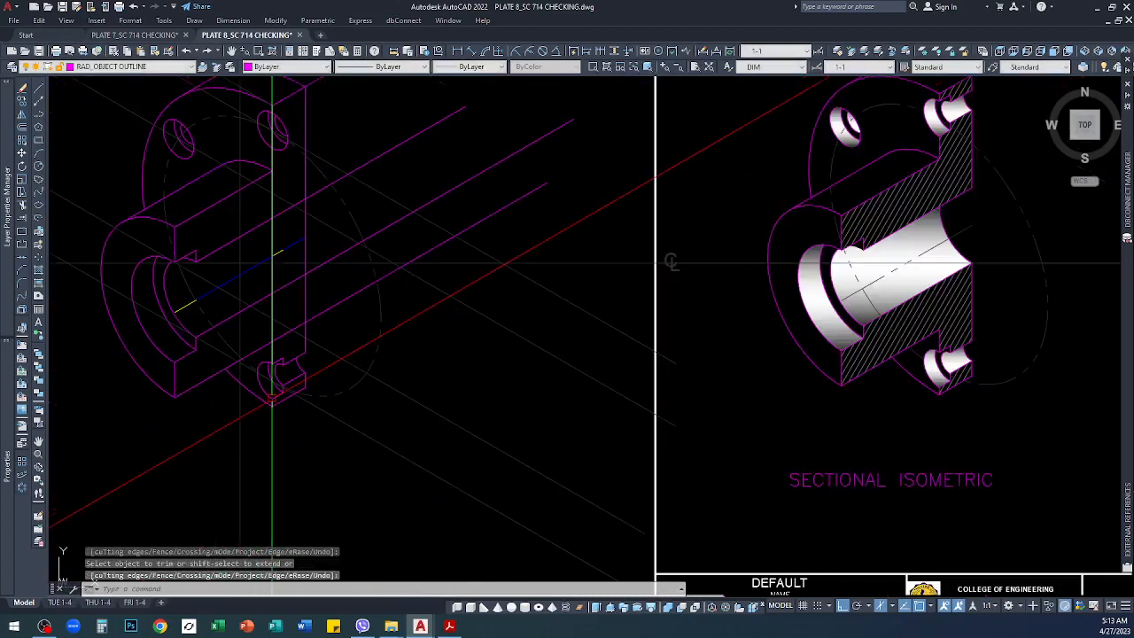
# Step: Trim the hub's lower edge beyond the flange's front vertical line, and the vertical line above their intersection
pyautogui.scroll(-4, 655, 262)
pyautogui.scroll(4, 759, 266)
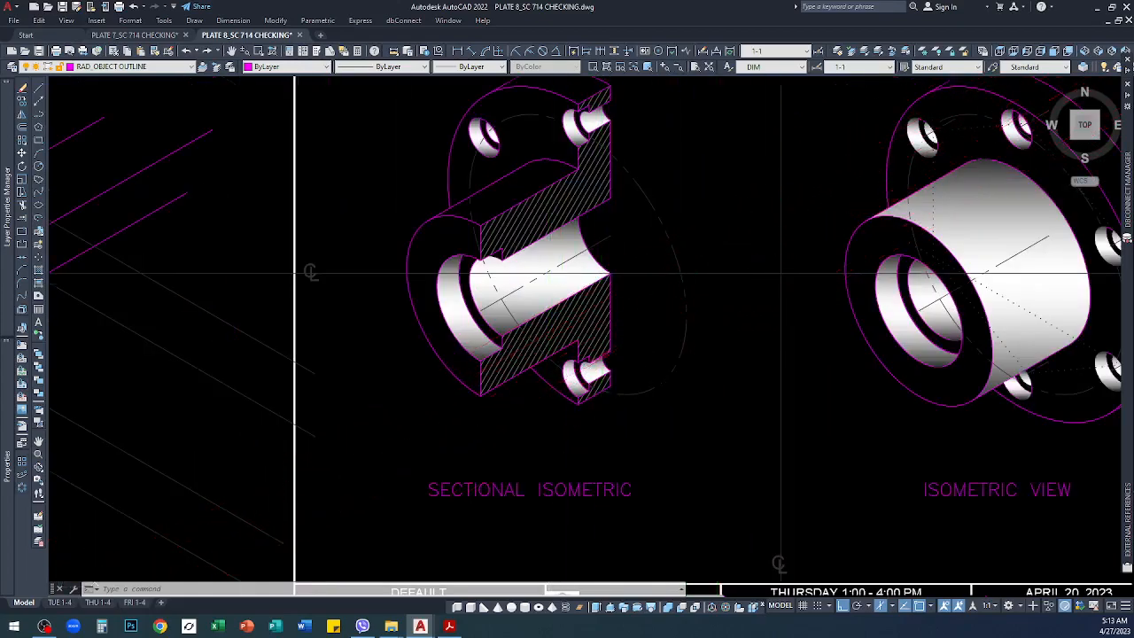
pyautogui.scroll(-4, 717, 292)
pyautogui.scroll(5, 326, 328)
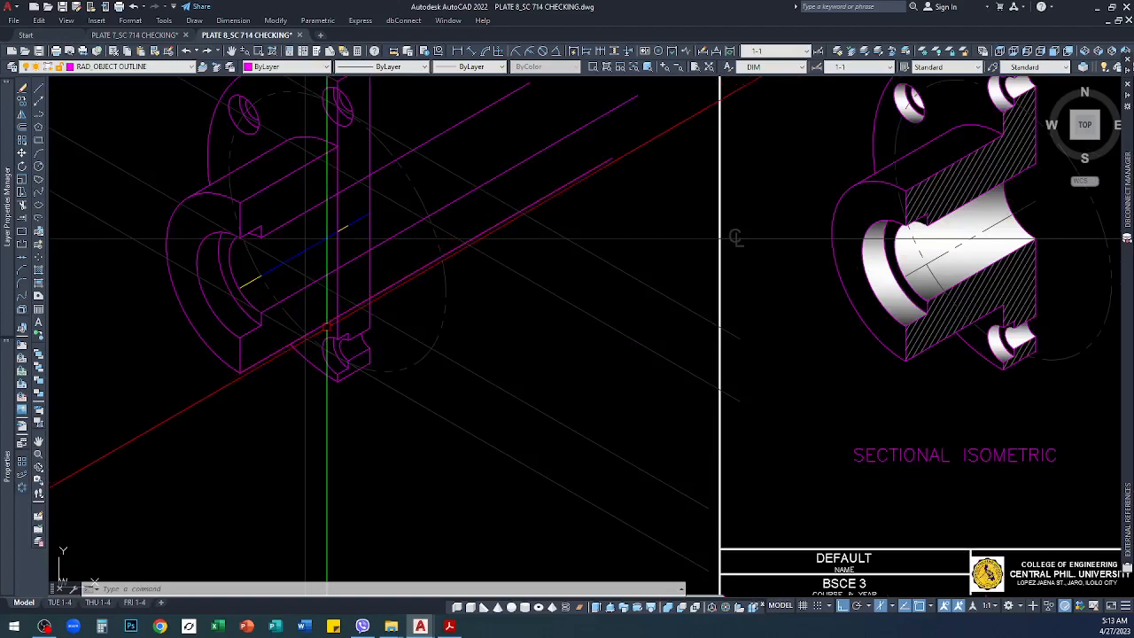
pyautogui.write('tr')
pyautogui.press('space')
pyautogui.scroll(2, 353, 328)
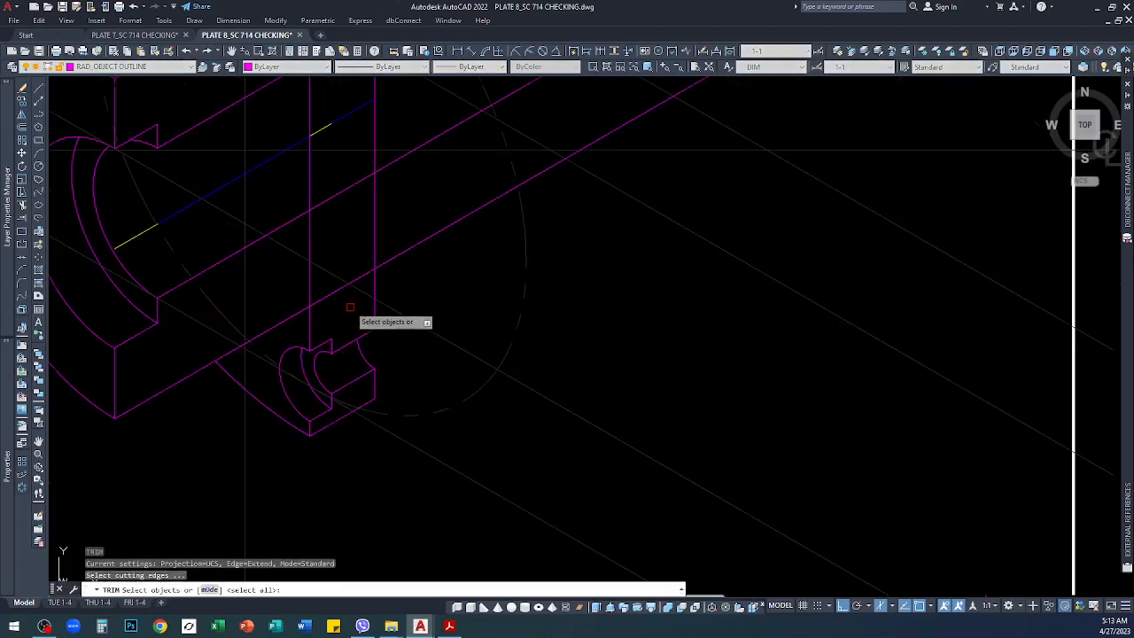
pyautogui.moveTo(324, 290); pyautogui.dragTo(306, 305)
pyautogui.press('space')
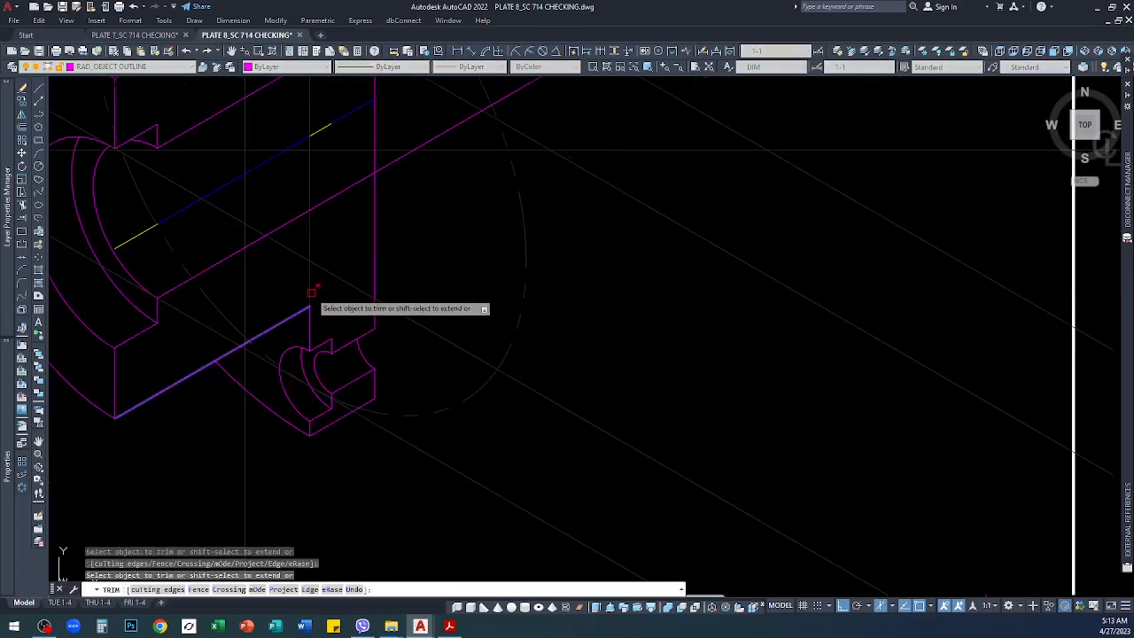
pyautogui.click(311, 292)
pyautogui.press('space')
# Step: Trim the two bore edges beyond the flange's rear vertical line, and that vertical line between the bore edges
pyautogui.scroll(-6, 338, 285)
pyautogui.scroll(3, 358, 222)
pyautogui.write('tr')
pyautogui.press('space')
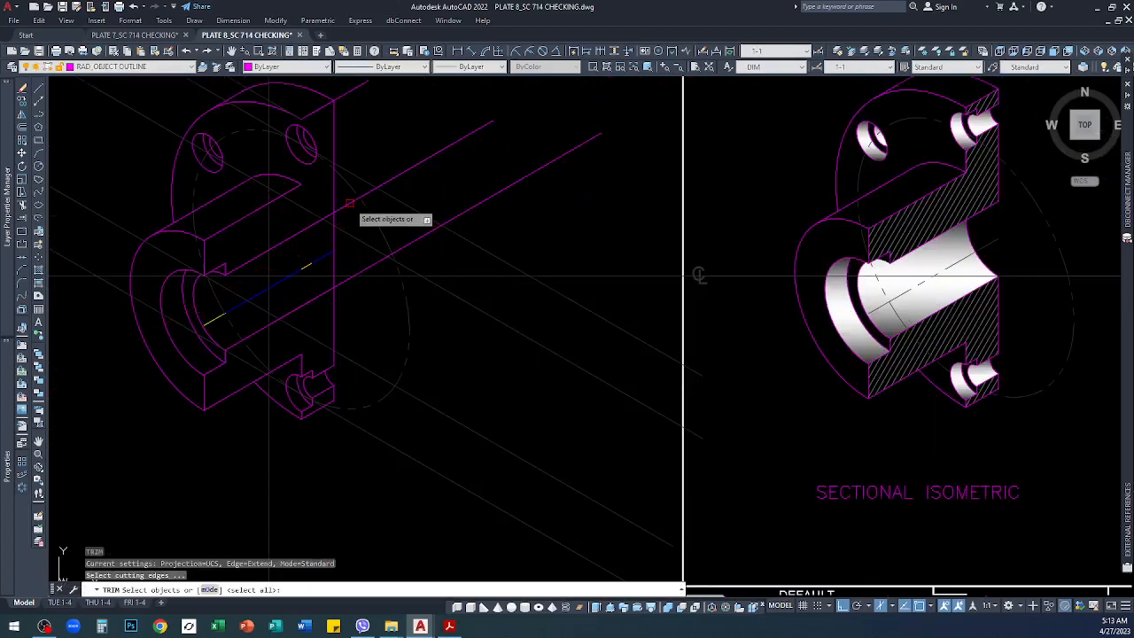
pyautogui.click(350, 205)
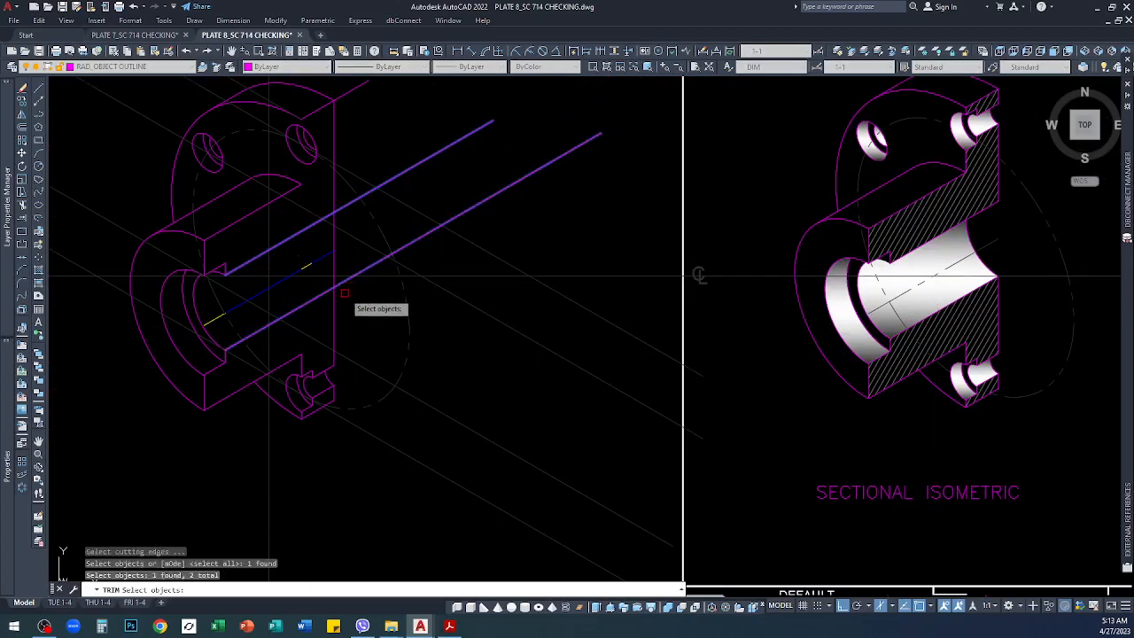
pyautogui.press('space')
pyautogui.click(524, 195)
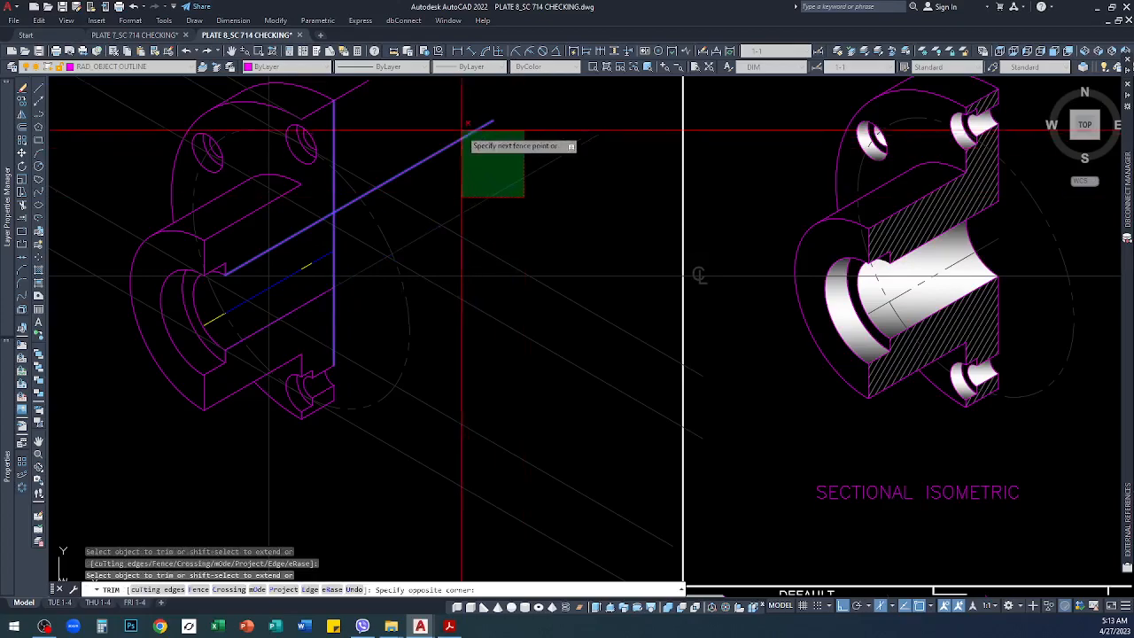
pyautogui.click(466, 133)
pyautogui.press('space')
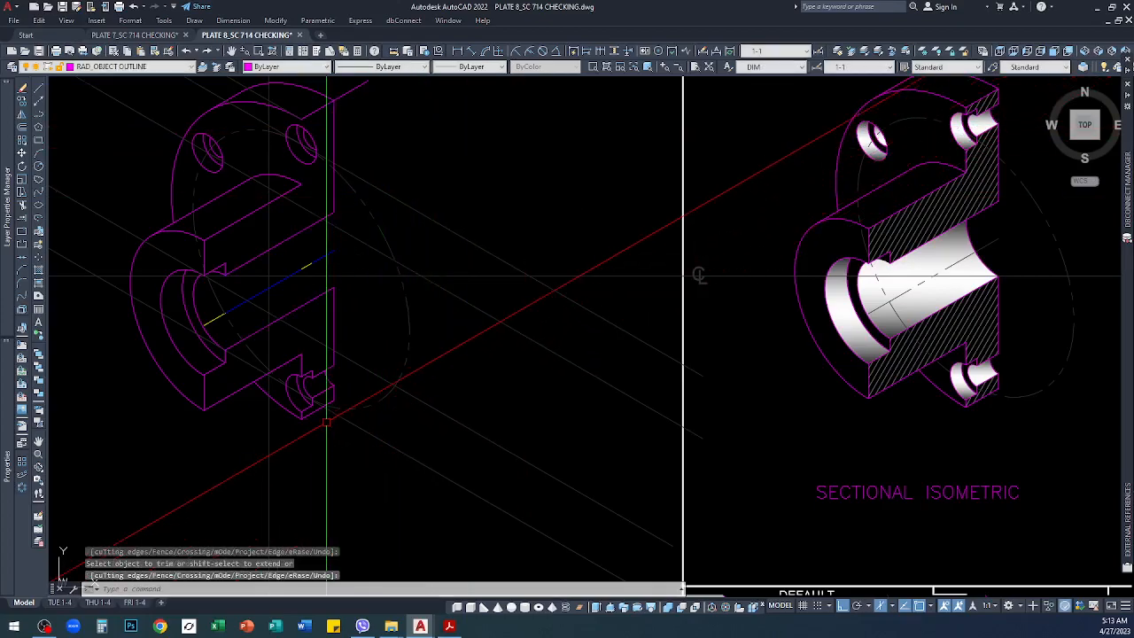
# Step: Compare the trimmed section with the finished sectional isometric on the reference sheet
pyautogui.scroll(-3, 329, 429)
pyautogui.scroll(3, 676, 287)
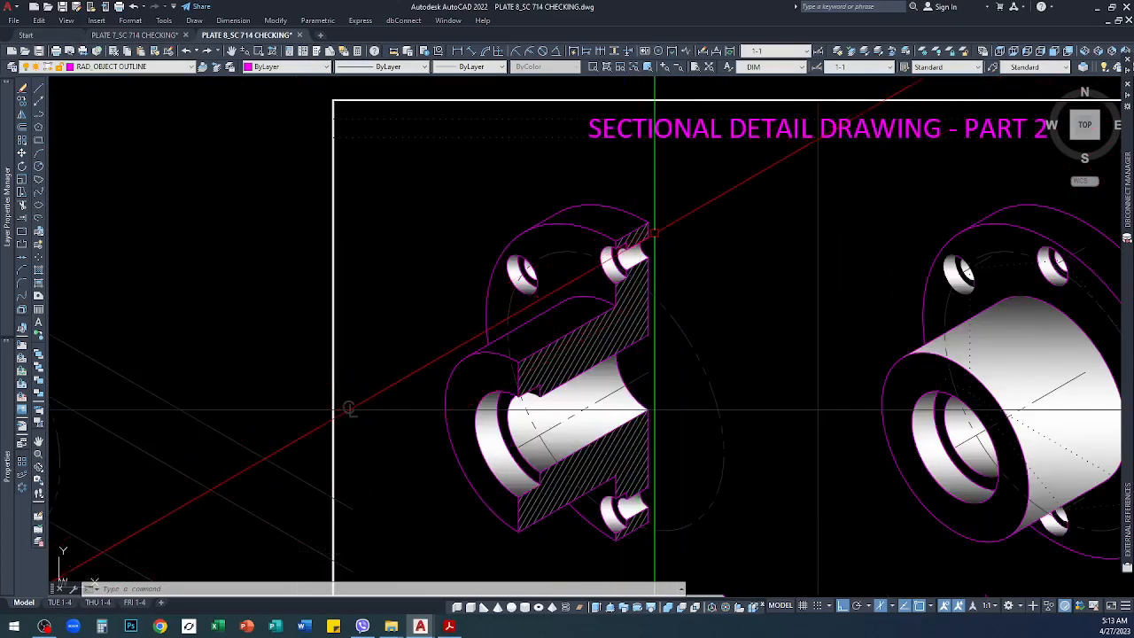
pyautogui.scroll(-3, 662, 248)
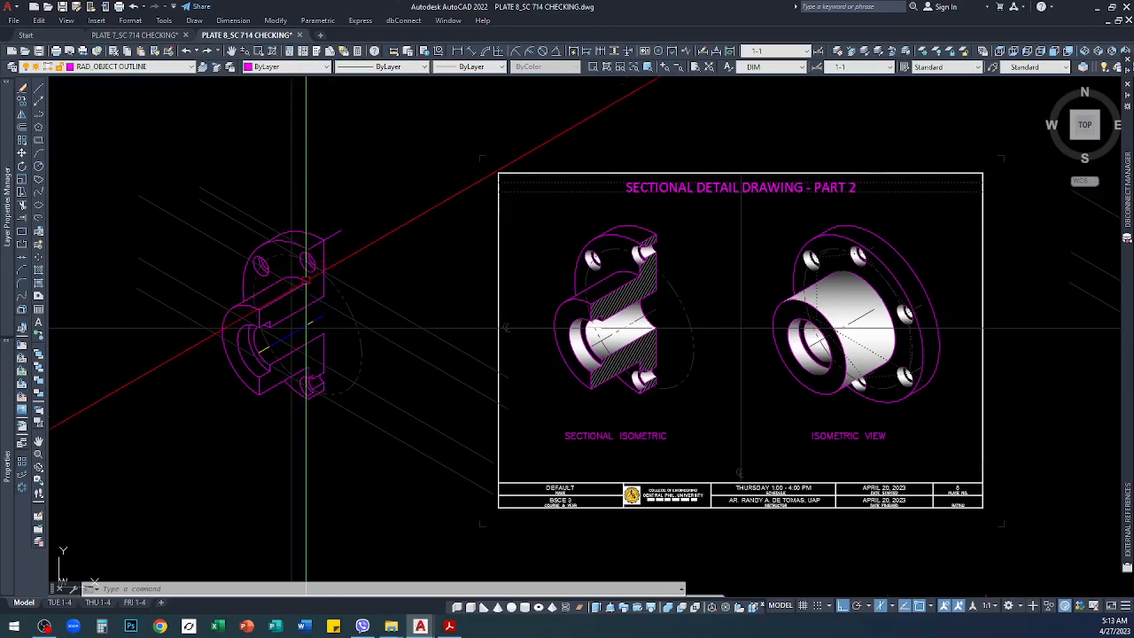
pyautogui.scroll(5, 356, 263)
pyautogui.scroll(-6, 378, 246)
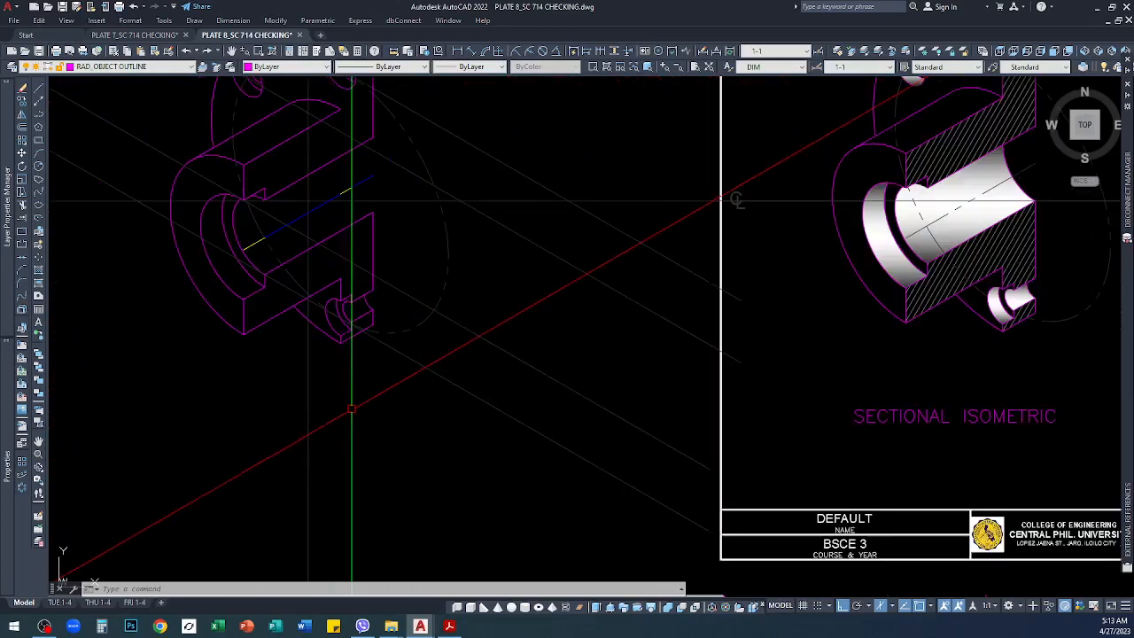
pyautogui.scroll(8, 383, 353)
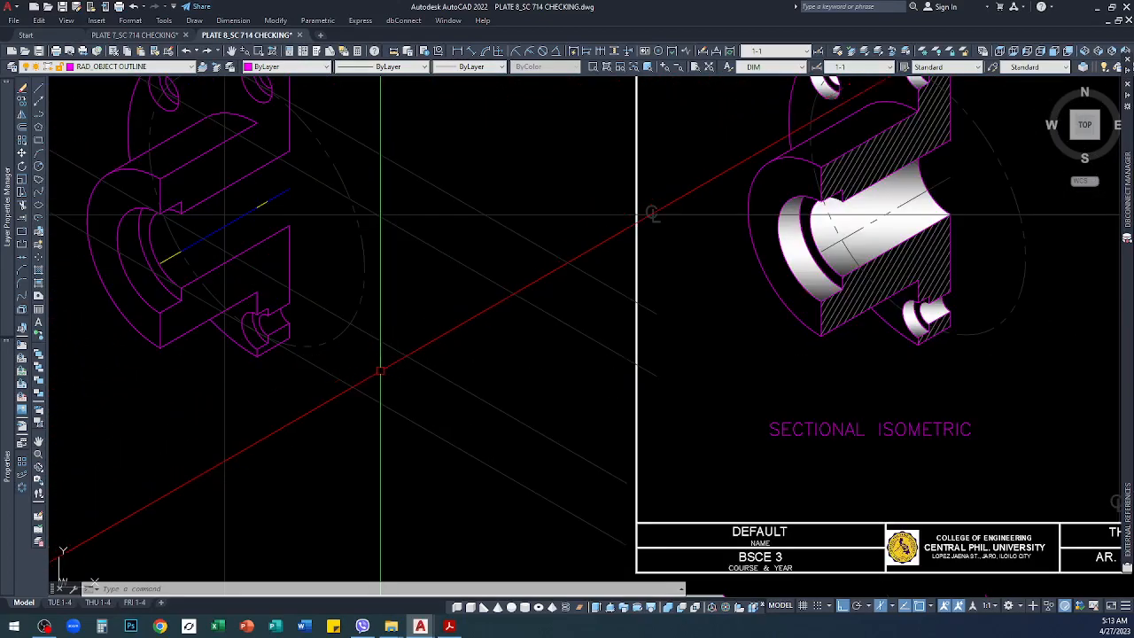
pyautogui.scroll(-4, 379, 346)
pyautogui.scroll(4, 343, 279)
# Step: Draw a vertical line from the end of the hub's upper edge to the flange's front upper corner
pyautogui.scroll(5, 343, 259)
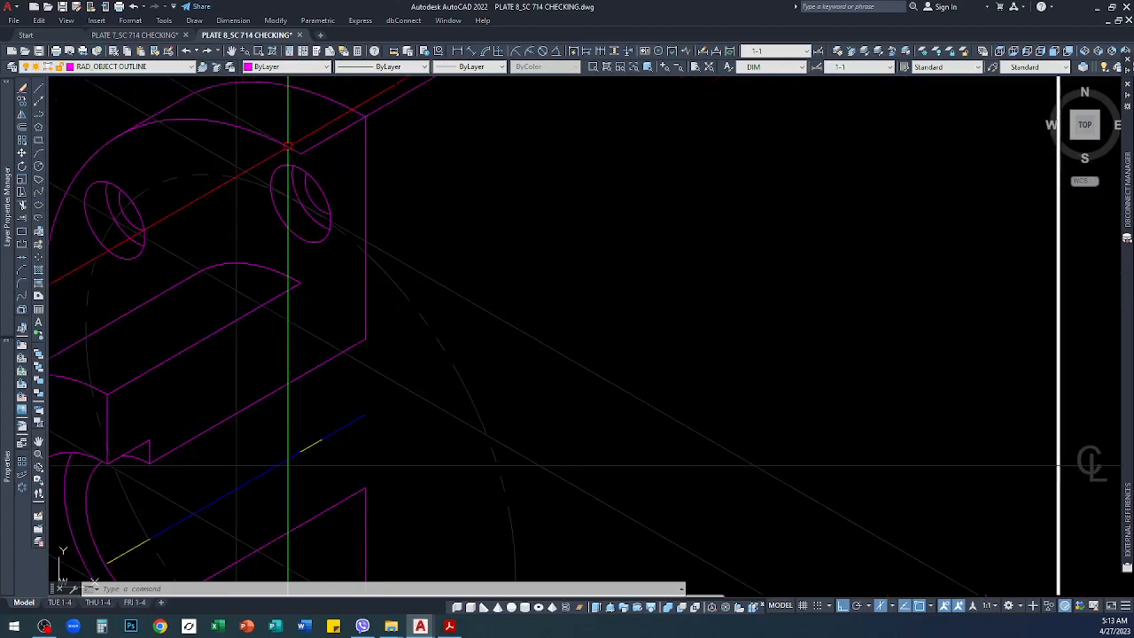
pyautogui.press('l')
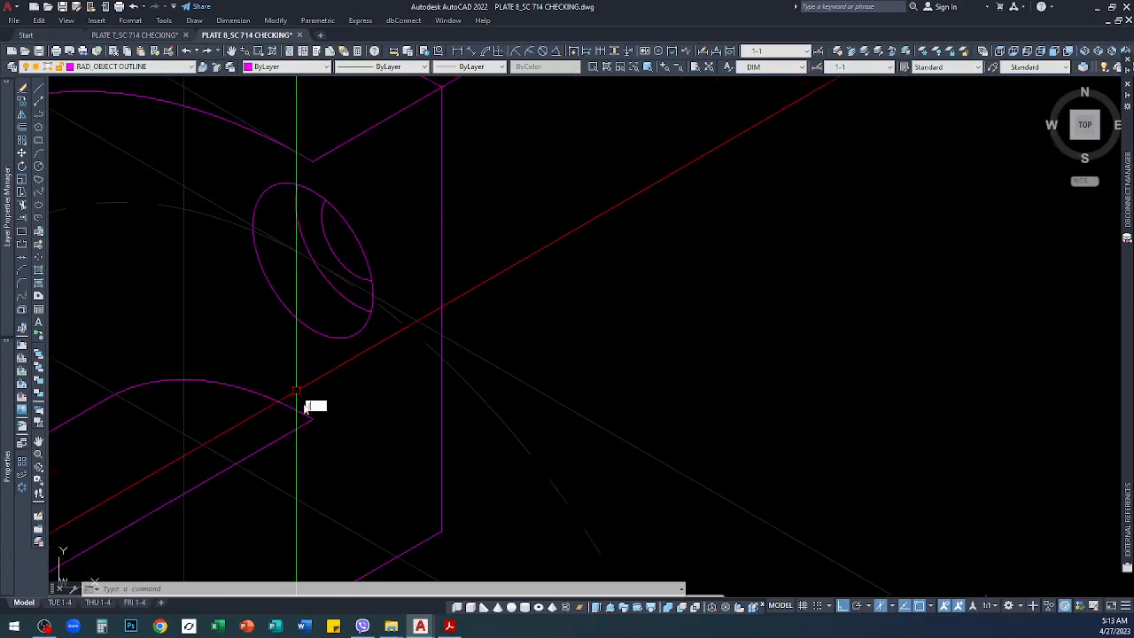
pyautogui.press('Return')
pyautogui.click(311, 417)
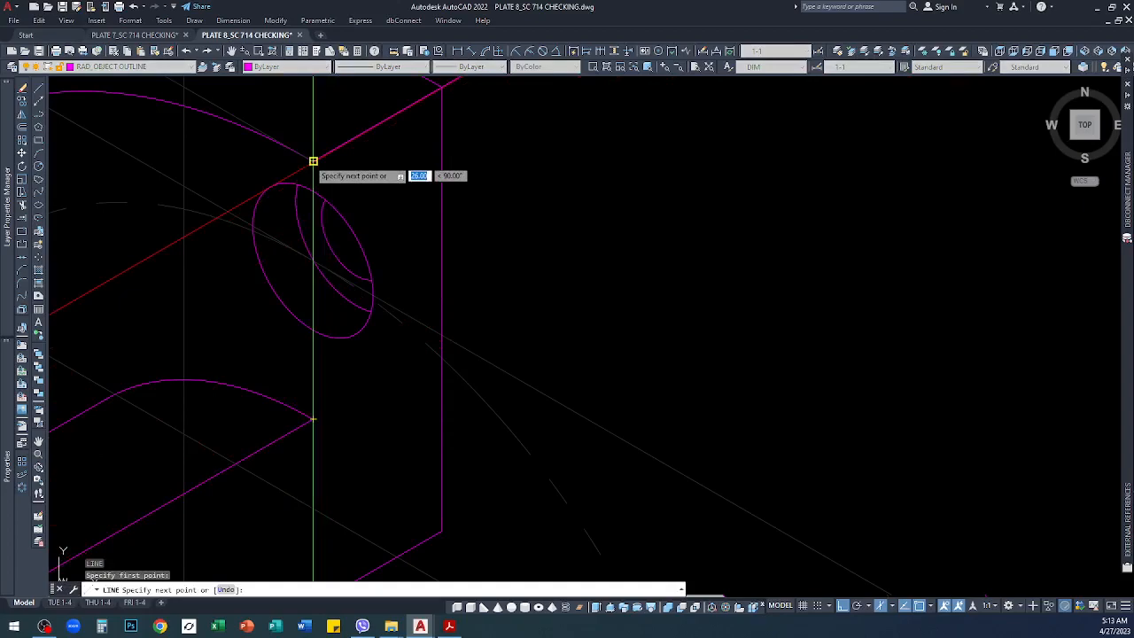
pyautogui.click(313, 161)
pyautogui.press('Return')
pyautogui.scroll(-6, 544, 316)
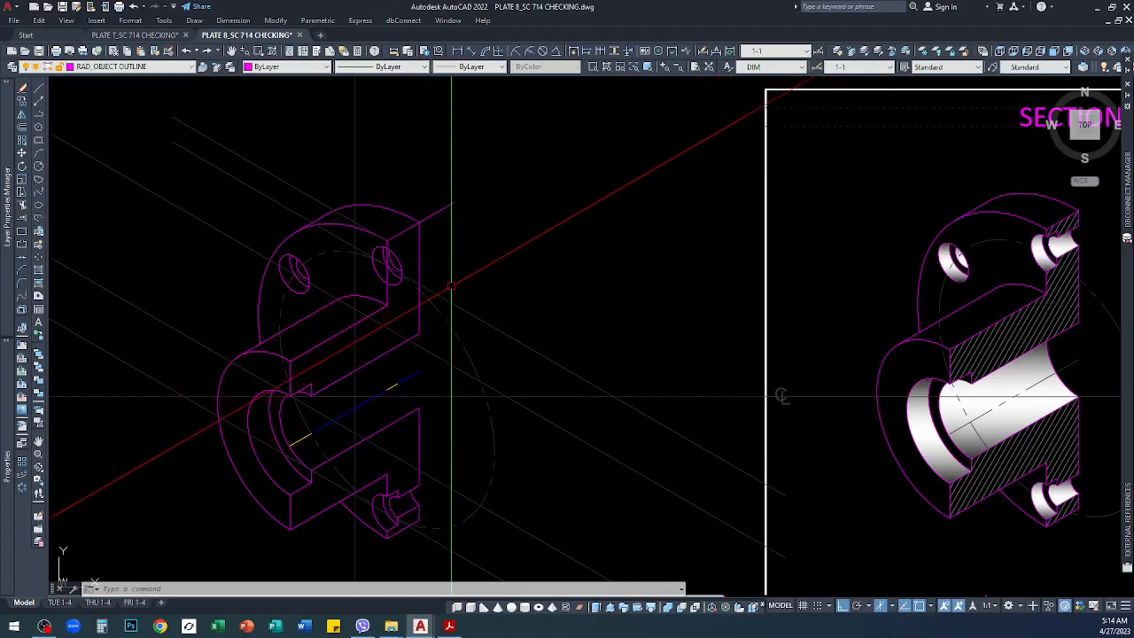
# Step: Draw an isometric guide line toward the hub from the lower intersection of the upper counterbore's ellipse and the flange's front vertical line
pyautogui.scroll(3, 389, 279)
pyautogui.press('Escape')
pyautogui.scroll(3, 376, 279)
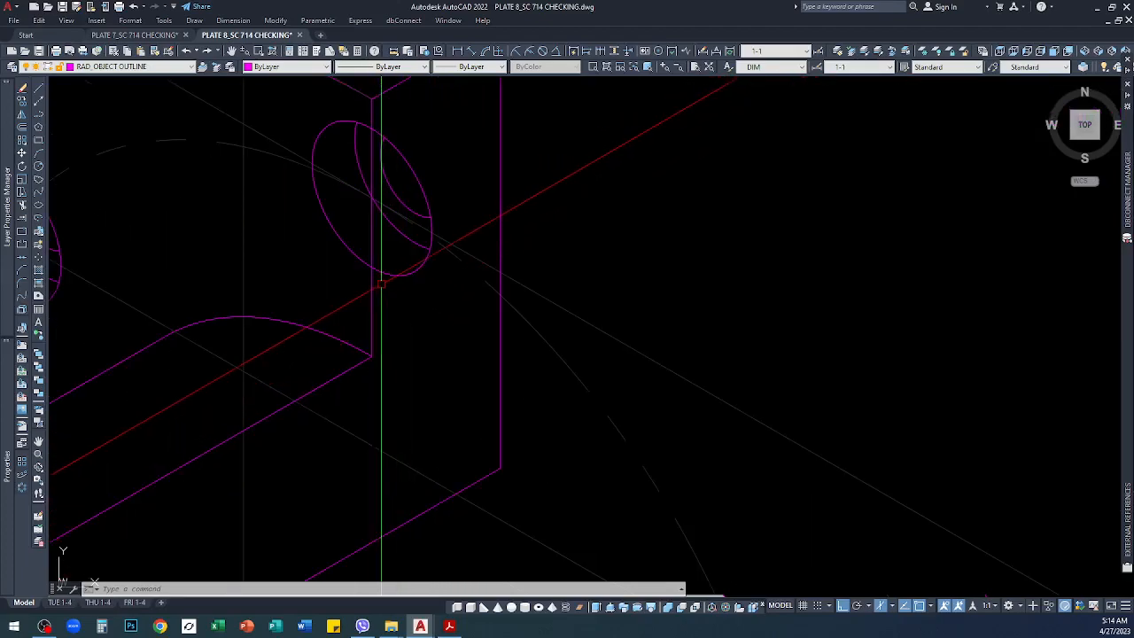
pyautogui.write('l')
pyautogui.press('Return')
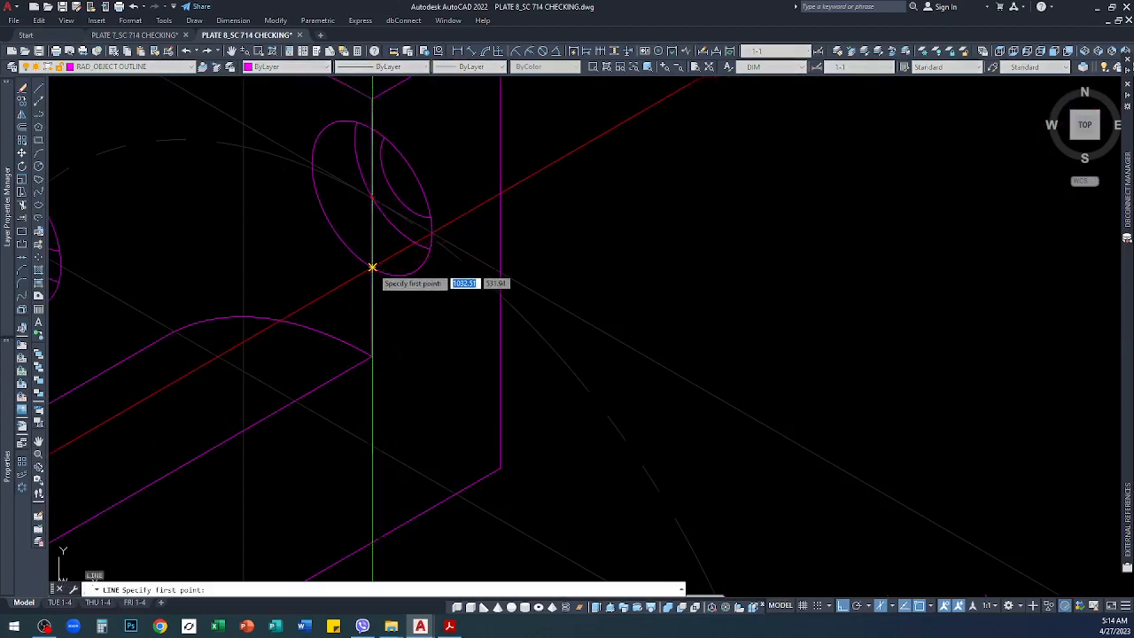
pyautogui.click(372, 268)
pyautogui.click(171, 382)
pyautogui.press('Return')
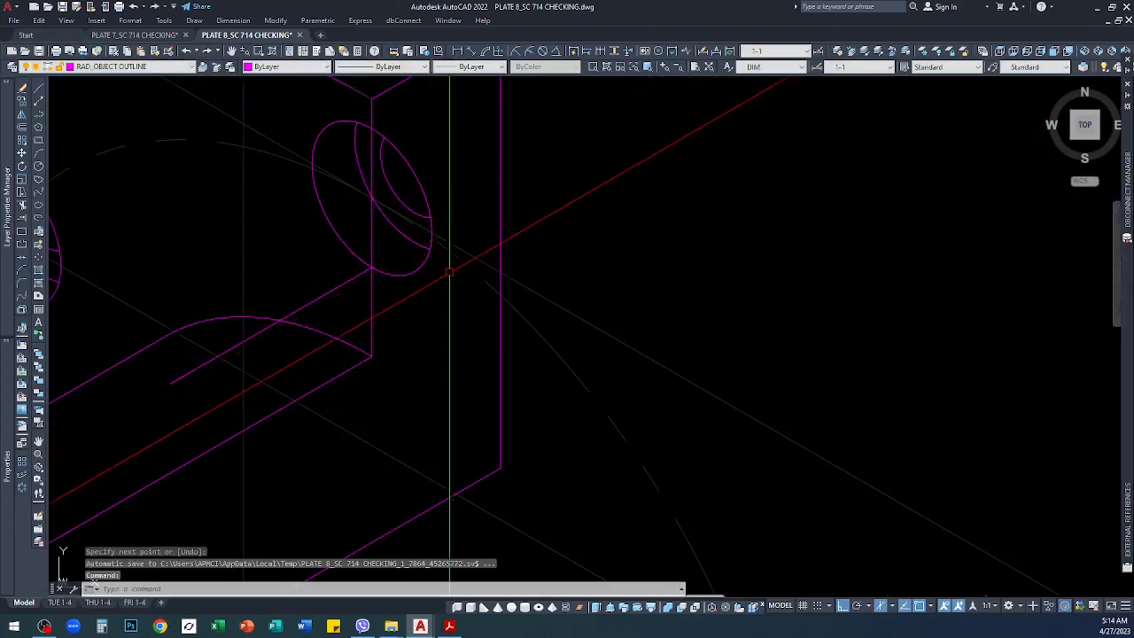
# Step: Erase the counterbore ellipse and its two inner arcs of the upper bolt hole at the cutting plane
pyautogui.scroll(-4, 398, 270)
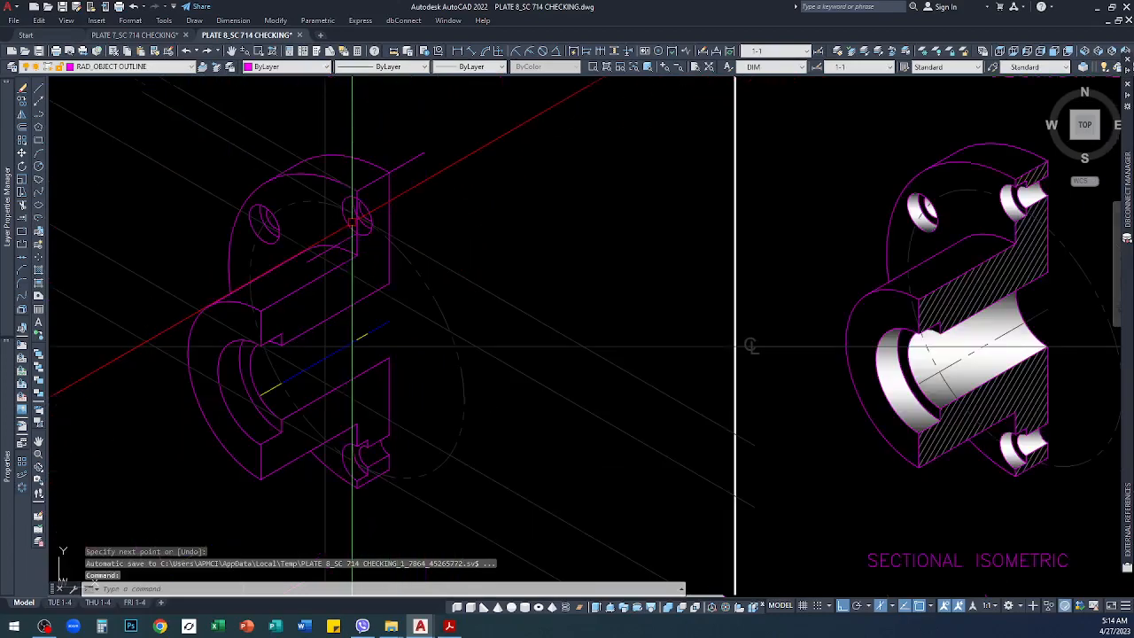
pyautogui.scroll(3, 333, 484)
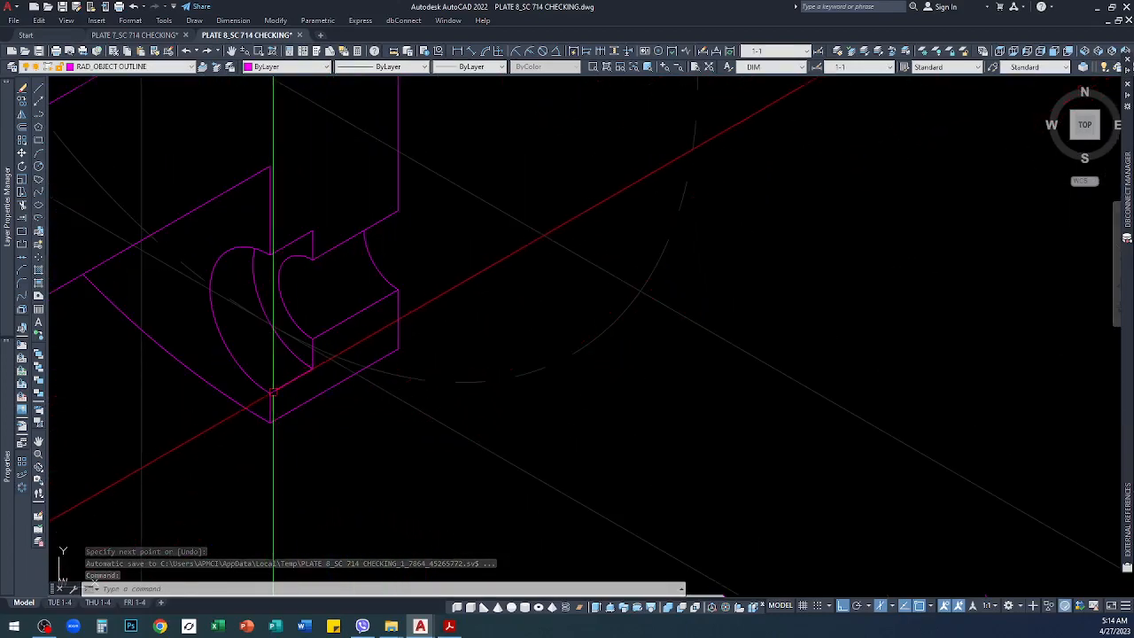
pyautogui.scroll(-2, 266, 390)
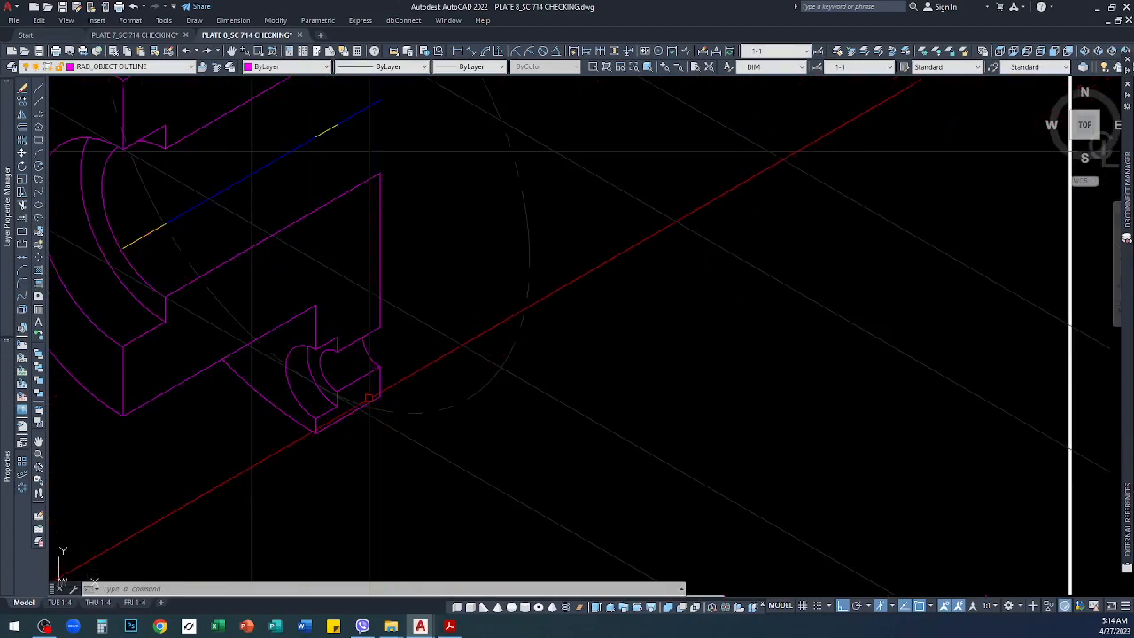
pyautogui.scroll(-1, 381, 255)
pyautogui.scroll(5, 381, 255)
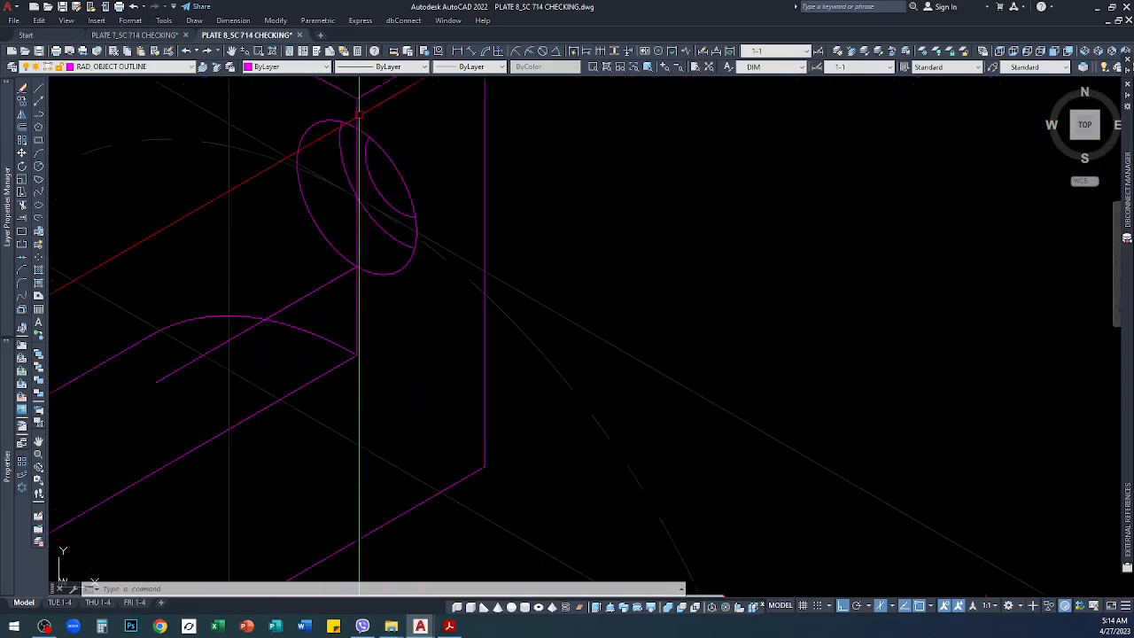
pyautogui.click(394, 133)
pyautogui.click(365, 148)
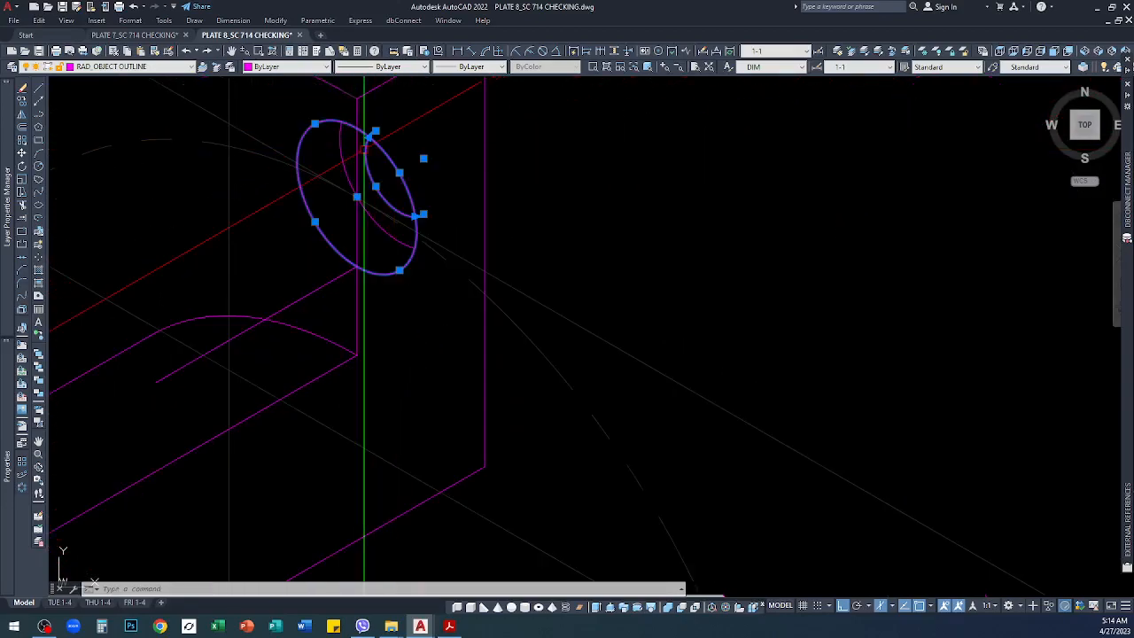
pyautogui.click(348, 124)
pyautogui.click(331, 140)
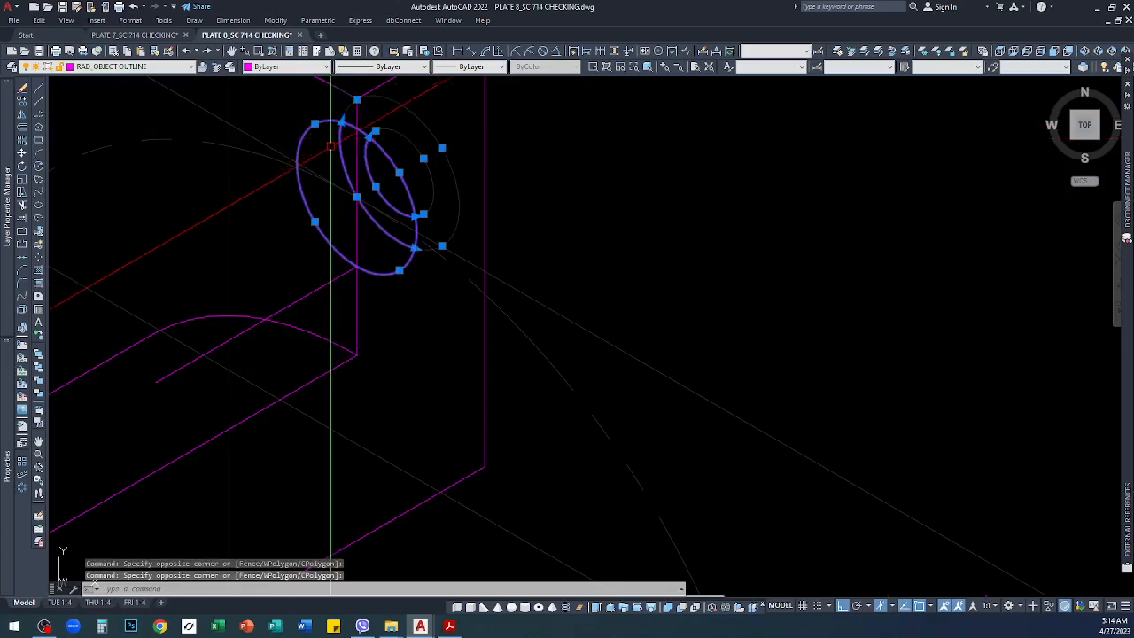
pyautogui.press('Delete')
# Step: Copy the lower sectioned counterbored hole's arcs and edges from its front lower corner to the guide line's end on the flange's front vertical edge
pyautogui.scroll(-5, 348, 160)
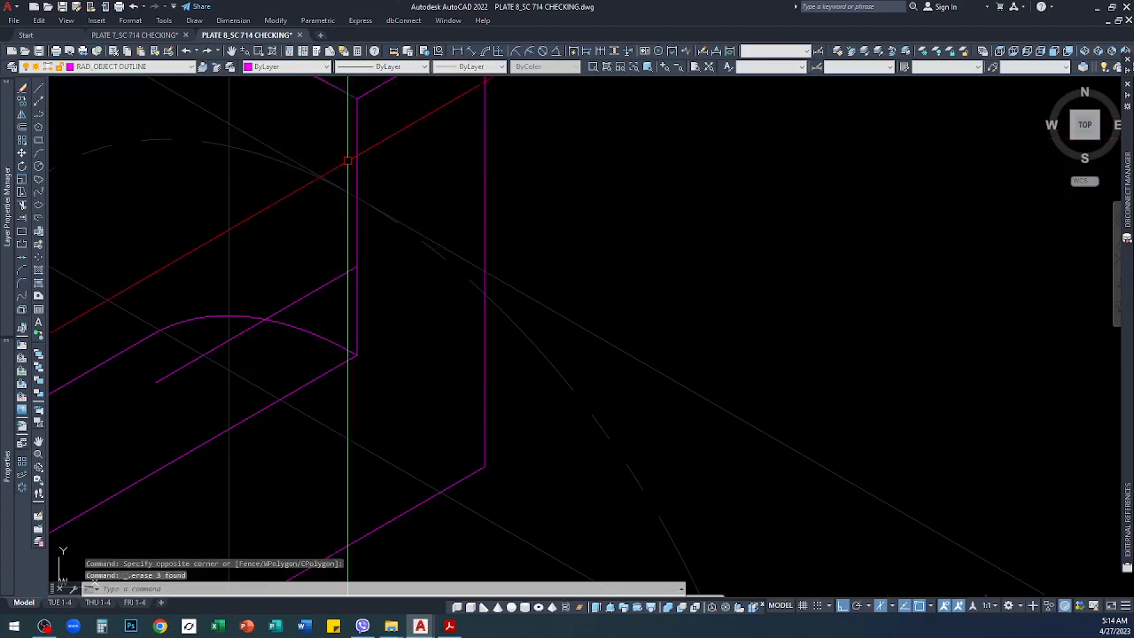
pyautogui.scroll(6, 336, 248)
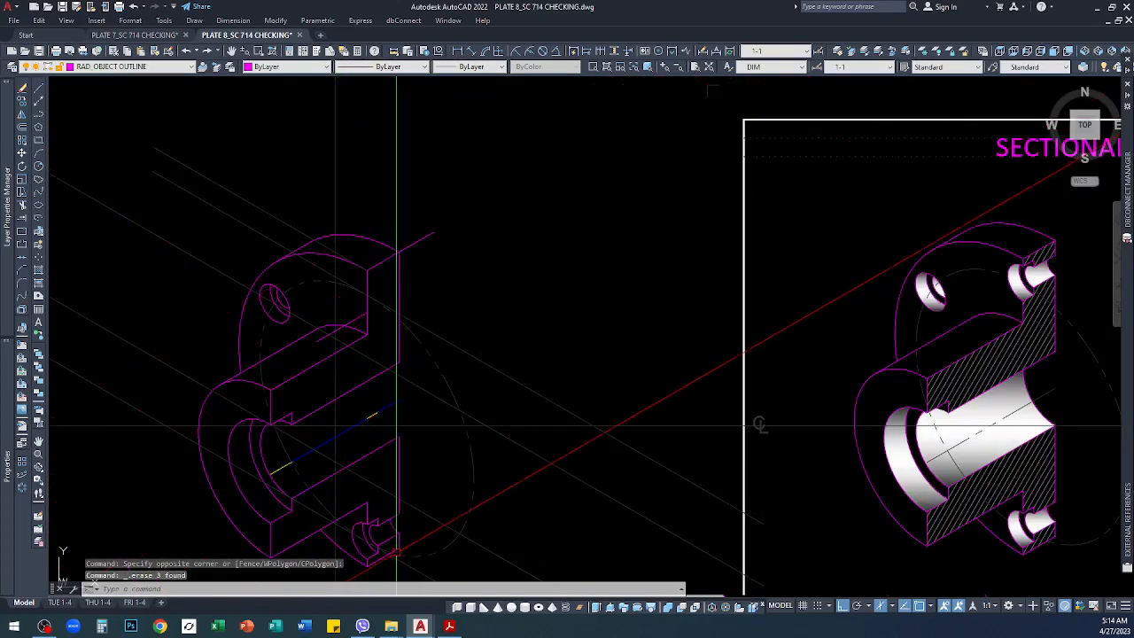
pyautogui.scroll(3, 322, 500)
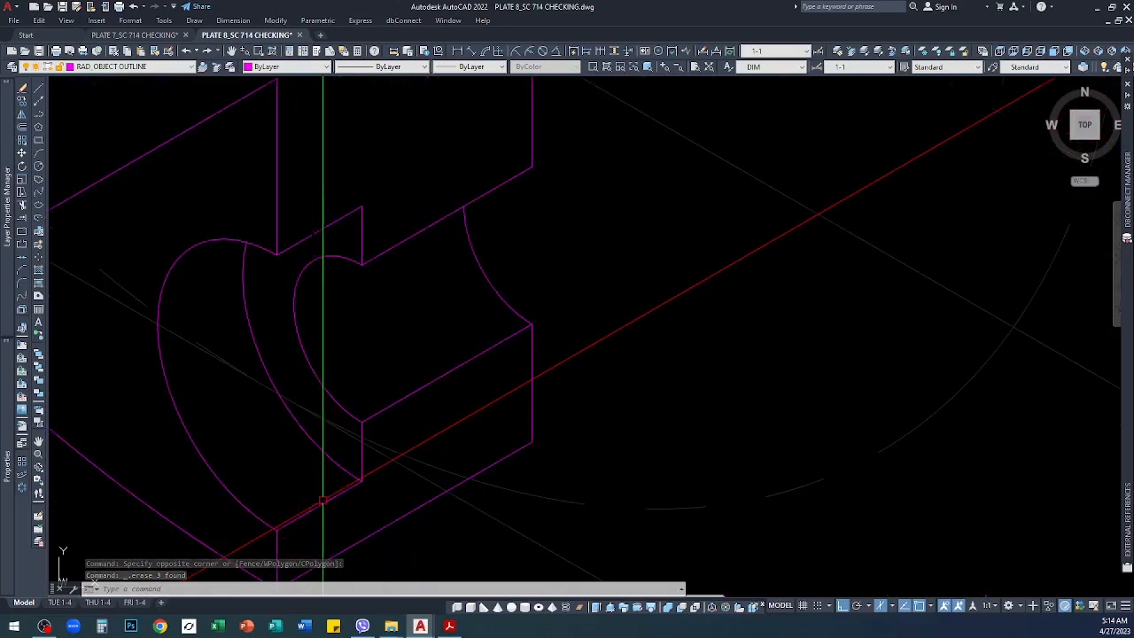
pyautogui.click(304, 305)
pyautogui.click(236, 293)
pyautogui.click(210, 220)
pyautogui.click(177, 284)
pyautogui.click(375, 224)
pyautogui.click(317, 222)
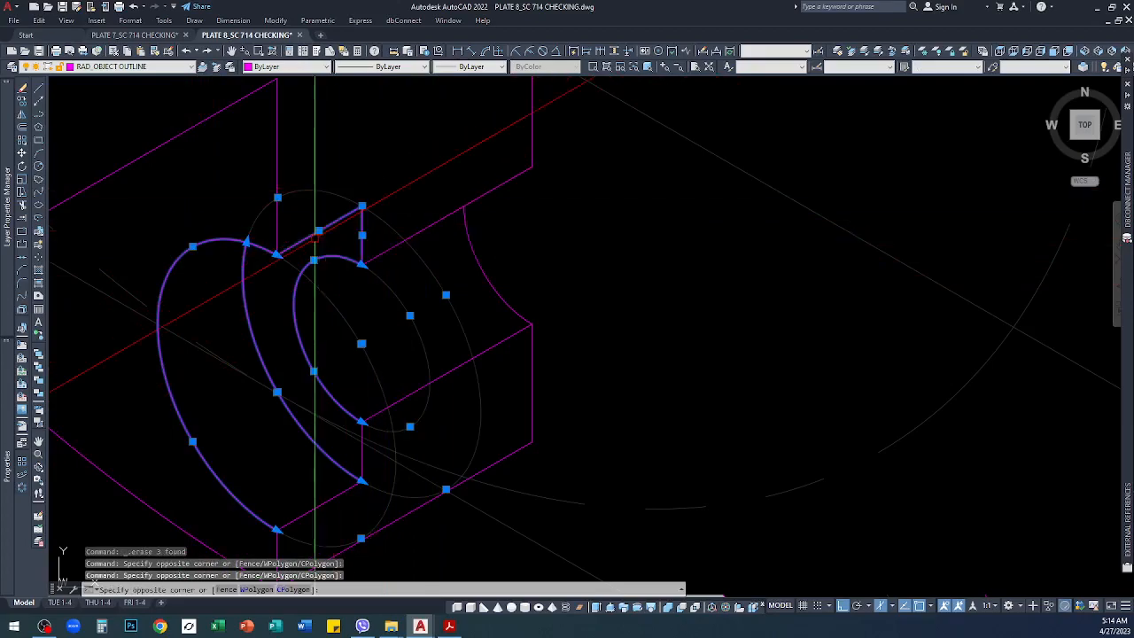
pyautogui.click(479, 212)
pyautogui.click(434, 184)
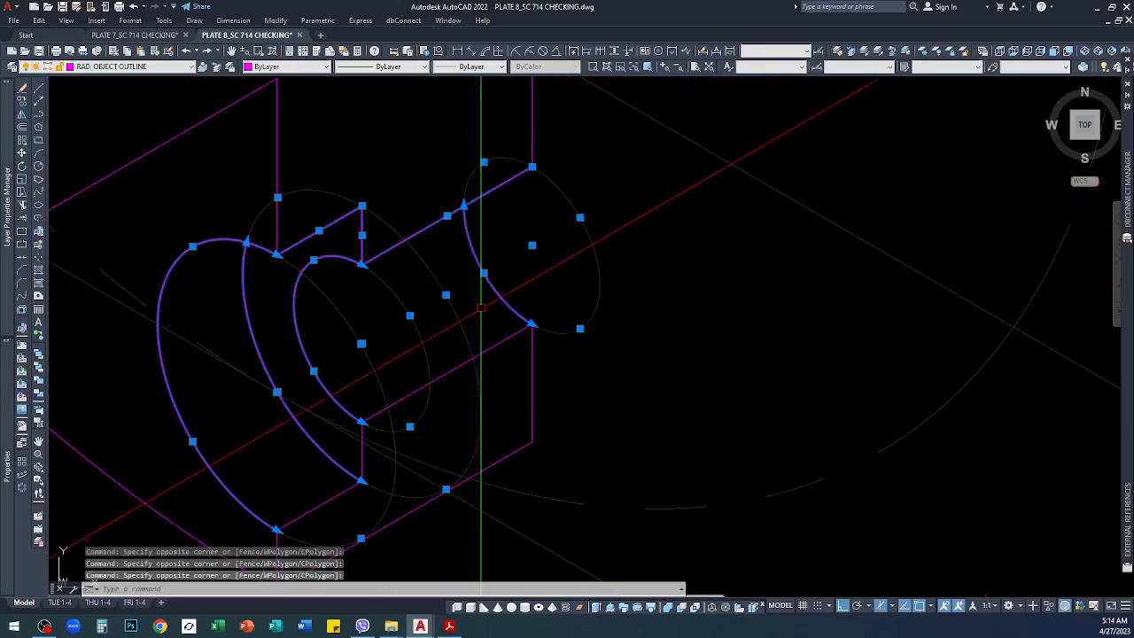
pyautogui.click(502, 330)
pyautogui.click(489, 364)
pyautogui.scroll(-3, 491, 364)
pyautogui.scroll(3, 410, 344)
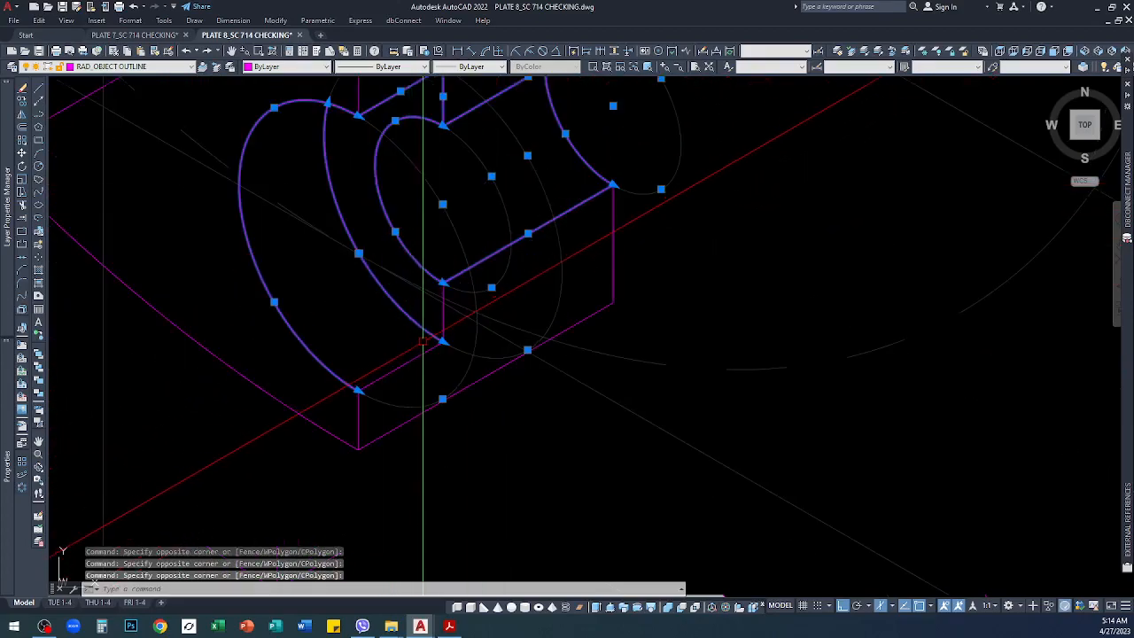
pyautogui.click(444, 310)
pyautogui.click(395, 376)
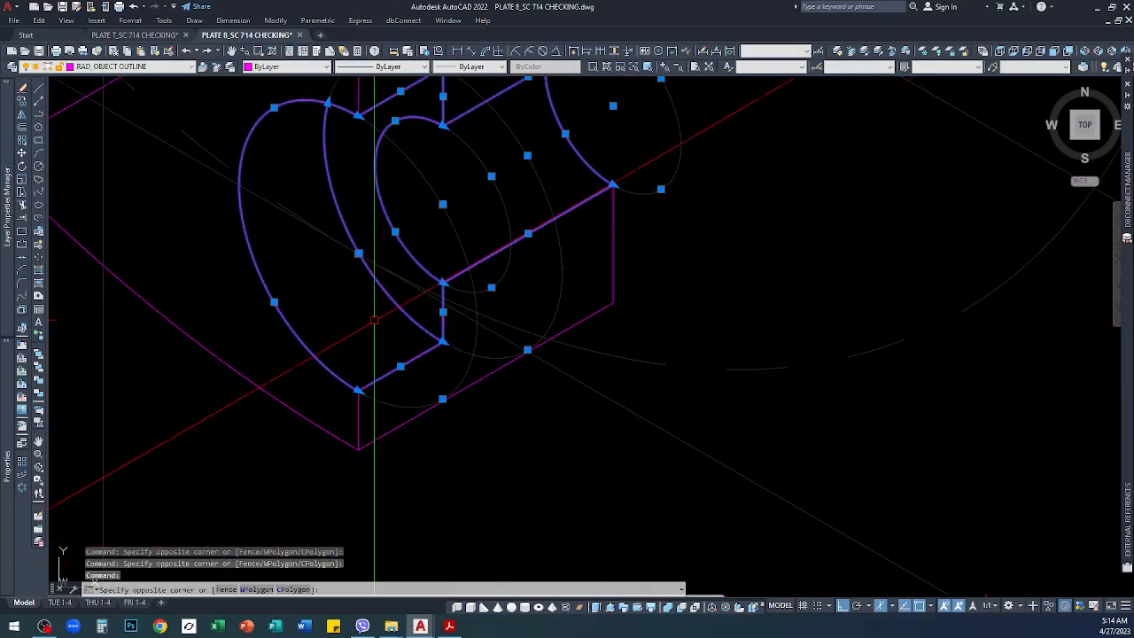
pyautogui.click(374, 320)
pyautogui.scroll(-3, 430, 390)
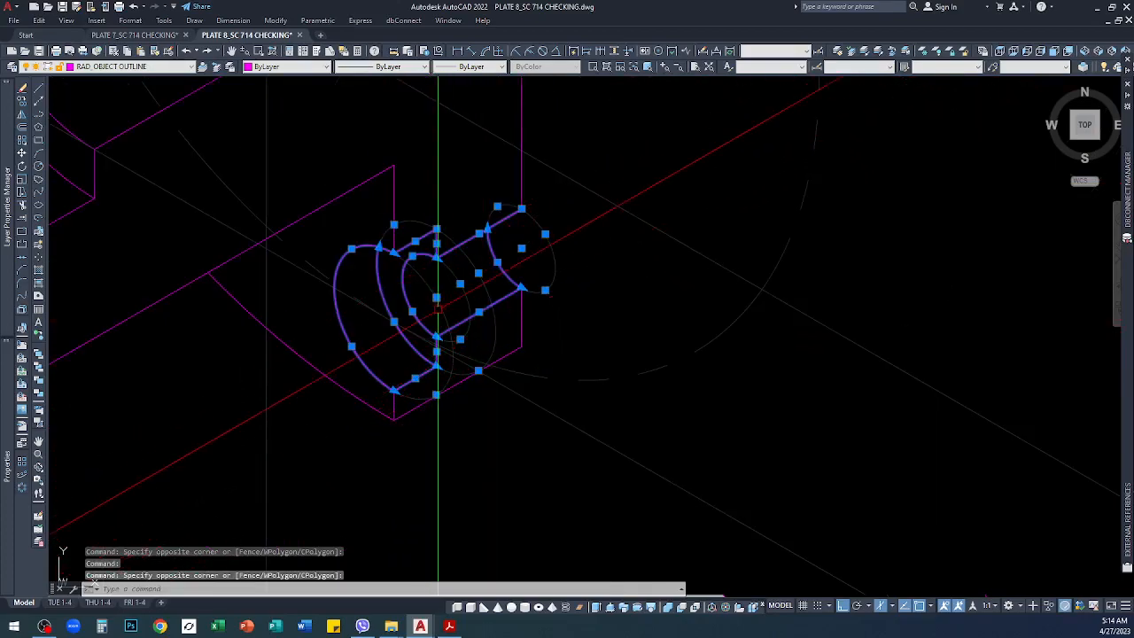
pyautogui.write('co')
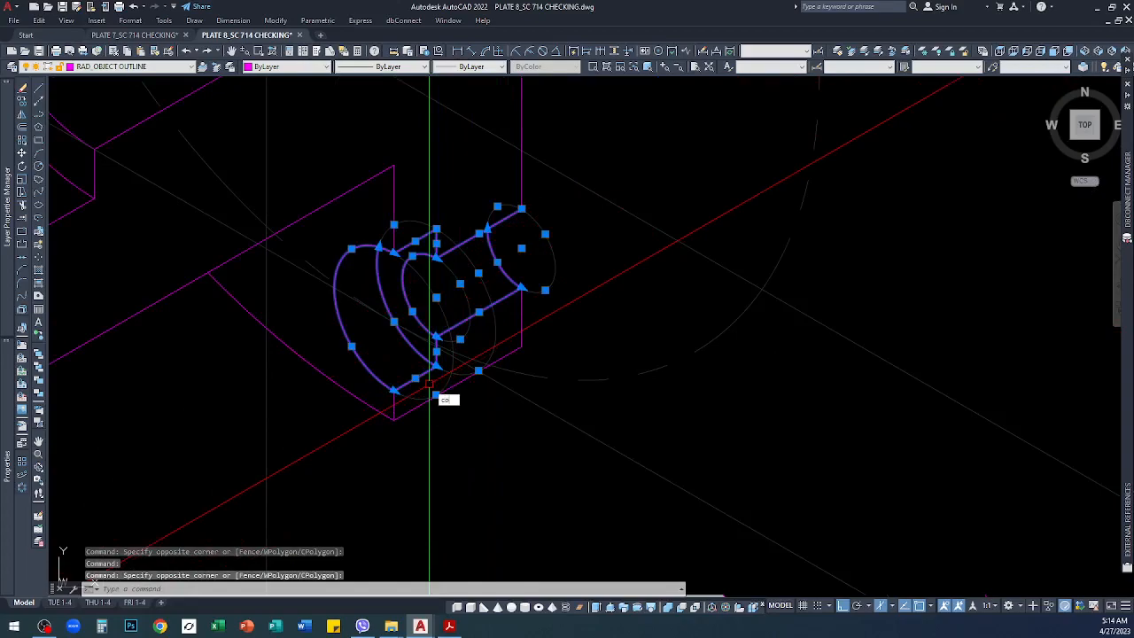
pyautogui.press('Return')
pyautogui.scroll(6, 430, 387)
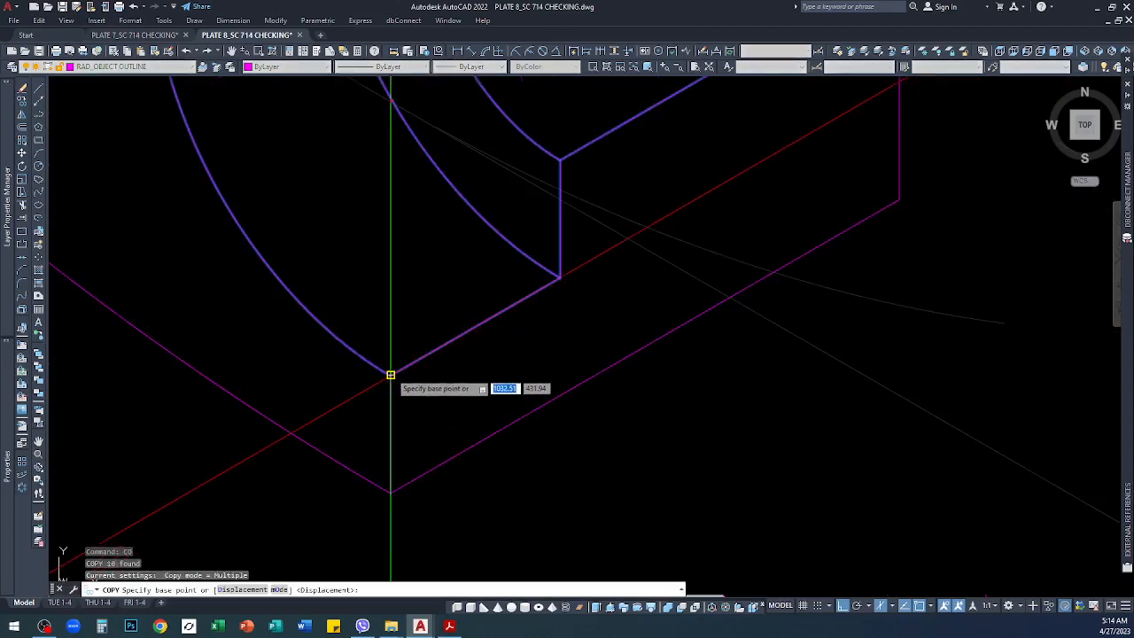
pyautogui.click(391, 375)
pyautogui.scroll(-6, 460, 443)
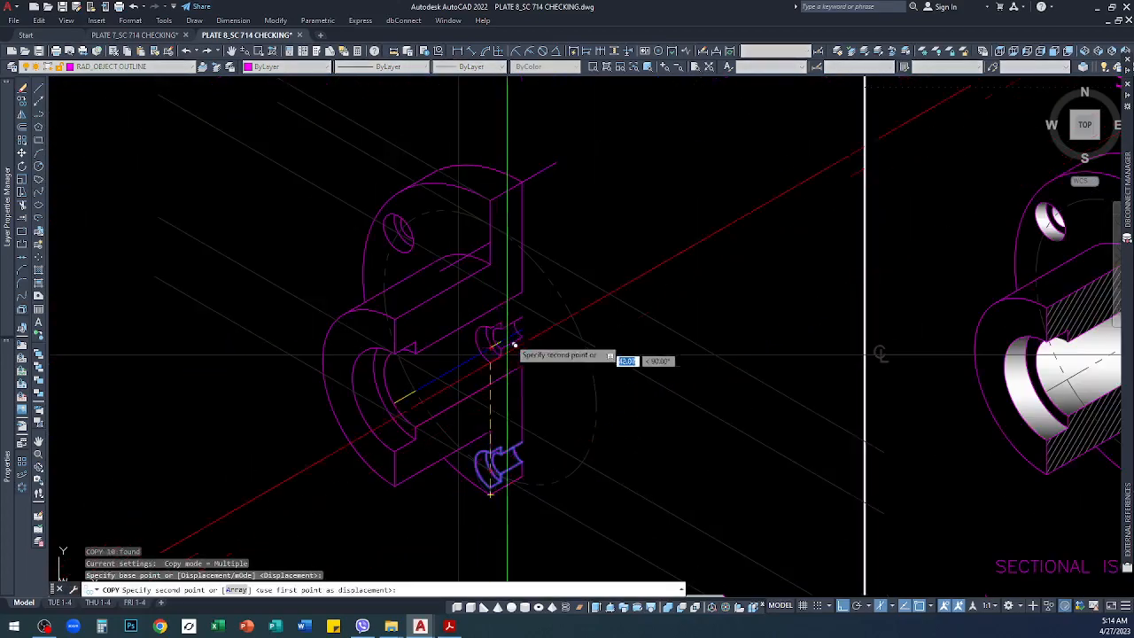
pyautogui.scroll(5, 478, 266)
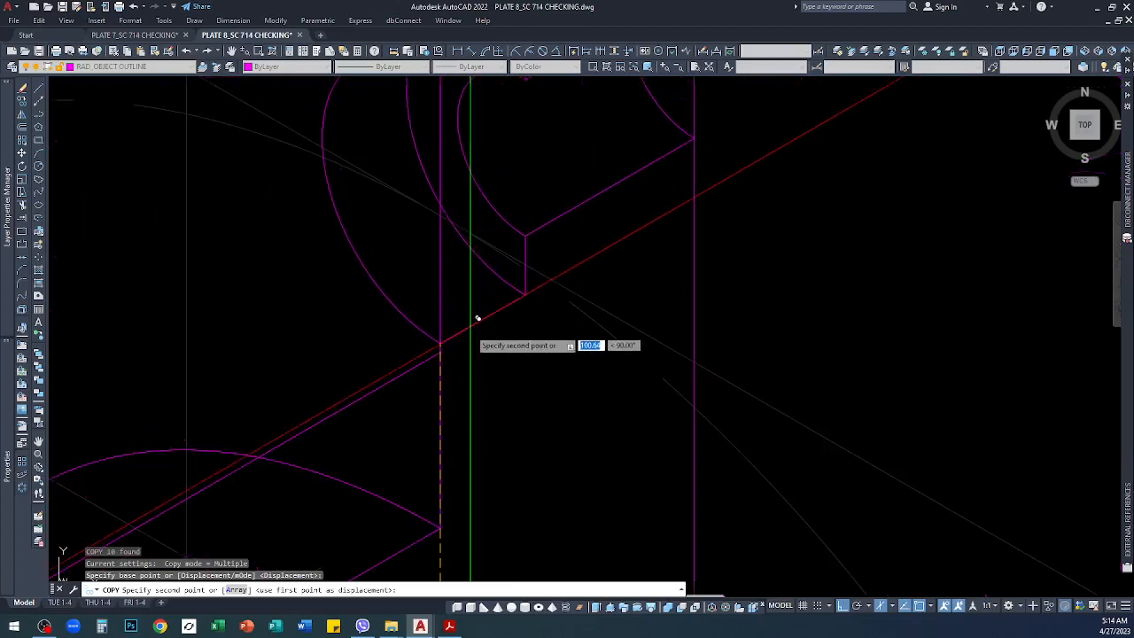
pyautogui.click(440, 351)
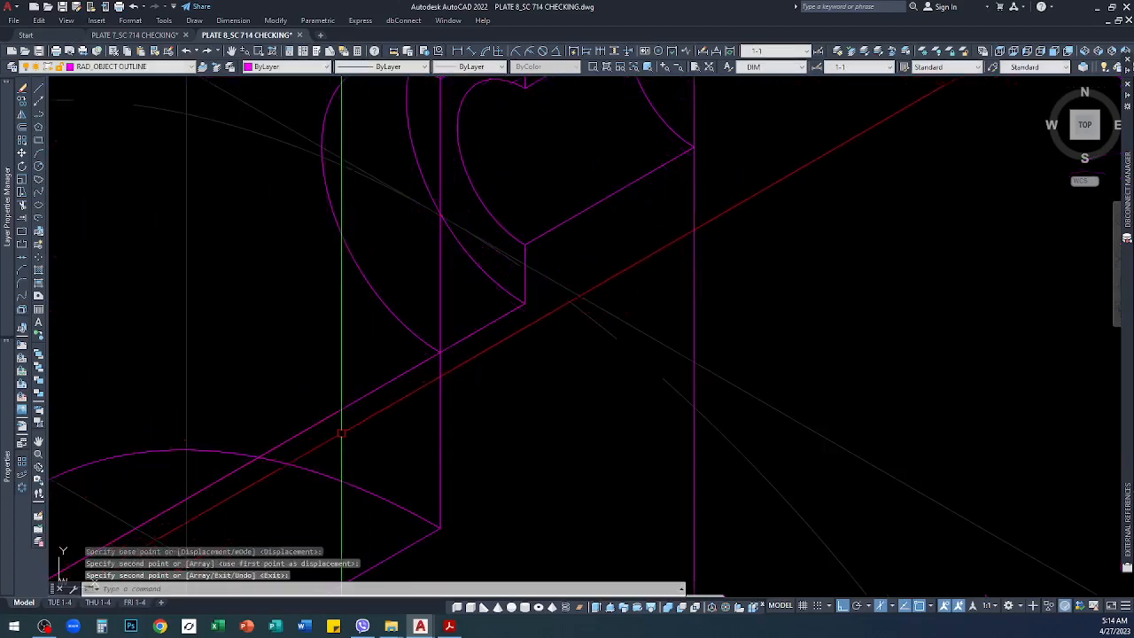
pyautogui.press('Return')
# Step: Erase the isometric guide line below the upper counterbored hole
pyautogui.click(344, 407)
pyautogui.press('Delete')
pyautogui.scroll(-3, 317, 428)
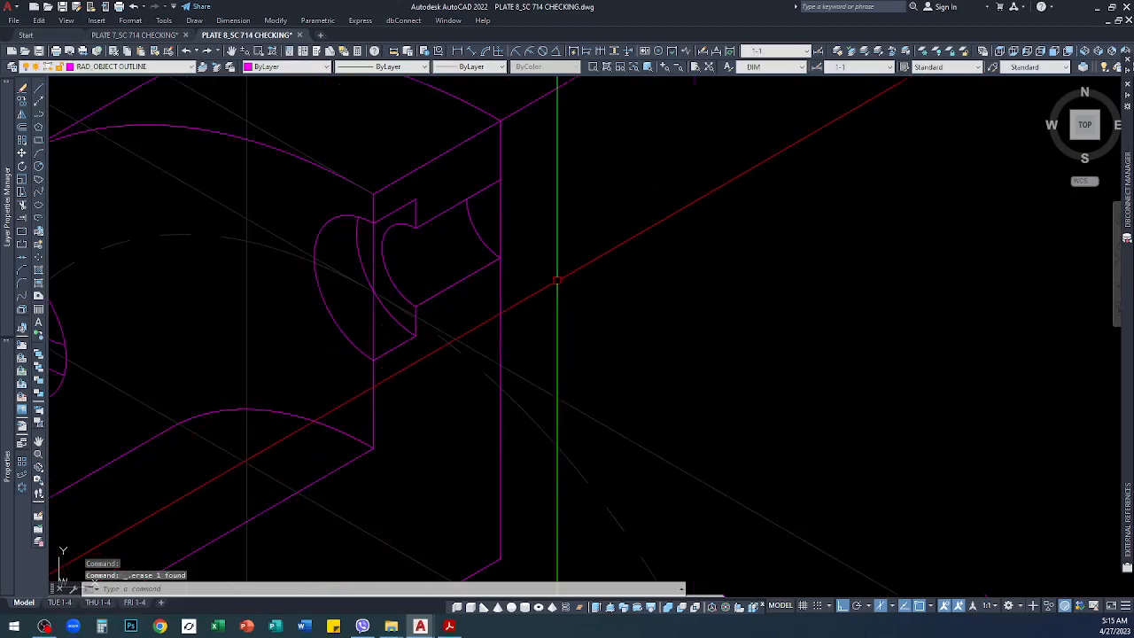
# Step: Trim the flange's front vertical line between the upper and lower edges of the upper counterbore
pyautogui.press('Return')
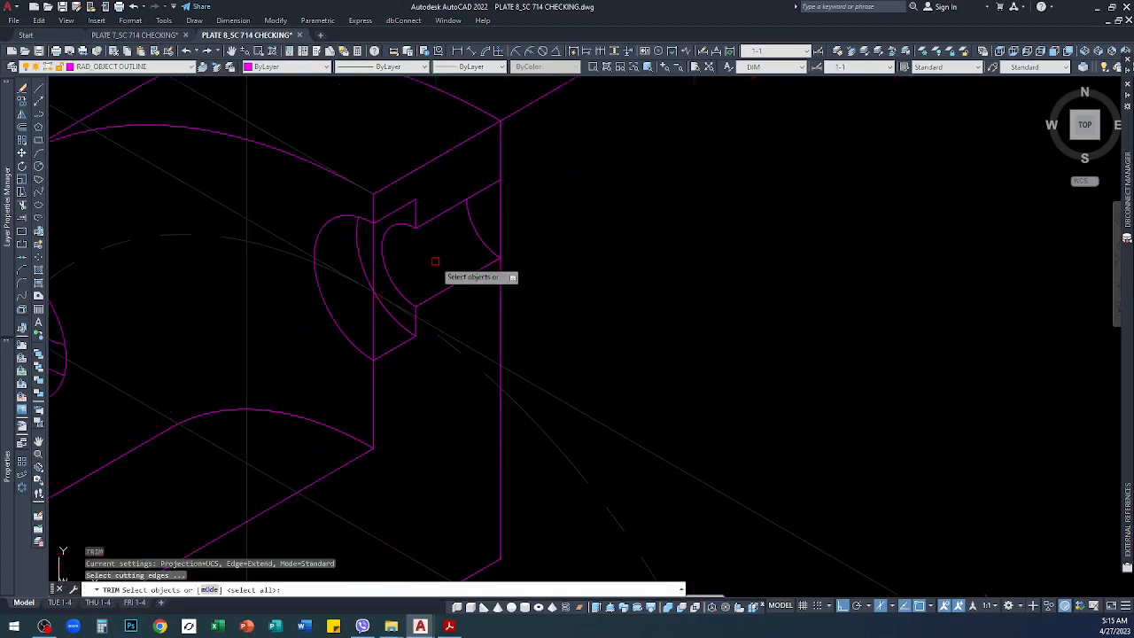
pyautogui.click(385, 214)
pyautogui.click(382, 356)
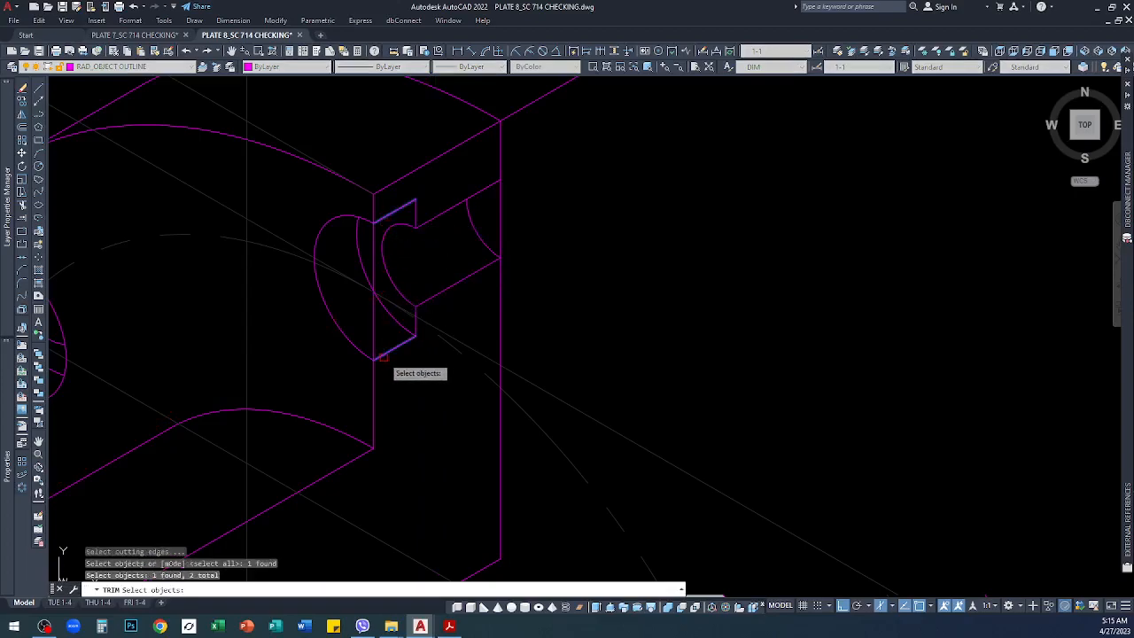
pyautogui.press('Return')
pyautogui.click(374, 332)
pyautogui.press('Return')
# Step: Trim the flange's rear vertical line between the upper and lower edges of the upper bolt hole
pyautogui.press('Return')
pyautogui.click(489, 195)
pyautogui.click(481, 256)
pyautogui.click(482, 287)
pyautogui.press('Return')
pyautogui.click(495, 216)
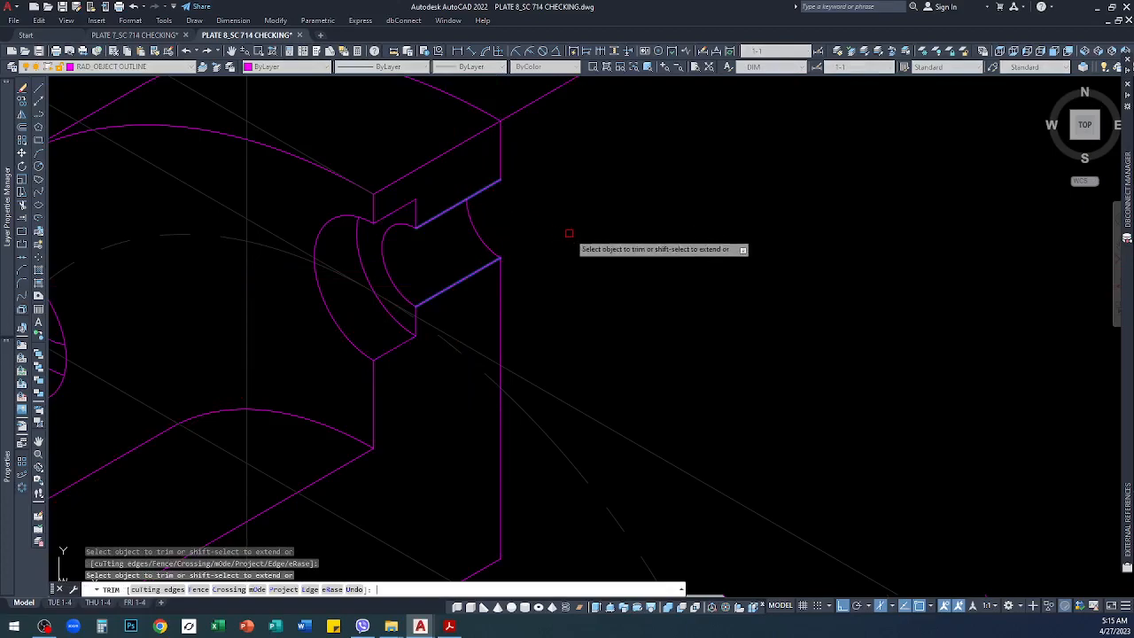
pyautogui.scroll(-4, 526, 347)
pyautogui.press('Return')
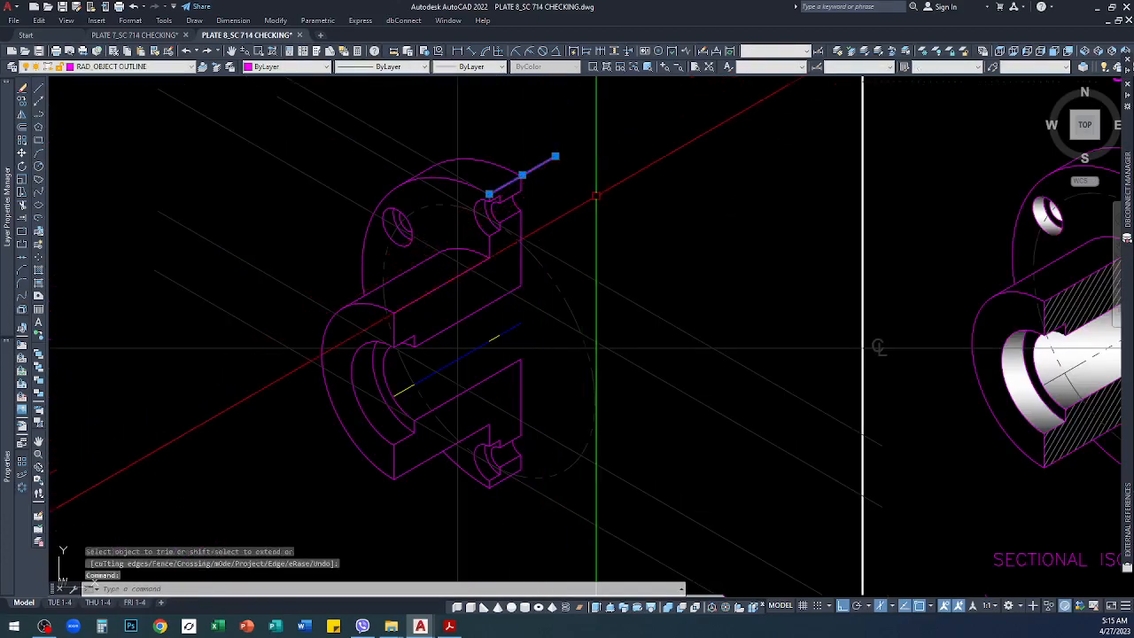
# Step: Trim the flange's upper isometric edge where it projects beyond the rear rim arc
pyautogui.press('Escape')
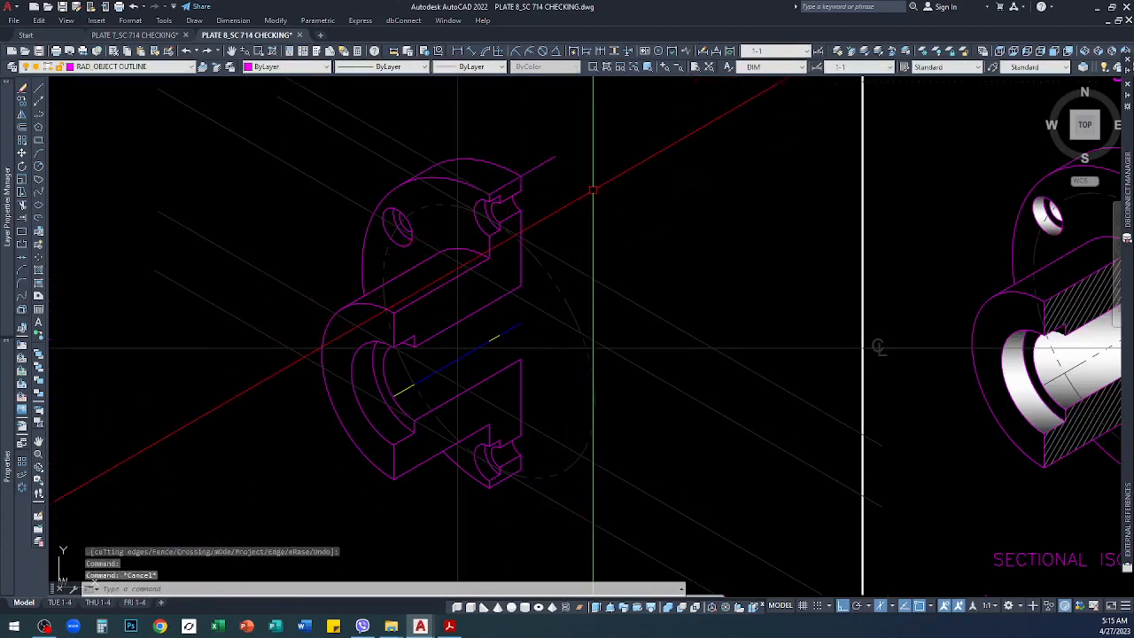
pyautogui.press('Return')
pyautogui.click(501, 170)
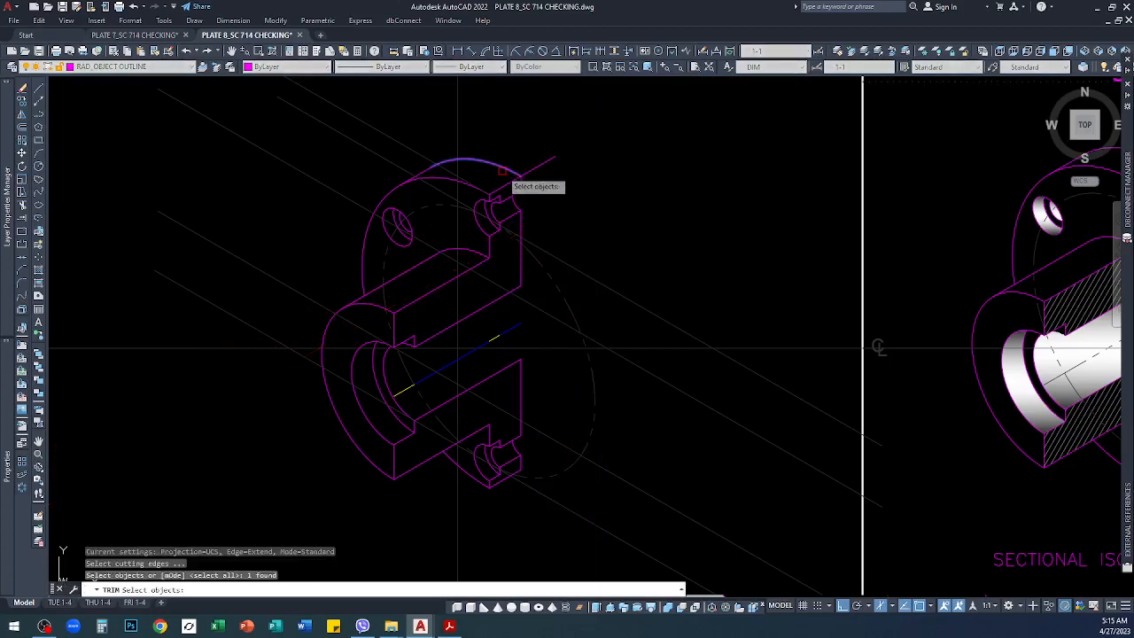
pyautogui.press('Return')
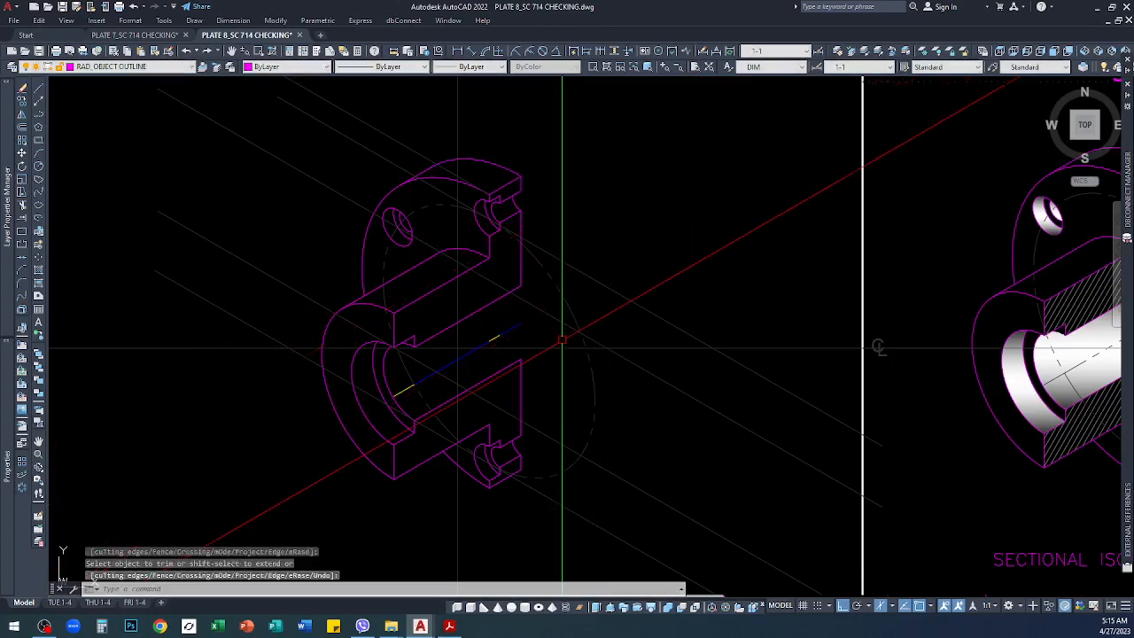
# Step: Copy the bore's arc at the counterbore shoulder to the rear end of the bore's lower edge
pyautogui.scroll(-3, 337, 317)
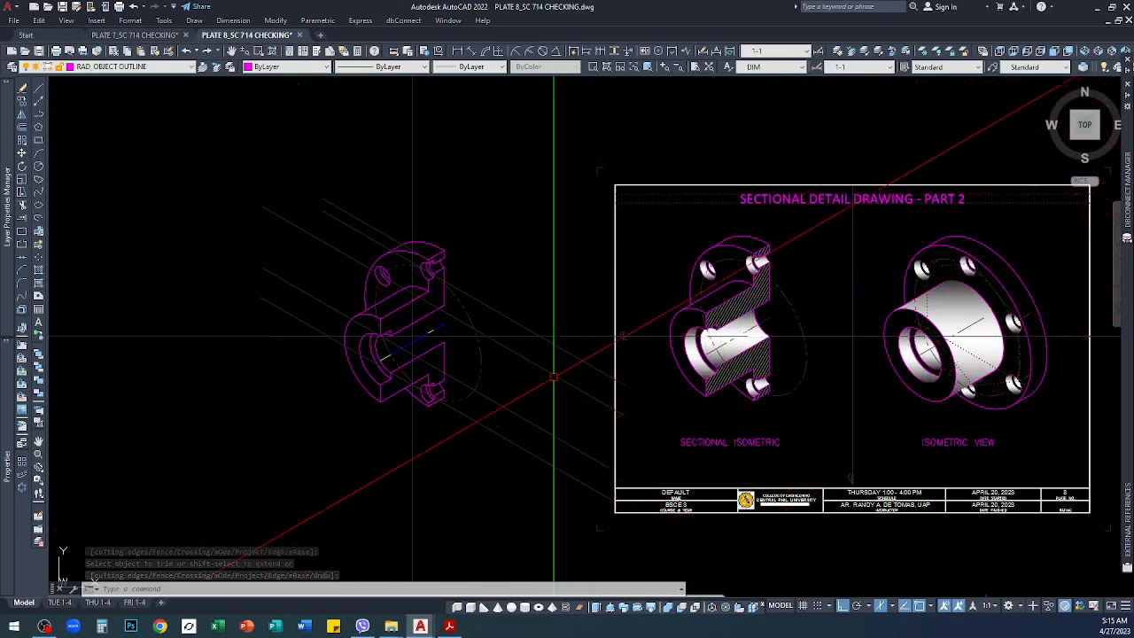
pyautogui.scroll(3, 554, 376)
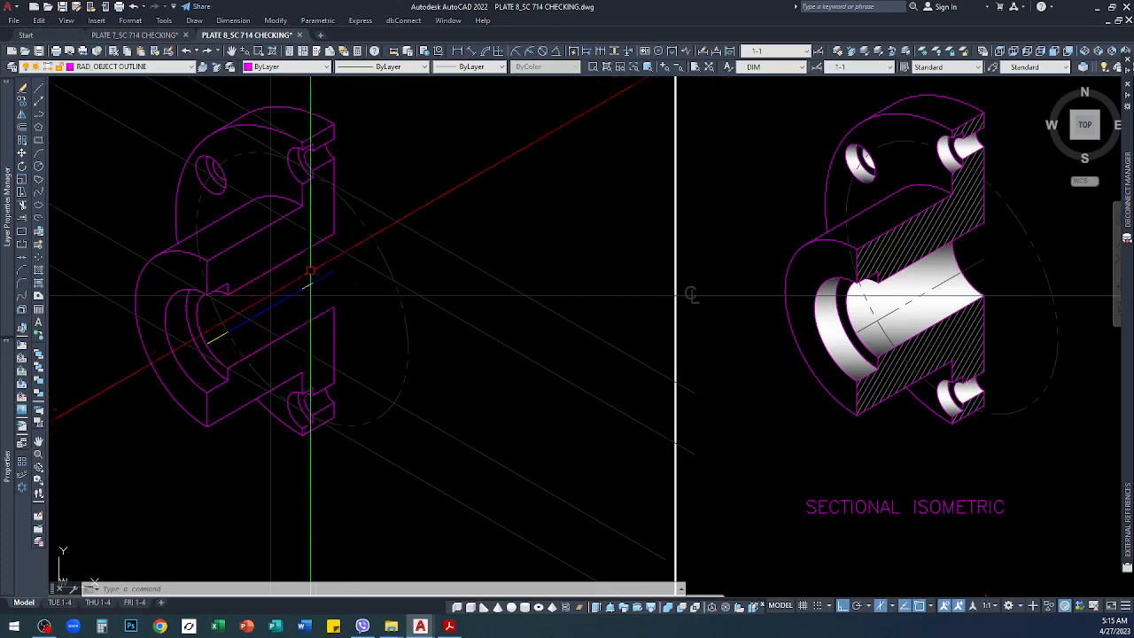
pyautogui.click(198, 319)
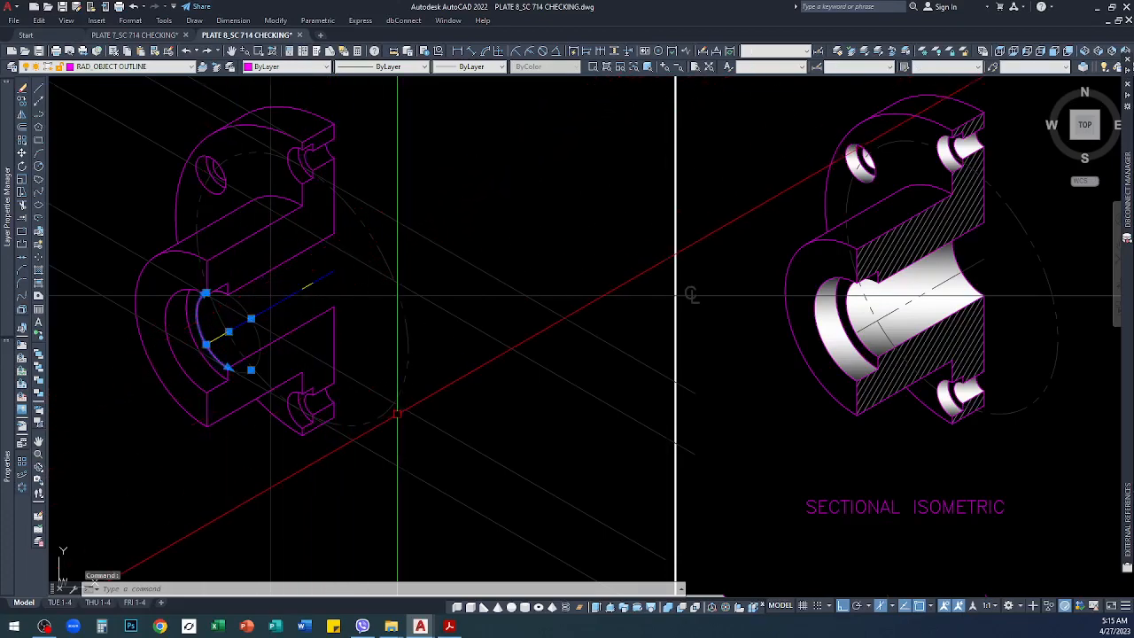
pyautogui.write('o')
pyautogui.press('Return')
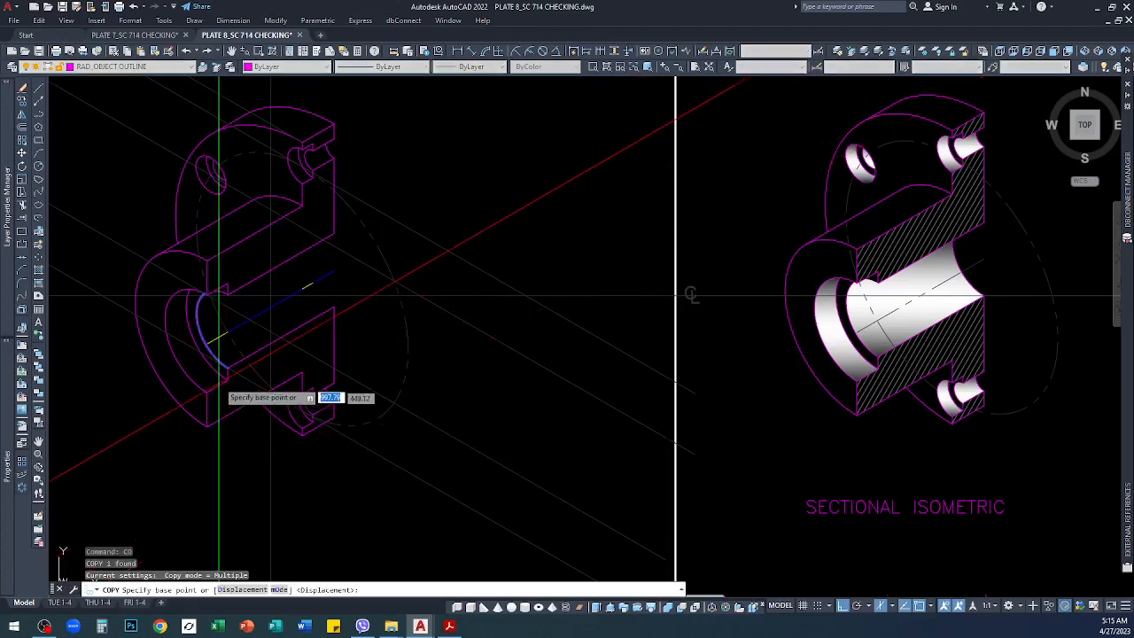
pyautogui.scroll(5, 227, 380)
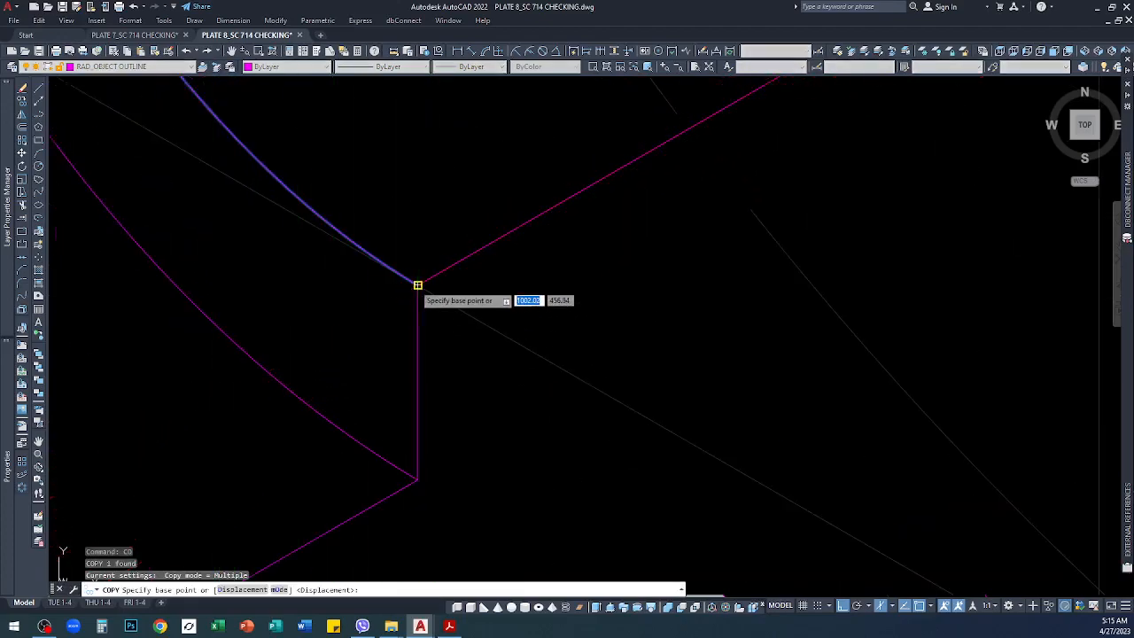
pyautogui.click(227, 374)
pyautogui.scroll(-3, 228, 373)
pyautogui.scroll(6, 437, 248)
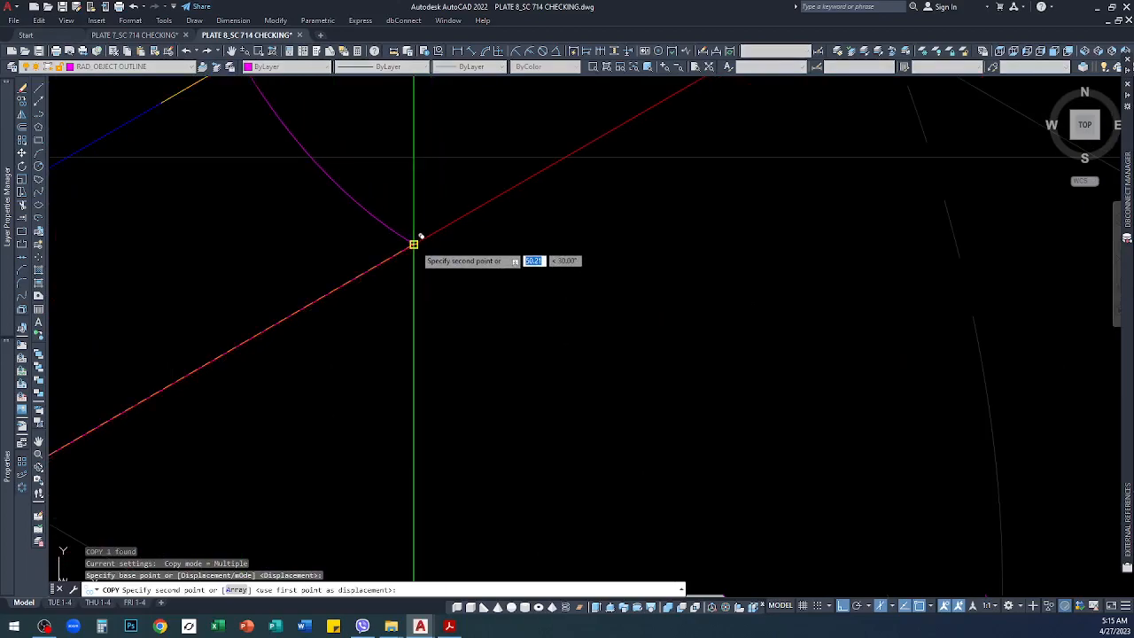
pyautogui.click(413, 244)
pyautogui.press('Return')
pyautogui.scroll(-5, 477, 361)
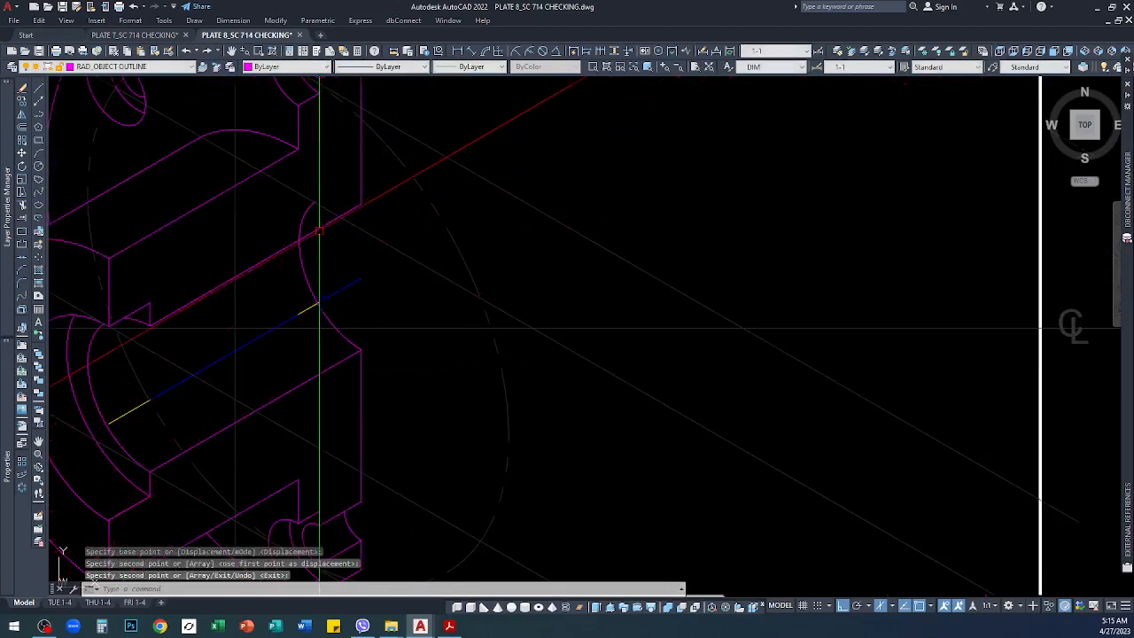
# Step: Trim the part of the copied rear bore arc that extends above the bore's upper edge
pyautogui.scroll(-3, 330, 284)
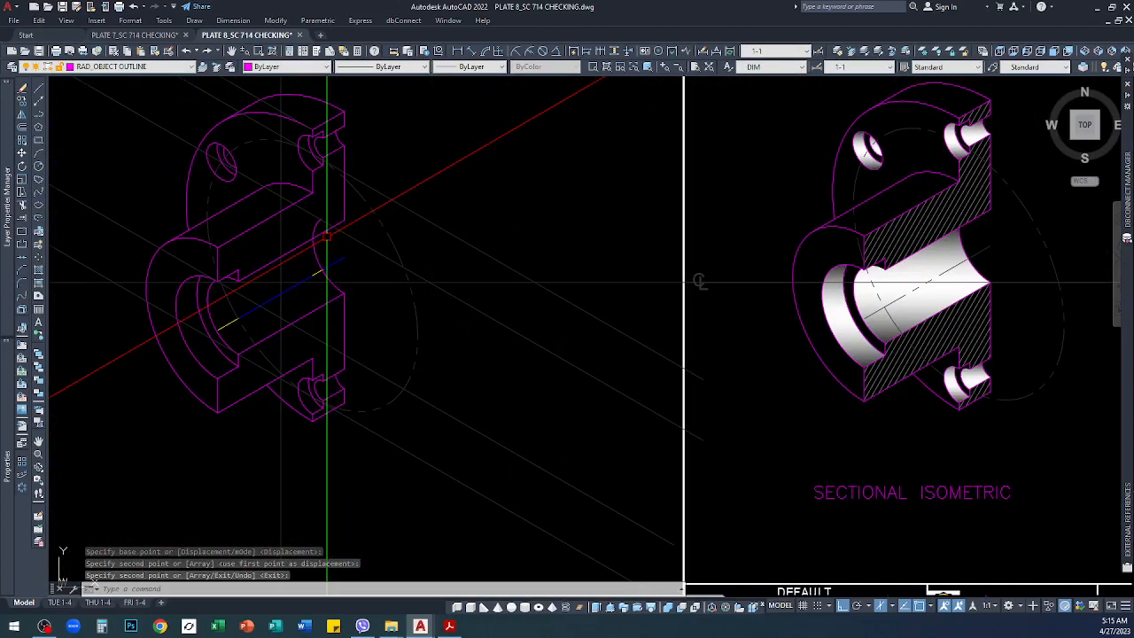
pyautogui.press('Return')
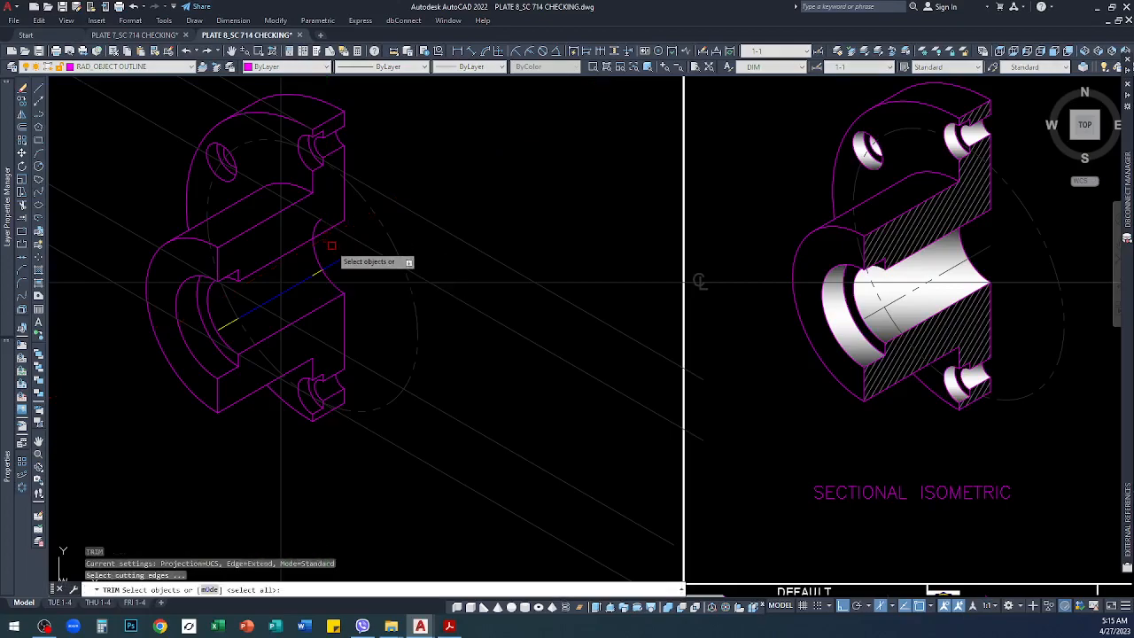
pyautogui.click(325, 235)
pyautogui.press('Return')
pyautogui.click(318, 227)
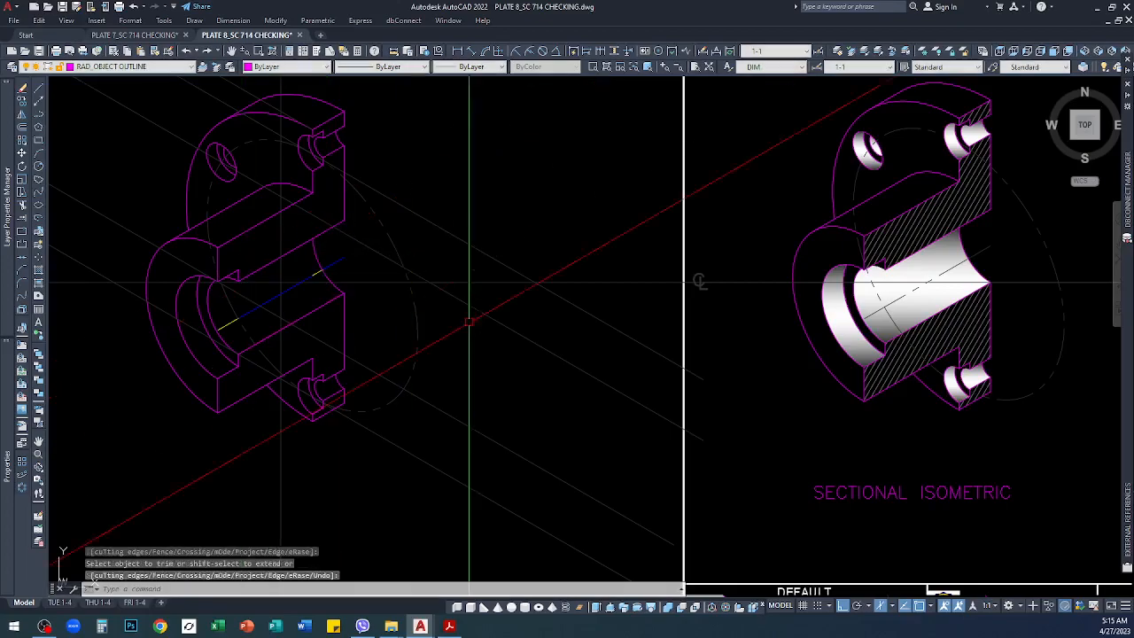
# Step: Compare the section outline with the finished sectional isometric and isometric view on the reference sheet
pyautogui.scroll(-3, 378, 326)
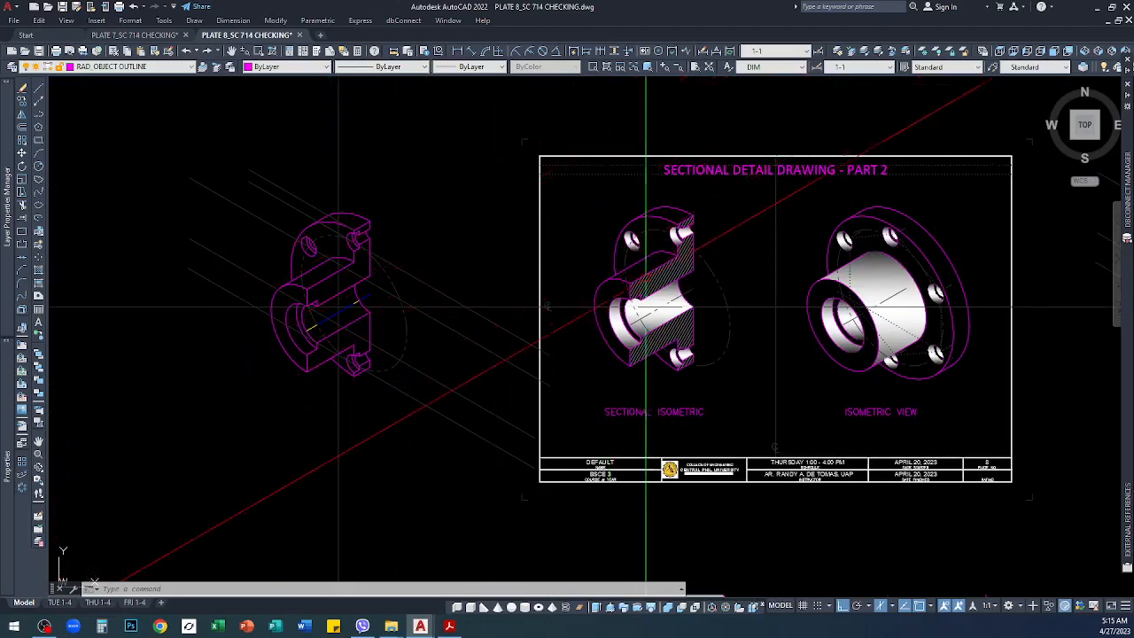
pyautogui.scroll(3, 642, 283)
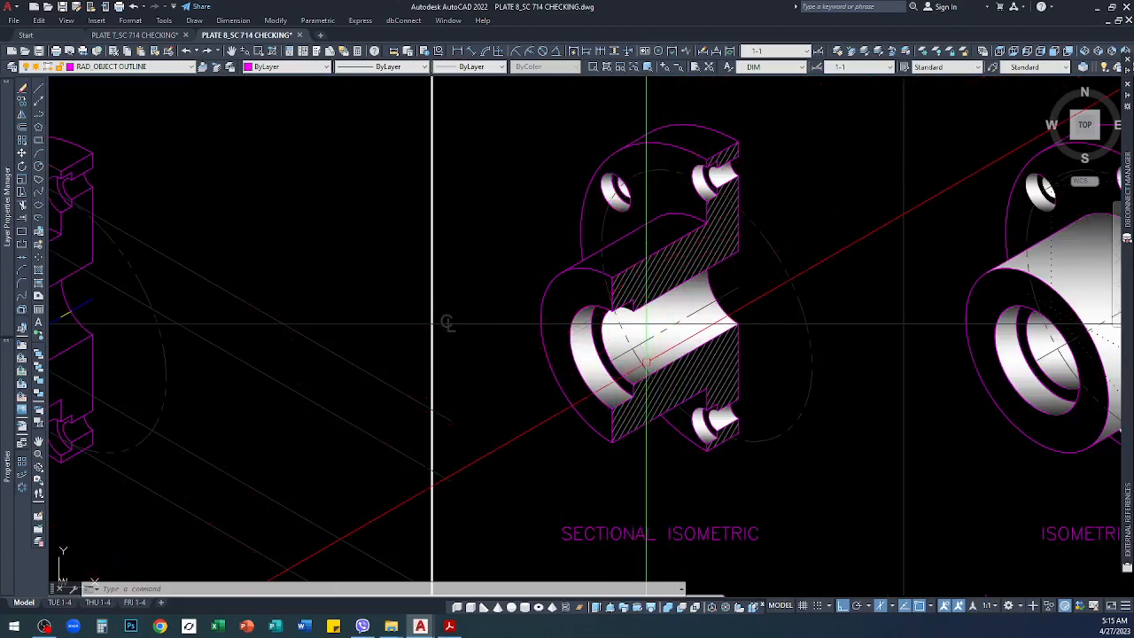
pyautogui.scroll(-3, 626, 351)
pyautogui.scroll(-3, 256, 347)
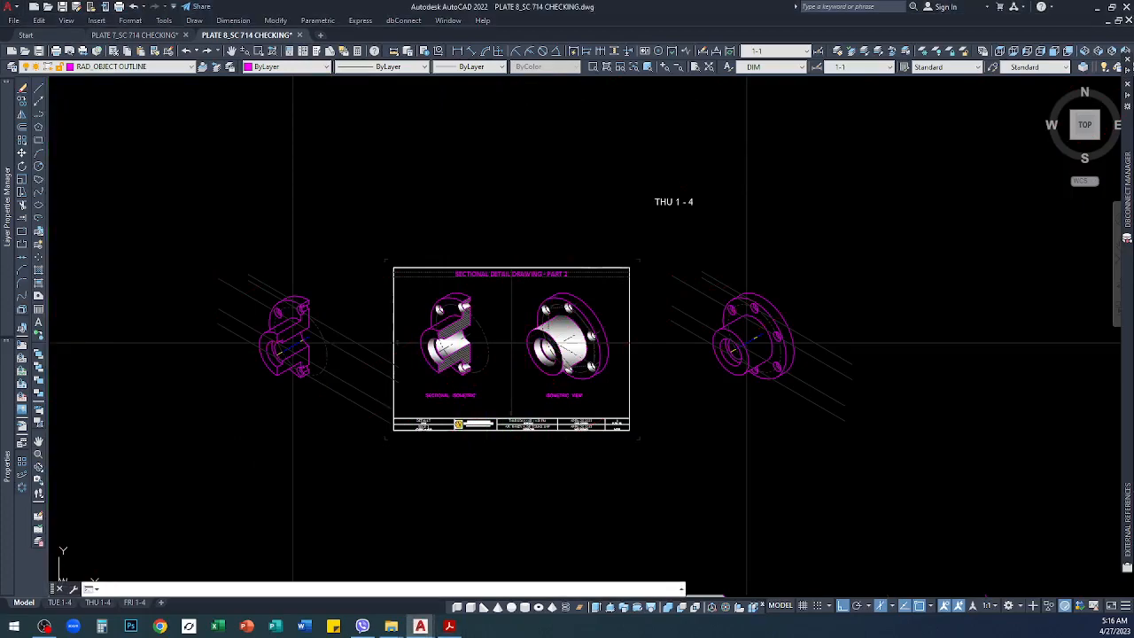
pyautogui.scroll(3, 271, 354)
pyautogui.scroll(-2, 269, 356)
pyautogui.scroll(2, 531, 394)
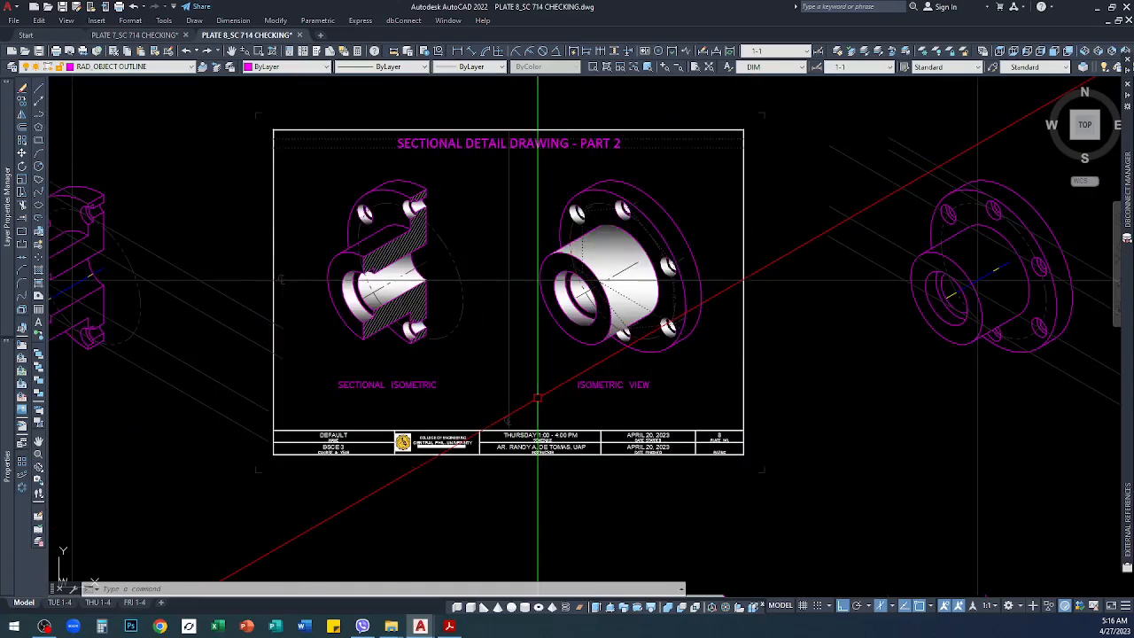
pyautogui.scroll(-3, 538, 398)
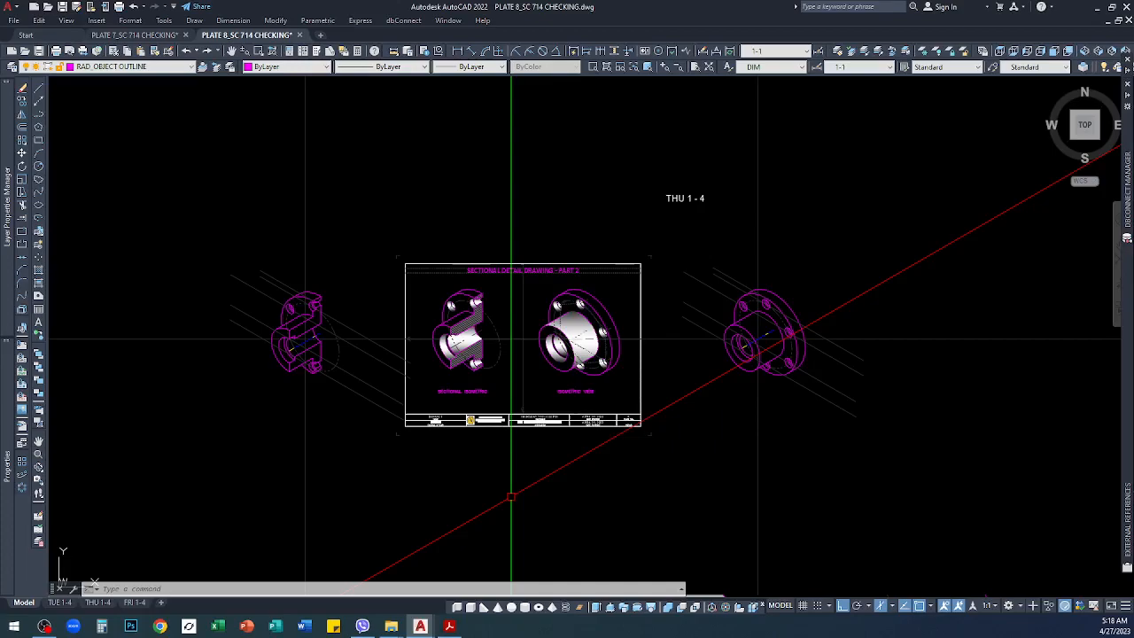
pyautogui.scroll(3, 512, 496)
pyautogui.scroll(-3, 514, 494)
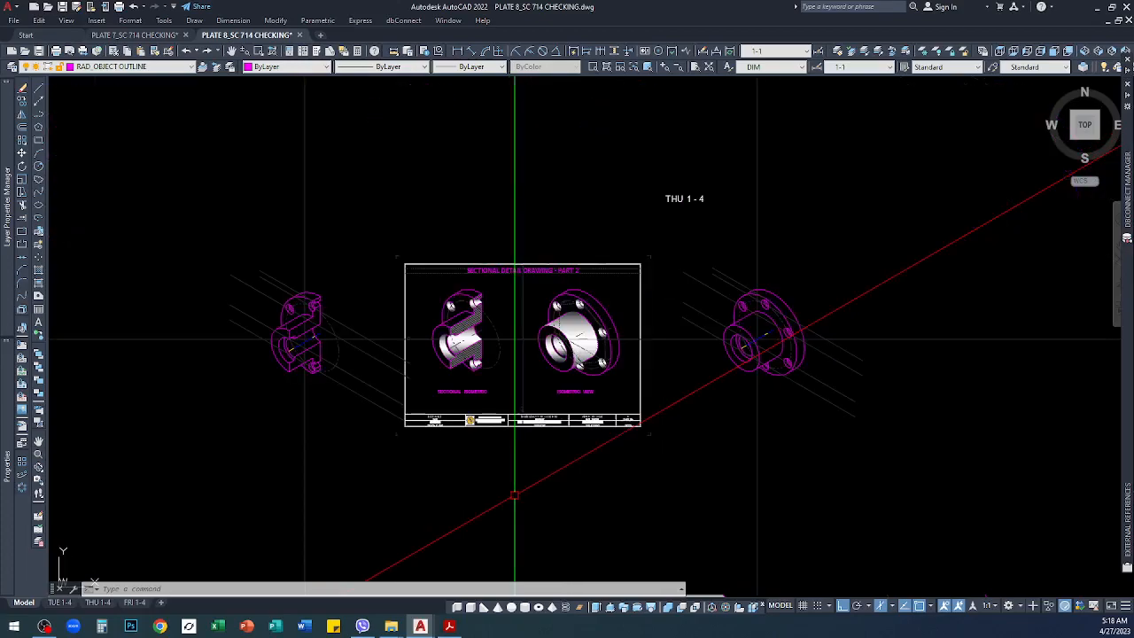
pyautogui.scroll(3, 514, 493)
pyautogui.scroll(-3, 516, 490)
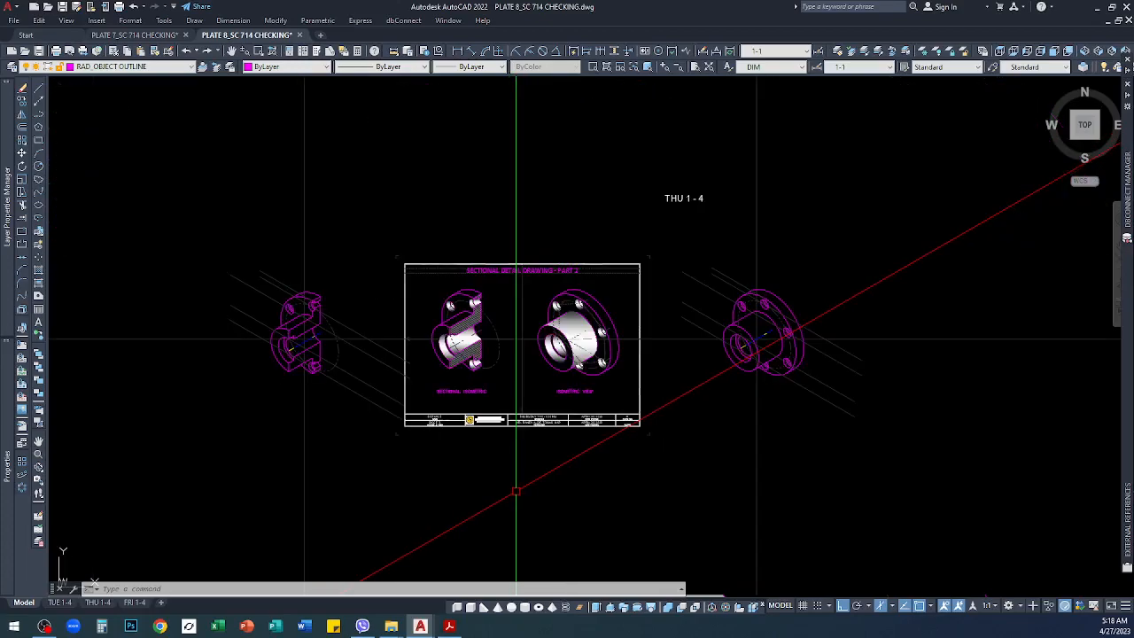
pyautogui.scroll(3, 515, 491)
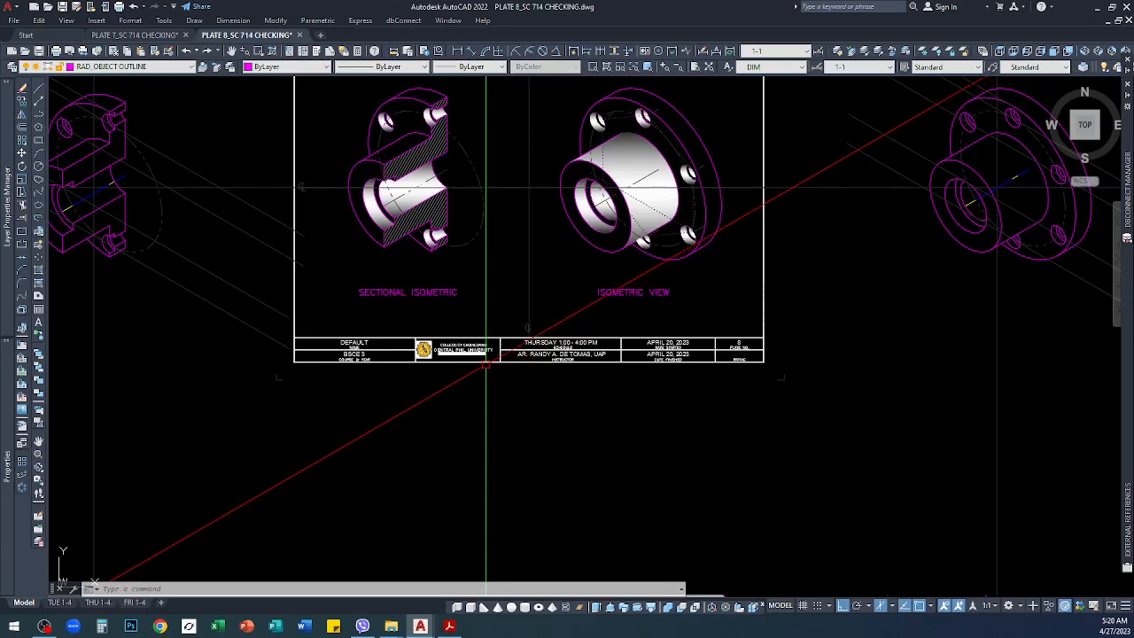
pyautogui.scroll(-4, 485, 363)
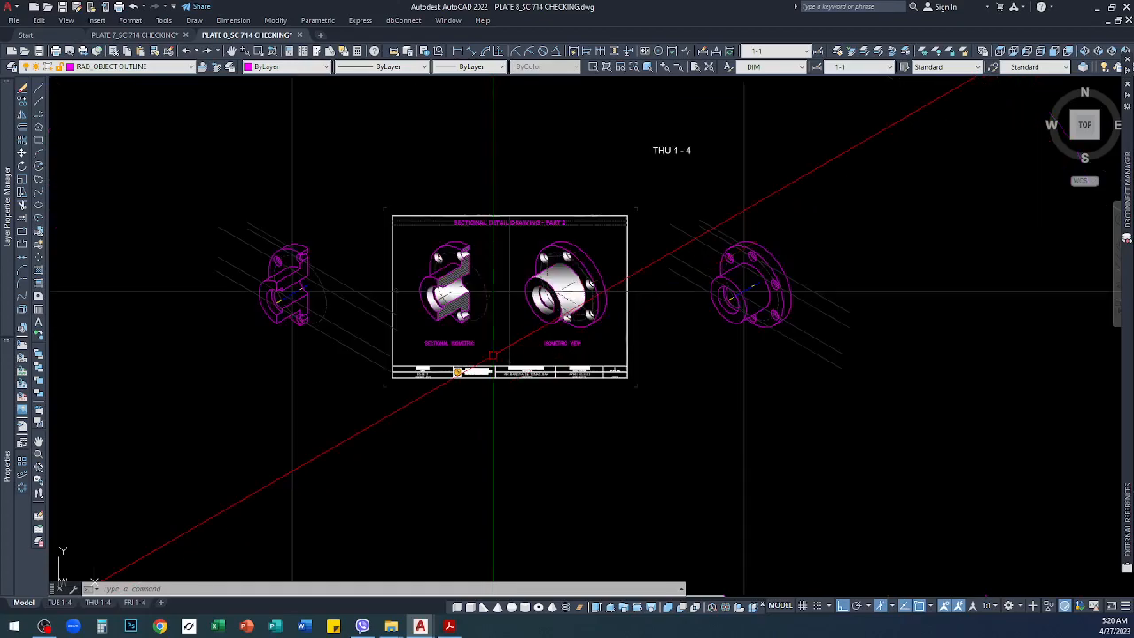
pyautogui.scroll(4, 492, 355)
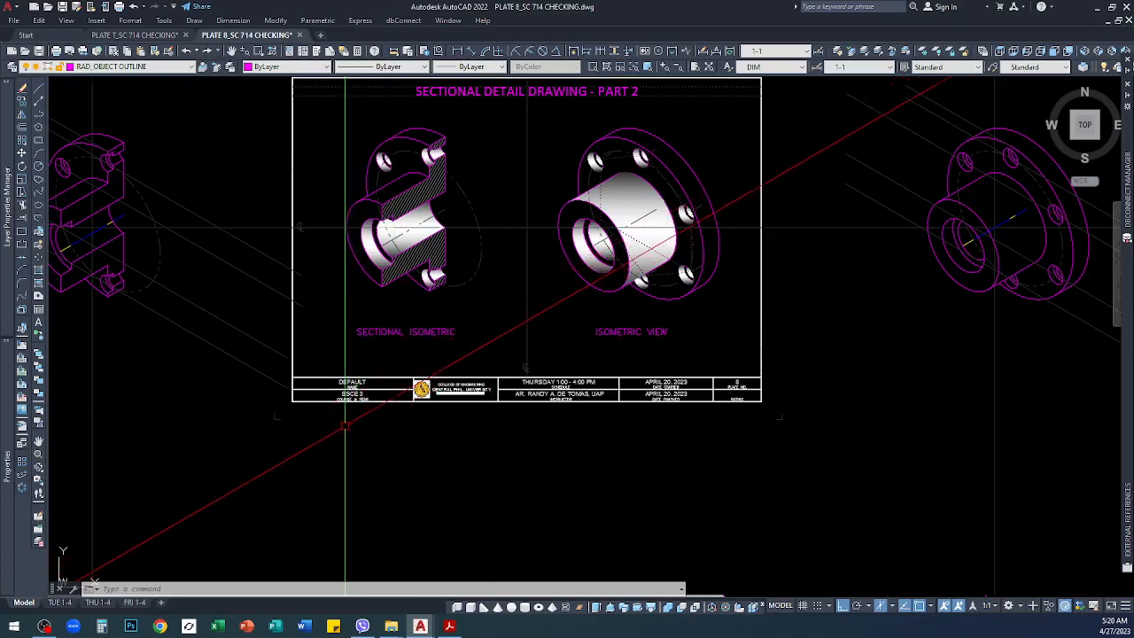
pyautogui.scroll(-3, 375, 427)
pyautogui.scroll(3, 378, 427)
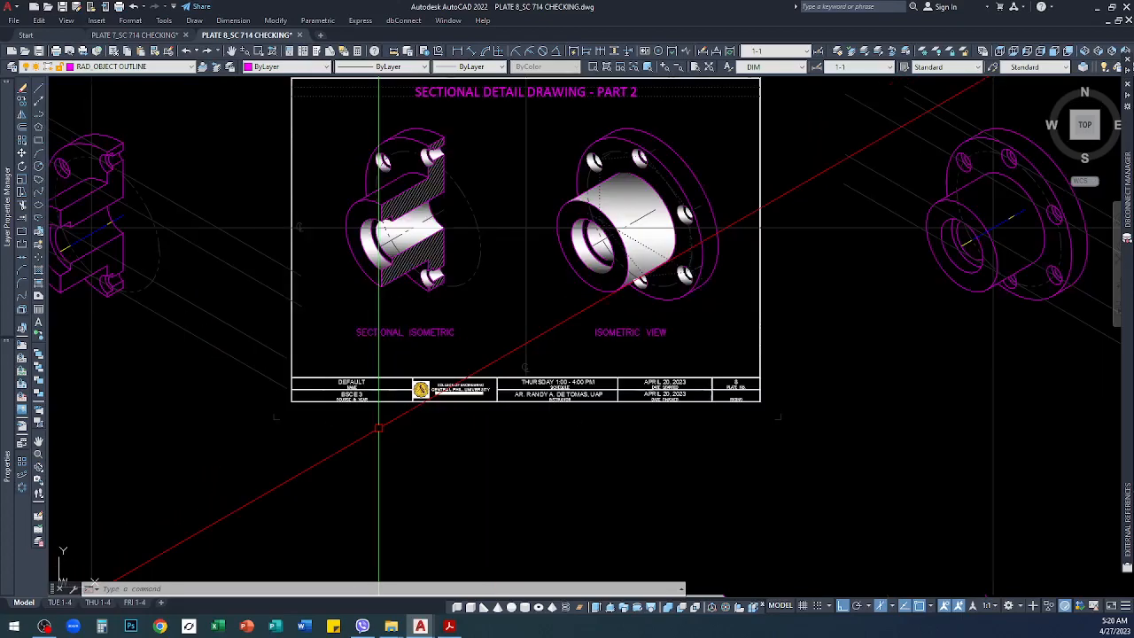
pyautogui.scroll(-3, 378, 428)
pyautogui.scroll(3, 378, 428)
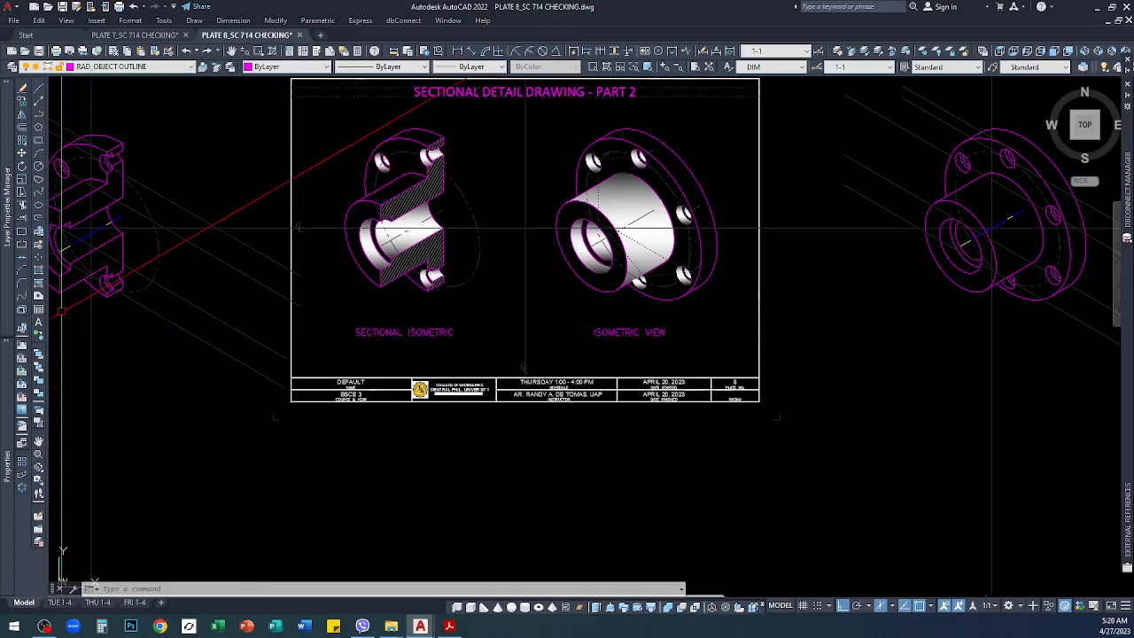
pyautogui.click(44, 625)
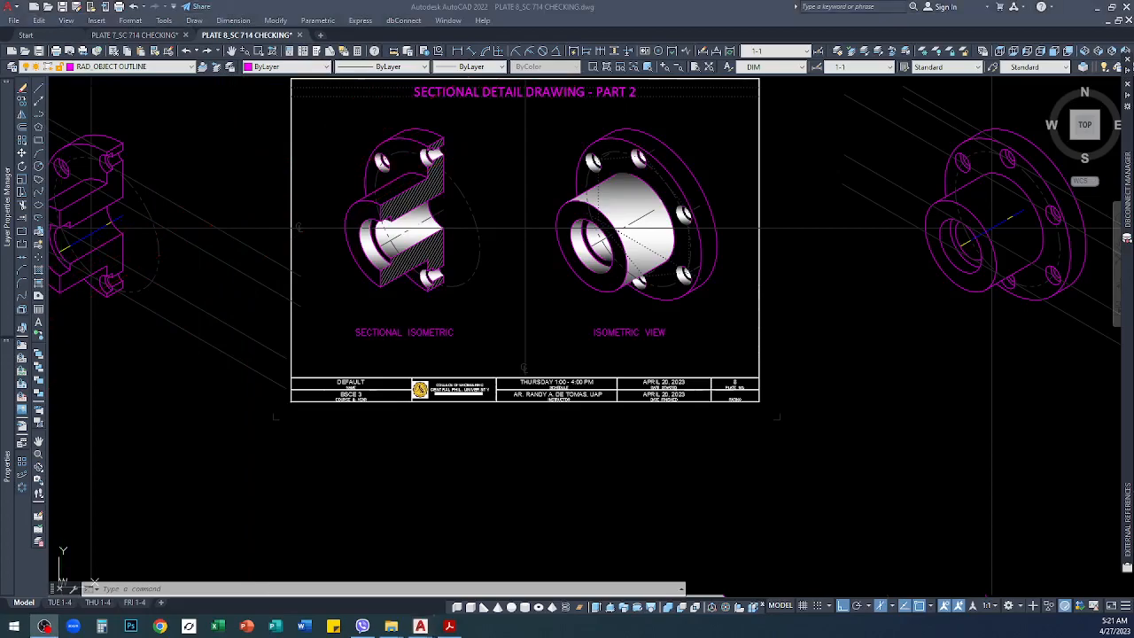